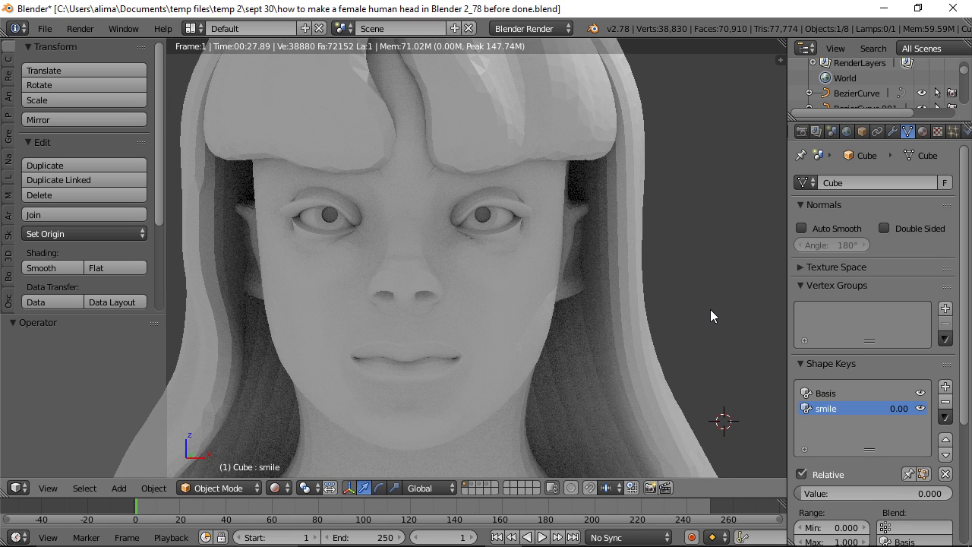
- Preview the smile expression on the finished head by raising the smile shape key's value
drag(840, 493, 949, 492)
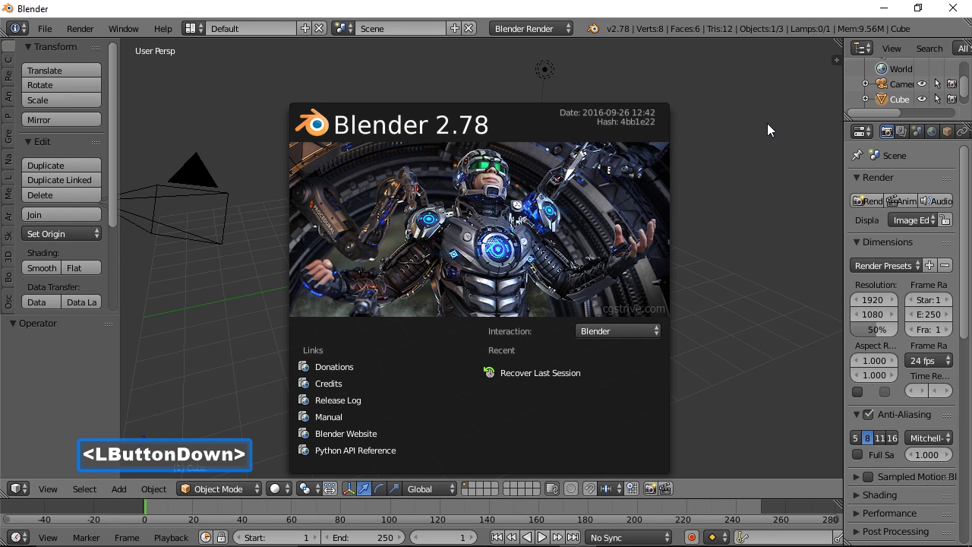
- Dismiss the splash screen and display the Input settings in the user preferences
click(767, 123)
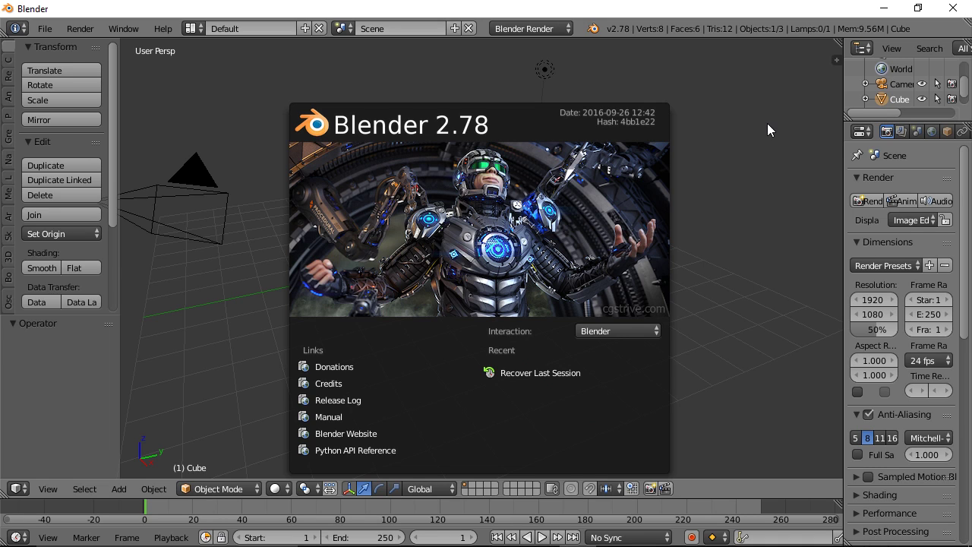
click(744, 12)
click(250, 97)
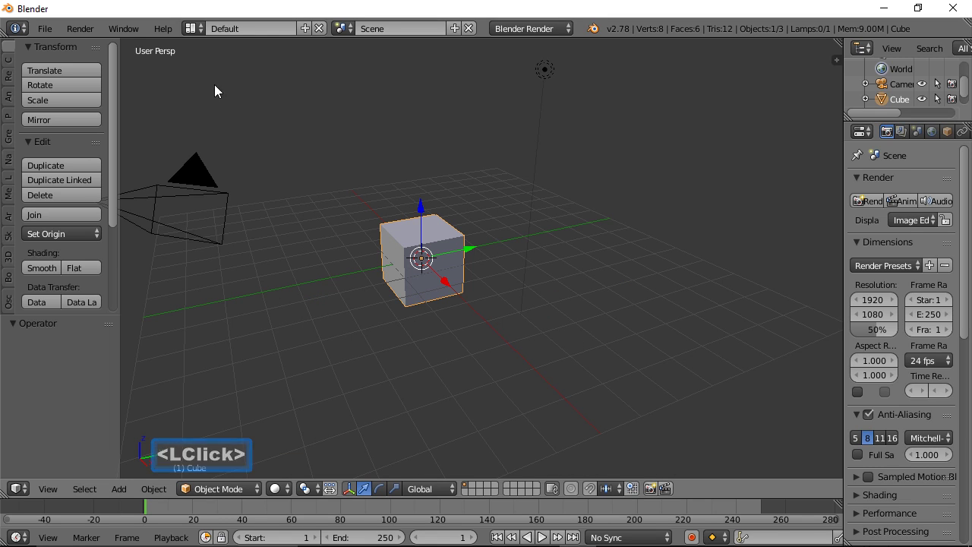
click(50, 30)
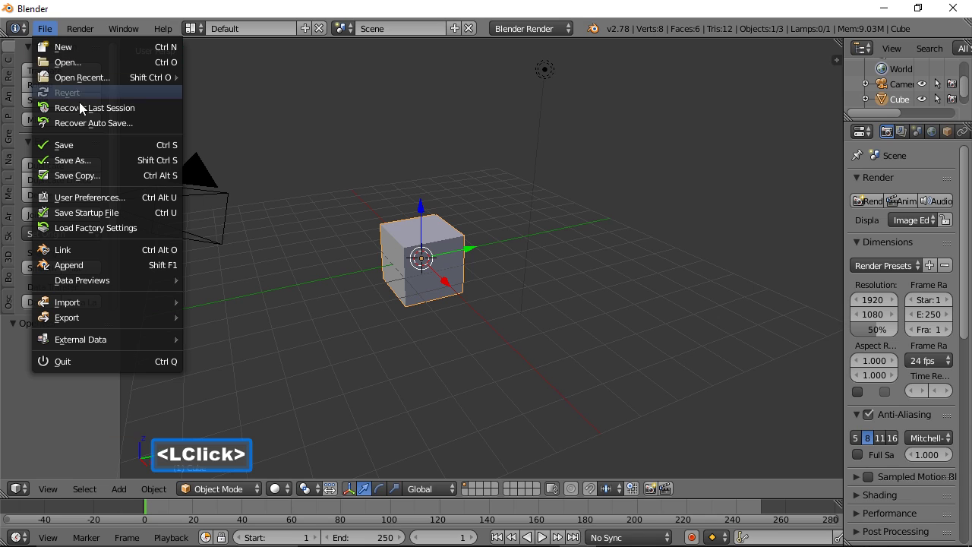
click(108, 197)
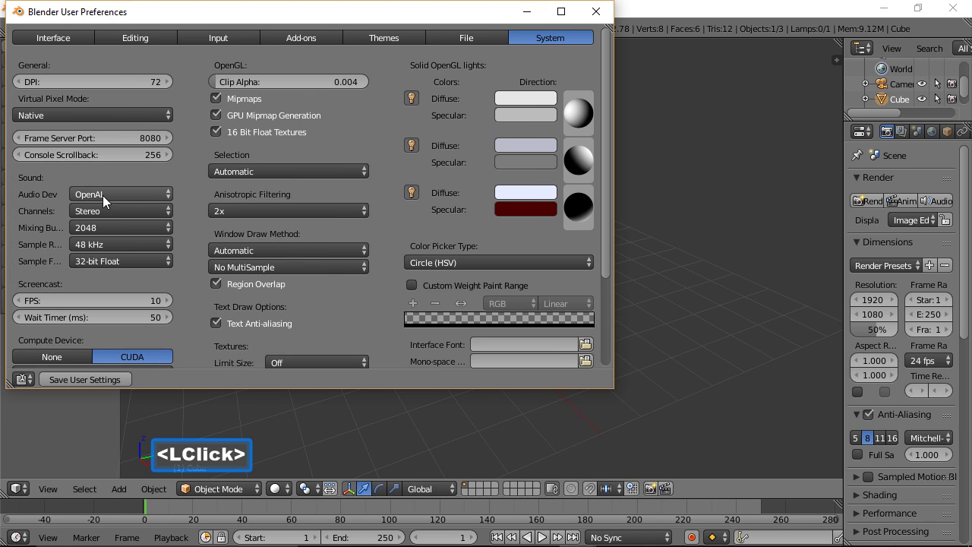
click(243, 36)
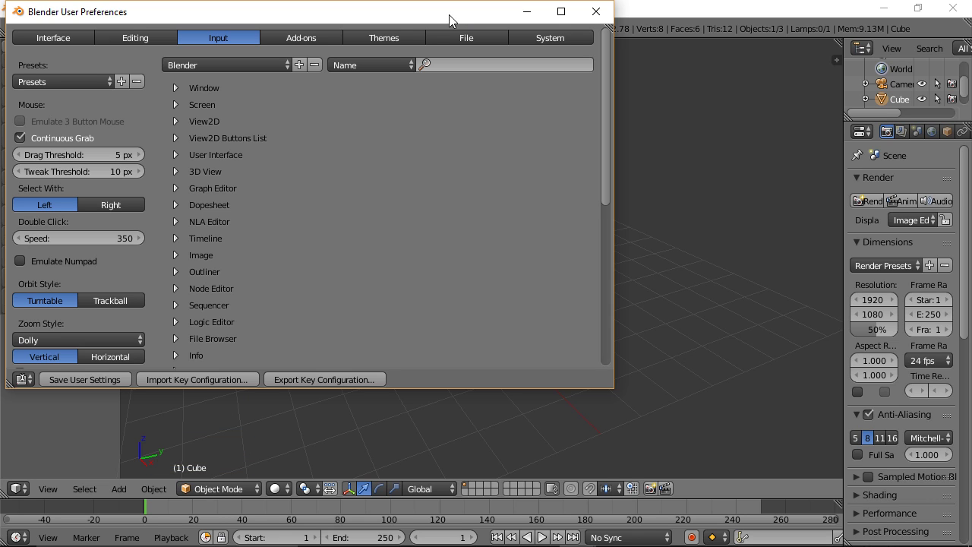
- Review the enabled add-ons in the user preferences, through the Mesh, Object and Render entries, and close the preferences
click(330, 36)
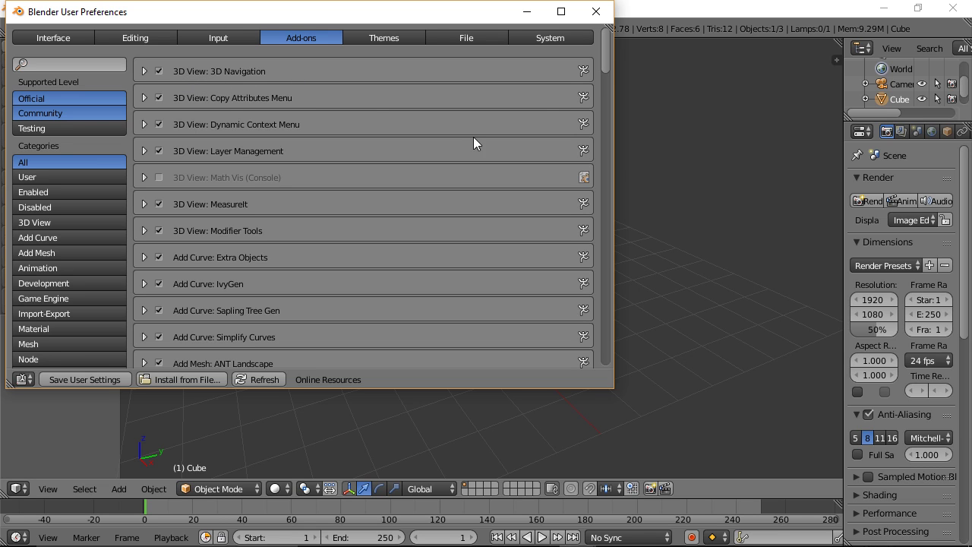
drag(608, 59, 599, 267)
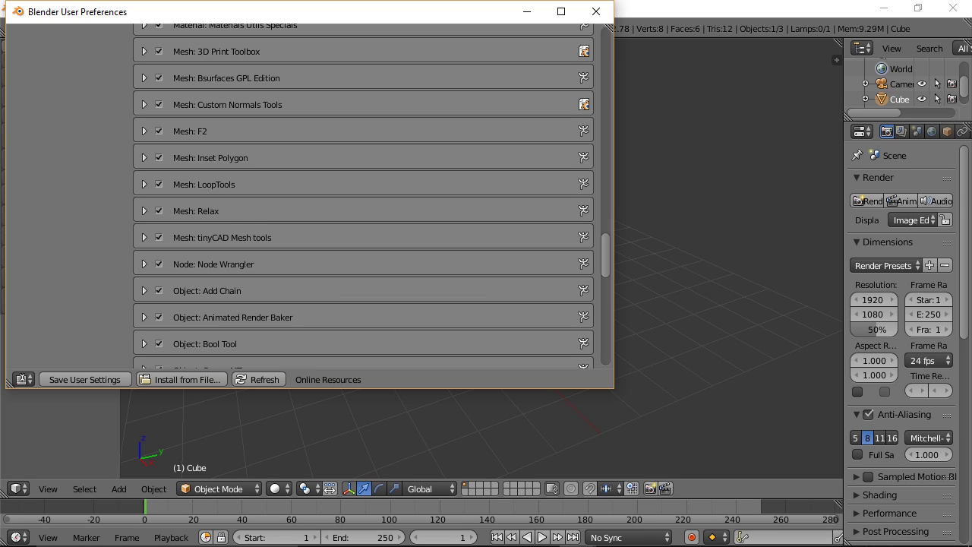
click(487, 18)
drag(603, 249, 613, 298)
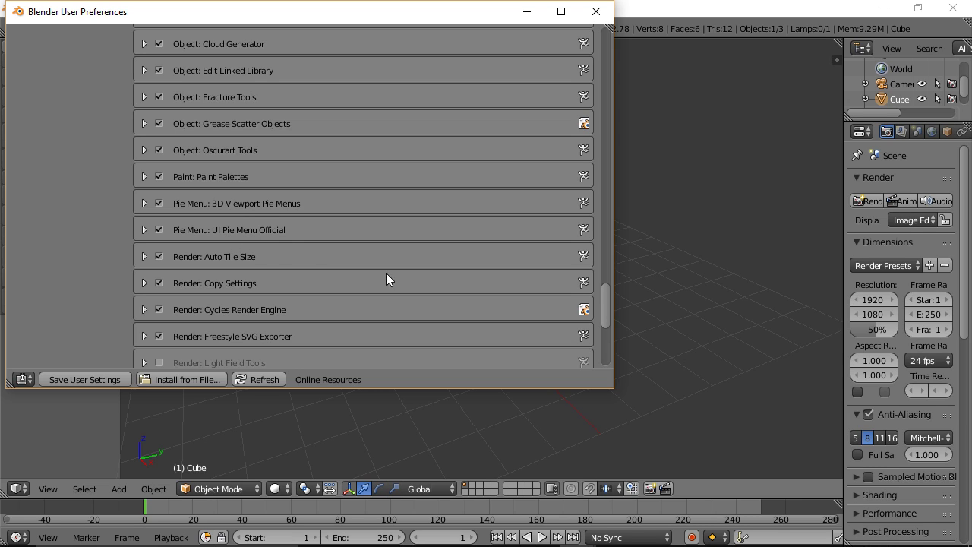
click(715, 73)
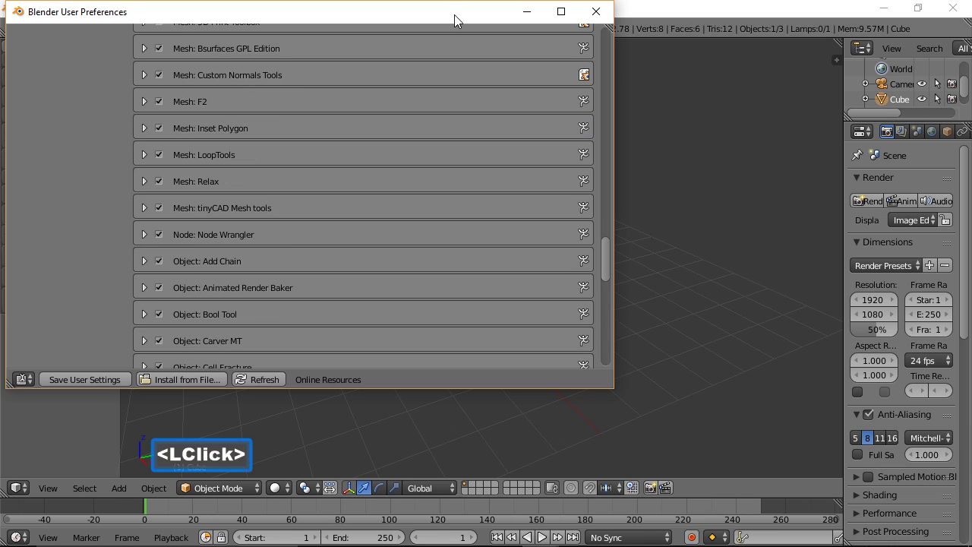
click(720, 71)
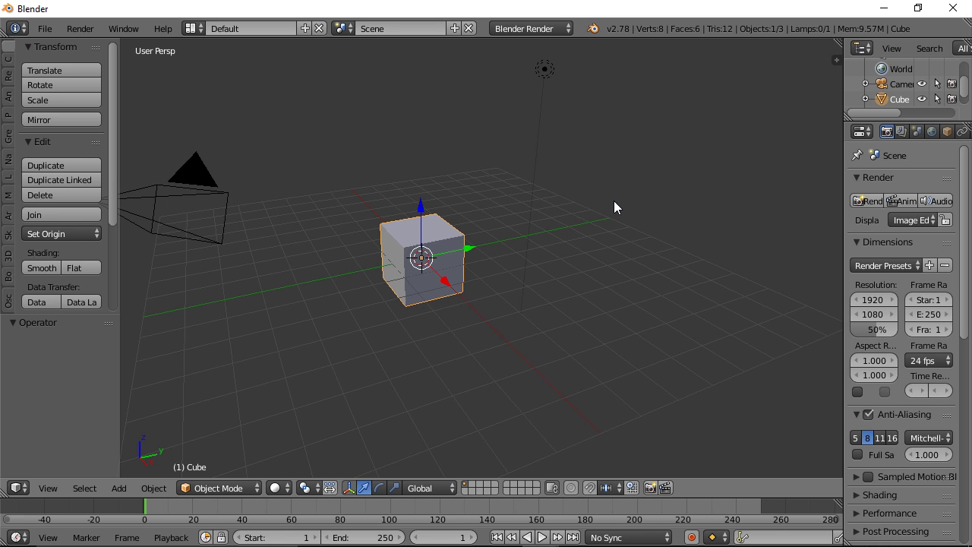
- Look at the default cube from the preset directions of 3D Nav and finish in the front view
middle_drag(614, 200, 576, 225)
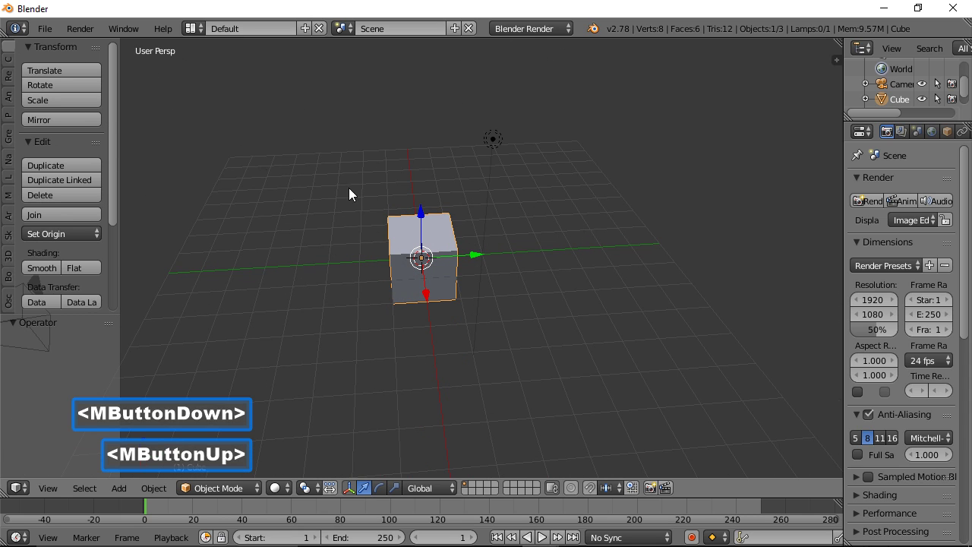
click(10, 166)
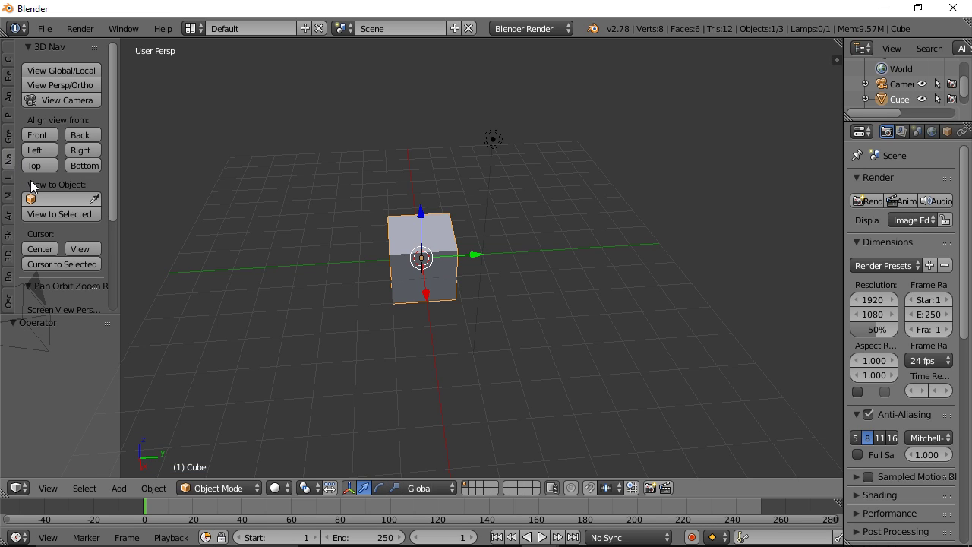
click(36, 134)
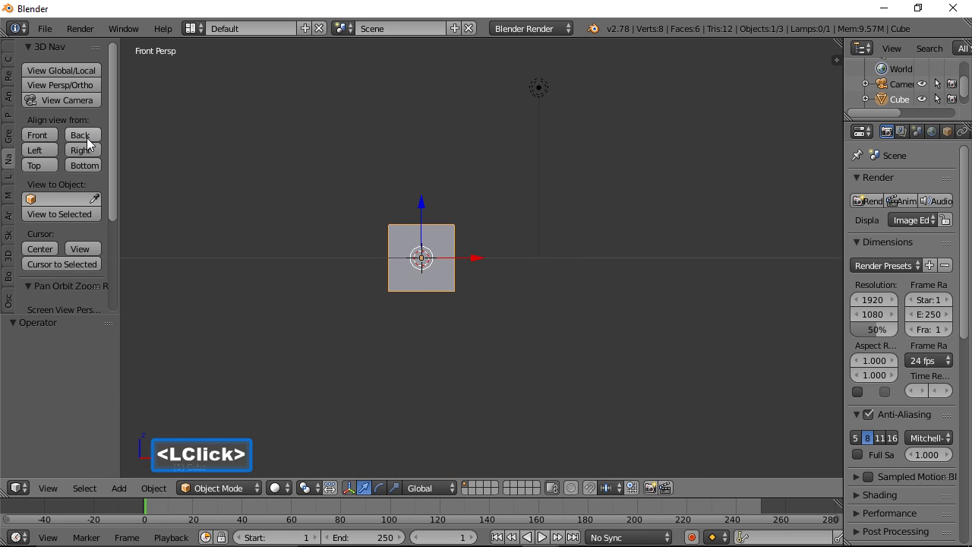
click(82, 137)
click(53, 146)
click(70, 155)
click(53, 163)
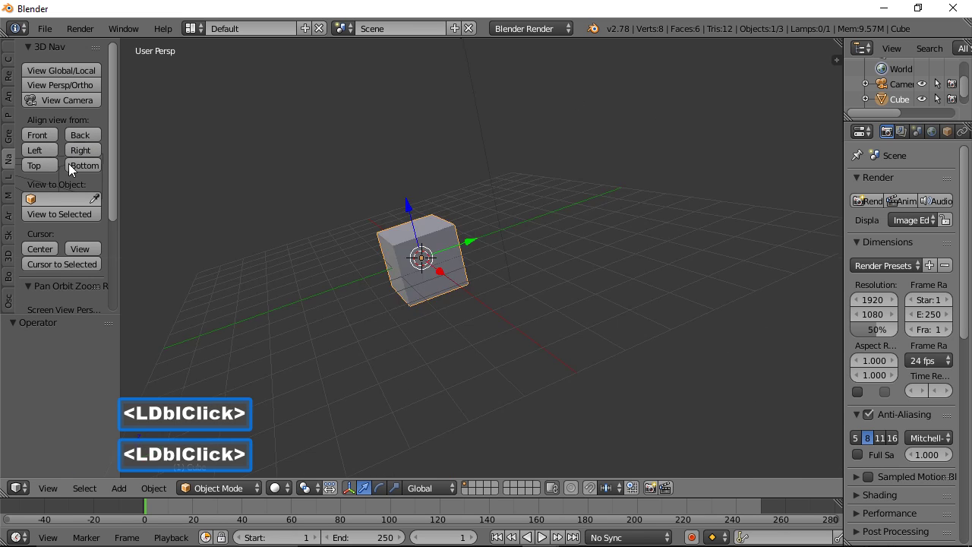
click(69, 164)
click(43, 135)
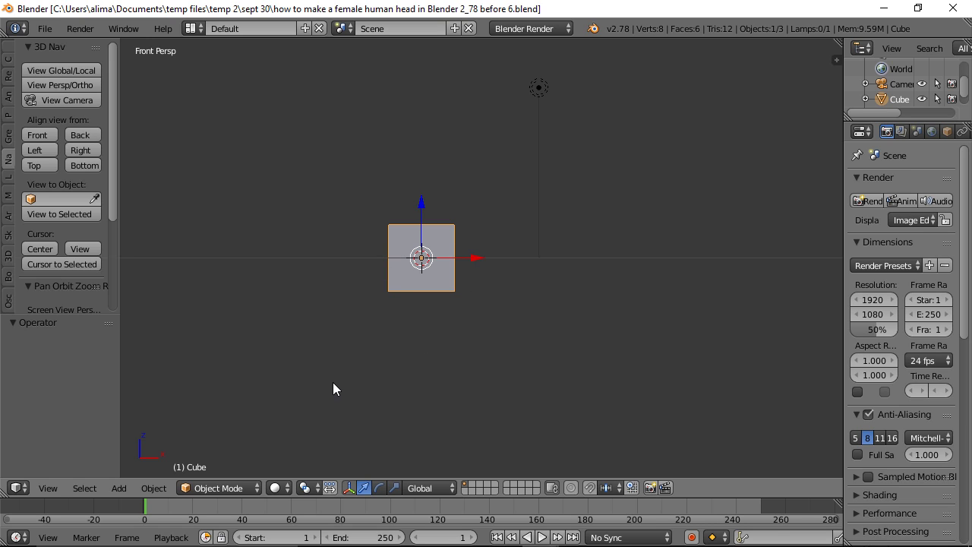
- Enter Edit Mode on the cube and apply Subdivide Smooth to the whole mesh with 3 cuts
click(255, 489)
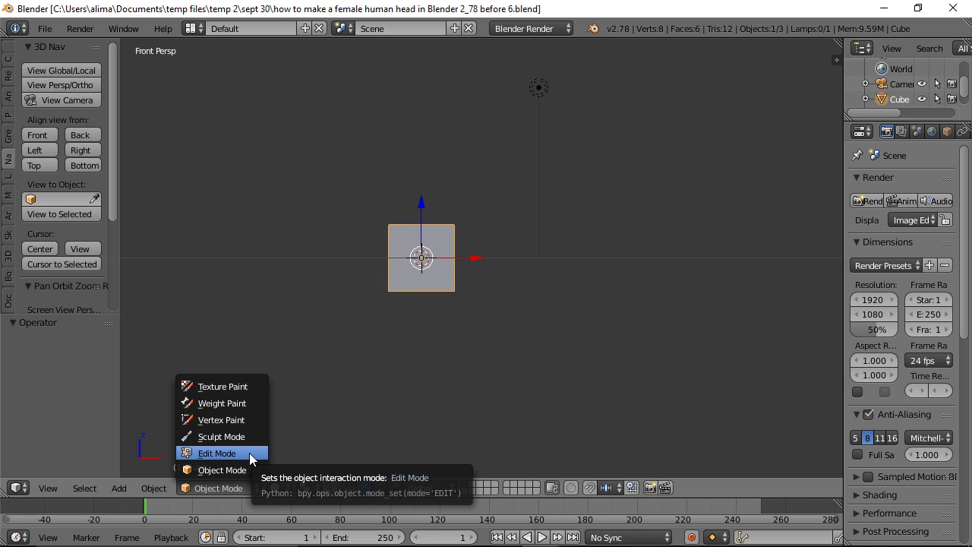
click(249, 453)
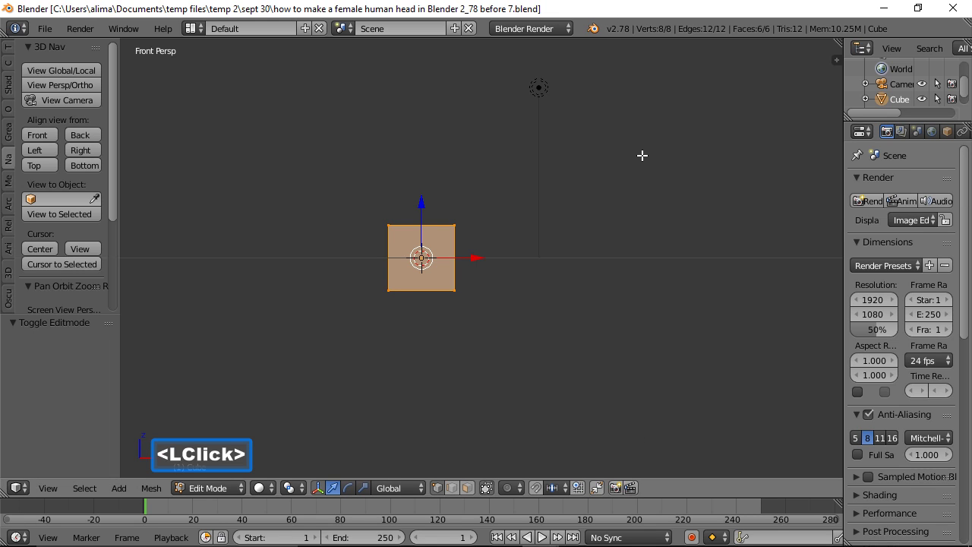
key(w)
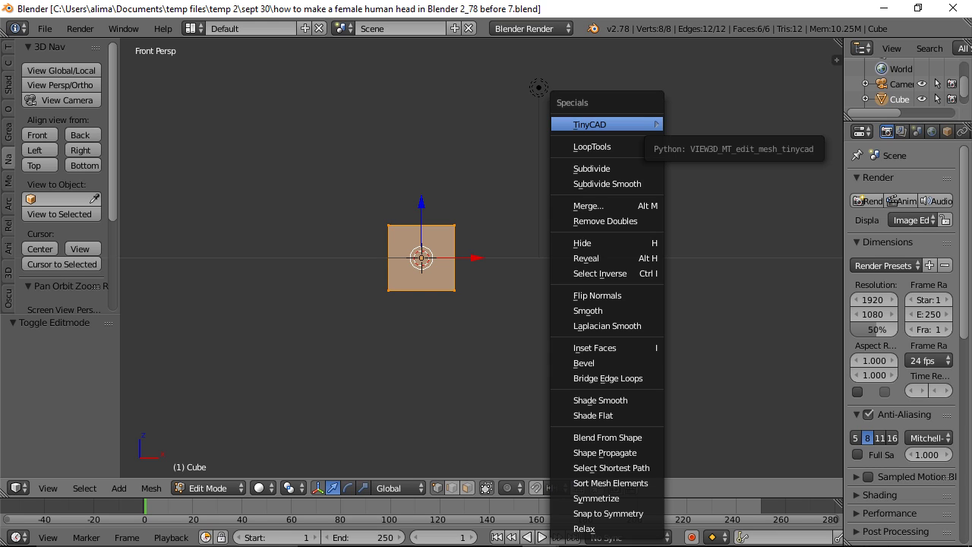
click(638, 181)
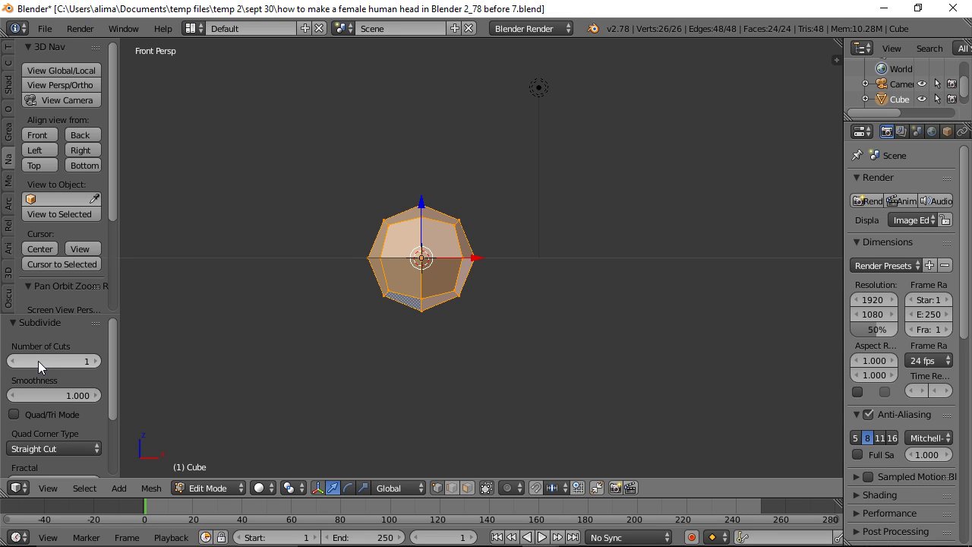
click(98, 361)
click(97, 360)
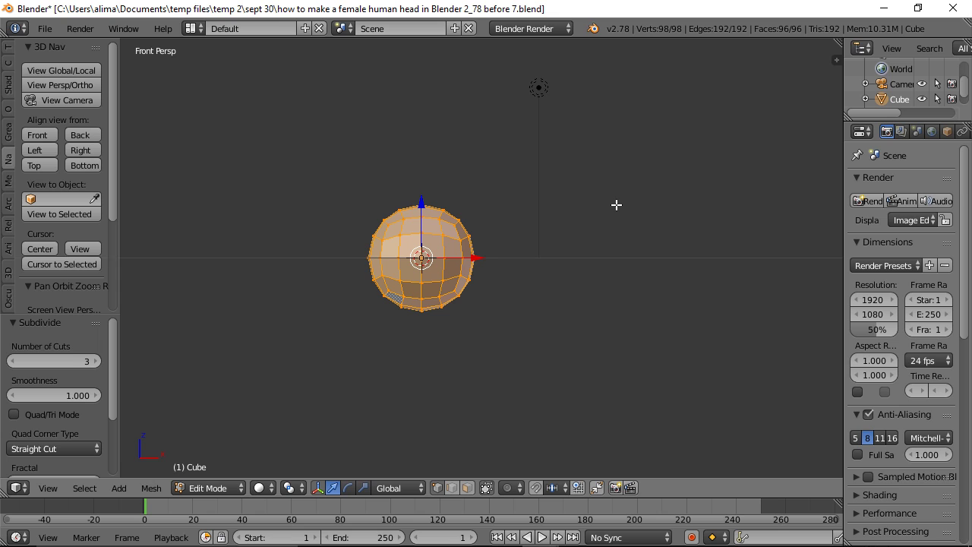
- Set up a front orthographic view that frames the whole subdivided sphere
scroll(615, 204, up, 2)
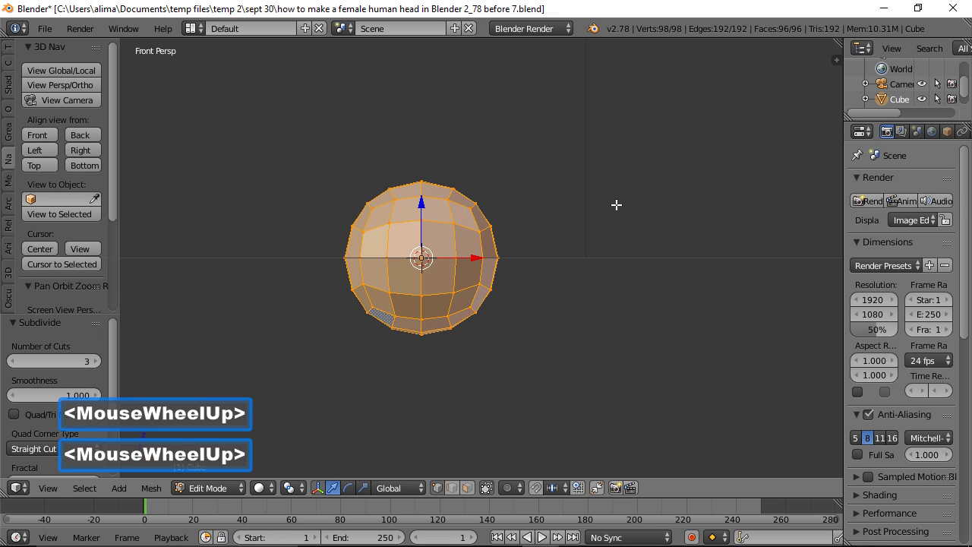
scroll(616, 204, down, 2)
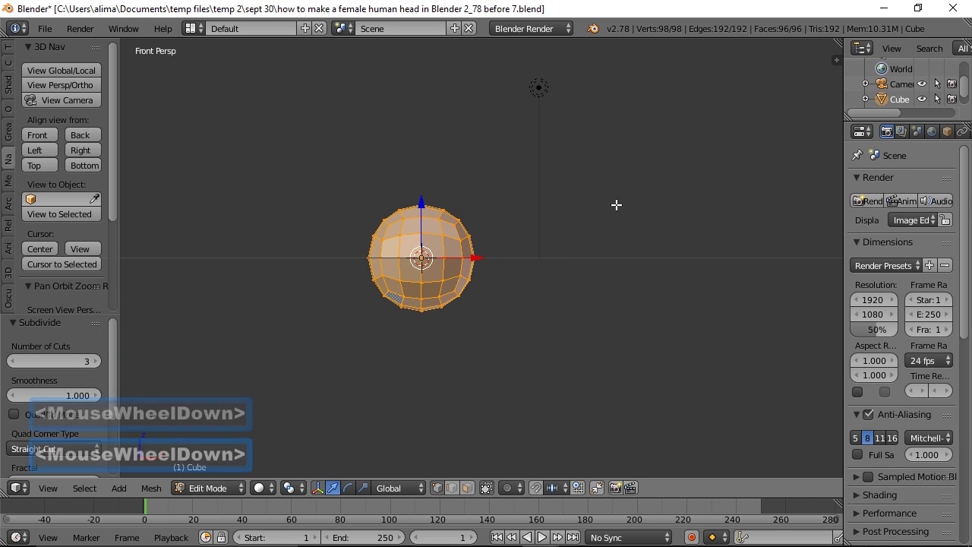
key(ctrl)
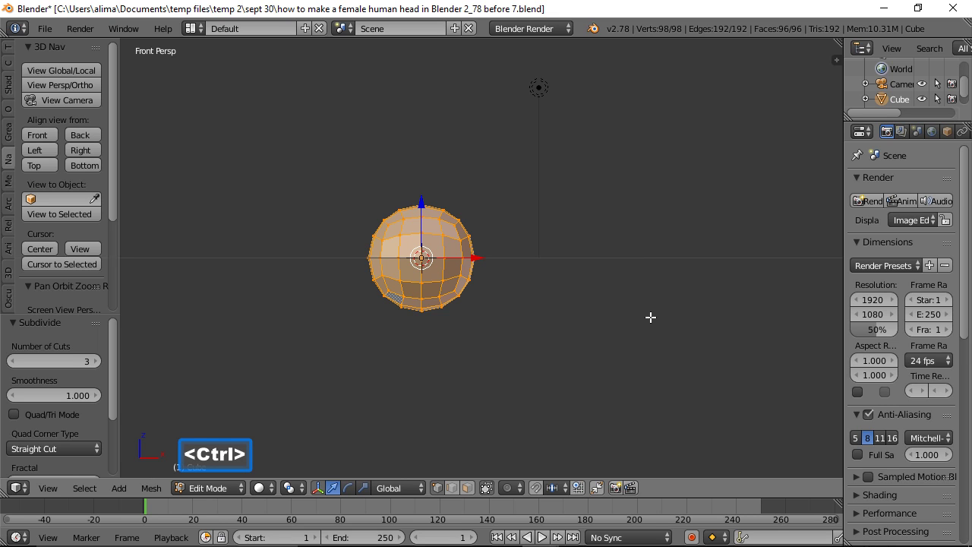
ctrl+middle_drag(651, 317, 666, 291)
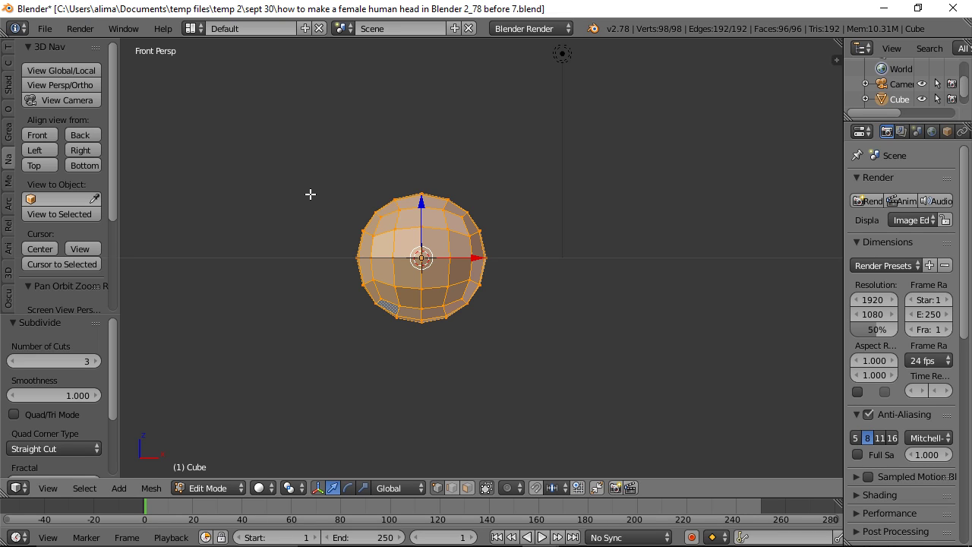
key(b)
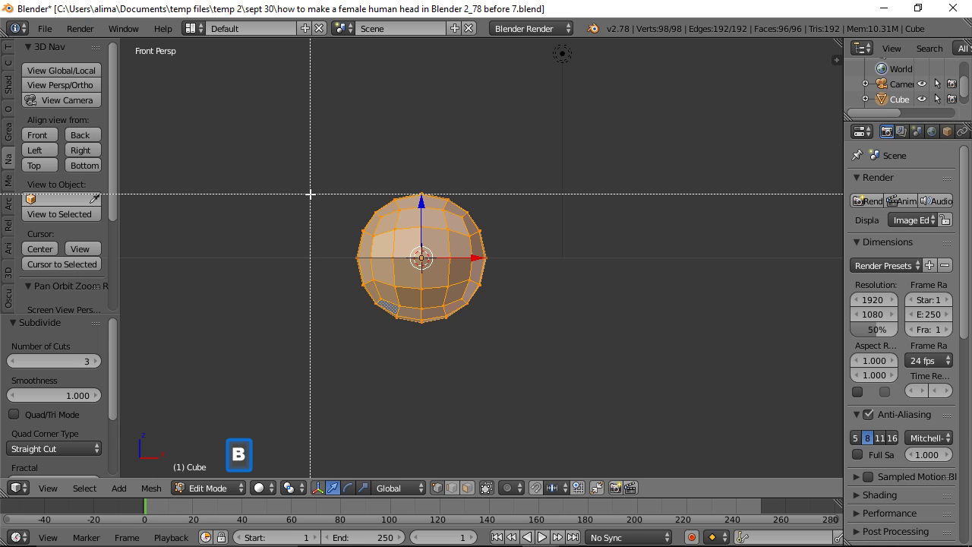
drag(310, 195, 511, 332)
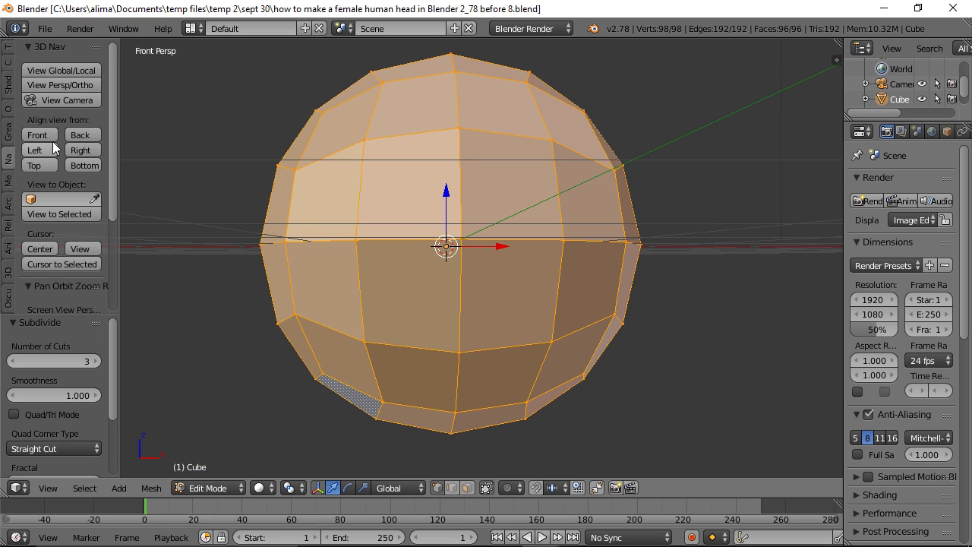
click(43, 136)
click(91, 84)
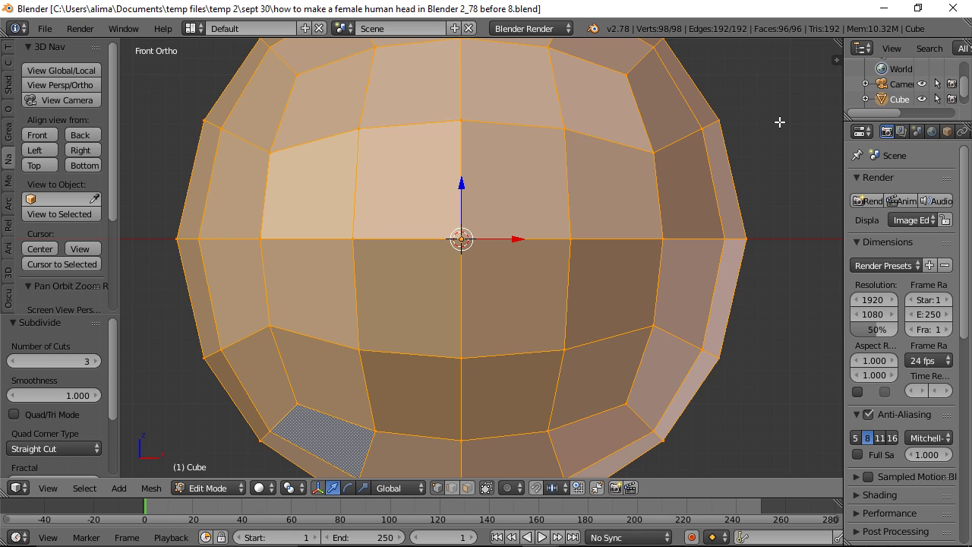
key(ctrl)
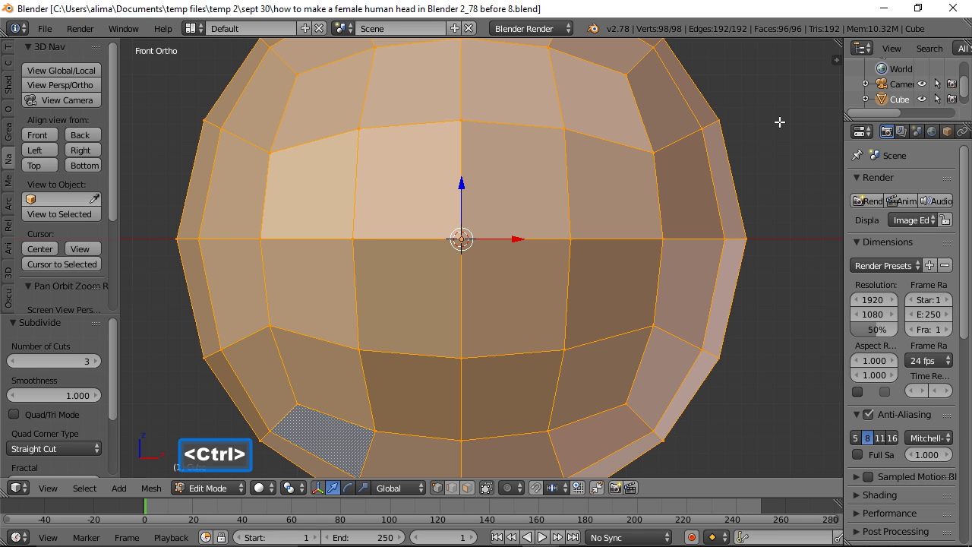
ctrl+middle_drag(780, 122, 763, 164)
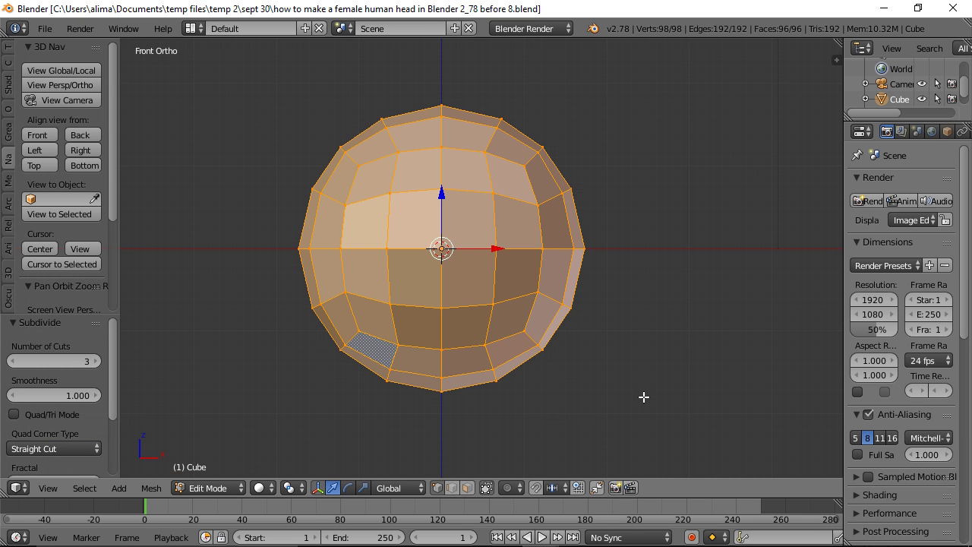
- Select only the three neighbouring vertices across the centre of the sphere's lower front, hiding the manipulator just while picking them
key(a)
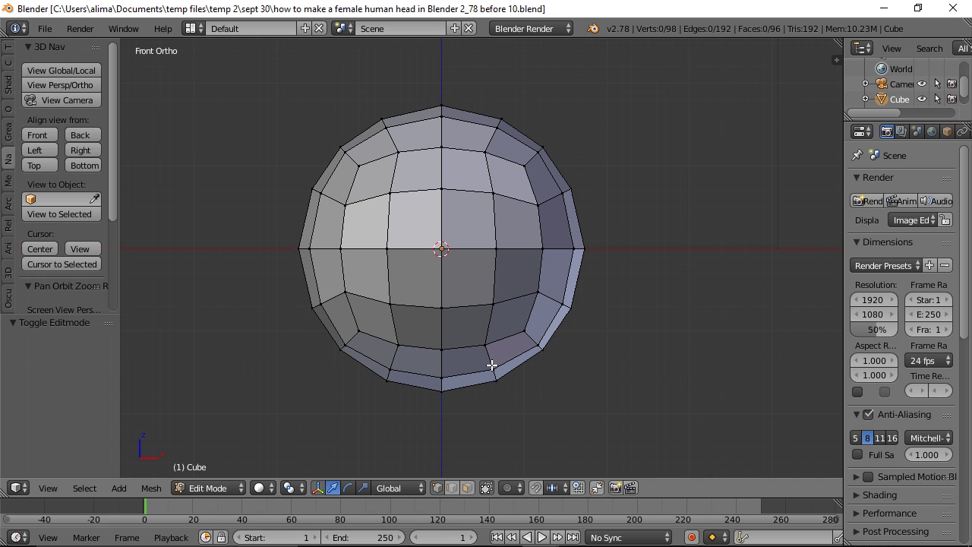
click(397, 343)
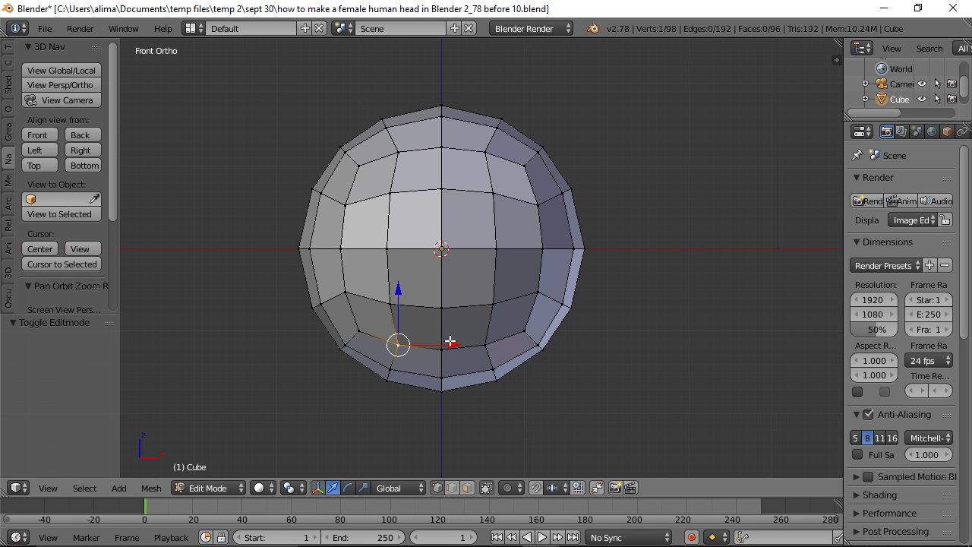
click(321, 487)
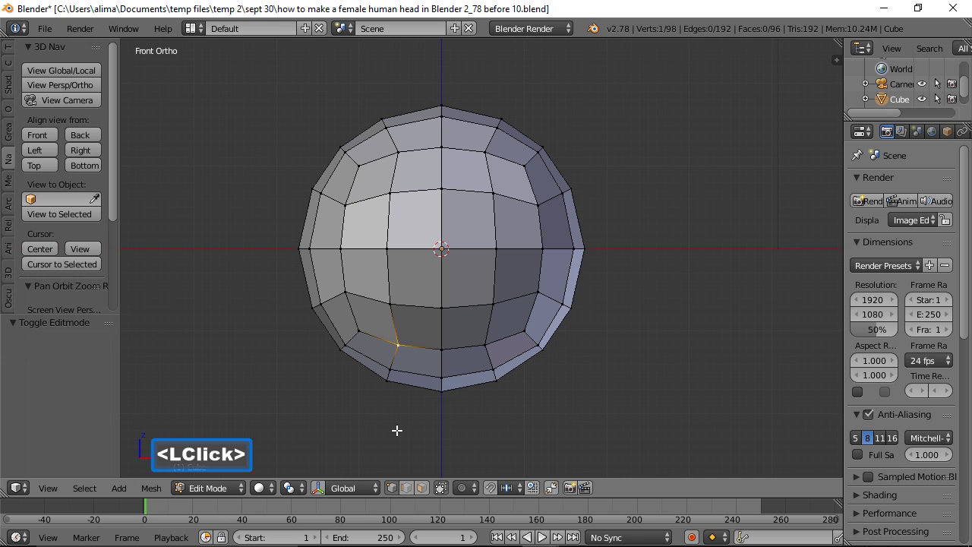
shift+click(442, 350)
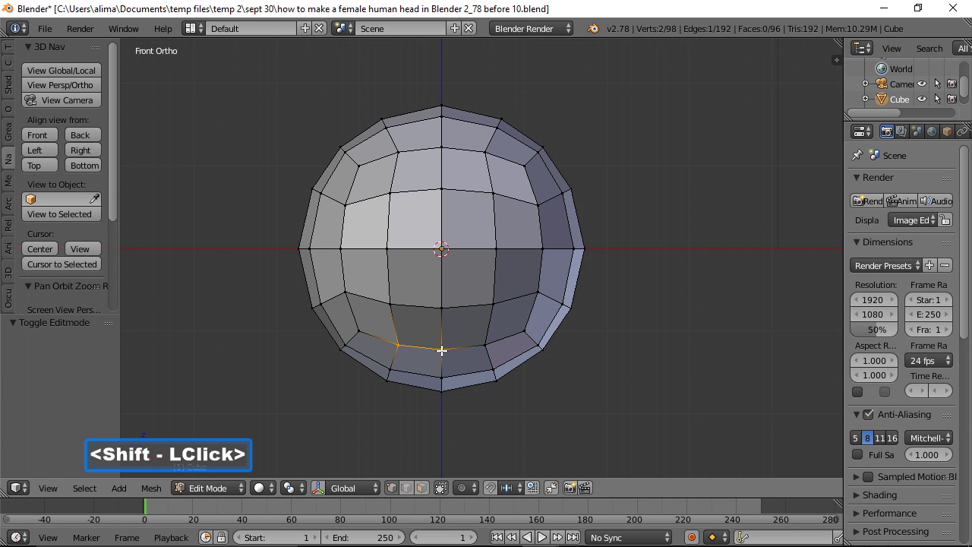
shift+click(487, 347)
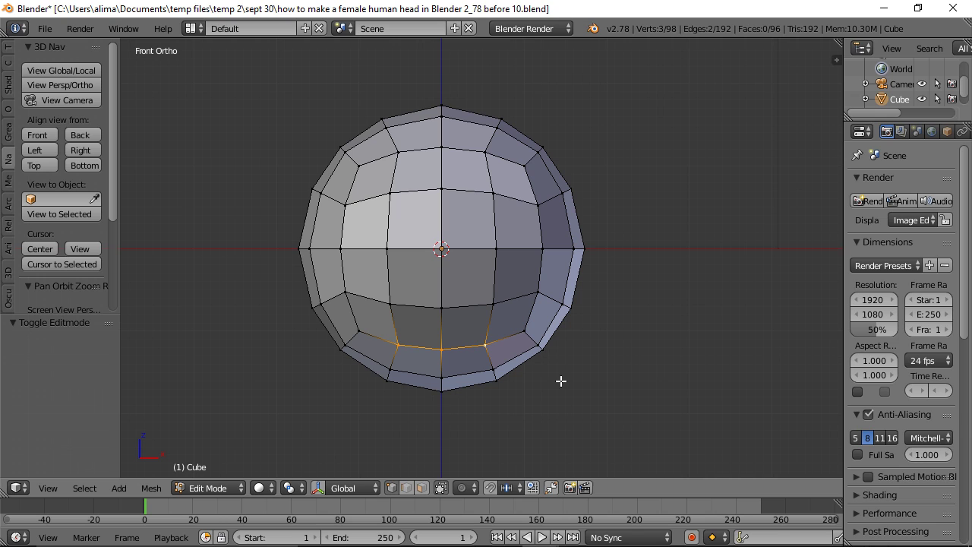
click(320, 488)
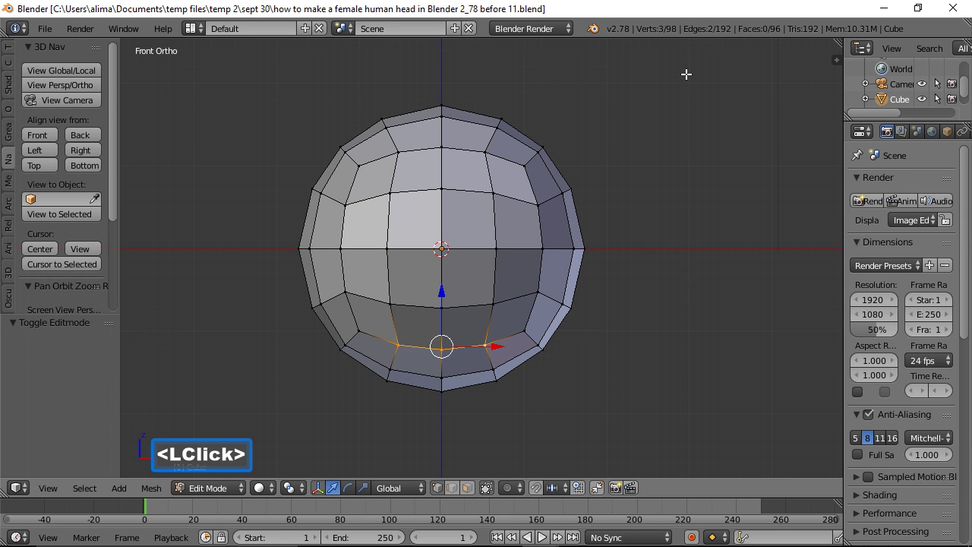
- In the right view, pull the three vertices about -1.701 in Z and -0.041 in Y with smooth proportional editing, size 1.61
click(91, 152)
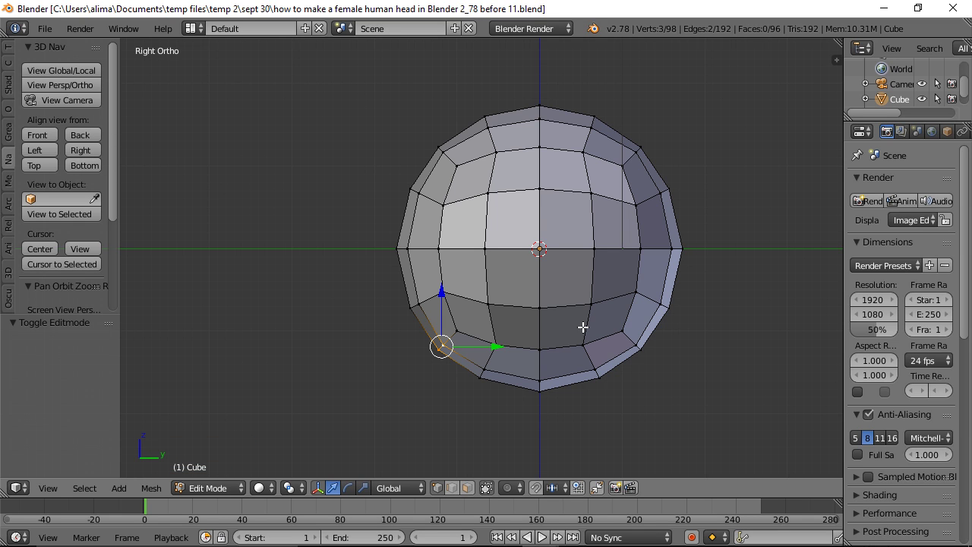
key(ctrl)
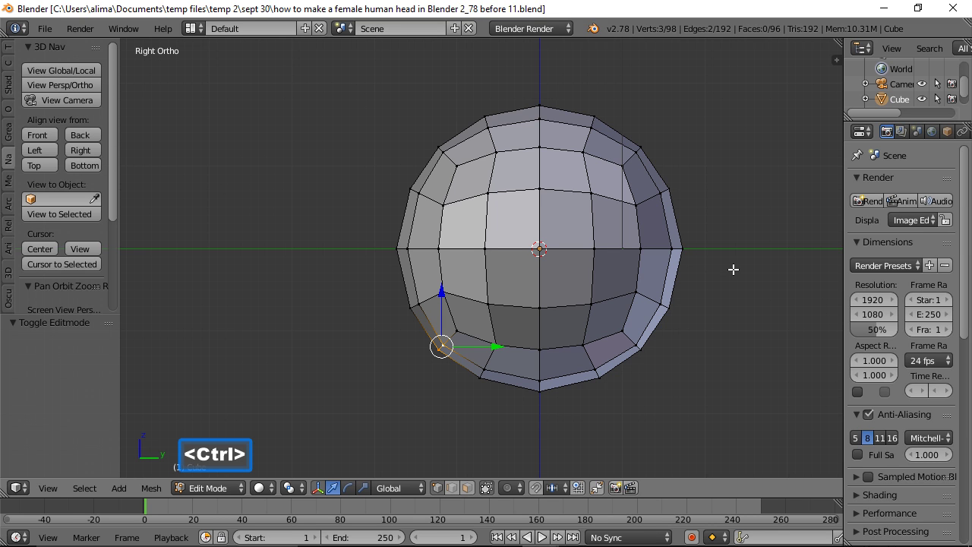
ctrl+middle_drag(733, 269, 762, 325)
key(o)
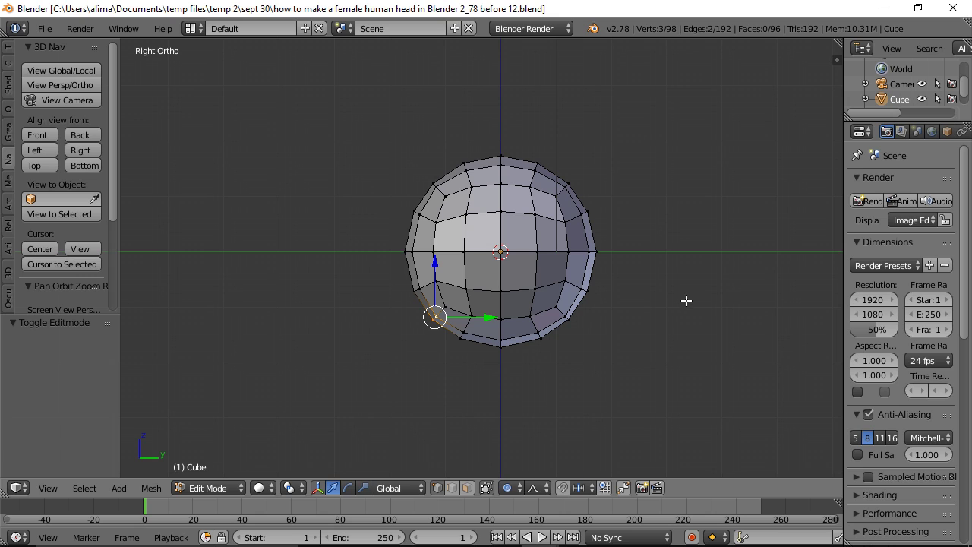
key(g)
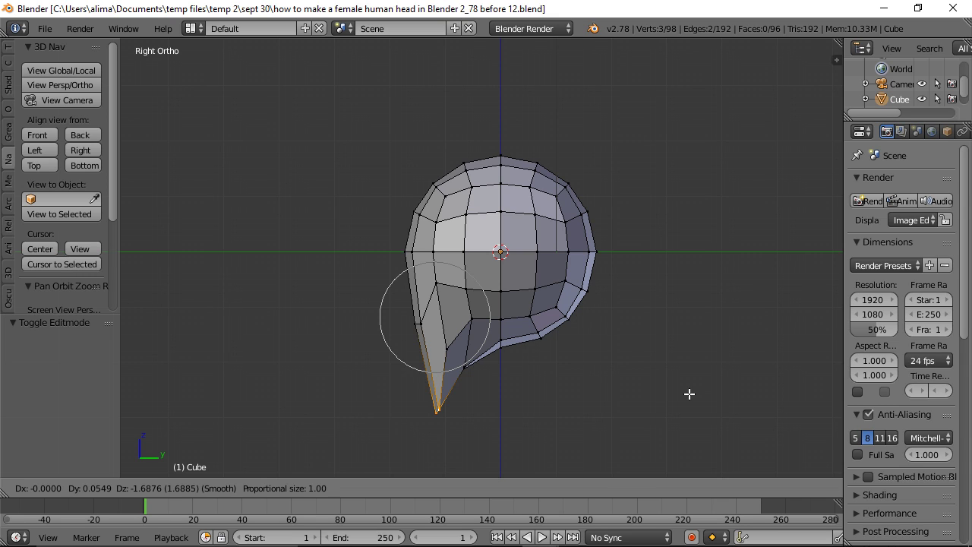
scroll(689, 393, down, 1)
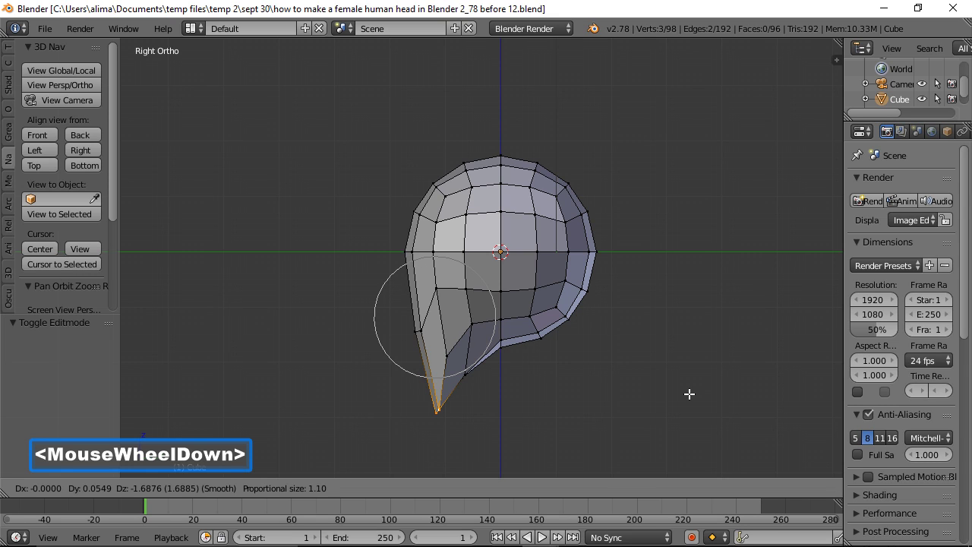
scroll(688, 394, down, 2)
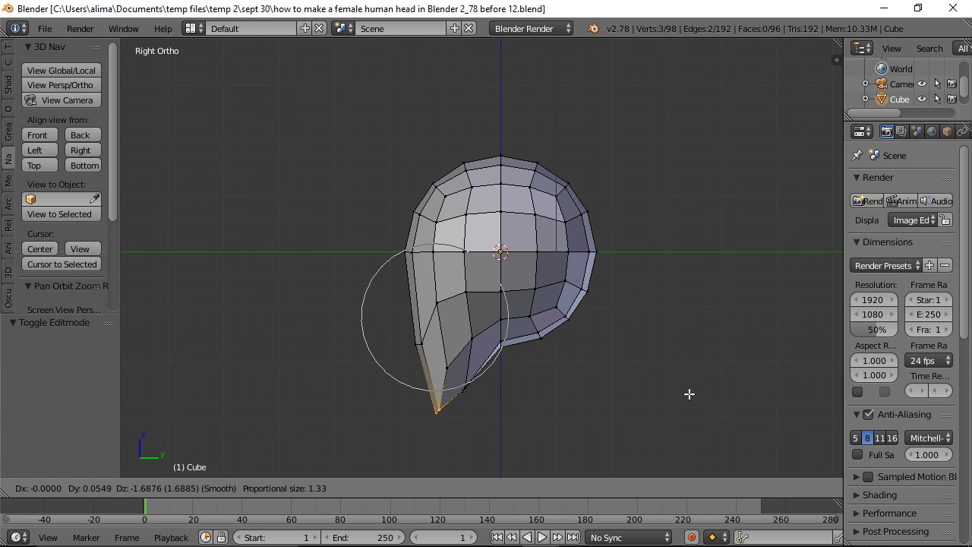
scroll(689, 394, down, 1)
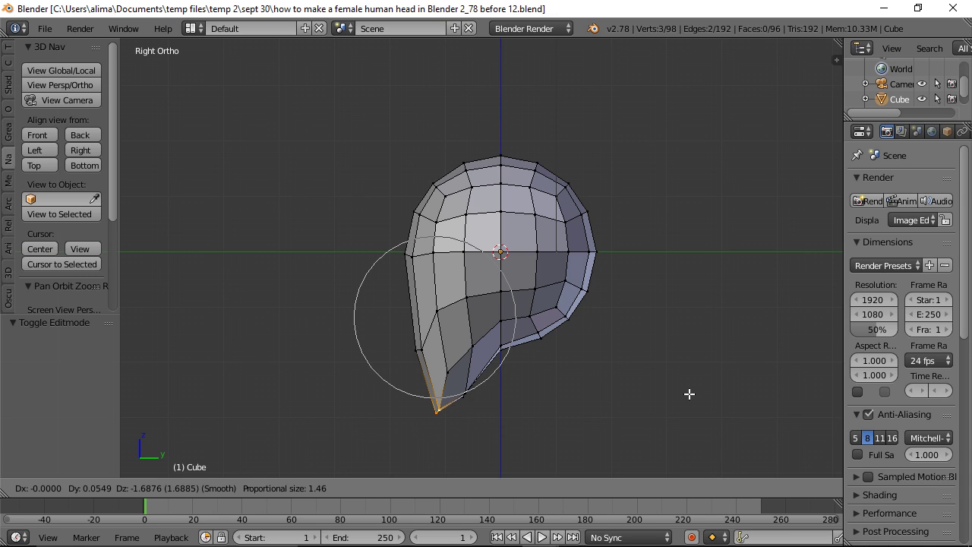
scroll(689, 393, down, 1)
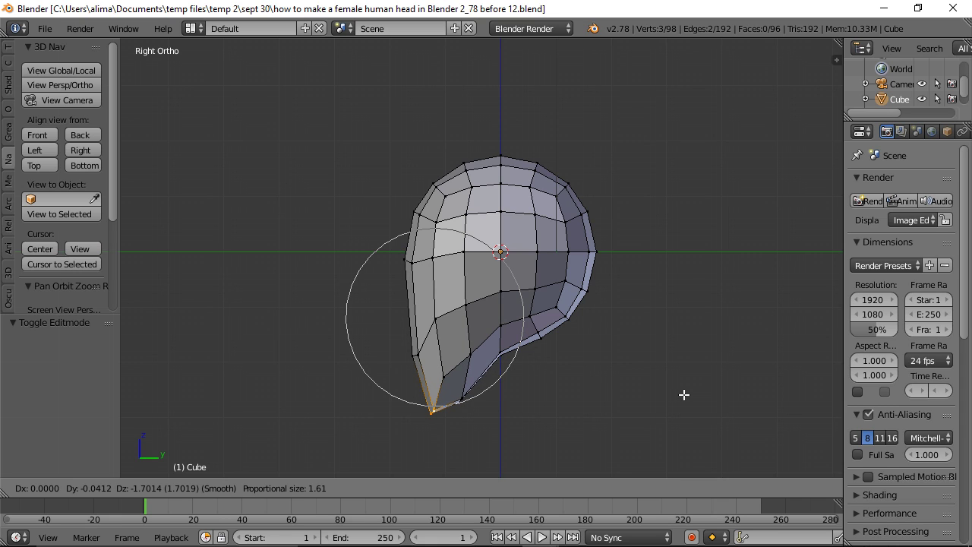
click(683, 394)
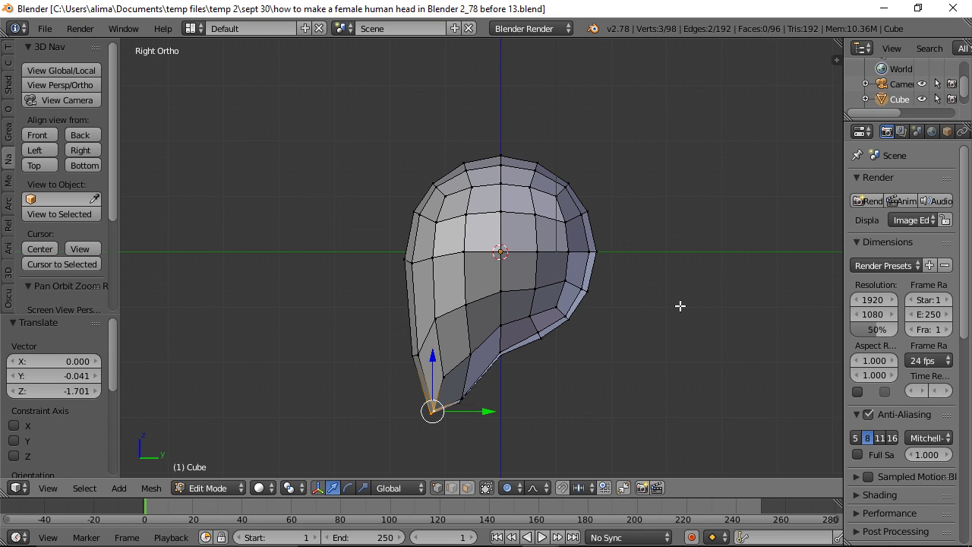
- Turn off proportional editing and circle-select the eight faces under the back of the head in face select mode
key(a)
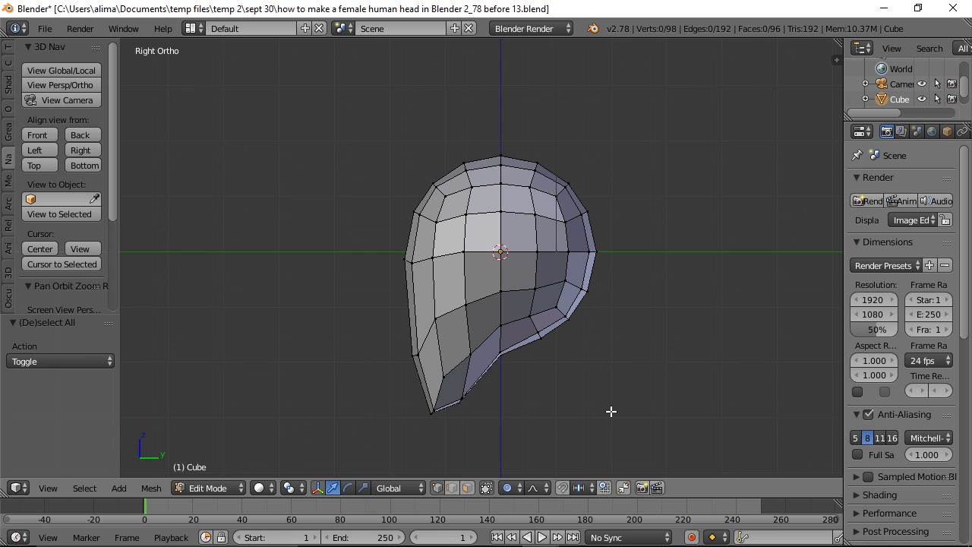
key(o)
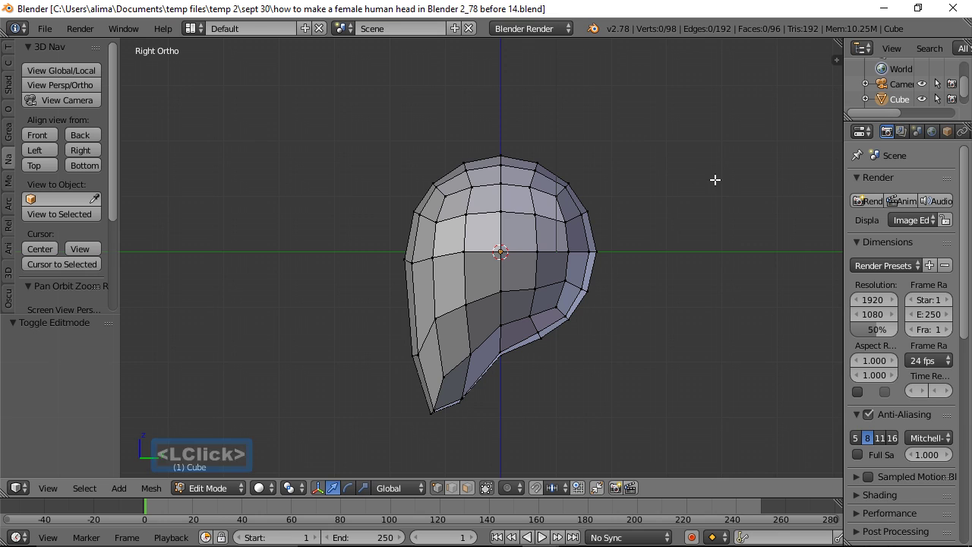
middle_drag(715, 180, 565, 139)
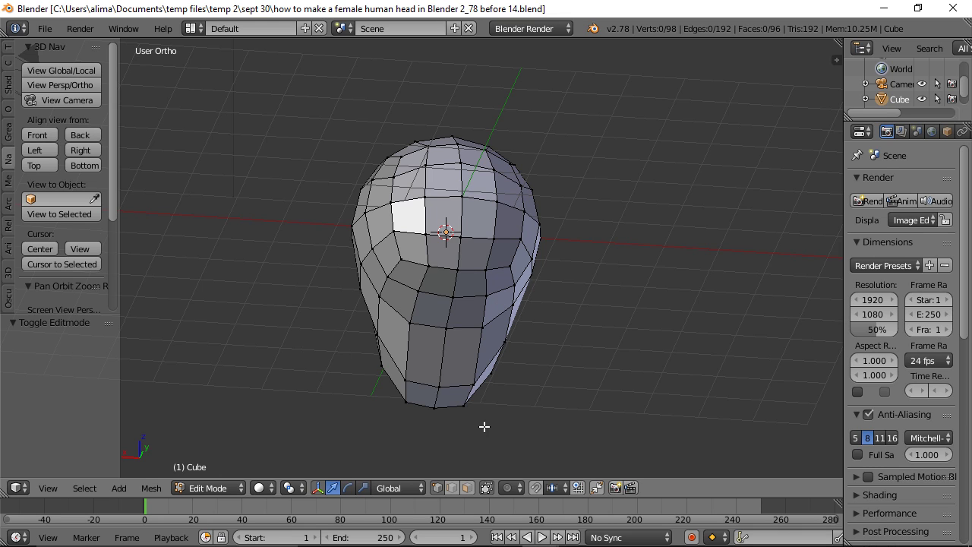
click(467, 488)
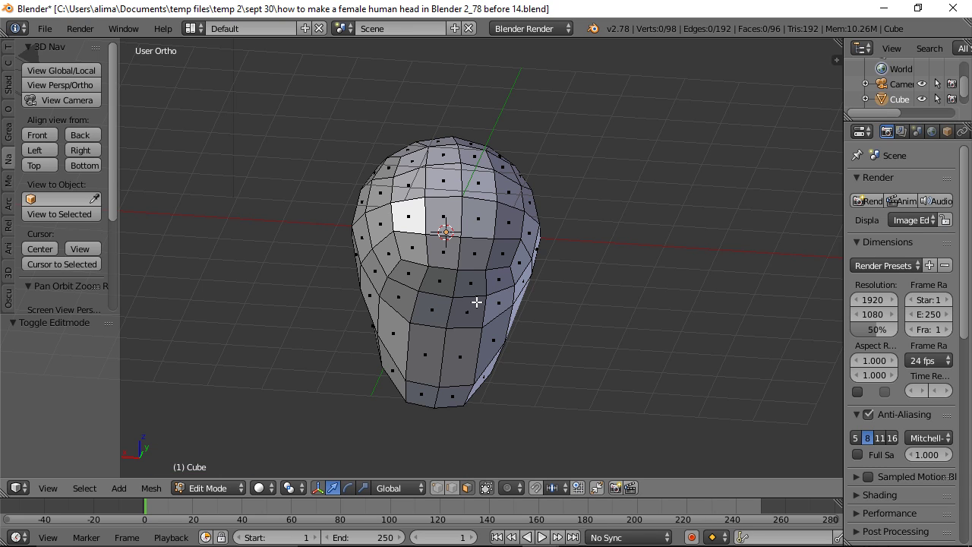
key(c)
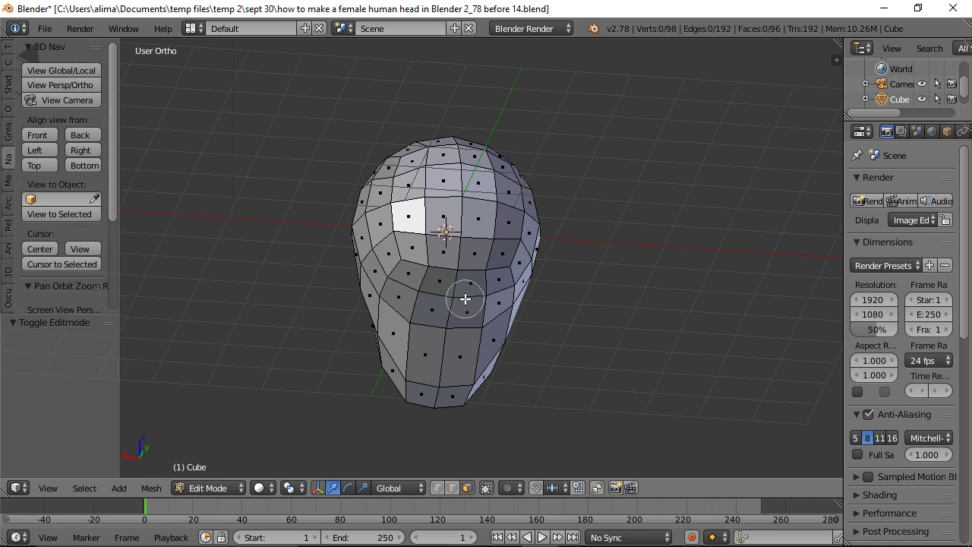
mouse_move(434, 297)
mouse_down()
mouse_move(425, 284)
mouse_move(467, 299)
mouse_up()
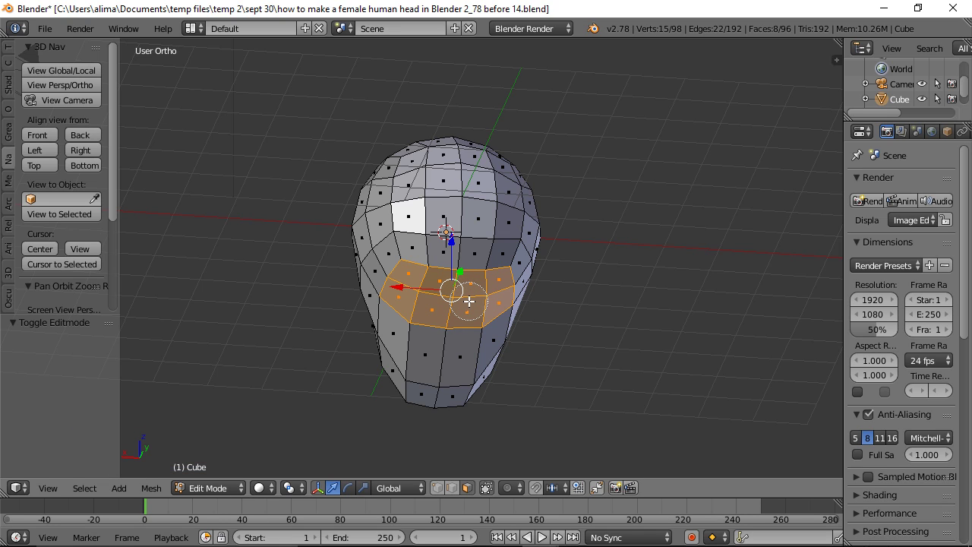
right_click(470, 302)
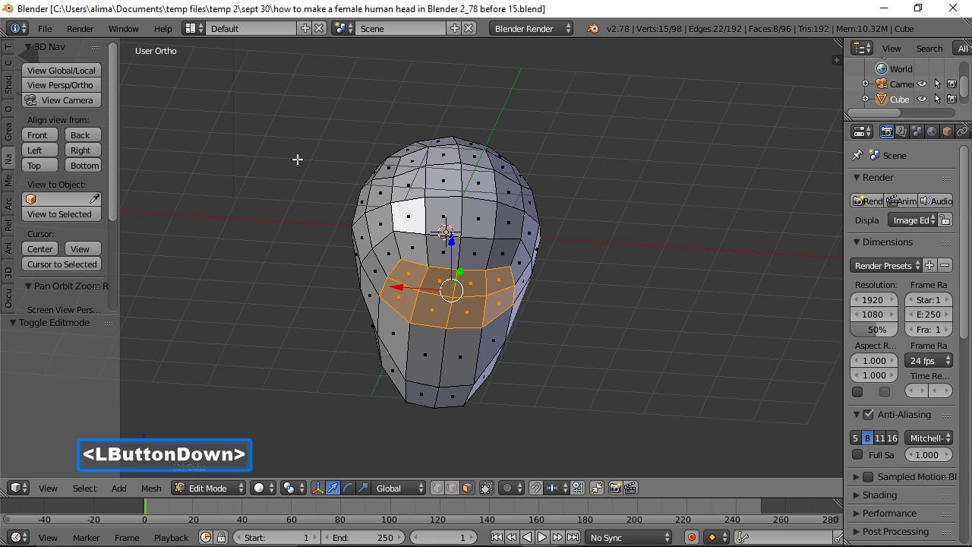
- Lower the selected underside faces by about 0.324 along Z and scale them to about 1.14 along Y
click(90, 150)
ctrl+middle_drag(625, 204, 647, 250)
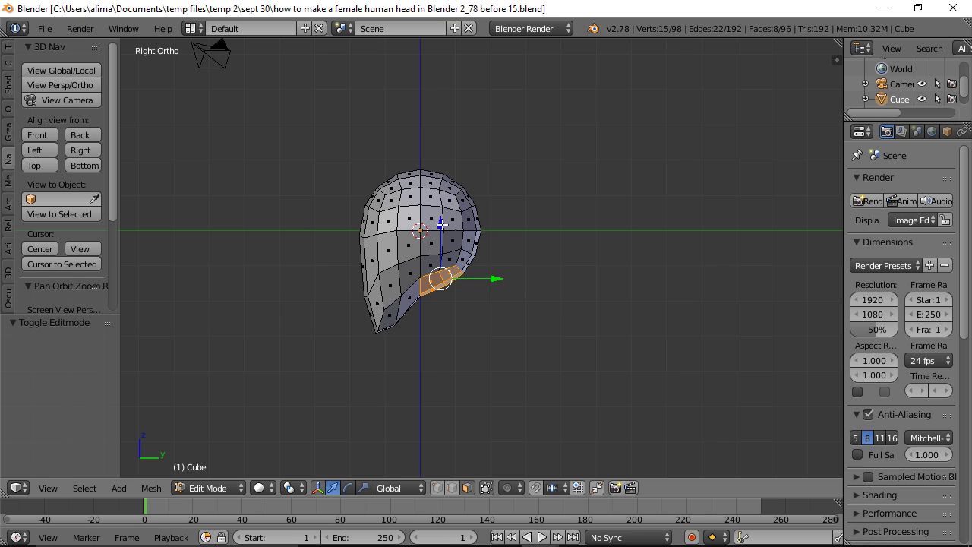
key(g)
key(z)
click(448, 241)
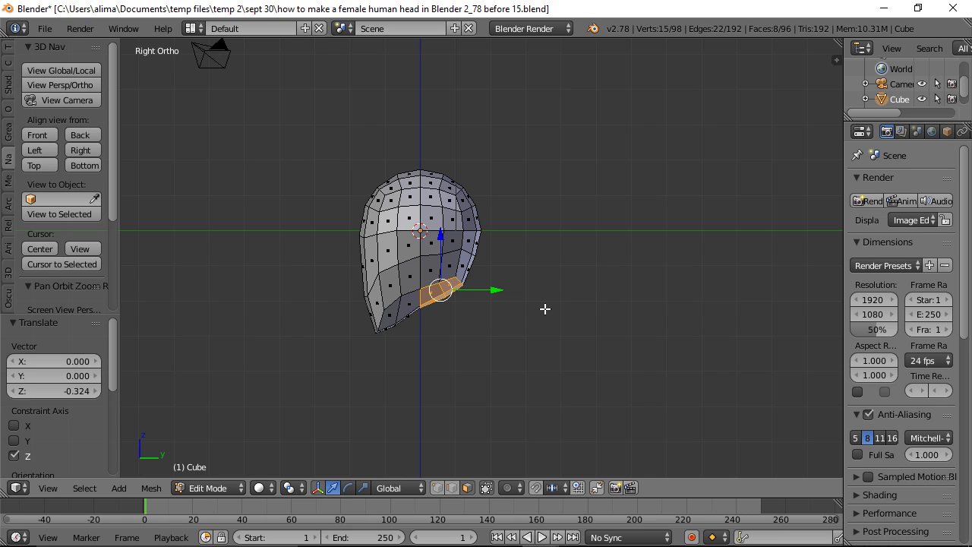
key(s)
key(y)
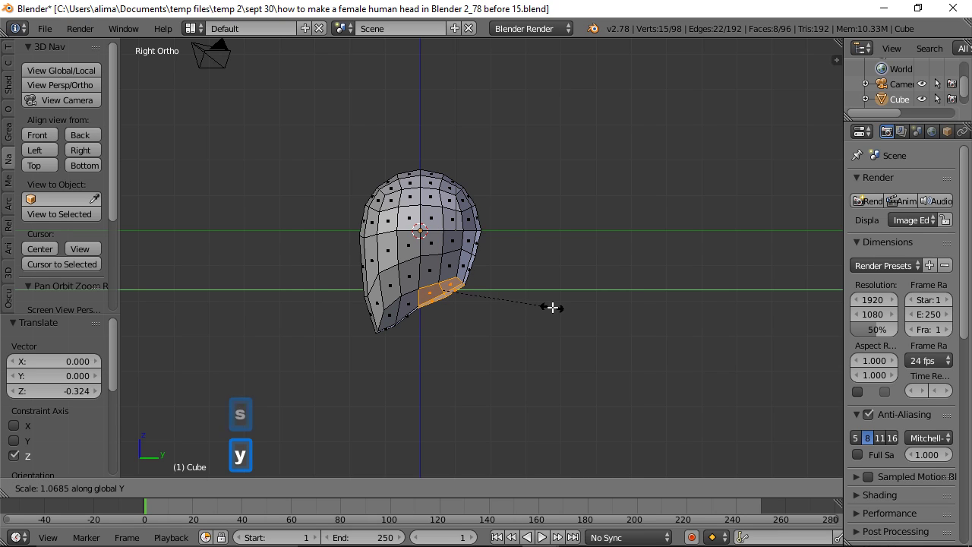
click(559, 307)
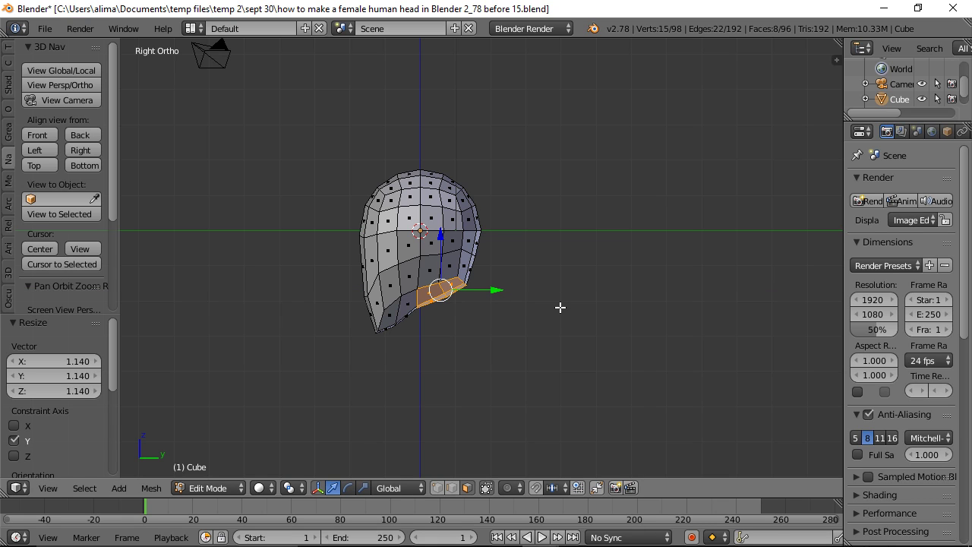
- Extrude the underside faces about 2.046 along their normal as a neck and widen its lower end in X and Y only
key(e)
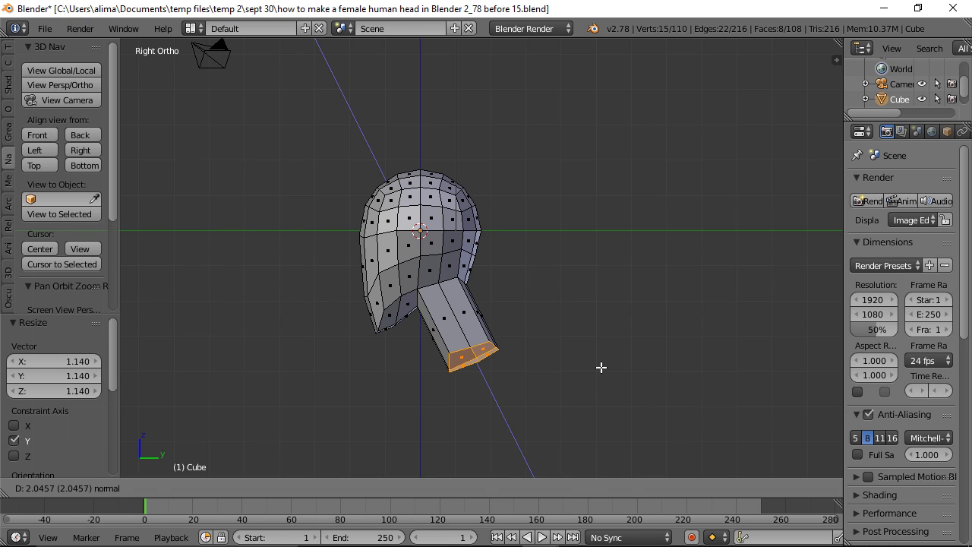
click(601, 366)
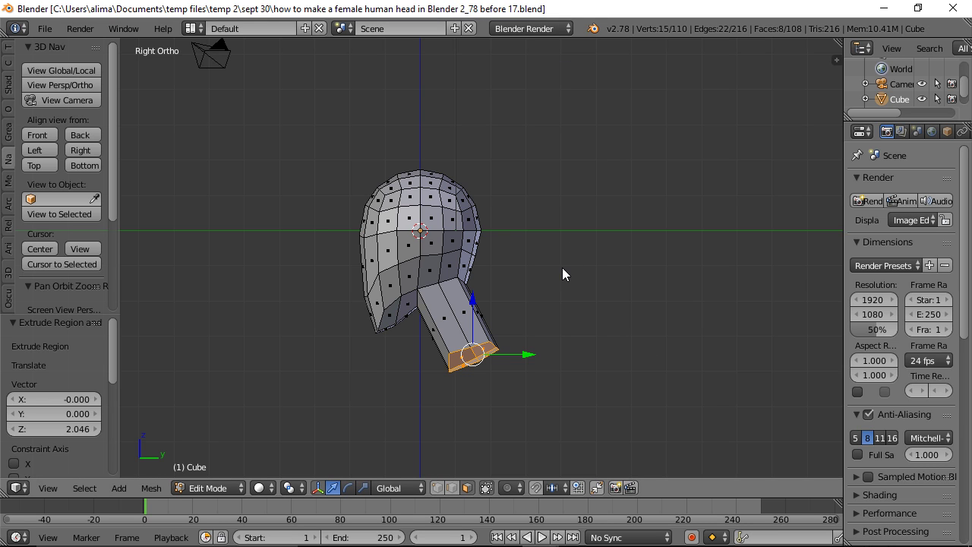
middle_drag(562, 267, 703, 258)
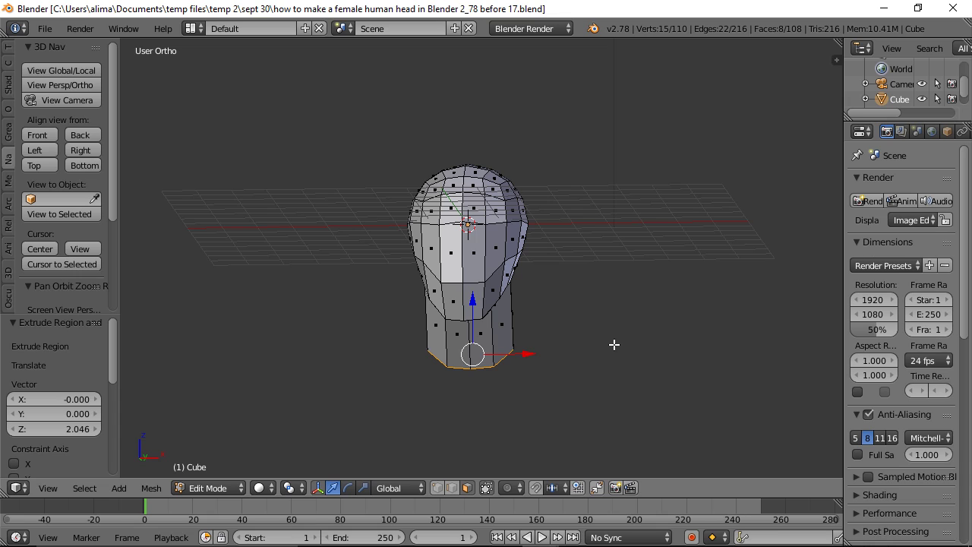
key(s)
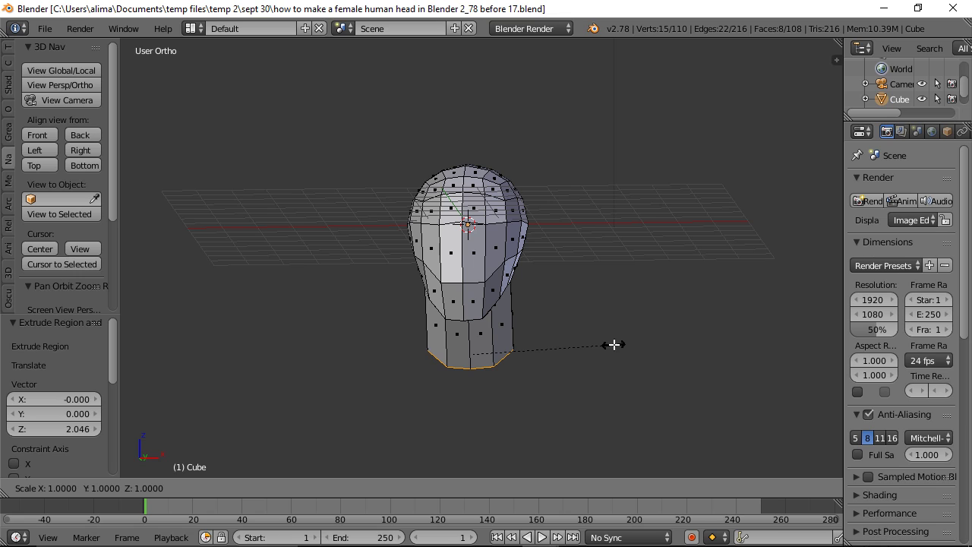
key(z)
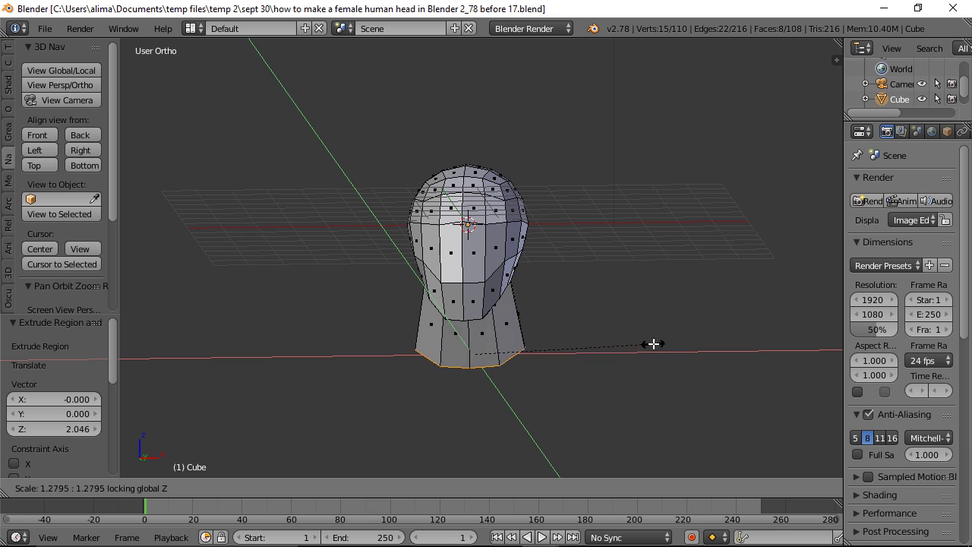
click(730, 356)
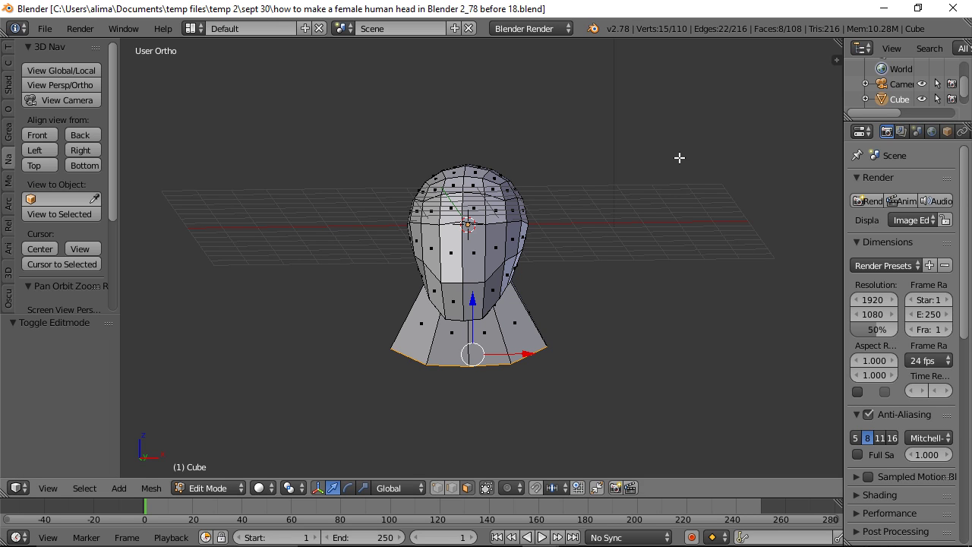
- Add two edge loops around the neck with Loop Cut and Slide and save the file as version "before 19"
middle_drag(689, 163, 573, 167)
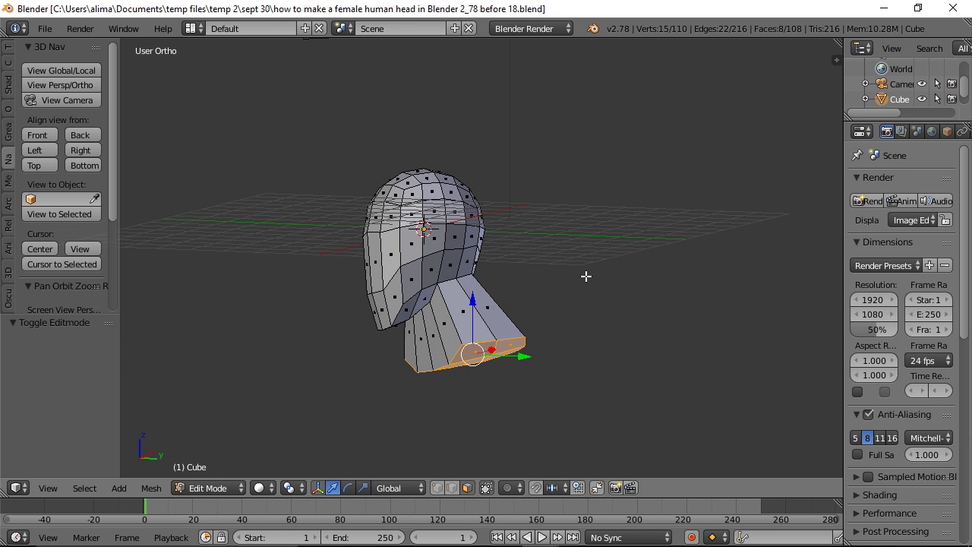
key(a)
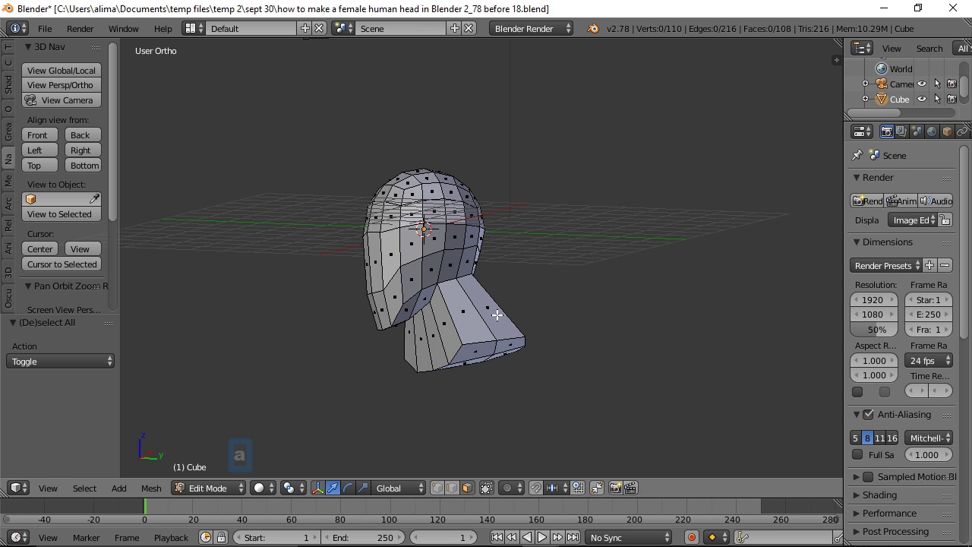
key(ctrl)
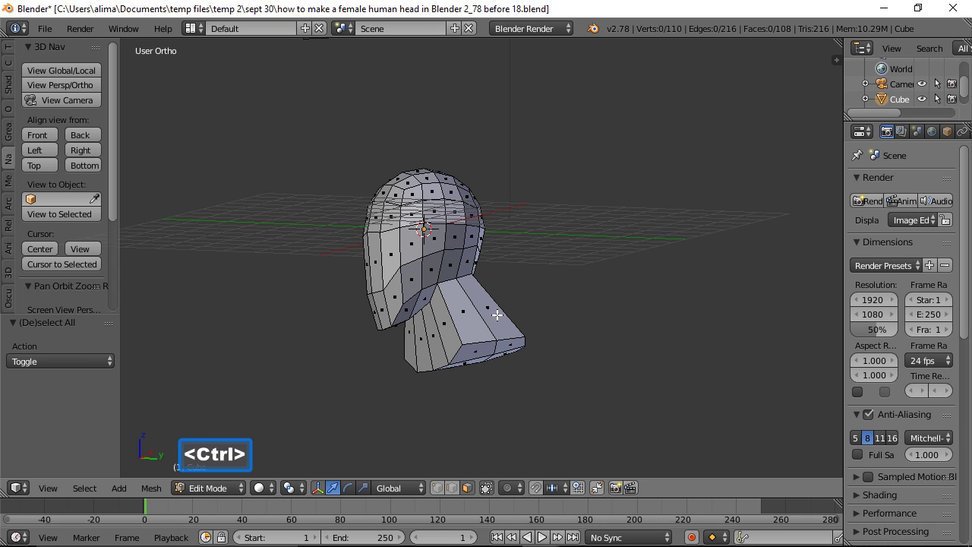
key(ctrl+r)
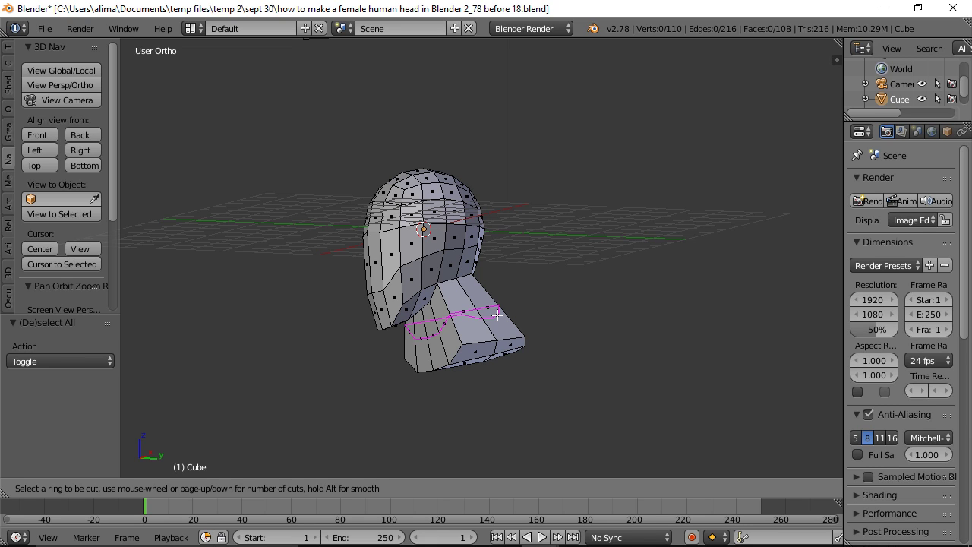
scroll(497, 315, up, 1)
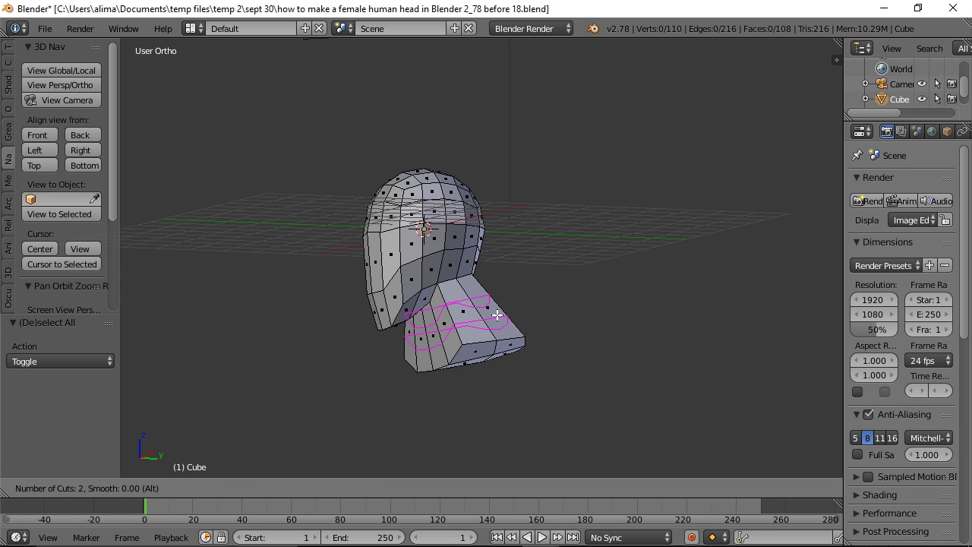
click(498, 315)
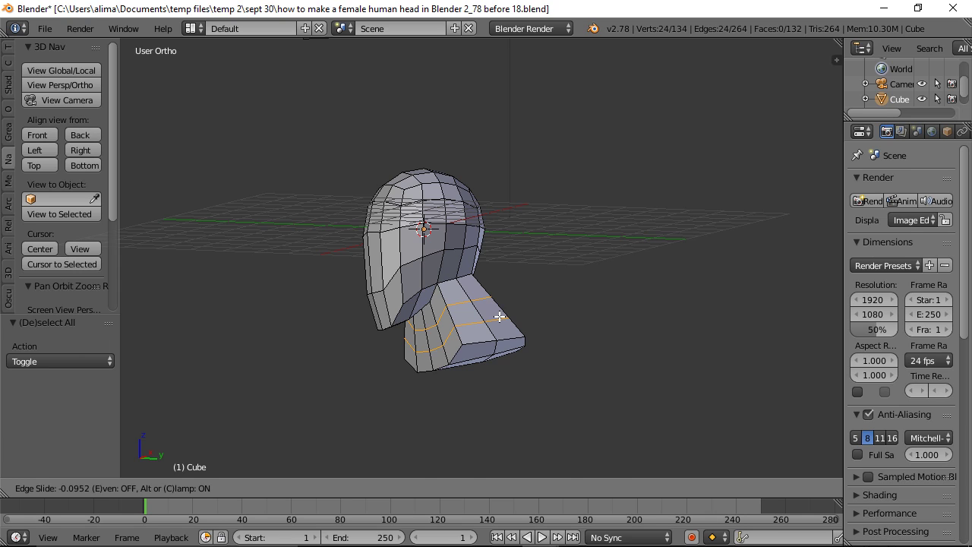
click(500, 316)
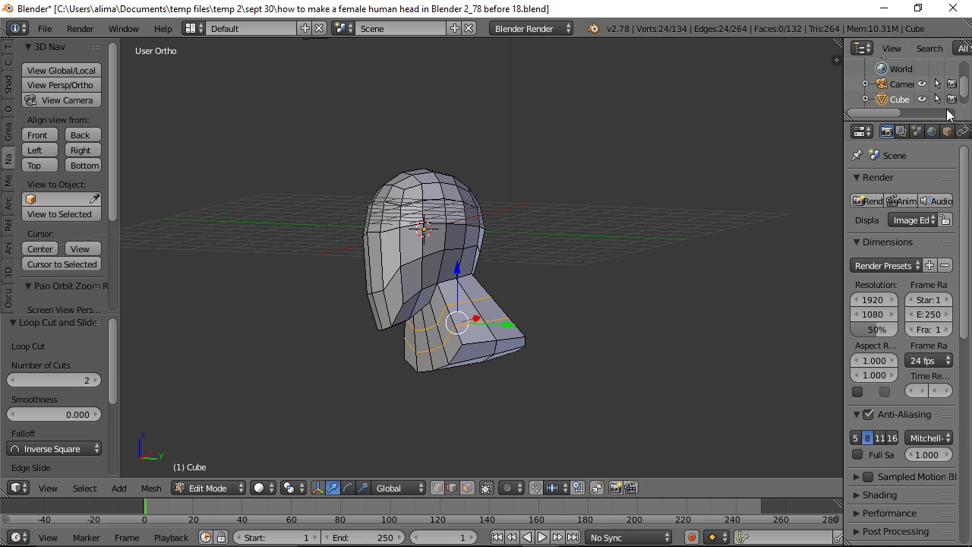
key(ctrl+alt+s)
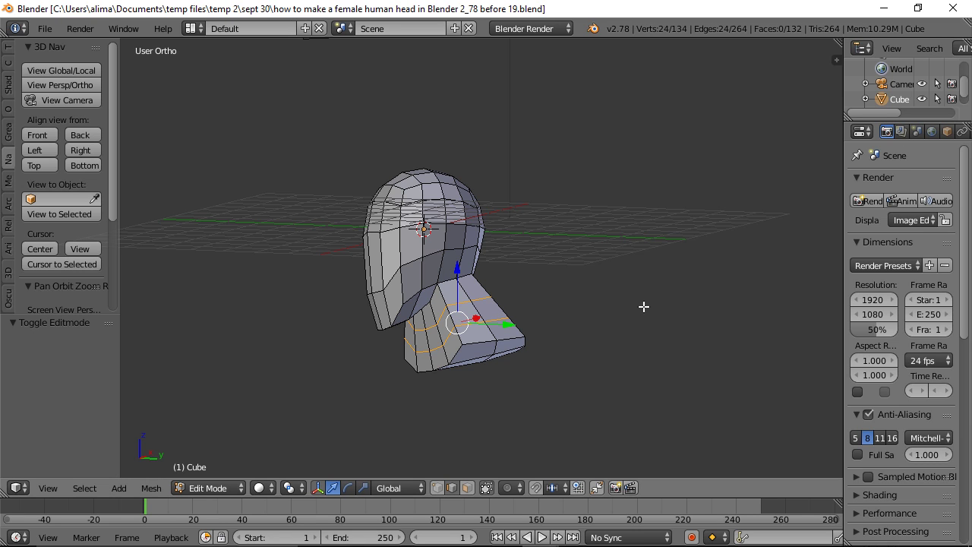
- Scale the two new neck loops to about 0.603 in X and Y only, then deselect everything
middle_drag(600, 284, 662, 293)
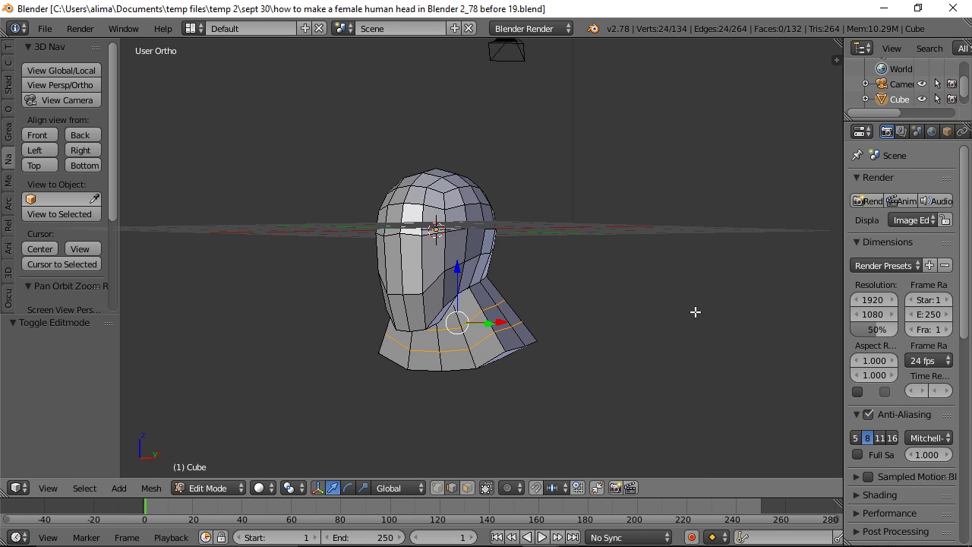
key(s)
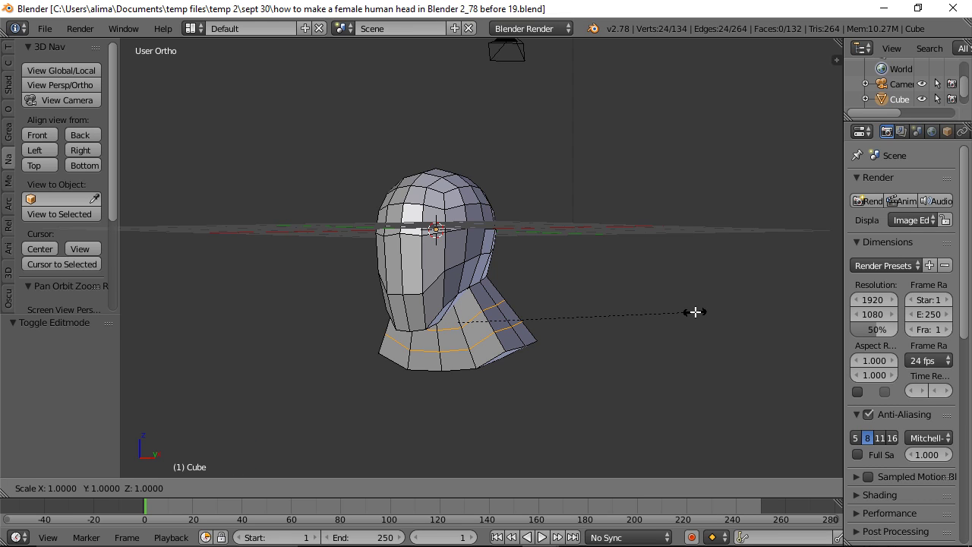
key(z)
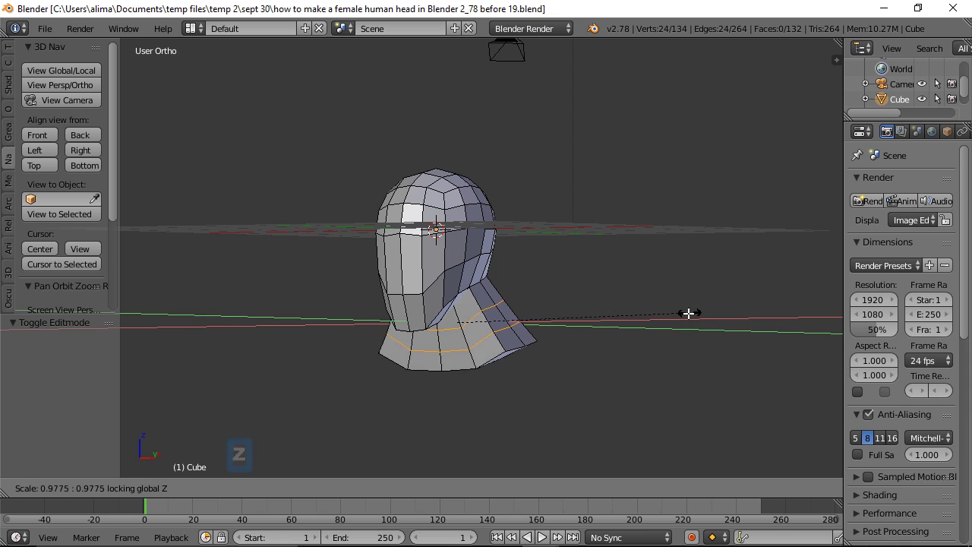
click(600, 308)
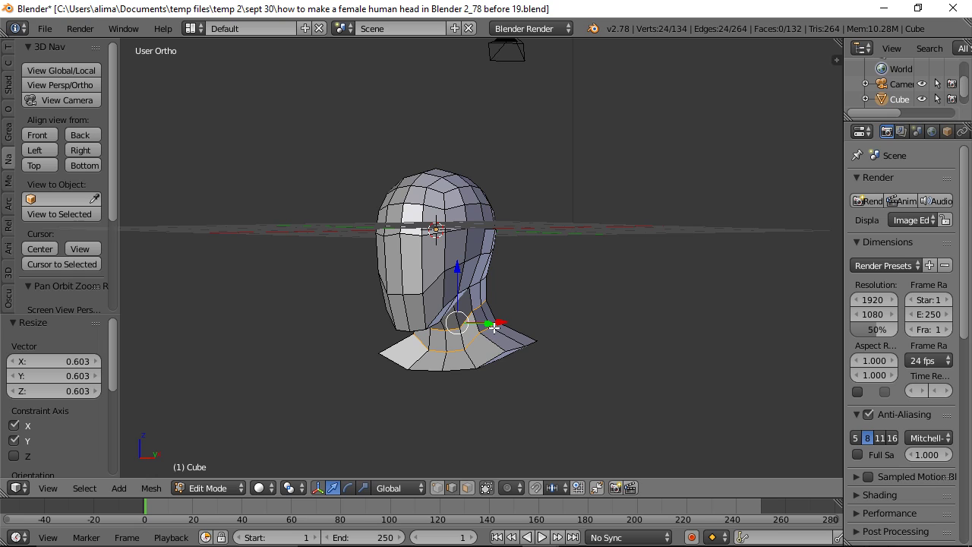
key(a)
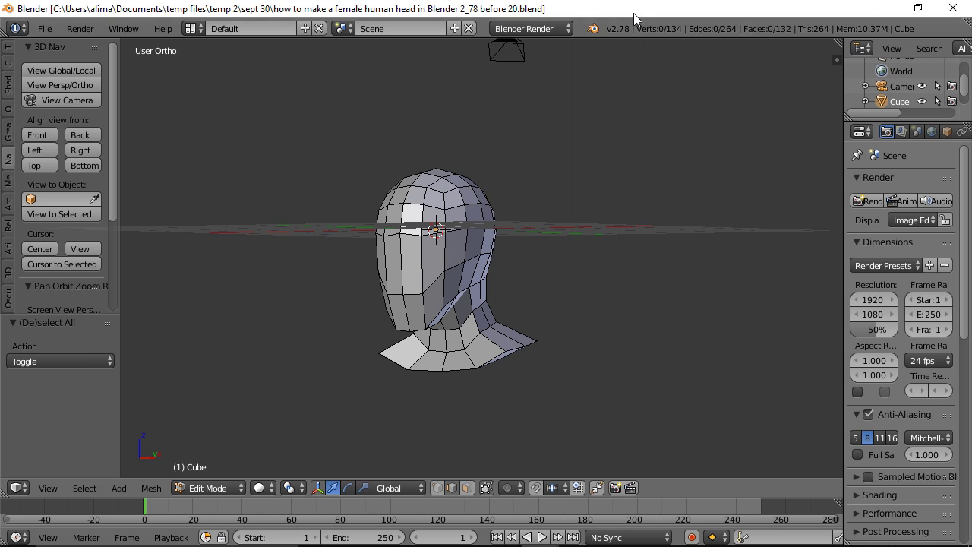
- Raise the horizontal edge loop around the forehead by about 0.336 along Z and save the file as version "before 24"
middle_drag(614, 164, 683, 194)
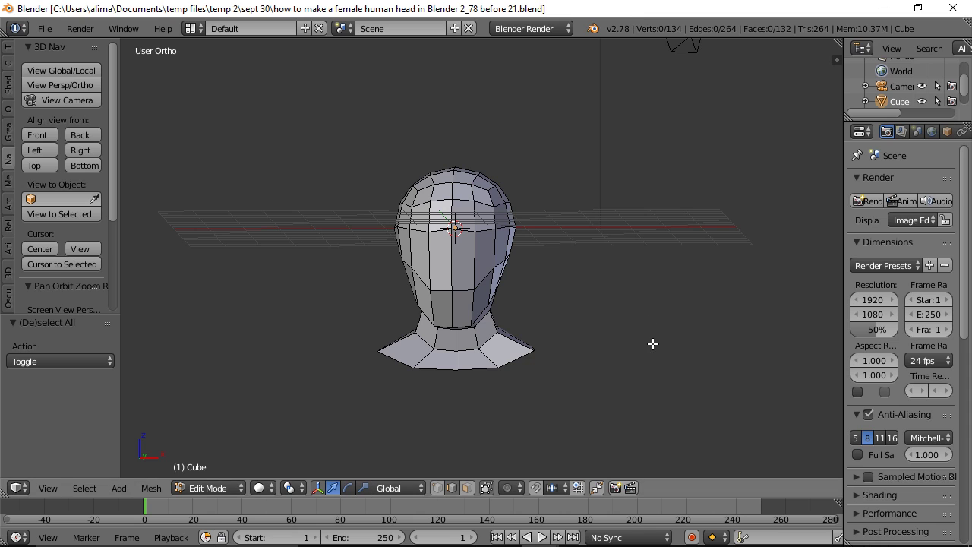
key(ctrl)
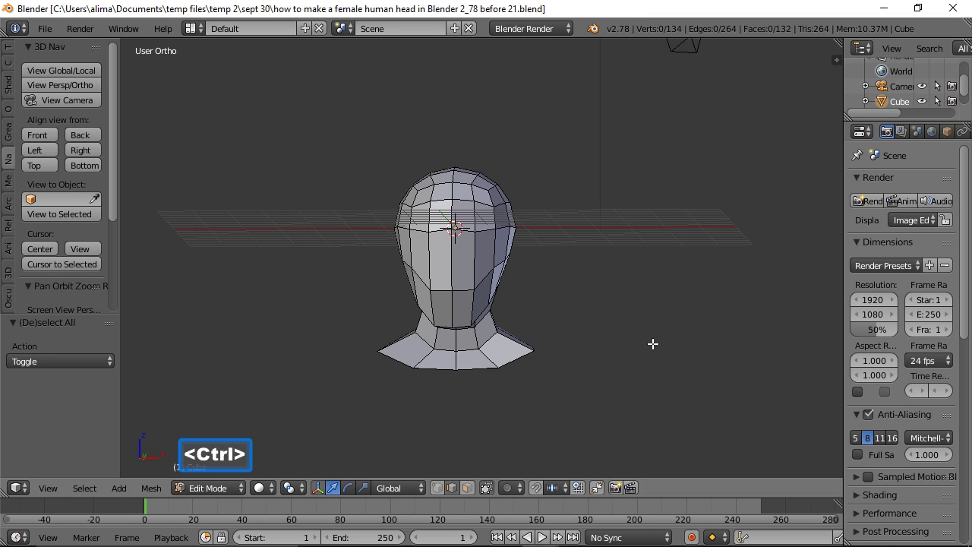
ctrl+middle_drag(652, 343, 651, 293)
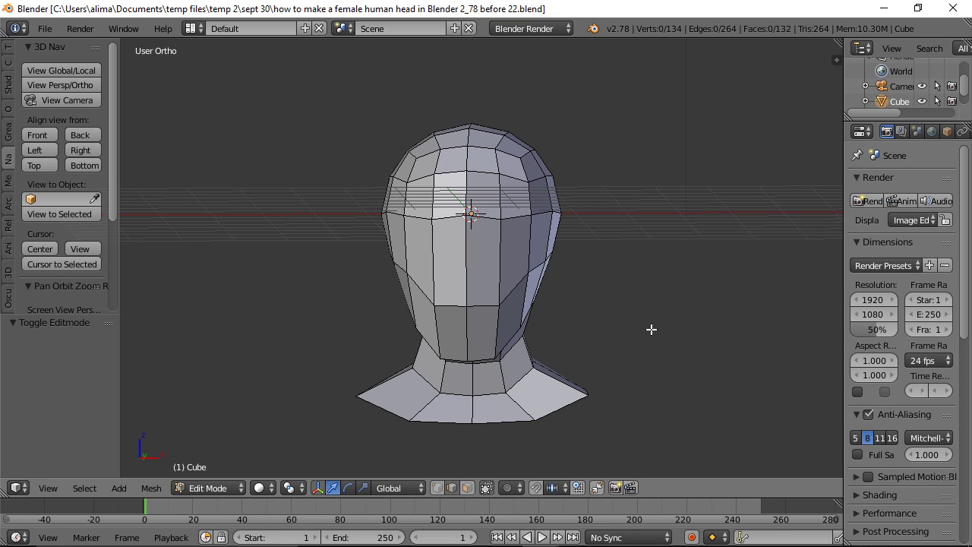
key(alt)
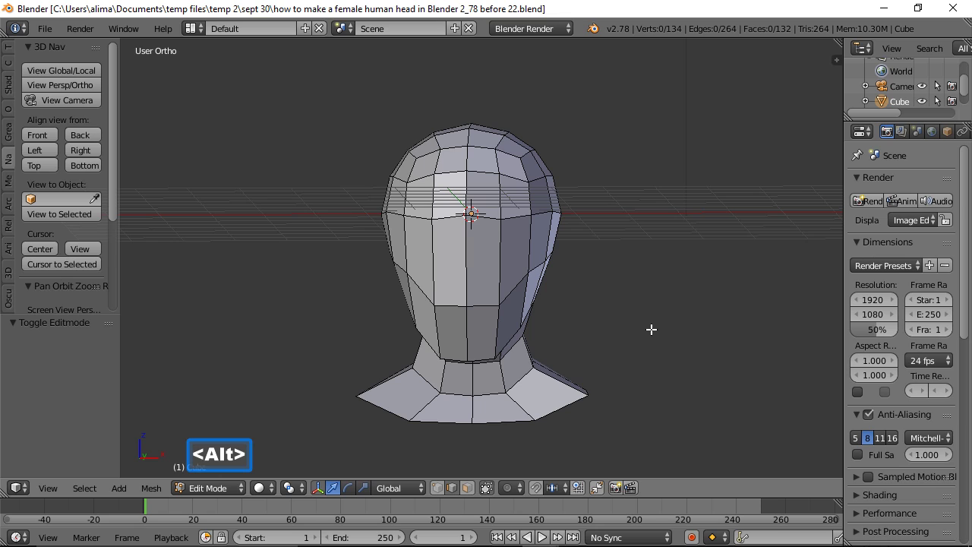
alt+click(518, 219)
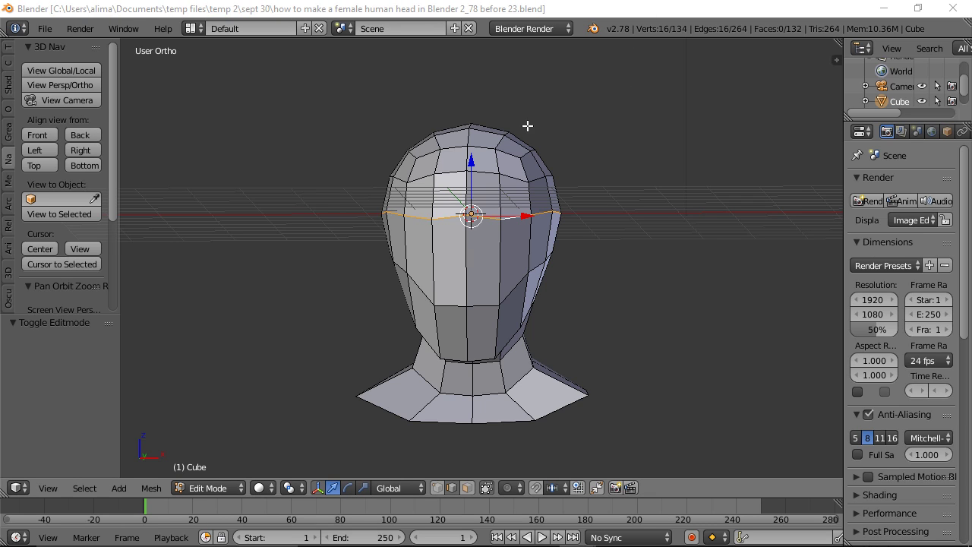
drag(472, 159, 471, 141)
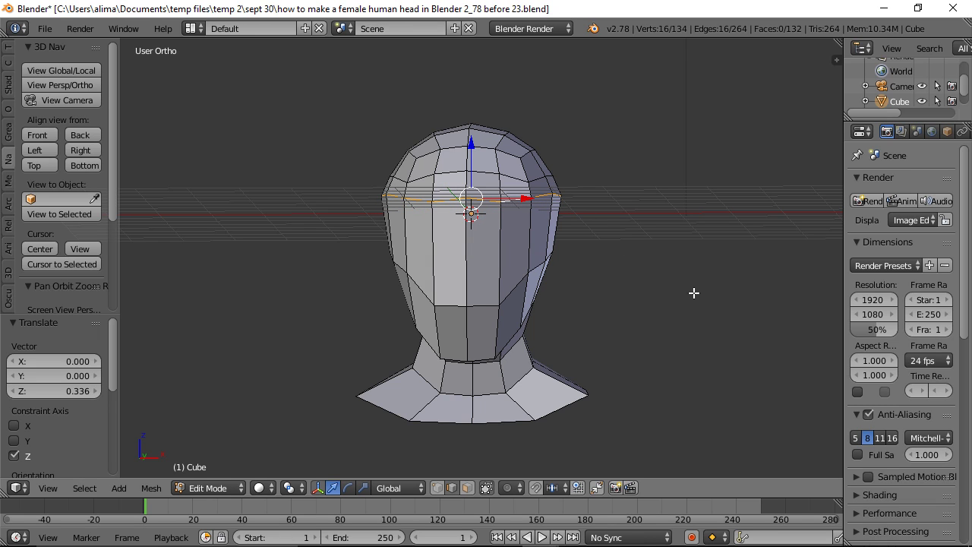
key(a)
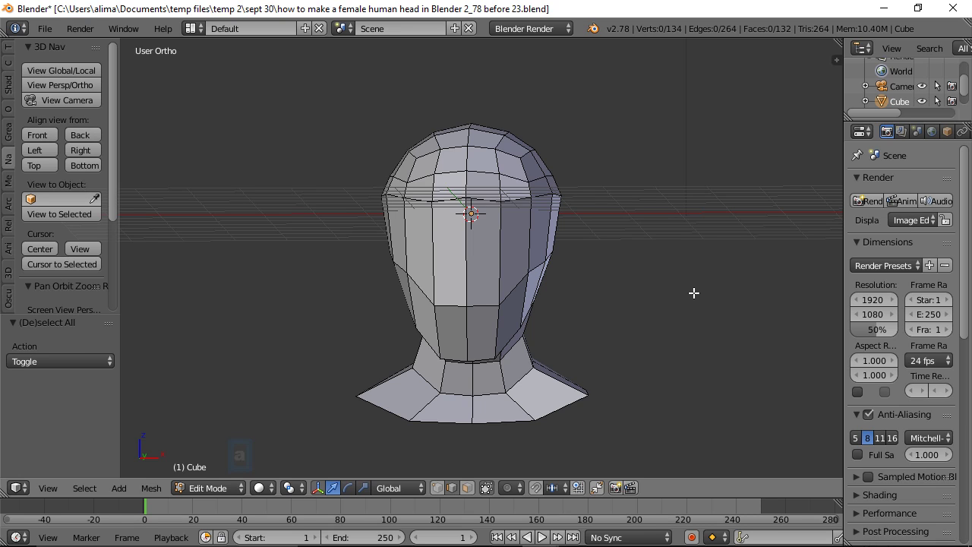
key(ctrl+alt+s)
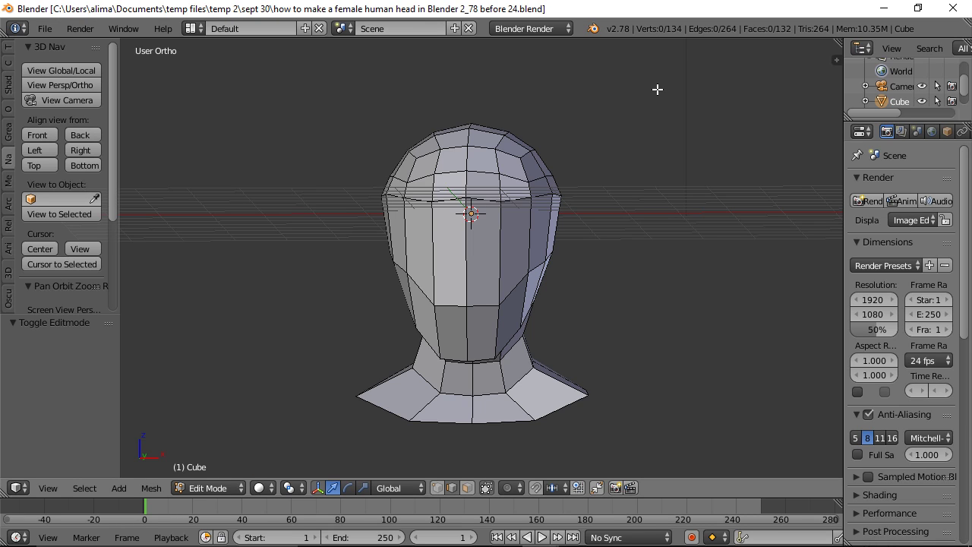
- In front view with wireframe shading and face select mode, box-select the negative X half of the head and neck and delete its faces
click(46, 133)
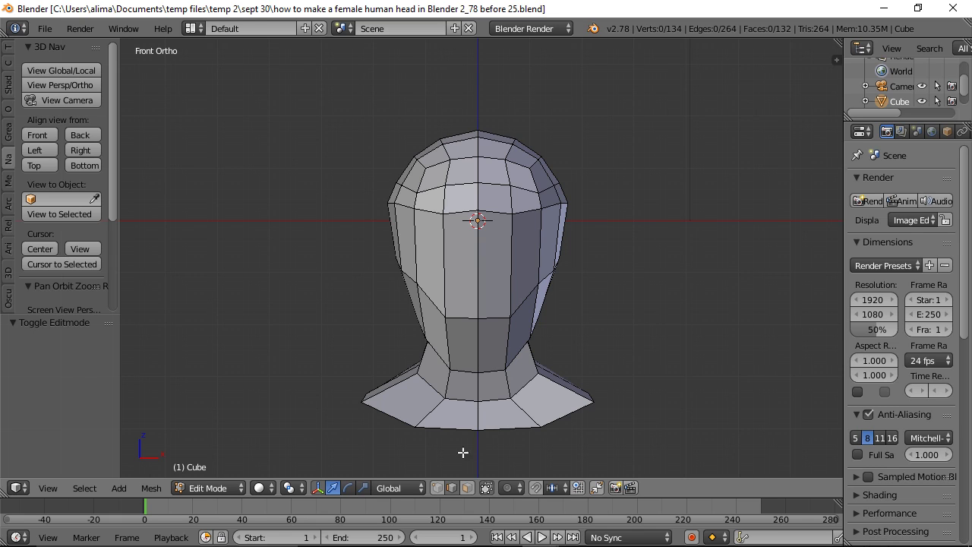
click(467, 489)
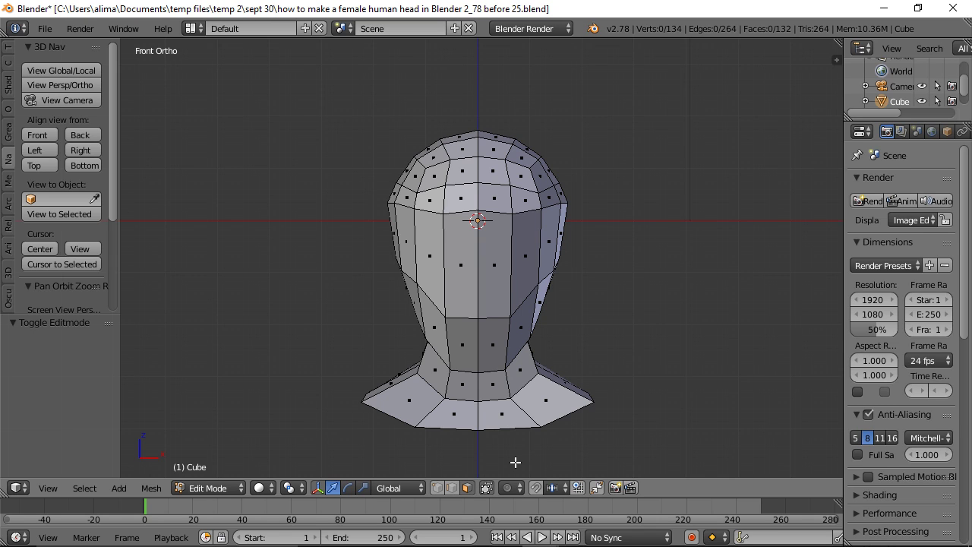
key(z)
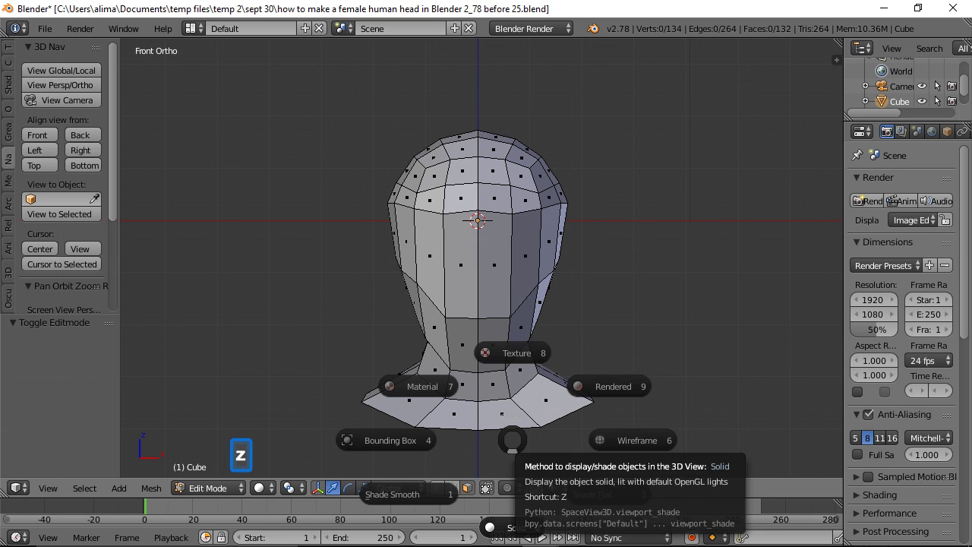
click(639, 435)
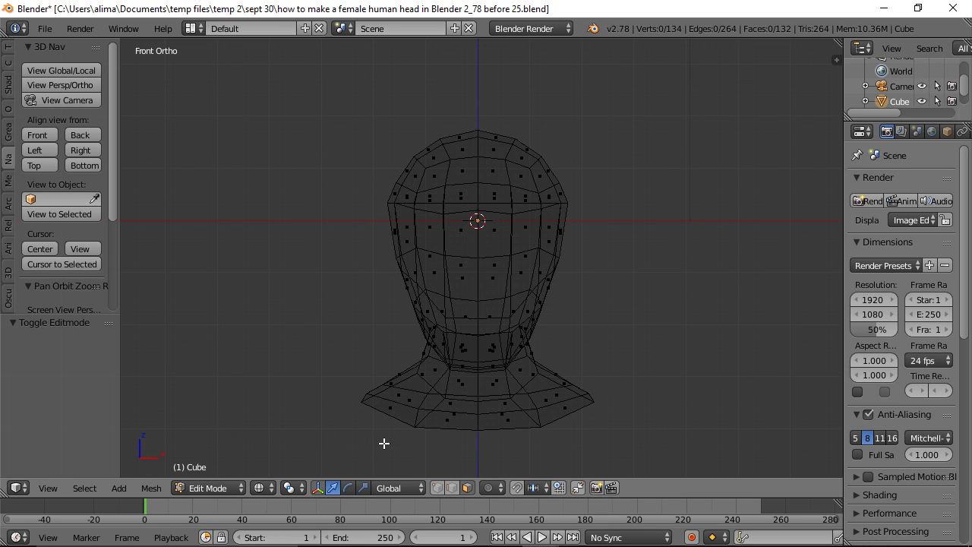
click(272, 489)
key(b)
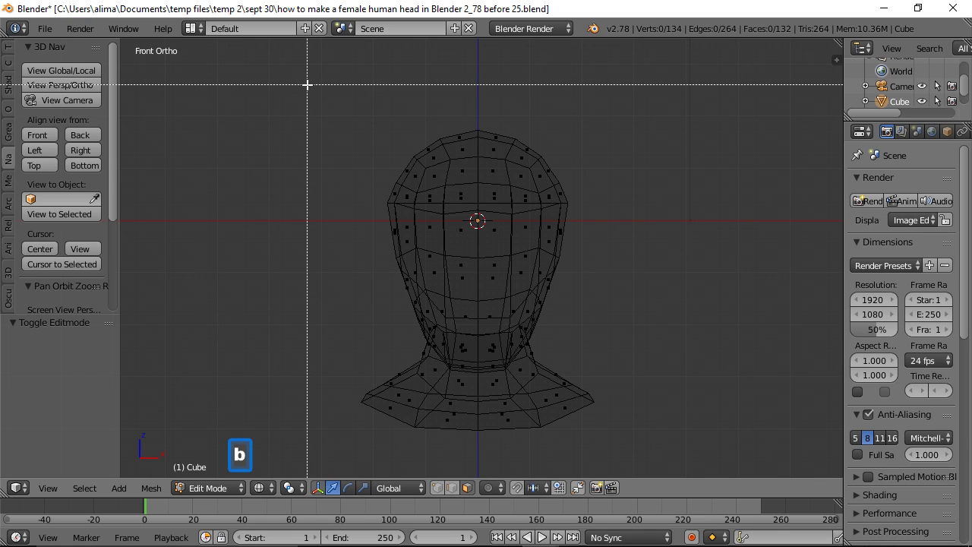
drag(307, 84, 390, 338)
drag(423, 374, 482, 435)
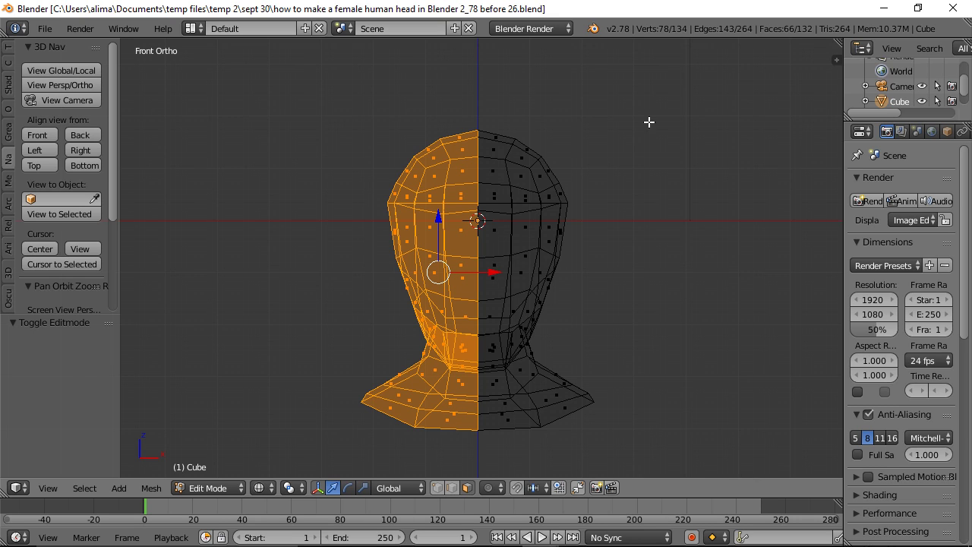
key(x)
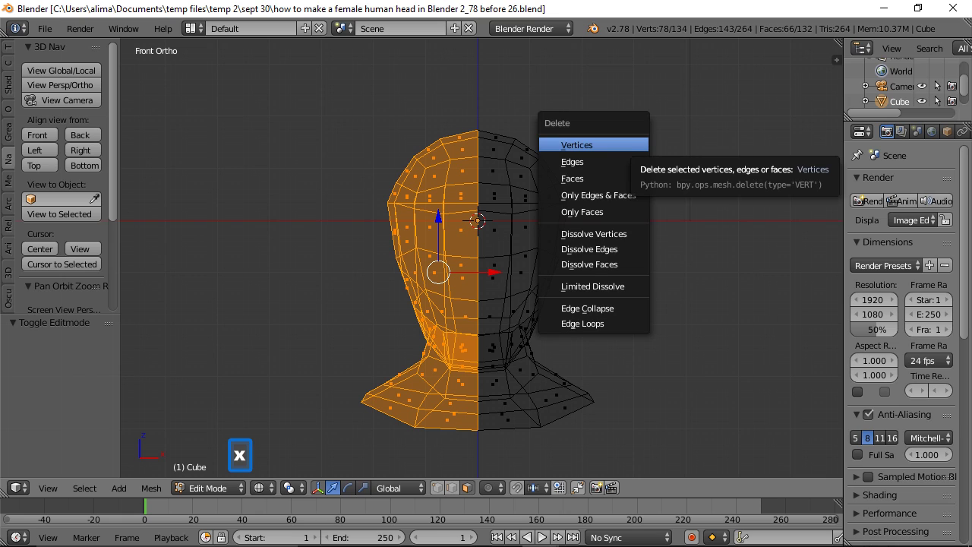
click(628, 173)
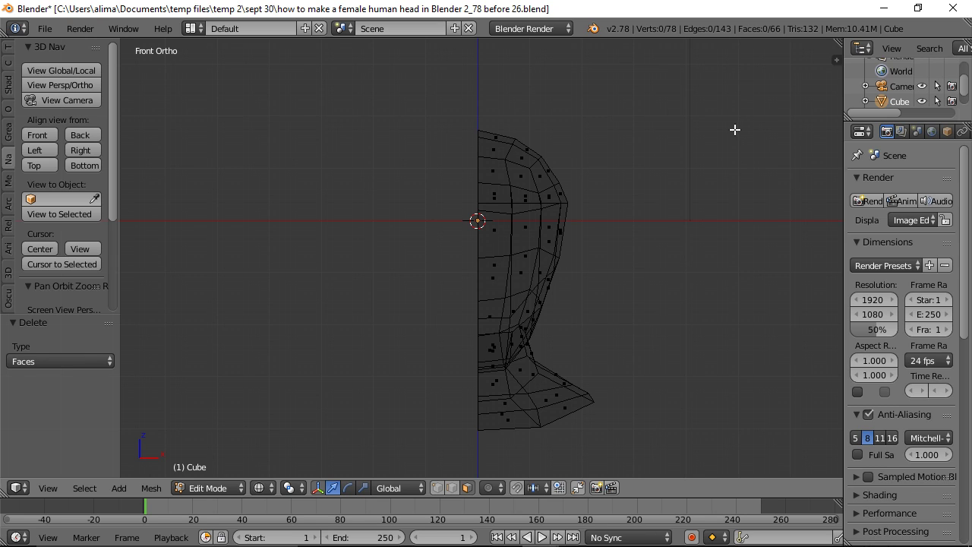
- Add a Mirror modifier to the remaining half of the head, enable Clipping and apply the modifier to the editing cage
middle_drag(946, 135, 884, 141)
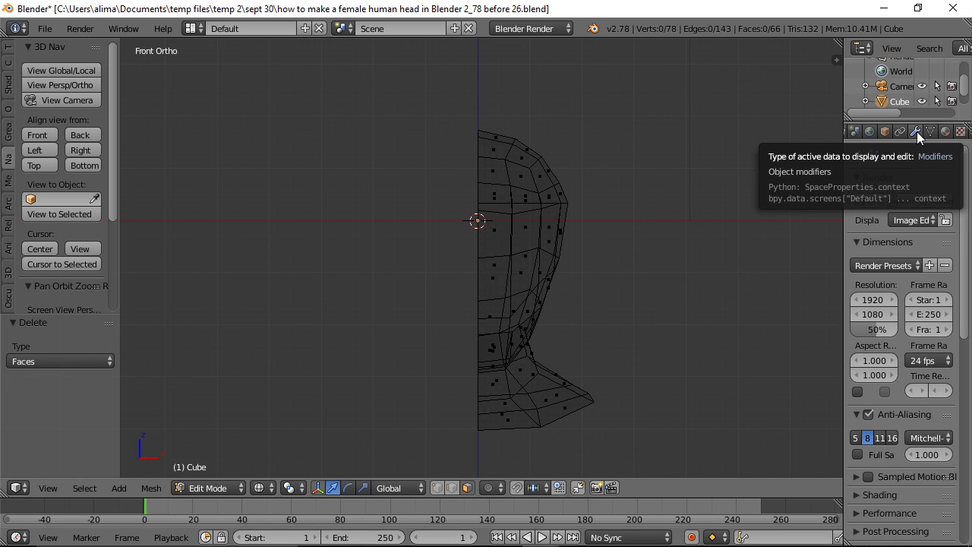
click(917, 131)
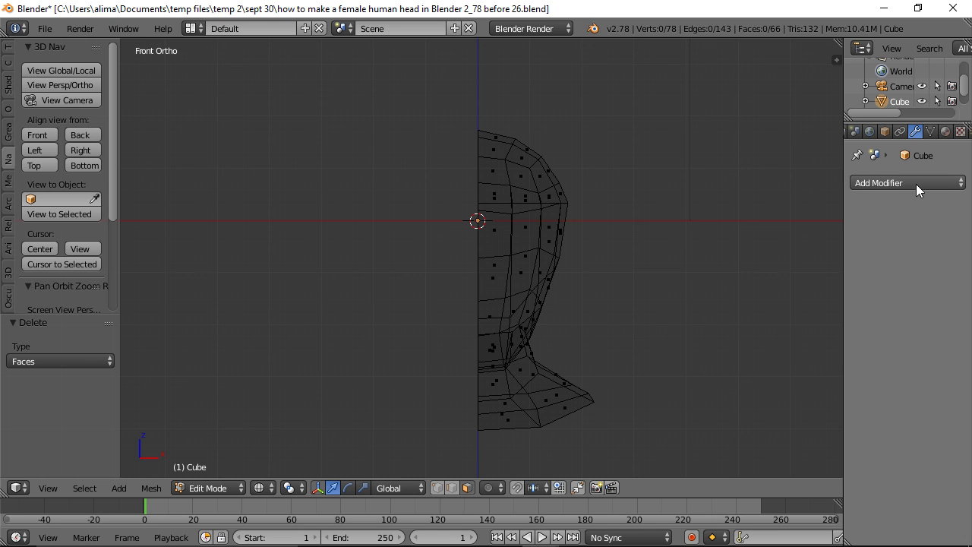
click(960, 186)
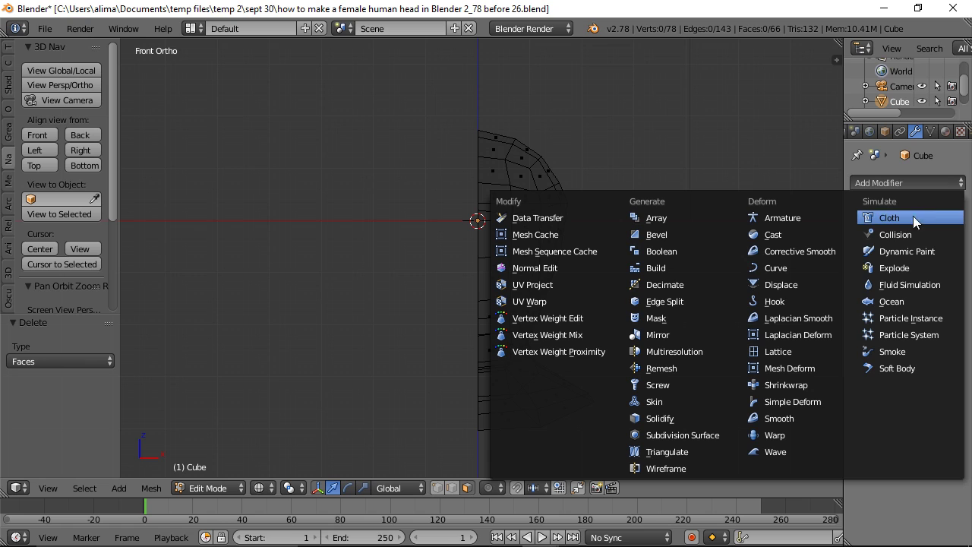
click(684, 333)
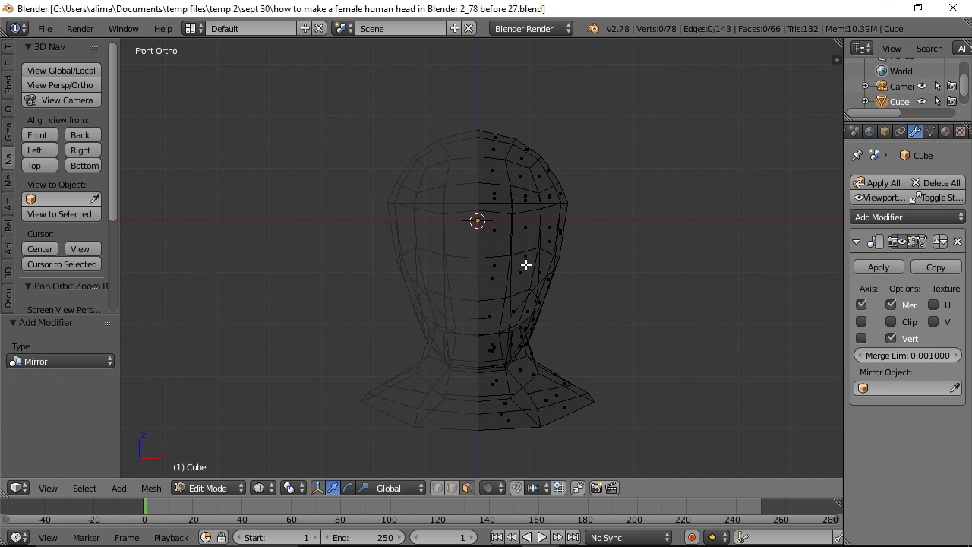
click(892, 322)
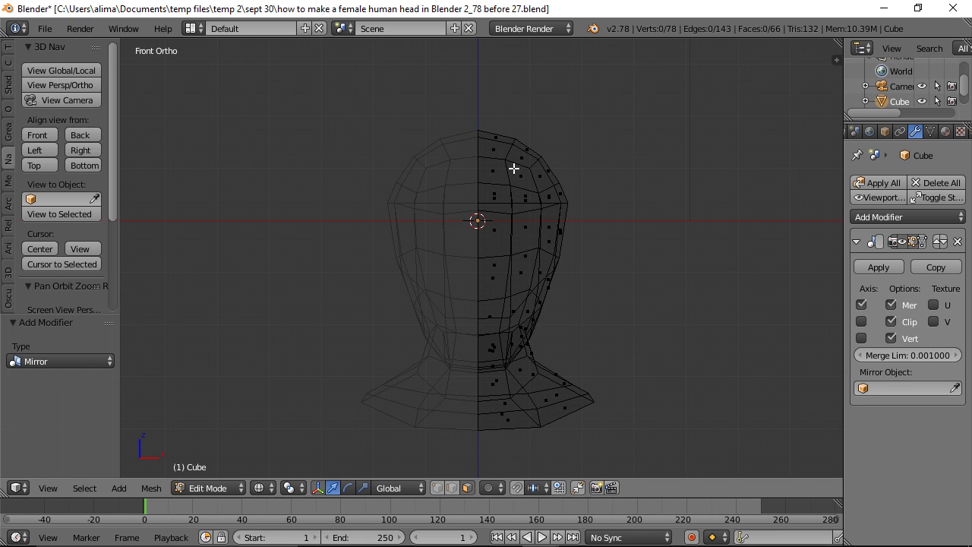
click(922, 242)
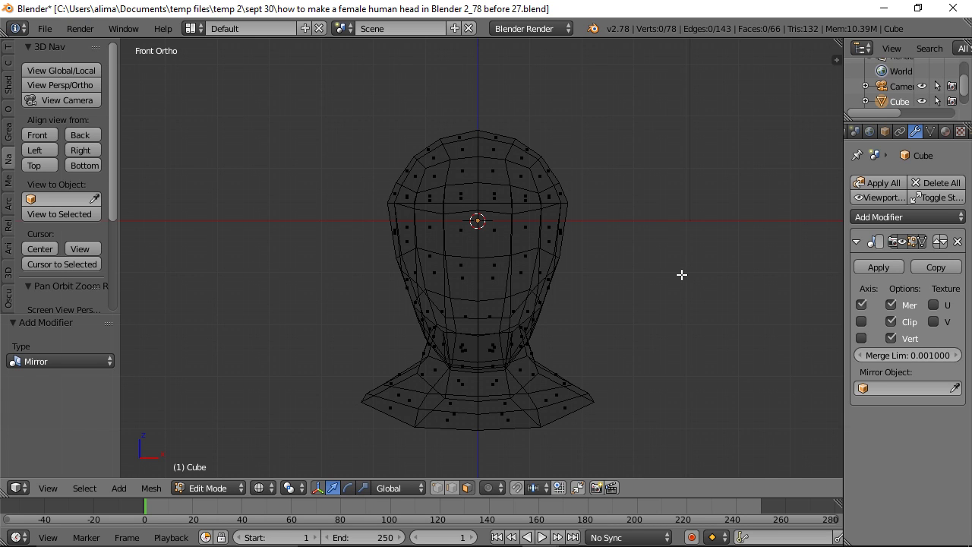
- Save the file as version "before 28" and switch the viewport to solid shading
key(ctrl+alt+s)
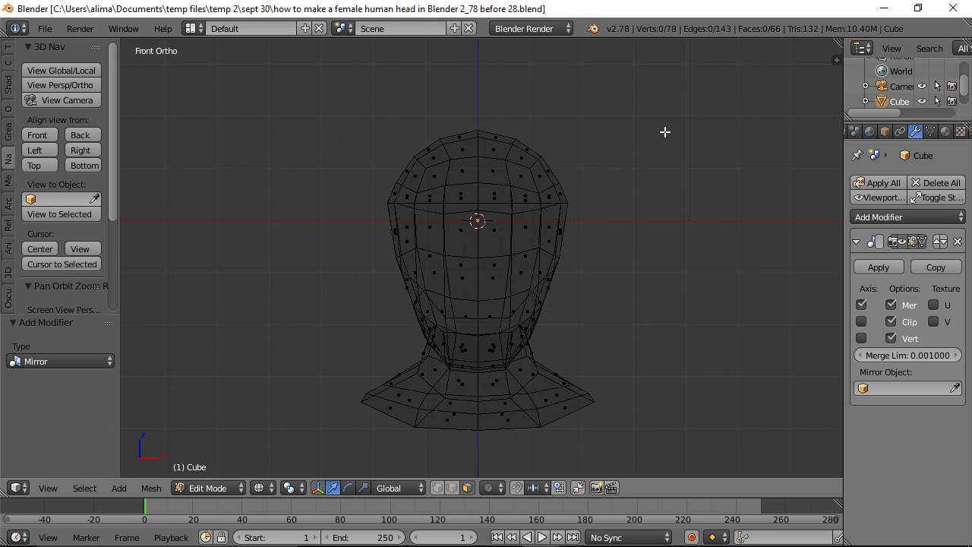
key(z)
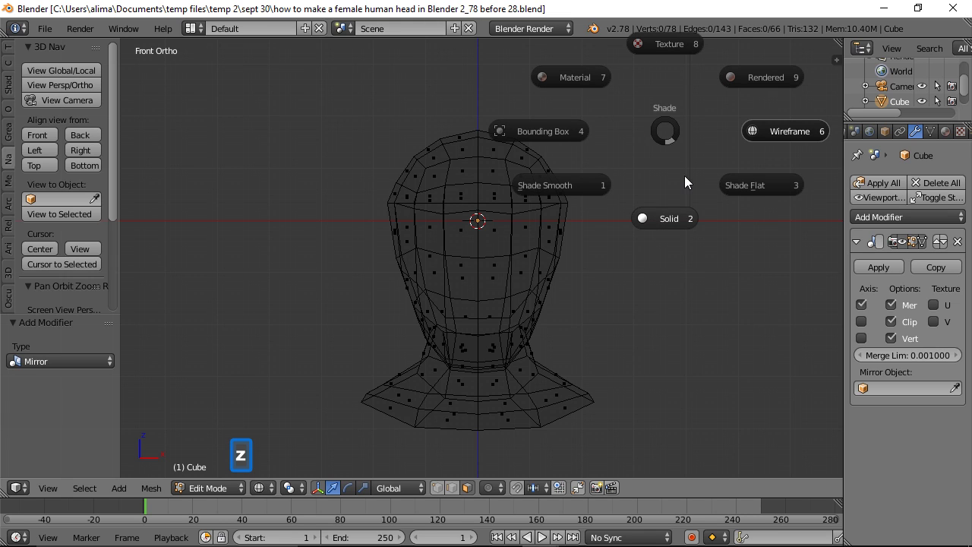
click(675, 219)
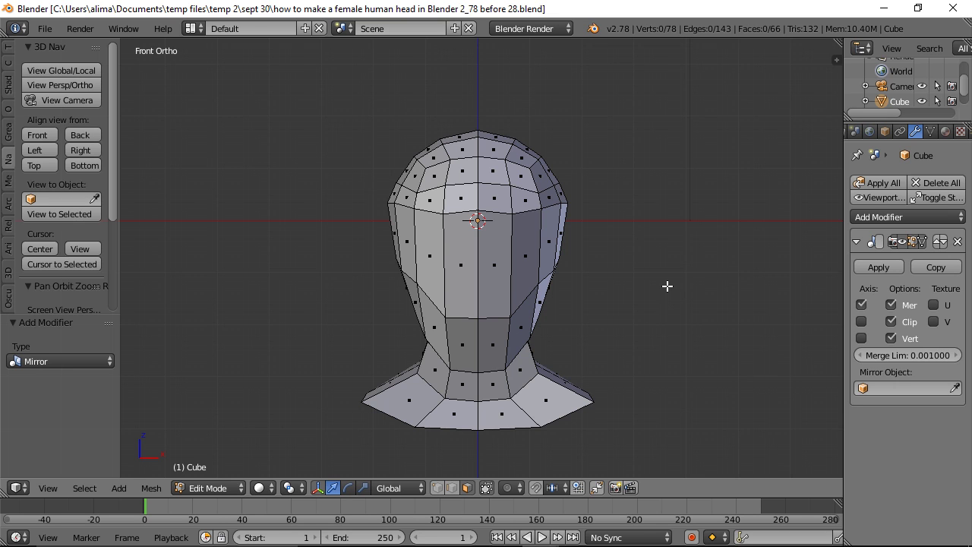
- In edge select mode, raise the horizontal edge across the middle of the lower face by about 1.065 along Z
middle_drag(688, 265, 618, 254)
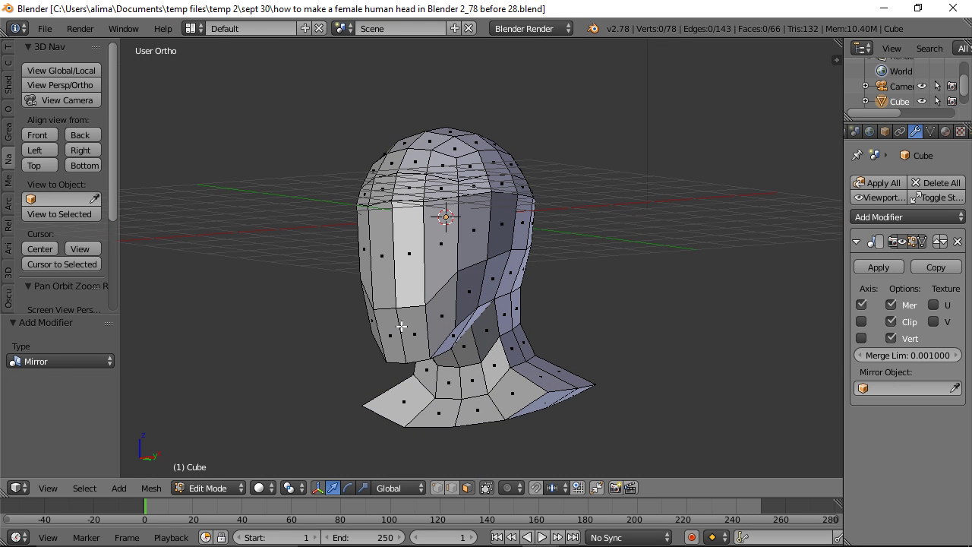
middle_drag(620, 311, 592, 278)
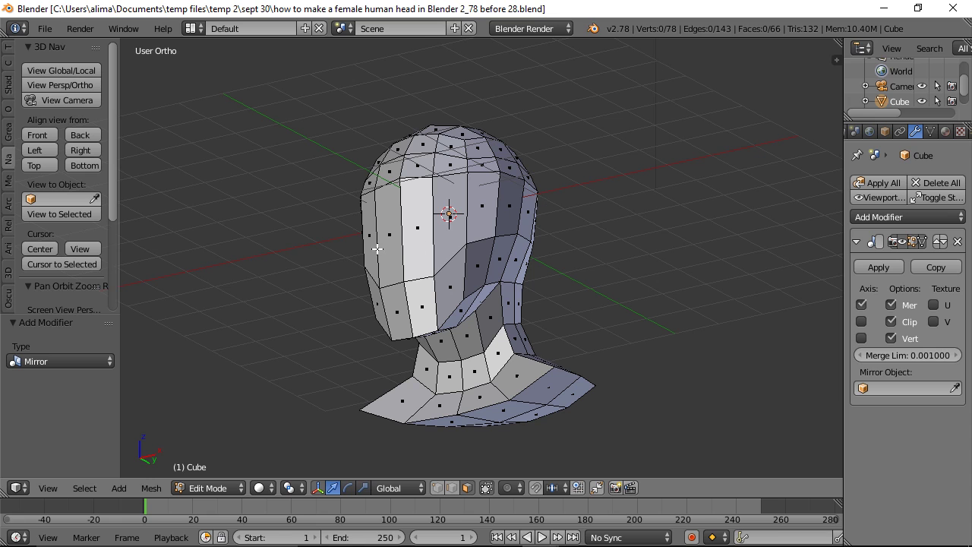
middle_drag(533, 314, 562, 282)
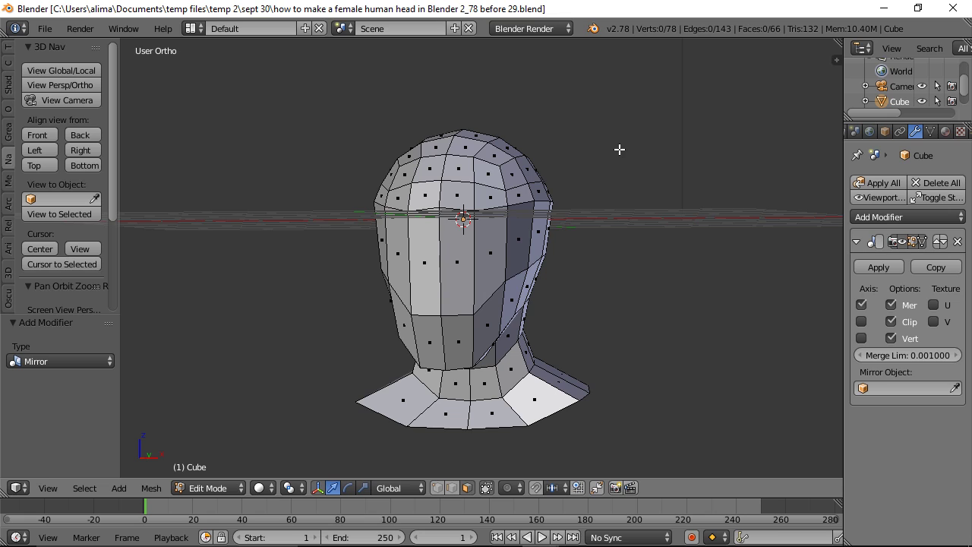
click(453, 488)
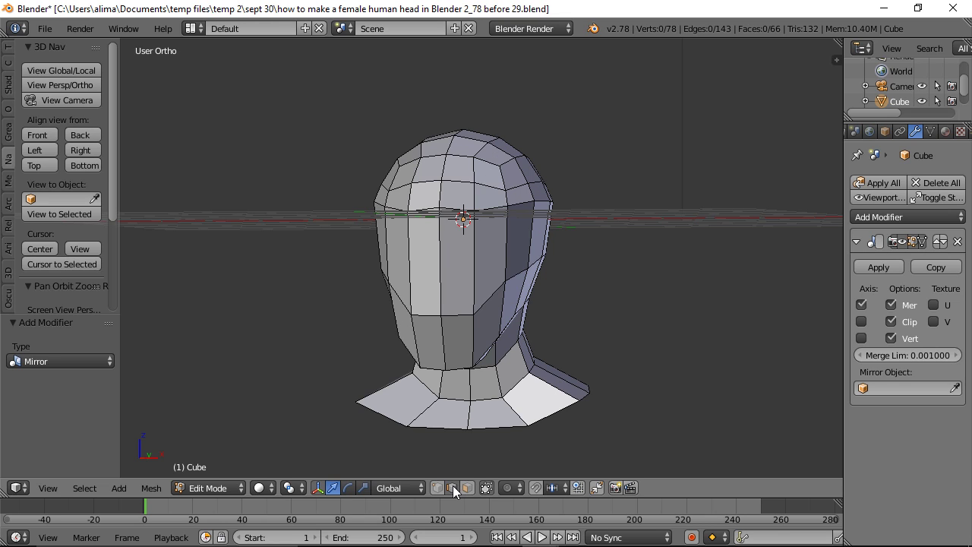
right_click(461, 312)
drag(458, 262, 453, 218)
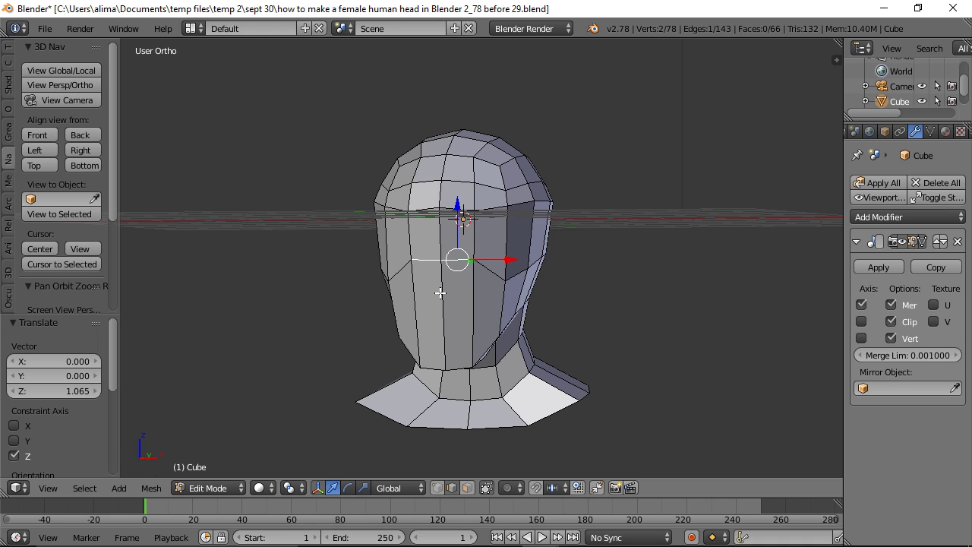
- In vertex select mode, lower the temple vertex of the forehead loop at the side of the head by about 0.452 along Z
middle_drag(519, 245, 529, 269)
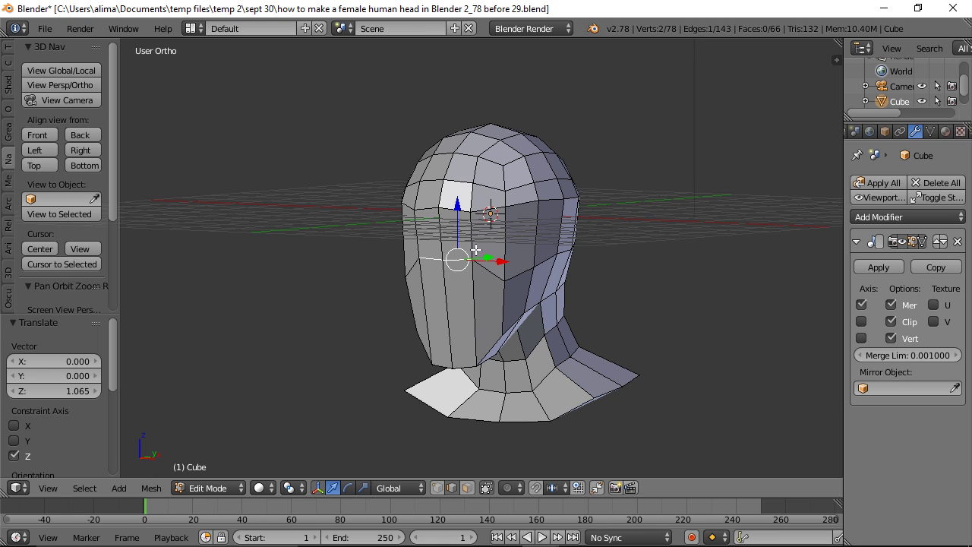
middle_drag(464, 263, 441, 275)
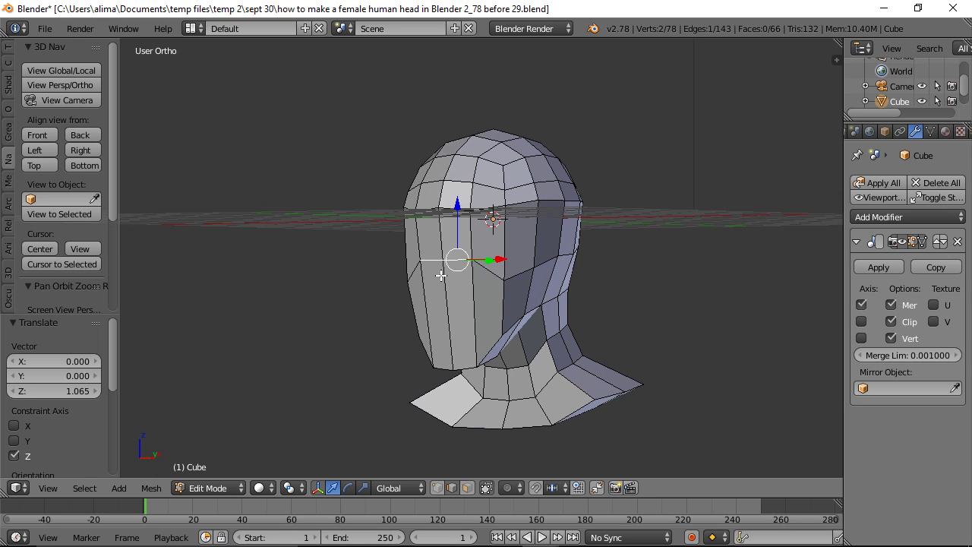
click(437, 488)
right_click(537, 199)
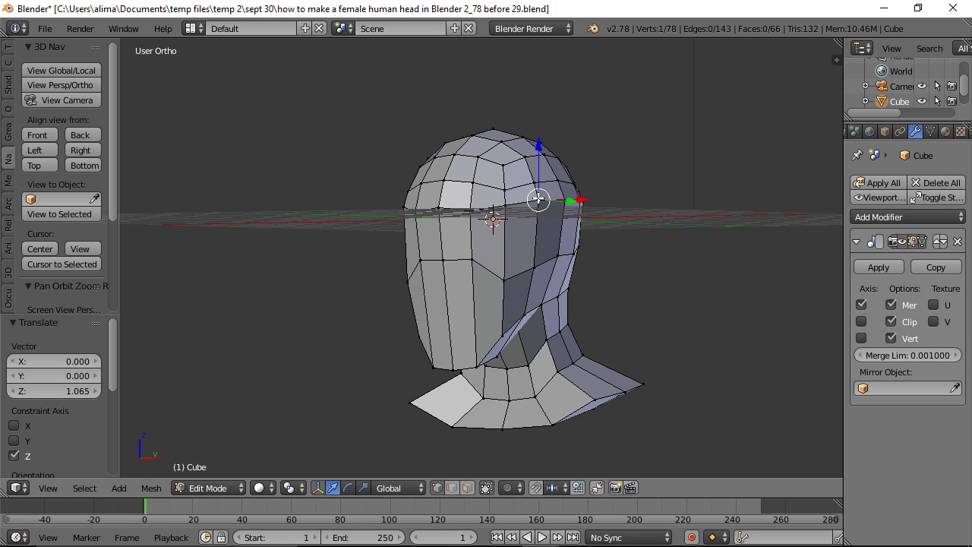
key(g)
key(z)
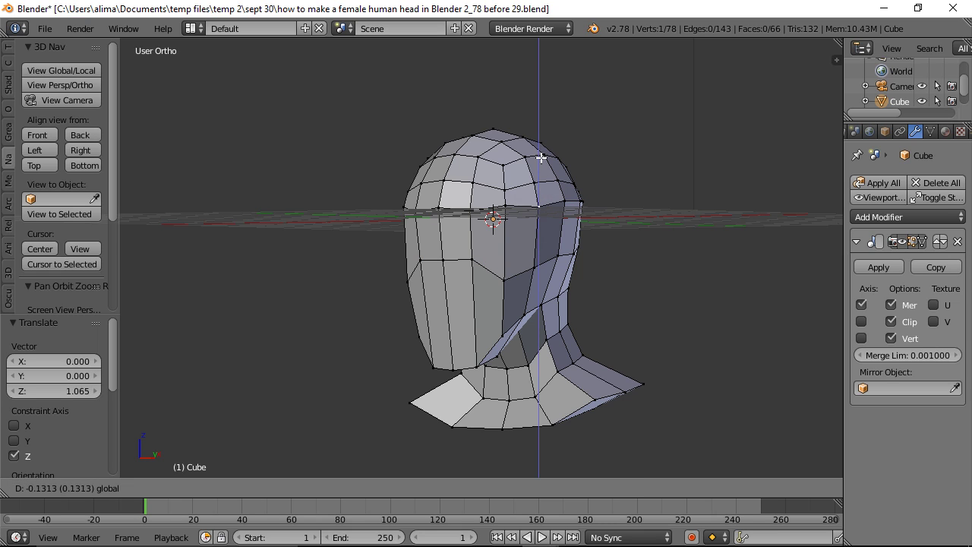
click(540, 168)
- Hide the grid floor in the viewport display settings
middle_drag(512, 279, 555, 291)
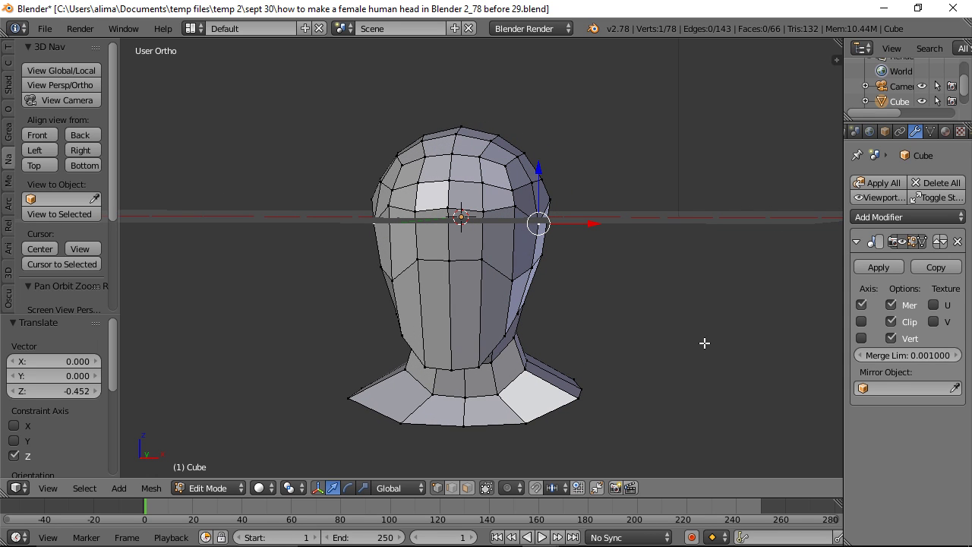
key(n)
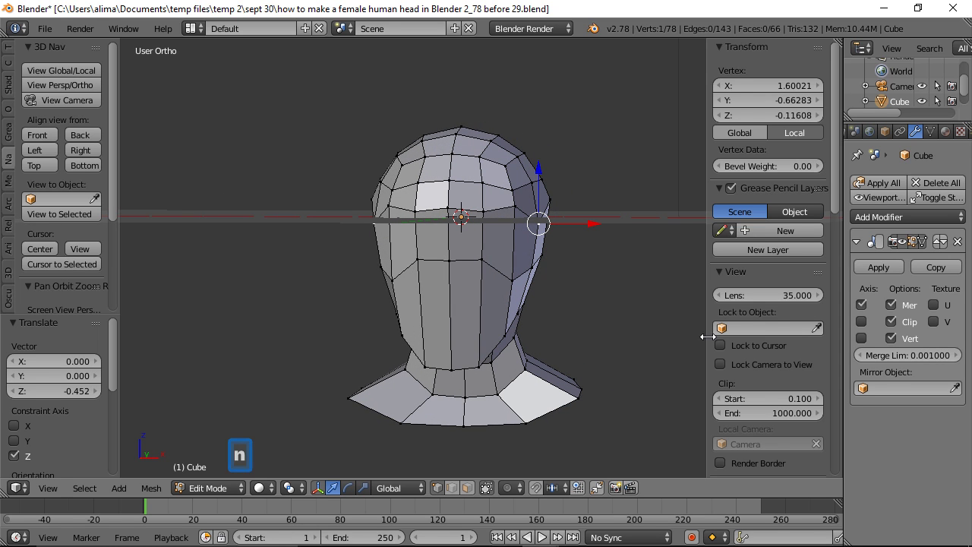
drag(835, 173, 831, 297)
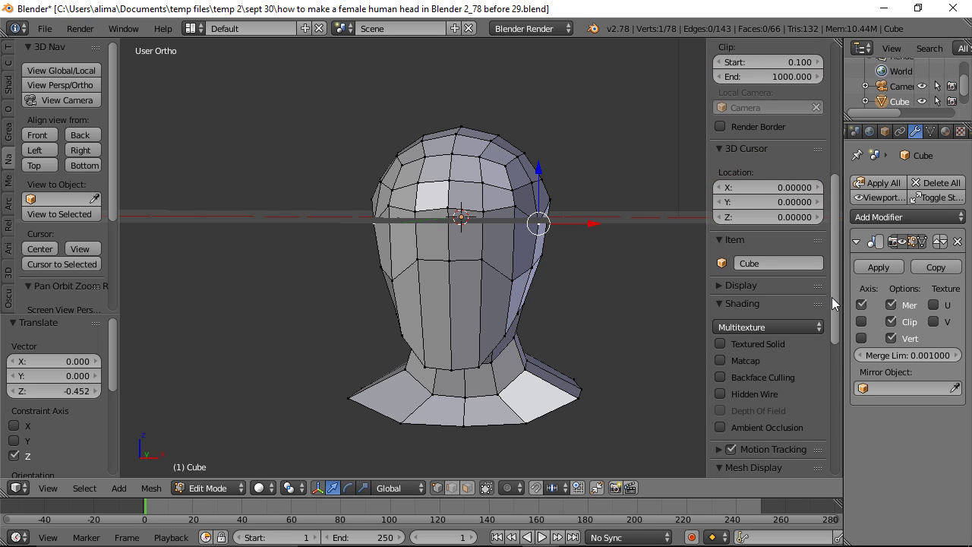
click(726, 284)
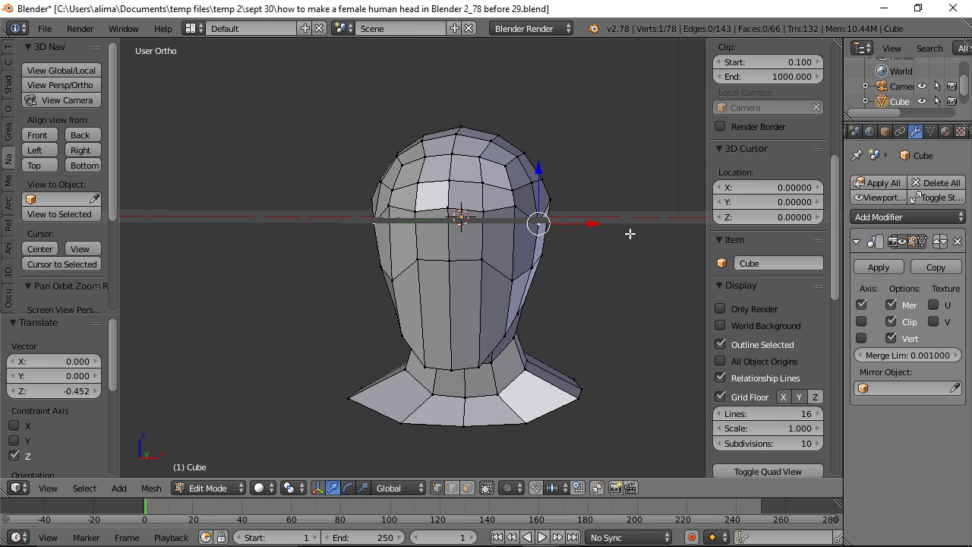
click(720, 397)
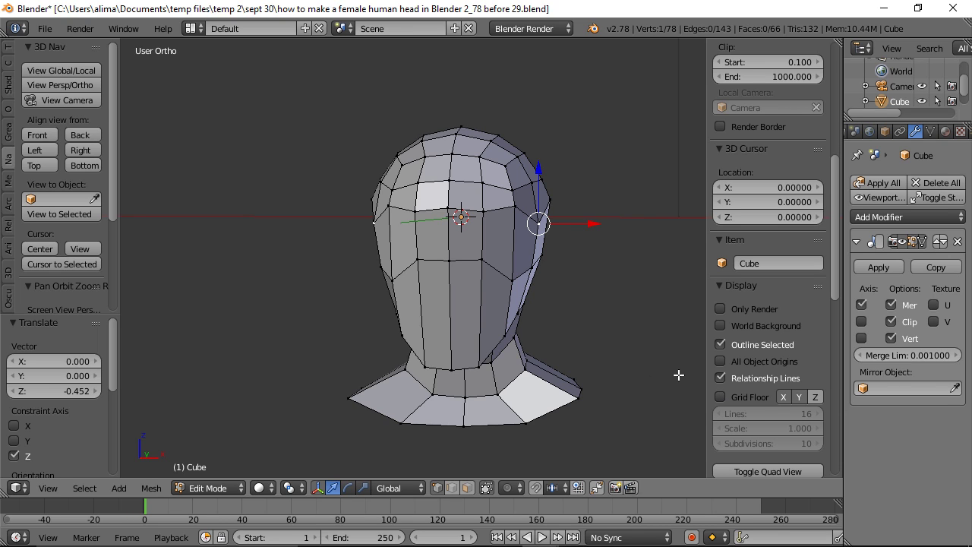
key(n)
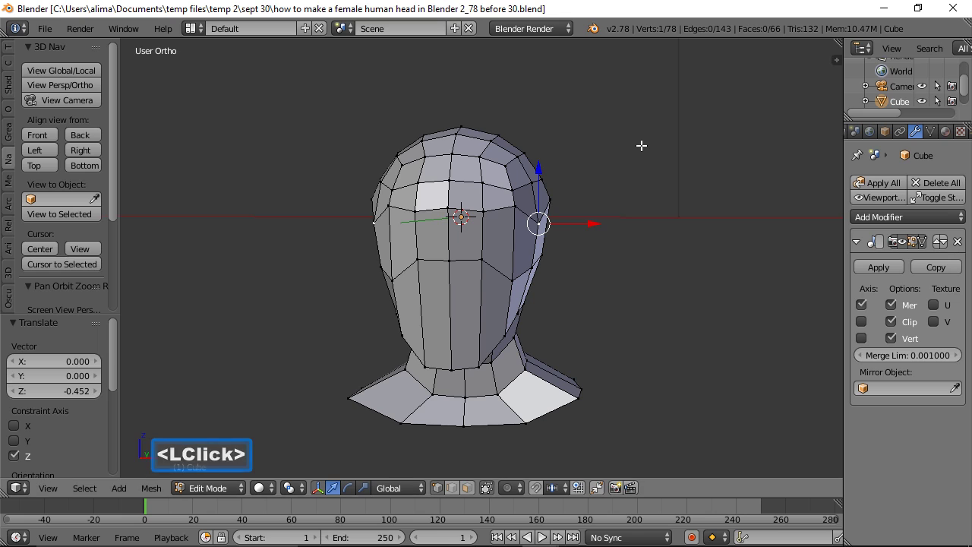
- Deselect everything and lower the forehead's centre vertex by about 0.102 along Z
key(a)
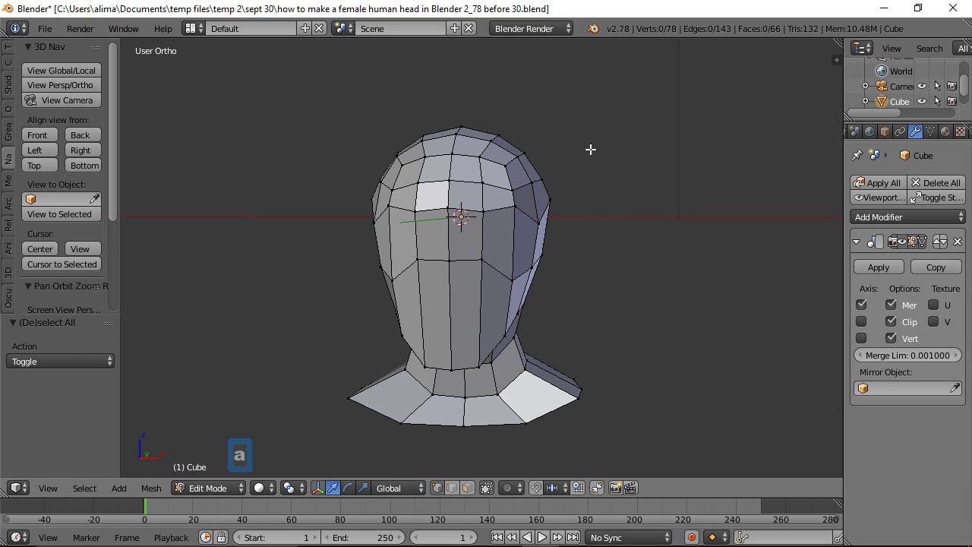
click(448, 210)
drag(448, 154, 448, 158)
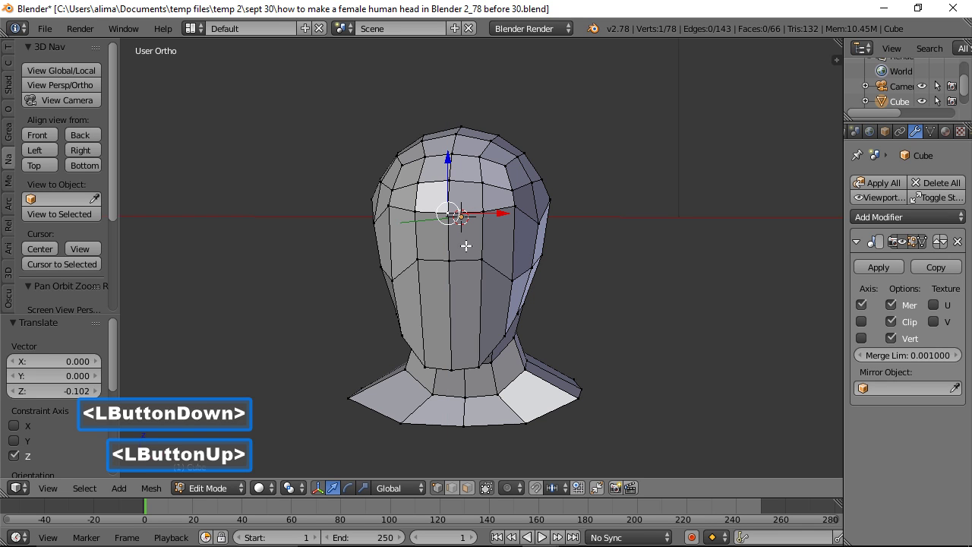
- In edge select mode, select the shortest edge path from the temple to the back of the head at forehead height and lower it along Z
middle_drag(649, 197, 447, 192)
click(467, 429)
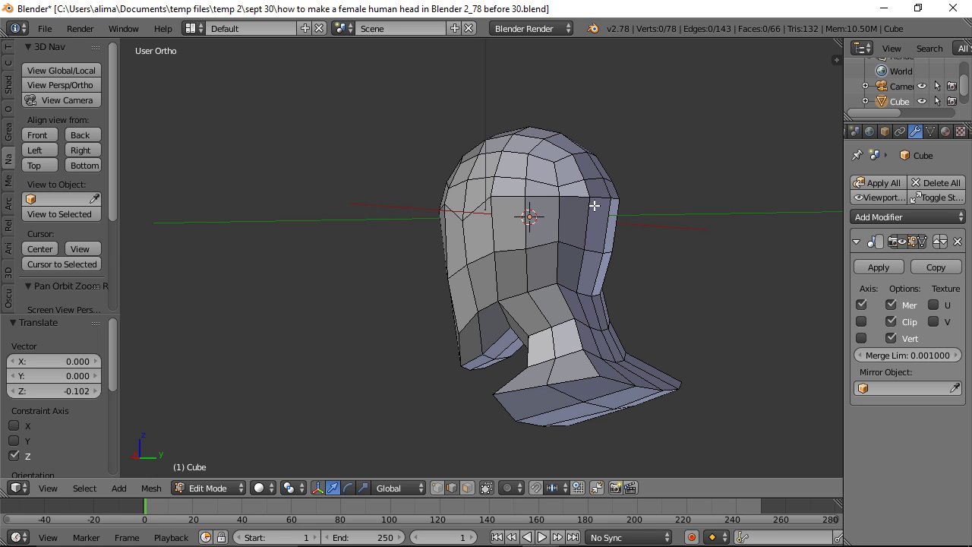
click(512, 198)
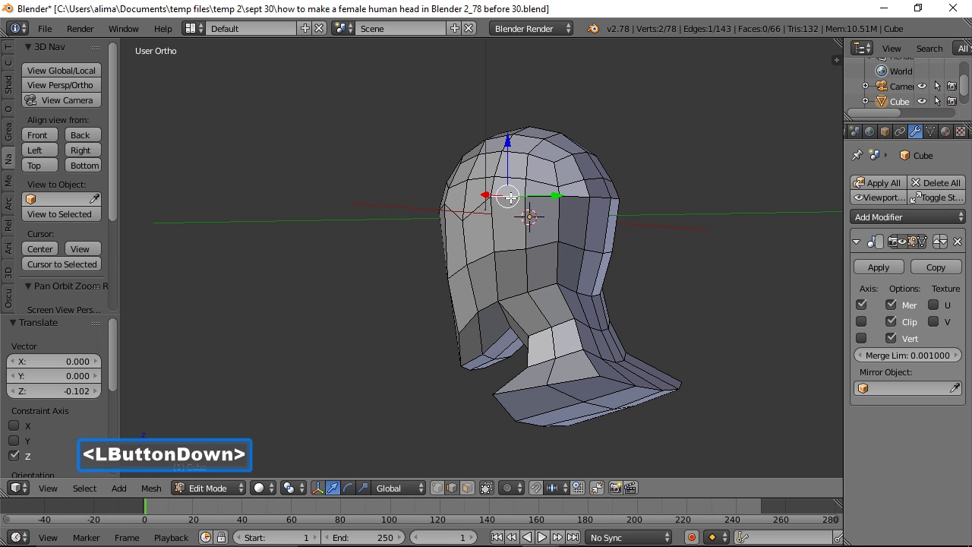
middle_drag(720, 175, 650, 195)
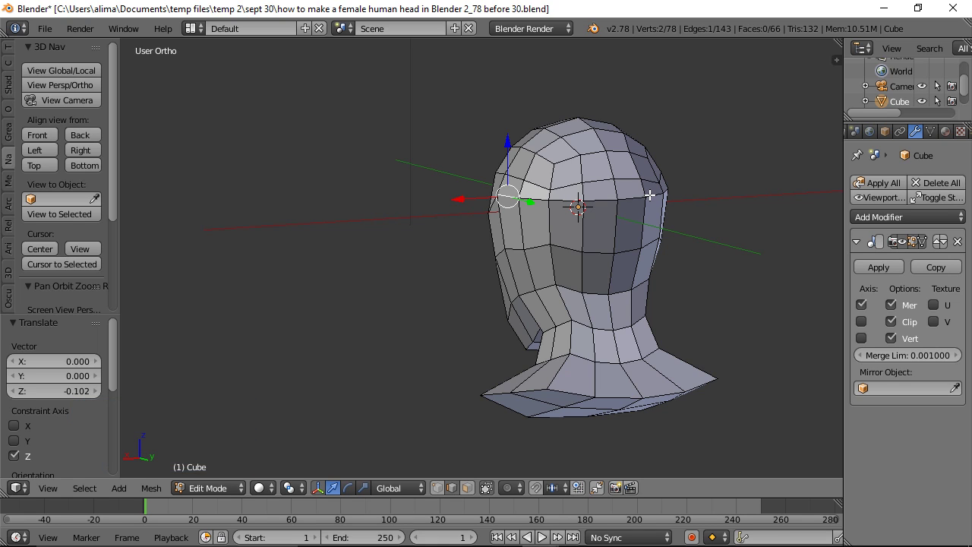
key(ctrl)
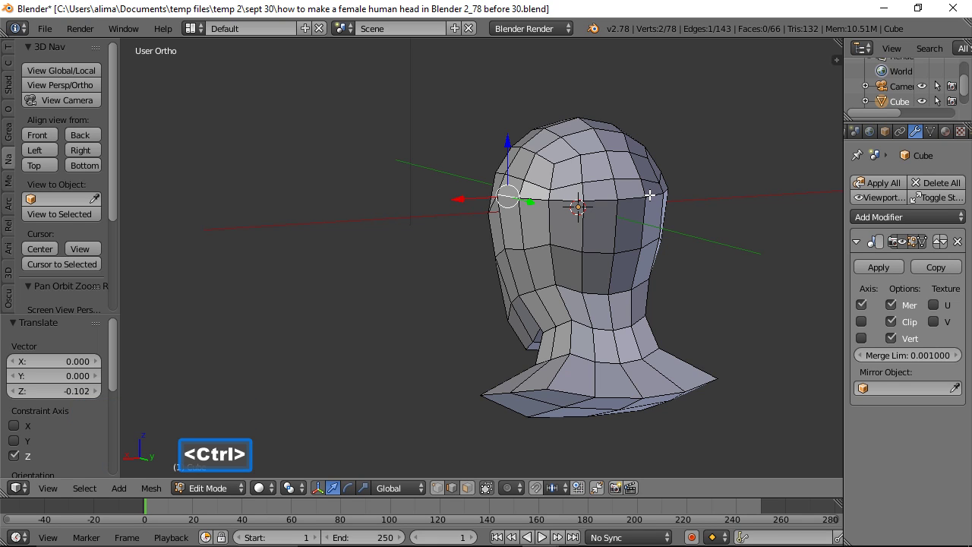
ctrl+click(607, 199)
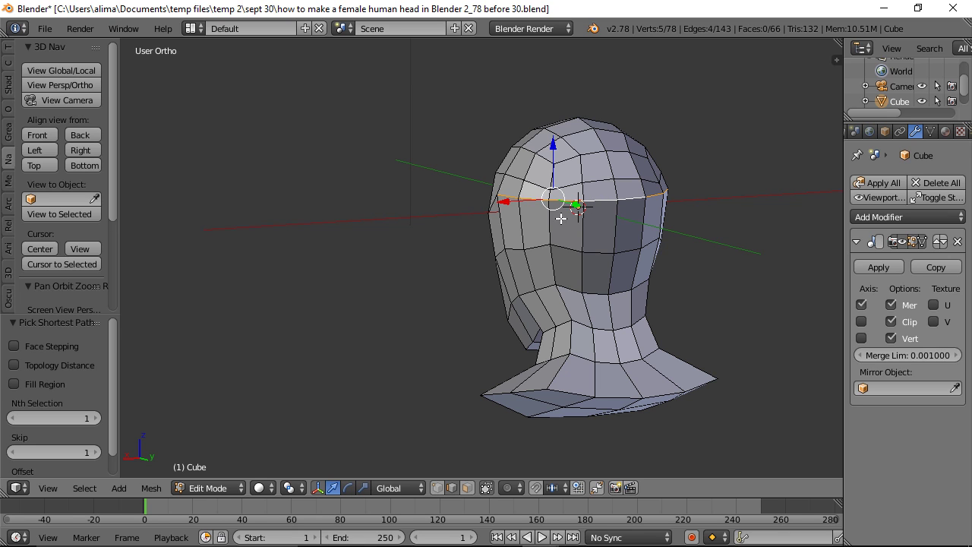
middle_drag(541, 228, 628, 243)
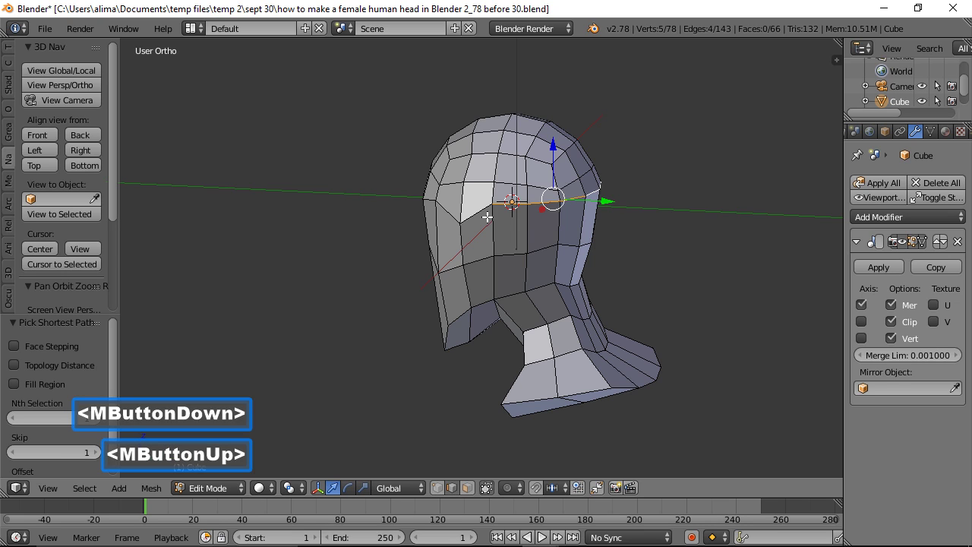
drag(553, 147, 553, 167)
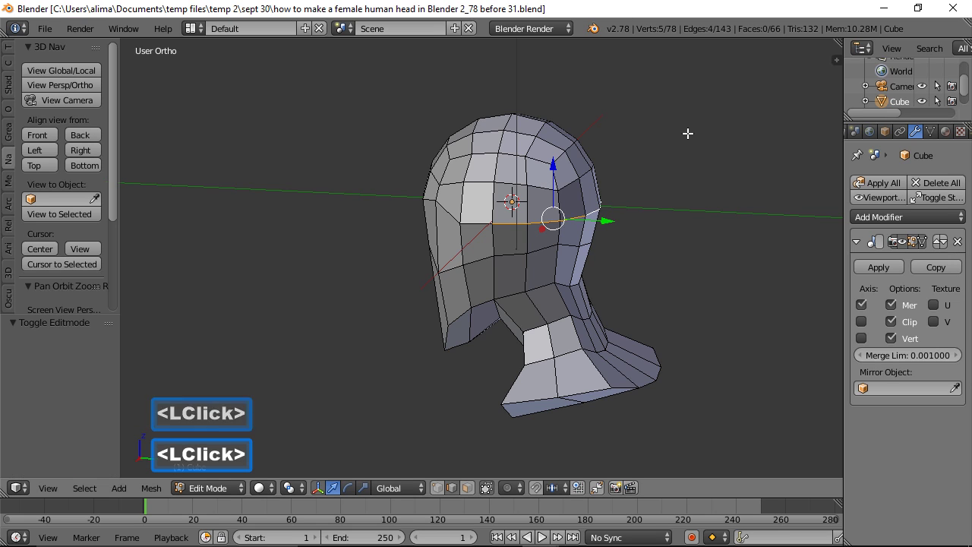
- Select the shortest edge path from the side to the back of the head, one row below the forehead-height loop, and flatten it with scale 0 along Z
key(a)
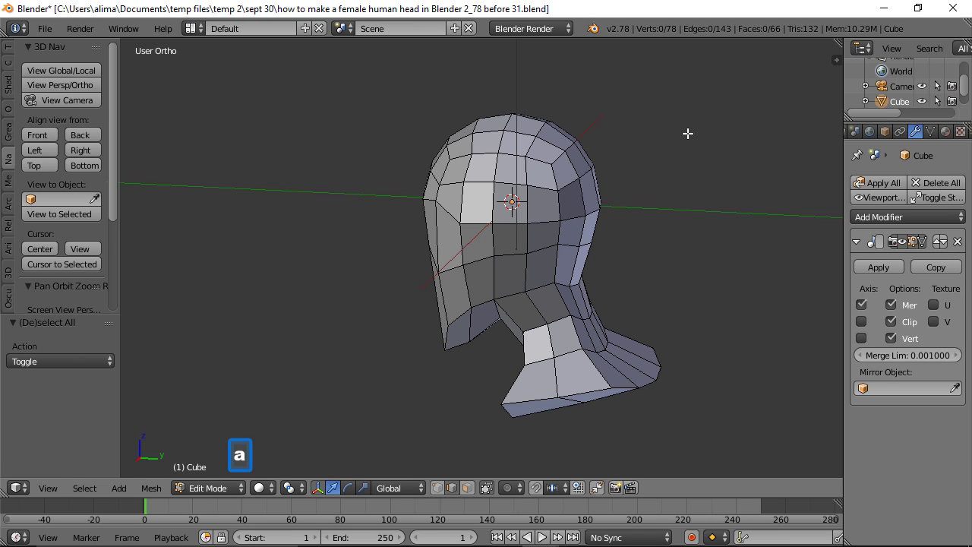
click(513, 253)
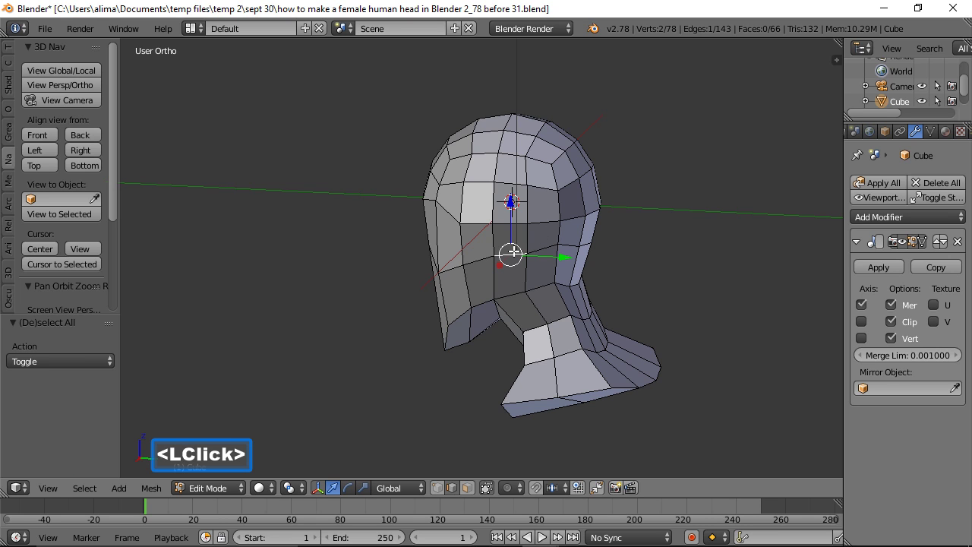
middle_drag(745, 258, 634, 249)
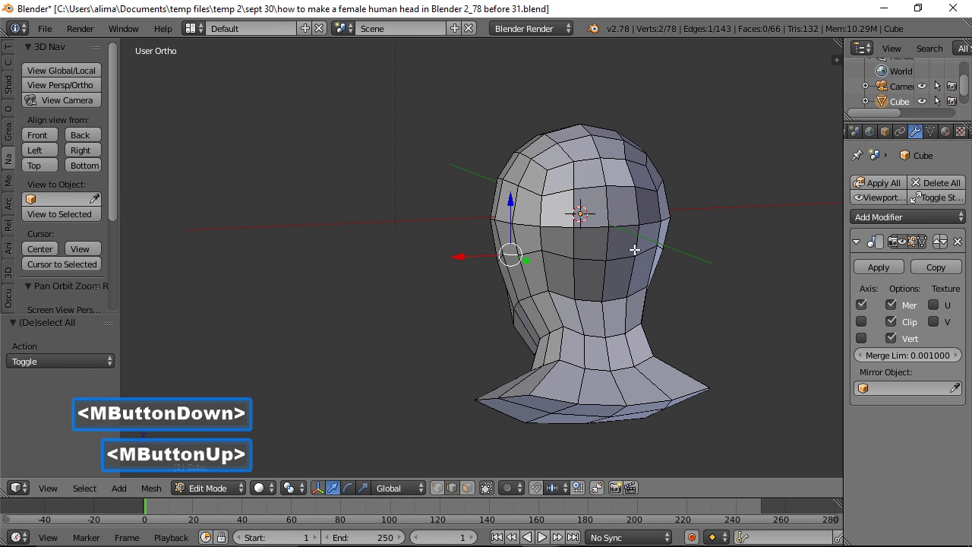
ctrl+click(597, 263)
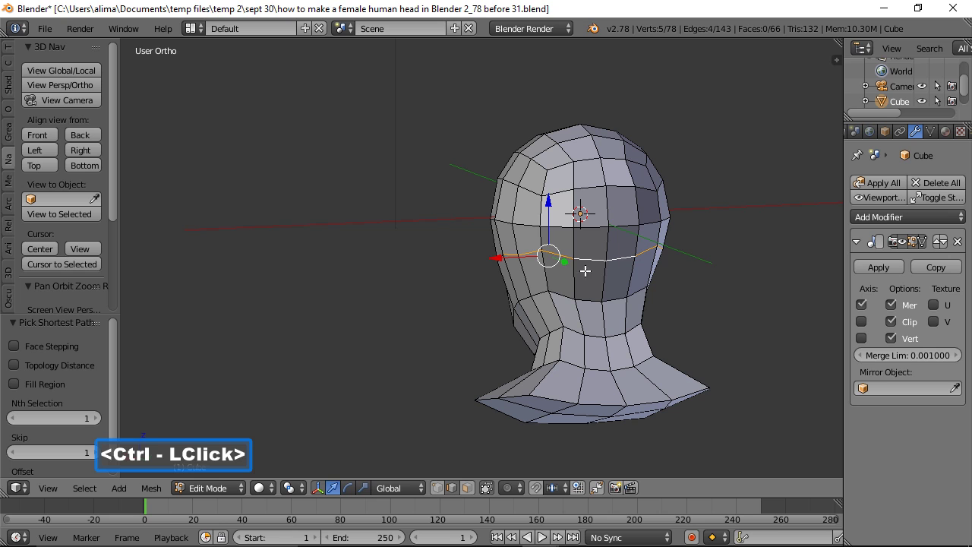
middle_drag(413, 301, 528, 291)
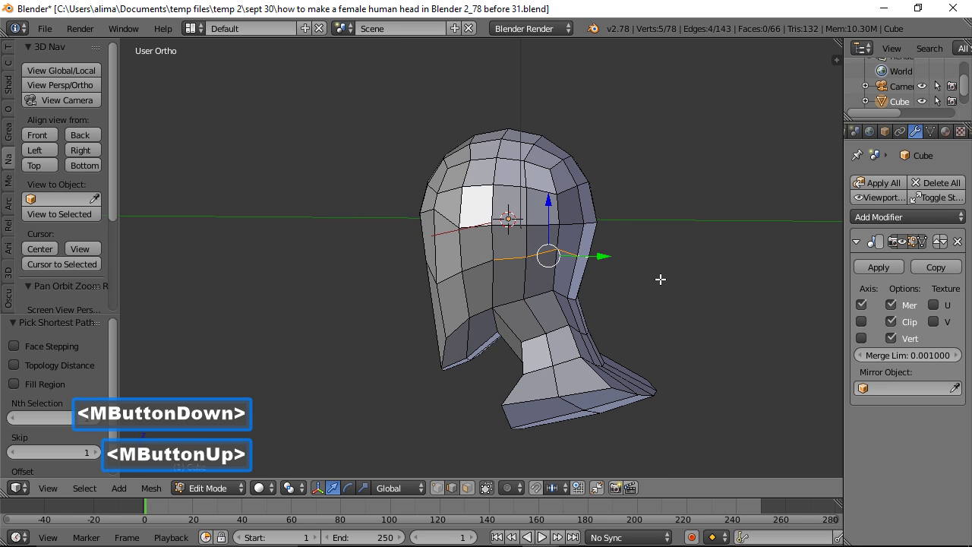
middle_drag(695, 276, 642, 280)
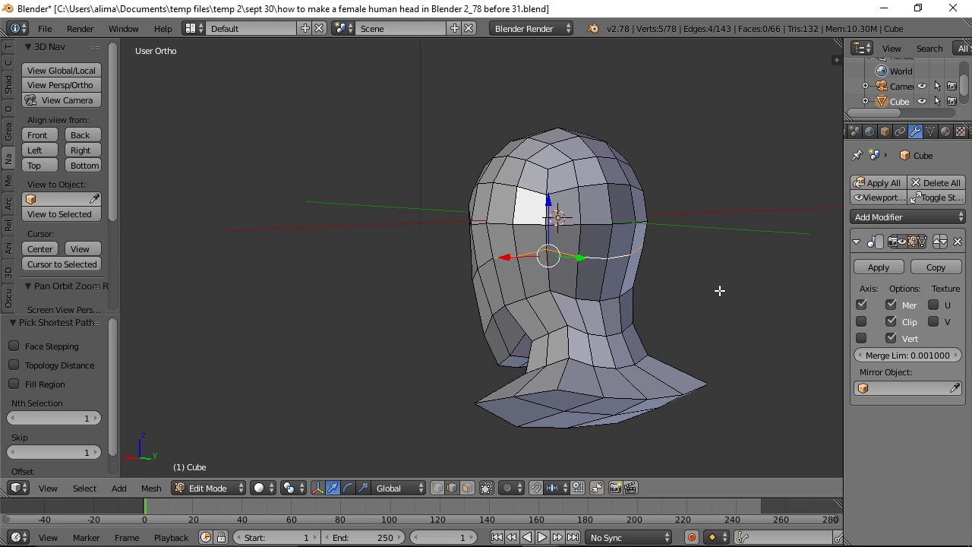
key(s)
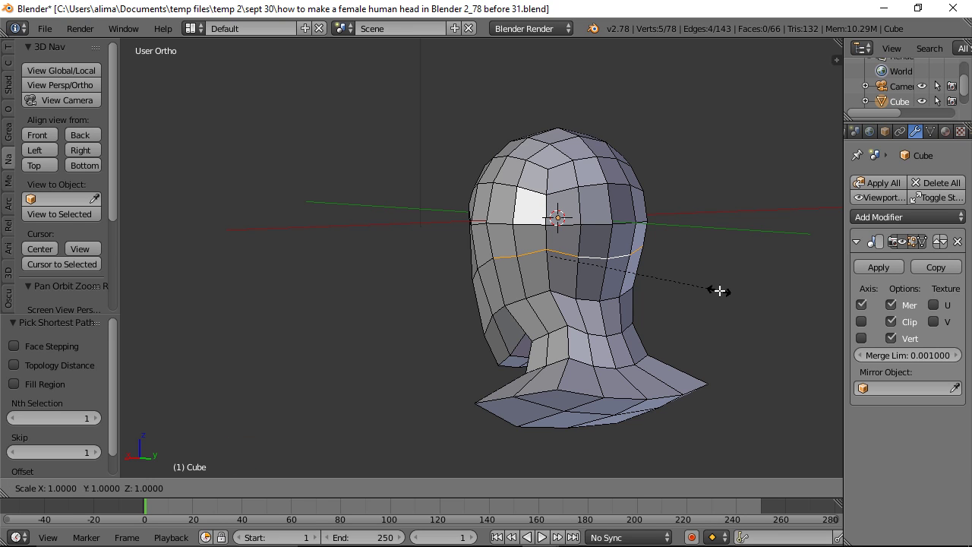
key(z)
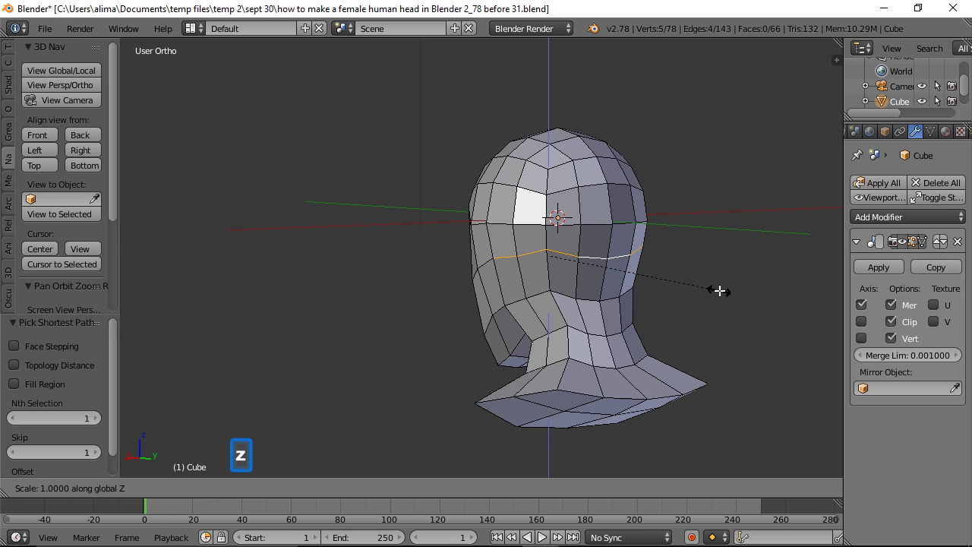
key(0)
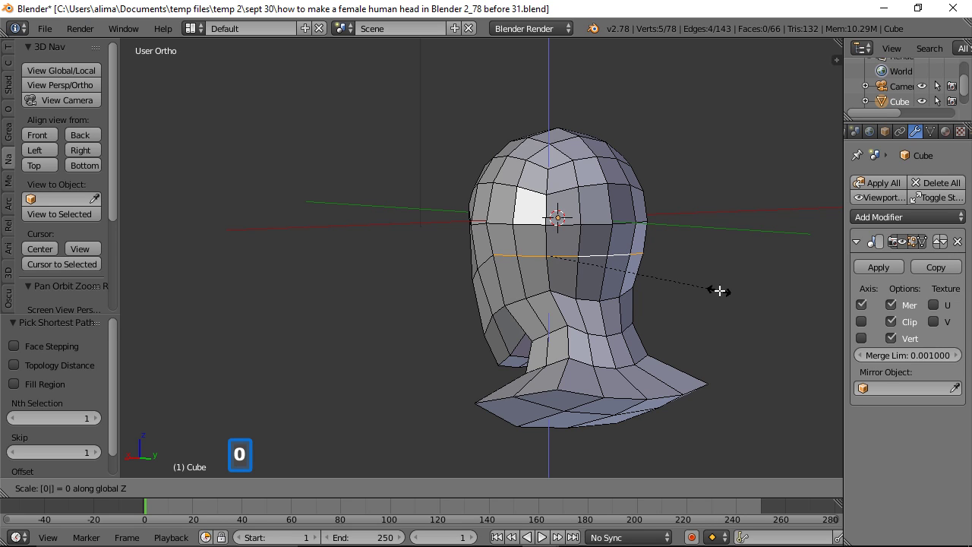
click(719, 291)
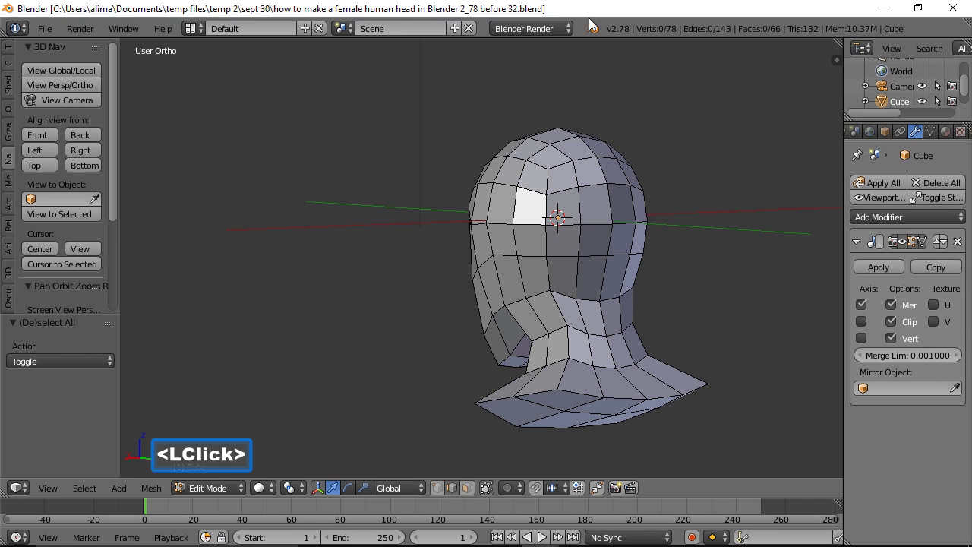
- In face select mode, circle-select the four faces at the ear position, extrude them in place and scale them to about 0.681
middle_drag(605, 86, 703, 102)
middle_drag(418, 342, 396, 327)
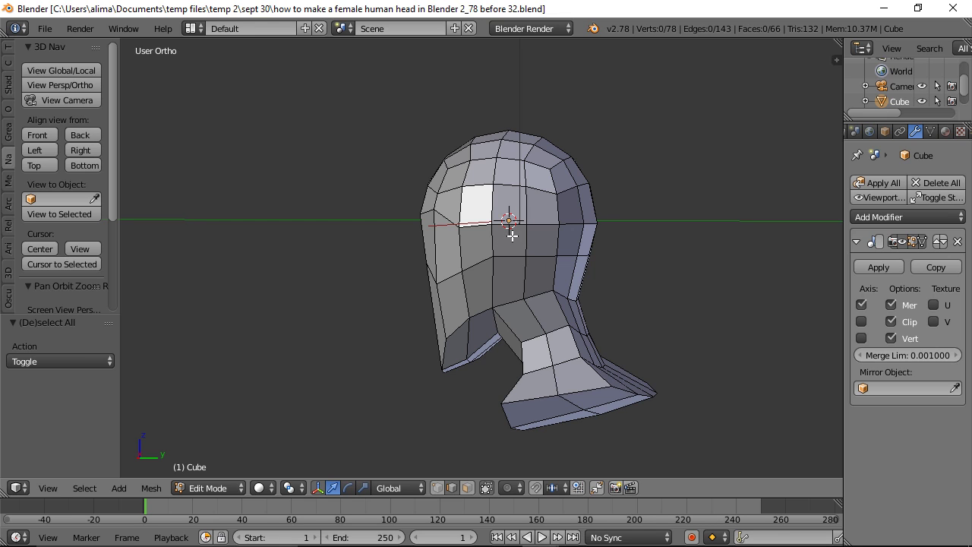
middle_drag(363, 267, 492, 282)
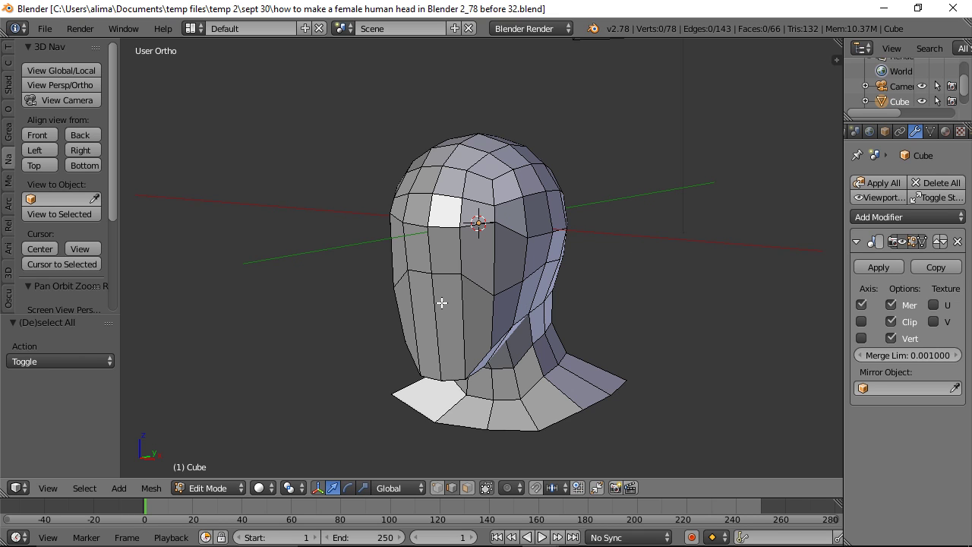
middle_drag(645, 275, 533, 252)
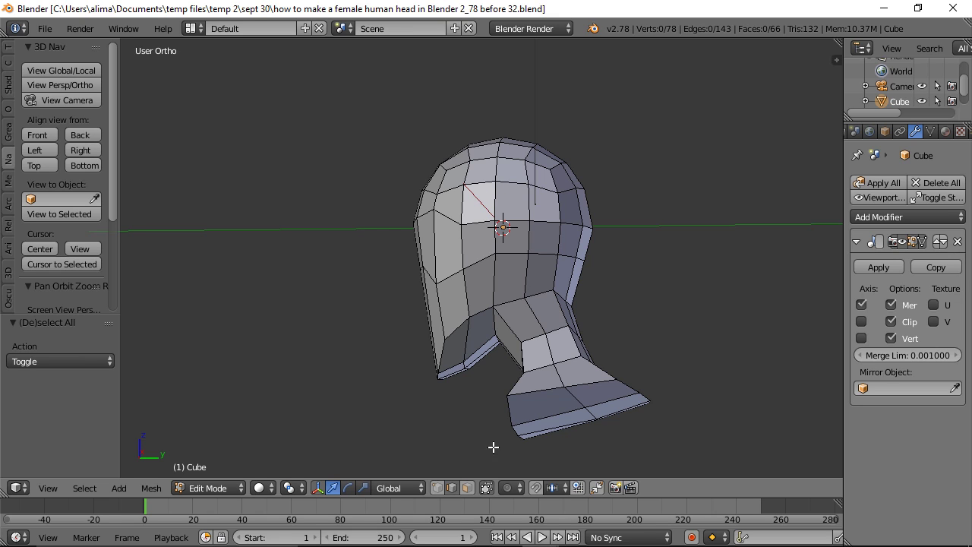
click(468, 488)
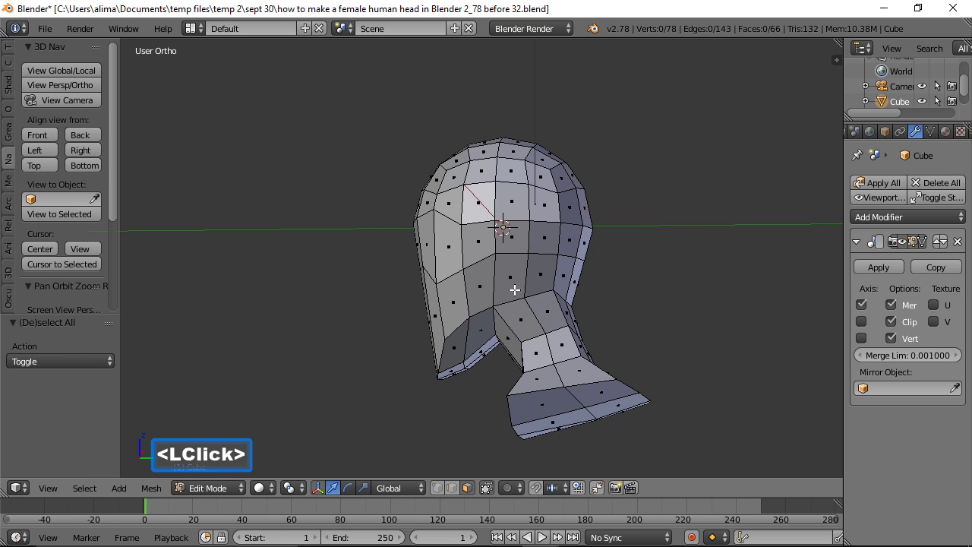
key(c)
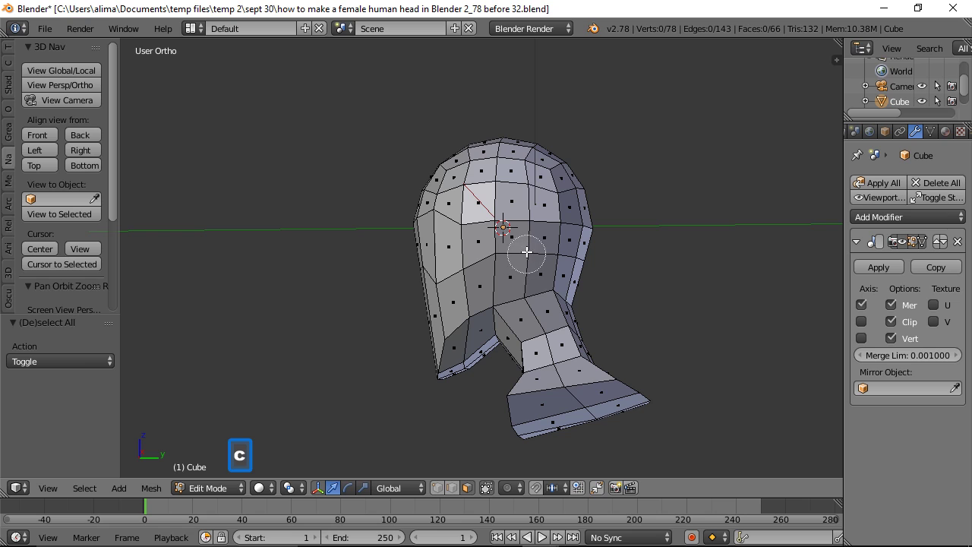
click(527, 255)
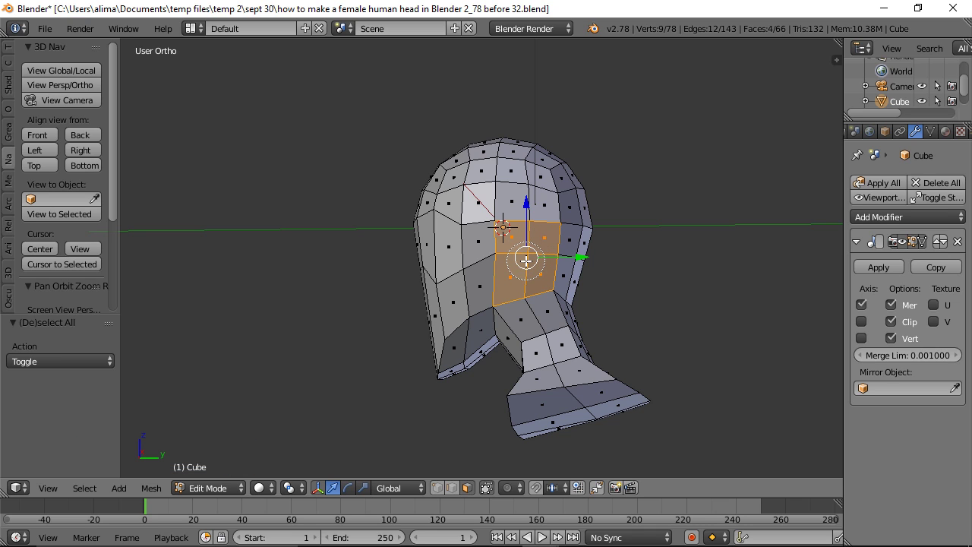
right_click(531, 264)
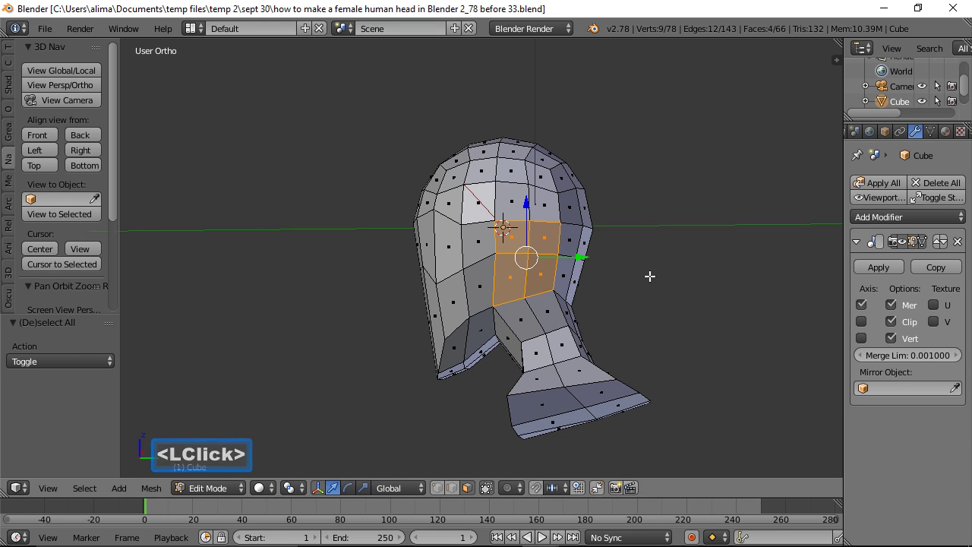
key(e)
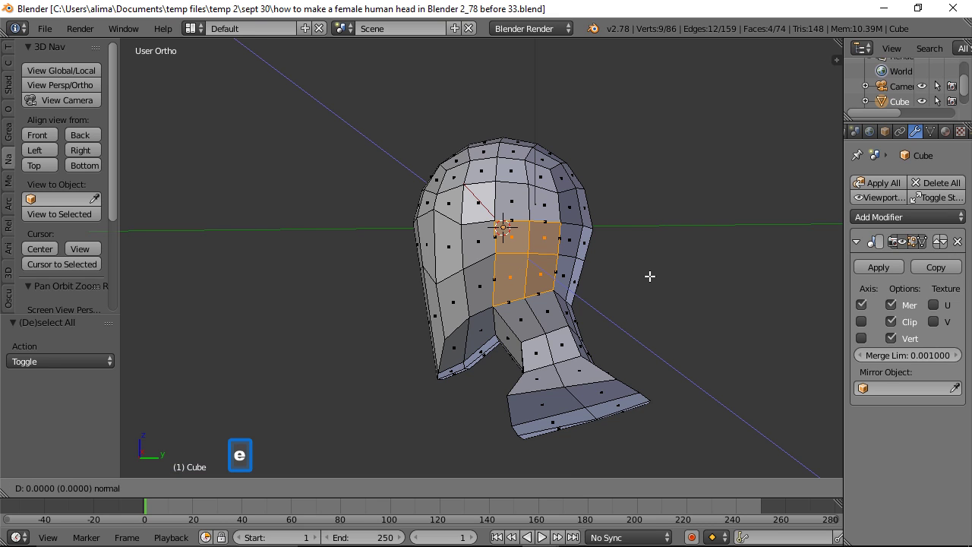
click(649, 276)
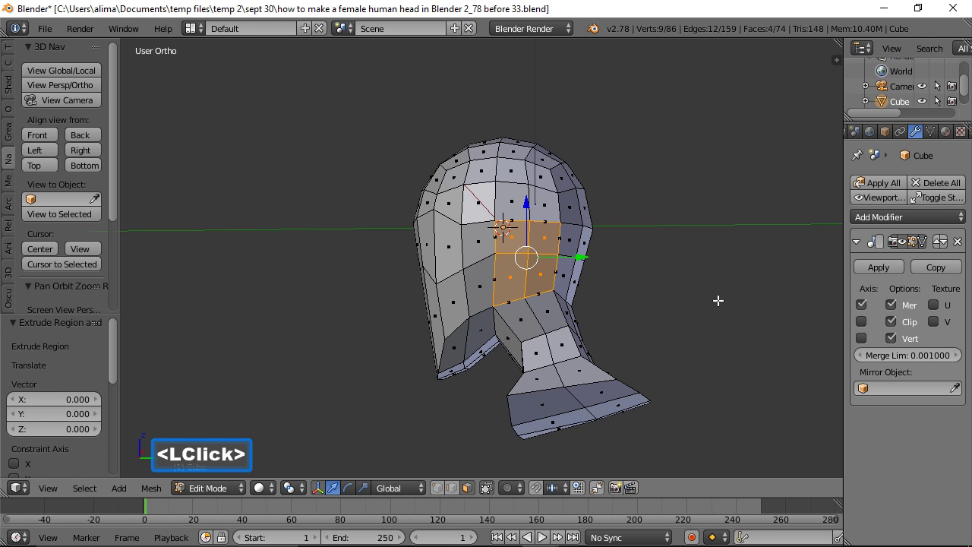
key(s)
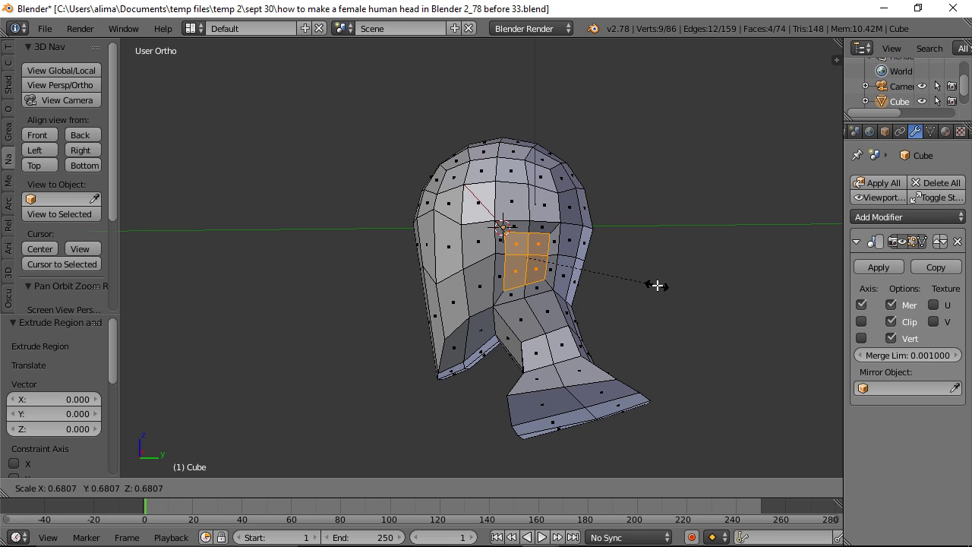
click(658, 286)
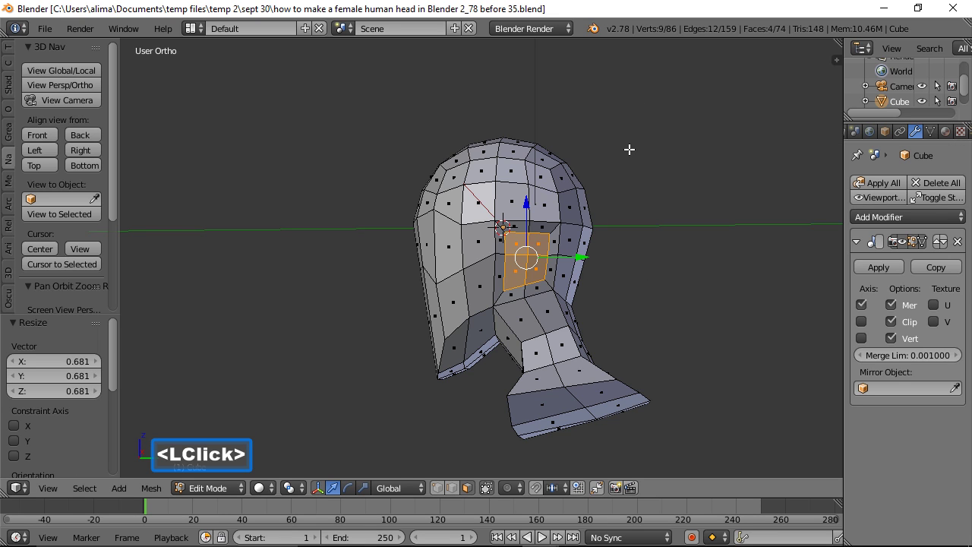
- Extrude the four selected ear faces outward by about 0.504 along the global X axis
middle_drag(581, 138, 688, 156)
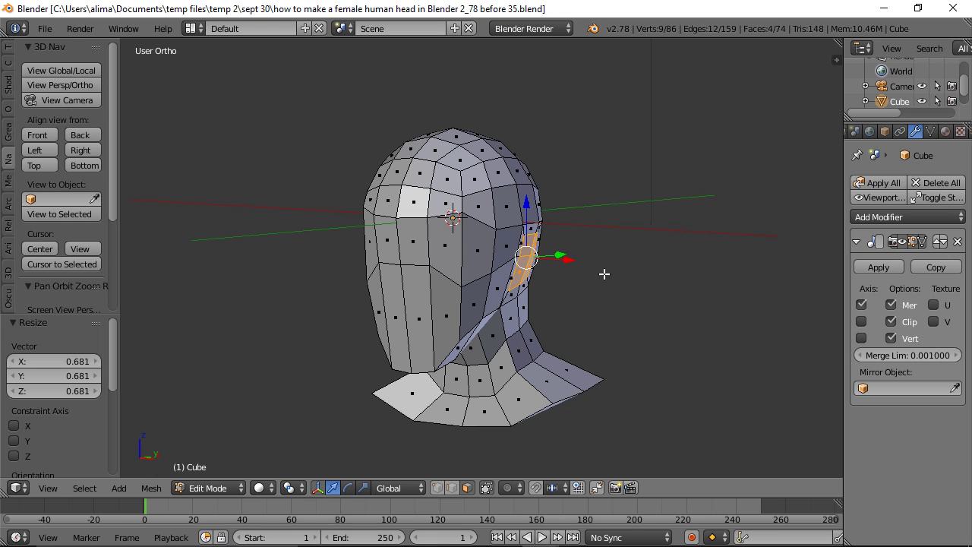
key(e)
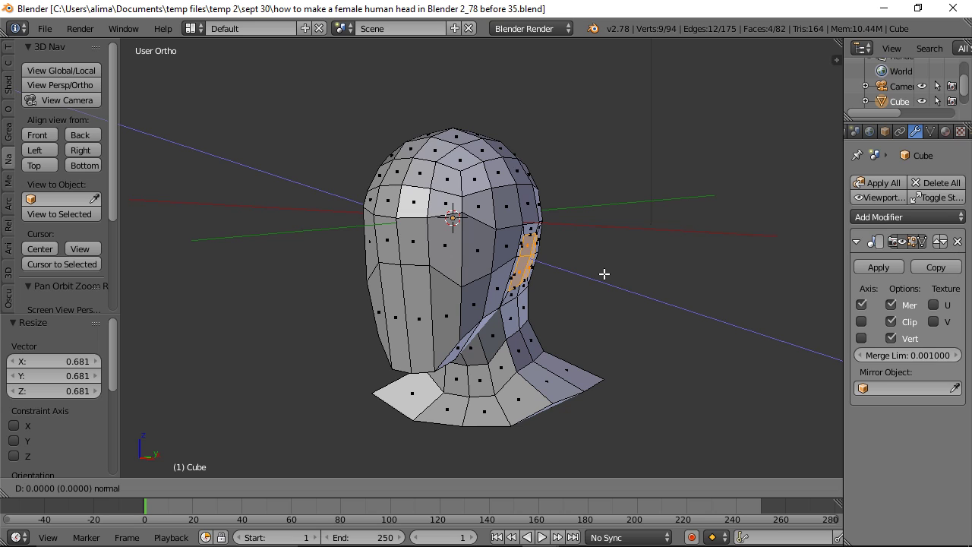
key(x)
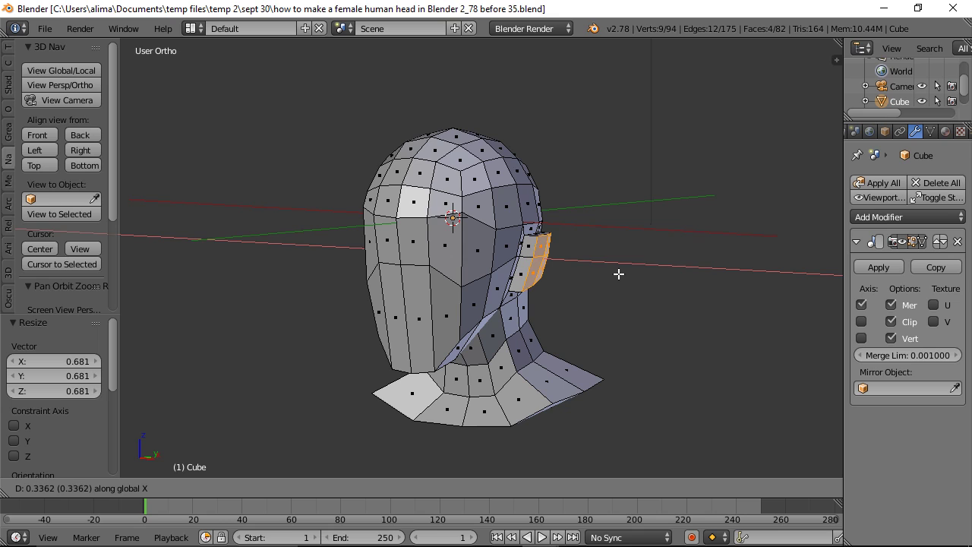
click(624, 274)
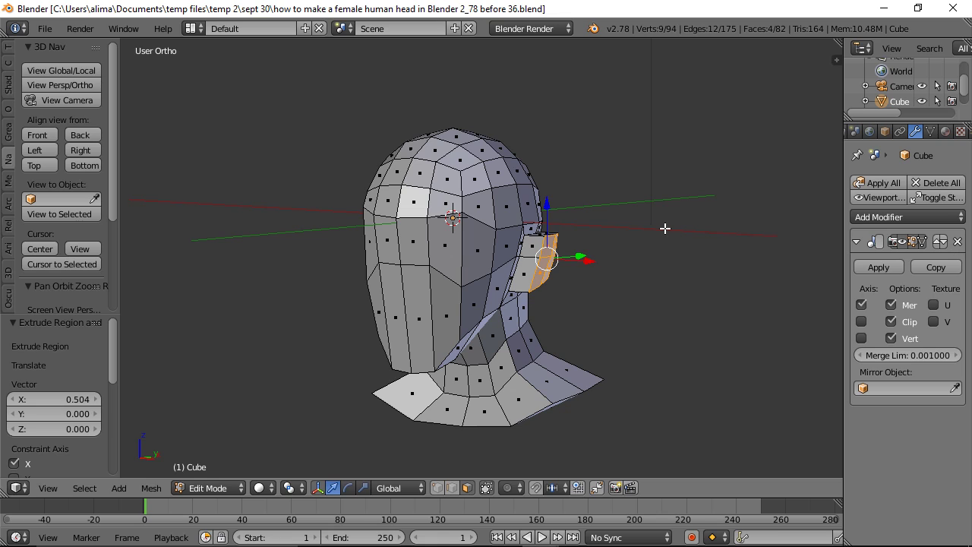
- Rotate the extruded ear faces by about -35.8° around the global Z axis
key(r)
key(z)
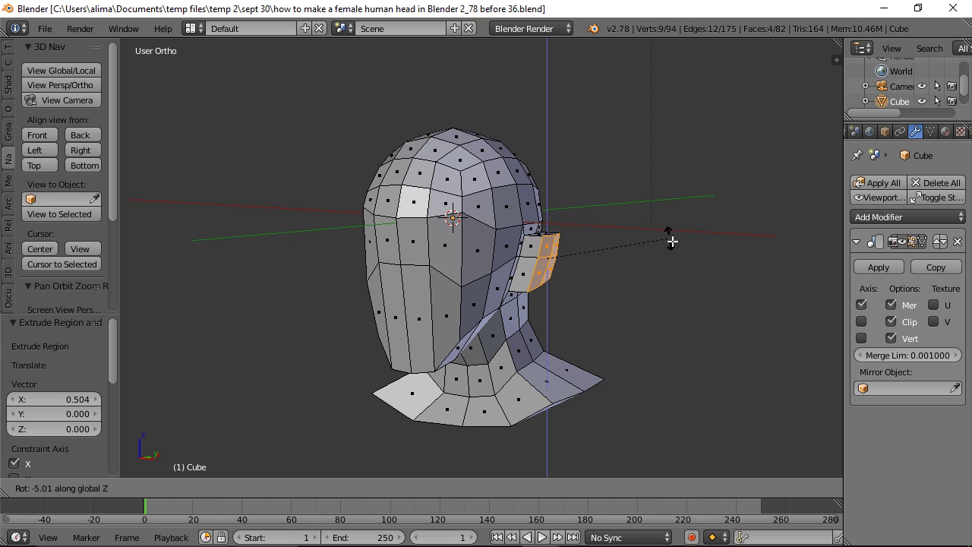
click(672, 307)
- In vertex select mode, merge the extruded ear's upper front corner vertex into the adjacent vertex at the head using At Last
middle_drag(693, 243, 718, 253)
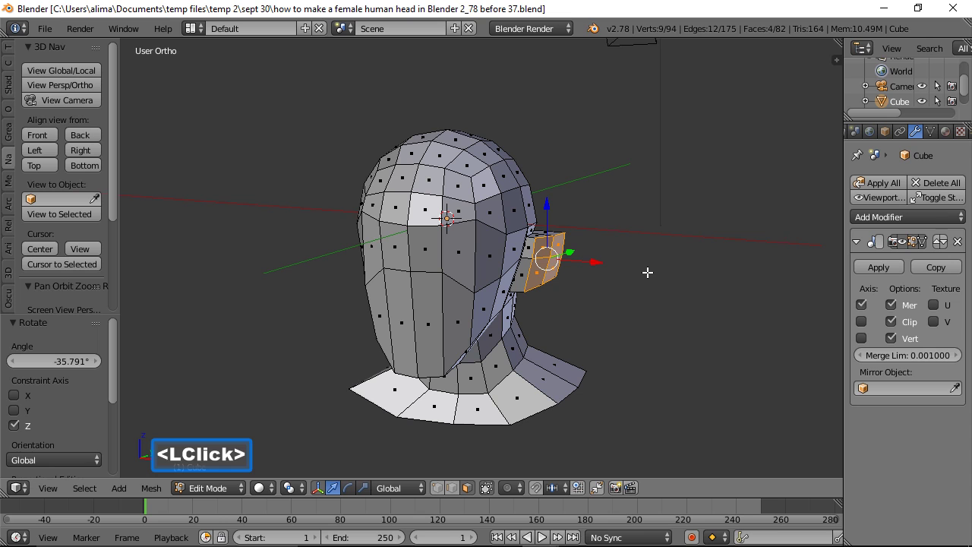
key(a)
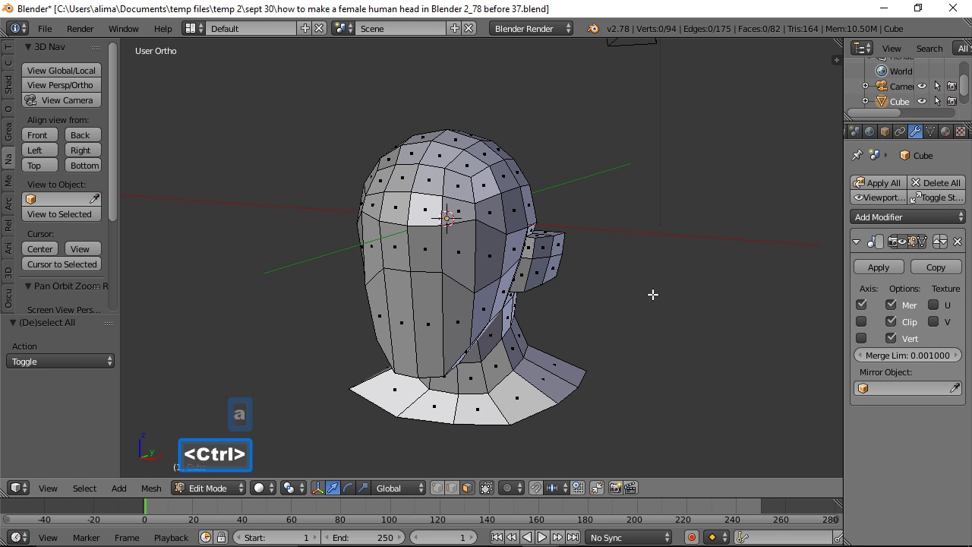
ctrl+middle_drag(661, 322, 682, 260)
middle_drag(753, 265, 719, 262)
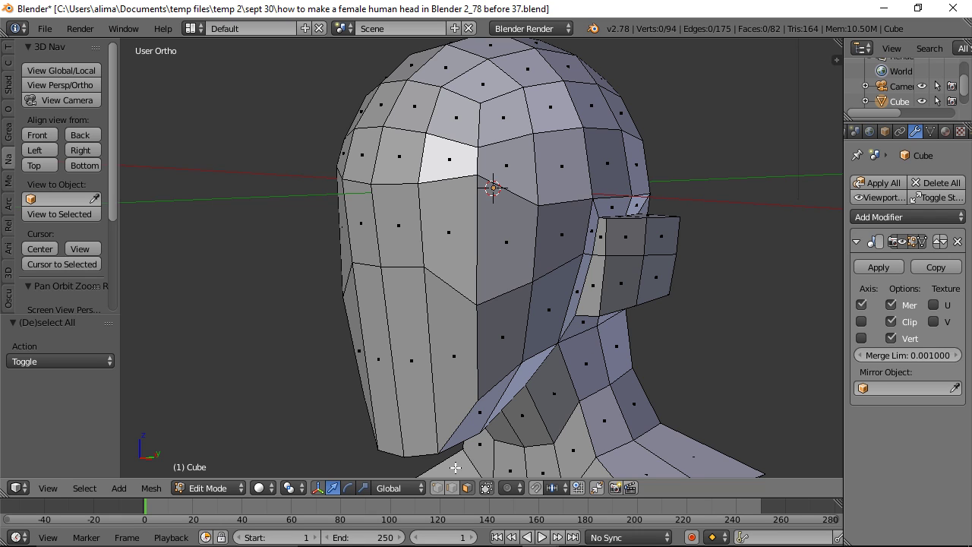
click(437, 487)
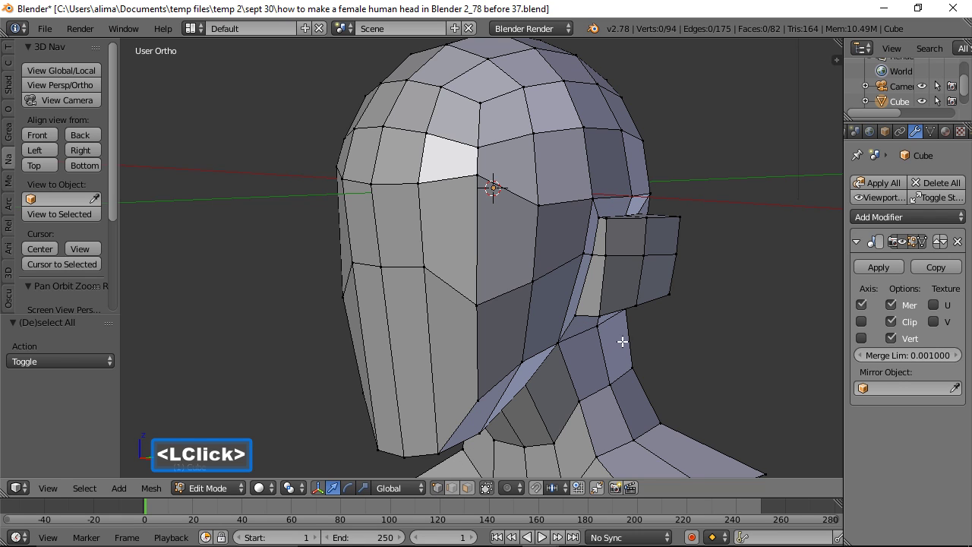
ctrl+middle_drag(662, 330, 692, 269)
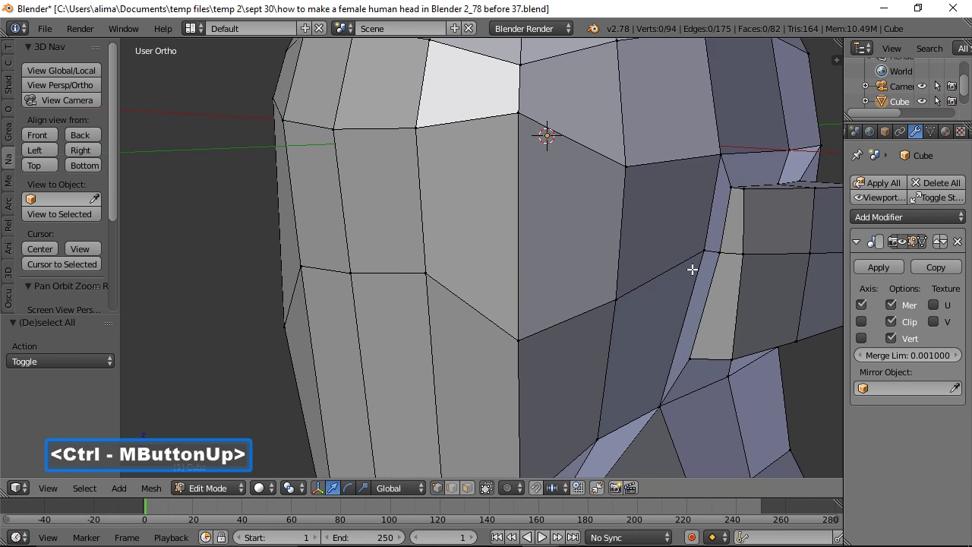
shift+middle_drag(776, 223, 549, 228)
click(548, 204)
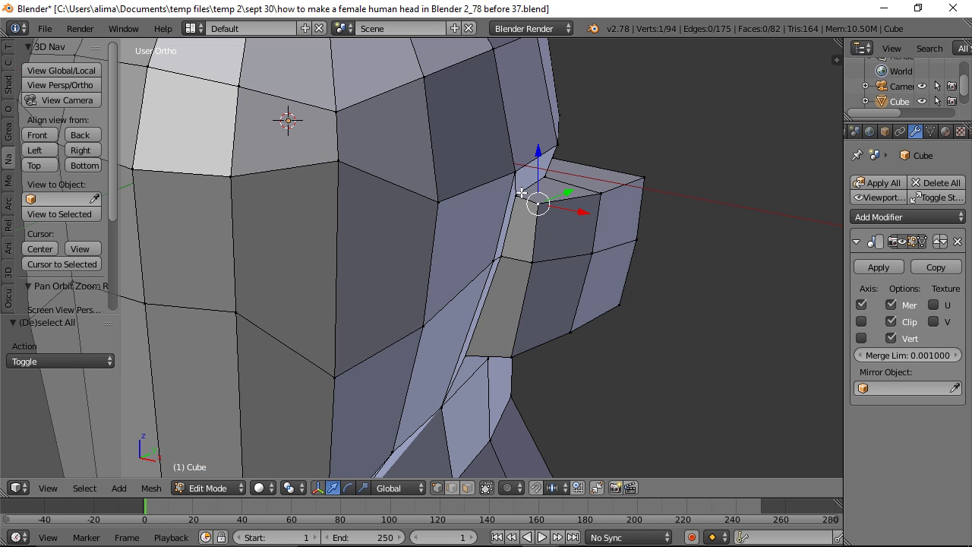
shift+click(519, 193)
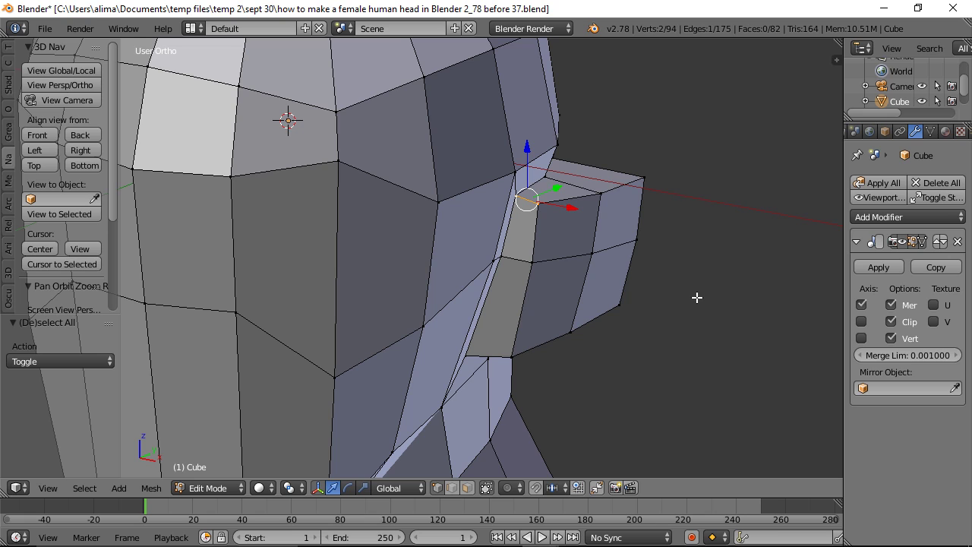
key(alt)
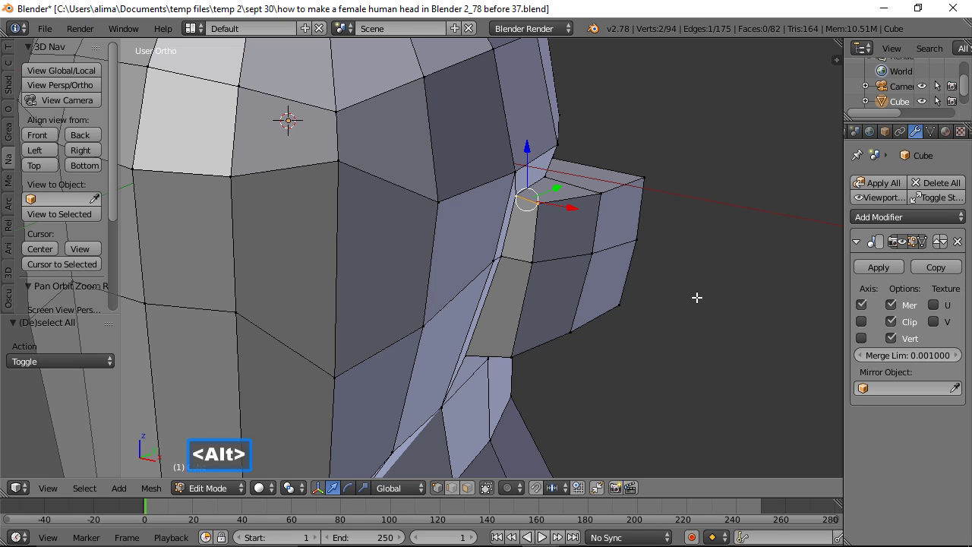
key(alt+m)
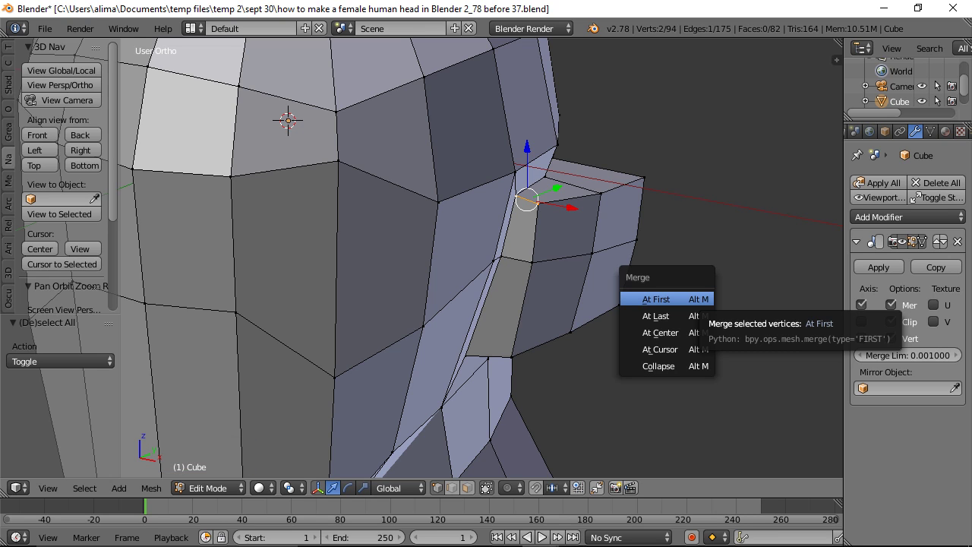
click(683, 315)
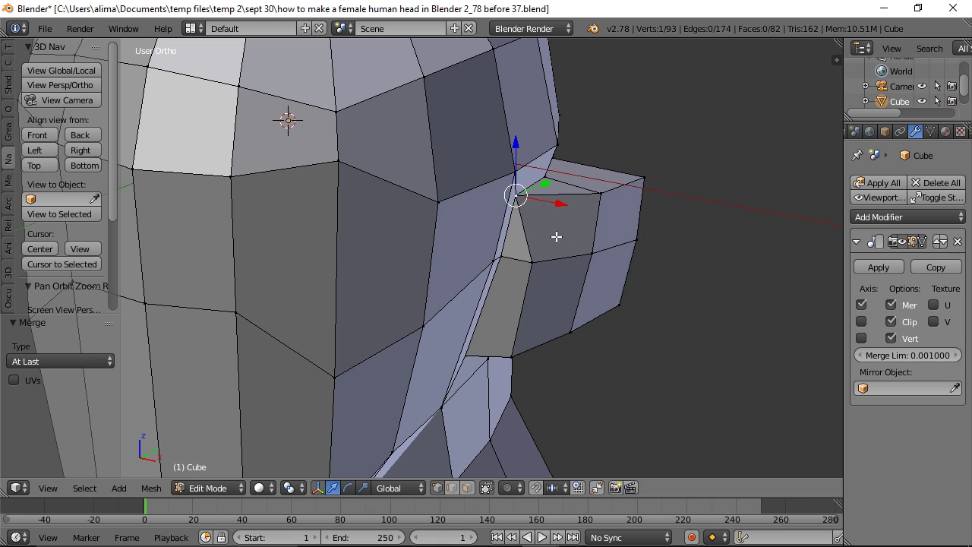
key(a)
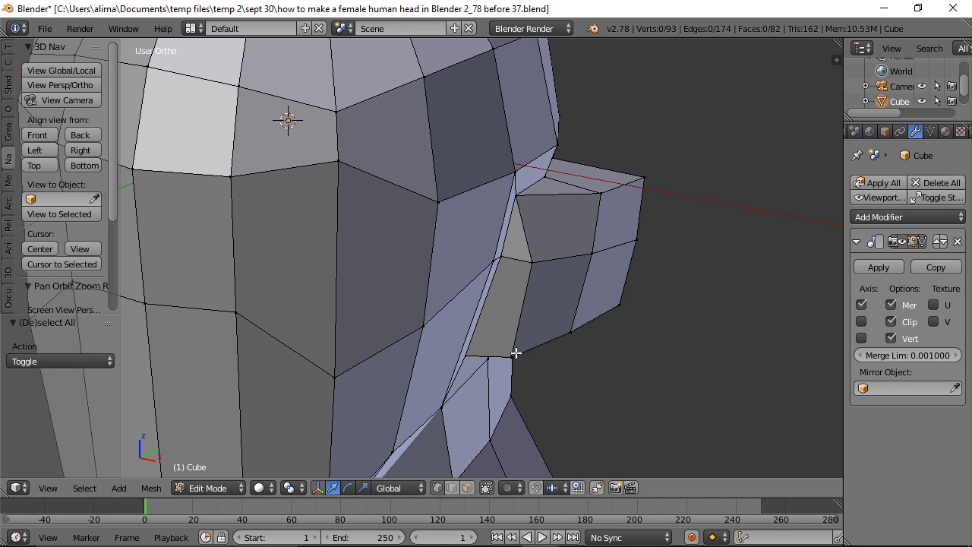
- Merge the ear's middle front vertex into its neighbouring vertex at the head using At Last
click(537, 262)
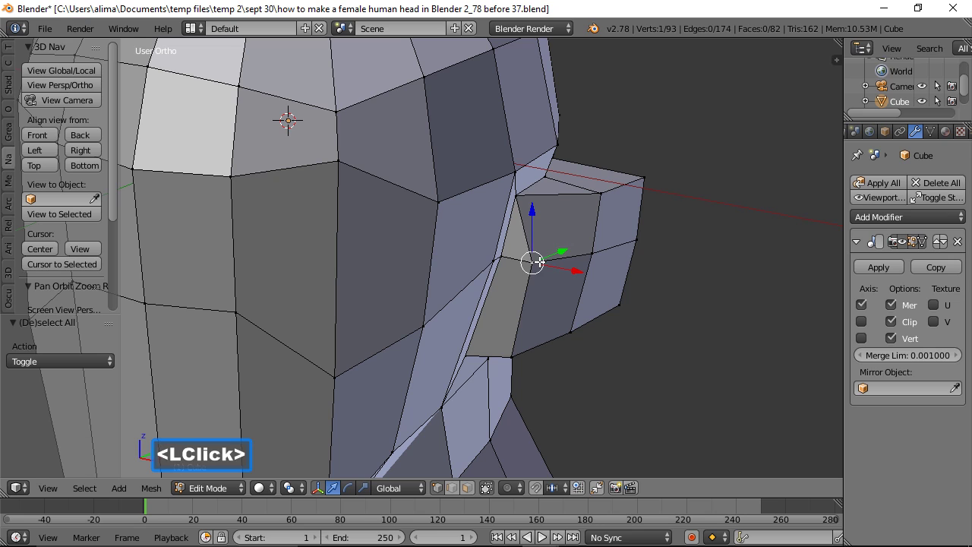
shift+click(515, 259)
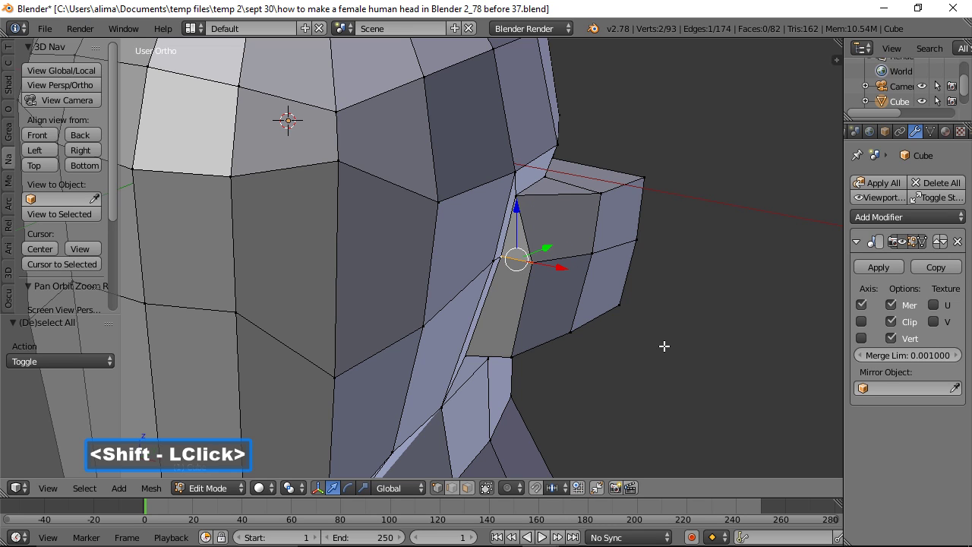
key(alt)
key(alt+m)
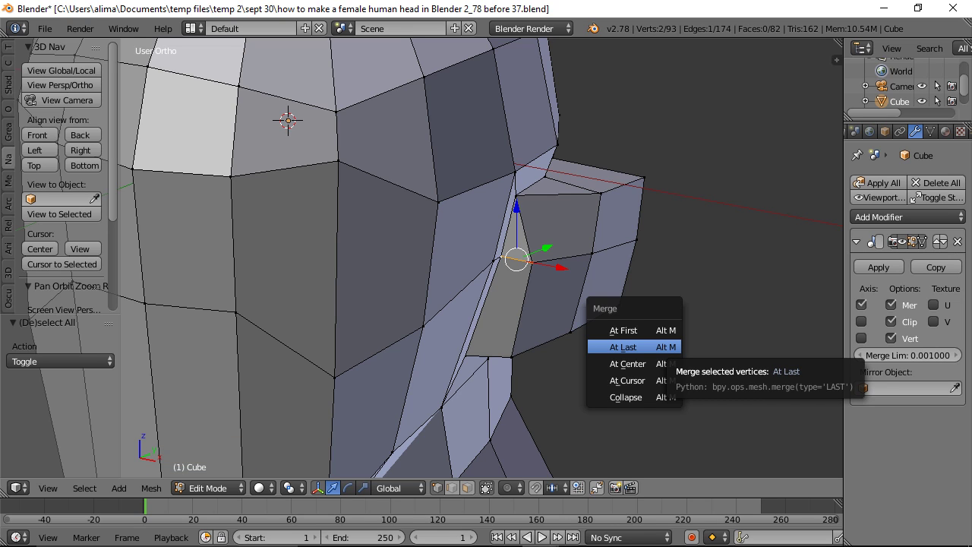
click(630, 347)
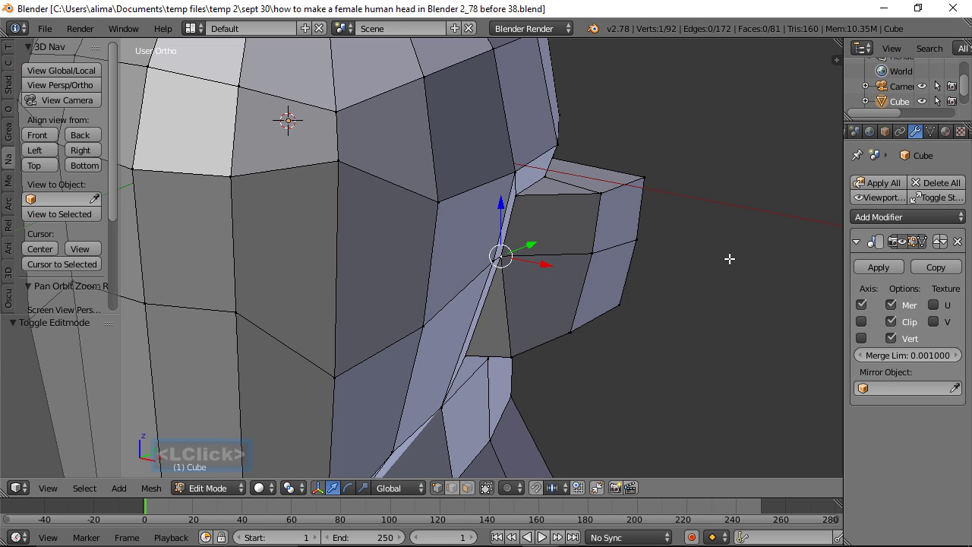
key(a)
- Merge the ear's lower front corner vertex into its neighbouring vertex at the head using At Last
click(511, 356)
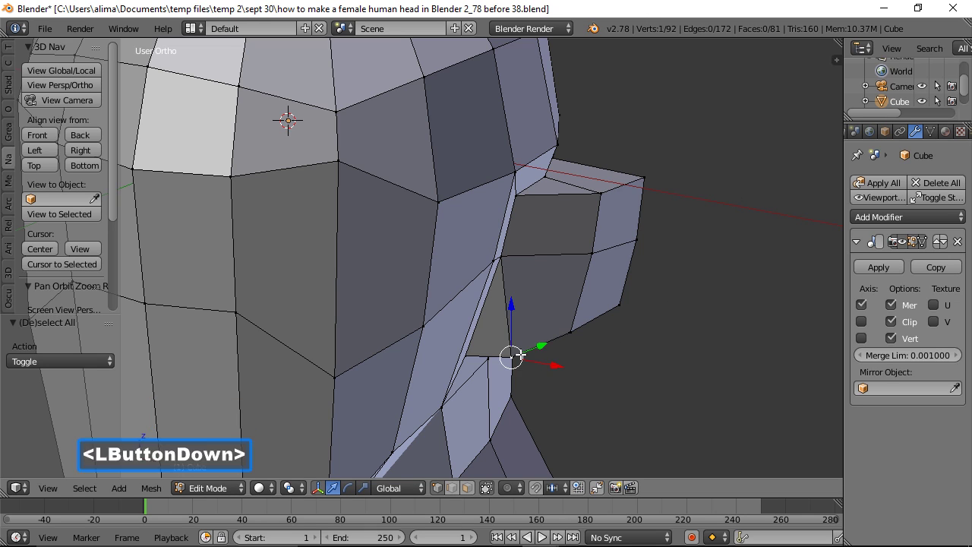
middle_drag(653, 401, 611, 357)
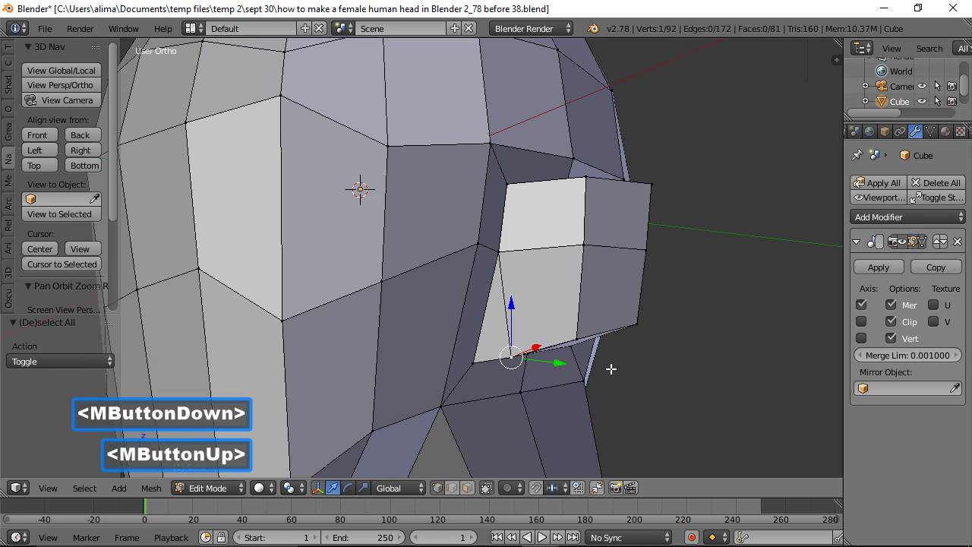
shift+click(475, 364)
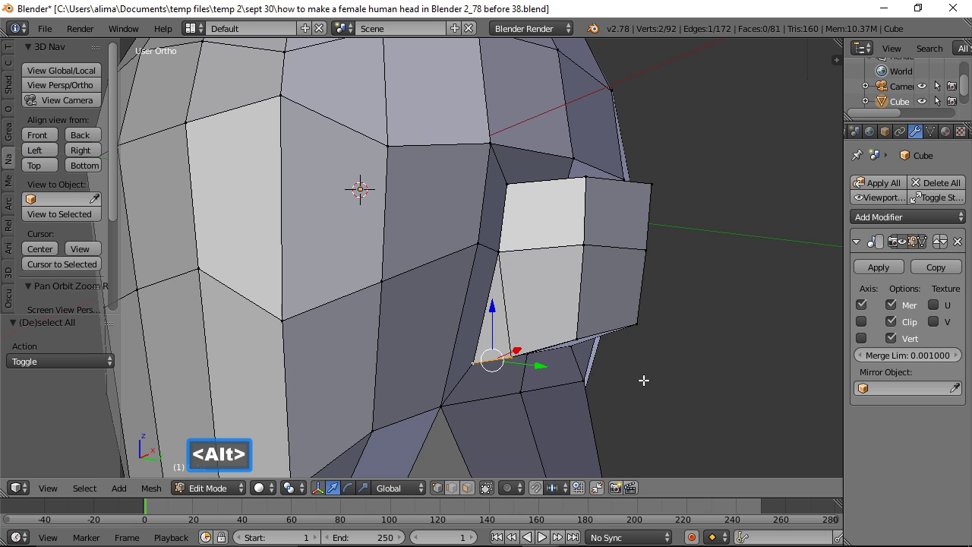
key(alt+m)
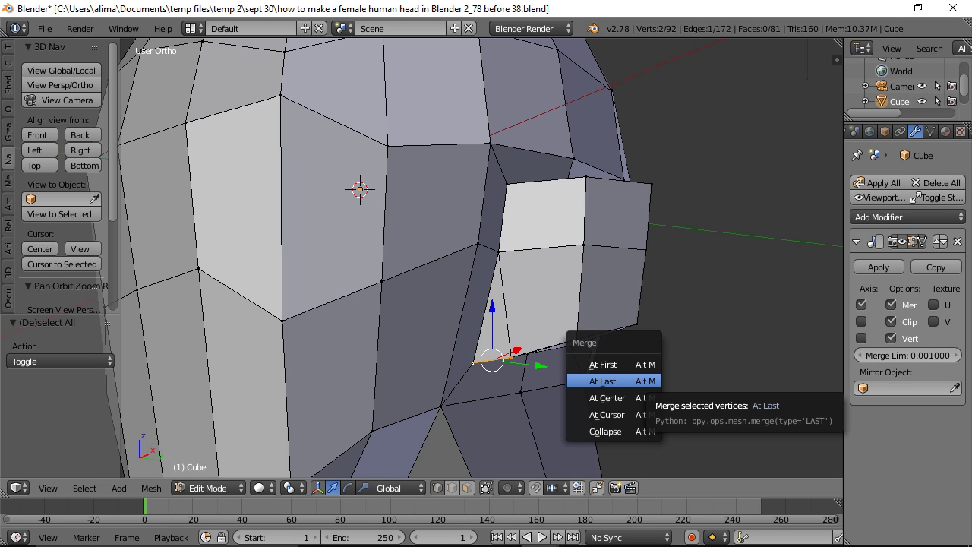
click(632, 380)
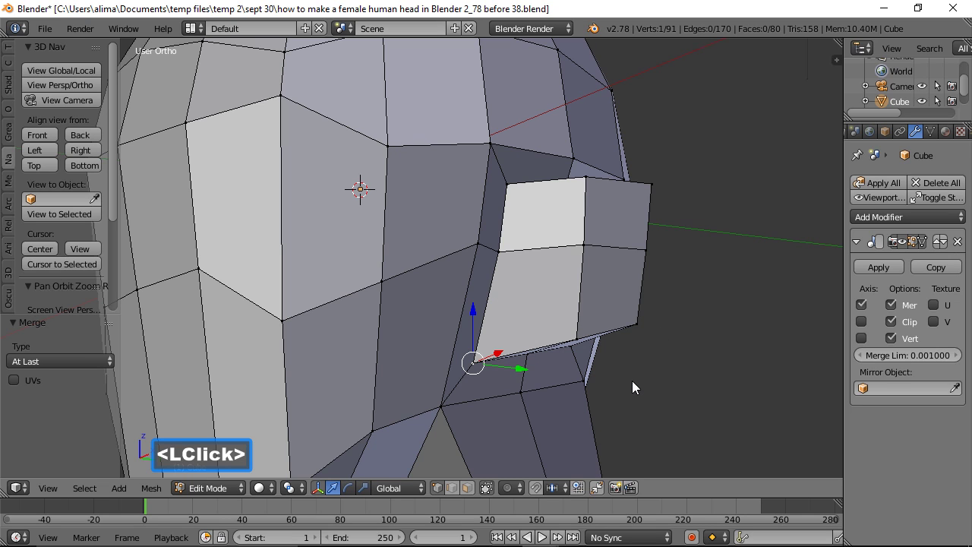
key(a)
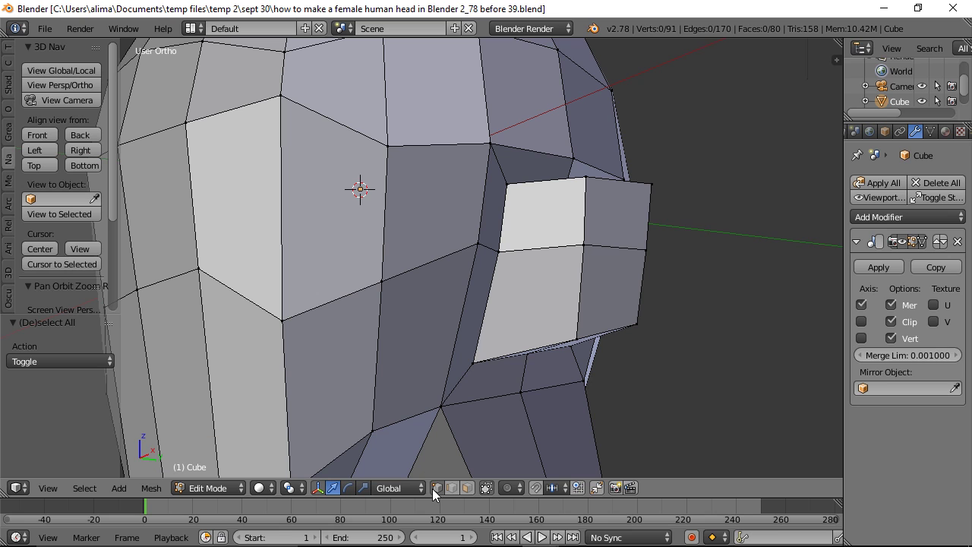
- Raise the ear's top middle vertex slightly along Z and move its rear middle vertex about 0.146 backward along Y
click(584, 178)
drag(590, 145, 586, 121)
click(646, 249)
drag(683, 254, 710, 260)
middle_drag(734, 178, 739, 204)
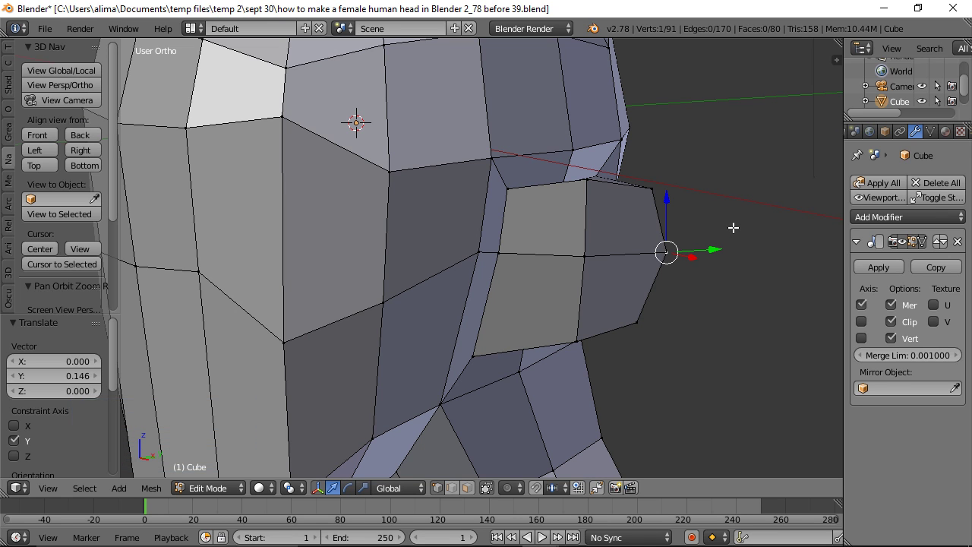
key(a)
- In face select mode, select the three eye-level faces on one half of the face, extrude them in place and scale them to about 0.761
ctrl+middle_drag(701, 190, 716, 289)
middle_drag(457, 319, 567, 315)
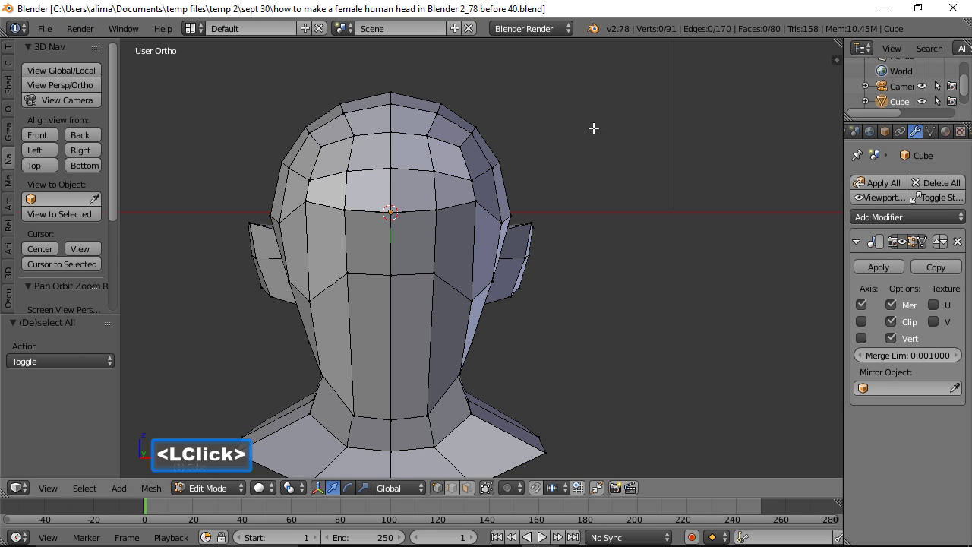
click(468, 488)
click(486, 253)
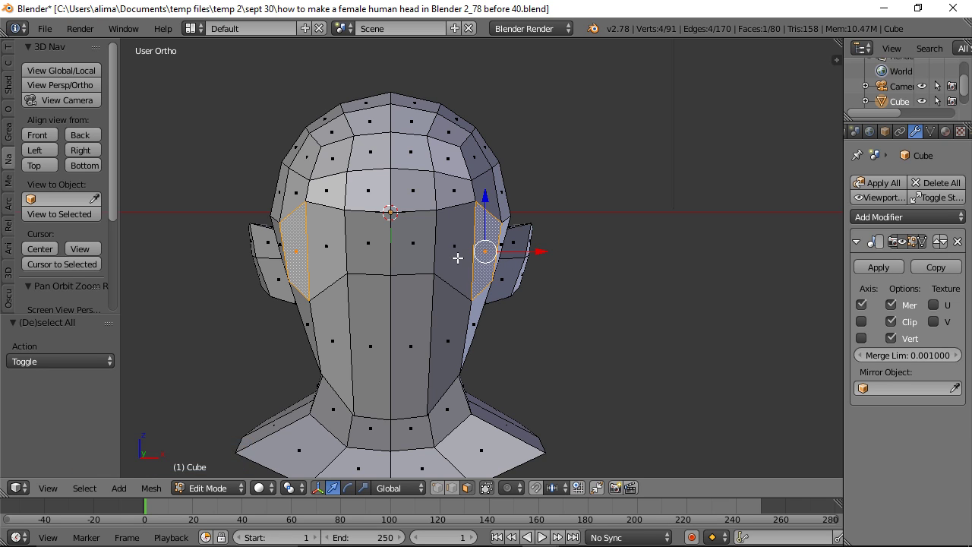
shift+click(457, 254)
shift+click(419, 259)
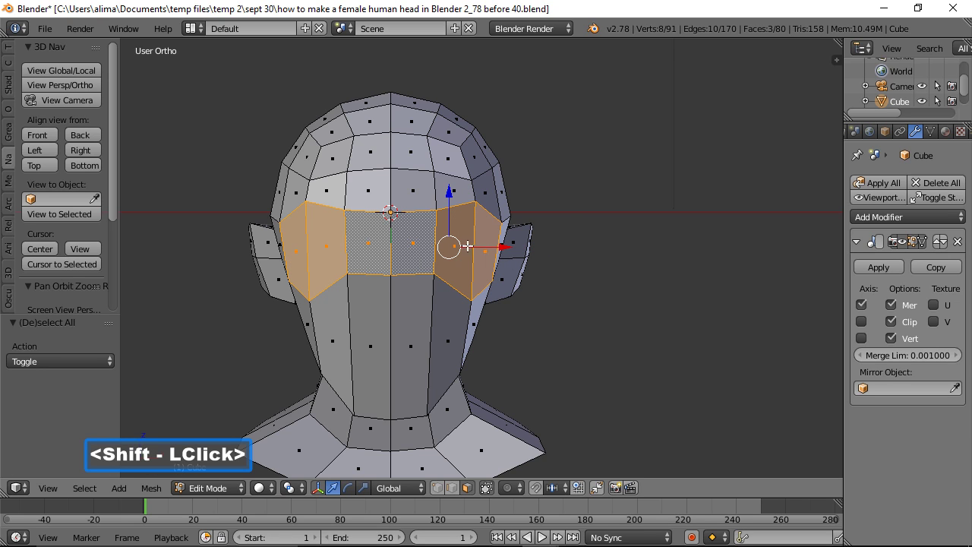
mouse_move(653, 211)
middle_down()
mouse_move(667, 215)
mouse_move(590, 178)
mouse_move(532, 182)
mouse_move(590, 180)
mouse_move(692, 216)
mouse_move(642, 218)
middle_up()
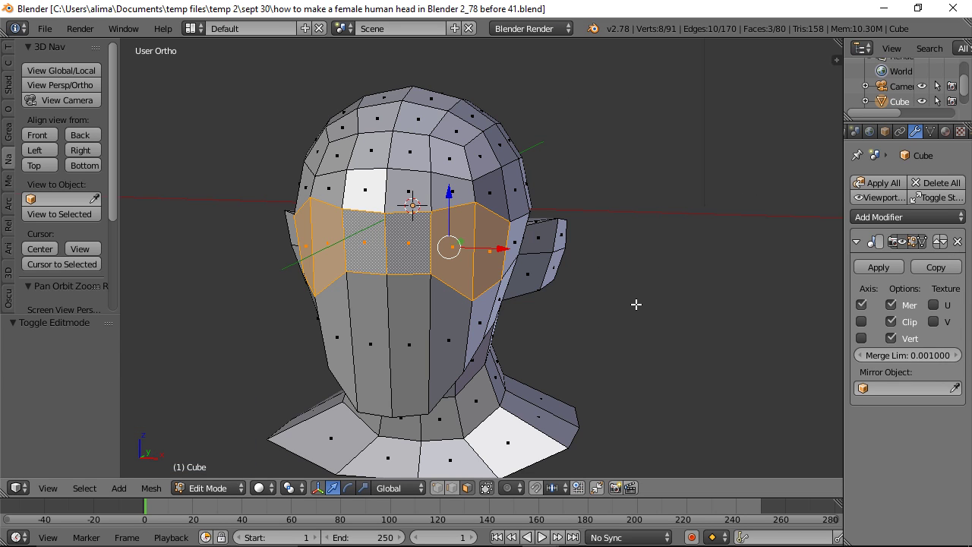
key(e)
click(636, 304)
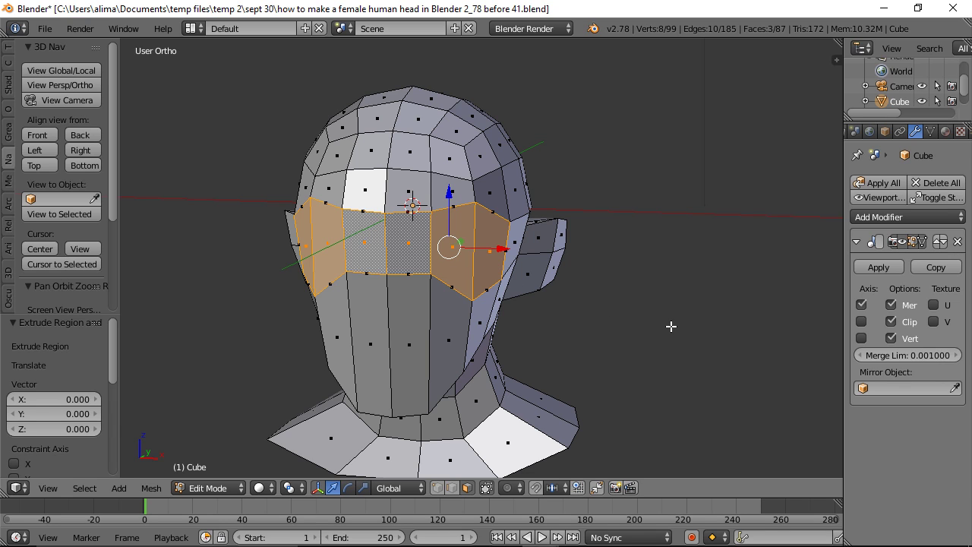
key(s)
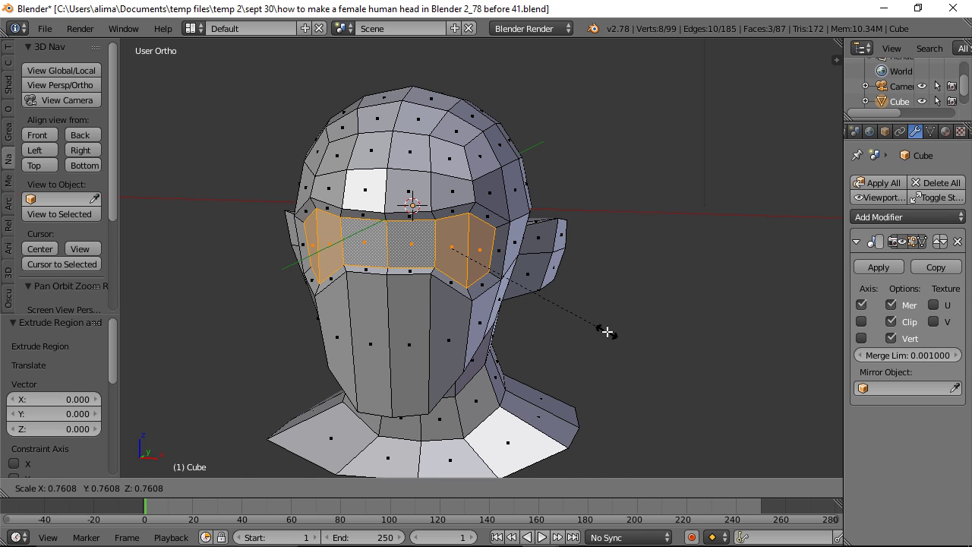
click(607, 331)
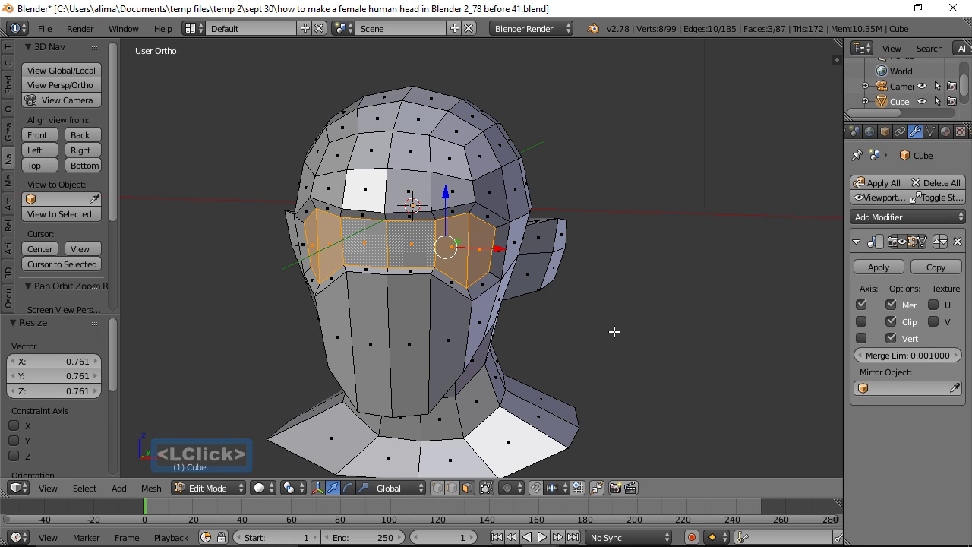
- Select the inner vertical edge beside the nose bridge and move it about -0.358 along X with proportional editing enabled
click(452, 488)
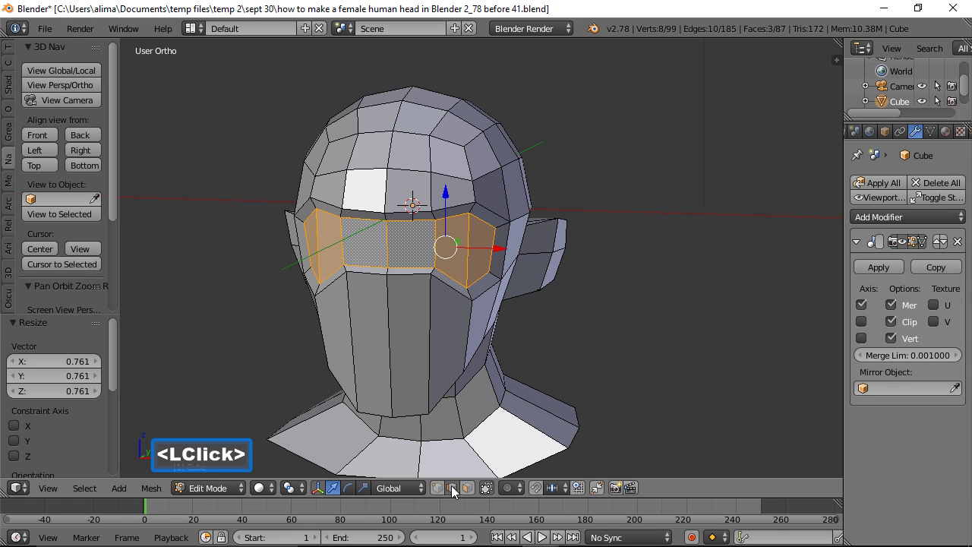
click(436, 228)
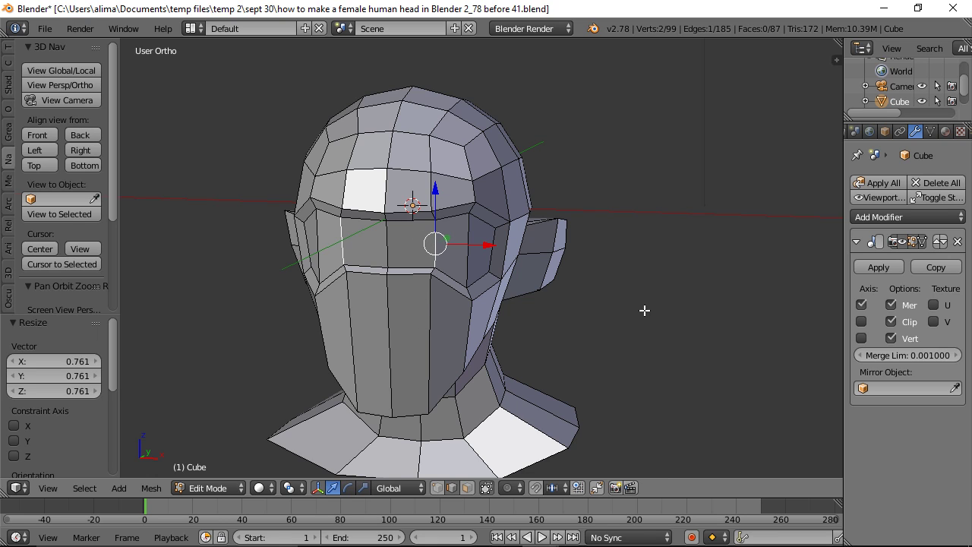
key(o)
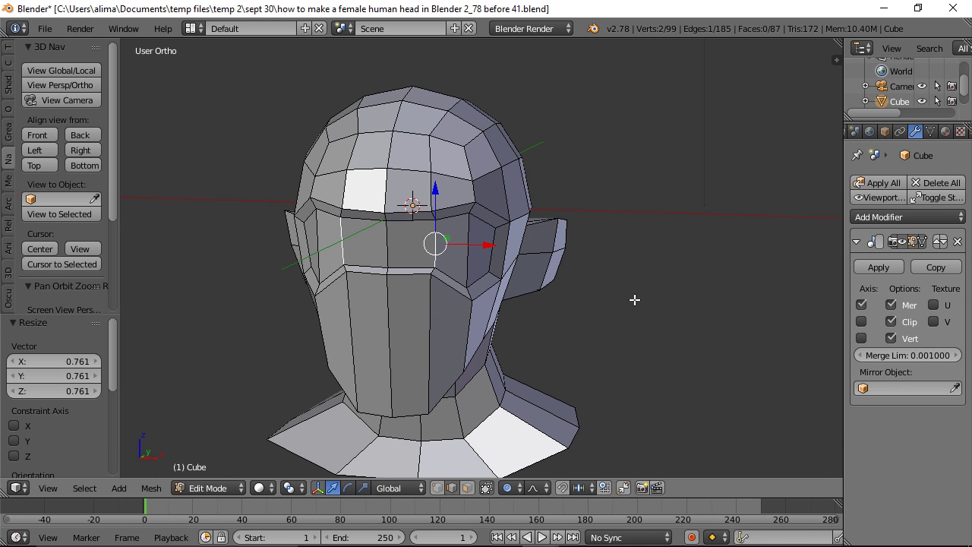
key(g)
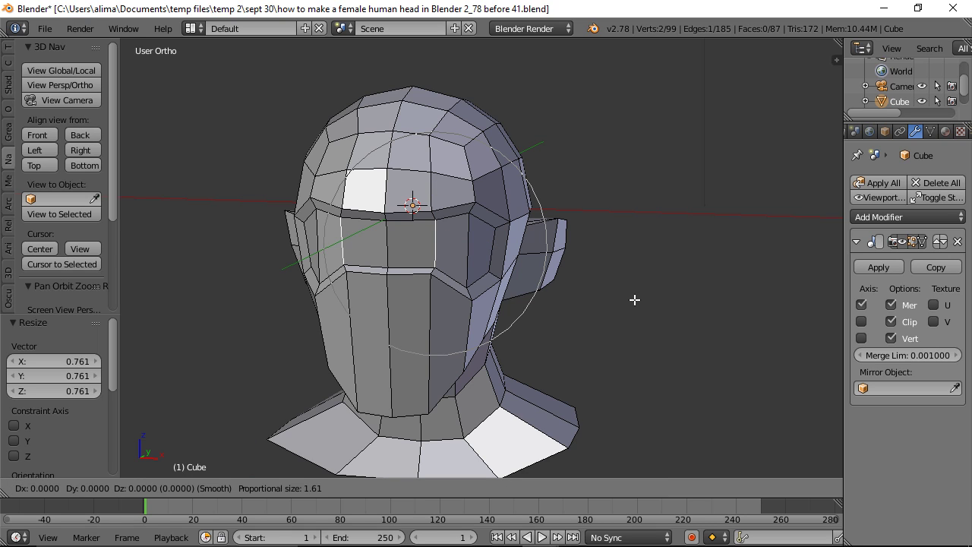
key(x)
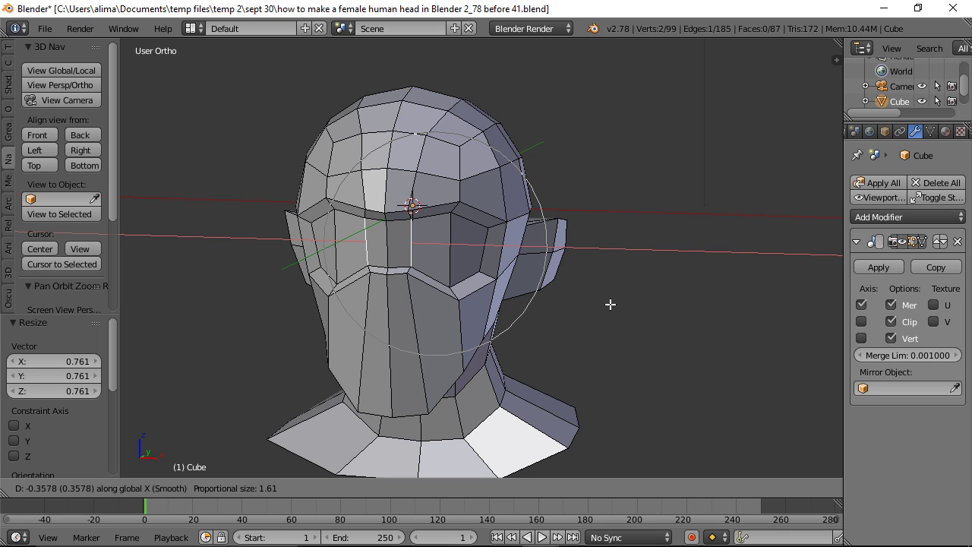
click(609, 303)
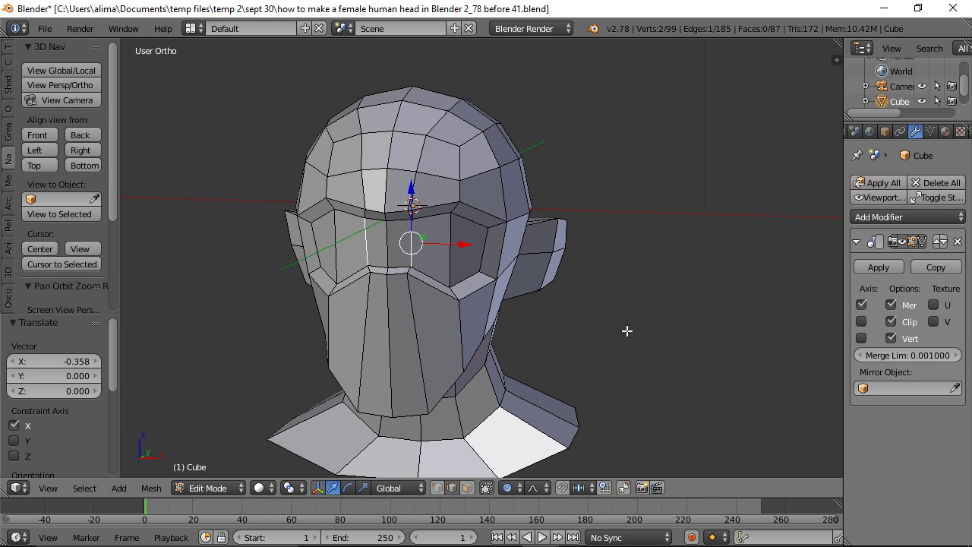
- With proportional editing off, select the two large lower-face faces beside the centre line, extrude them in place and scale them to about 0.247
key(a)
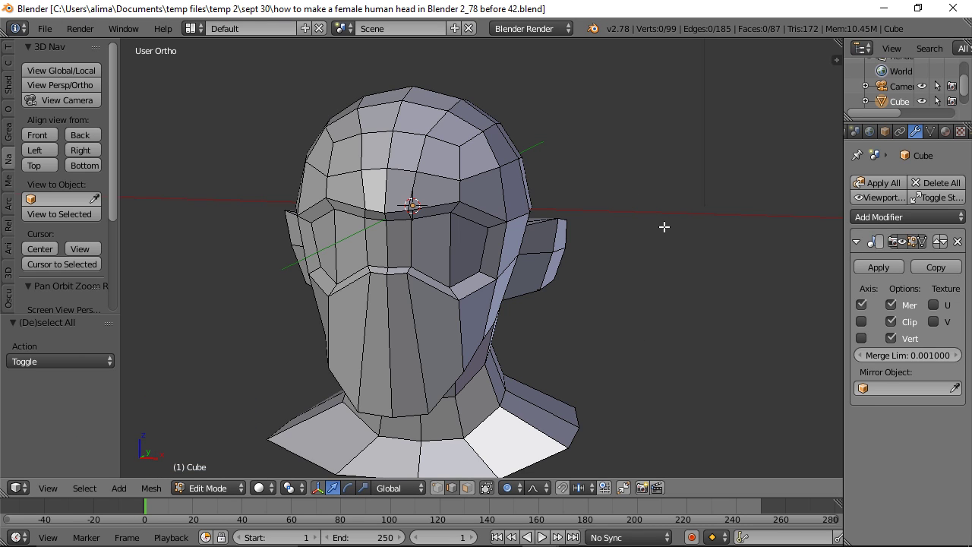
key(o)
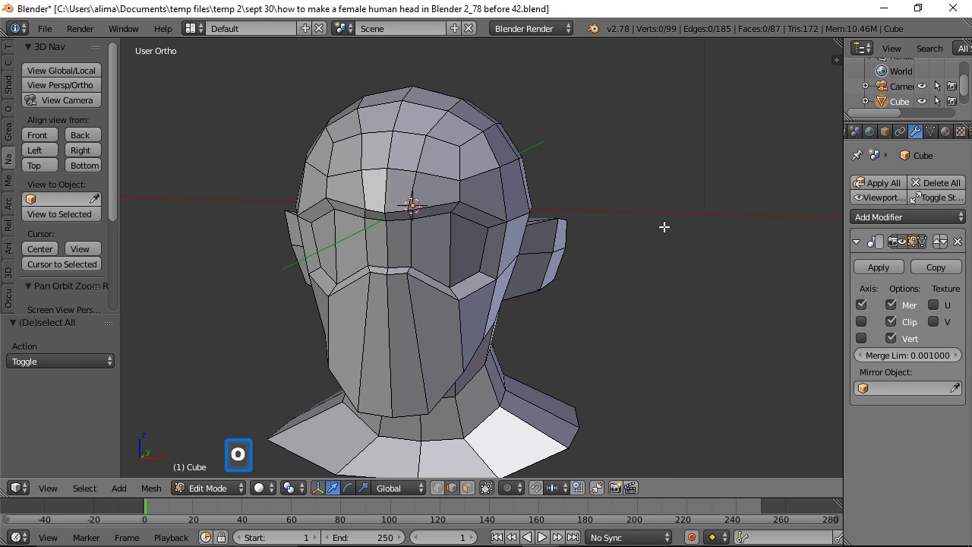
click(470, 487)
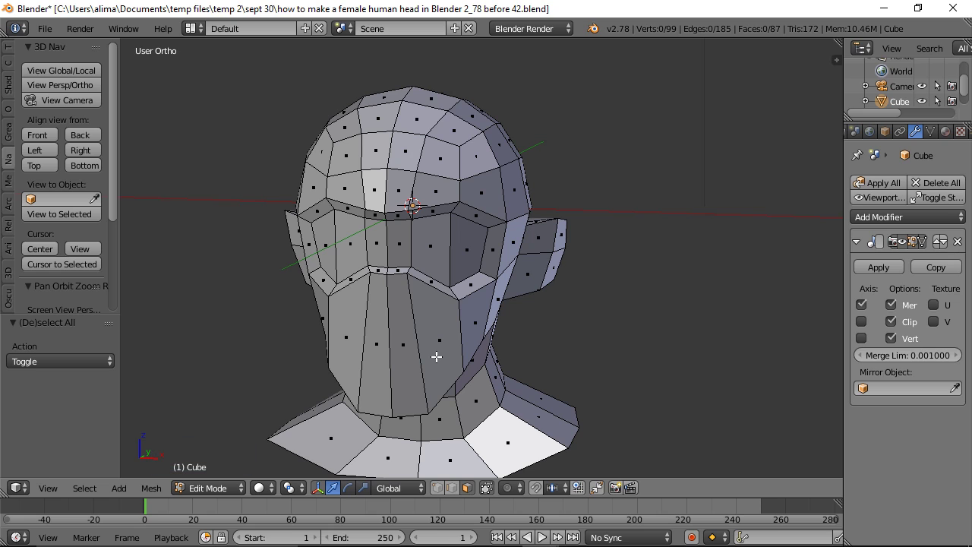
key(c)
drag(437, 356, 388, 332)
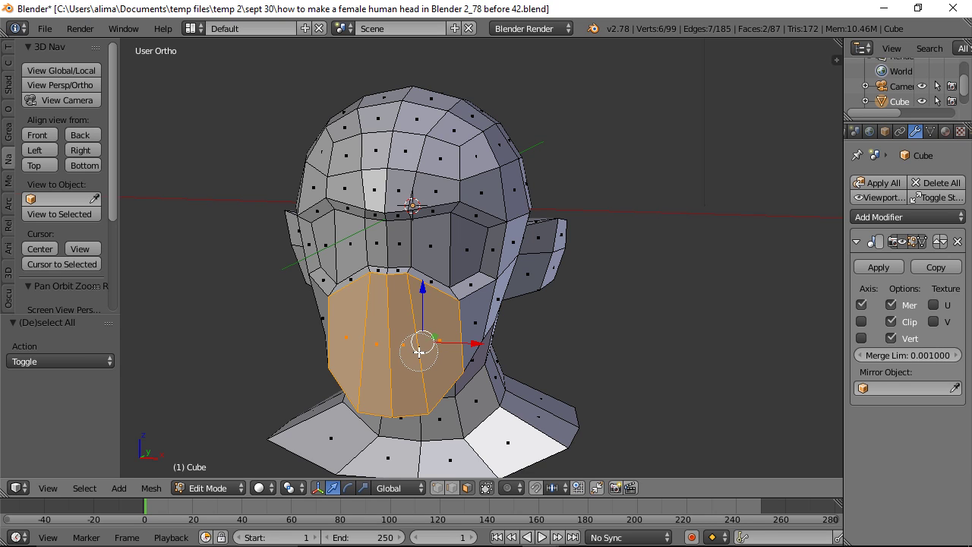
right_click(420, 351)
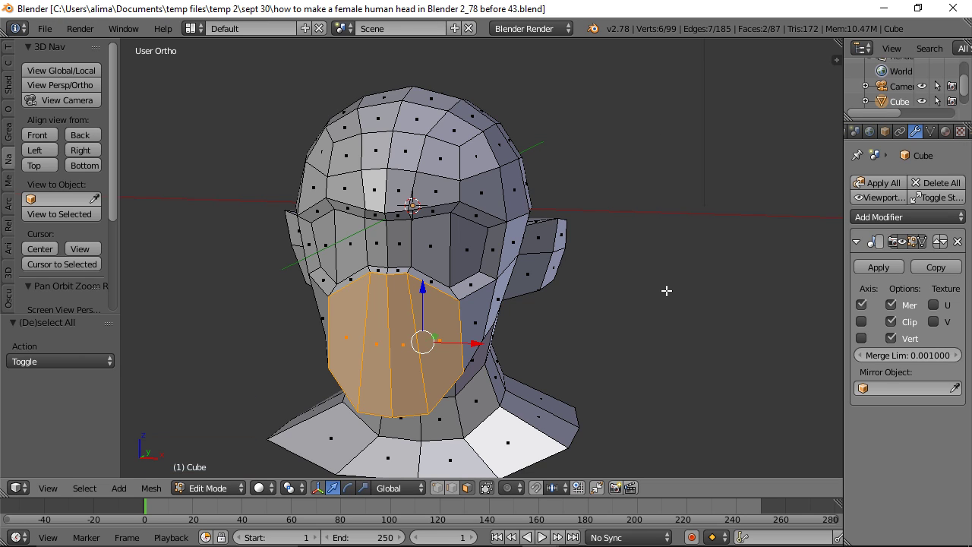
key(e)
click(666, 290)
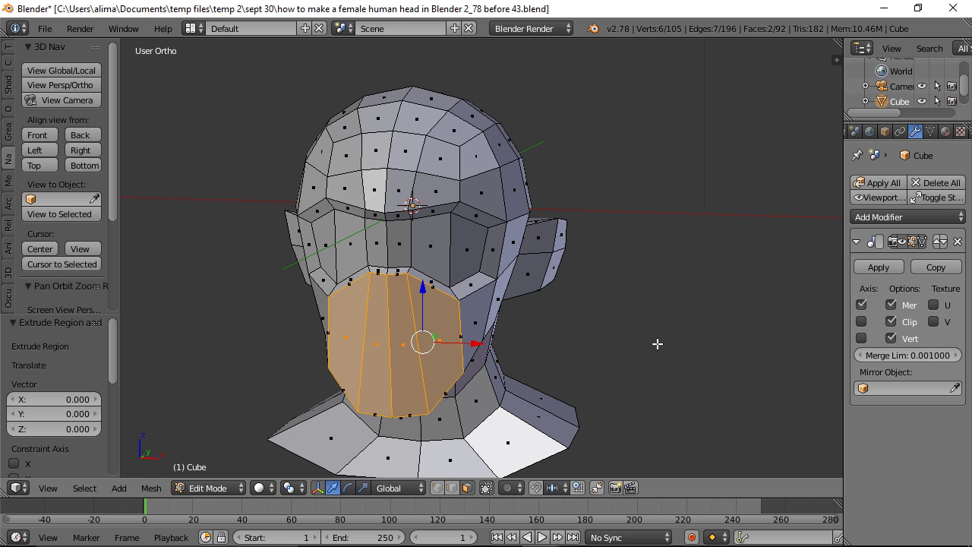
key(s)
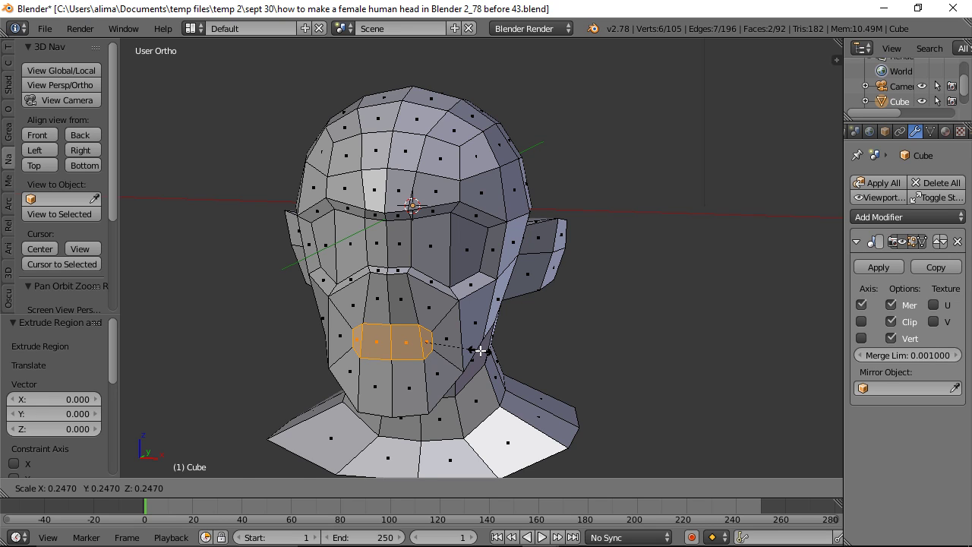
click(480, 350)
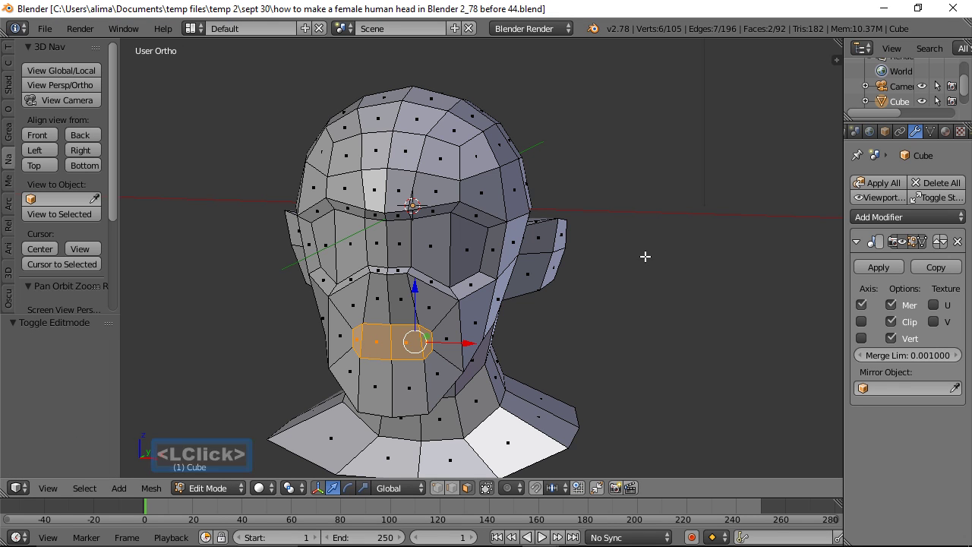
- Move the scaled mouth faces about -0.355 along Y so the mouth area protrudes forward
middle_drag(645, 257, 573, 259)
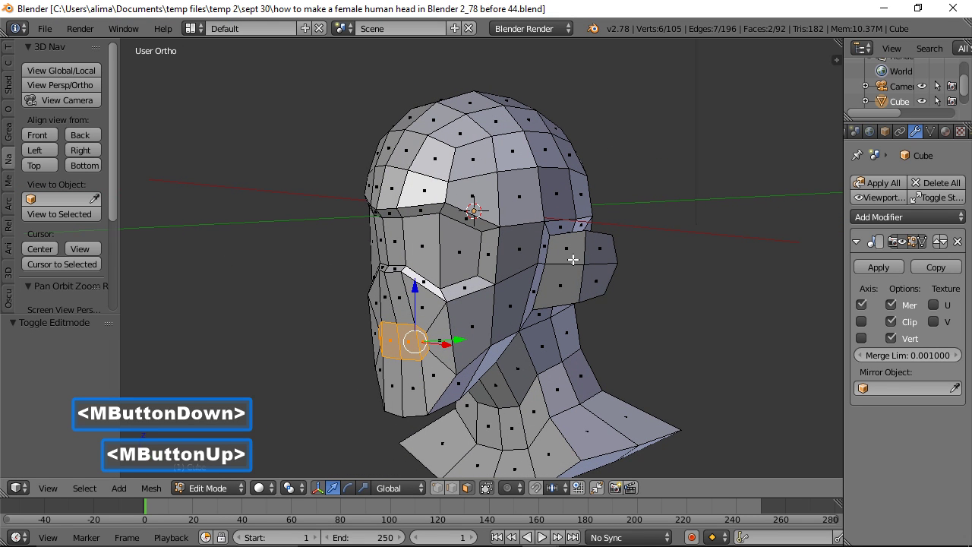
mouse_move(642, 302)
middle_down()
mouse_move(651, 299)
mouse_move(630, 307)
middle_up()
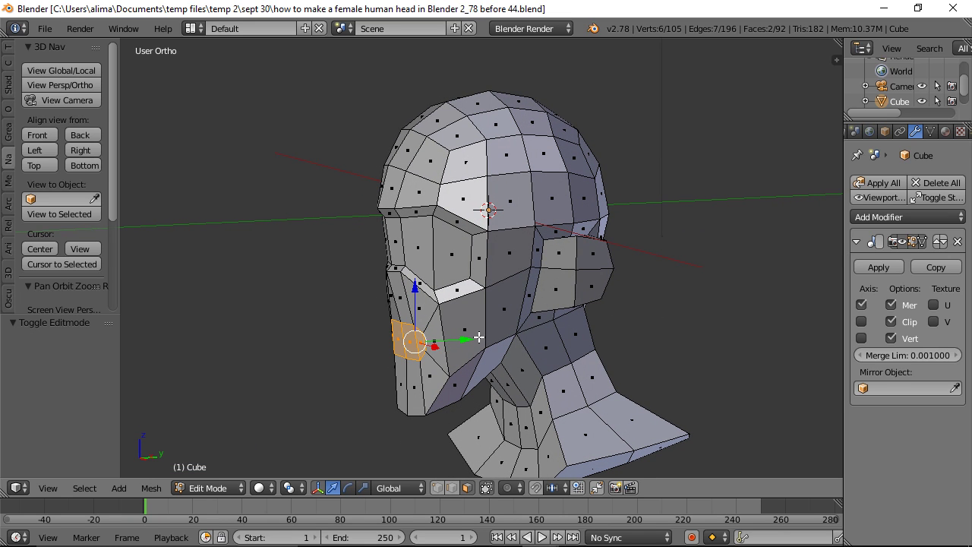
drag(470, 339, 448, 340)
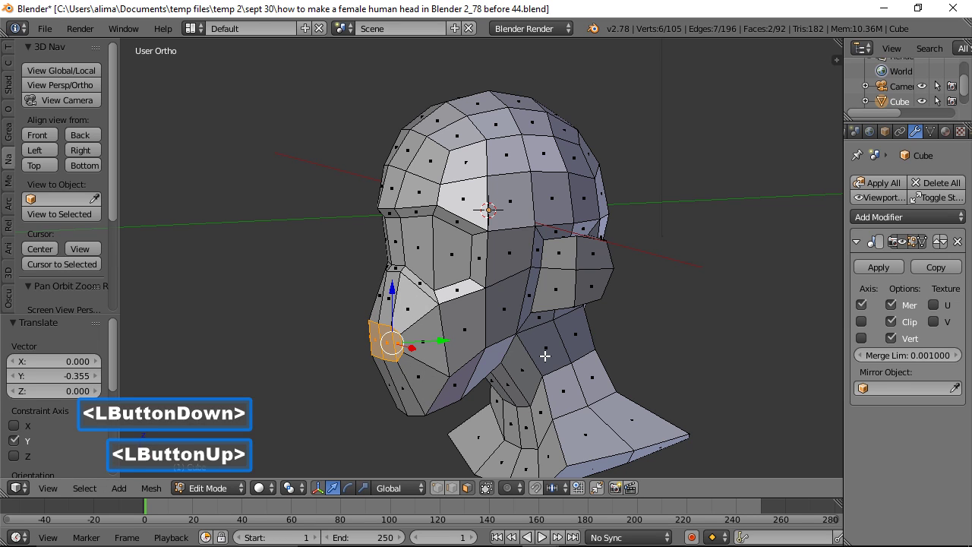
- In edge select mode, select the vertical edge at the mouth corner and move it about 0.343 backward along Y
shift+middle_drag(547, 373, 565, 267)
click(451, 487)
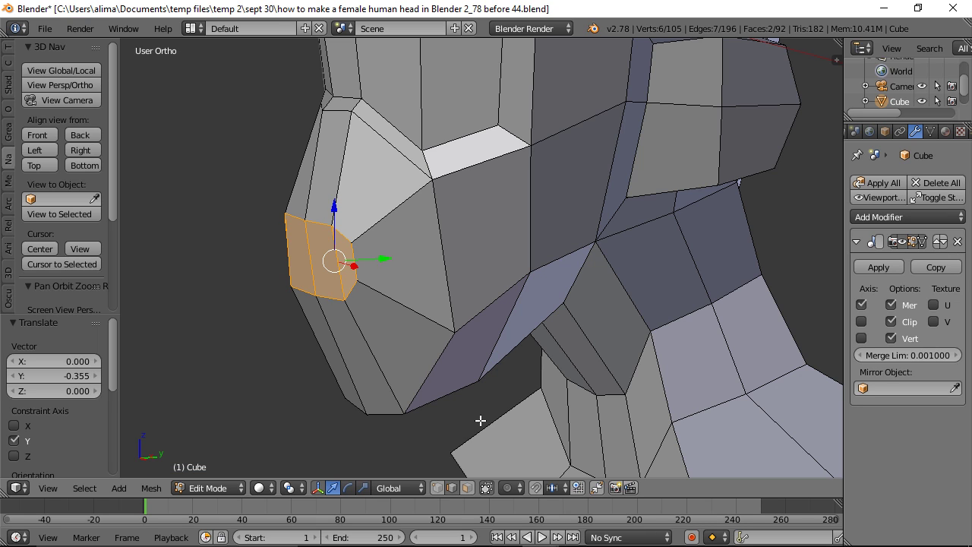
key(a)
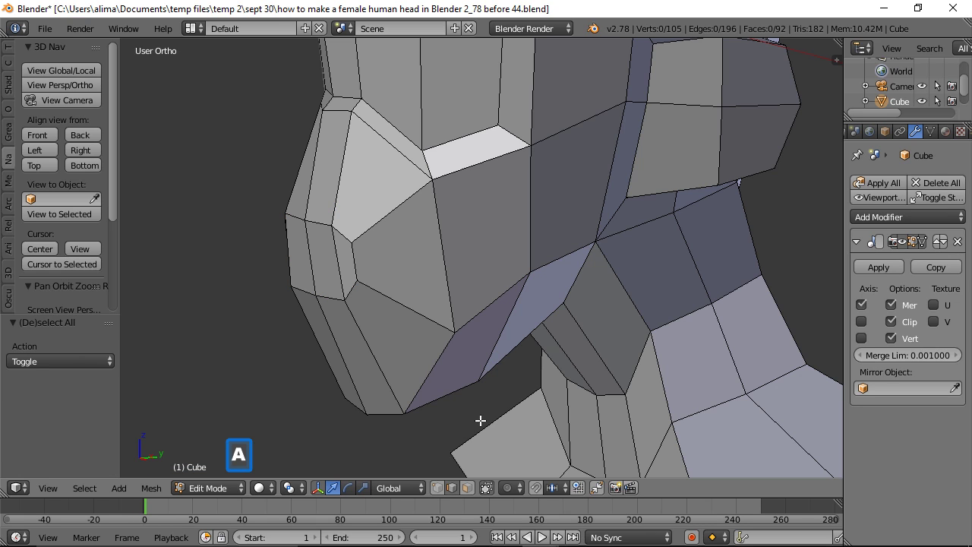
click(356, 260)
drag(398, 262, 445, 258)
- Move the mouth-corner edge about 0.125 outward and then about -0.061 back along X, and save the file as the version ending in 45
middle_drag(357, 312, 469, 304)
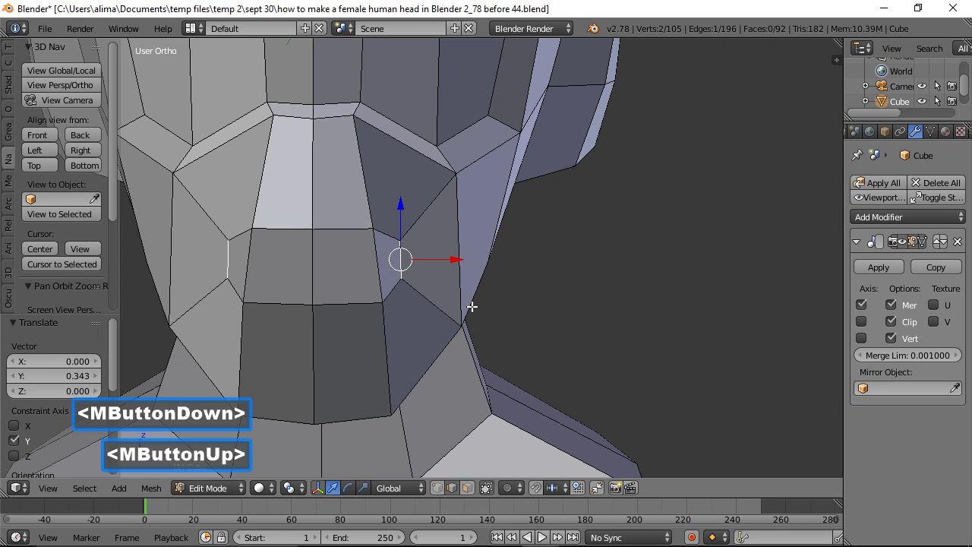
drag(454, 259, 475, 260)
middle_drag(528, 264, 539, 287)
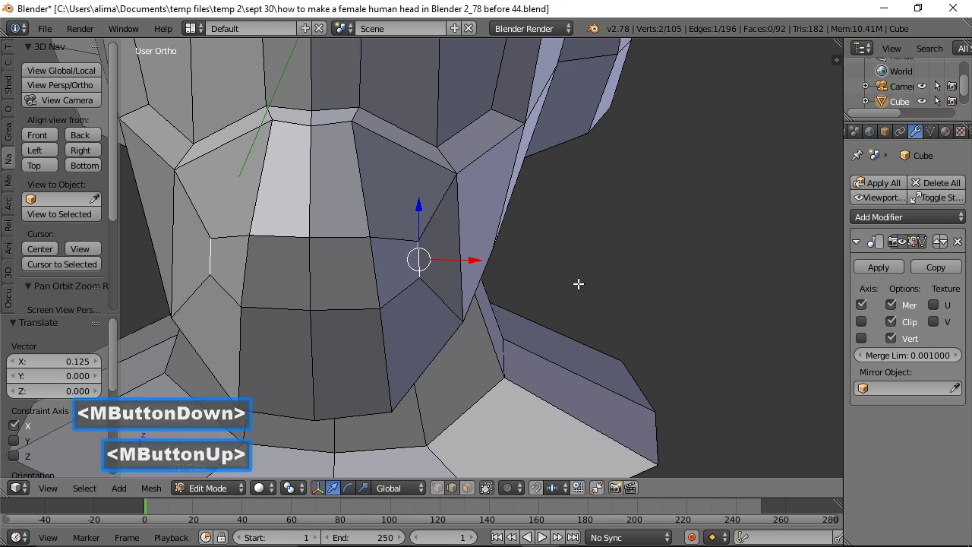
ctrl+middle_drag(621, 226, 655, 306)
drag(476, 259, 469, 260)
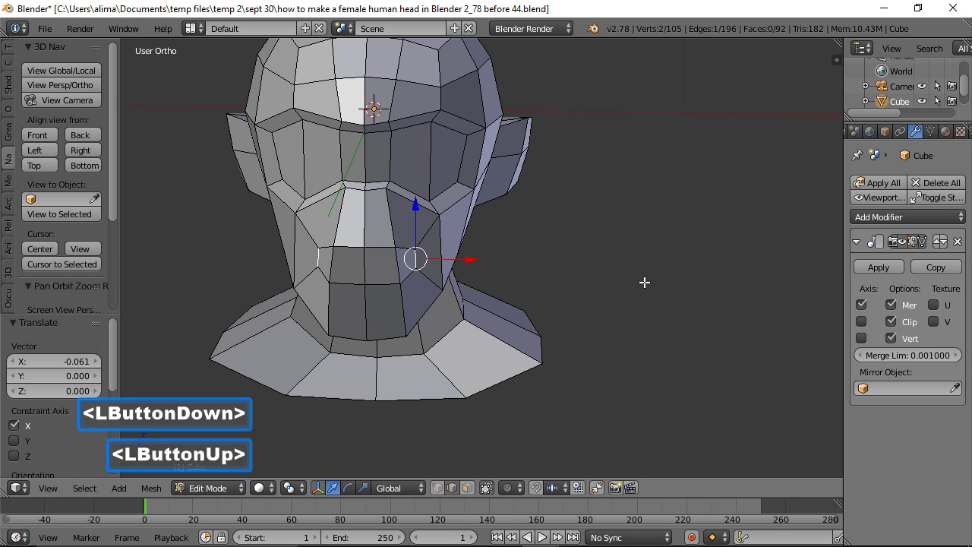
key(a)
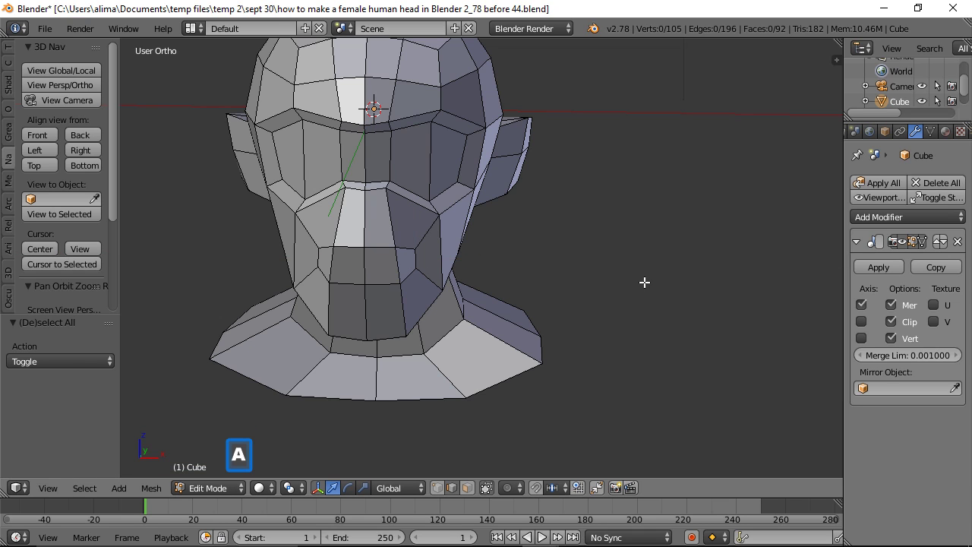
key(ctrl+shift+s)
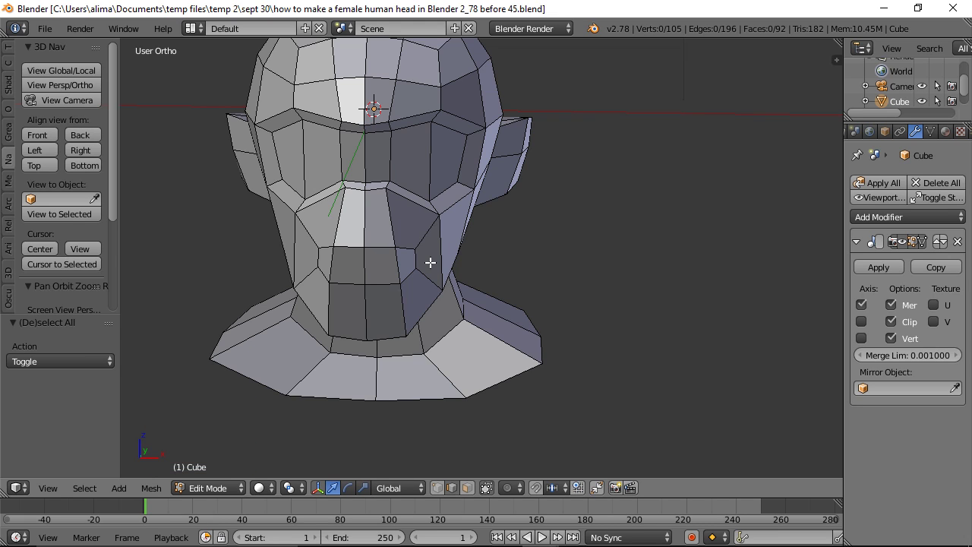
- Add two evenly spaced edge loops around the mouth with Loop Cut, leaving them without any slide
key(ctrl)
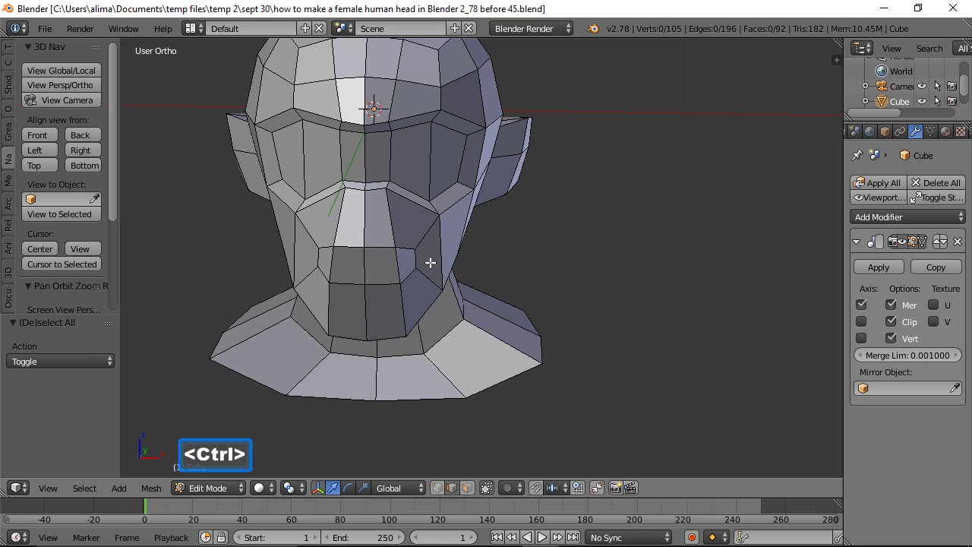
key(ctrl+r)
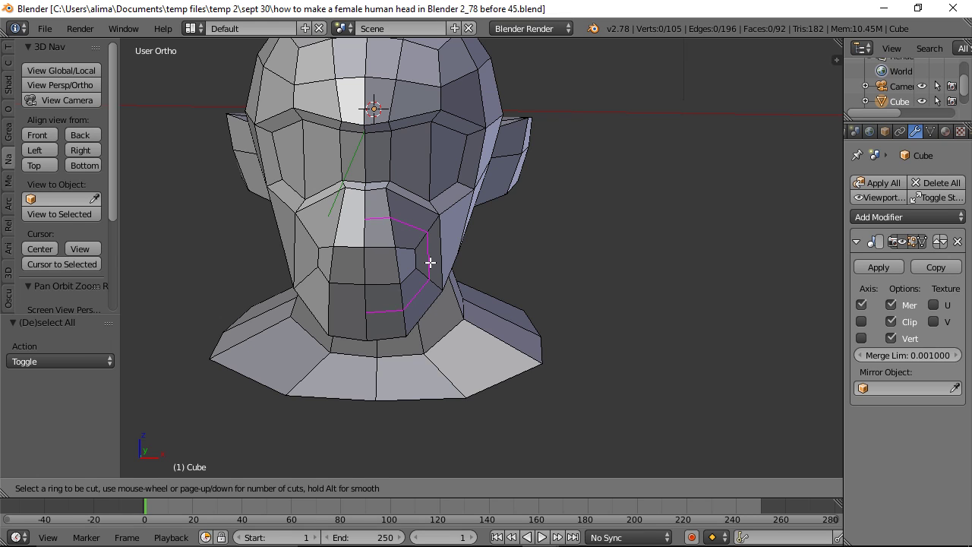
scroll(430, 262, up, 1)
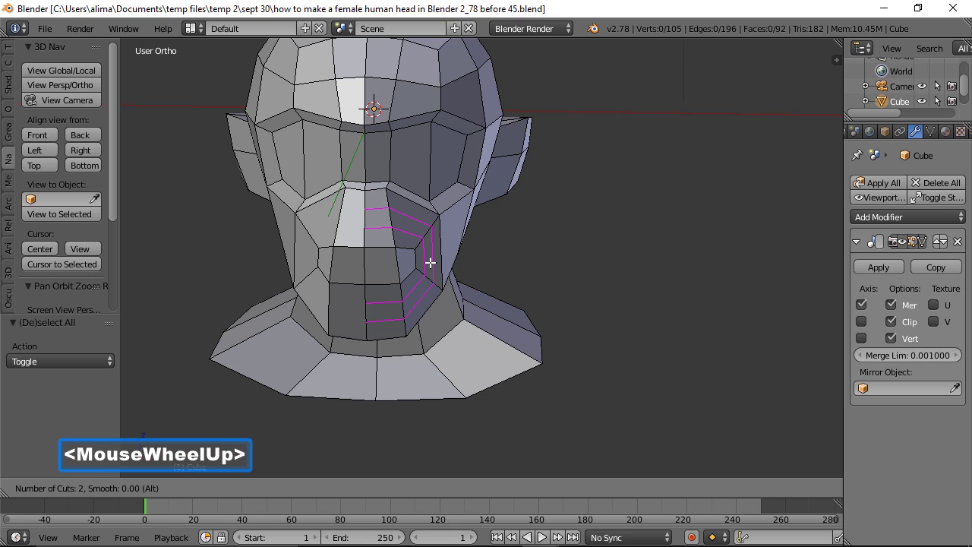
click(430, 262)
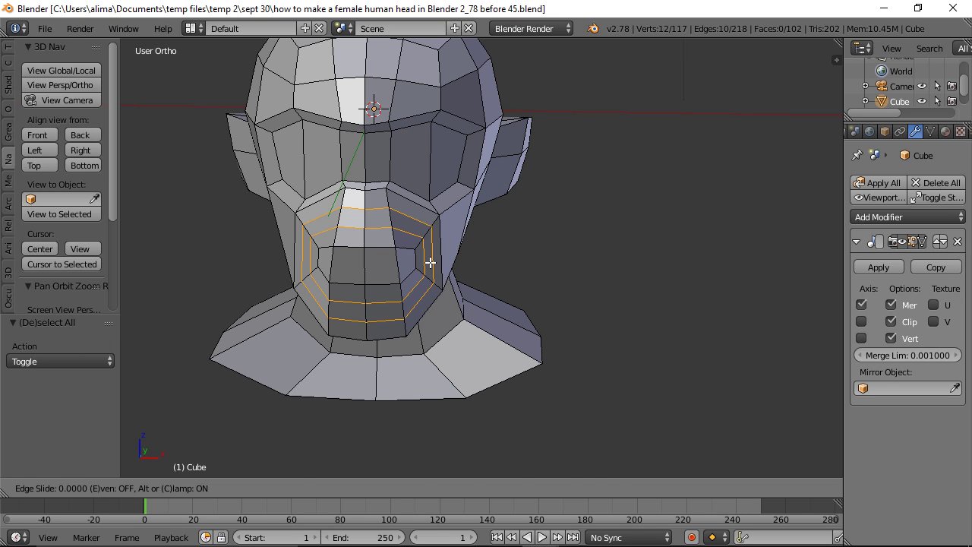
click(430, 262)
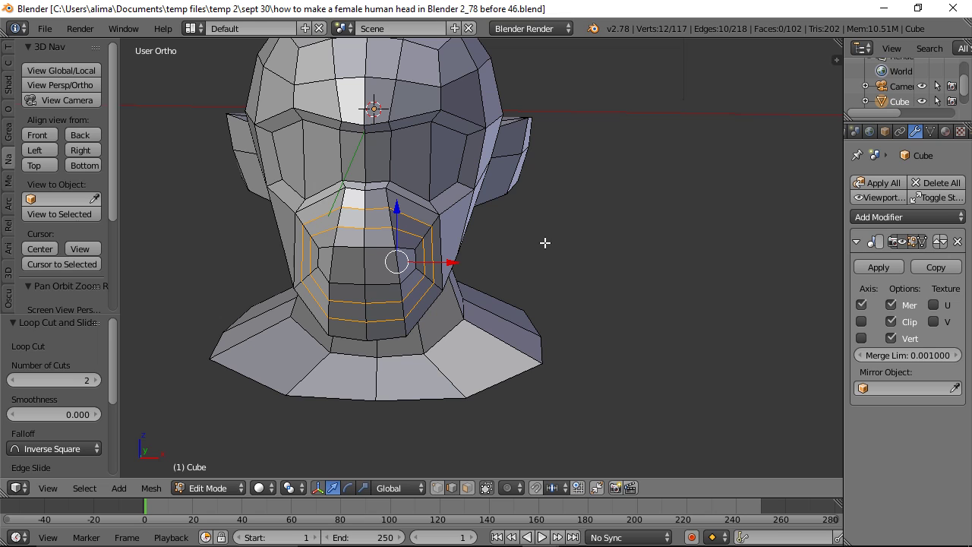
key(a)
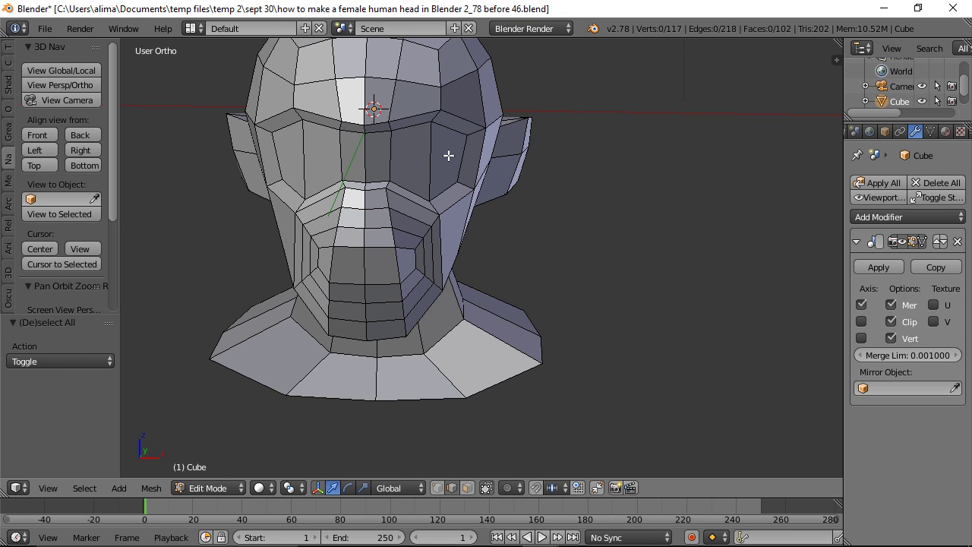
- Add one horizontal loop cut through the eye faces and ear without sliding it, and save the file as the version ending in 47
key(ctrl)
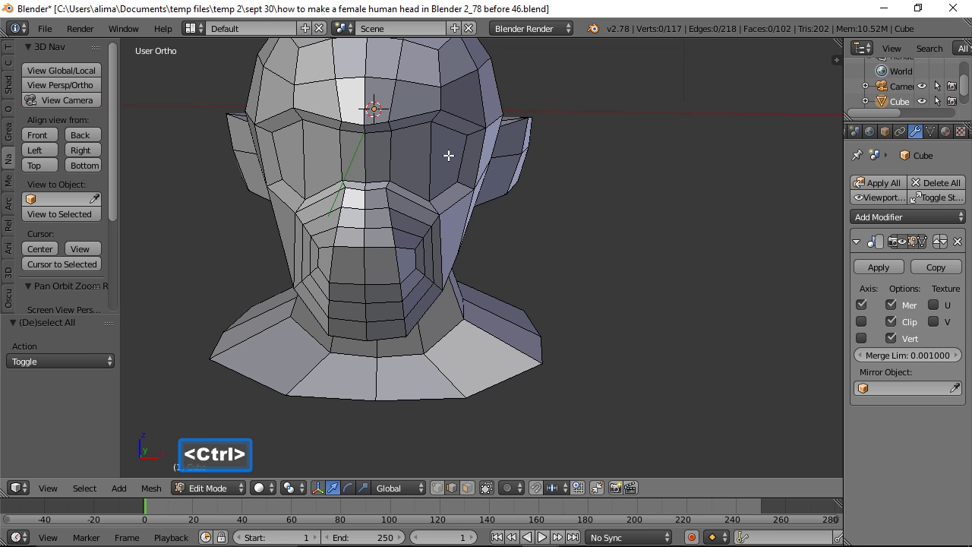
key(ctrl+r)
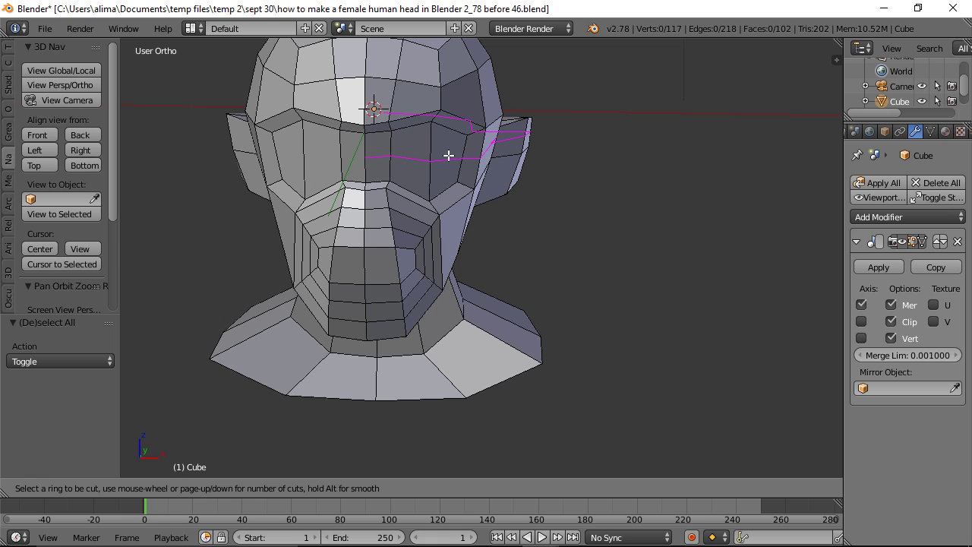
click(448, 155)
click(449, 155)
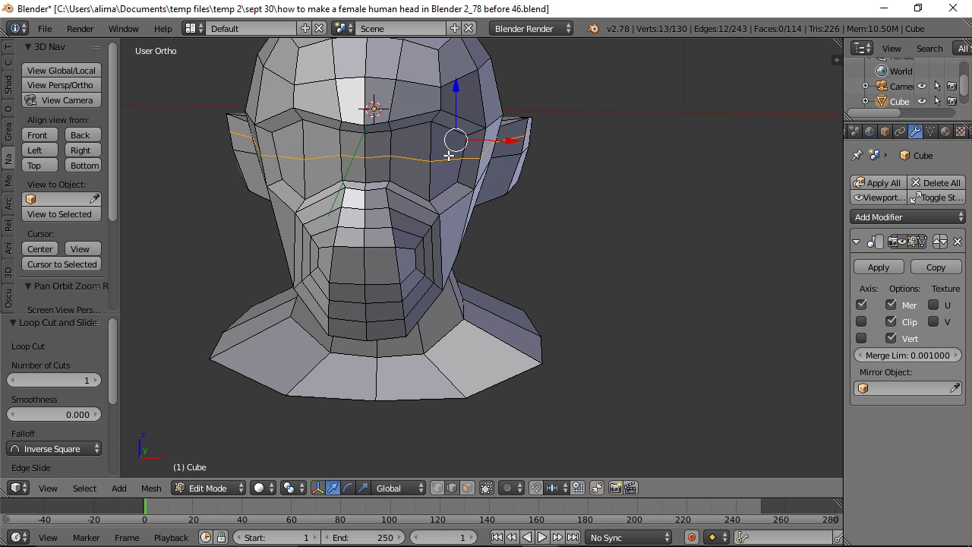
click(588, 157)
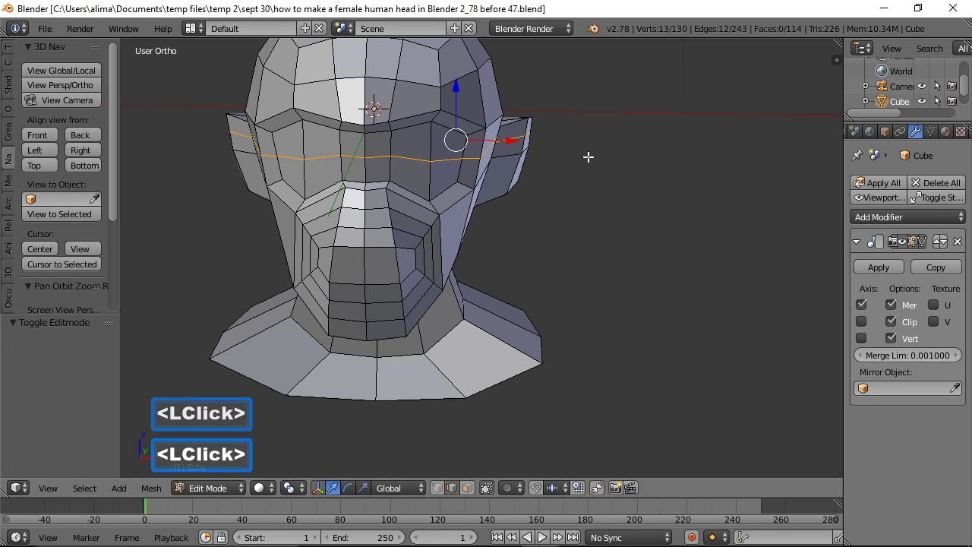
key(a)
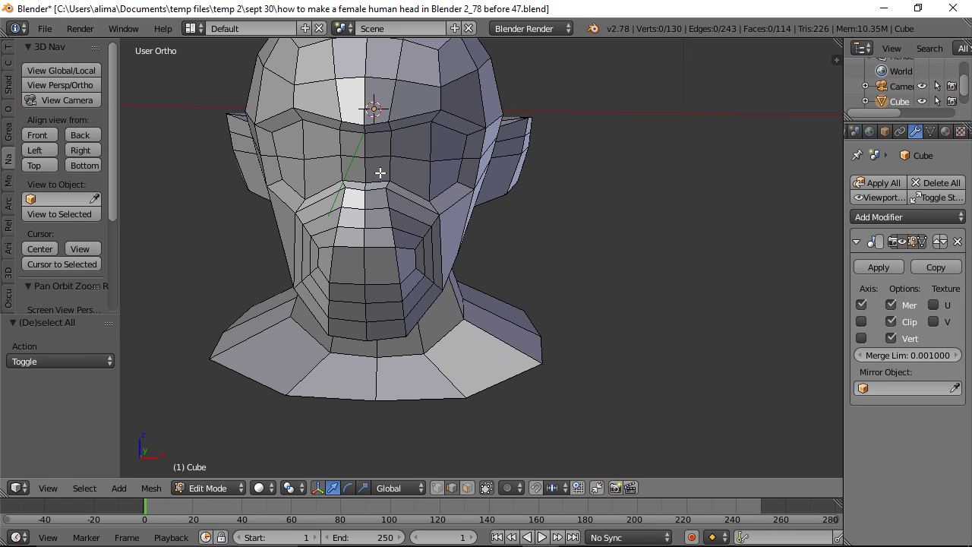
- In face select mode, select the four stacked faces beside the centre line from nose bridge to nose base, and save the version ending in 48
click(467, 488)
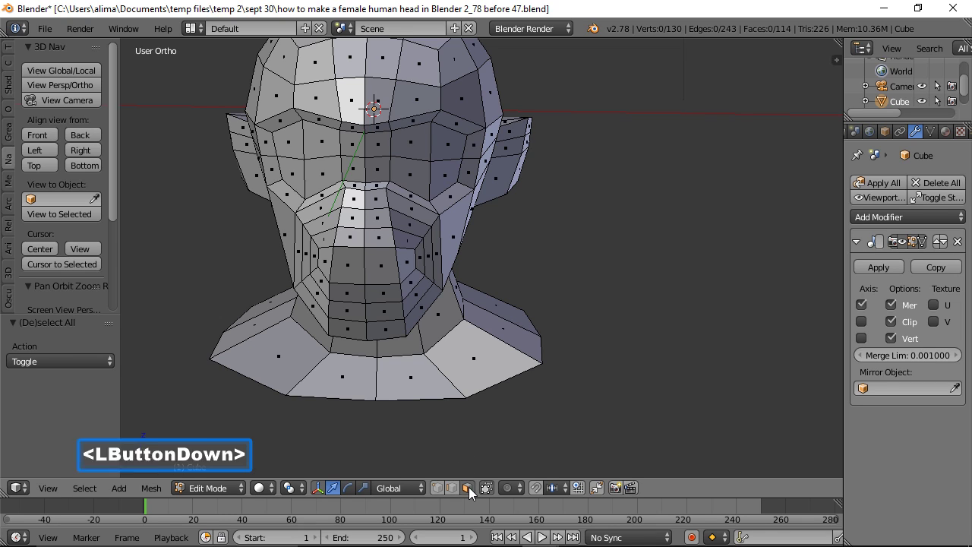
click(381, 176)
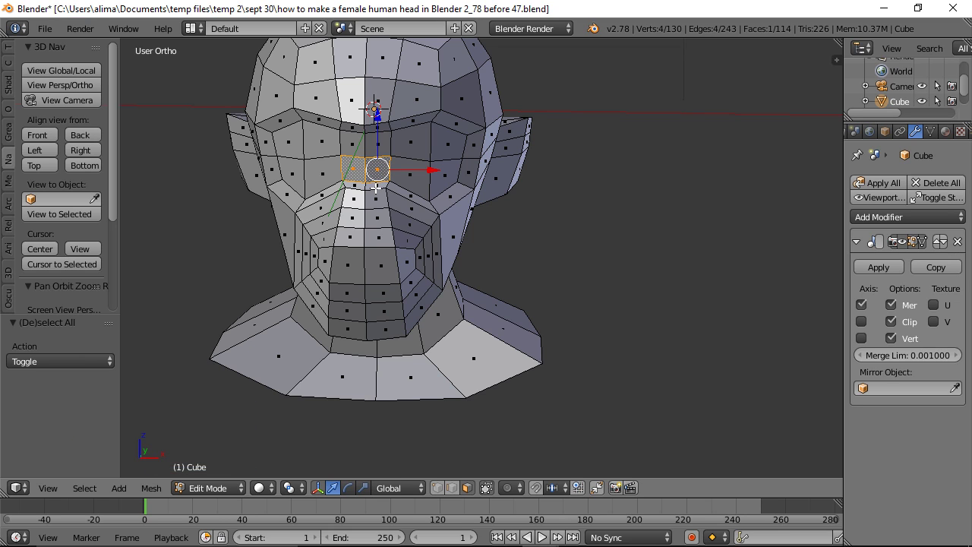
shift+click(375, 187)
shift+click(375, 200)
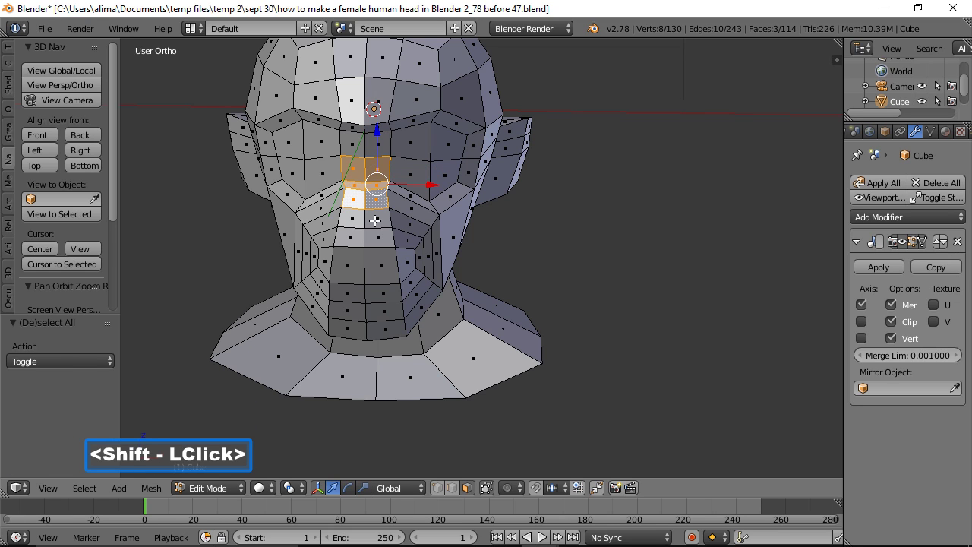
shift+click(375, 221)
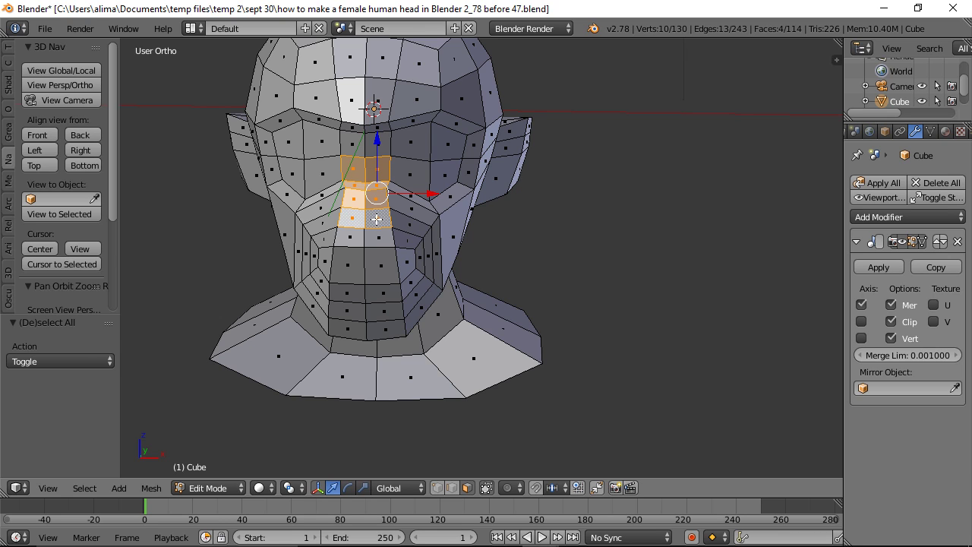
click(579, 10)
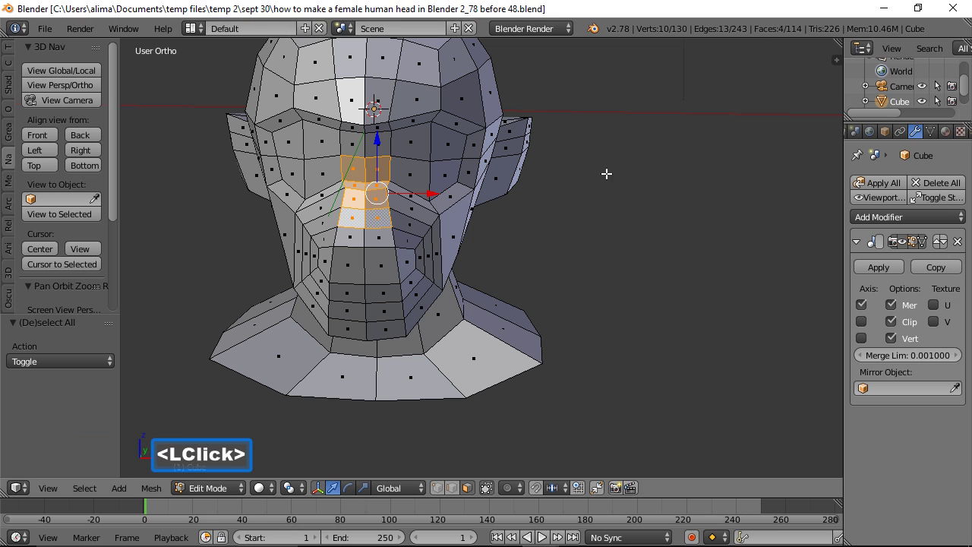
- Extrude the selected nose faces about -0.344 along Y, deselect everything, and save the file as the version ending in 49
middle_drag(609, 174, 513, 195)
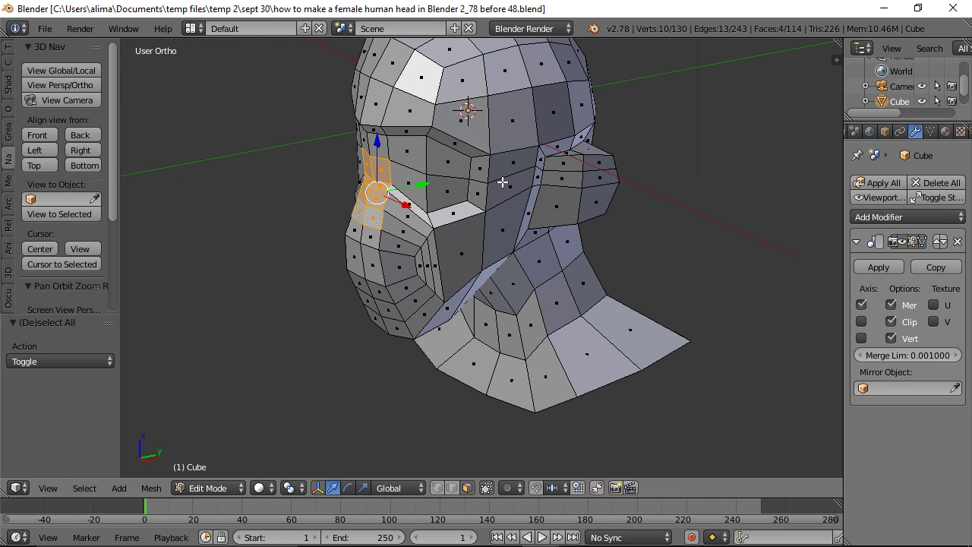
key(e)
key(y)
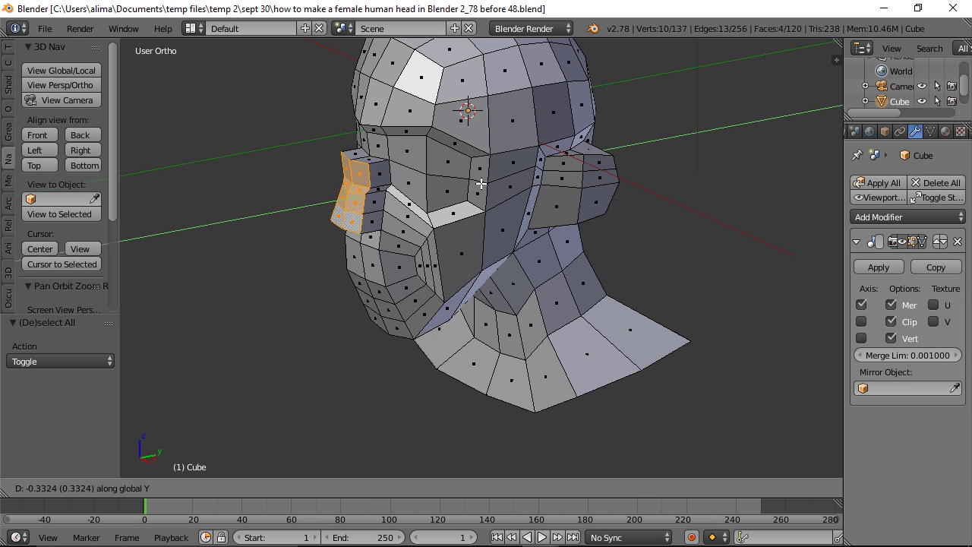
click(480, 183)
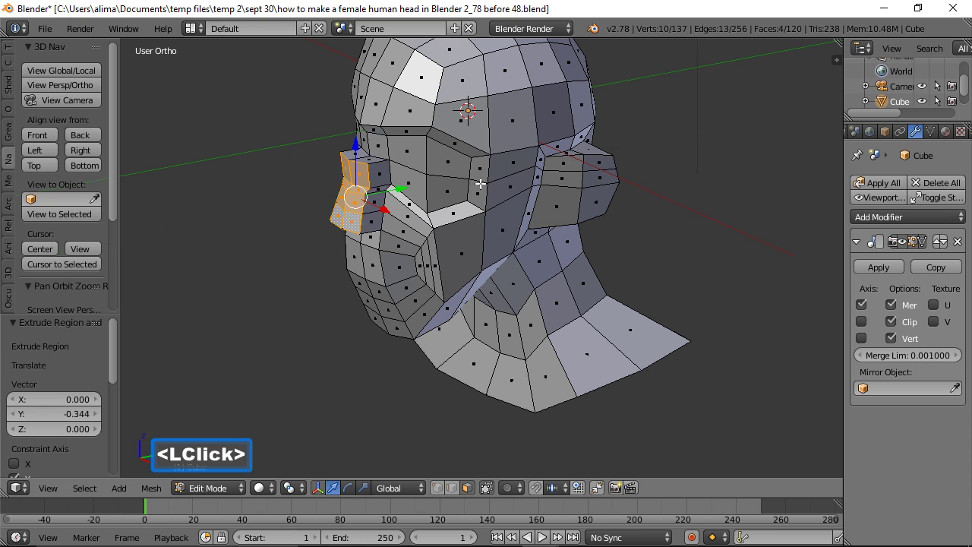
middle_drag(641, 210, 616, 197)
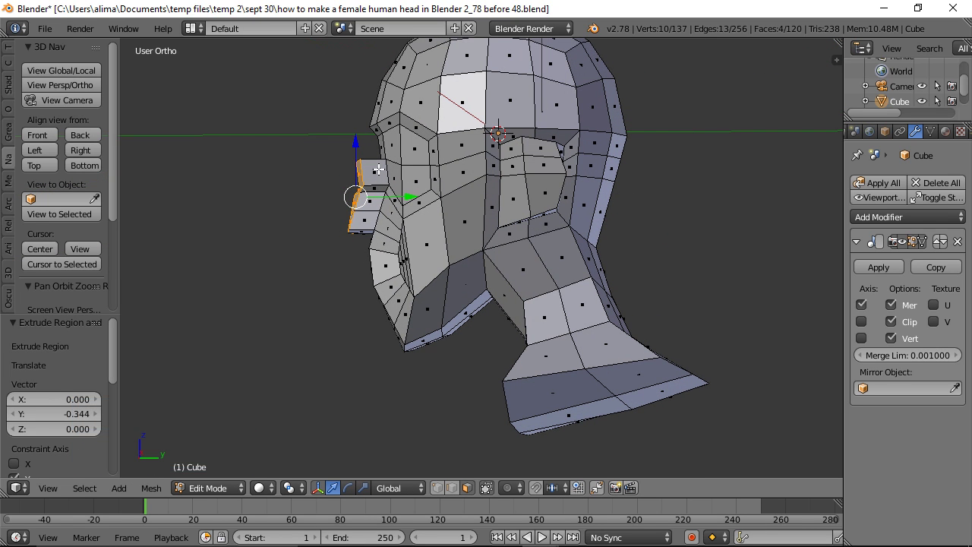
ctrl+middle_drag(407, 207, 445, 175)
shift+middle_drag(479, 147, 473, 230)
middle_drag(414, 196, 512, 237)
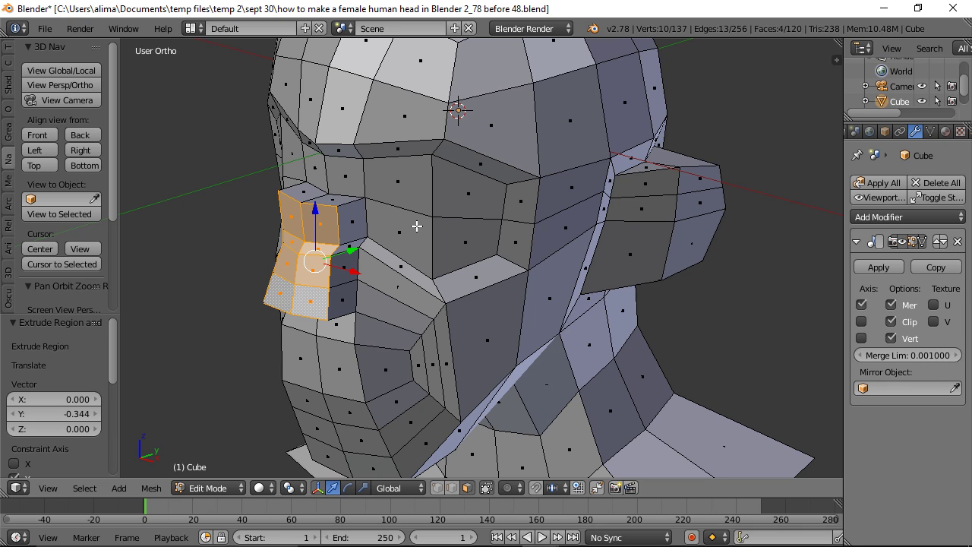
key(a)
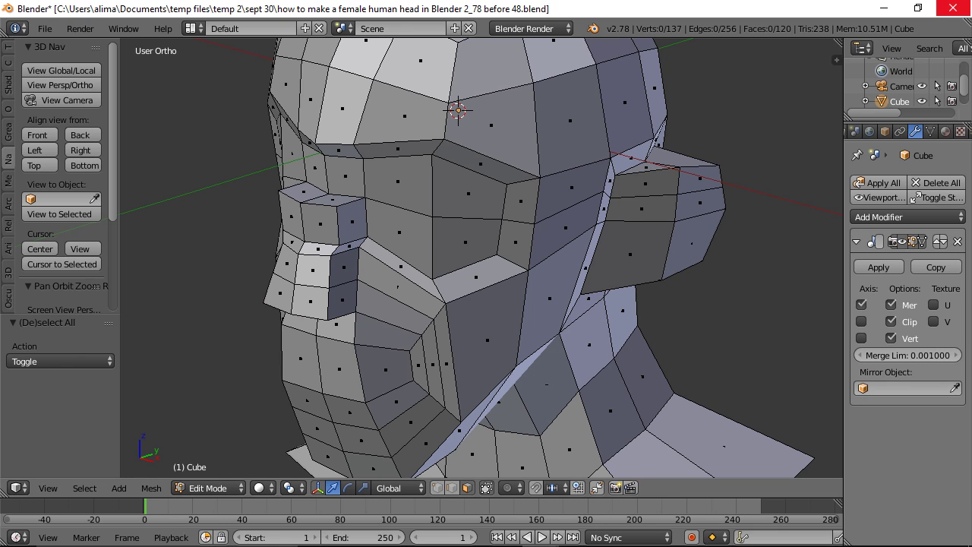
click(953, 7)
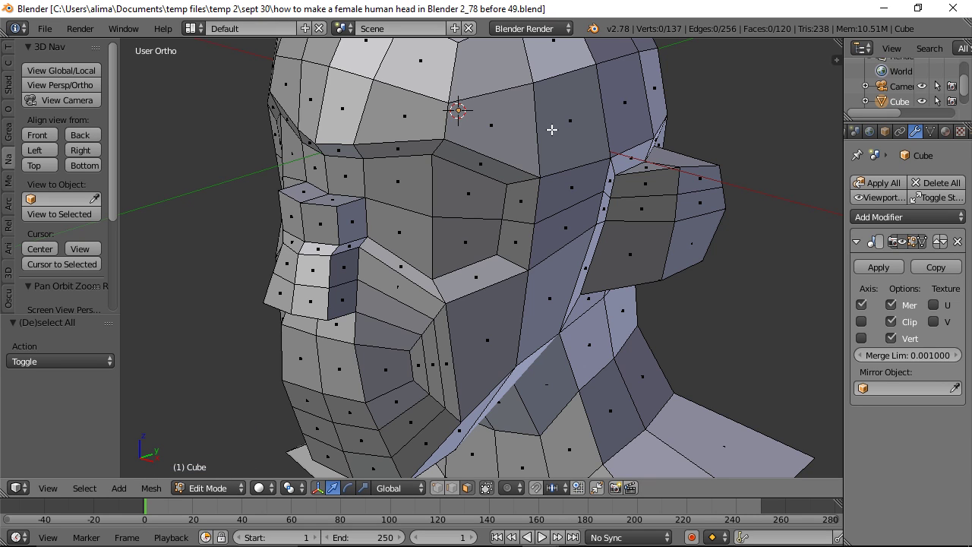
- In edge select mode, move the top front edge of the nose backward along Y and about -0.044 along Z
click(452, 488)
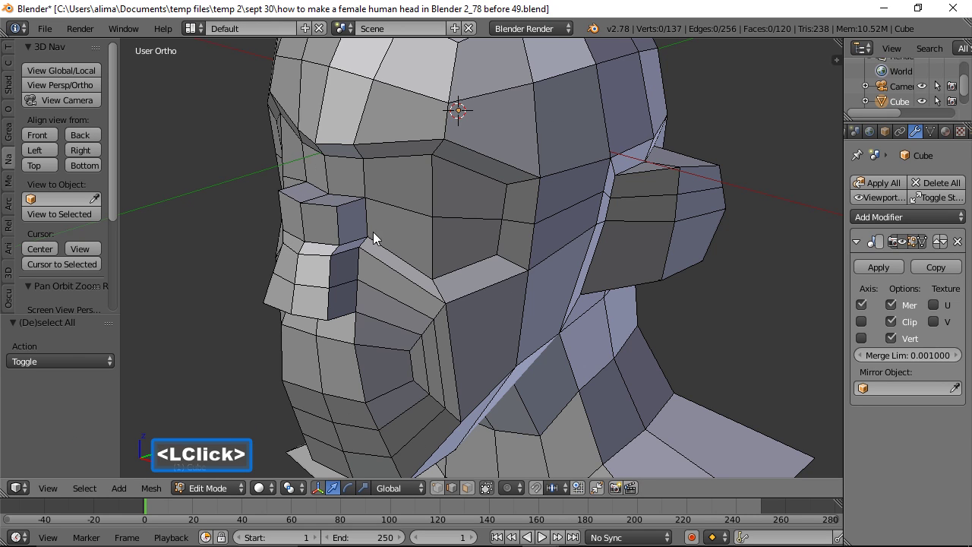
click(320, 199)
drag(355, 191, 372, 189)
middle_drag(464, 225, 378, 184)
drag(332, 140, 336, 146)
- Raise the second and third front edges of the nose, moving them backward along Y by about 0.076 and 0.025 respectively
click(320, 242)
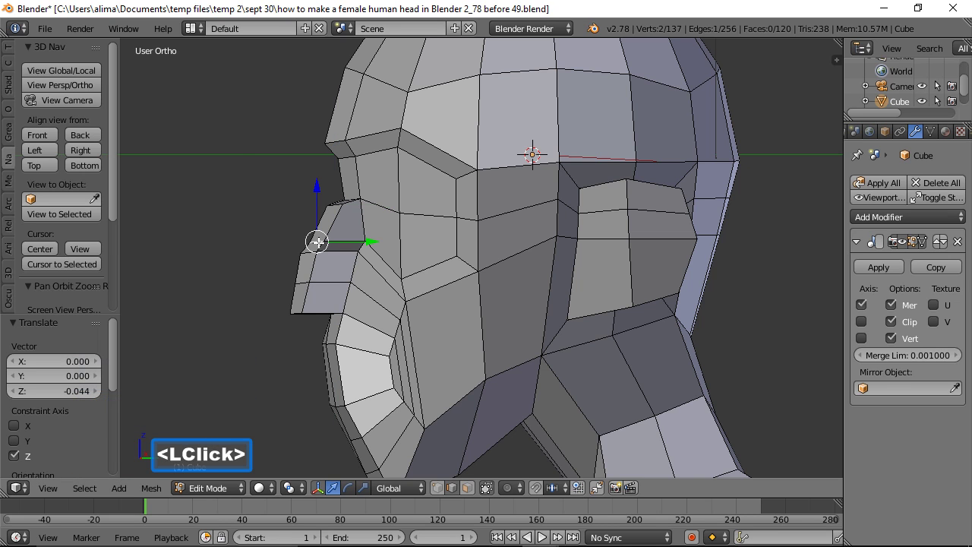
drag(319, 195, 322, 181)
drag(362, 218, 381, 226)
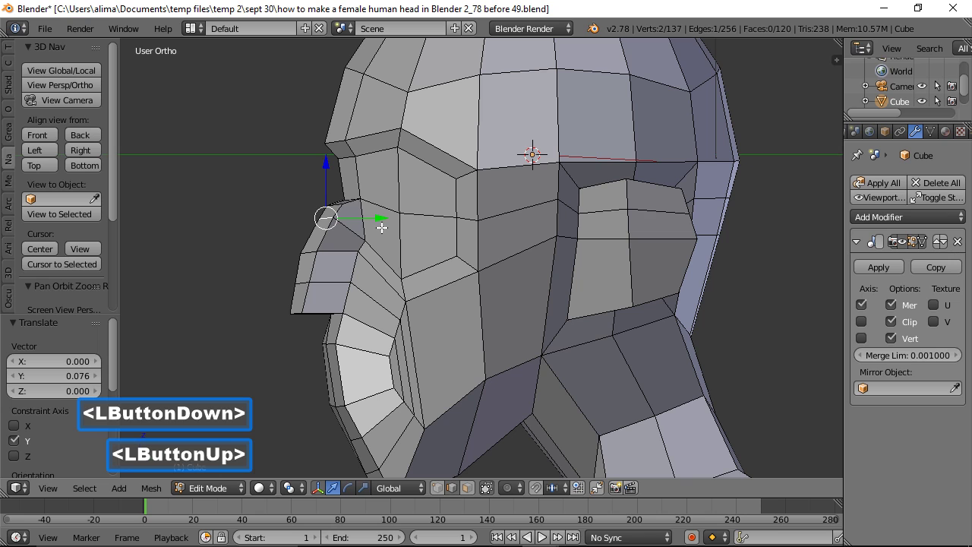
click(307, 253)
drag(312, 212, 310, 197)
drag(359, 238, 362, 237)
- Raise the fourth front nose edge about 0.245 and the bottom tip edge about 0.233 along Z, and move the tip edge forward along Y
click(299, 282)
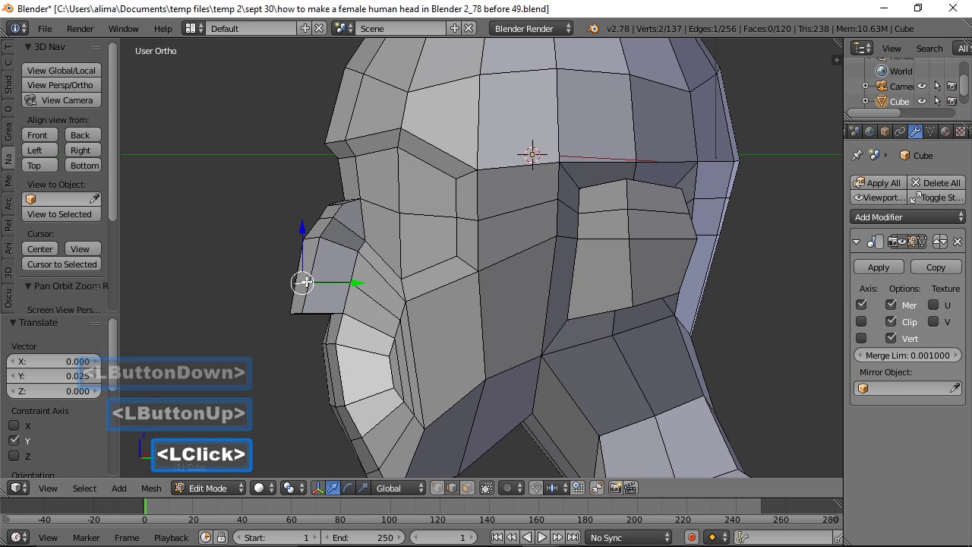
drag(302, 245, 298, 220)
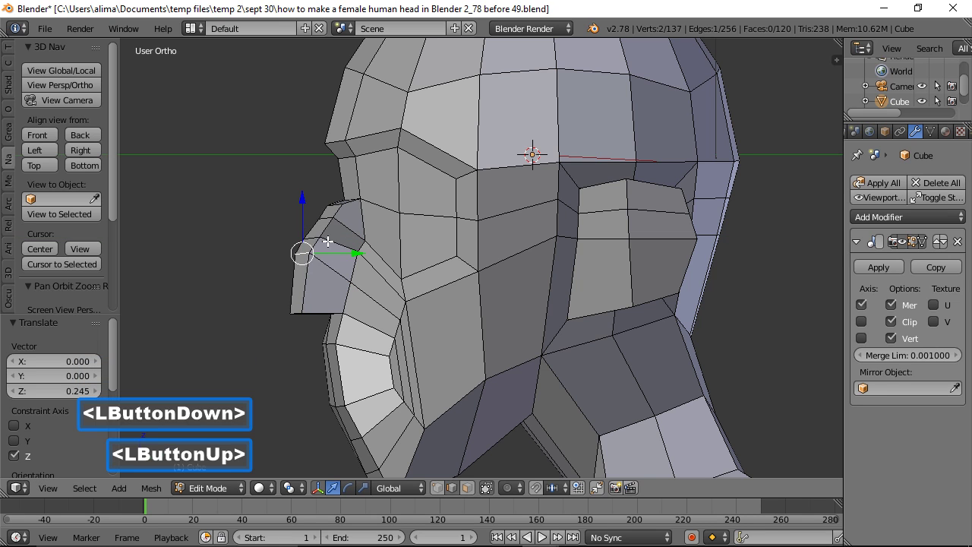
click(296, 311)
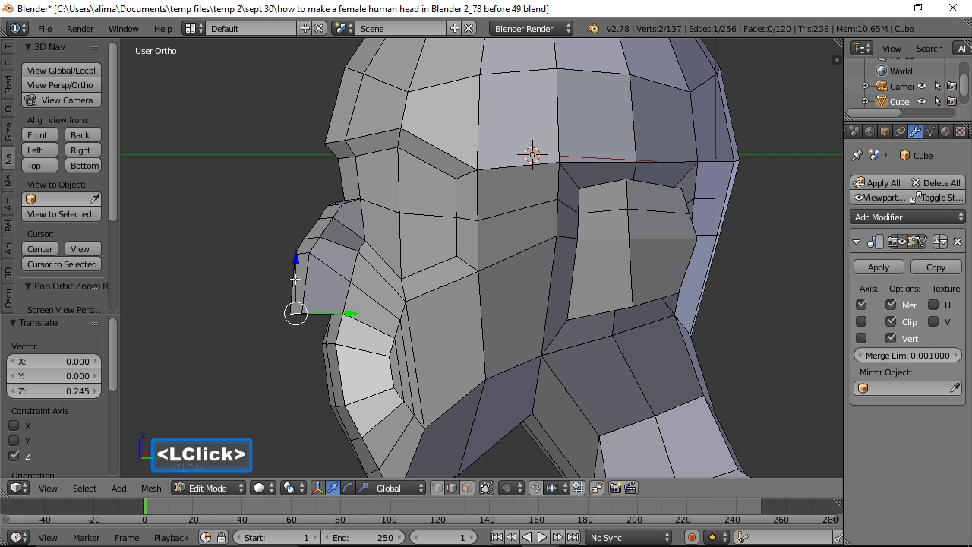
drag(294, 263, 294, 232)
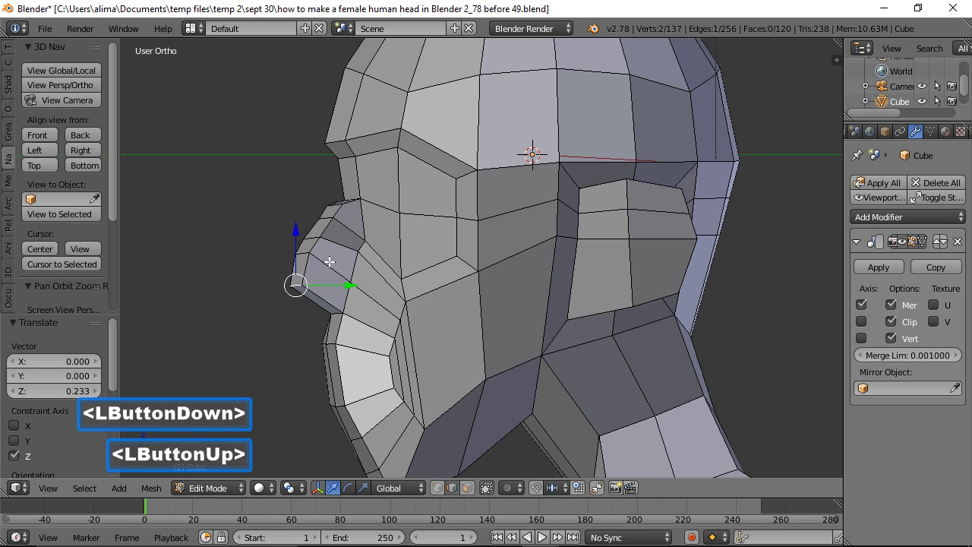
drag(348, 285, 359, 253)
- Select the third front edge from the top of the nose and move it about 0.038 backward along Y
click(304, 252)
click(327, 218)
click(314, 236)
drag(357, 241, 363, 242)
click(363, 242)
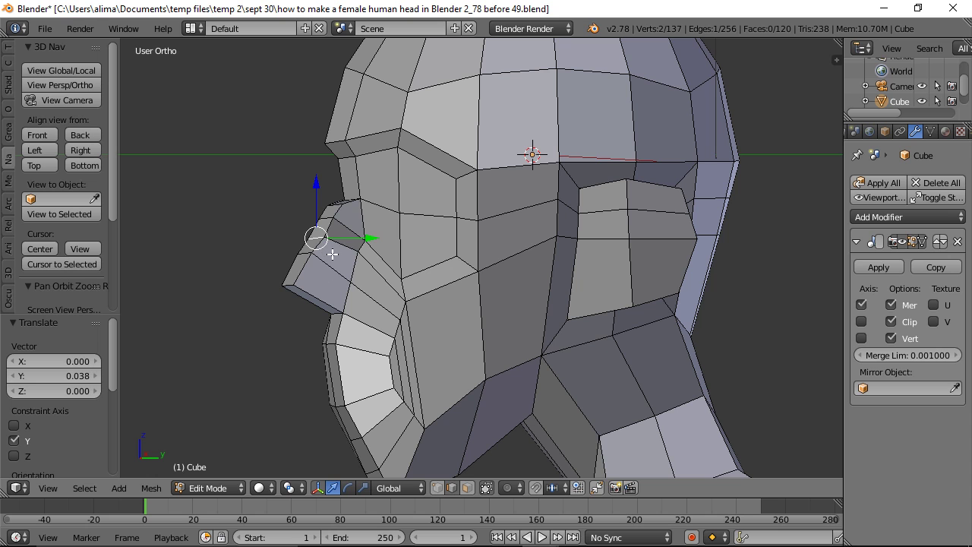
- Narrow the lower nose by moving its underside's side edge about -0.164 and the side edge above it about -0.083 along X
middle_drag(305, 268, 457, 283)
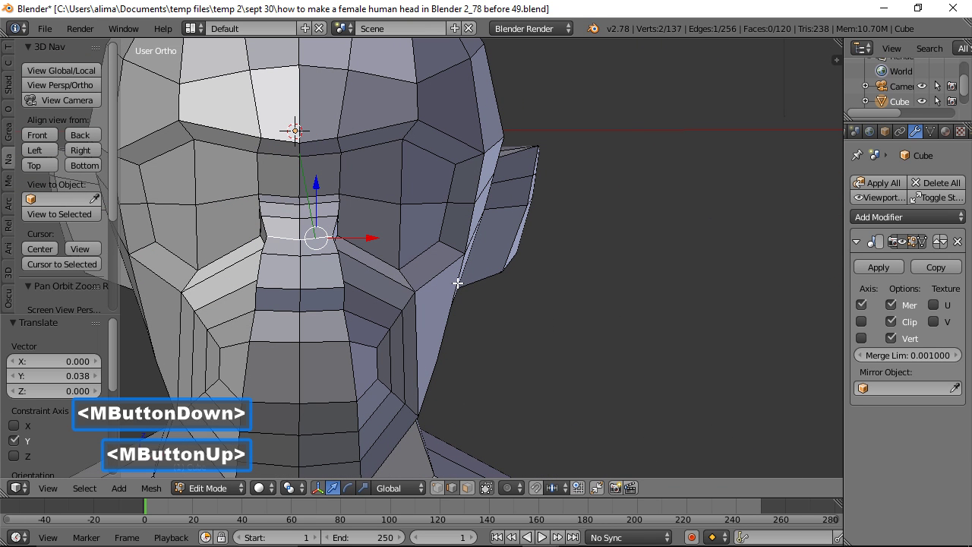
click(342, 301)
drag(396, 299, 375, 297)
middle_drag(416, 251, 372, 267)
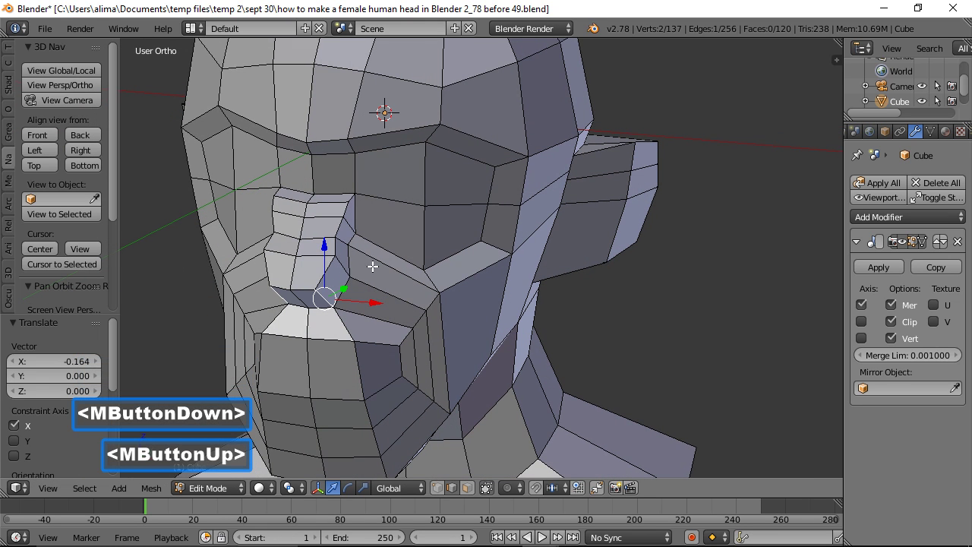
click(342, 264)
drag(389, 271, 385, 268)
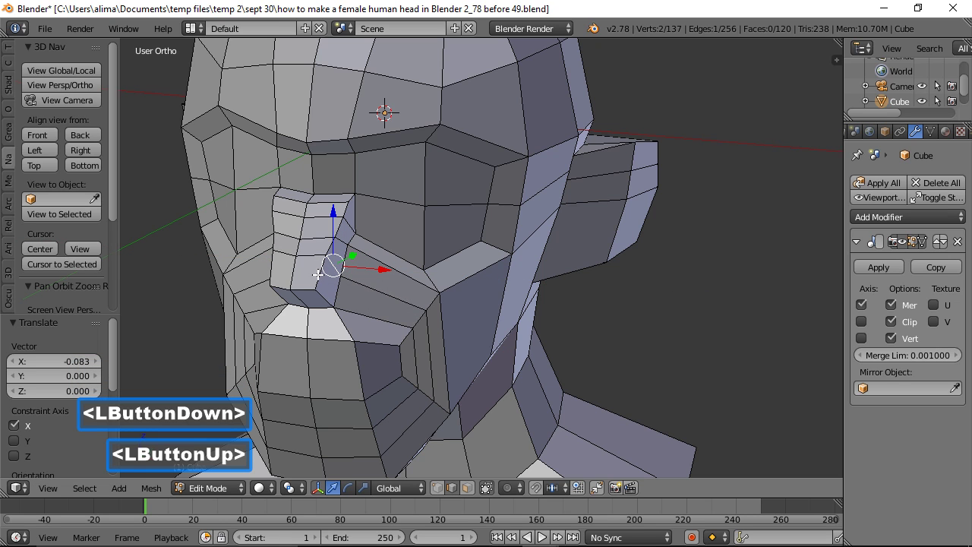
- With proportional editing at size 0.62, move the side edge at the top of the nose about -0.132 along X
middle_drag(458, 297, 492, 286)
click(345, 207)
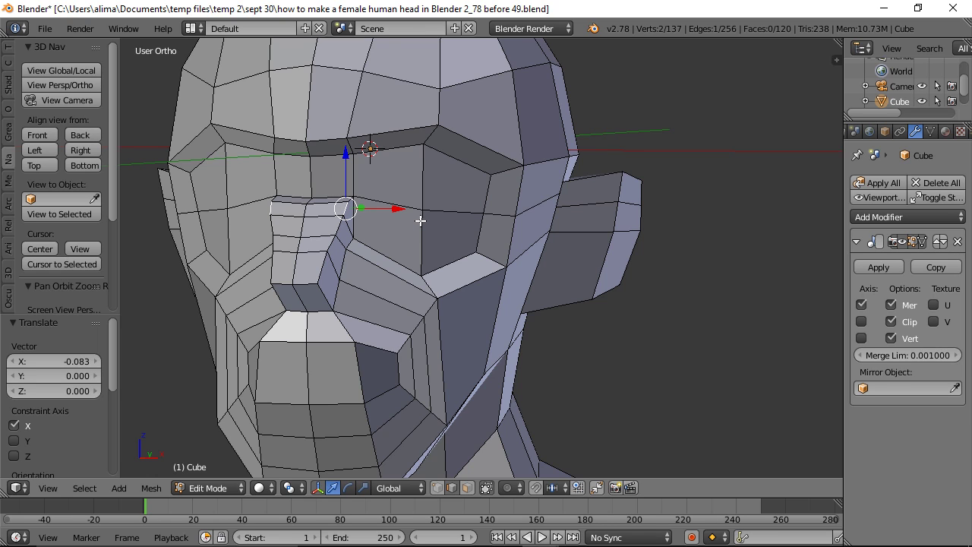
key(o)
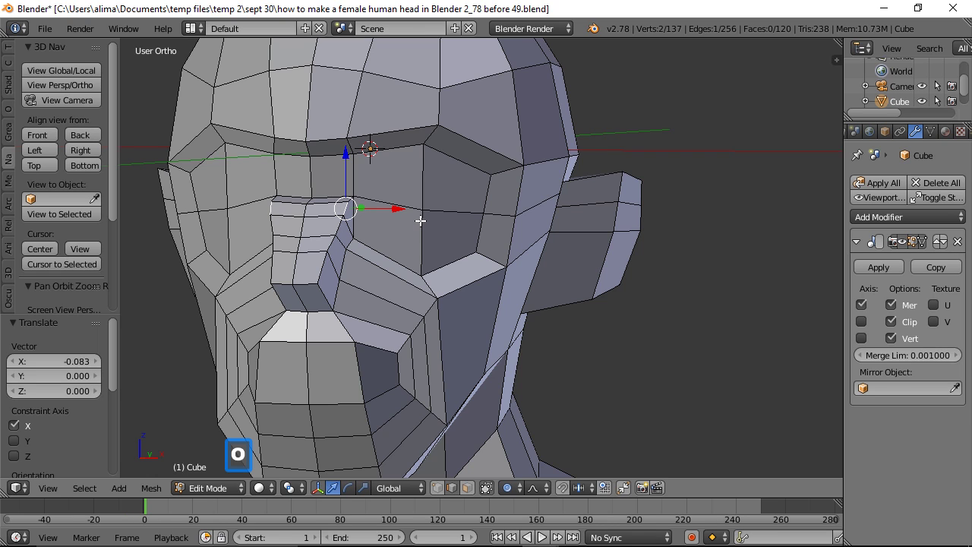
key(g)
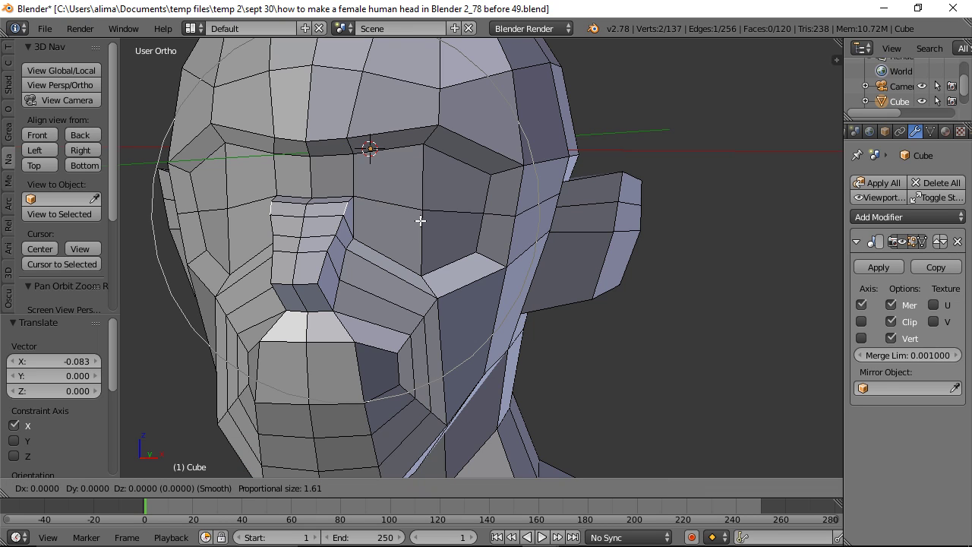
scroll(420, 220, up, 10)
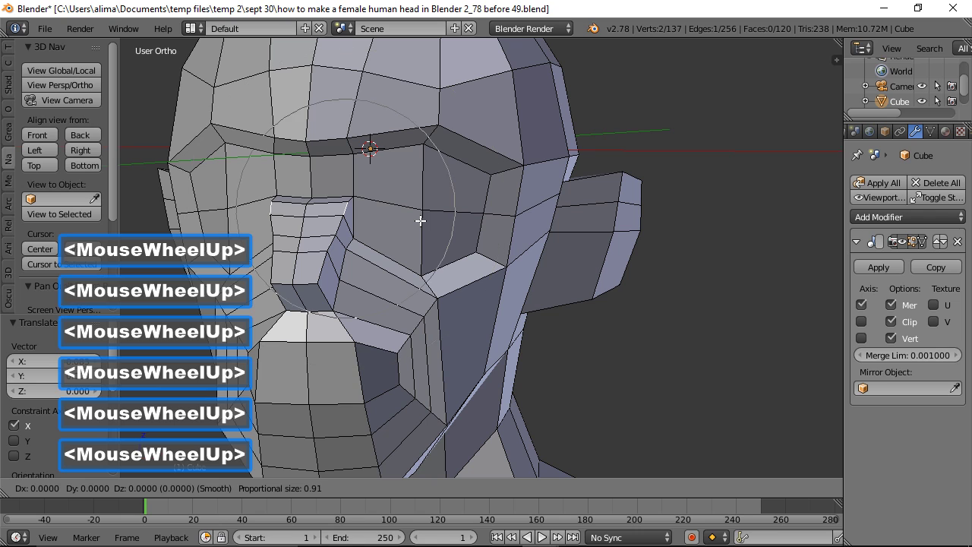
scroll(420, 220, up, 7)
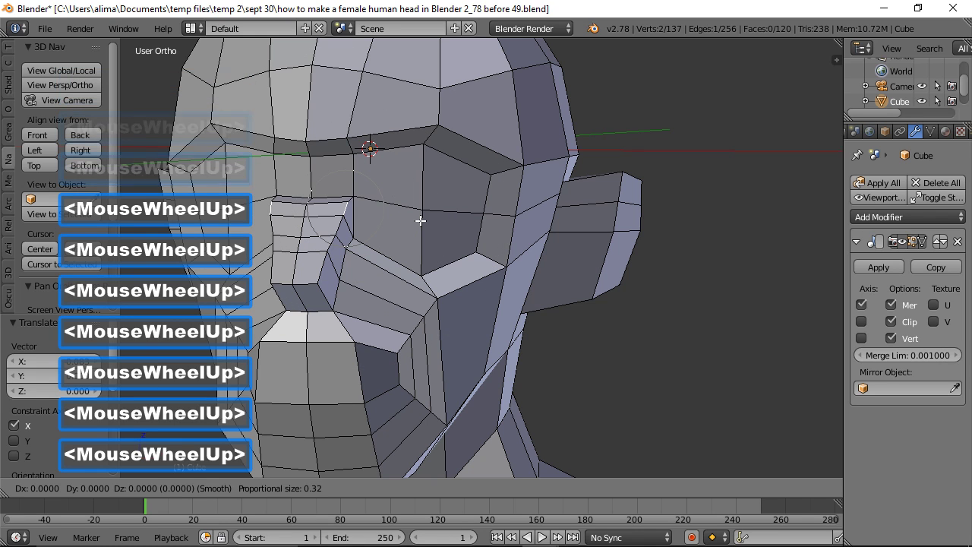
scroll(420, 221, up, 1)
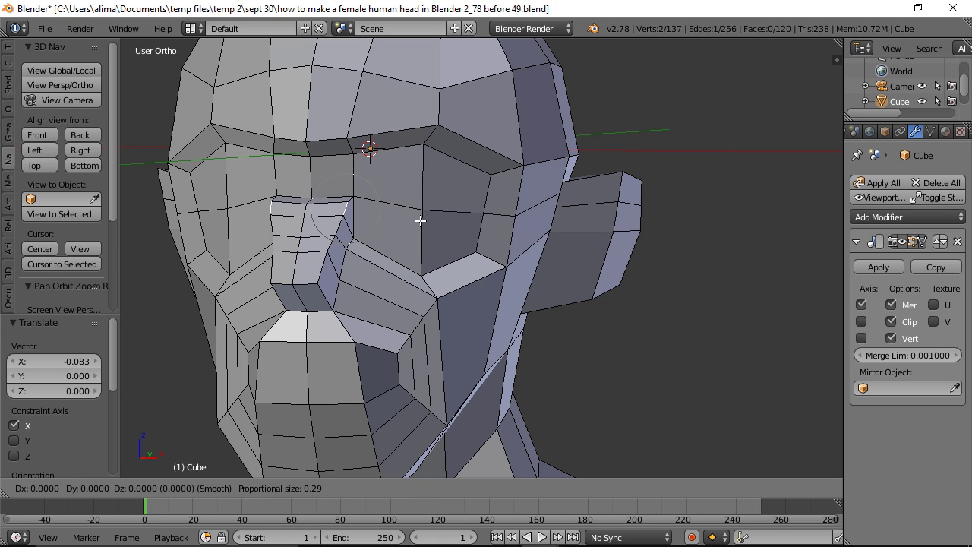
key(x)
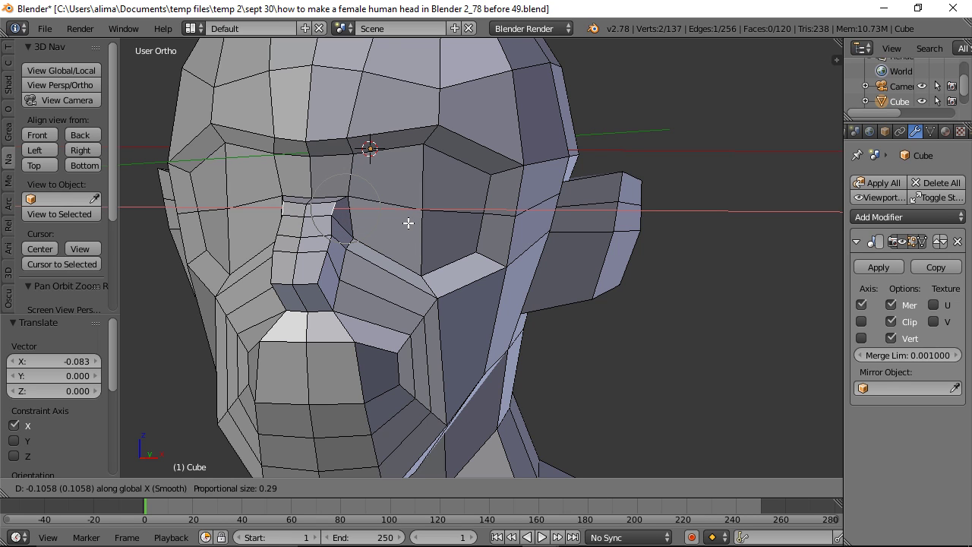
scroll(408, 222, down, 6)
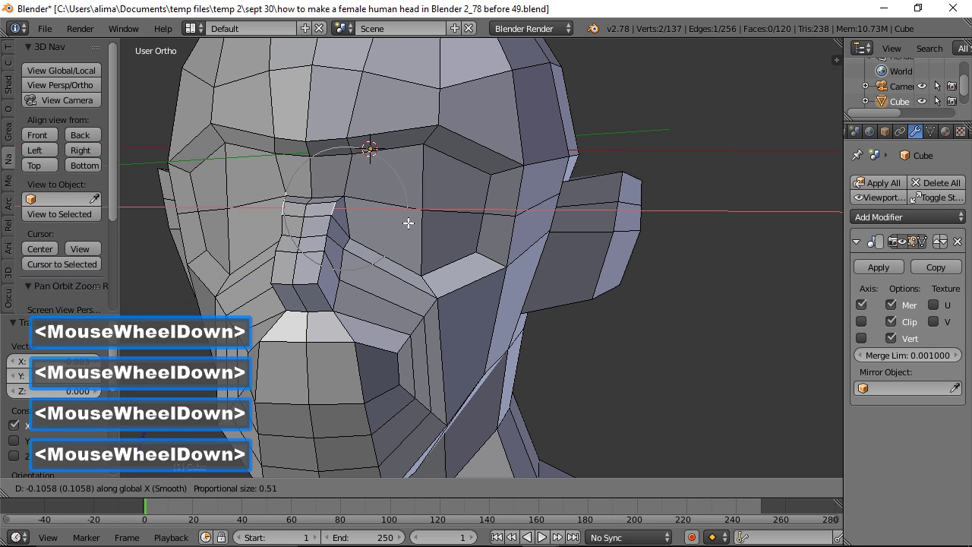
scroll(407, 222, down, 2)
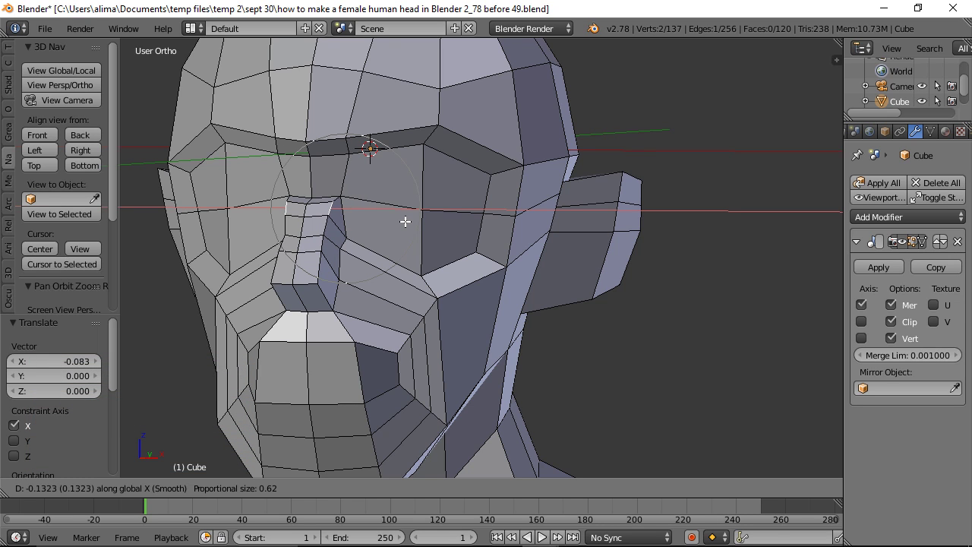
click(405, 221)
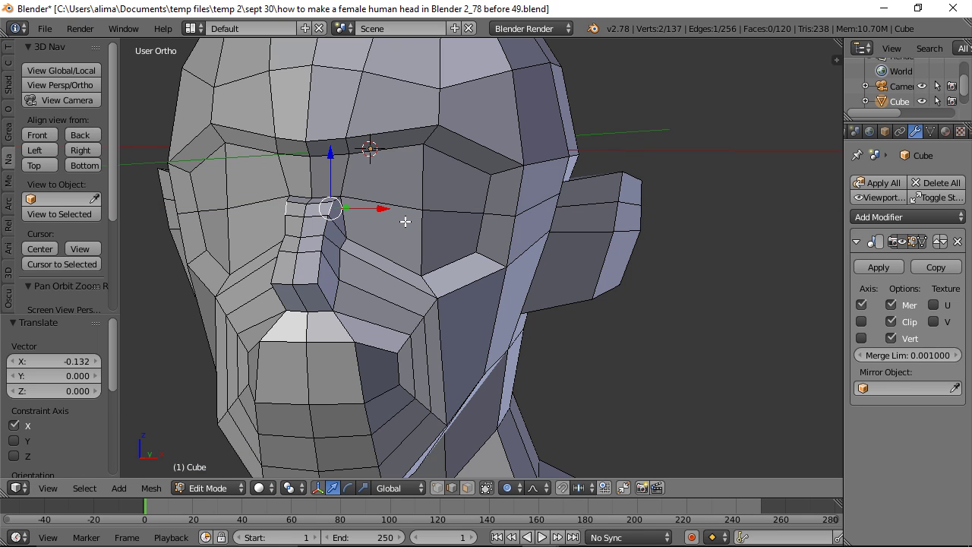
- Deselect everything, save the file as the version ending in 50, and switch to face select mode
key(a)
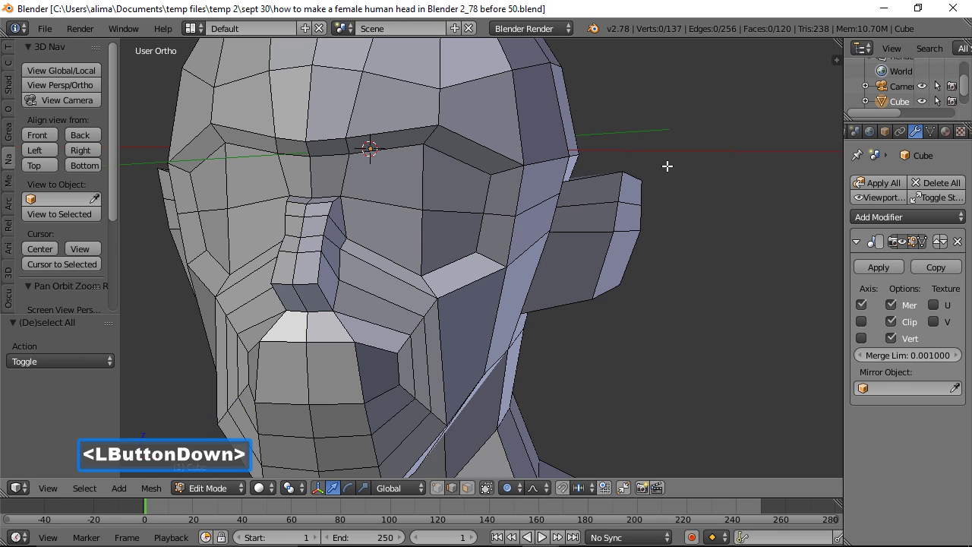
click(468, 487)
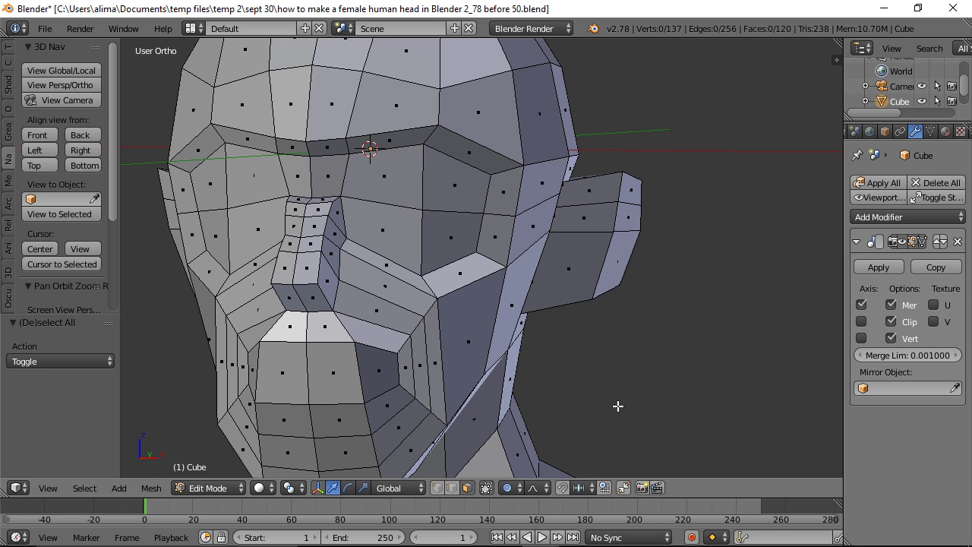
- With proportional editing turned off, extrude the side face of the lower nose about 0.219 along X
key(o)
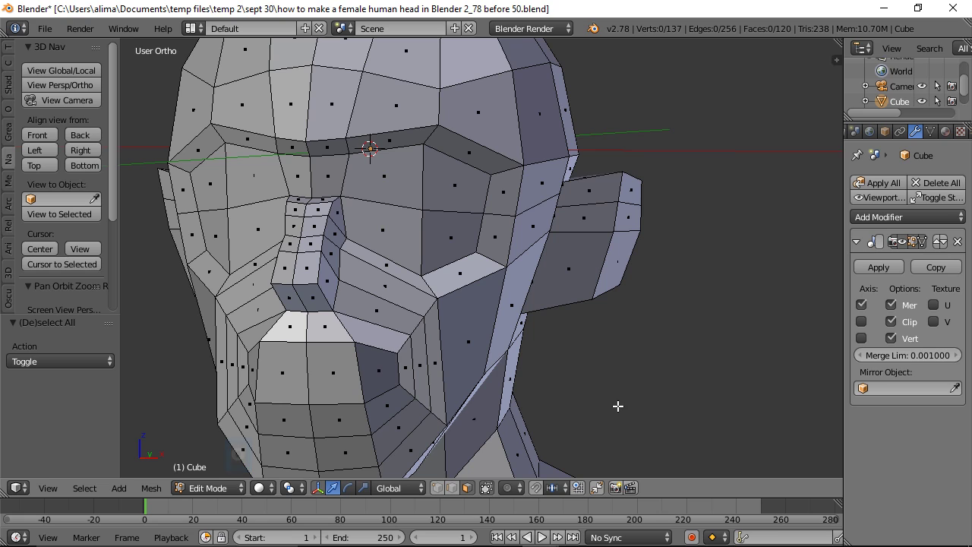
click(327, 284)
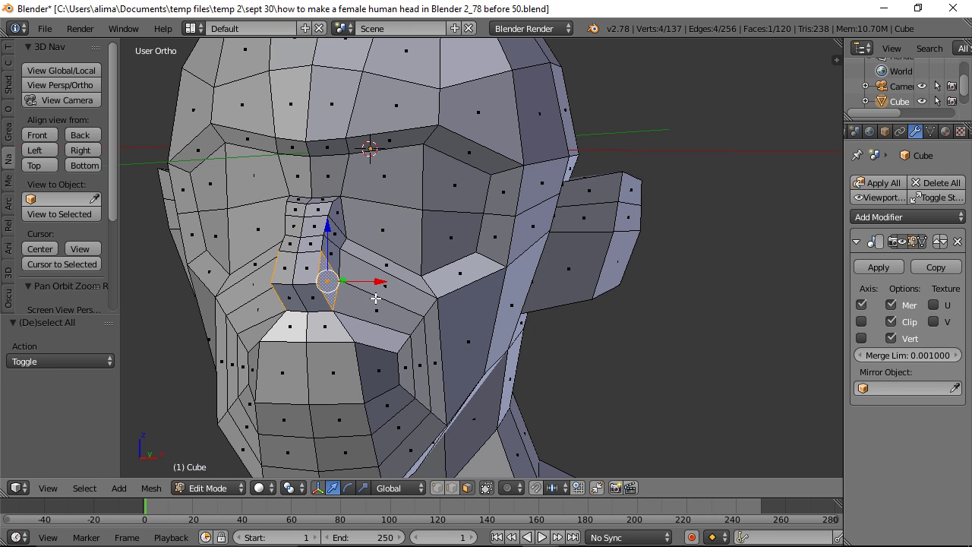
key(e)
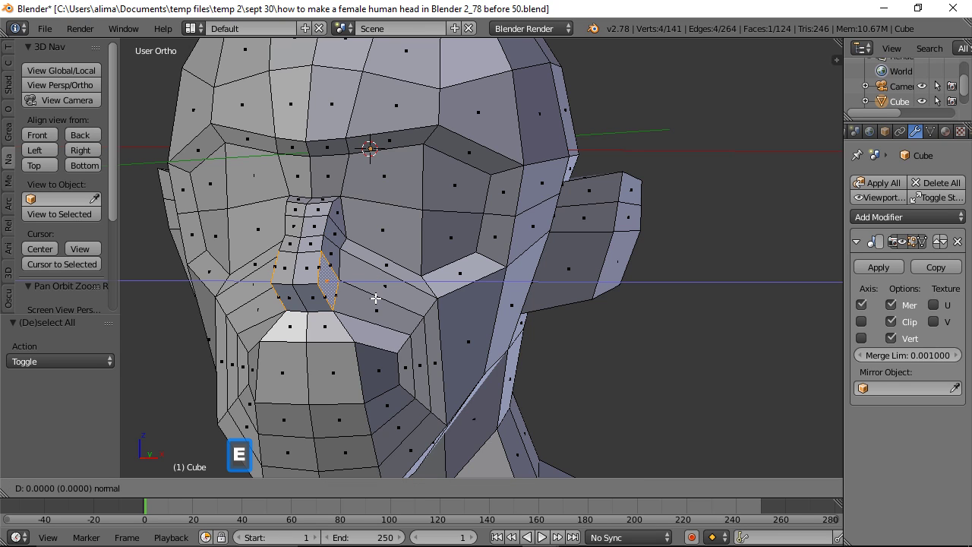
key(x)
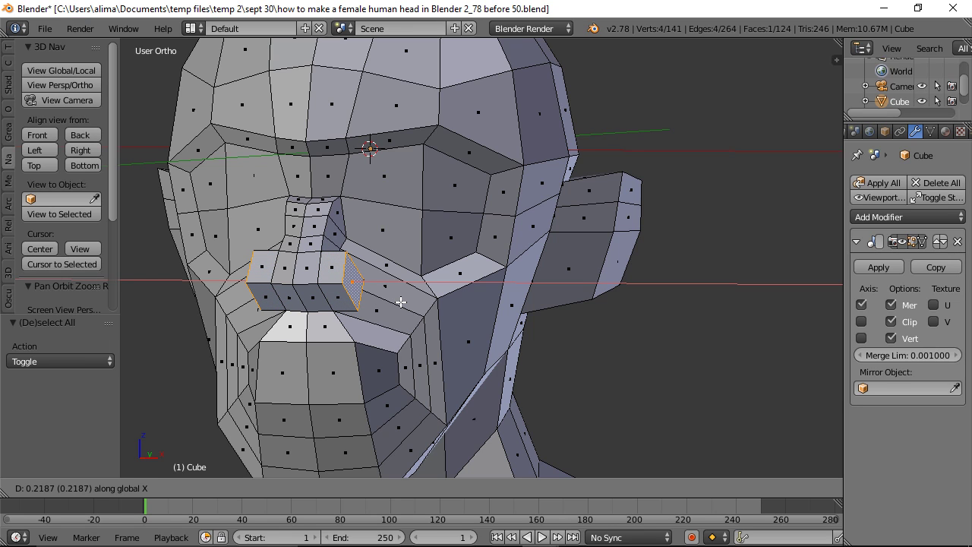
click(400, 302)
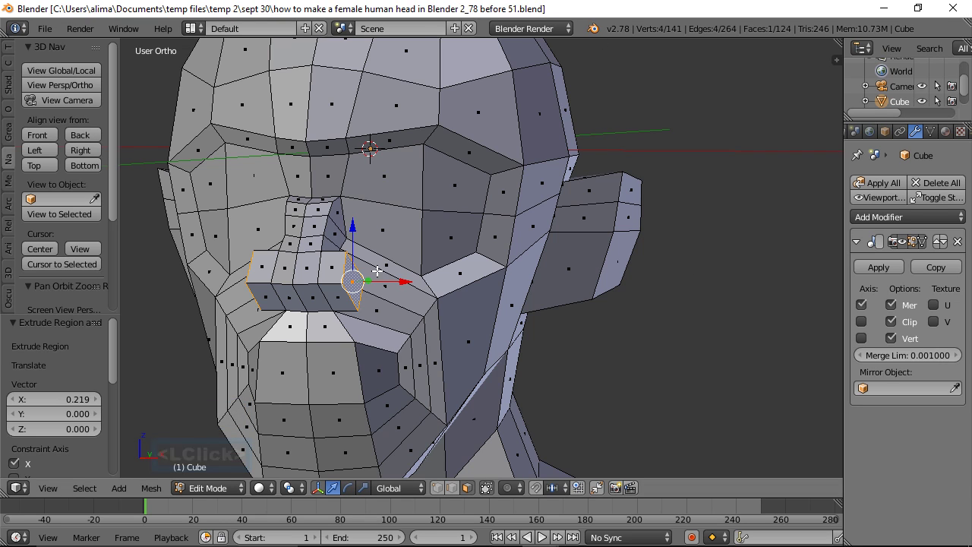
- Scale the extruded side face of the nose to about 0.445 and move it about 0.221 backward along Y
key(s)
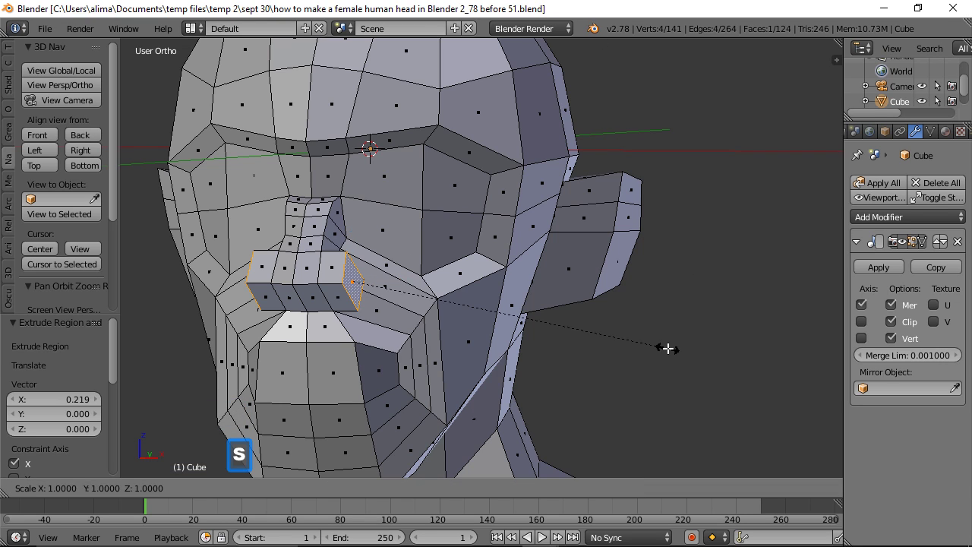
click(495, 310)
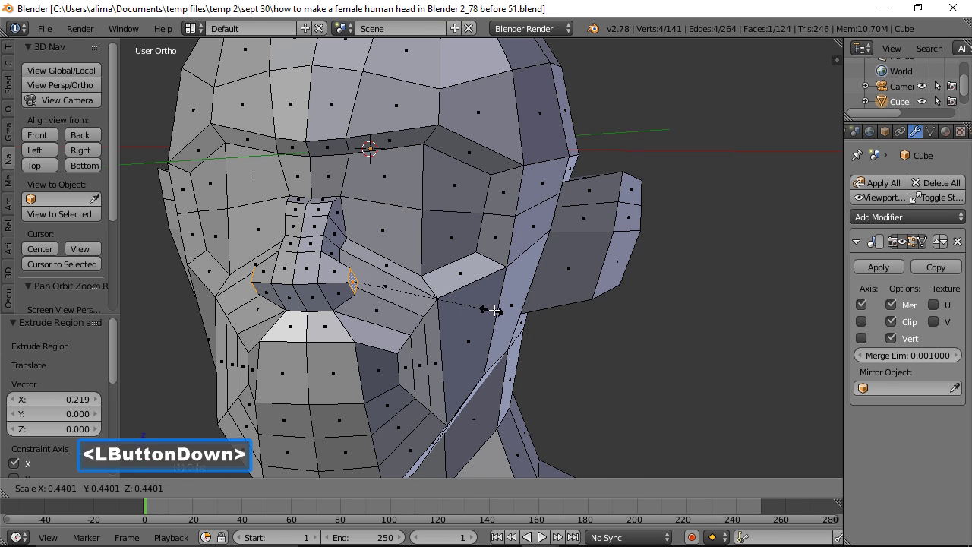
middle_drag(585, 257, 445, 261)
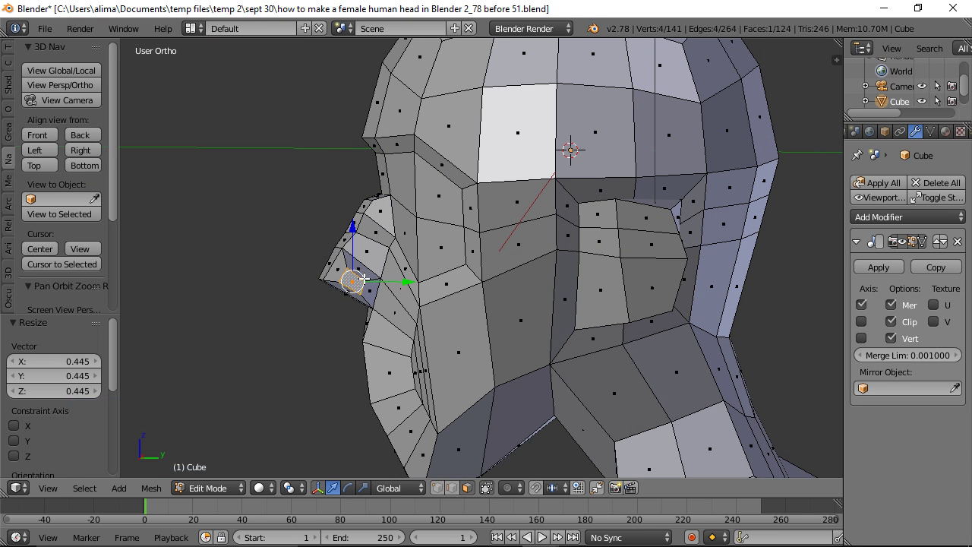
drag(406, 284, 433, 282)
- Nudge the nostril's side face slightly inward along X and down along Z, ending with -0.032, and save the deselected mesh as version 52
middle_drag(332, 333, 483, 332)
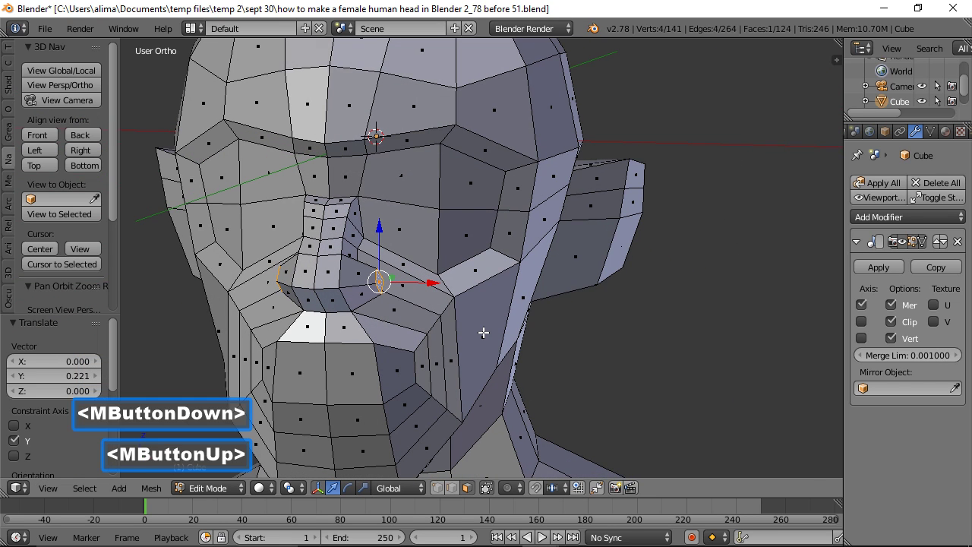
drag(379, 232, 378, 237)
middle_drag(378, 237, 524, 284)
drag(433, 289, 426, 289)
drag(373, 238, 374, 243)
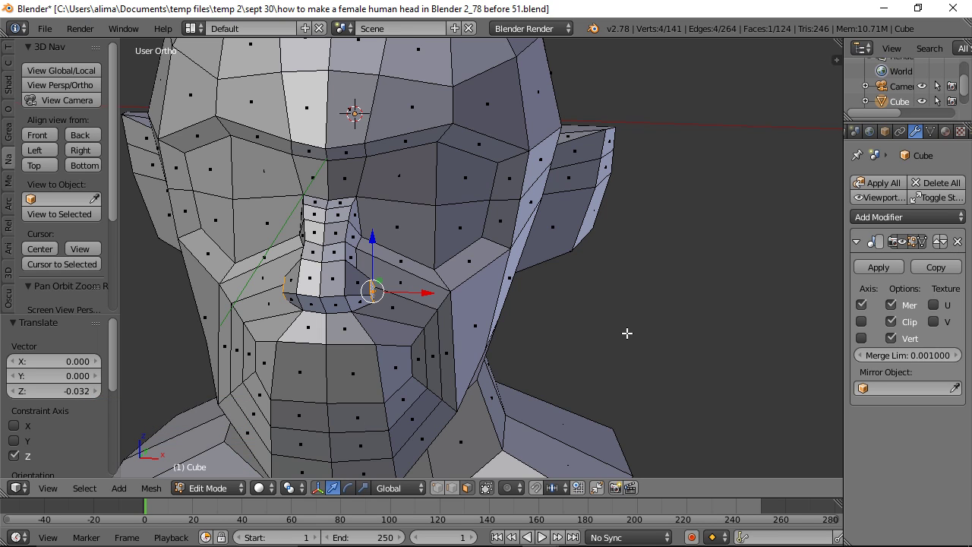
key(a)
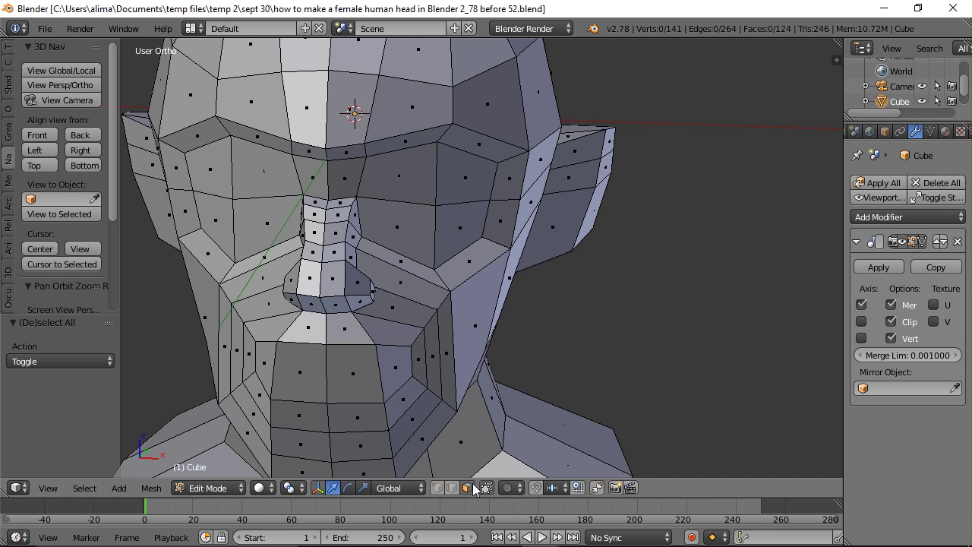
- Extrude the lowest front face of the nose about 0.192 along its normal and save the file as the version ending in 53
middle_drag(641, 291, 569, 298)
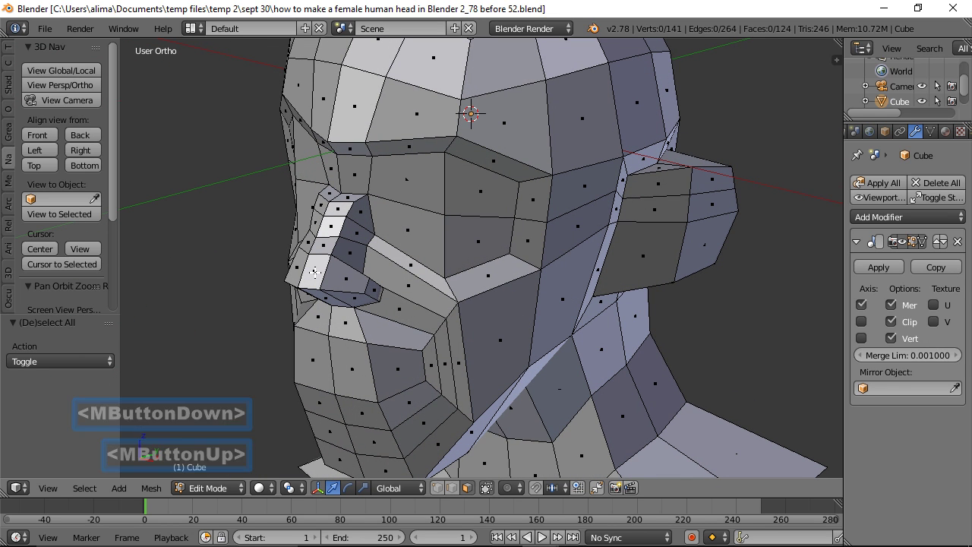
click(314, 271)
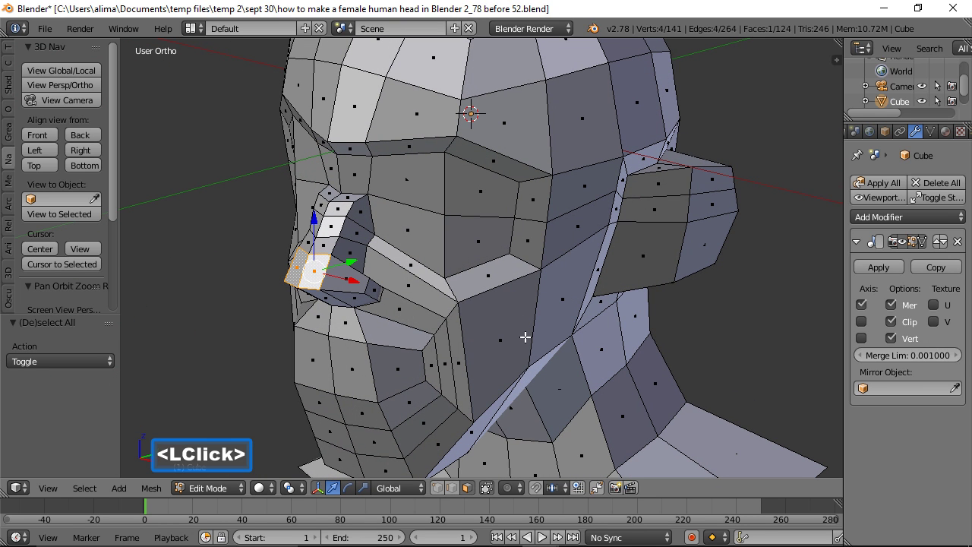
key(e)
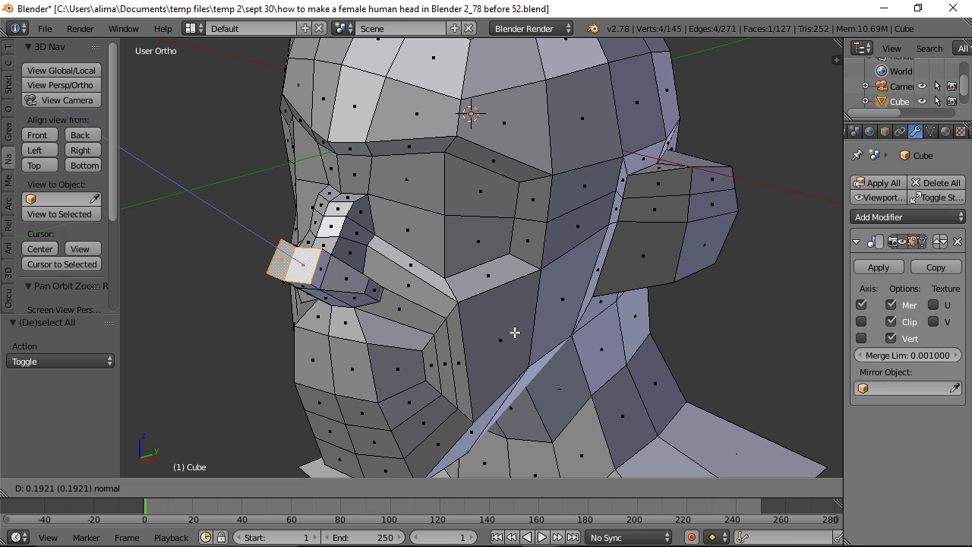
click(514, 332)
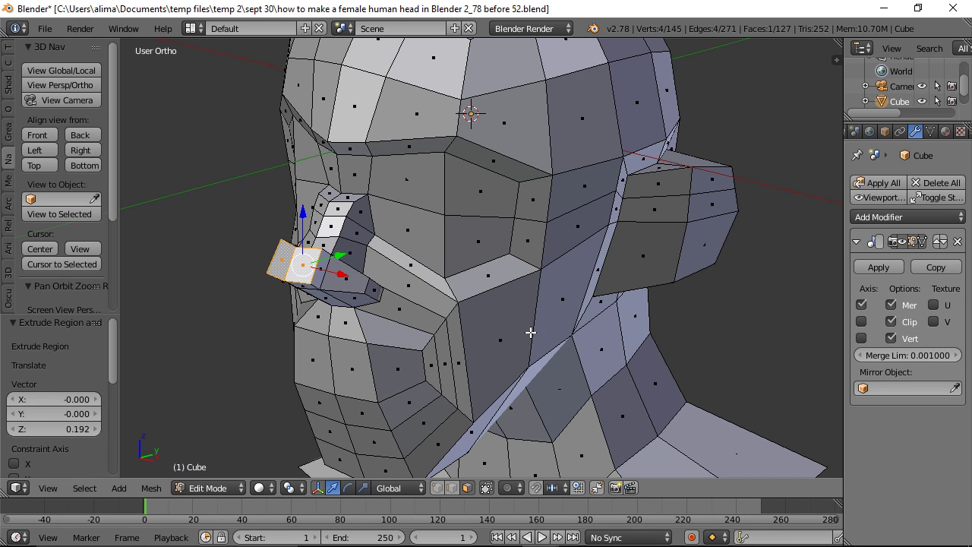
click(888, 199)
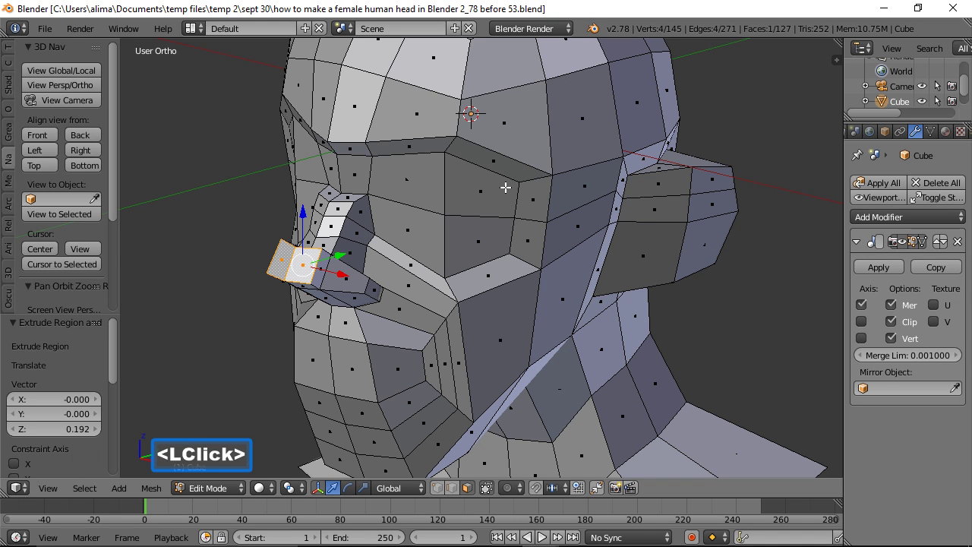
- Scale the extruded nose tip face to about 0.440 and move it about -0.044 along X
middle_drag(471, 216, 524, 187)
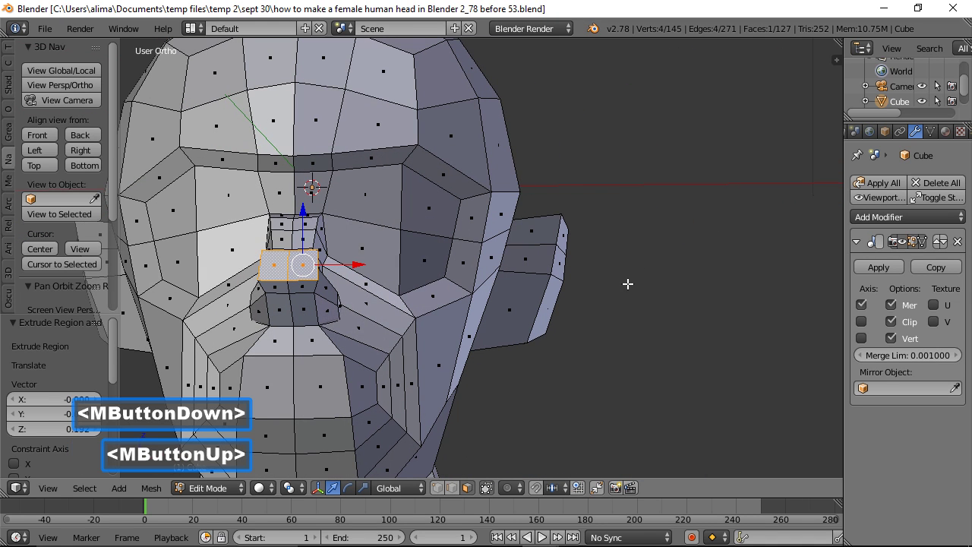
key(s)
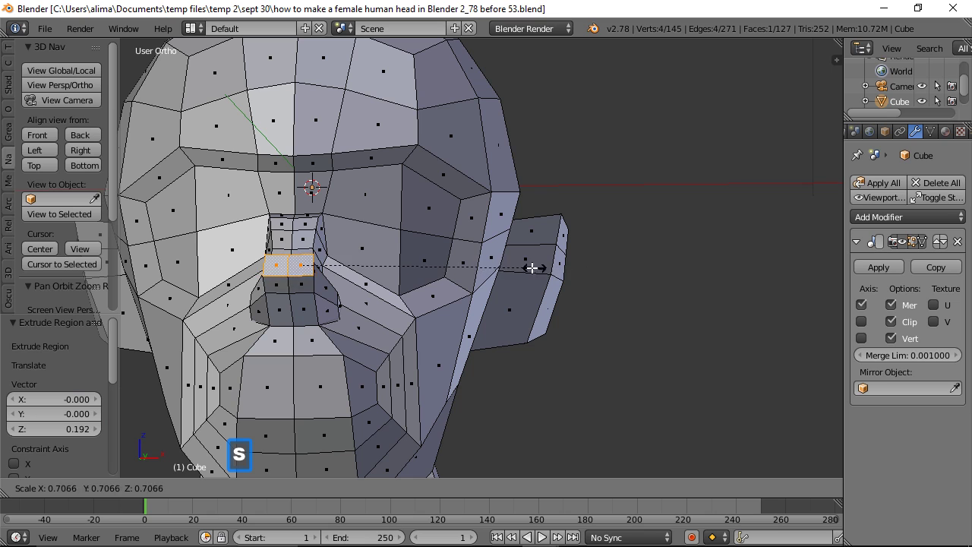
click(446, 266)
middle_drag(446, 266, 471, 230)
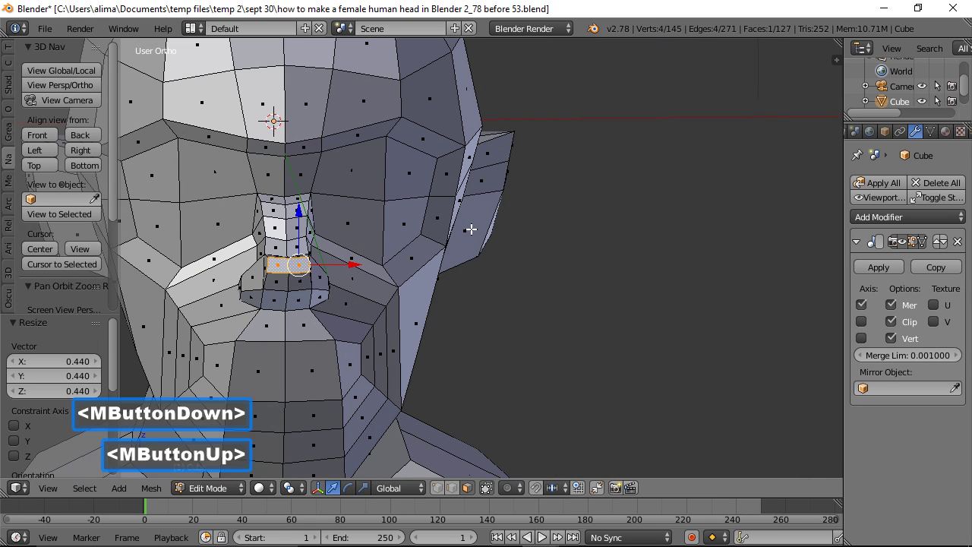
drag(354, 262, 353, 261)
click(348, 262)
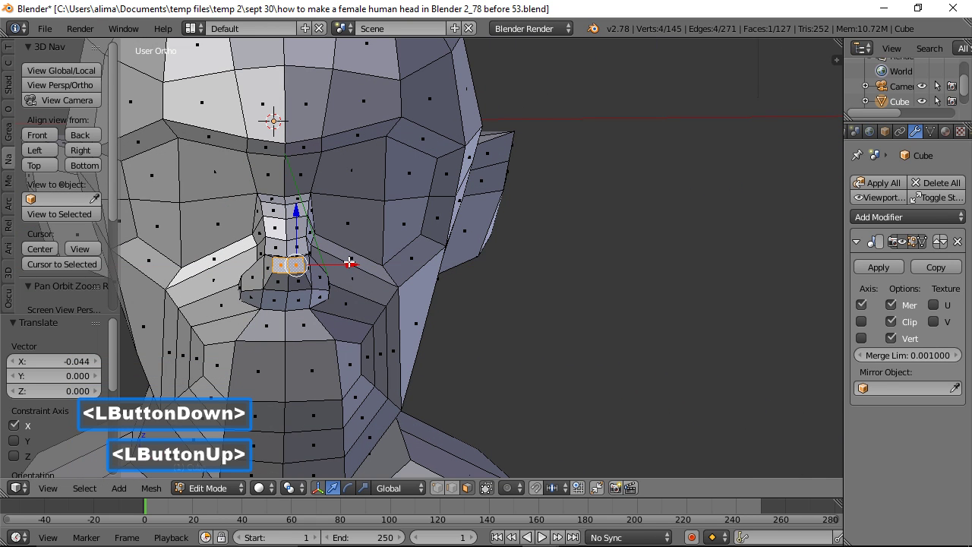
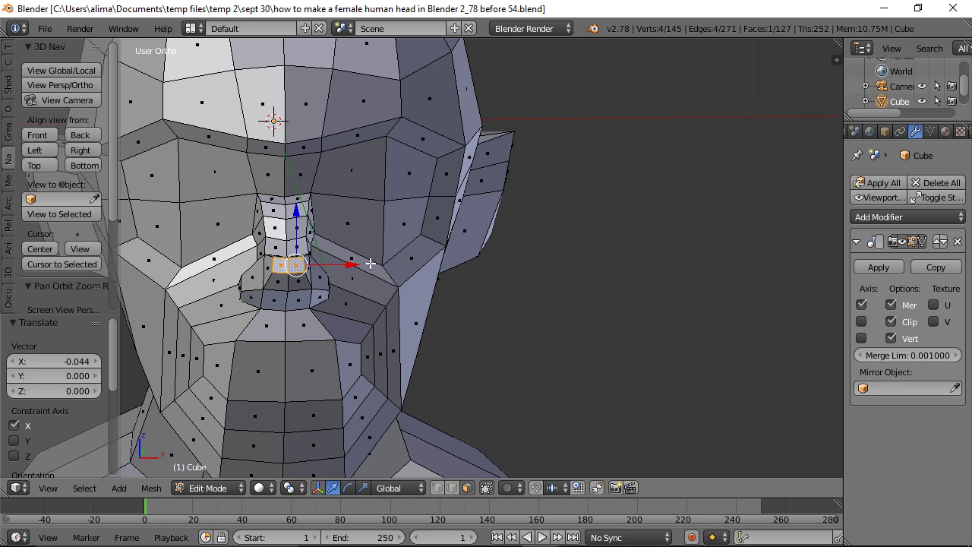
- Move the nose tip face about -0.019 along X, and save the deselected mesh as the version ending in 55
drag(350, 263, 354, 265)
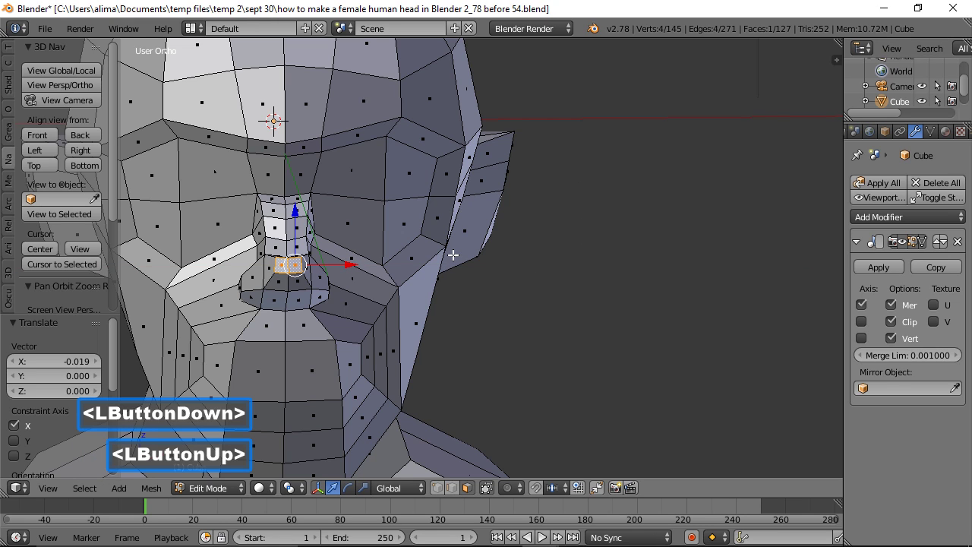
middle_drag(512, 327, 458, 311)
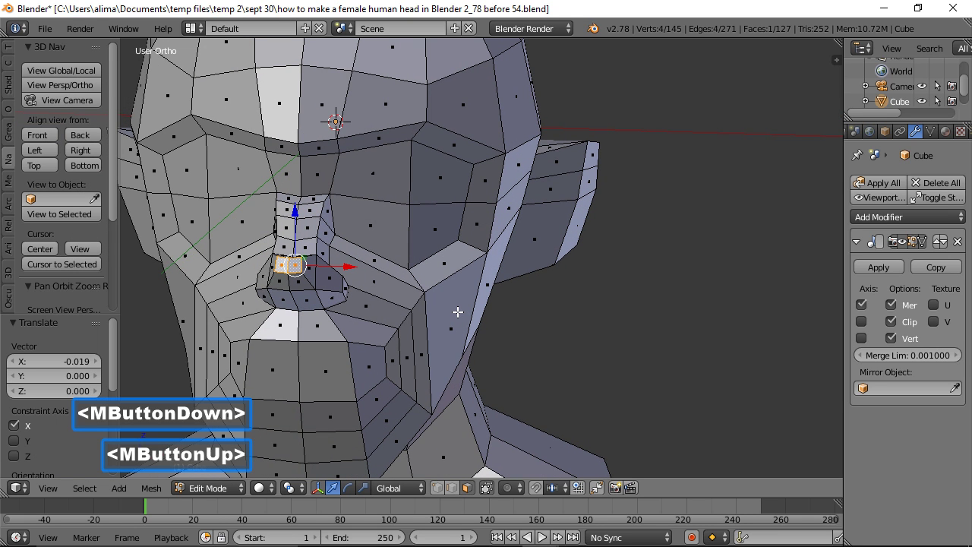
middle_drag(447, 371, 454, 325)
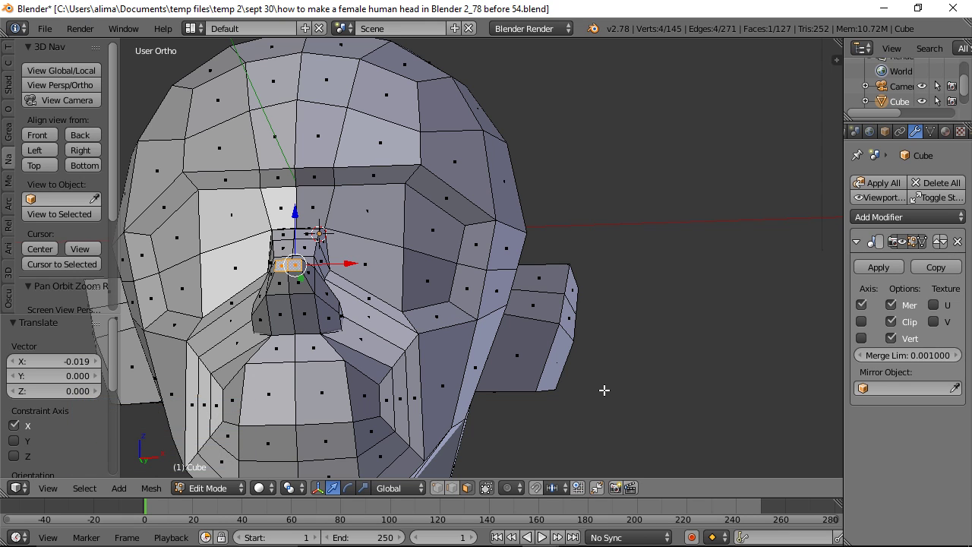
key(a)
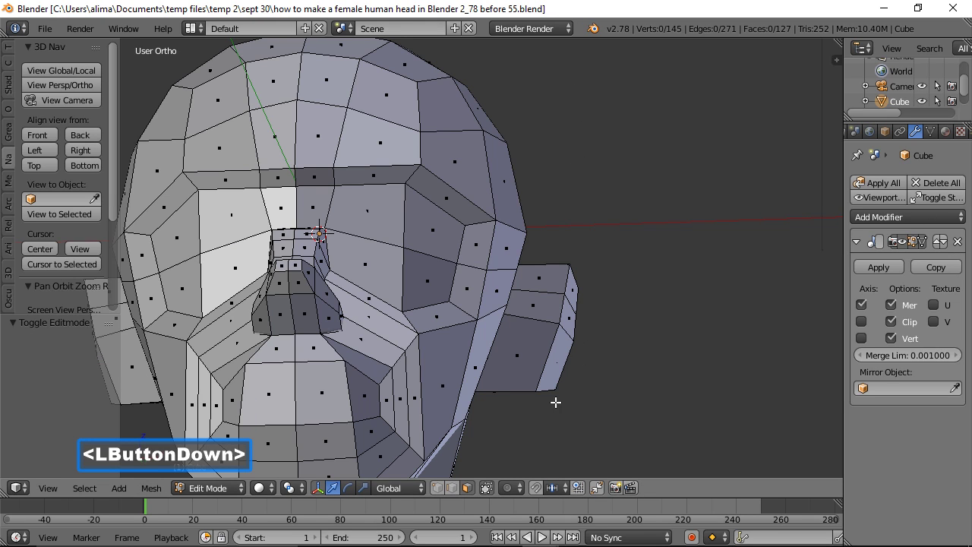
- Select the two adjoining faces on the underside of the nose and turn off Clipping in the Mirror modifier
click(324, 320)
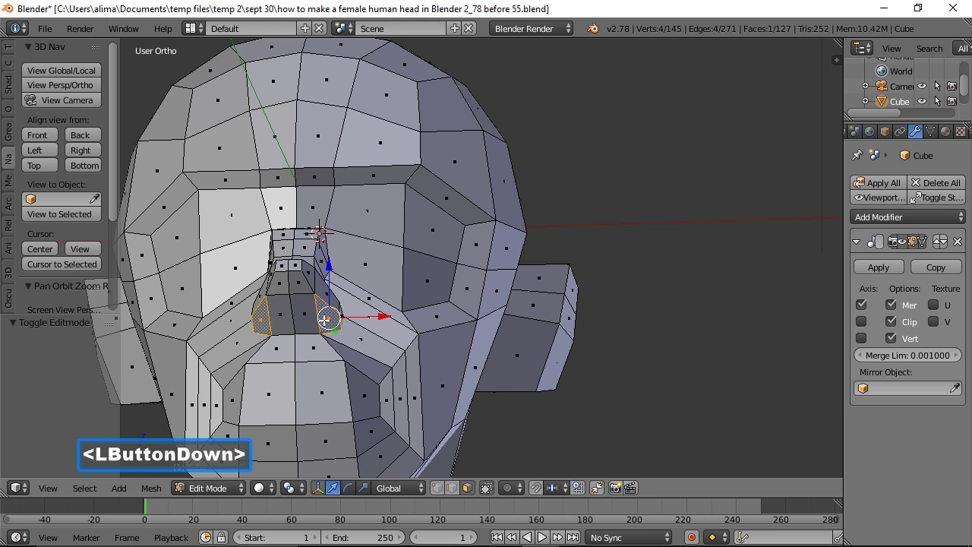
shift+click(309, 325)
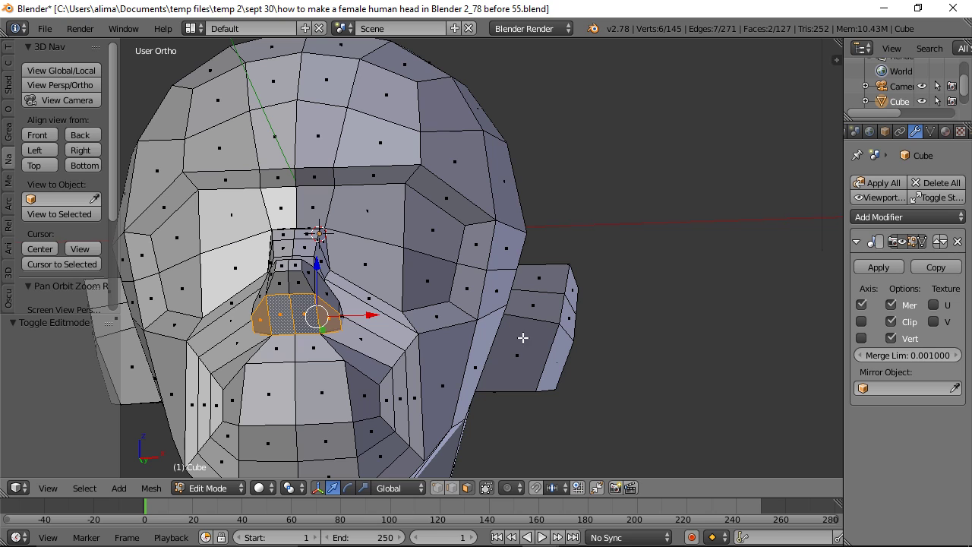
click(892, 323)
- Extrude the selected underside nose faces in place and scale them to about 0.435 to outline the nostrils
key(e)
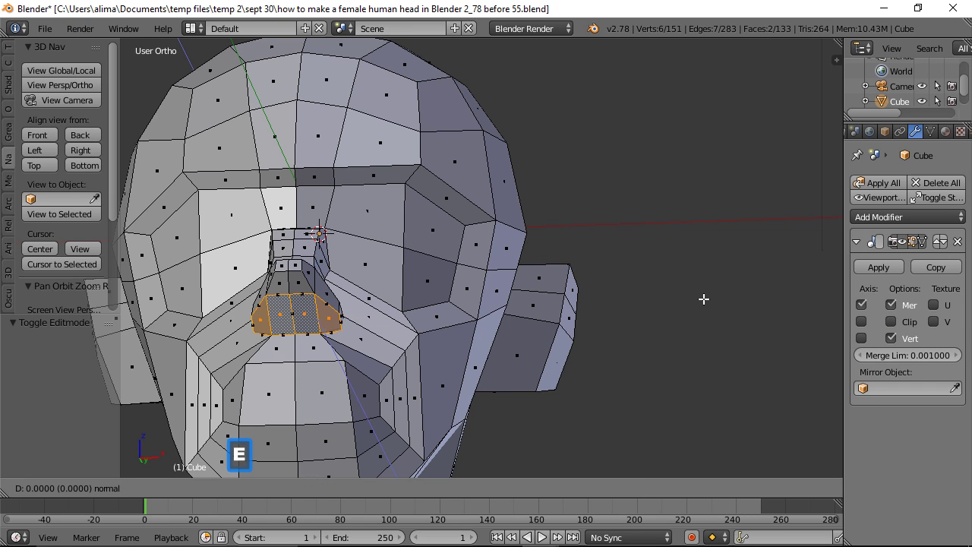
right_click(703, 299)
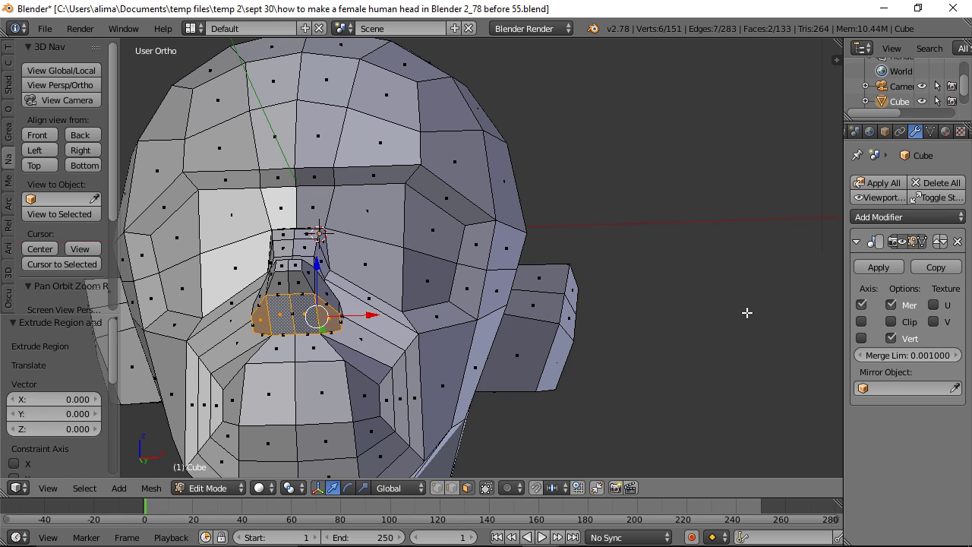
key(s)
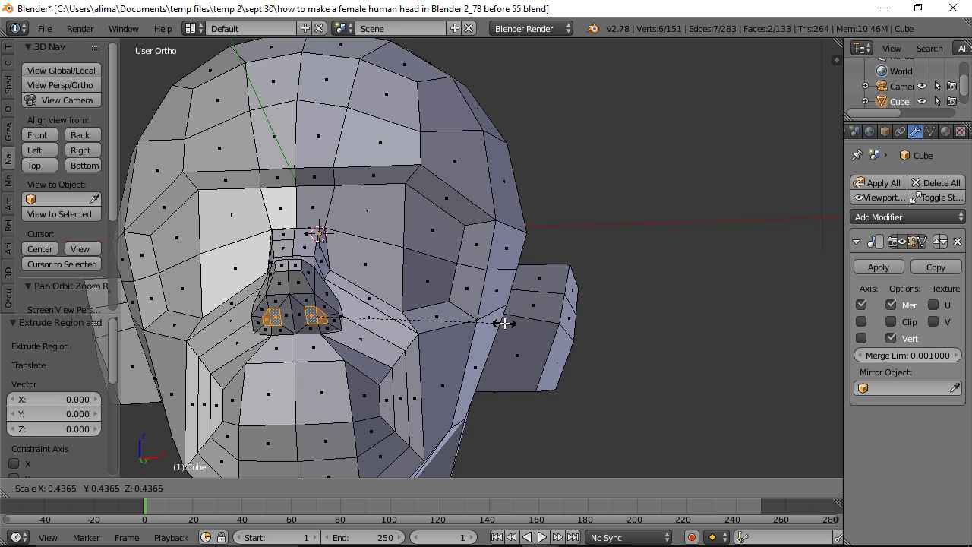
click(504, 323)
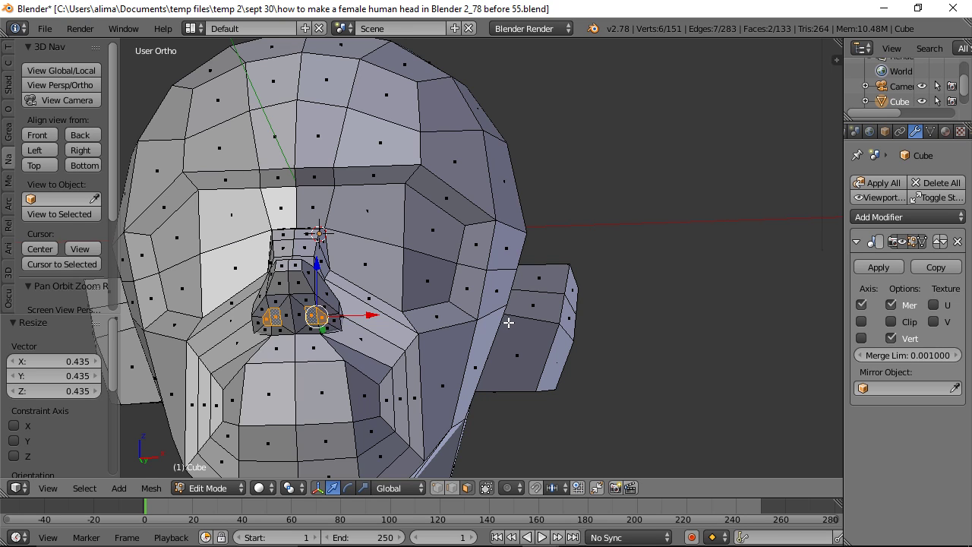
- Turn the Mirror modifier's Clipping back on and extrude the nostril faces about -0.134 along their normal into the nose
click(891, 322)
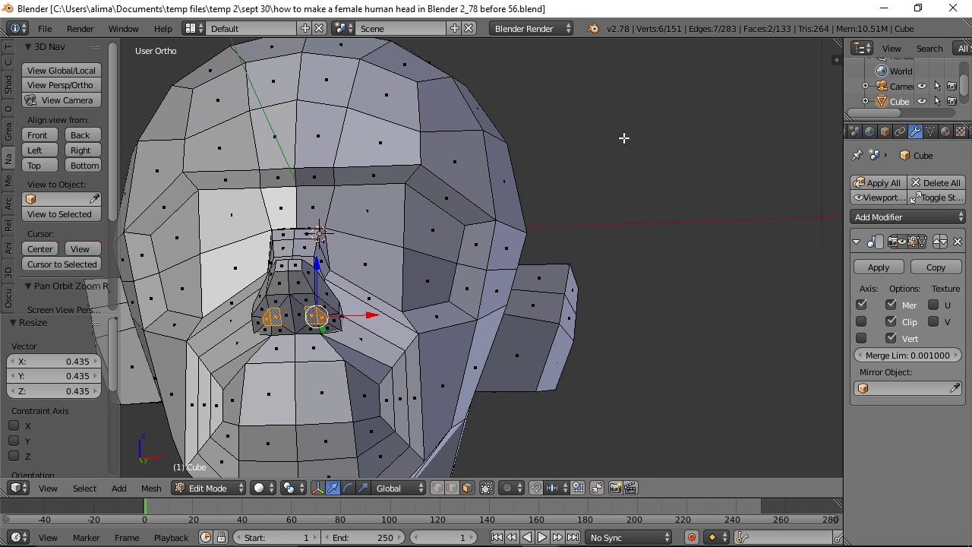
middle_drag(639, 140, 558, 171)
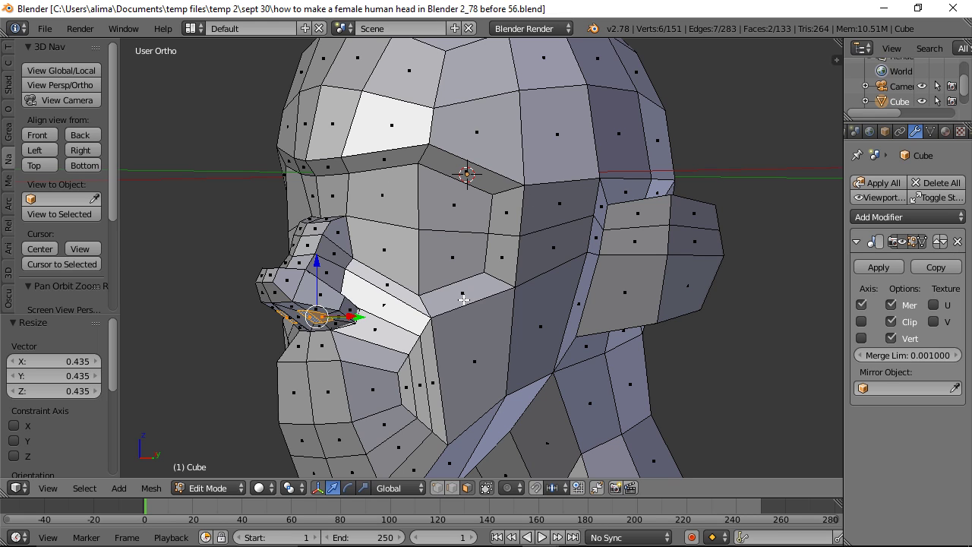
key(e)
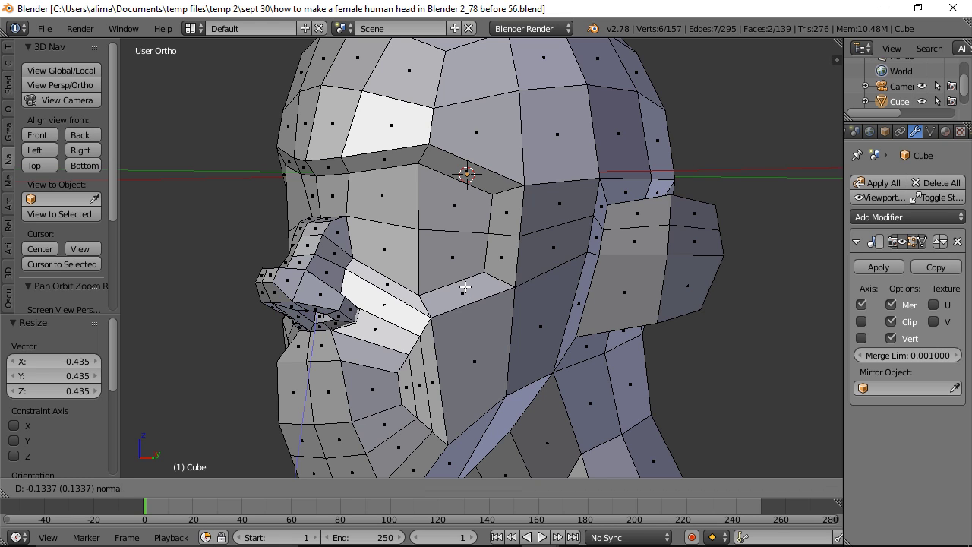
click(465, 288)
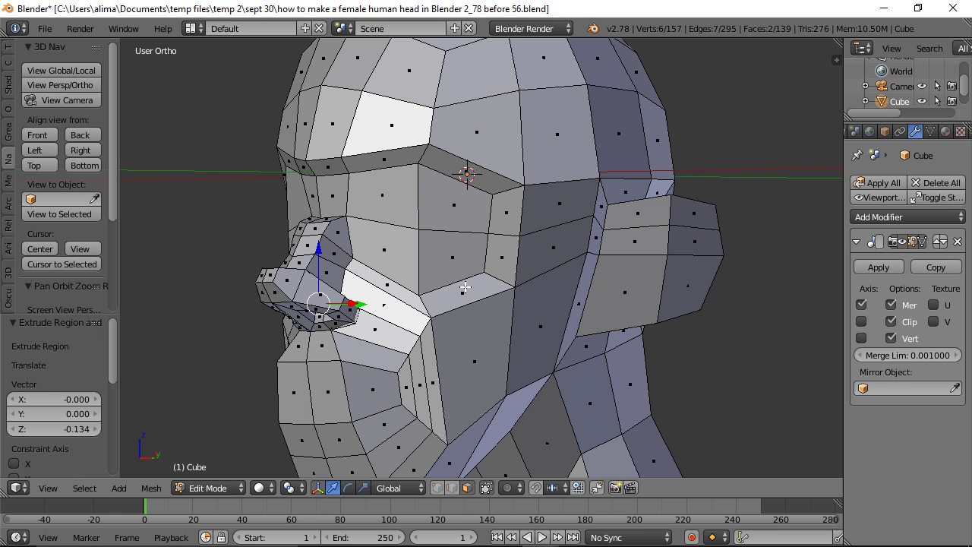
- Scale the extruded nostril faces inside the nose to about 0.610 and save the file as the version ending in 57
middle_drag(369, 350, 441, 281)
key(s)
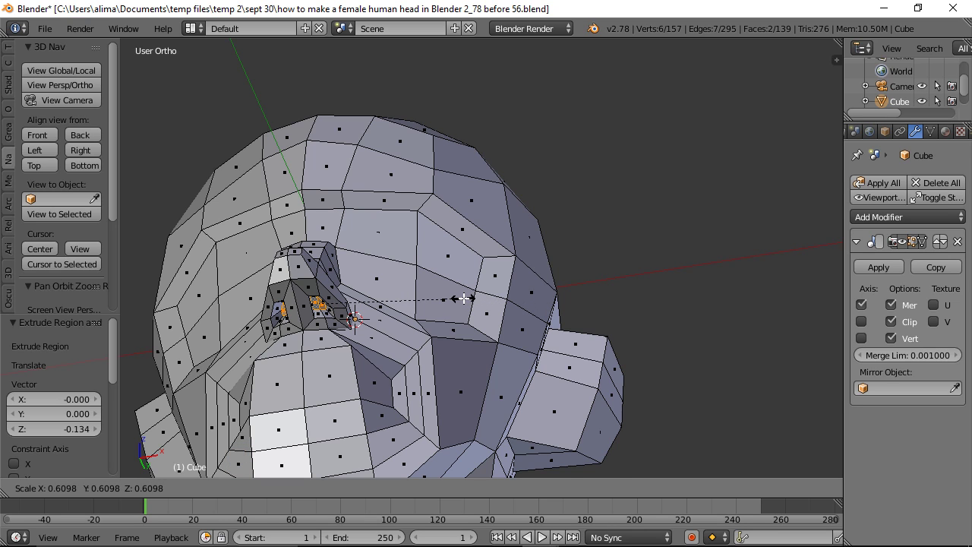
click(463, 299)
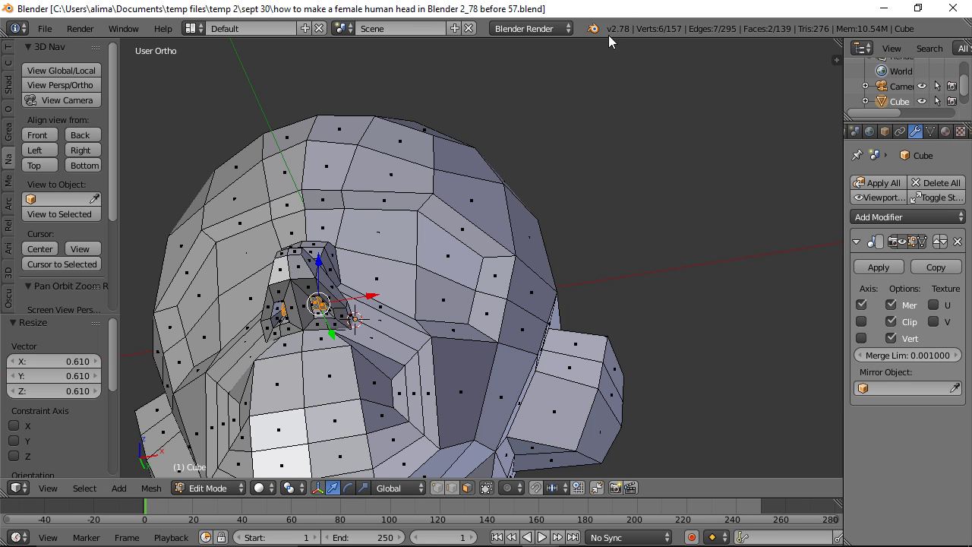
- Check the nostrils from several angles, deselect the whole mesh and save the file as the version ending in 58
middle_drag(591, 120, 538, 232)
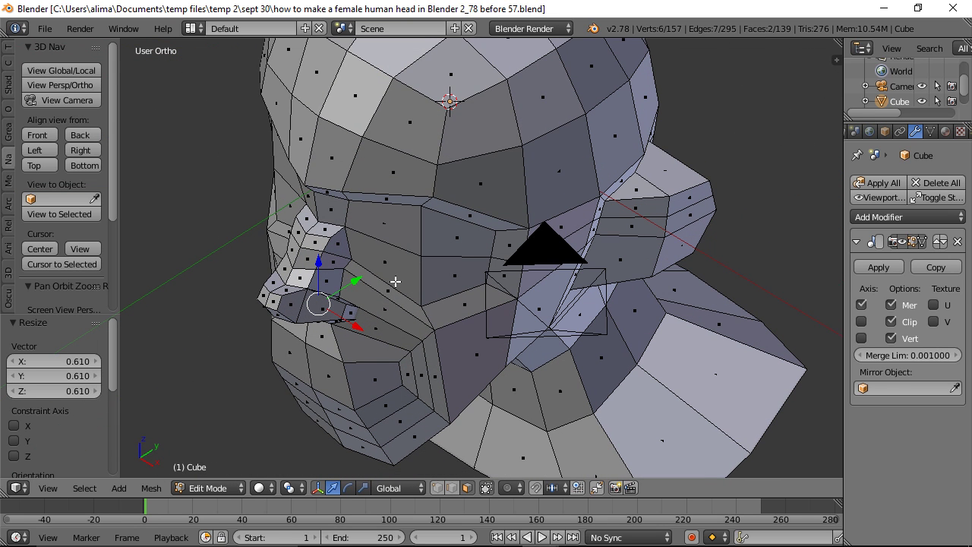
middle_drag(342, 327, 364, 272)
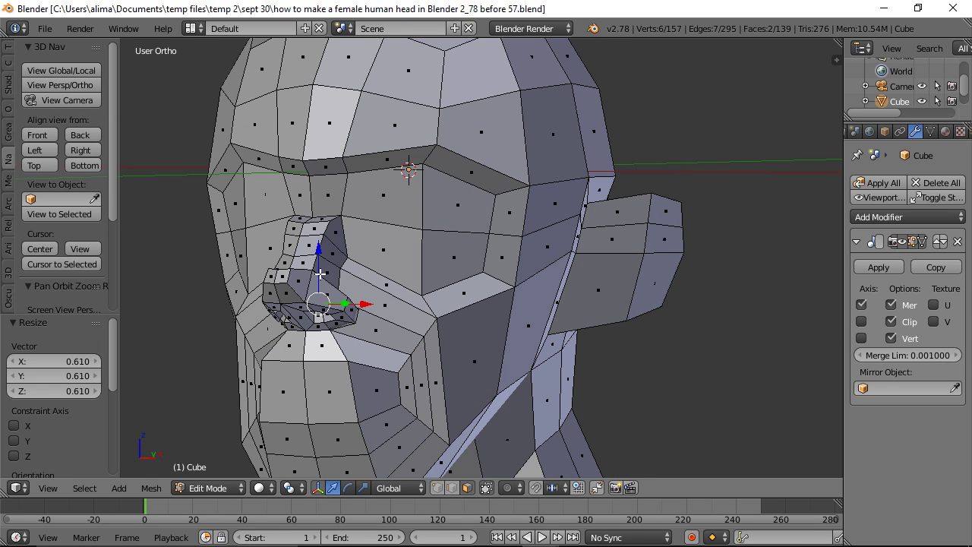
middle_drag(325, 325, 342, 275)
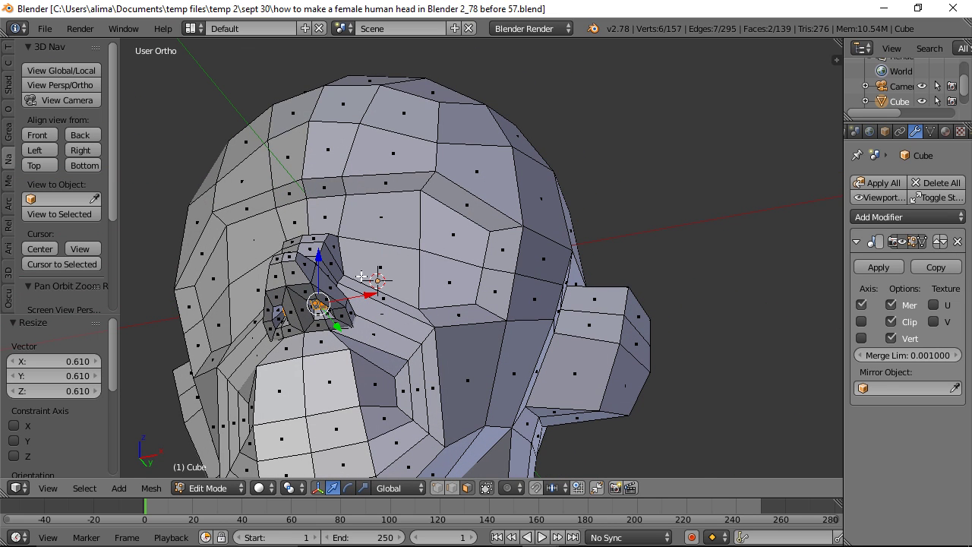
middle_drag(332, 312, 314, 254)
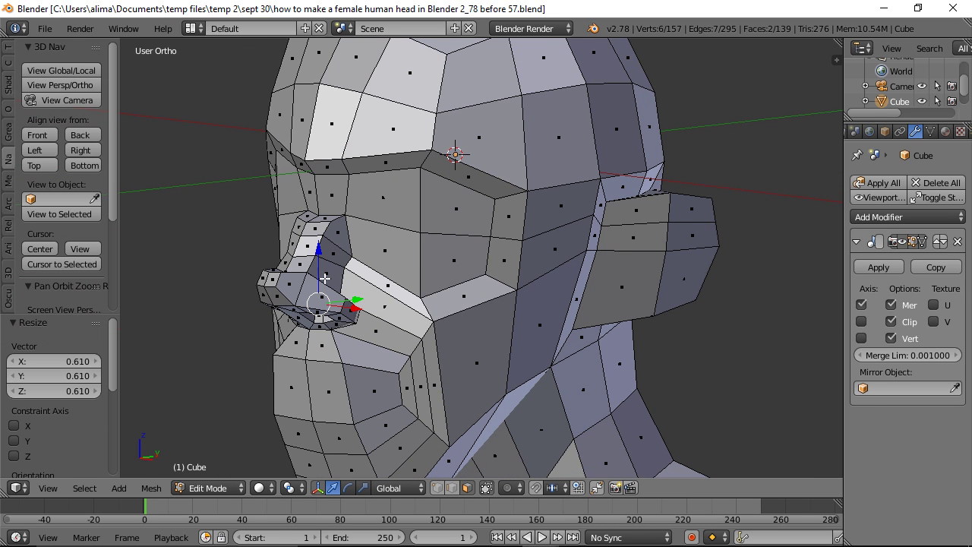
middle_drag(347, 346, 403, 330)
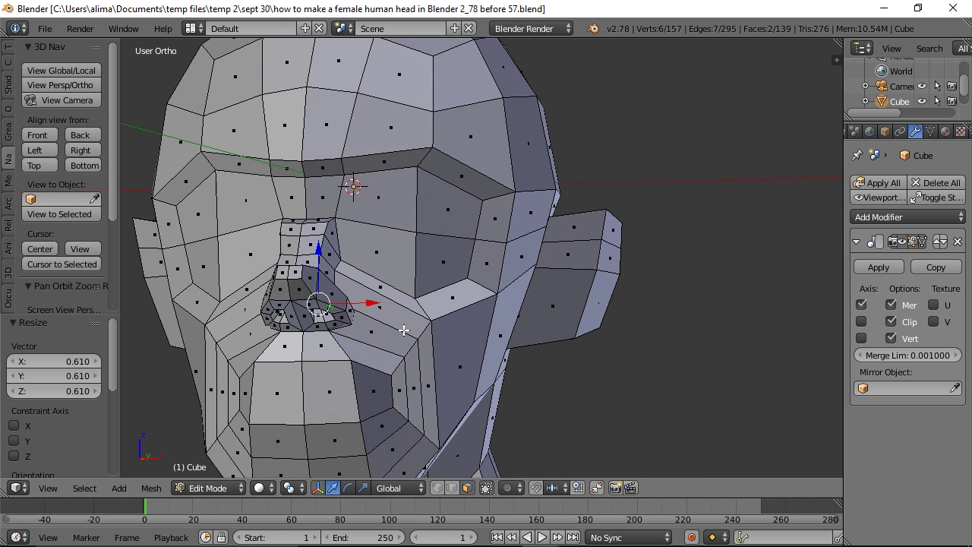
key(a)
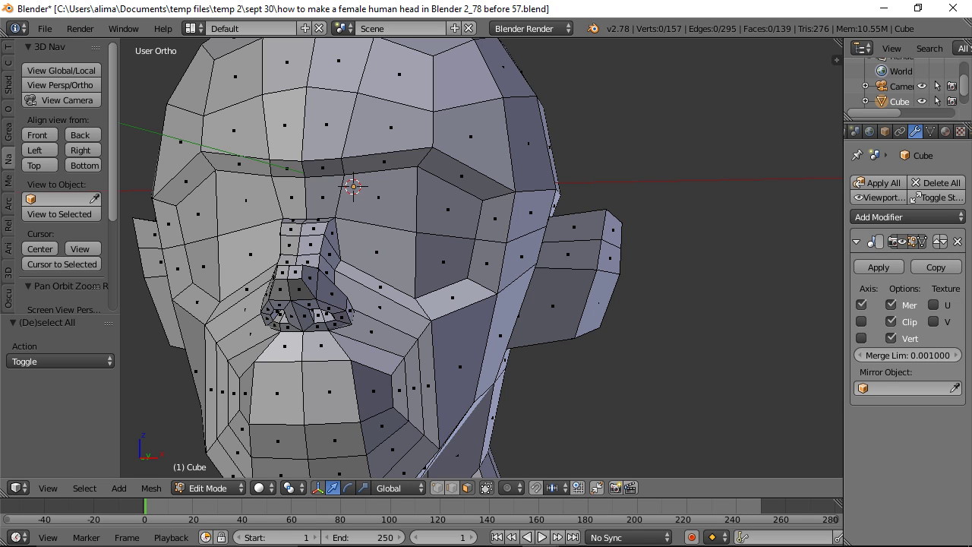
key(ctrl+alt+s)
- Move the horizontal edge across the chin about -0.284 along Y, and save the deselected mesh as the version ending in 59
key(ctrl)
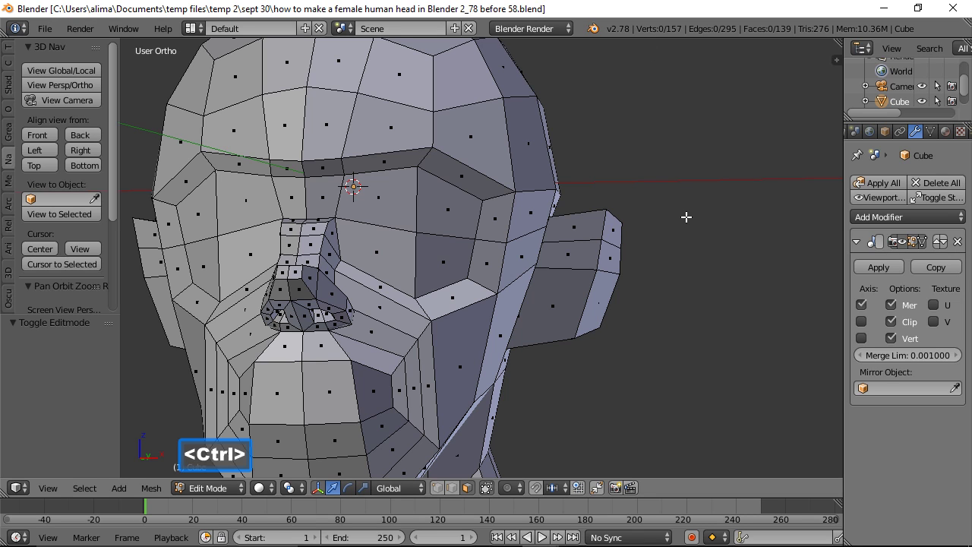
ctrl+middle_drag(686, 217, 702, 269)
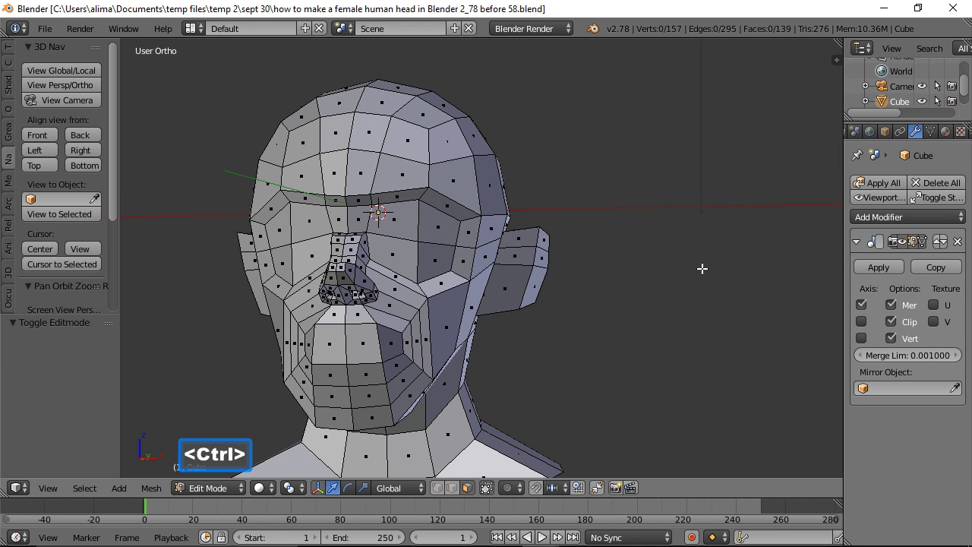
click(452, 488)
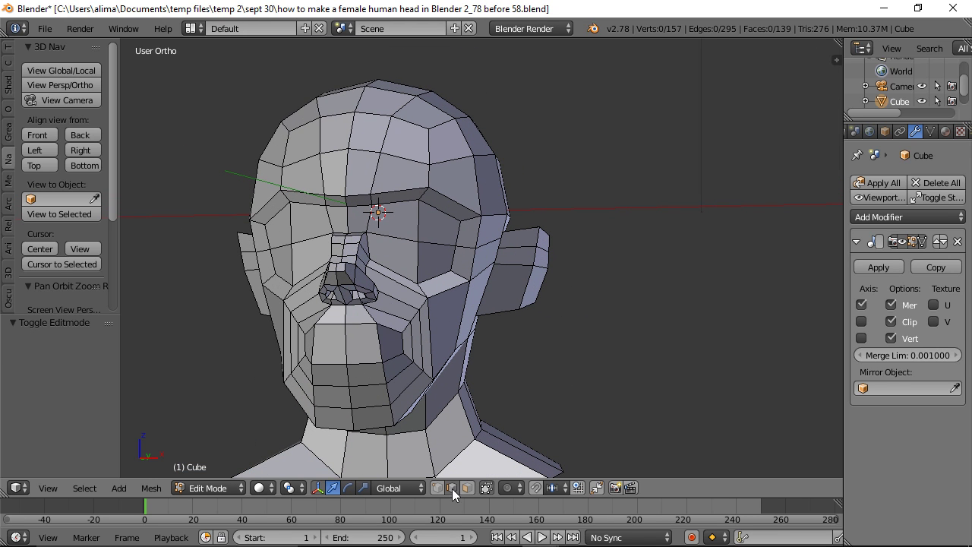
right_click(372, 406)
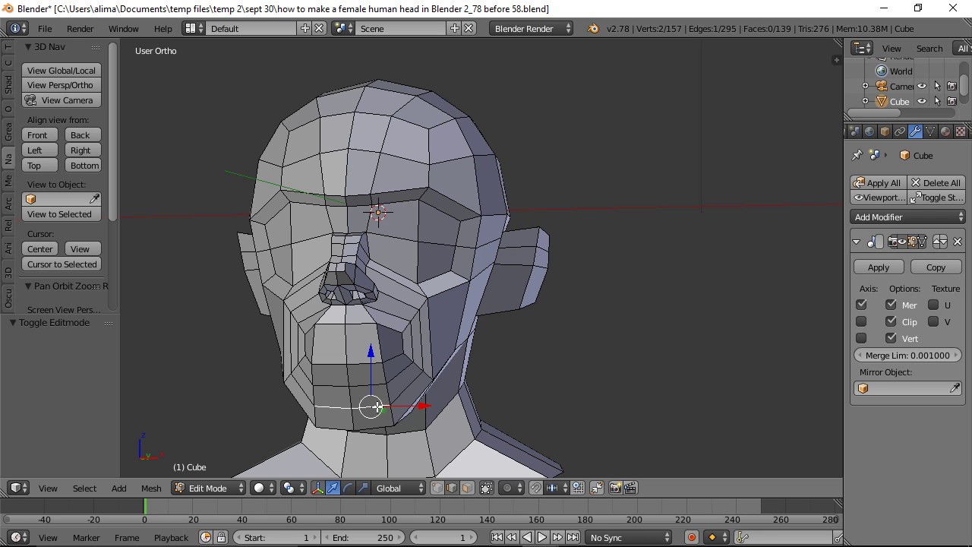
middle_drag(646, 334, 605, 362)
drag(407, 400, 393, 400)
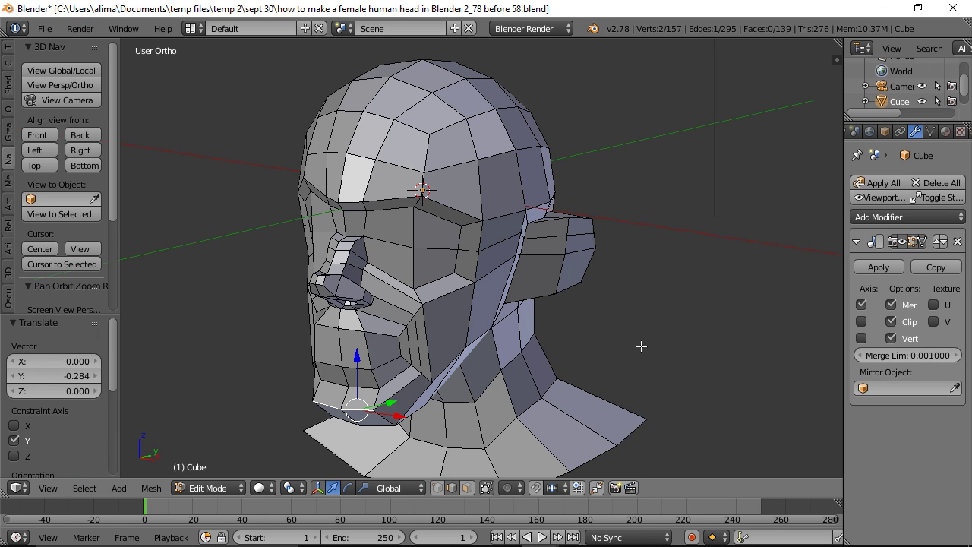
key(a)
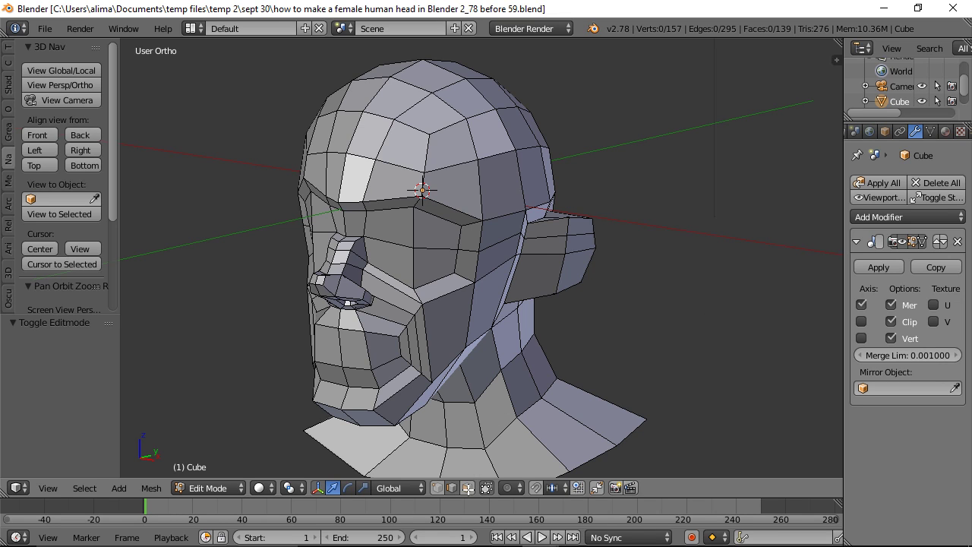
- Delete the two faces between the lips to open the mouth, and save the file as the version ending in 60
click(467, 488)
right_click(383, 351)
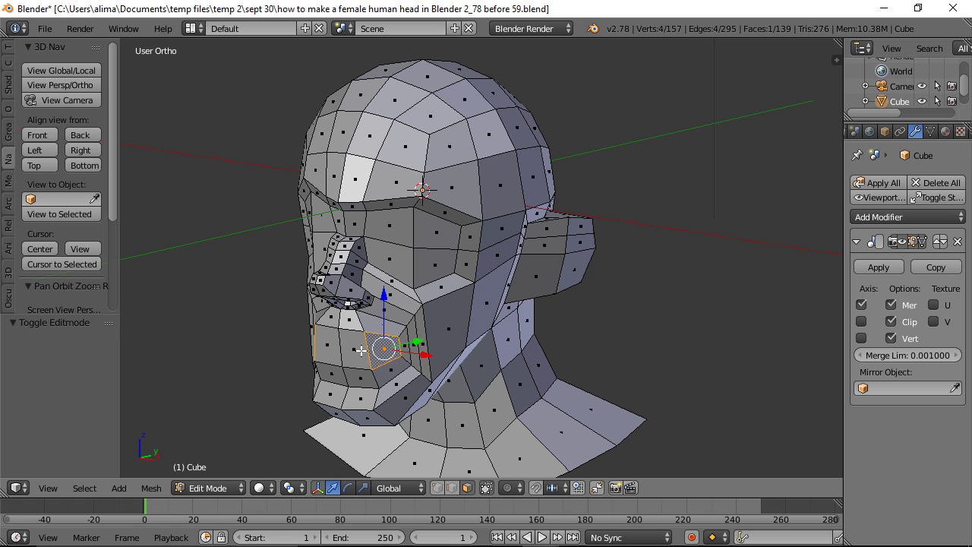
click(362, 350)
key(x)
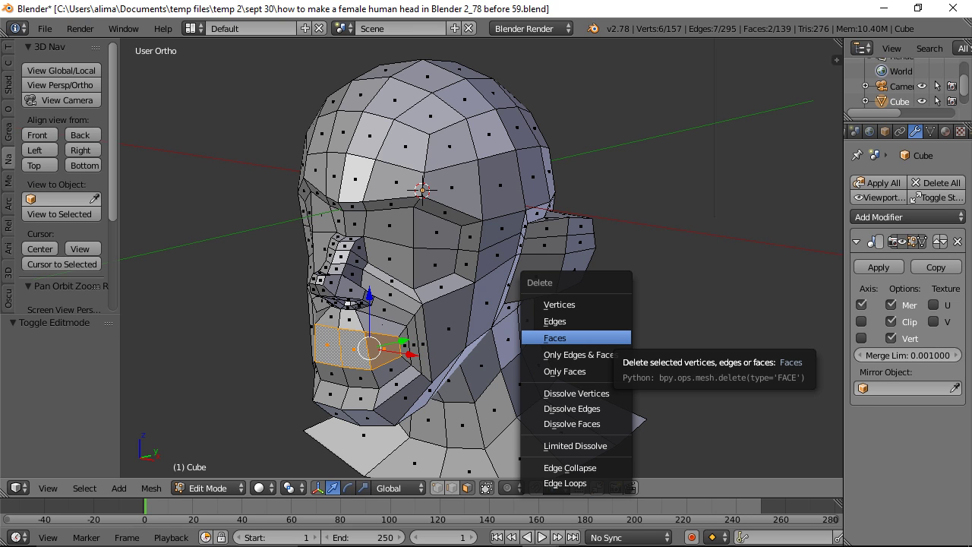
click(570, 338)
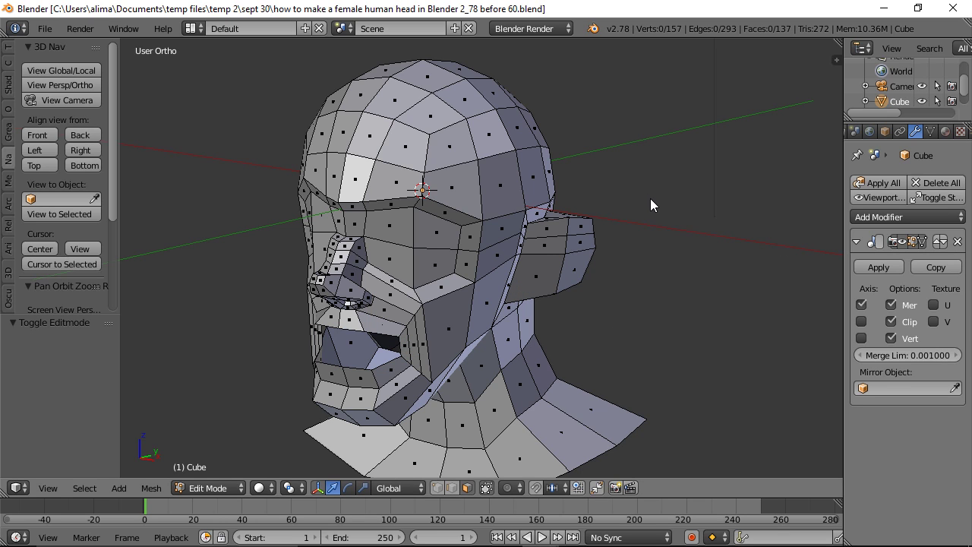
- Extrude the edge loop around the mouth opening in place, scale it to about 0.644, and save the version ending in 61
click(452, 488)
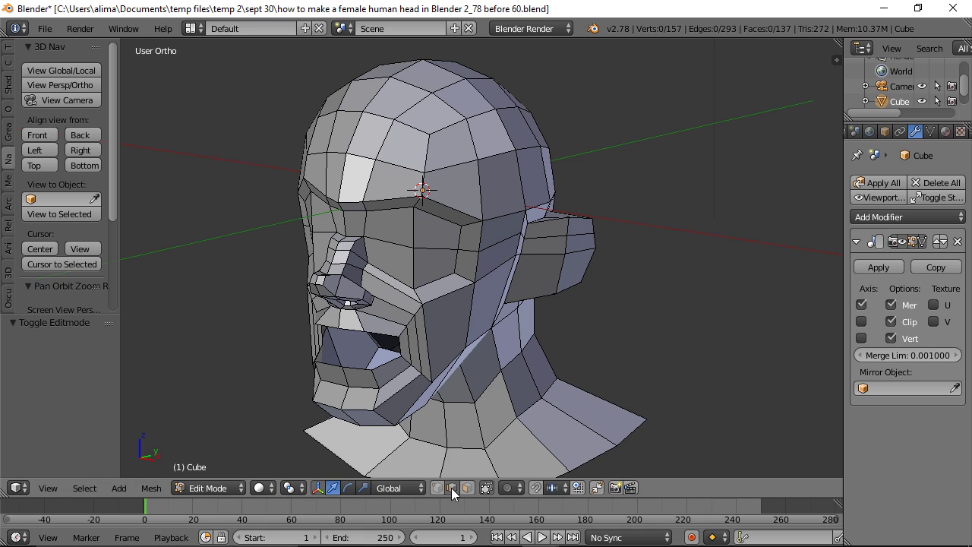
key(alt)
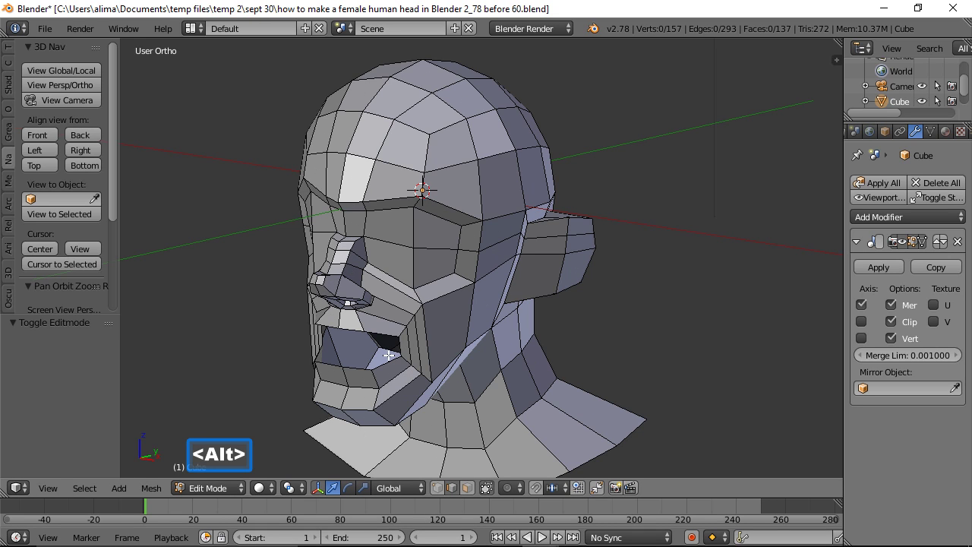
alt+click(387, 361)
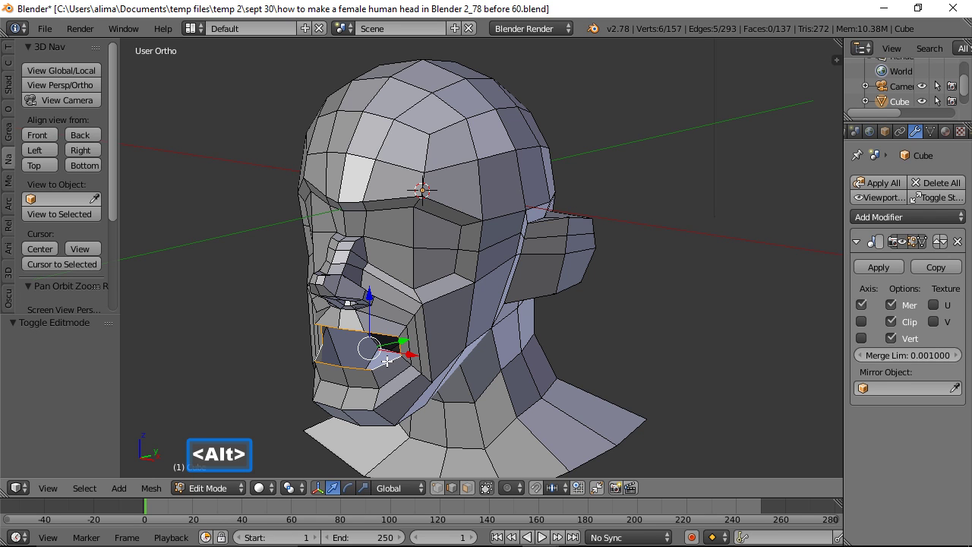
middle_drag(402, 406, 436, 403)
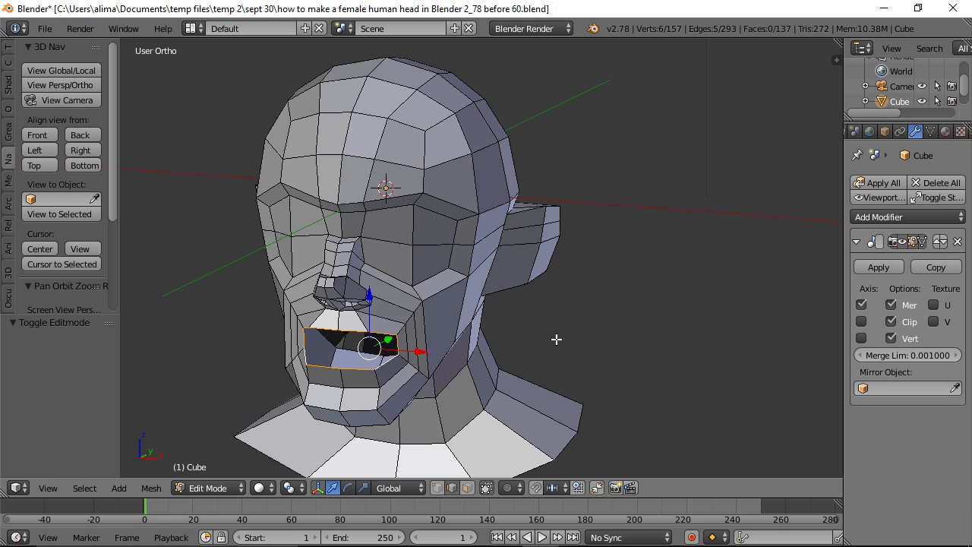
key(e)
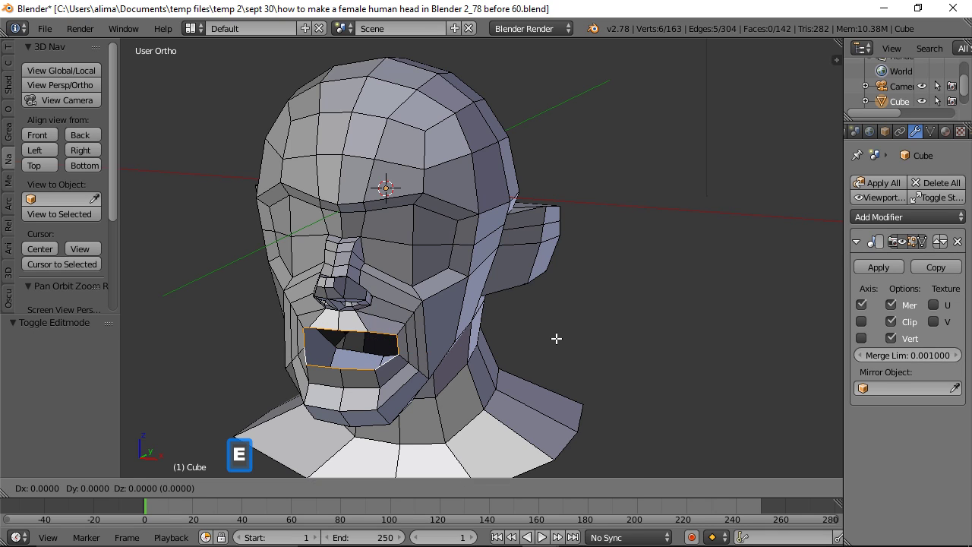
right_click(556, 338)
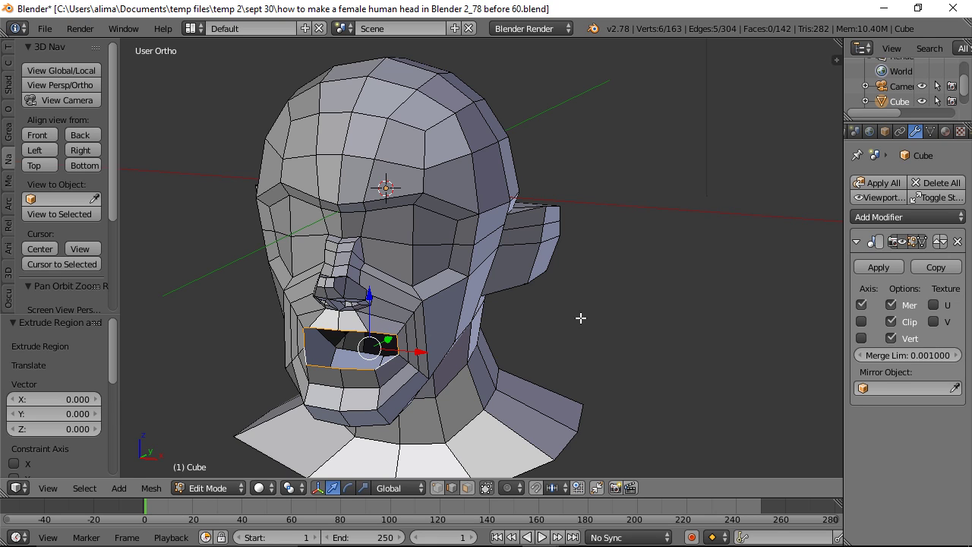
key(s)
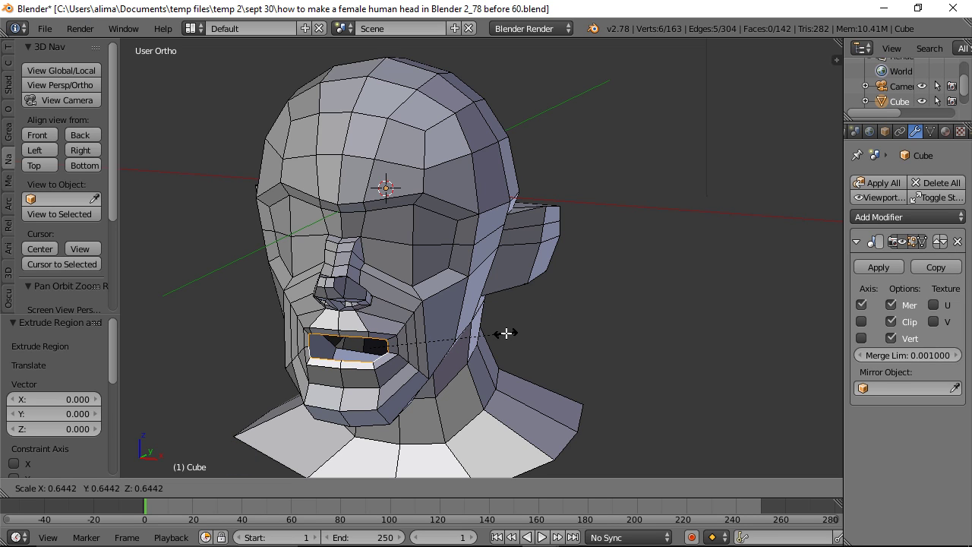
click(507, 333)
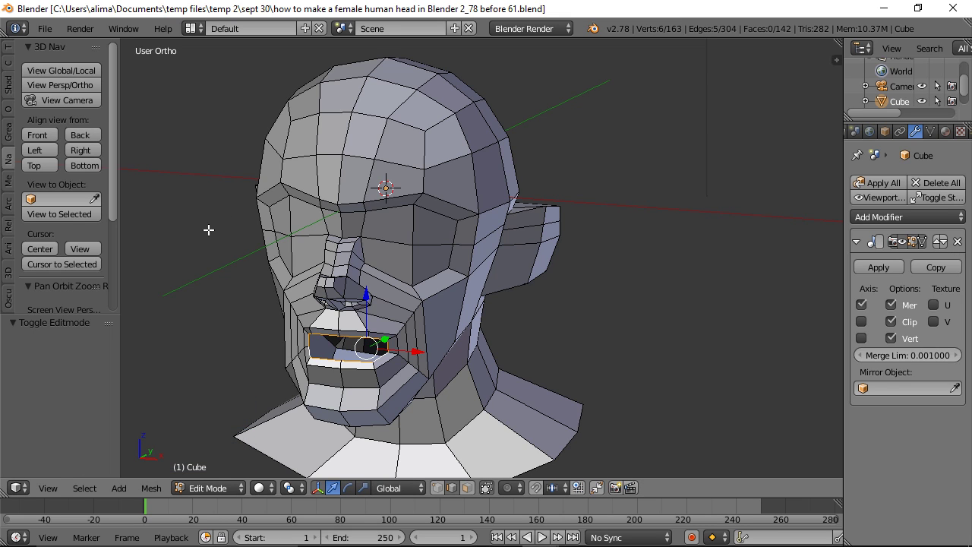
- Extrude the inner lip edge loop in place, move it about 0.202 along Y into the mouth, and save the version ending in 63
key(b)
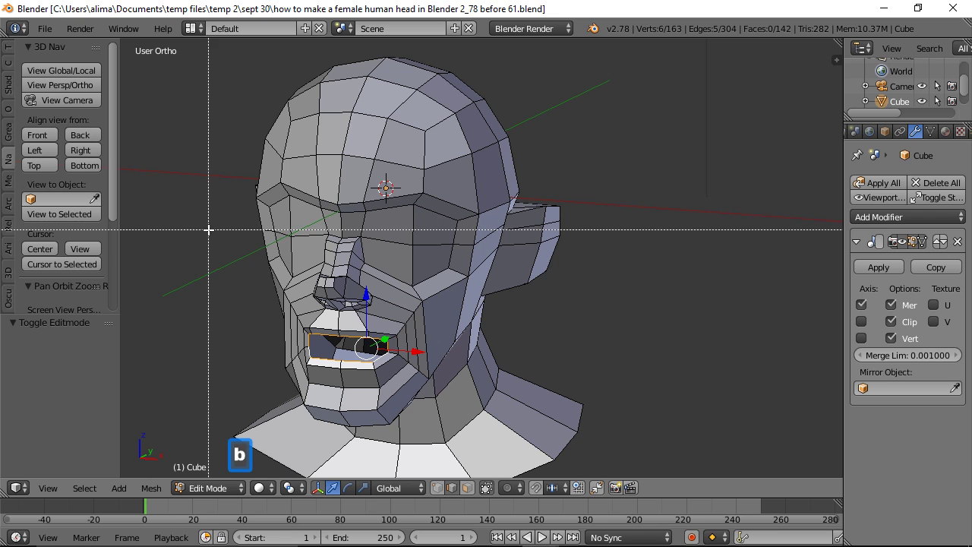
drag(231, 268, 444, 401)
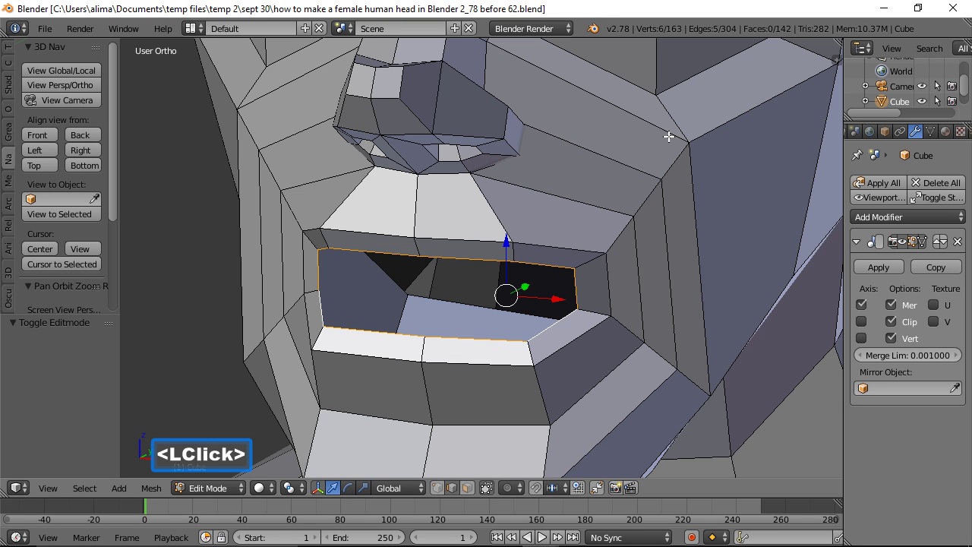
middle_drag(692, 156, 643, 170)
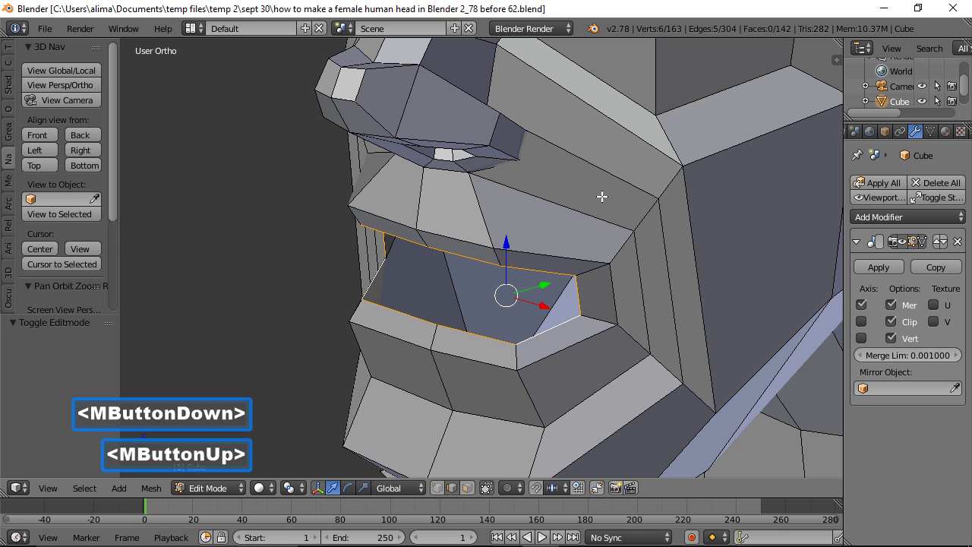
key(e)
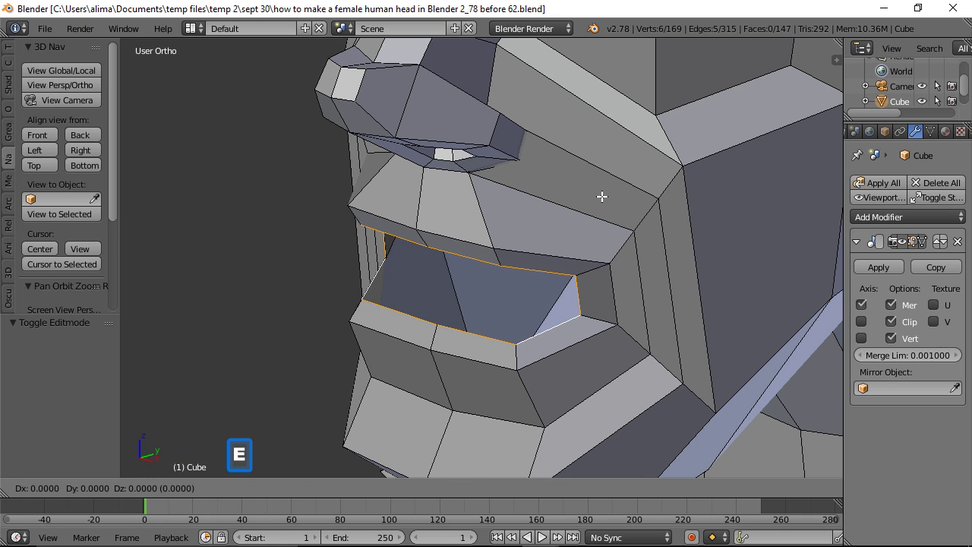
click(602, 196)
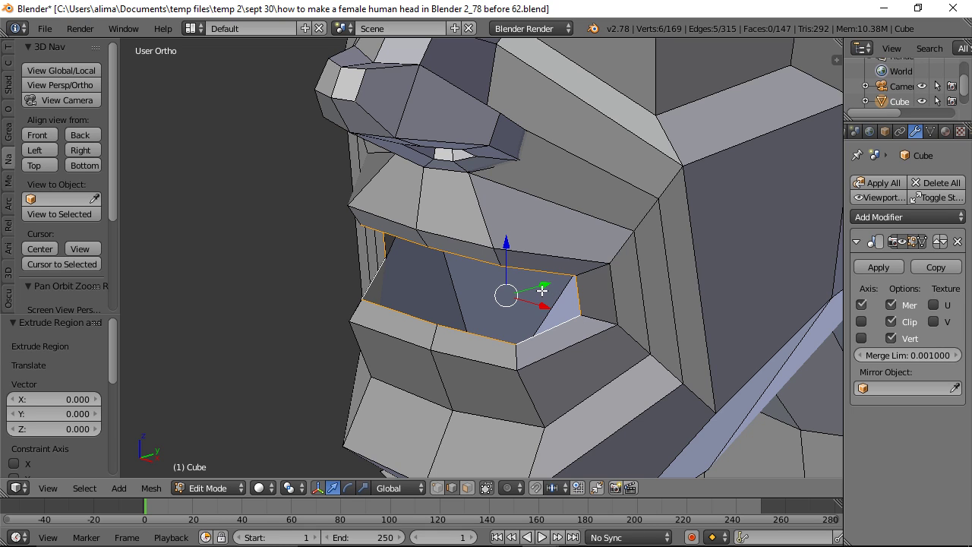
drag(545, 285, 578, 279)
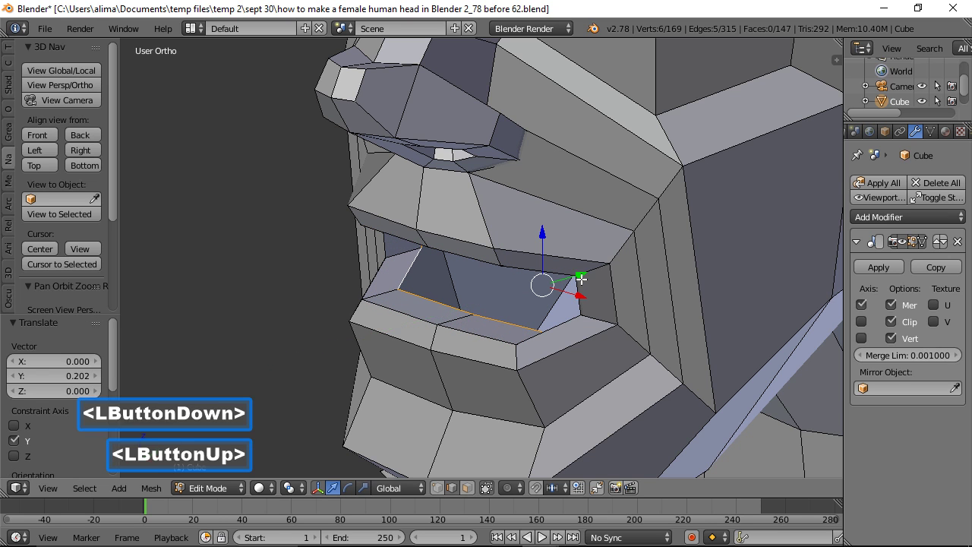
middle_drag(595, 293, 574, 303)
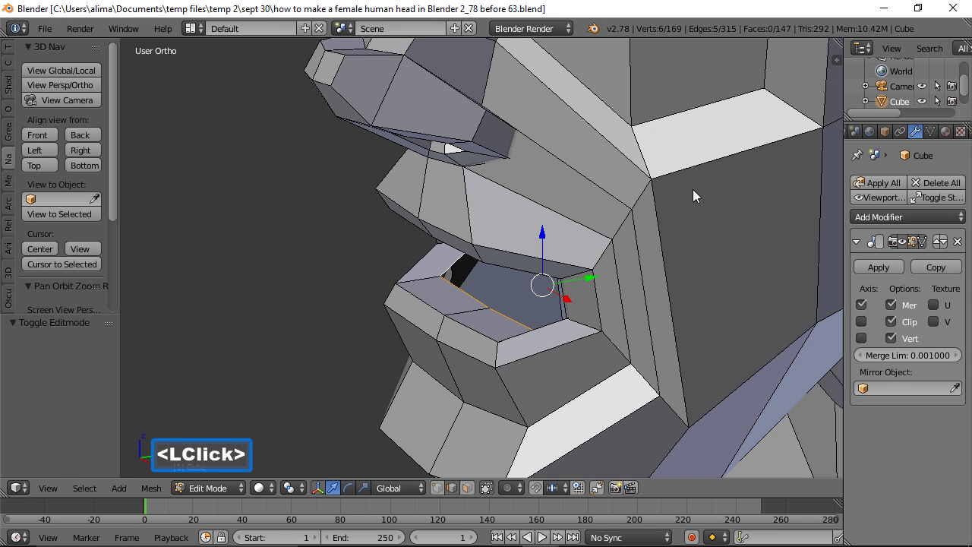
- Extrude the innermost mouth edge loop in place, scale it to about 1.709, and save the version ending in 64
middle_drag(731, 242, 687, 212)
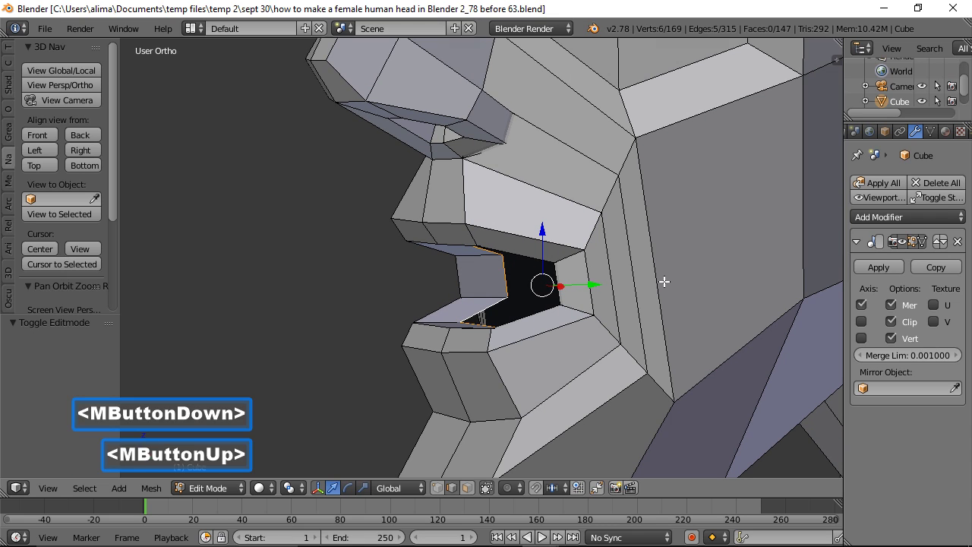
key(e)
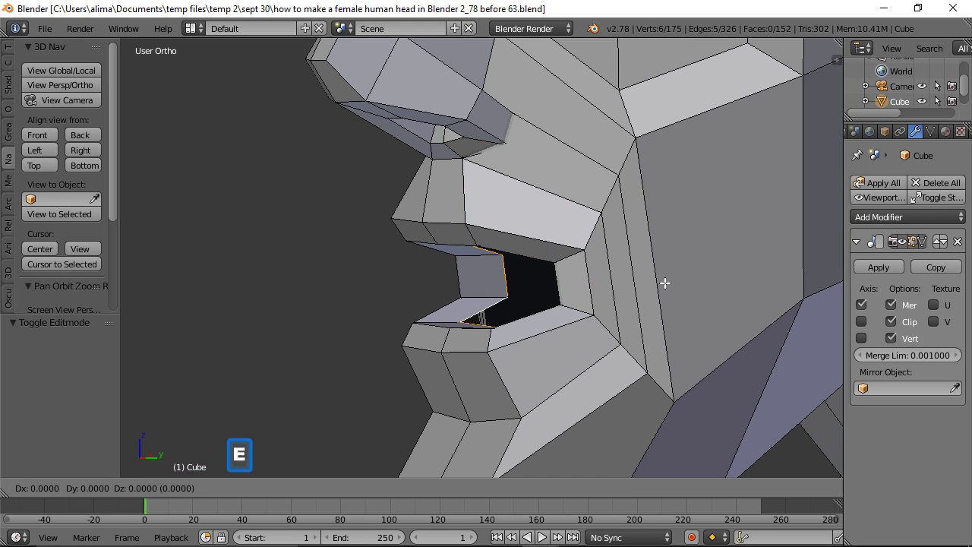
click(664, 283)
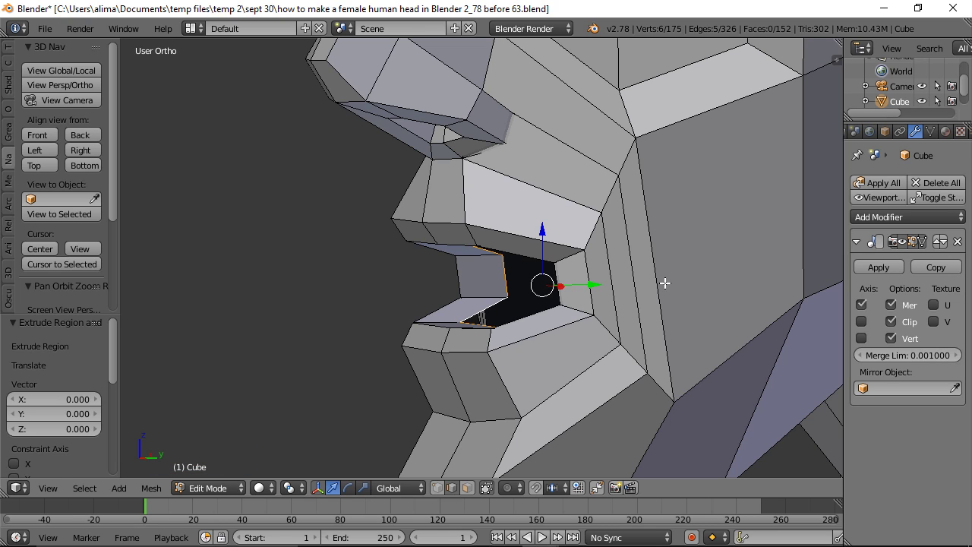
key(s)
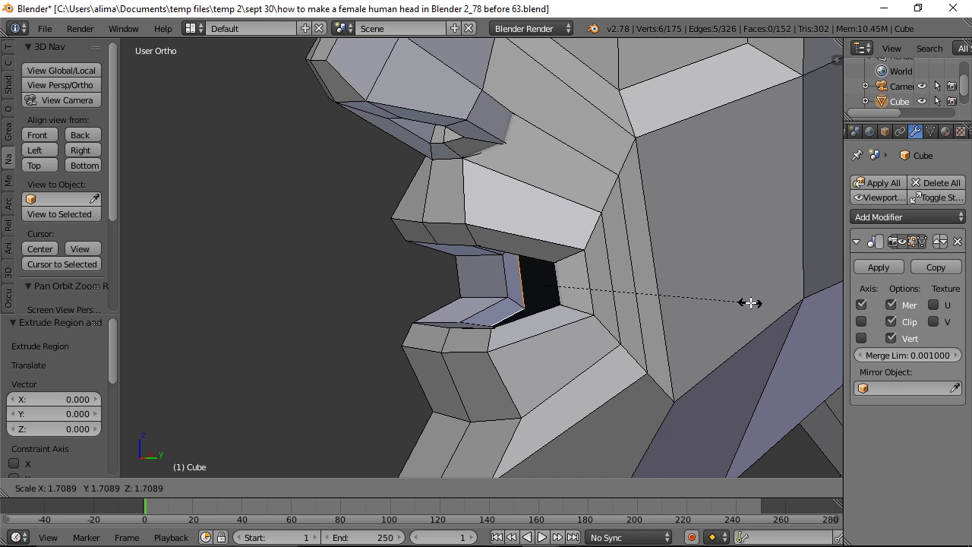
click(751, 302)
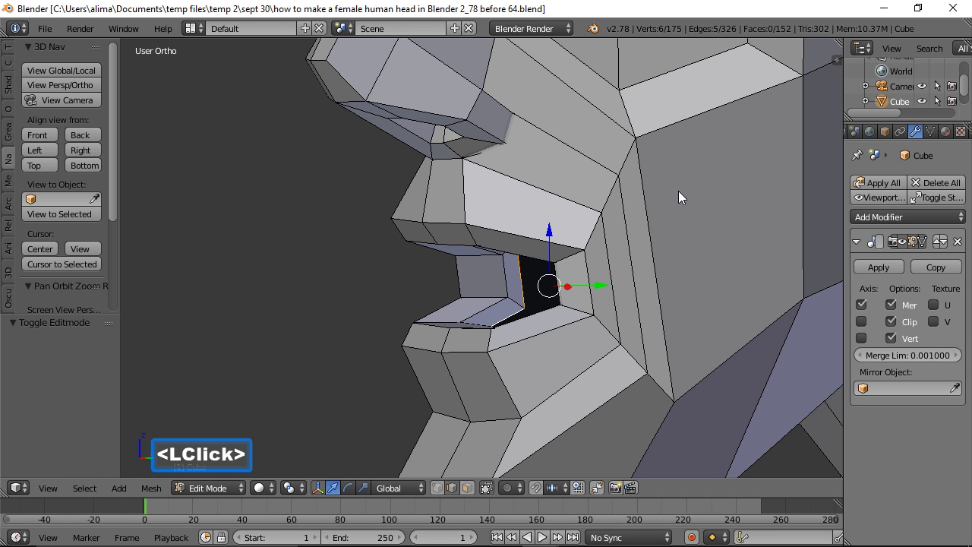
- Extrude the innermost mouth edge loop about 0.377 along Y, deeper into the head
middle_drag(678, 191, 727, 194)
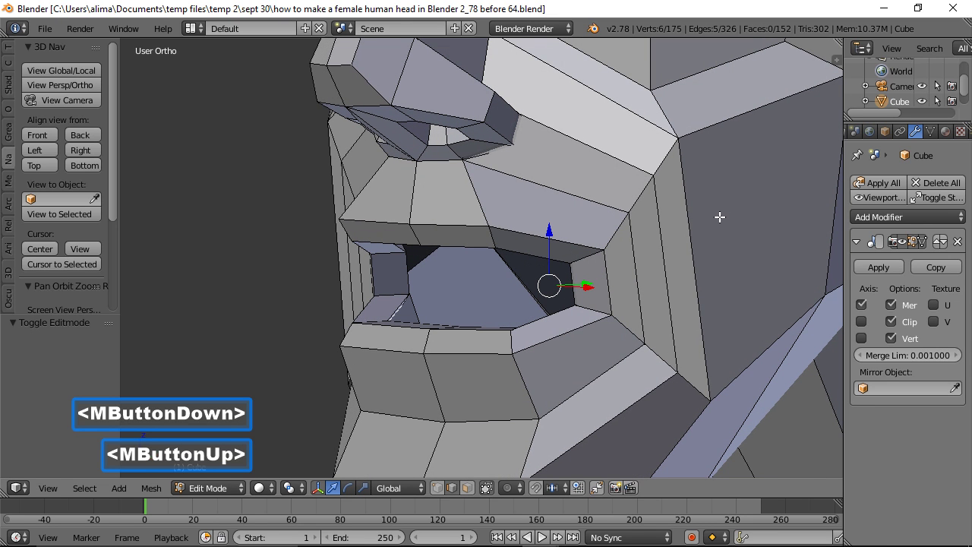
key(e)
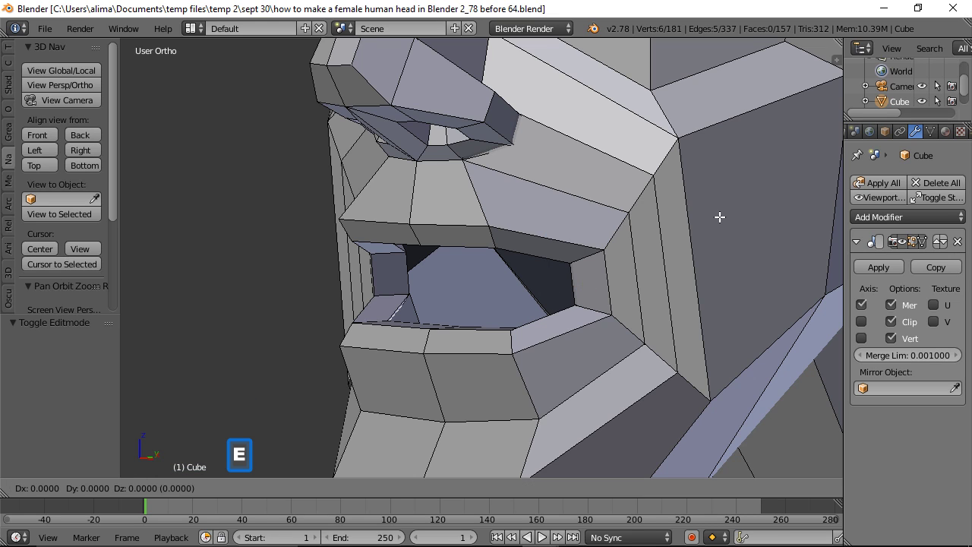
key(y)
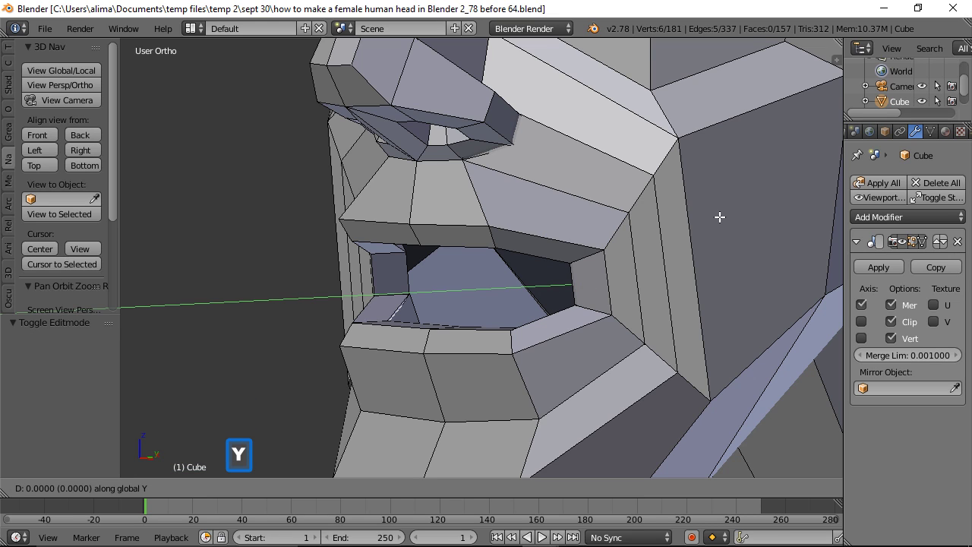
click(785, 230)
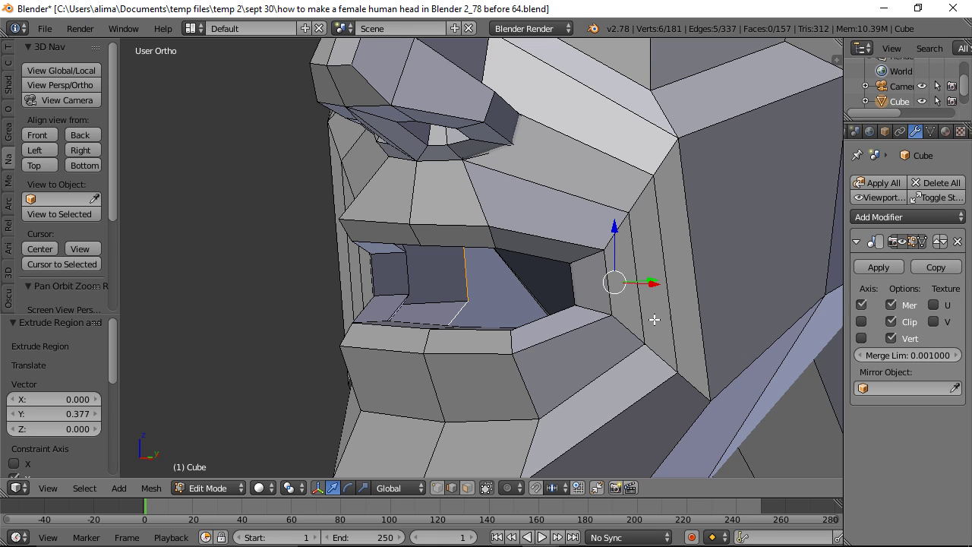
- Turn off the Mirror modifier's viewport display and move the rear mouth cavity edge loop about 0.146 further along Y
middle_drag(601, 330, 602, 331)
mouse_move(629, 366)
middle_down()
mouse_move(655, 392)
mouse_move(696, 360)
mouse_move(767, 363)
mouse_move(643, 373)
middle_up()
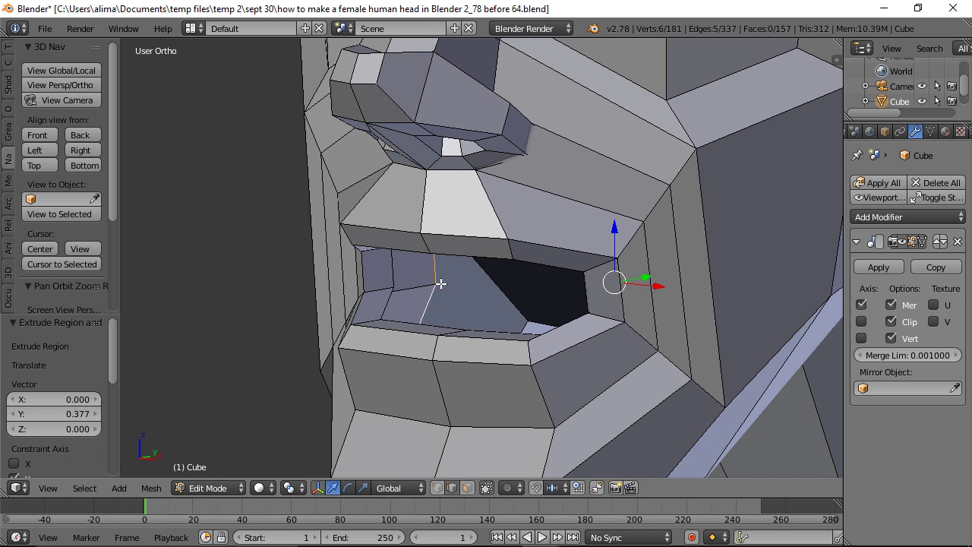
click(905, 242)
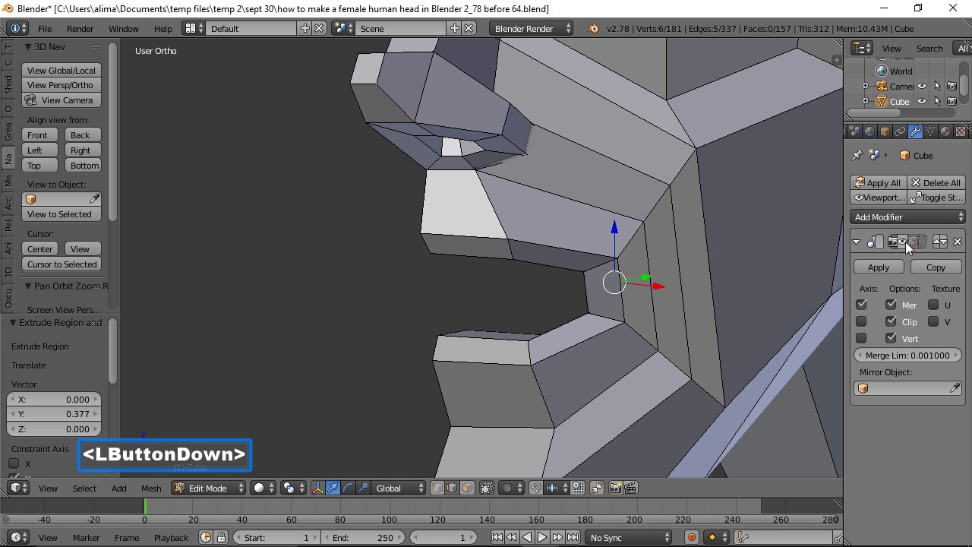
scroll(766, 306, down, 3)
middle_drag(460, 310, 651, 329)
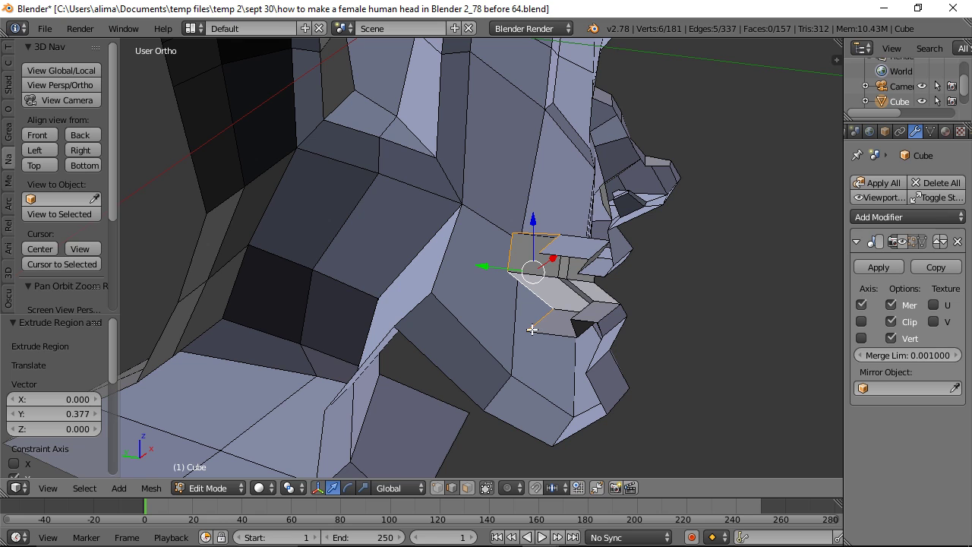
middle_drag(583, 372, 521, 260)
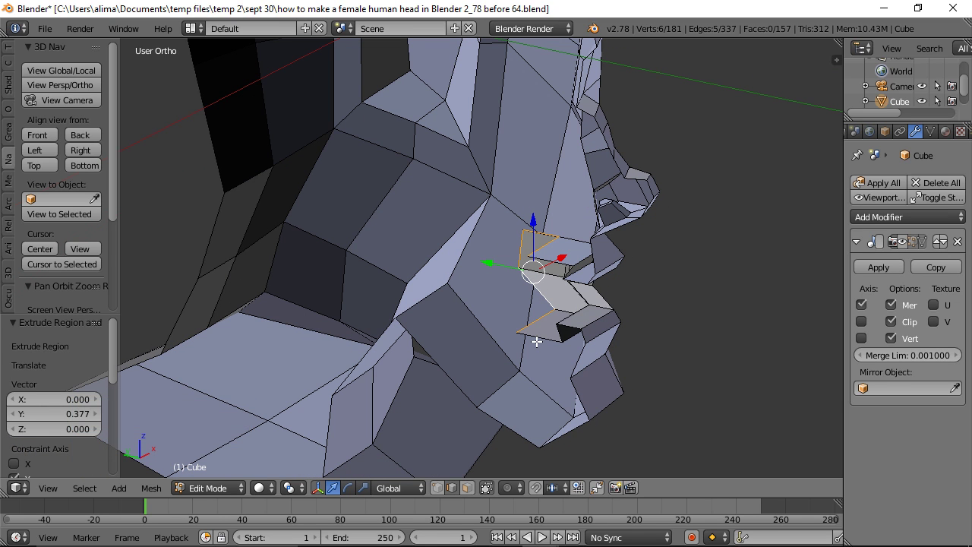
drag(494, 262, 473, 256)
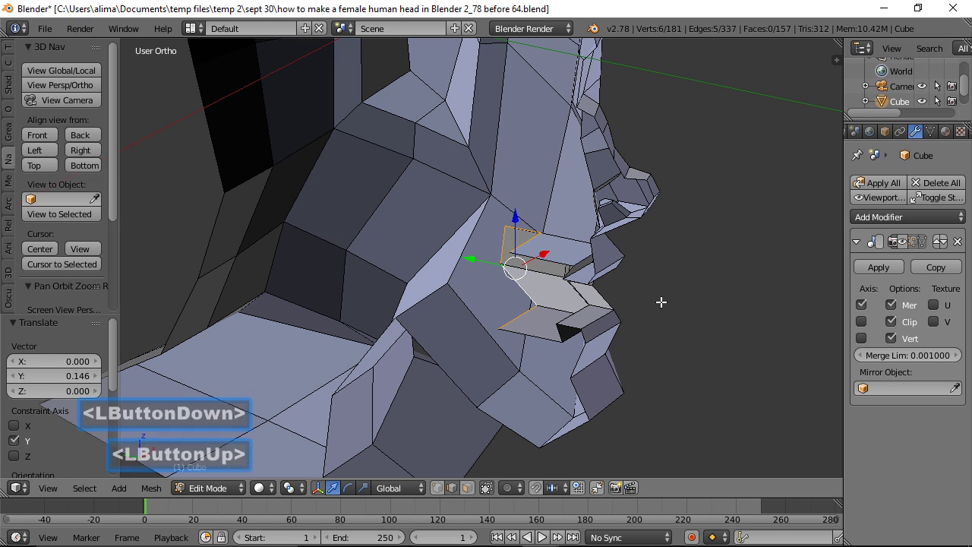
- Flatten the rear mouth cavity edge loop by scaling it to 0 along Y, and save the version ending in 65
key(s)
key(y)
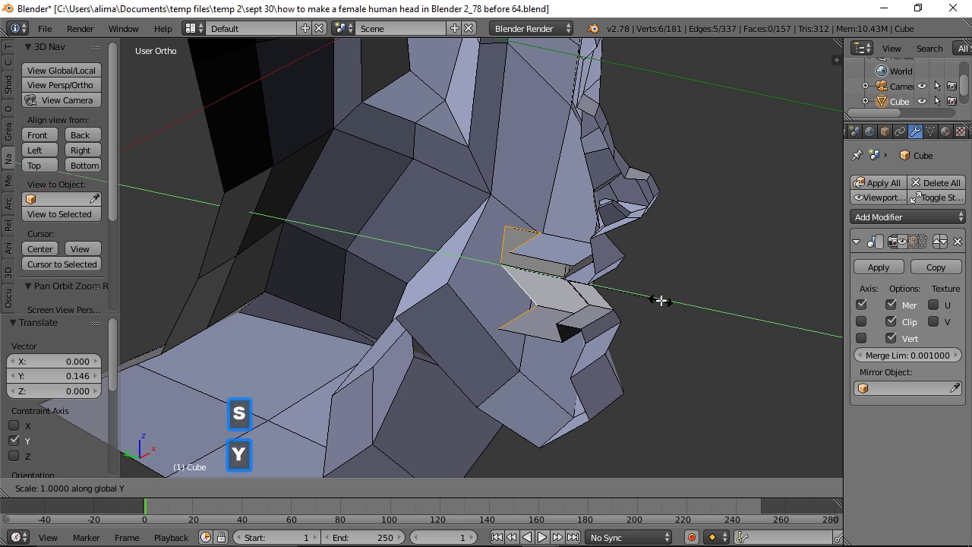
key(0)
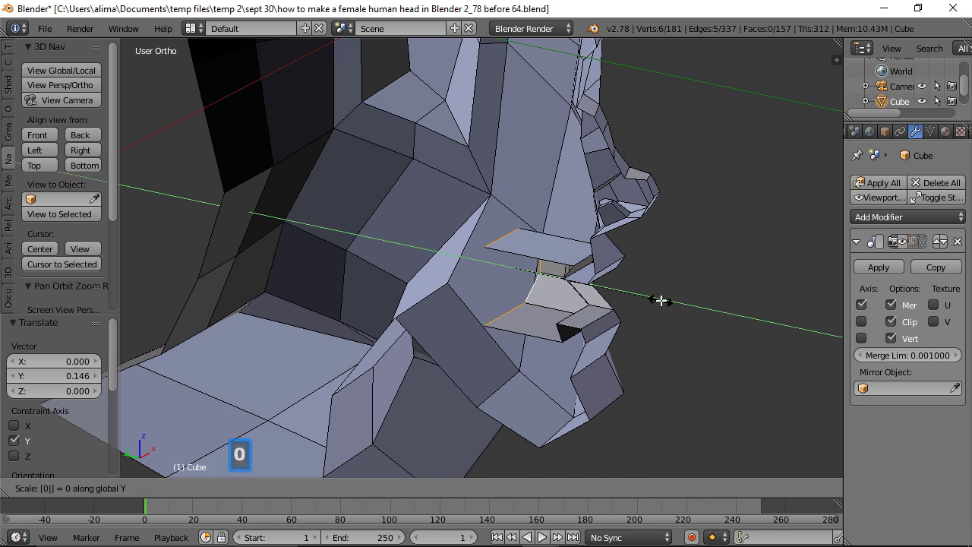
click(661, 301)
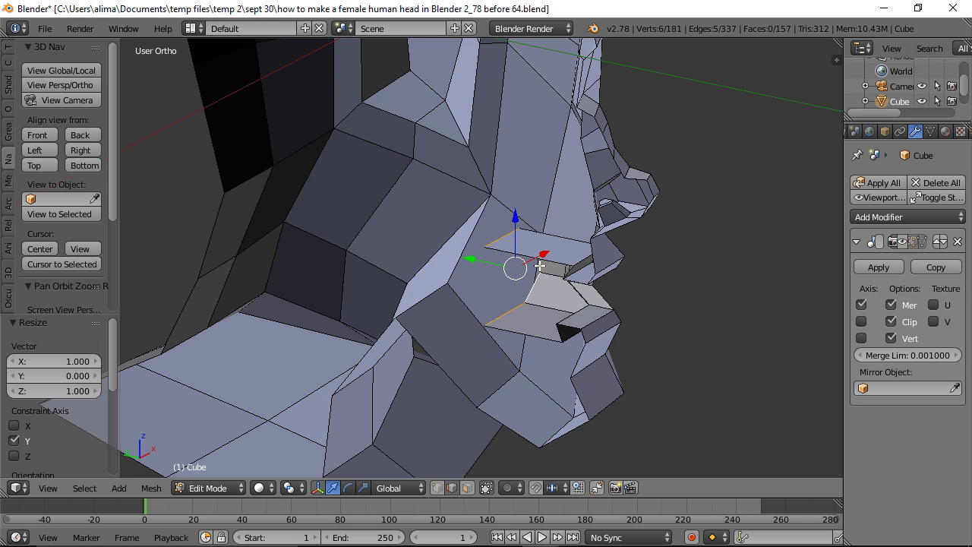
middle_drag(526, 290, 515, 314)
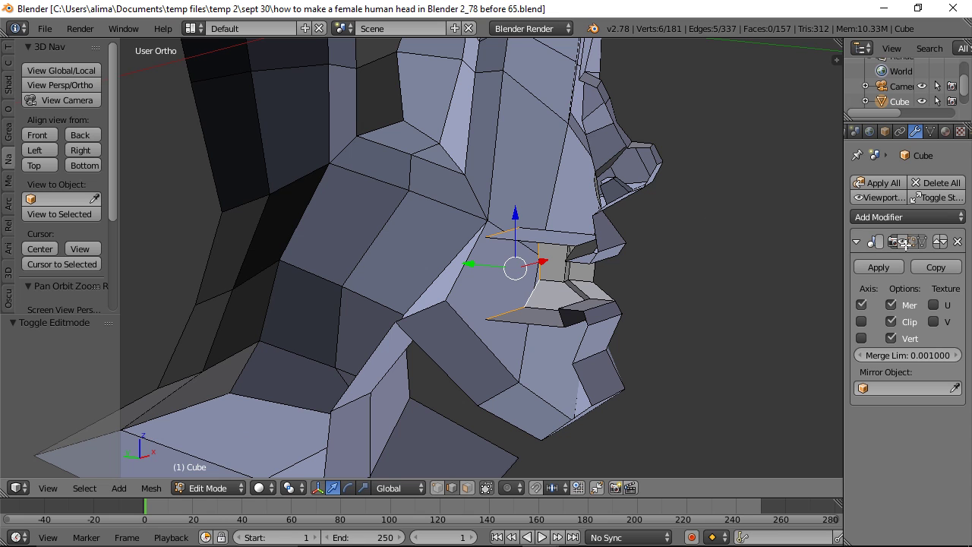
- Restore the Mirror modifier's viewport display and extrude the rear mouth cavity edge loop about 0.435 along Y
click(904, 244)
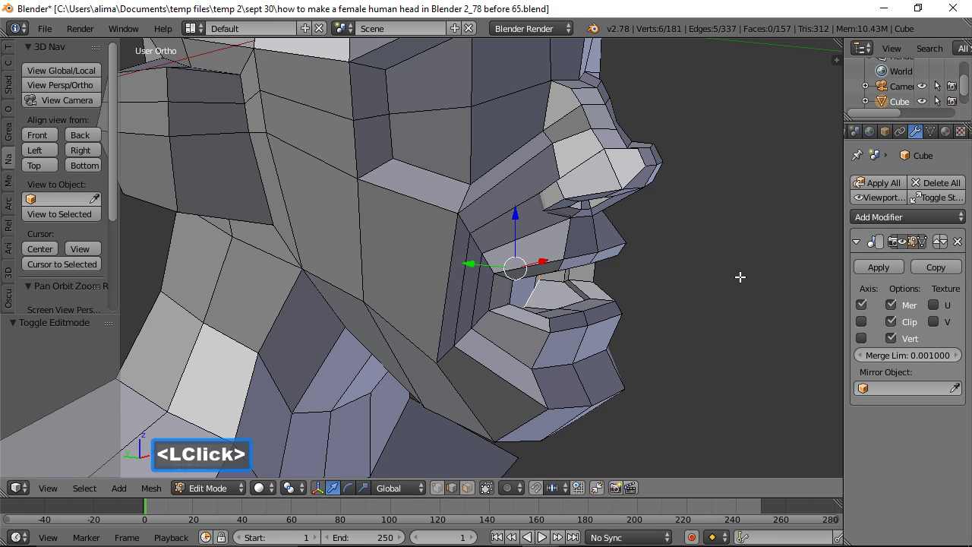
middle_drag(748, 257, 562, 236)
key(e)
key(y)
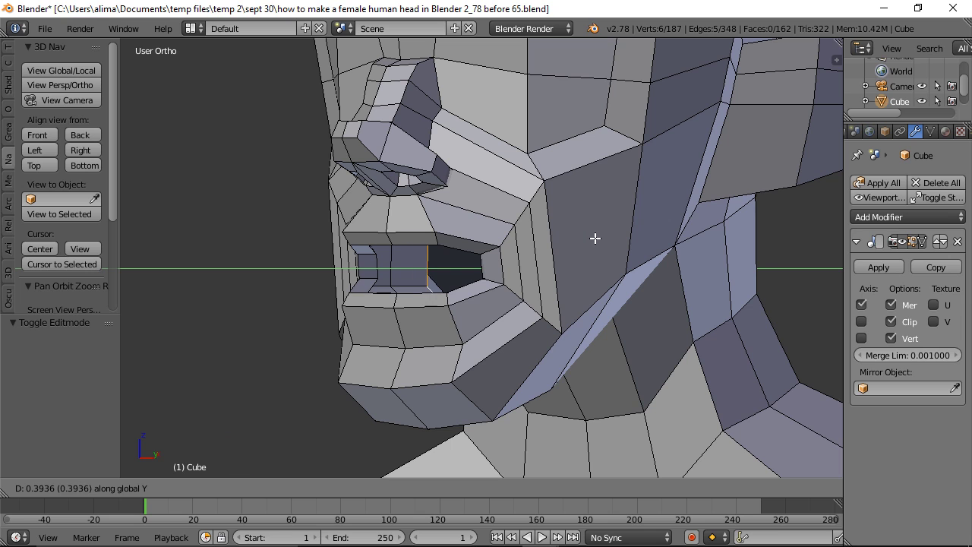
click(599, 238)
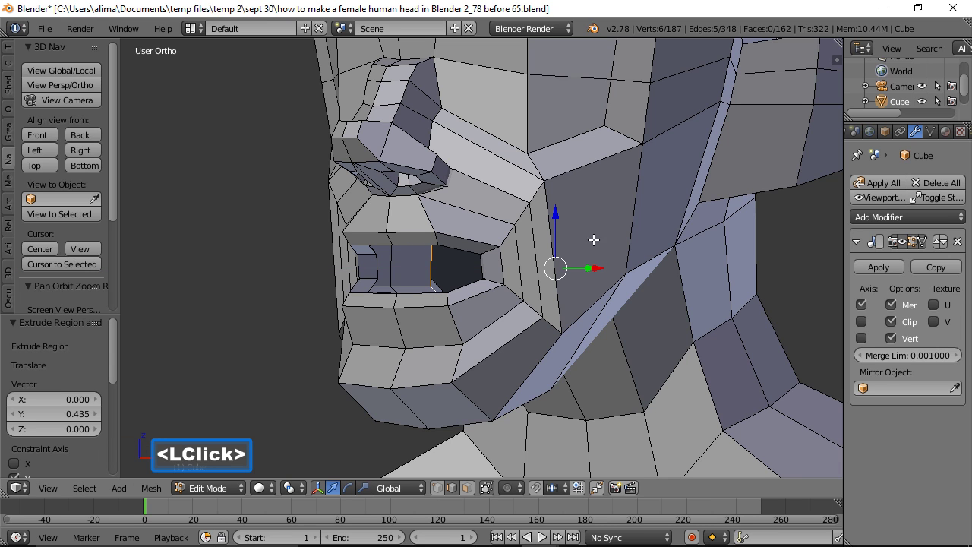
- Scale the rear mouth cavity edge loop down along Z, and move it about 0.306 along Y
middle_drag(516, 317, 557, 313)
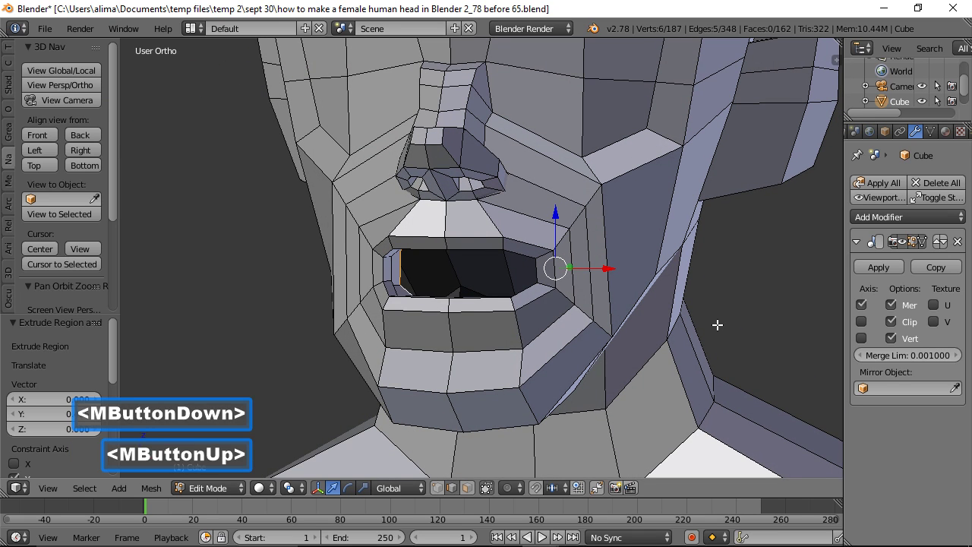
key(s)
key(z)
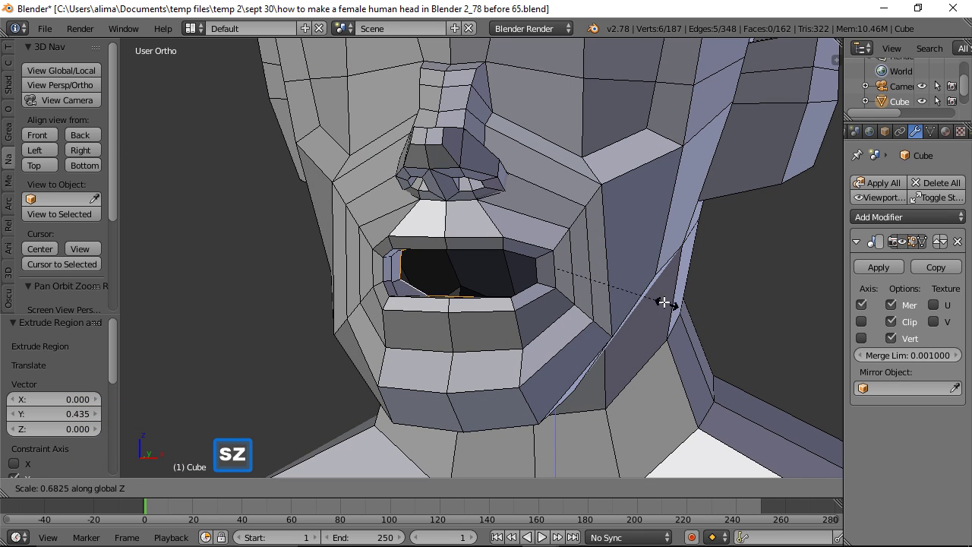
click(600, 274)
middle_drag(674, 284, 689, 303)
drag(596, 265, 625, 260)
- Scale the rear mouth cavity edge loop to about 0.202 along X, and save the deselected mesh as the version ending in 66
middle_drag(509, 334, 688, 337)
key(s)
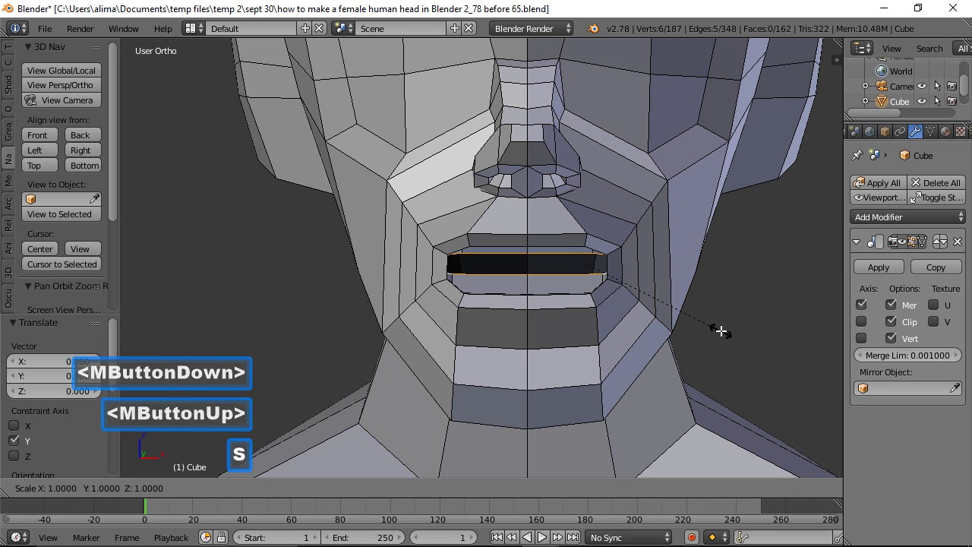
key(x)
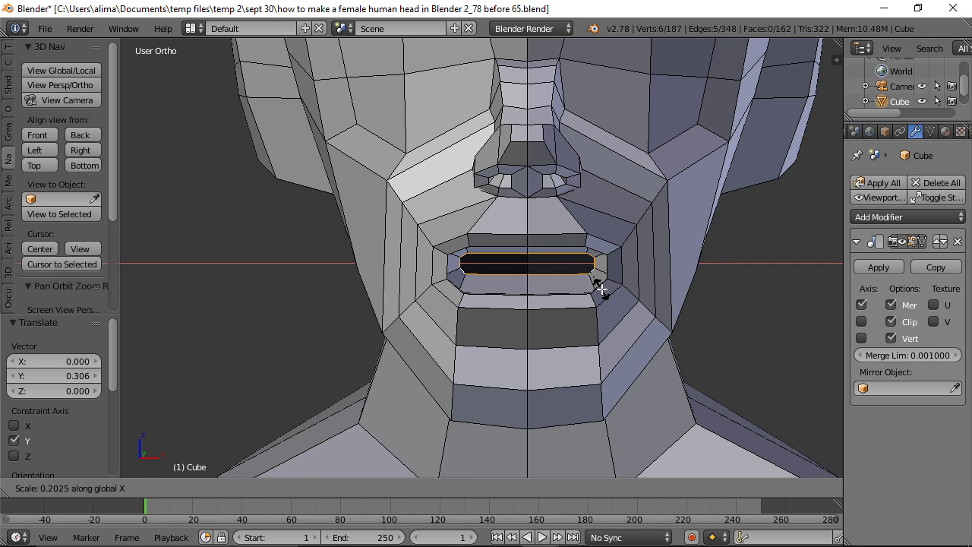
click(601, 289)
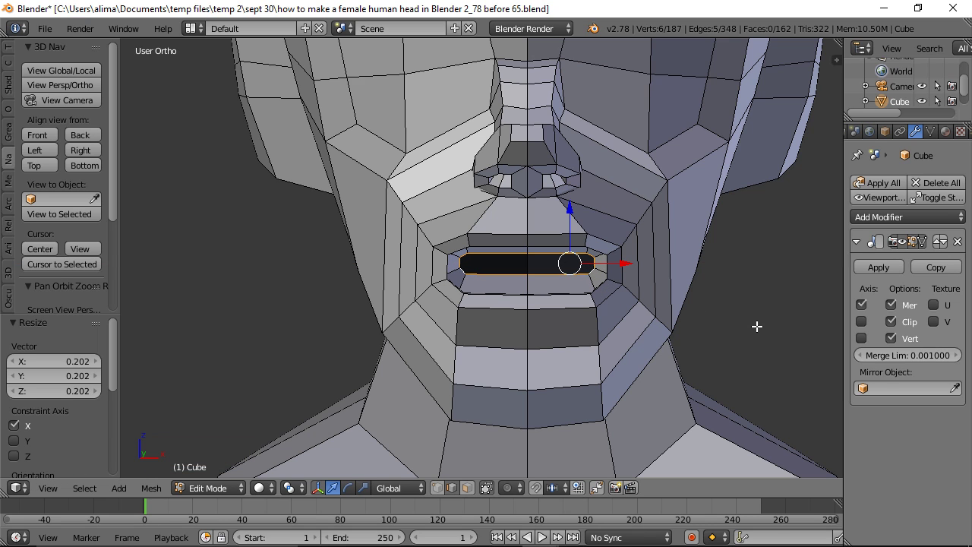
key(a)
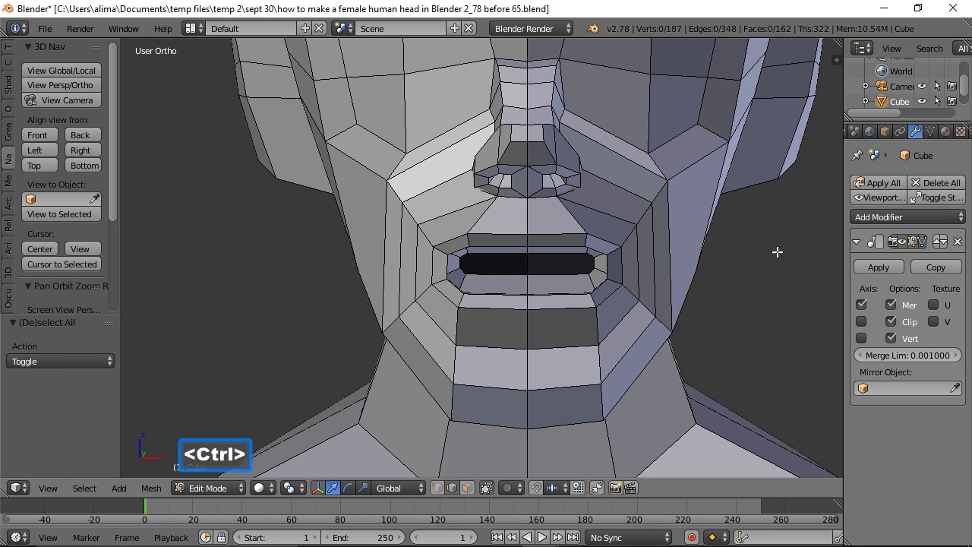
ctrl+middle_drag(784, 240, 788, 321)
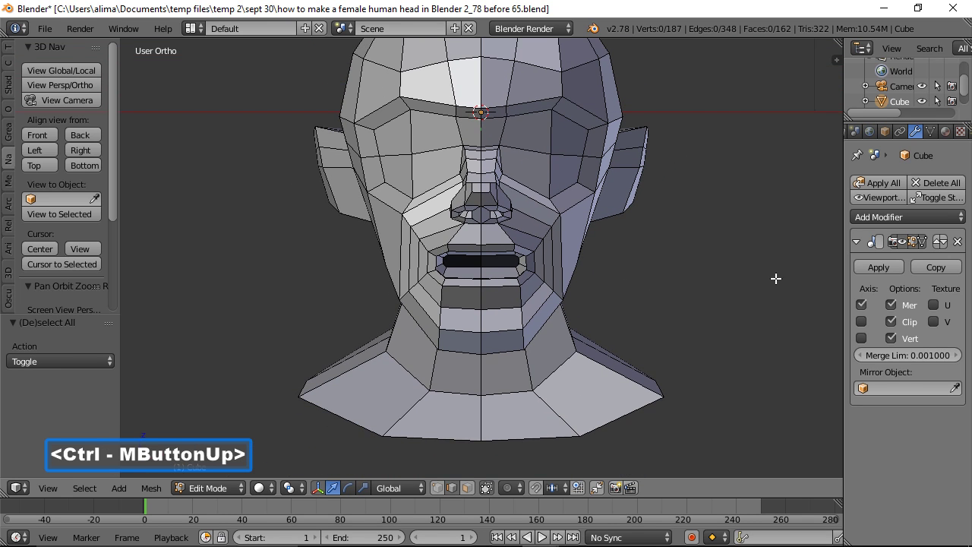
middle_drag(770, 237, 714, 308)
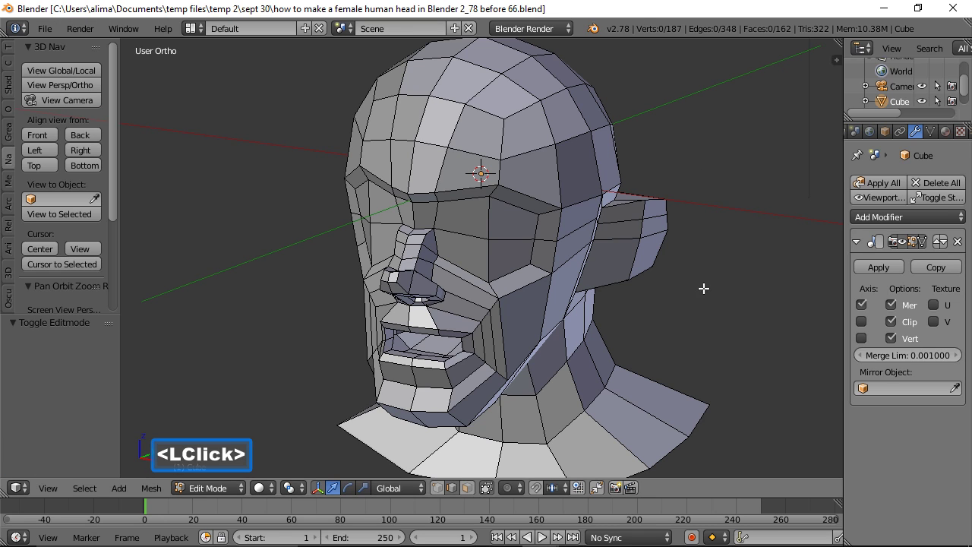
- Switch to face selection and circle-select the visible faces of the ear
click(467, 487)
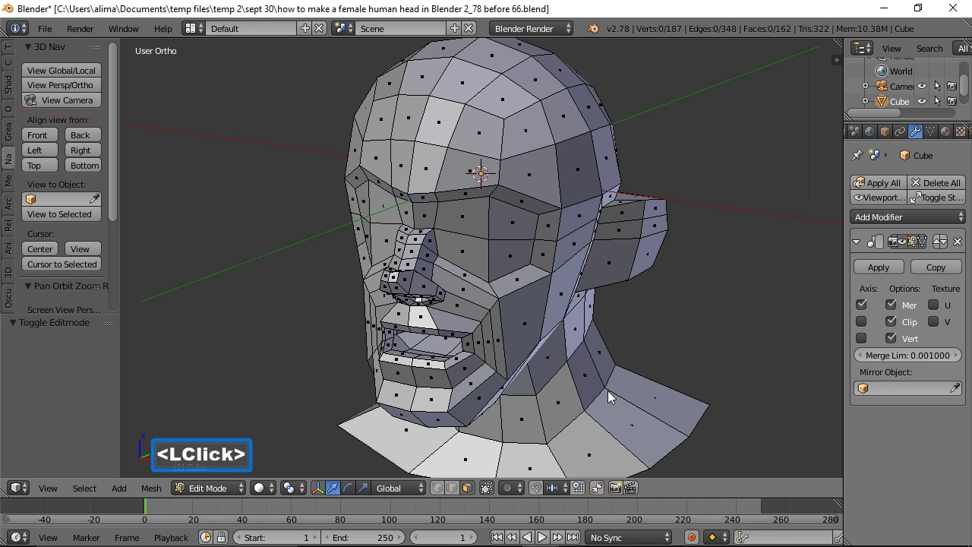
key(c)
mouse_move(647, 255)
mouse_down()
mouse_move(646, 226)
mouse_move(644, 242)
mouse_up()
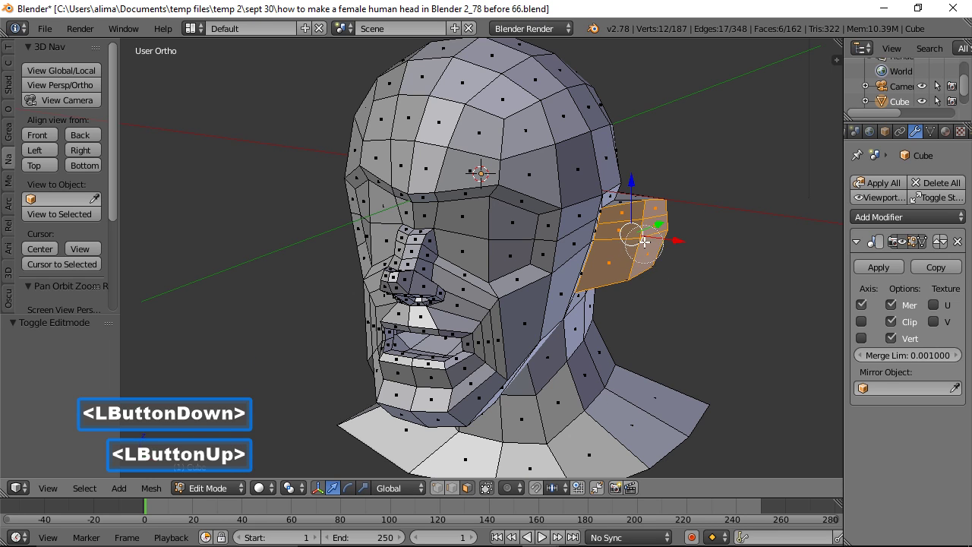
right_click(675, 294)
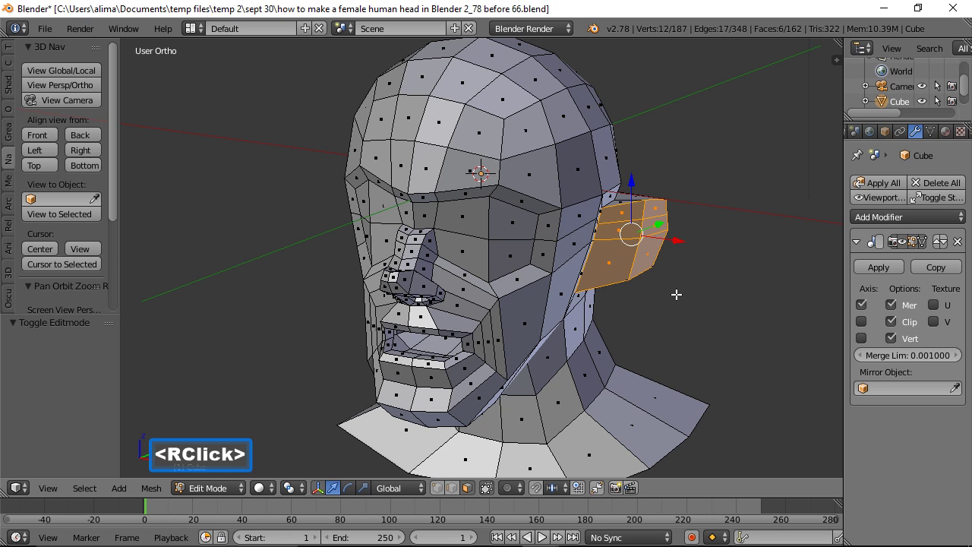
- Enable proportional editing with the ear faces selected, and save the file as the version ending in 67
key(o)
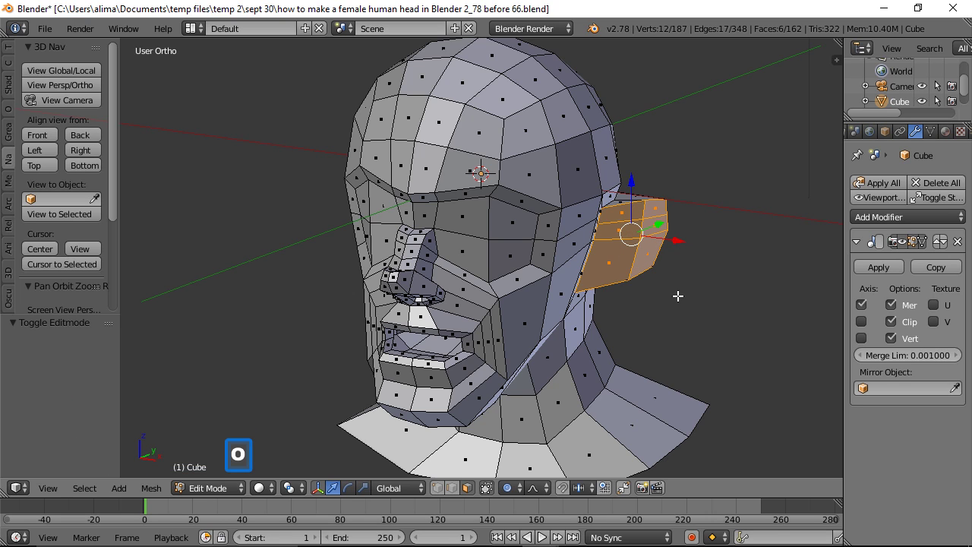
middle_drag(620, 337, 656, 321)
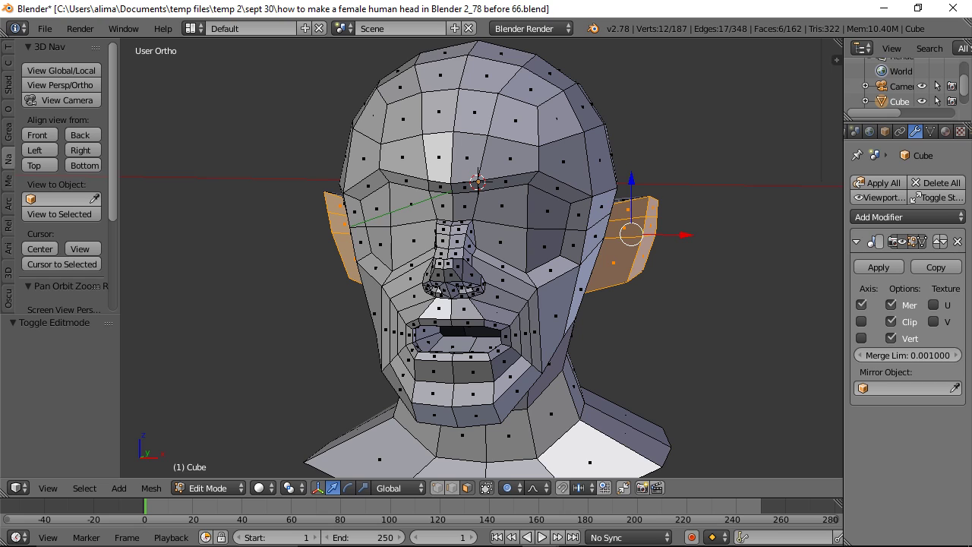
key(ctrl+shift+s)
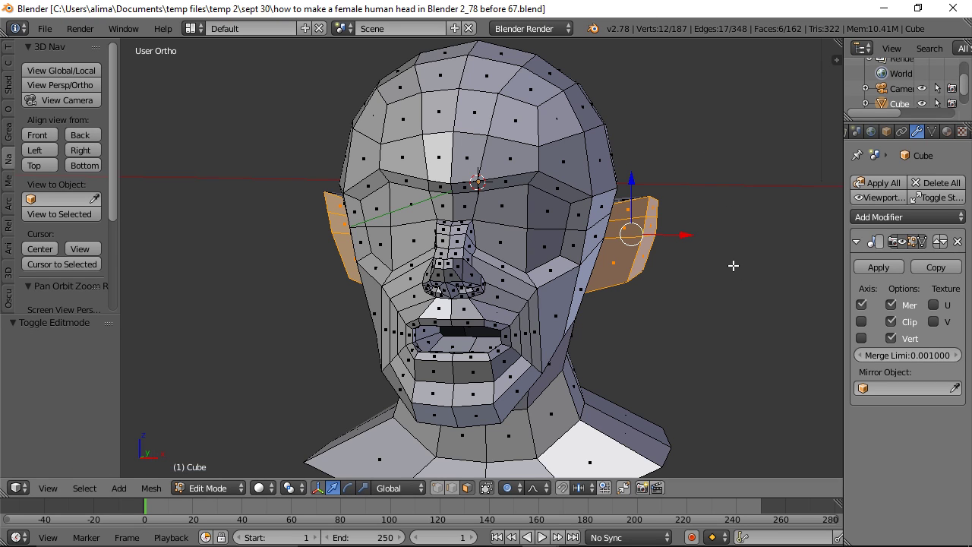
- Enlarge the proportional editing radius to 0.83, scale the ear faces uniformly to about 0.8, and clear the selection
key(g)
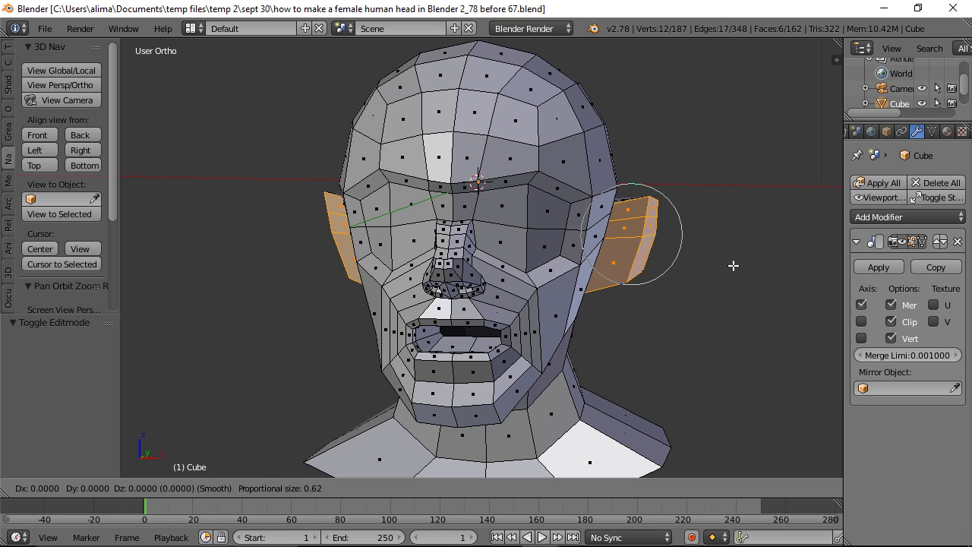
scroll(733, 265, down, 2)
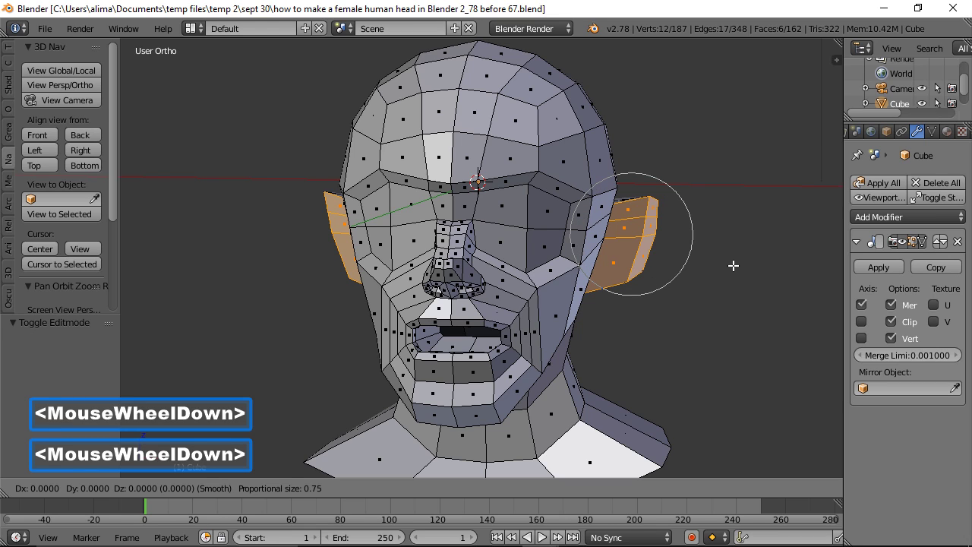
scroll(732, 265, down, 1)
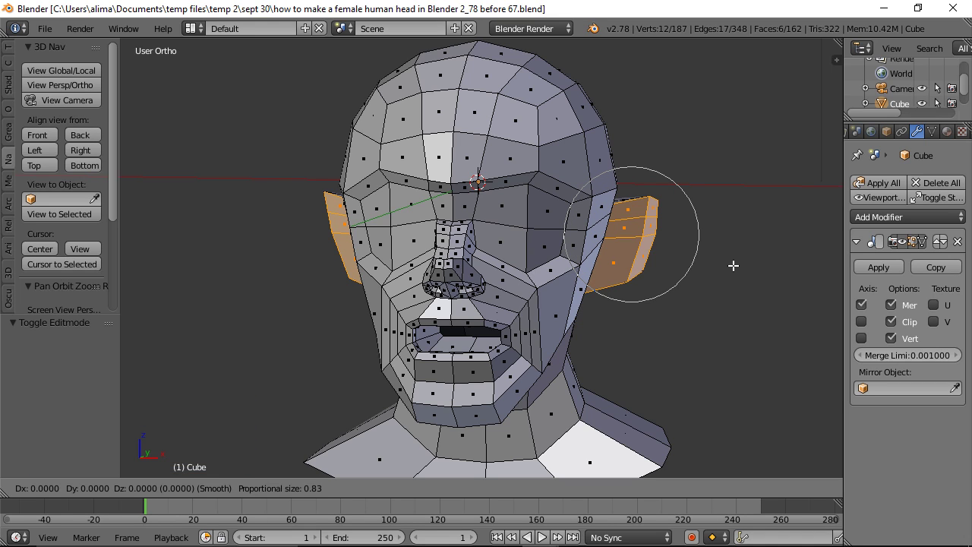
click(733, 265)
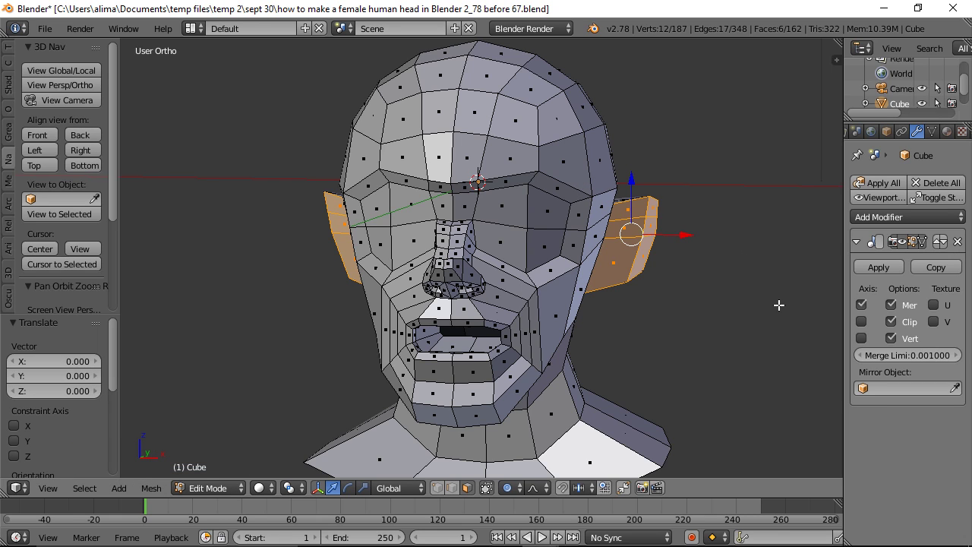
key(s)
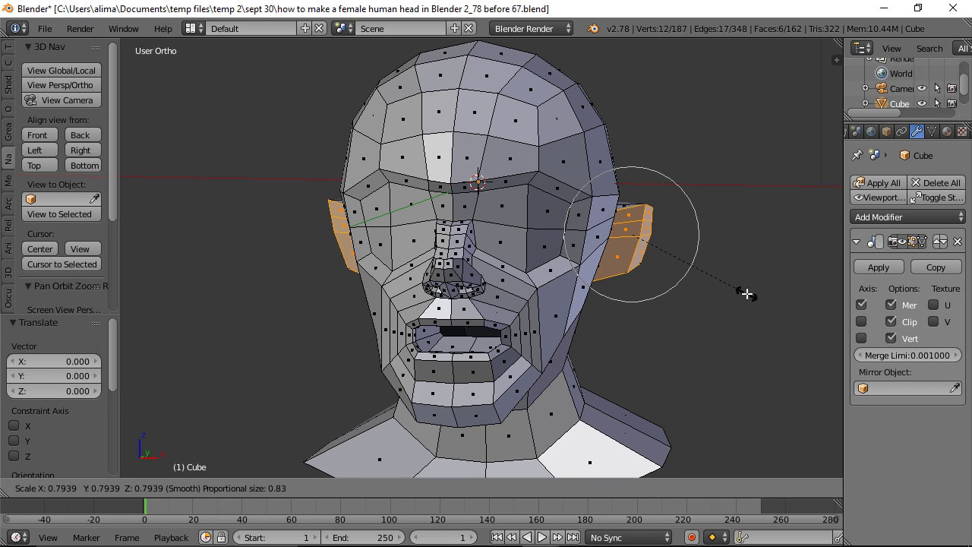
click(747, 293)
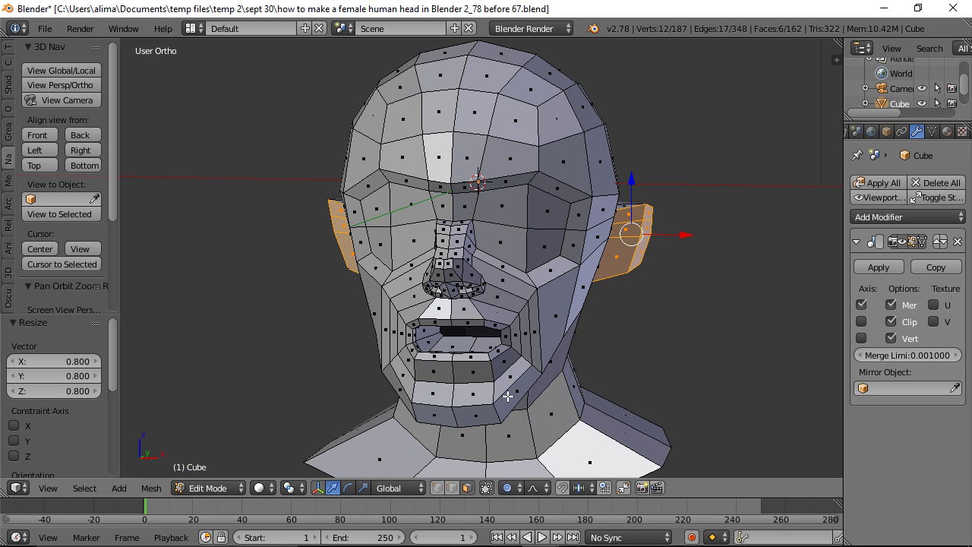
key(a)
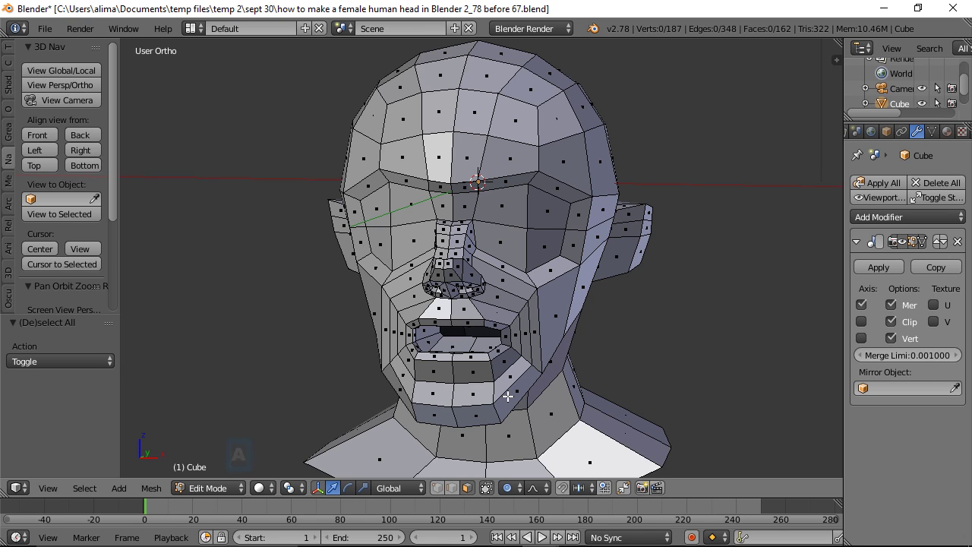
- Circle-select the faces of the chin and lower lip and scale them uniformly to about 0.775 with proportional editing
click(514, 395)
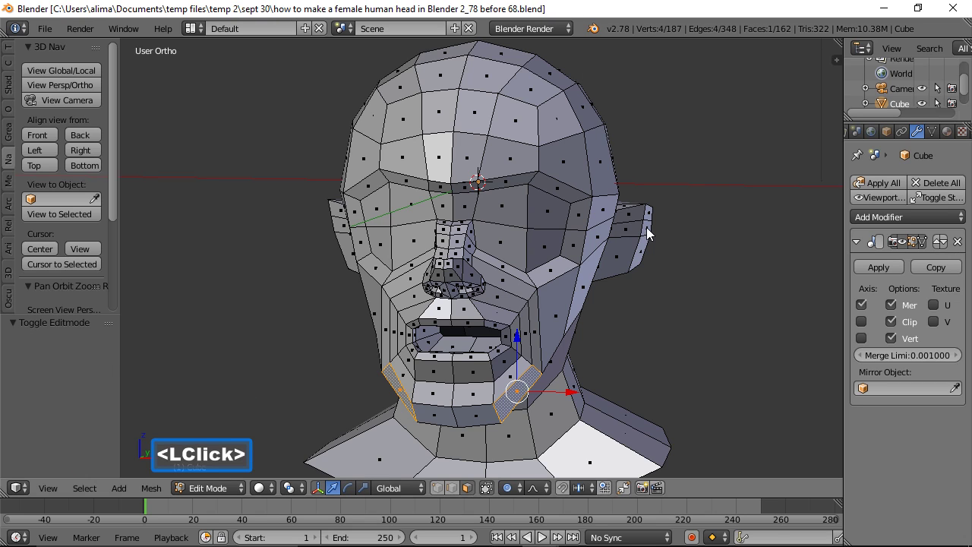
key(c)
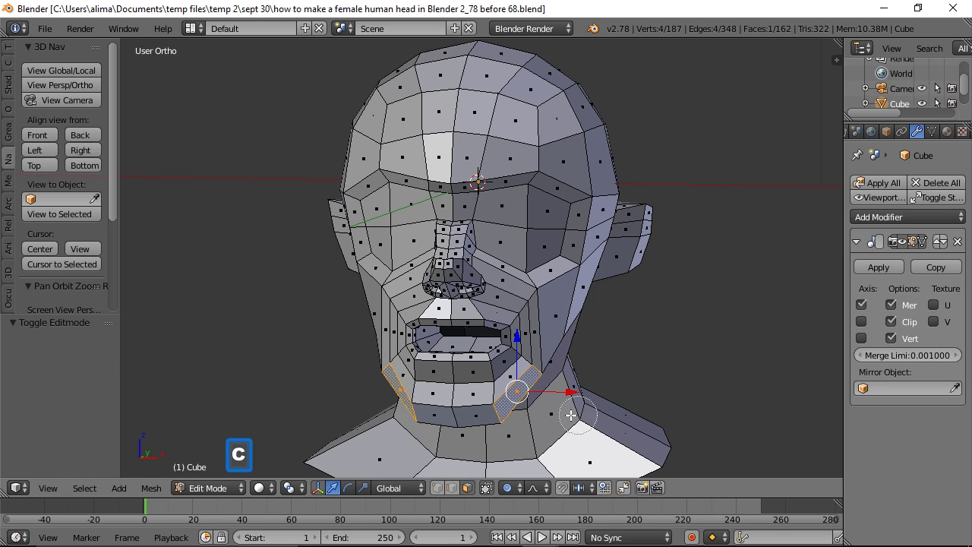
mouse_move(483, 396)
mouse_down()
mouse_move(489, 377)
mouse_move(499, 384)
mouse_up()
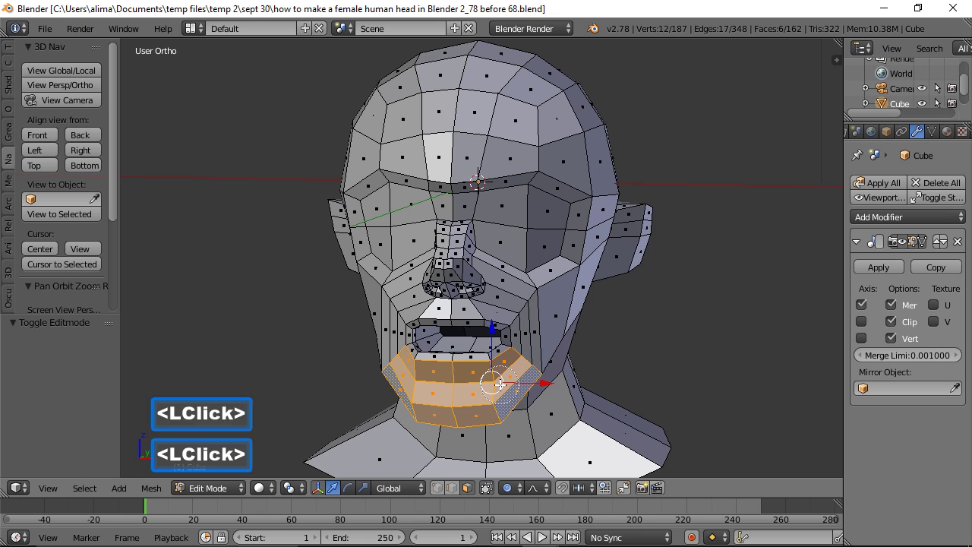
right_click(496, 385)
key(s)
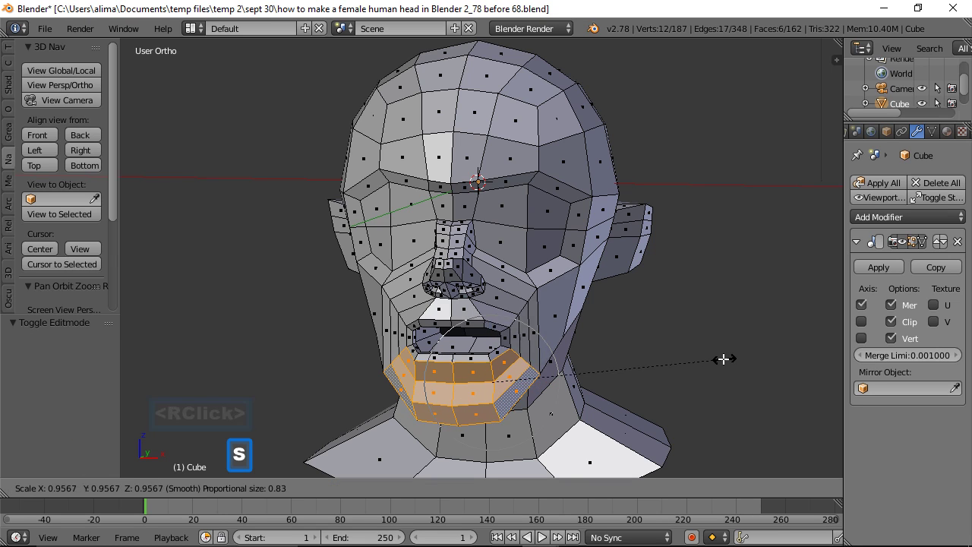
click(680, 364)
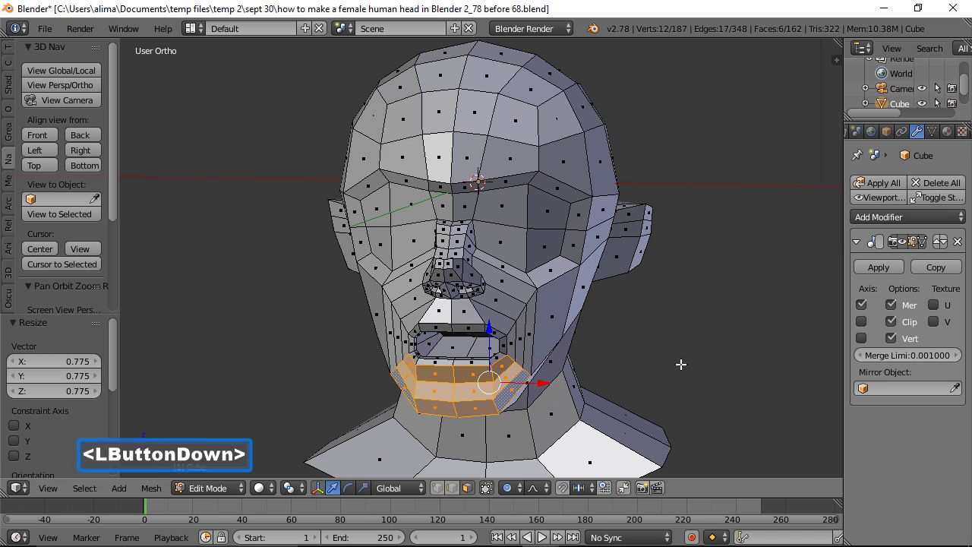
- Raise the chin faces about 0.158 along Z, and save the deselected mesh as the version ending in 69
drag(483, 325, 492, 314)
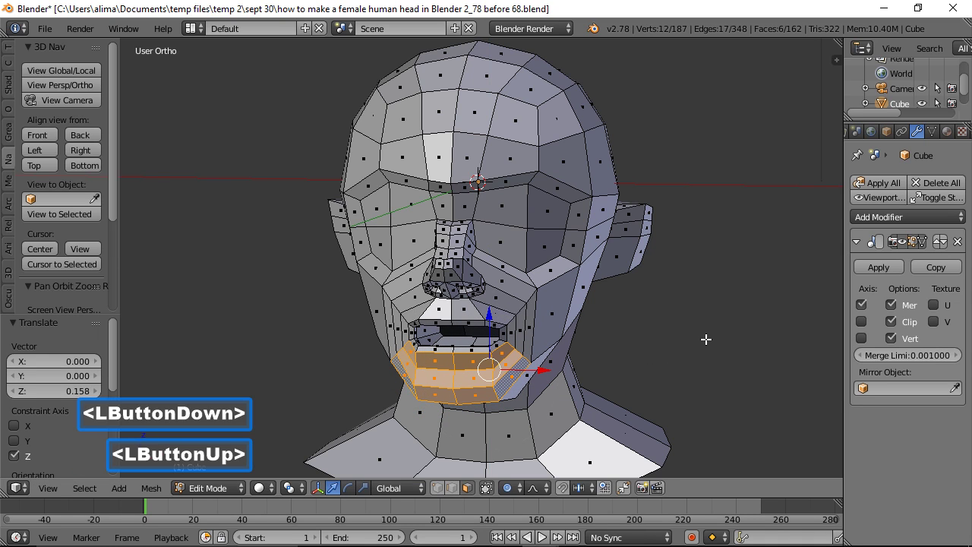
middle_drag(651, 349, 602, 352)
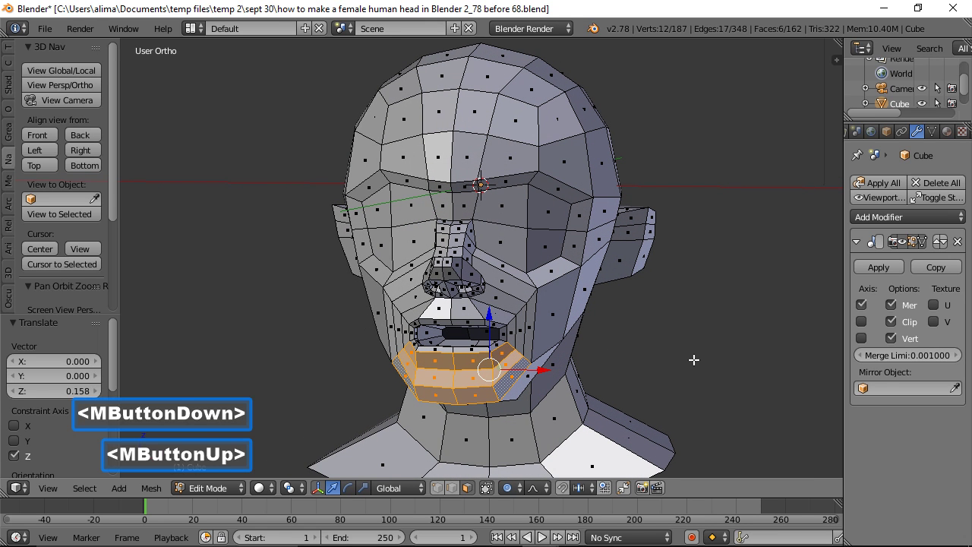
key(a)
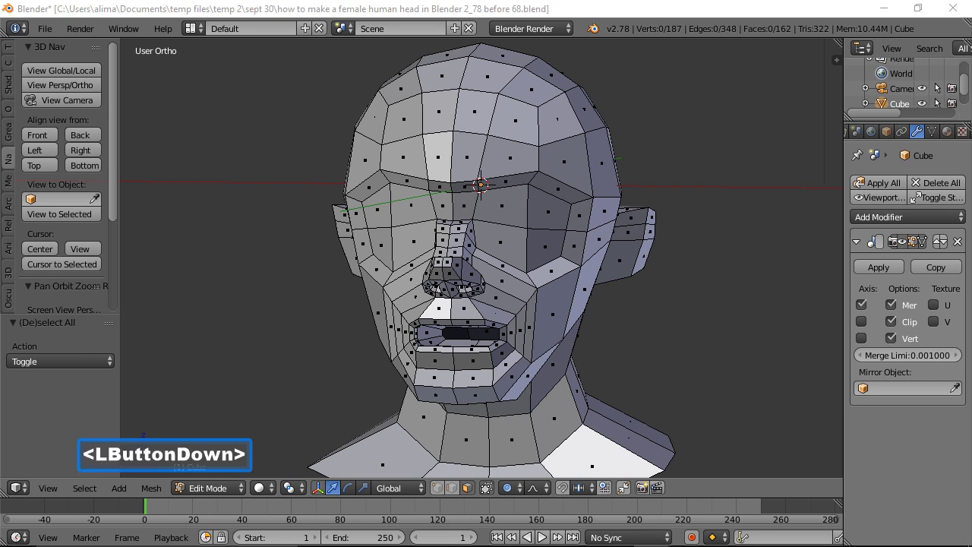
click(614, 15)
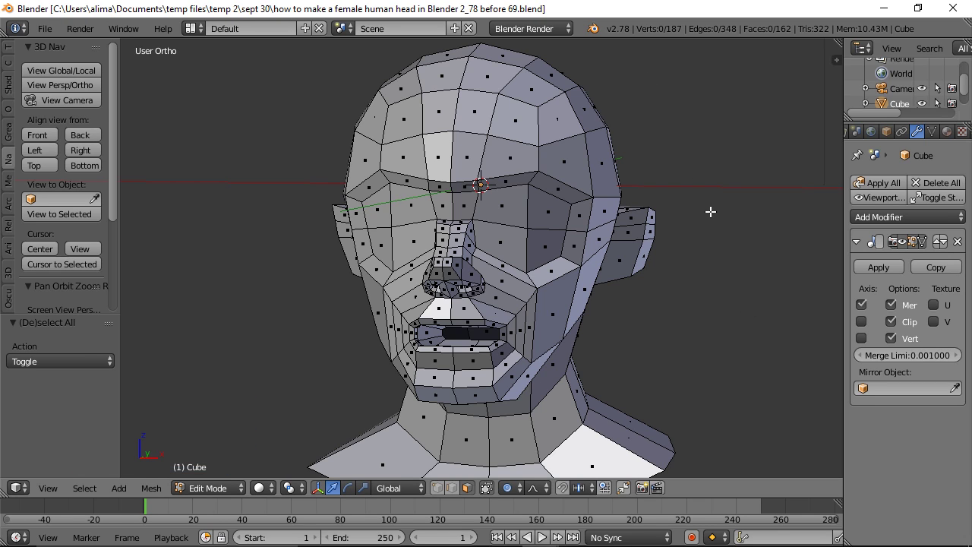
- Select the four temple faces directly in front of the ear on the side of the head
middle_drag(711, 223, 628, 215)
click(629, 216)
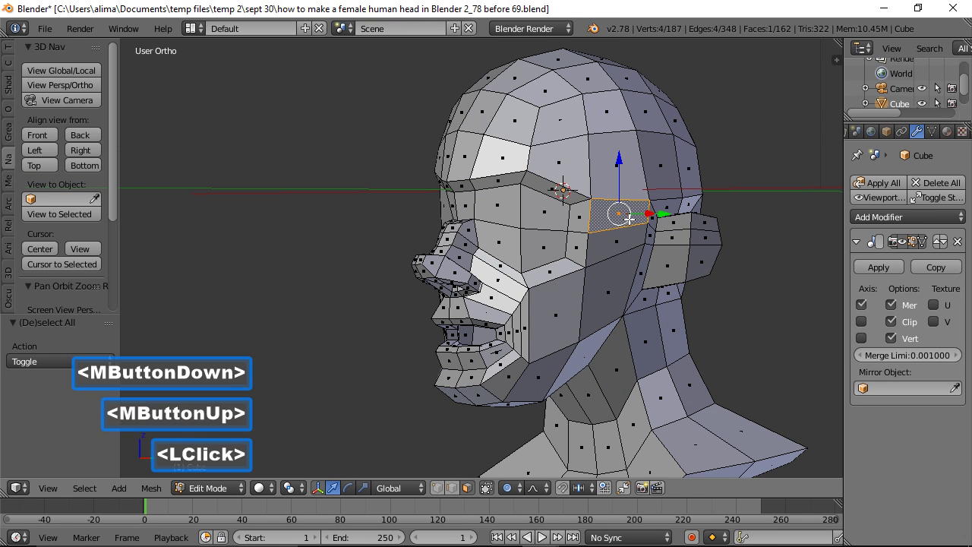
shift+click(629, 244)
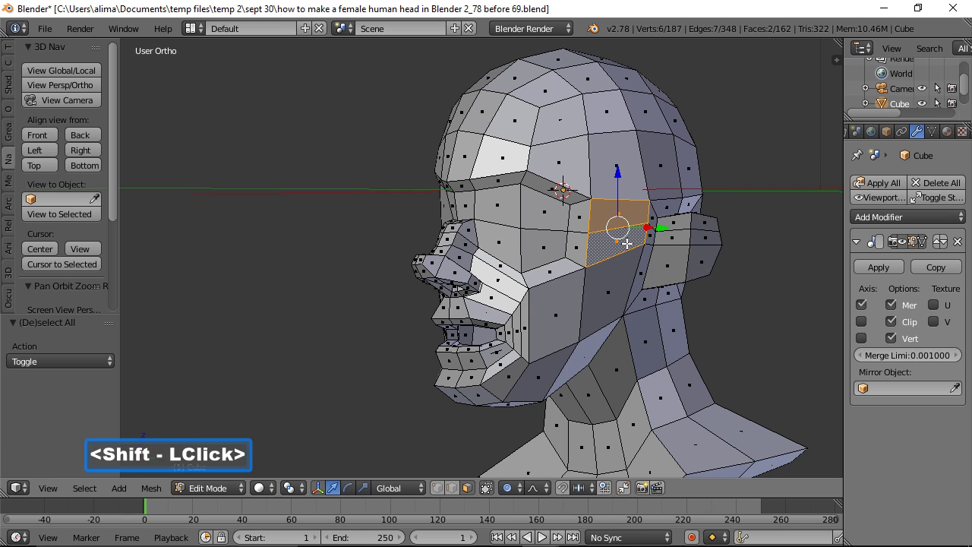
shift+click(654, 212)
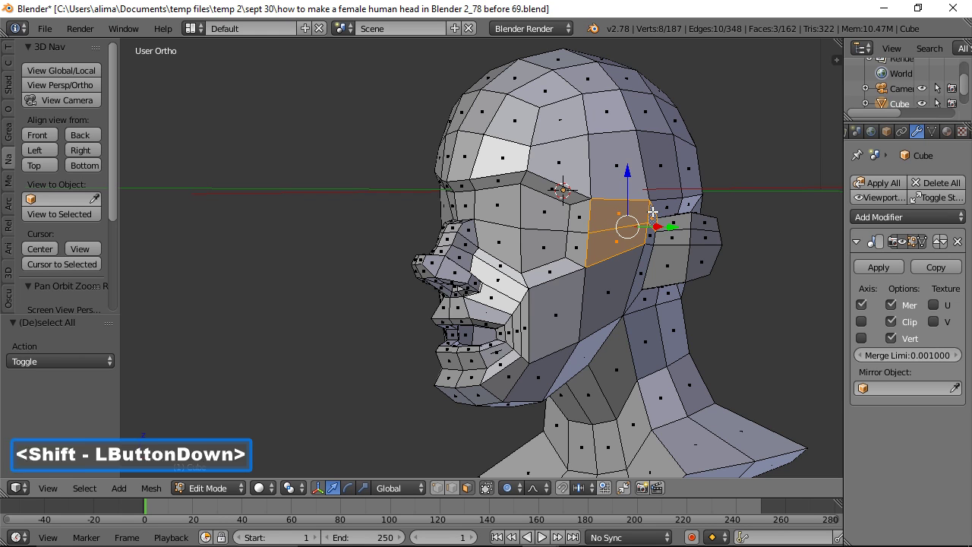
shift+click(652, 236)
- Move the temple faces about -0.093 along X with a larger proportional radius, and save the deselected mesh as the version ending in 70
middle_drag(583, 253, 699, 266)
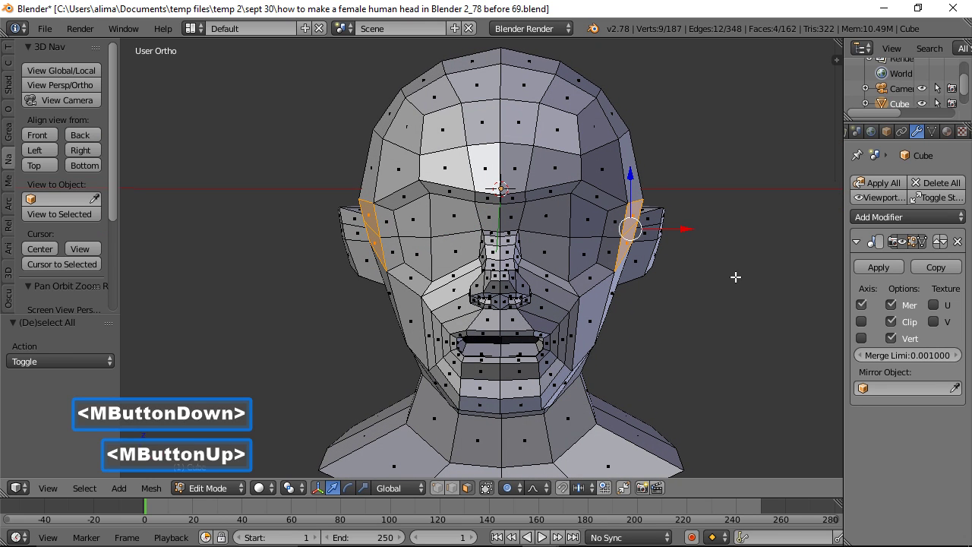
key(g)
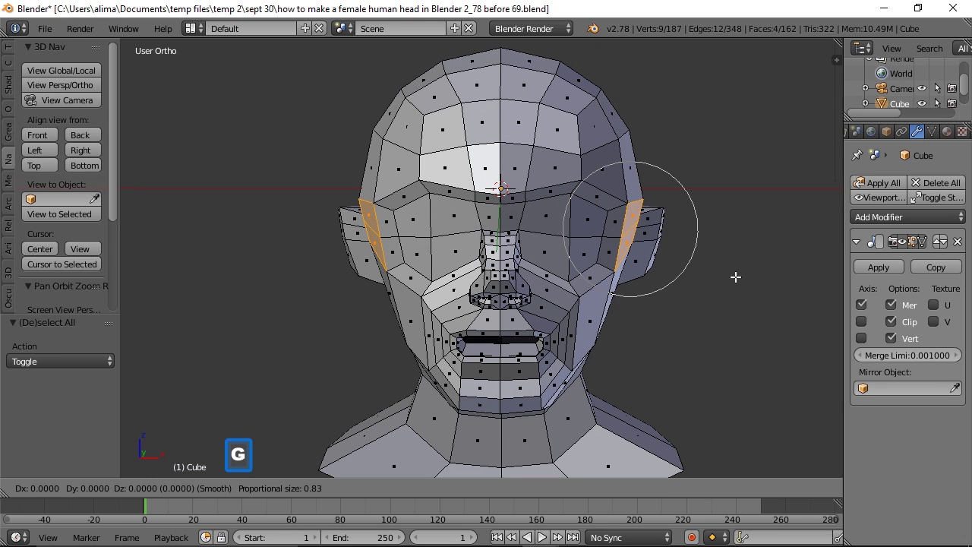
scroll(731, 277, down, 5)
scroll(728, 277, down, 2)
scroll(727, 278, down, 1)
click(728, 277)
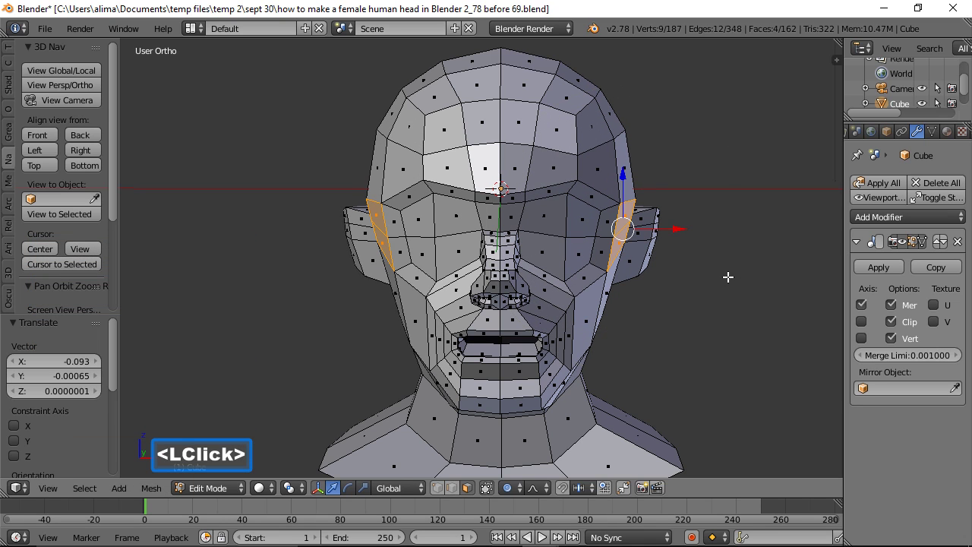
key(a)
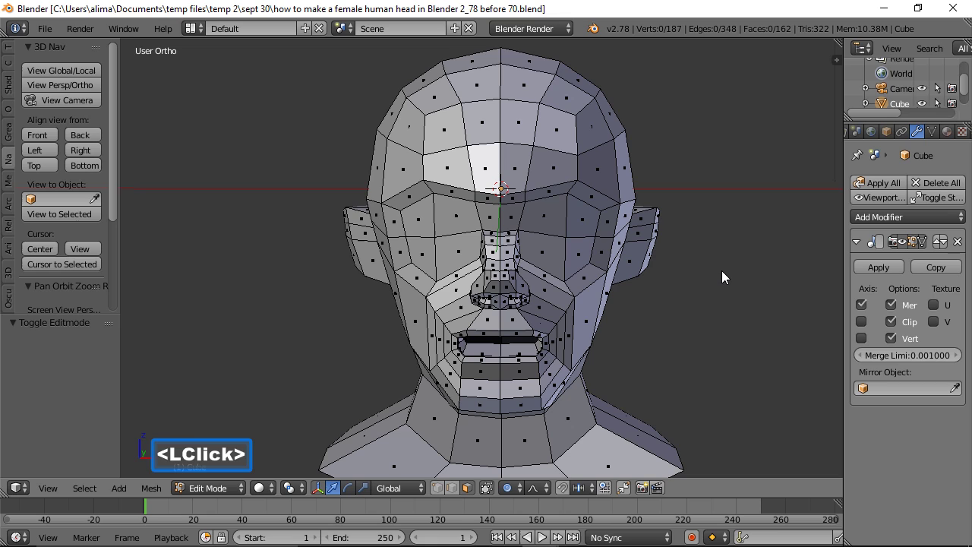
- With proportional editing disabled, circle-select the four eye-socket faces and save the file as the version ending in 71
key(o)
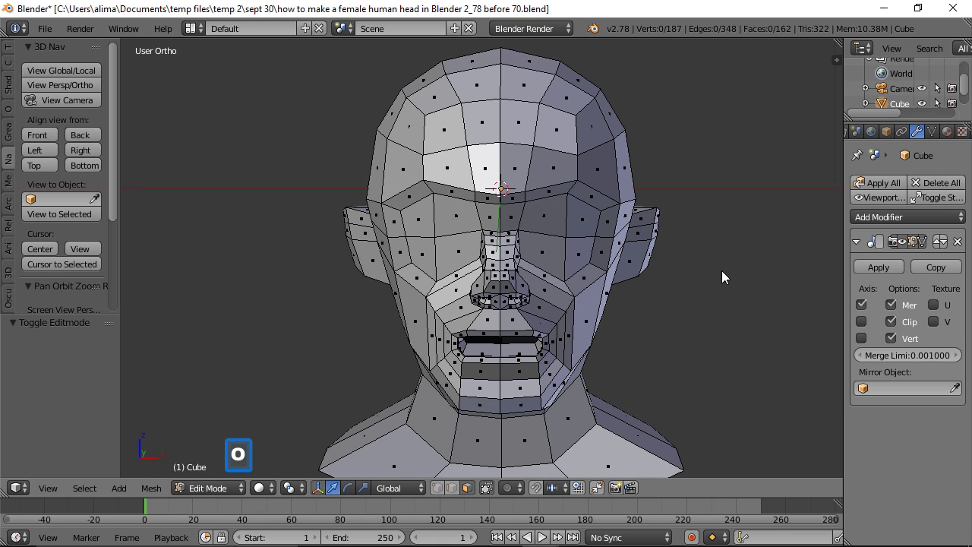
key(c)
click(566, 237)
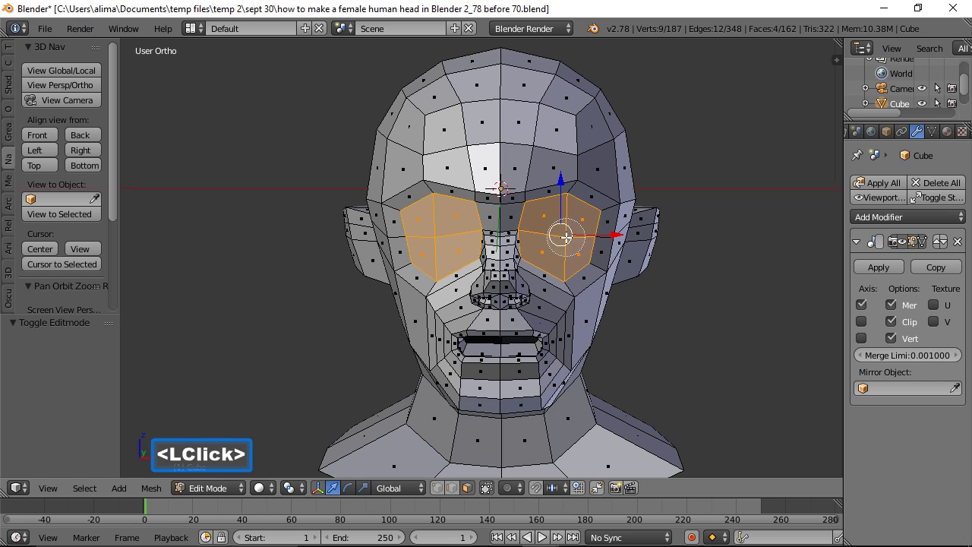
right_click(710, 296)
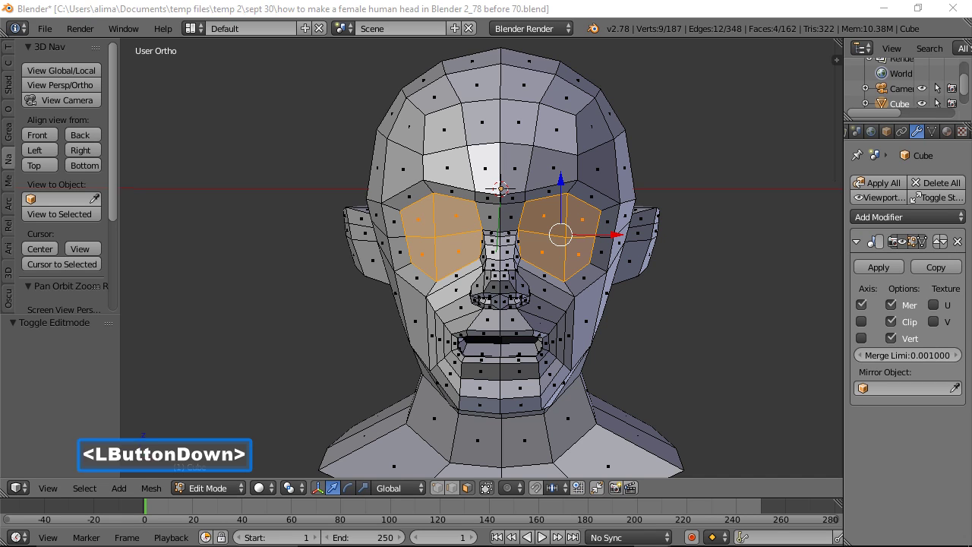
- Extrude the eye-socket faces in place and scale them uniformly to about 0.86
key(e)
click(747, 241)
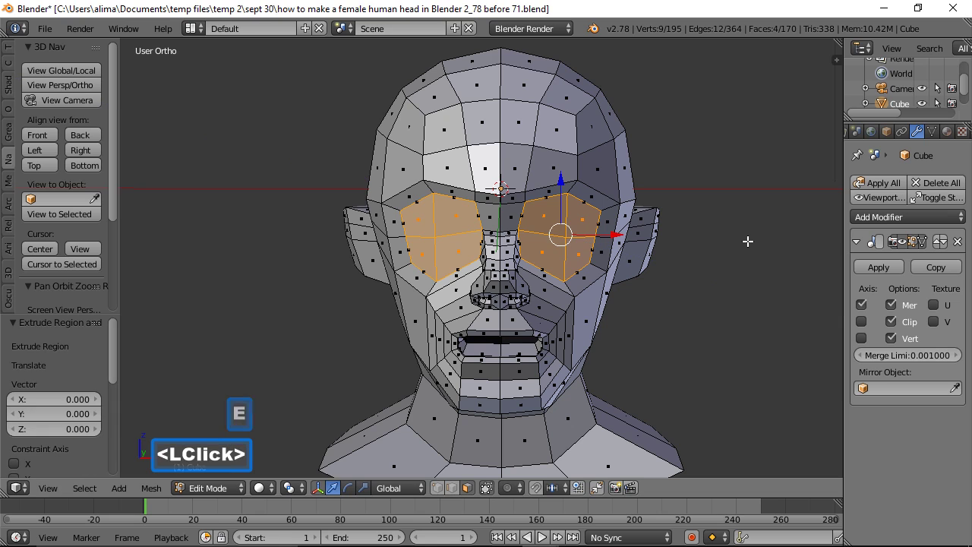
key(s)
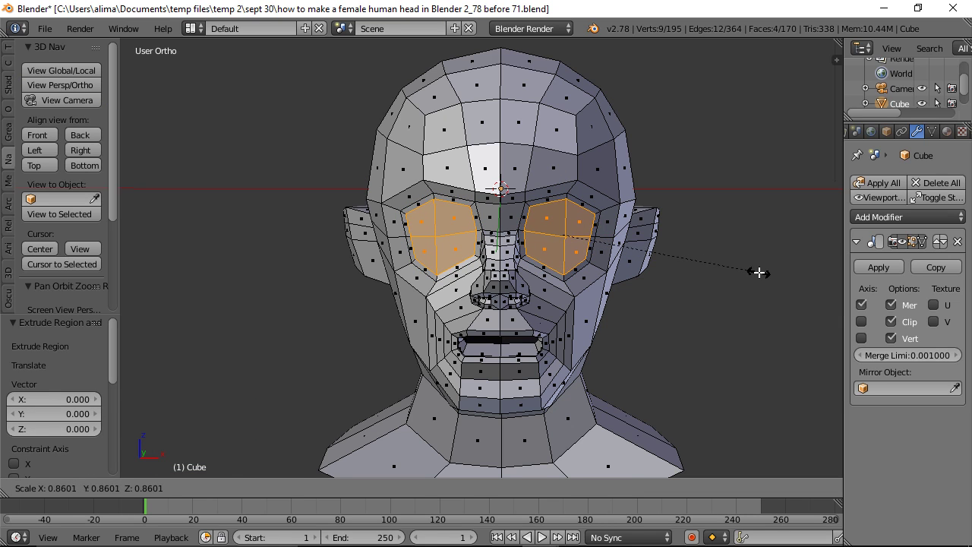
click(751, 270)
- In edge selection, select the two inner edges of the eye region beside the nose and move them about 0.067 along Y
middle_click(744, 256)
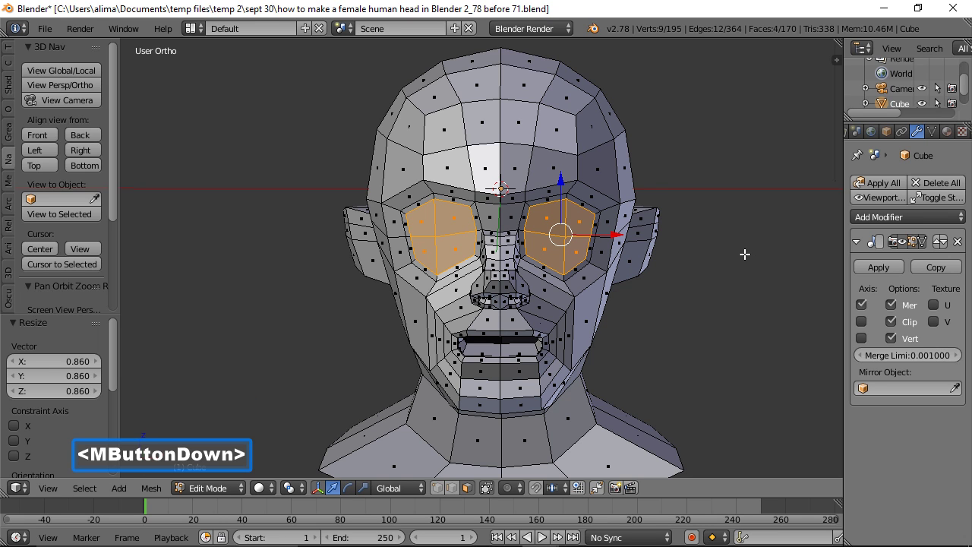
middle_drag(744, 254, 691, 266)
click(454, 488)
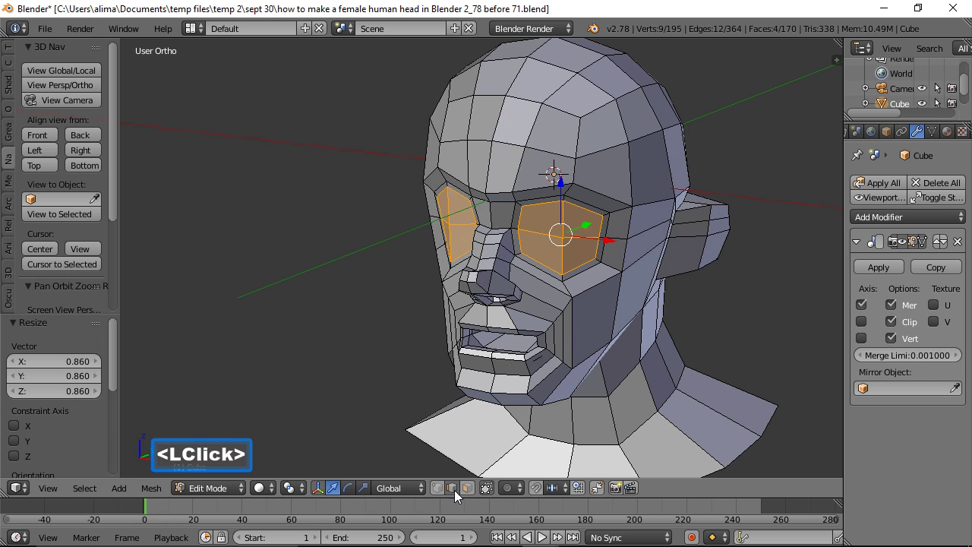
click(523, 215)
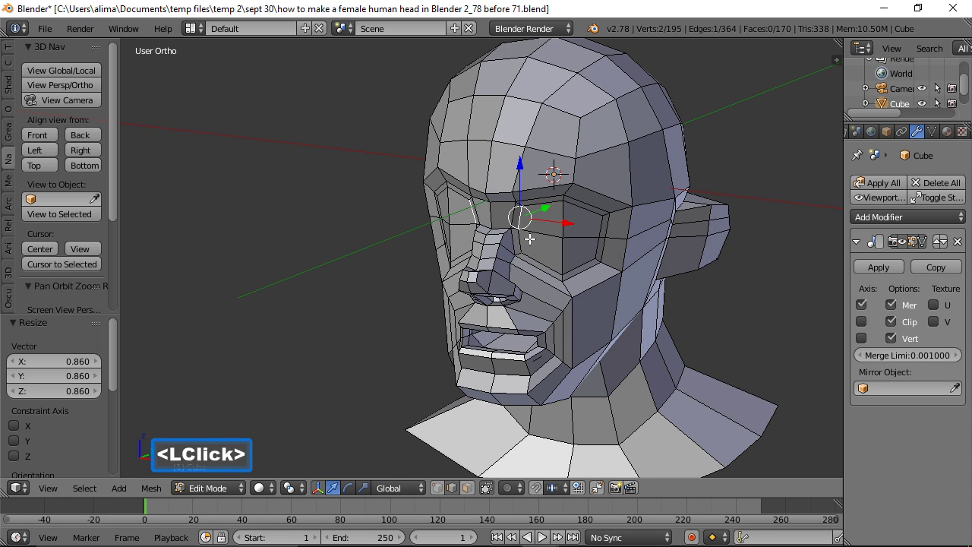
shift+click(521, 243)
drag(544, 222, 549, 219)
- Switch to face selection and reselect the four inner eye-socket faces
middle_drag(620, 271, 652, 269)
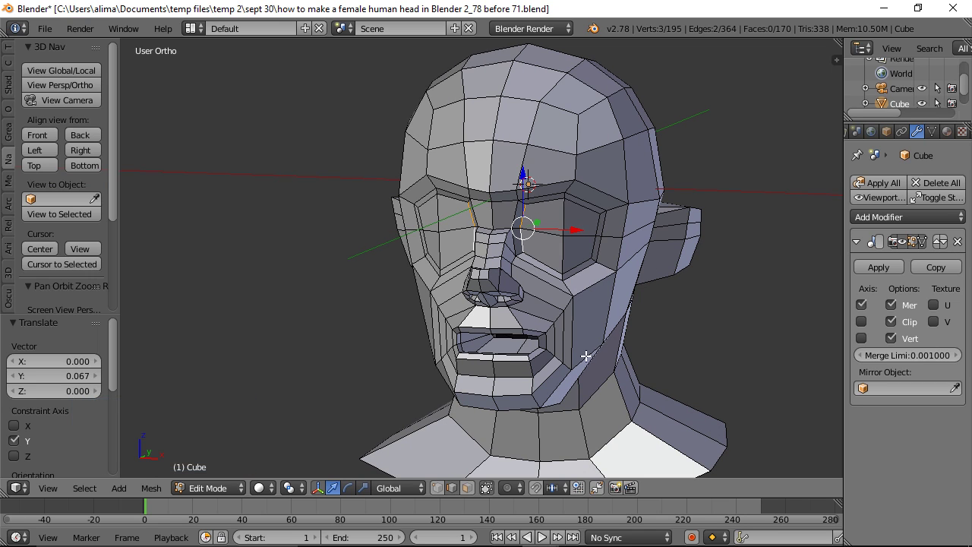
click(466, 489)
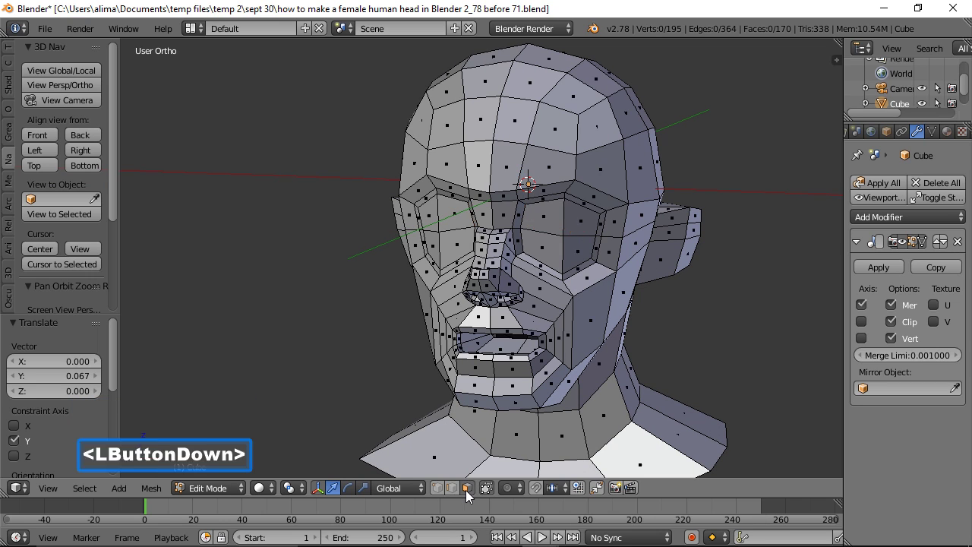
click(548, 218)
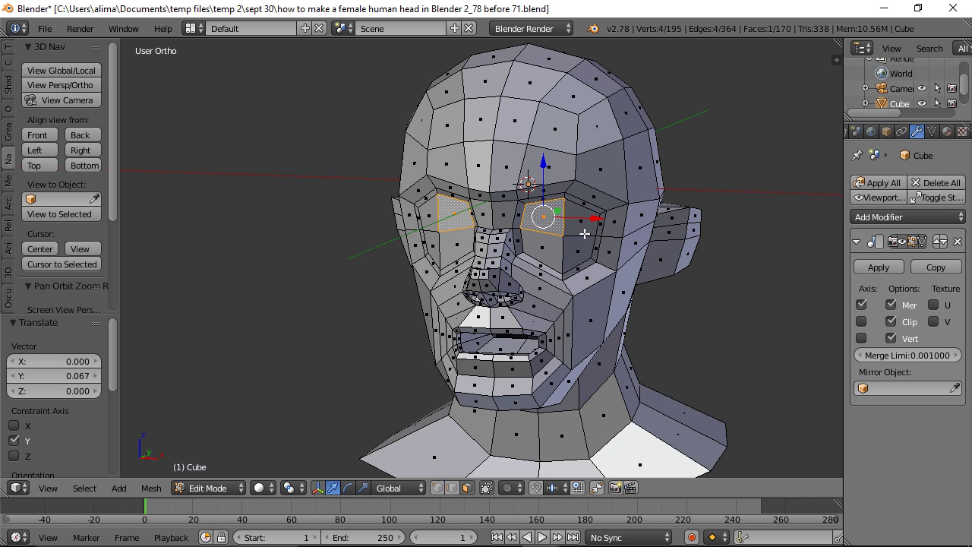
shift+click(583, 234)
shift+click(571, 259)
shift+click(578, 264)
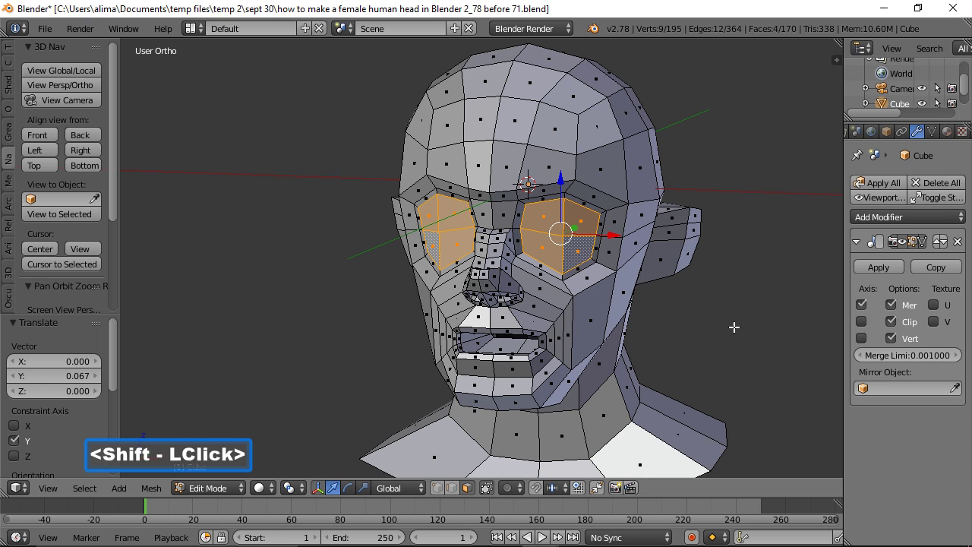
- Extrude the four inner eye-socket faces in place and scale them uniformly to about 0.62
key(e)
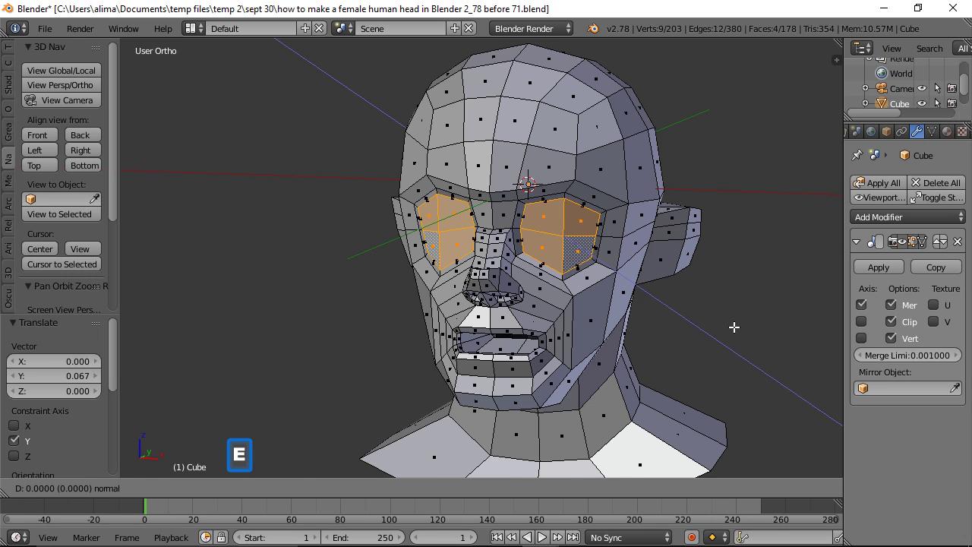
click(734, 326)
key(s)
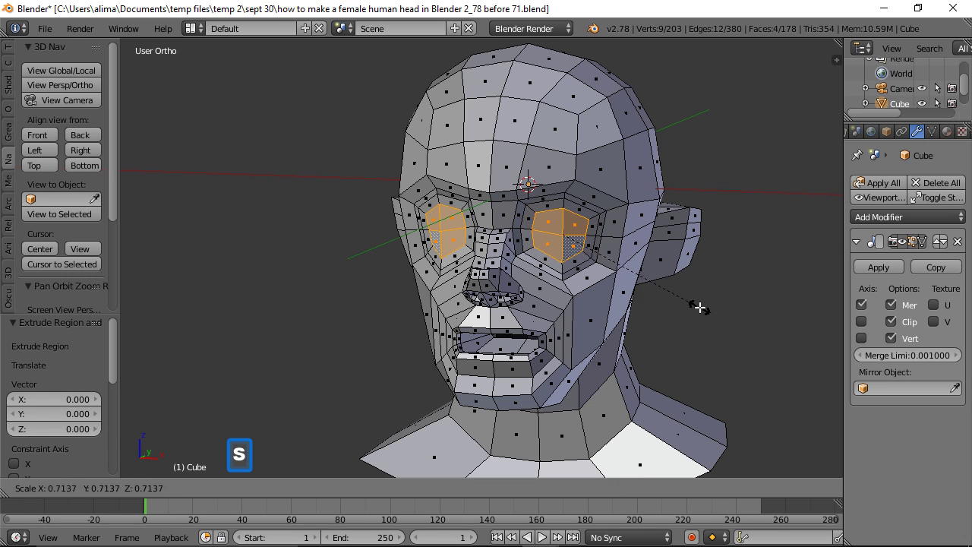
click(678, 302)
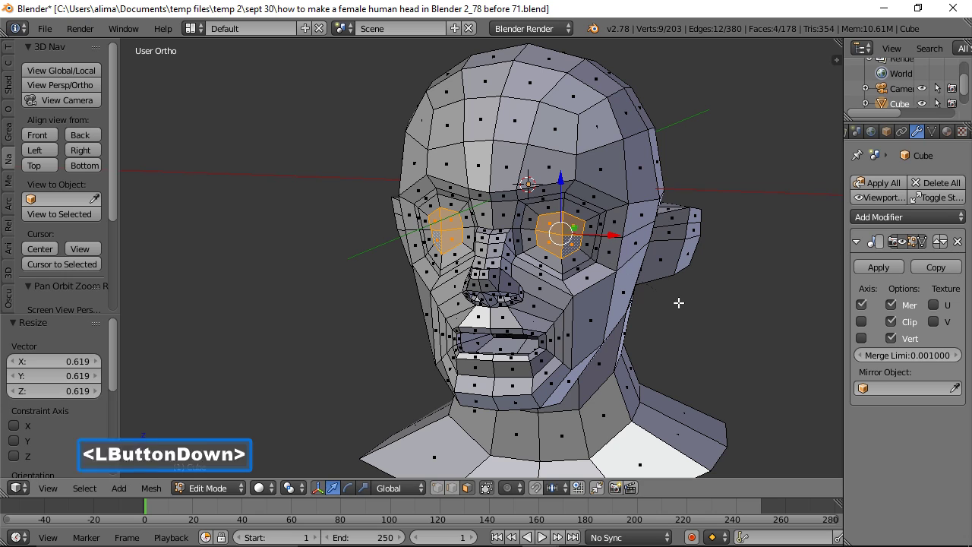
- Flatten the selected eye faces to about 0.79 along Z and widen them to about 1.25 along X
key(s)
key(z)
click(706, 328)
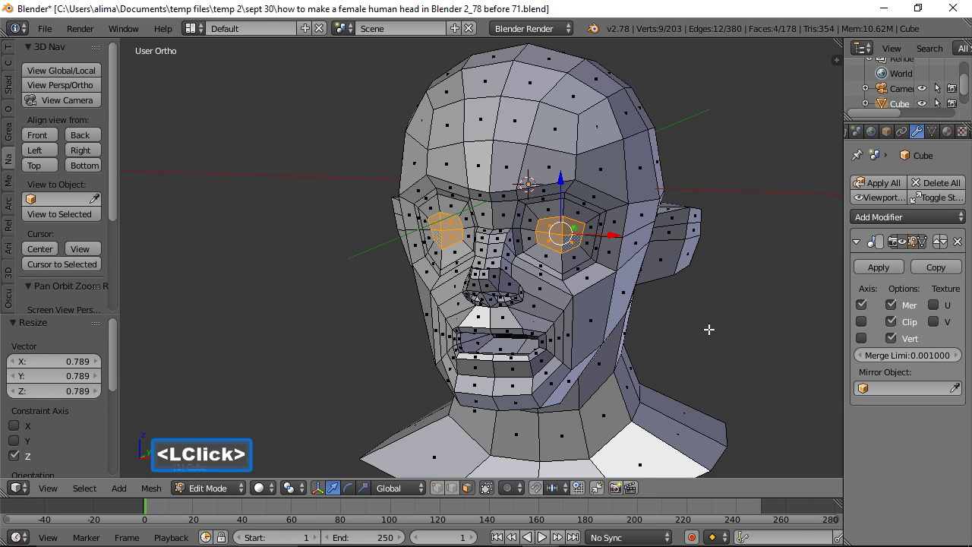
mouse_move(712, 329)
middle_down()
mouse_move(717, 336)
mouse_move(595, 341)
mouse_move(737, 347)
mouse_move(727, 330)
middle_up()
key(s)
key(x)
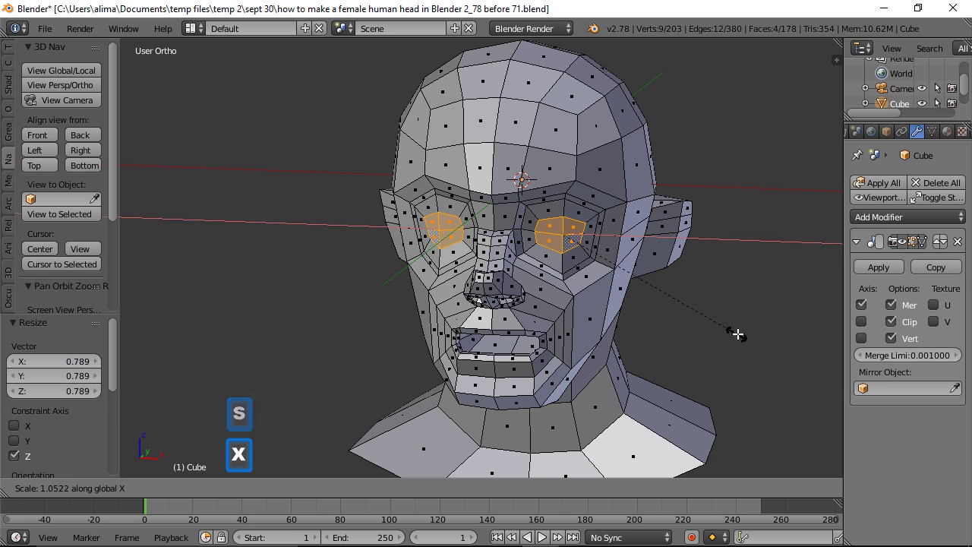
click(776, 342)
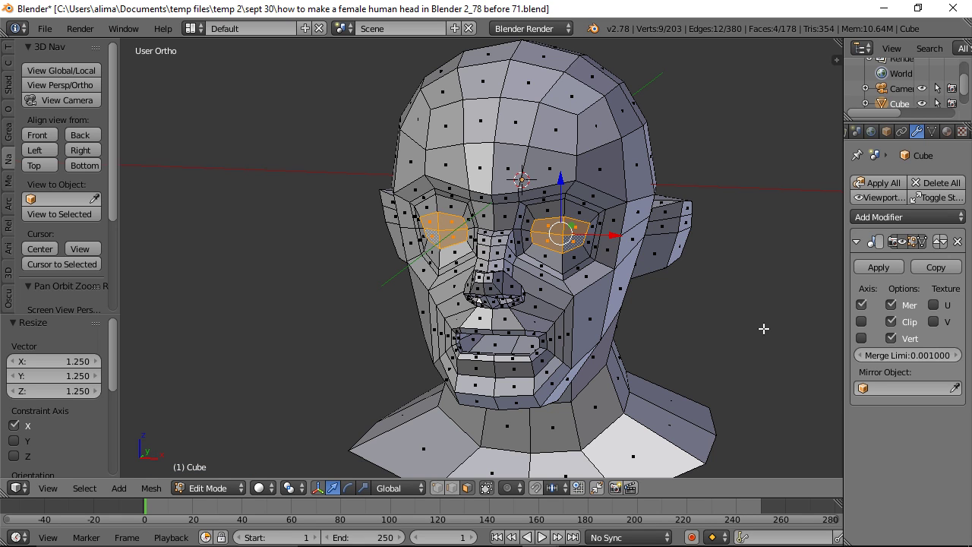
- Save the file as a new version named "how to make a female human head in Blender 2_78 before 72.blend"
click(45, 29)
click(64, 47)
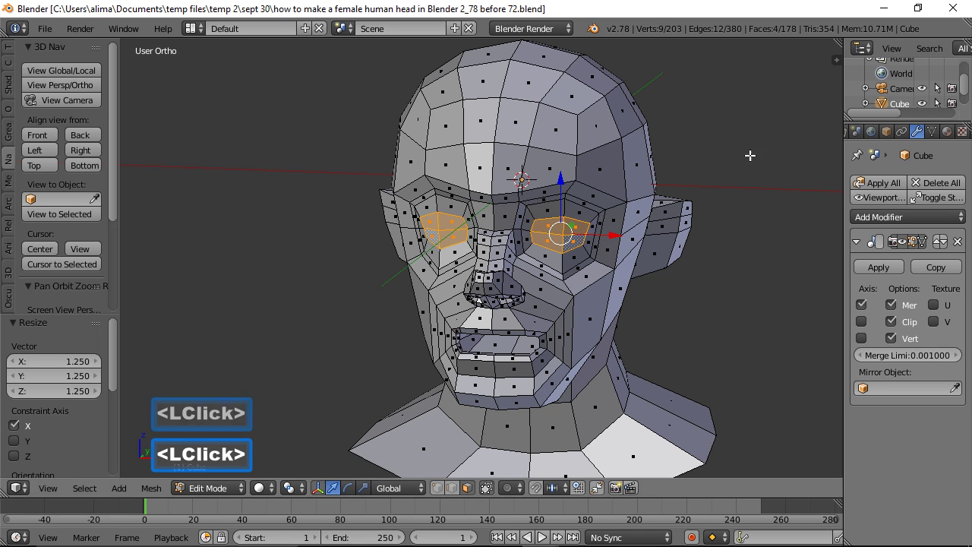
middle_drag(761, 159, 708, 186)
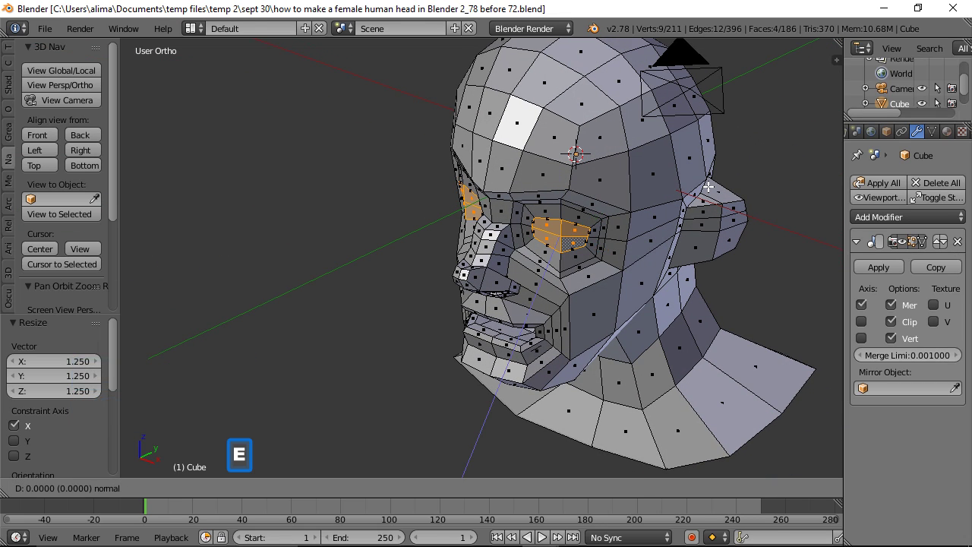
- Extrude the selected eye faces in place, move them about 0.081 inward along Y and scale them to about 0.889
click(708, 186)
drag(598, 221, 602, 219)
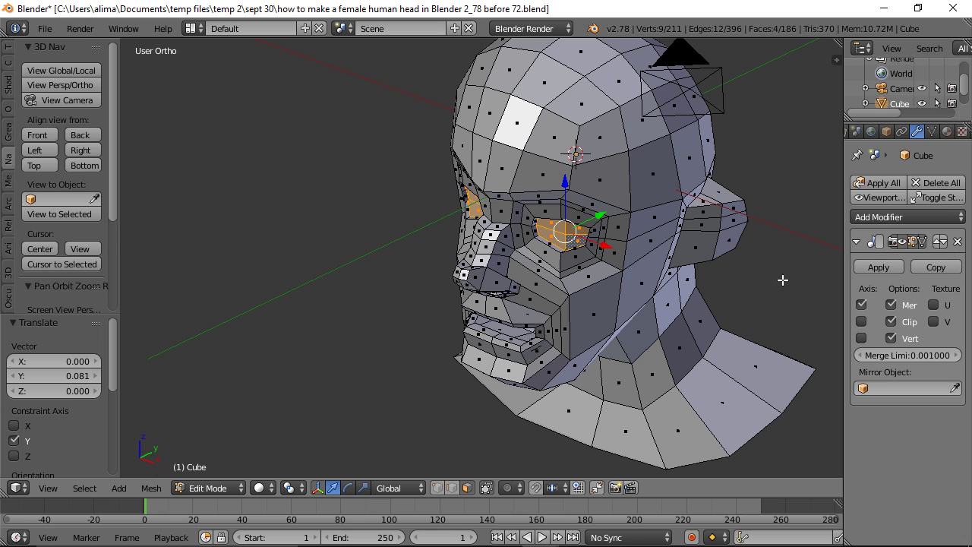
key(s)
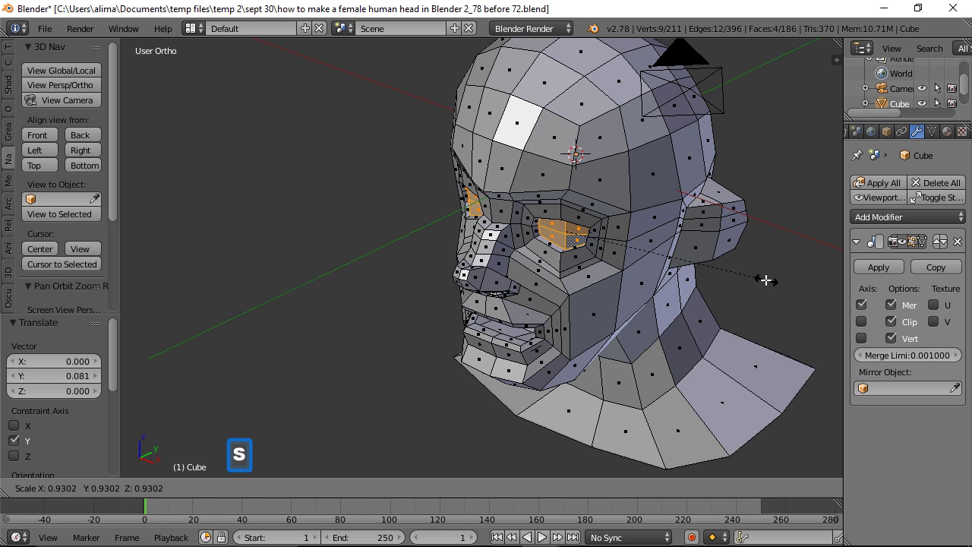
click(757, 279)
- Delete the shrunken inner eye faces to open the eye sockets
key(x)
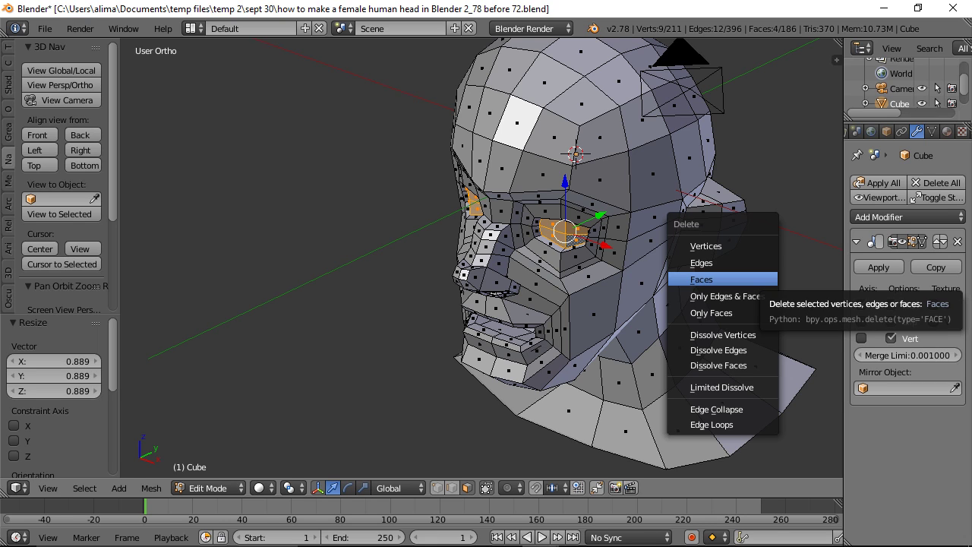
click(757, 279)
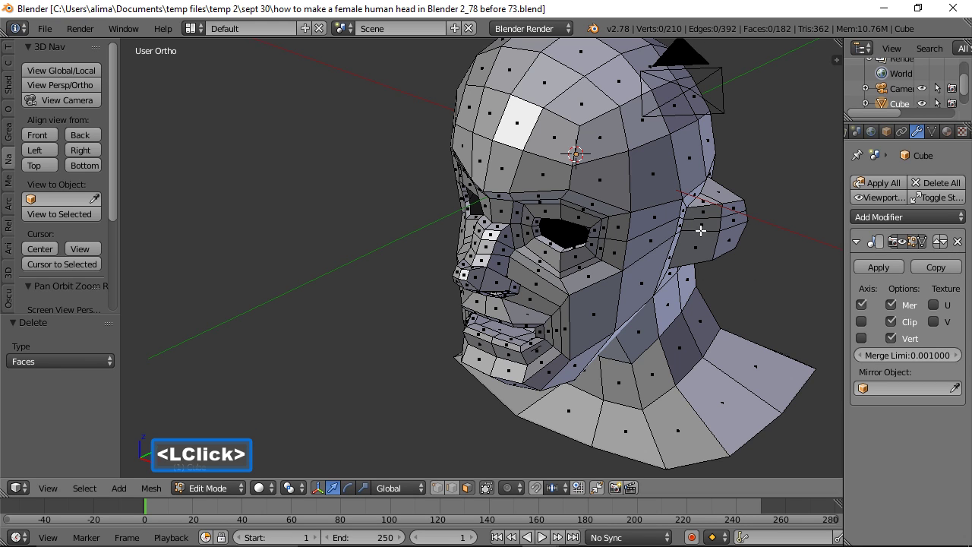
- Select the edge loop around the eye opening in edge selection and snap the 3D cursor to it
middle_drag(669, 244, 686, 202)
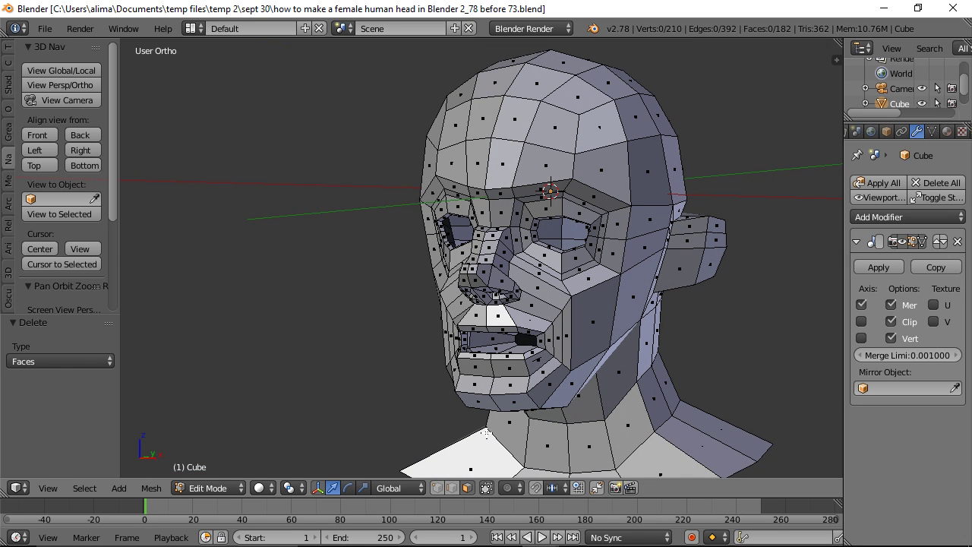
click(453, 487)
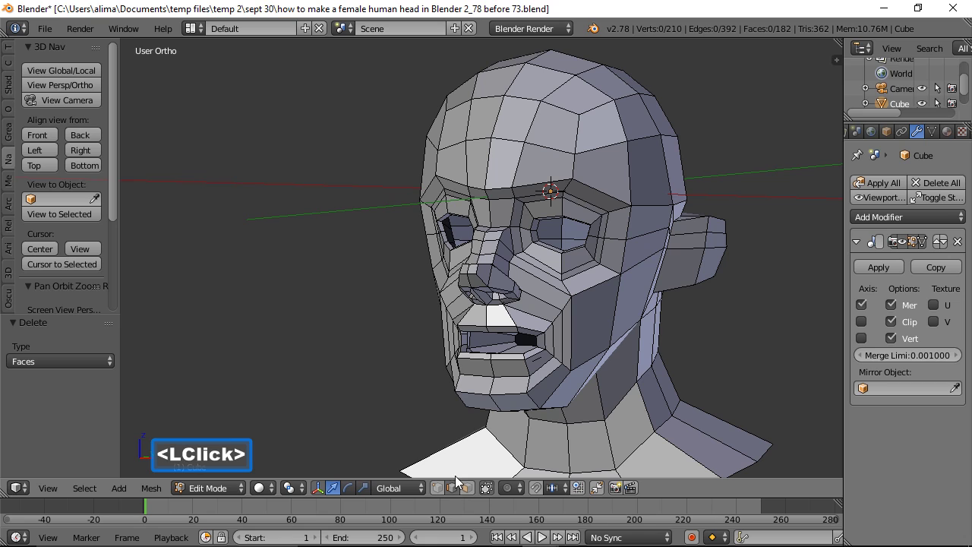
key(alt)
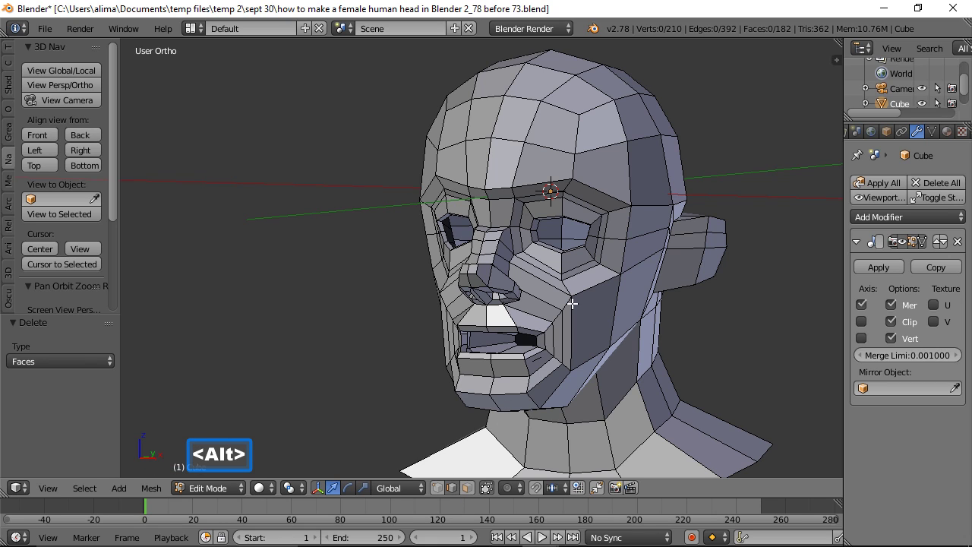
alt+click(553, 245)
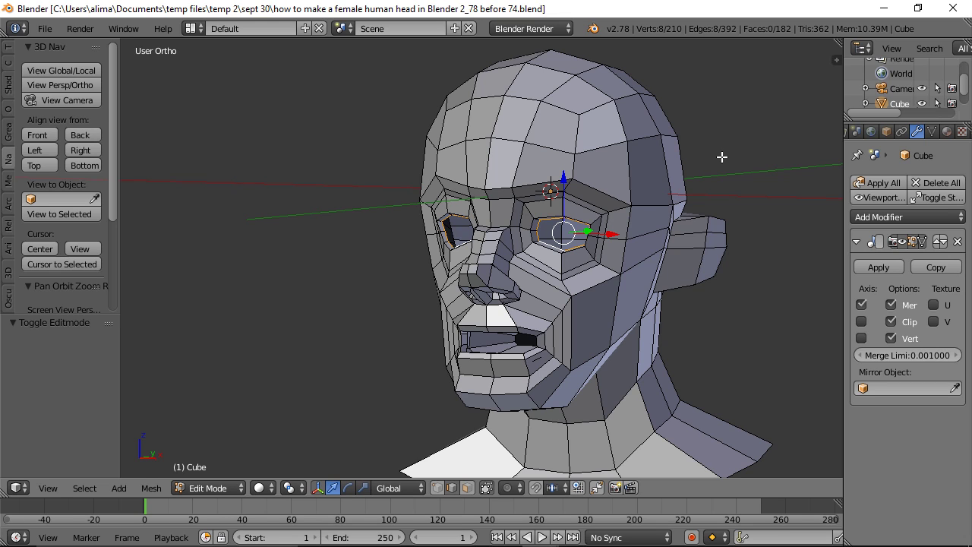
key(shift+s)
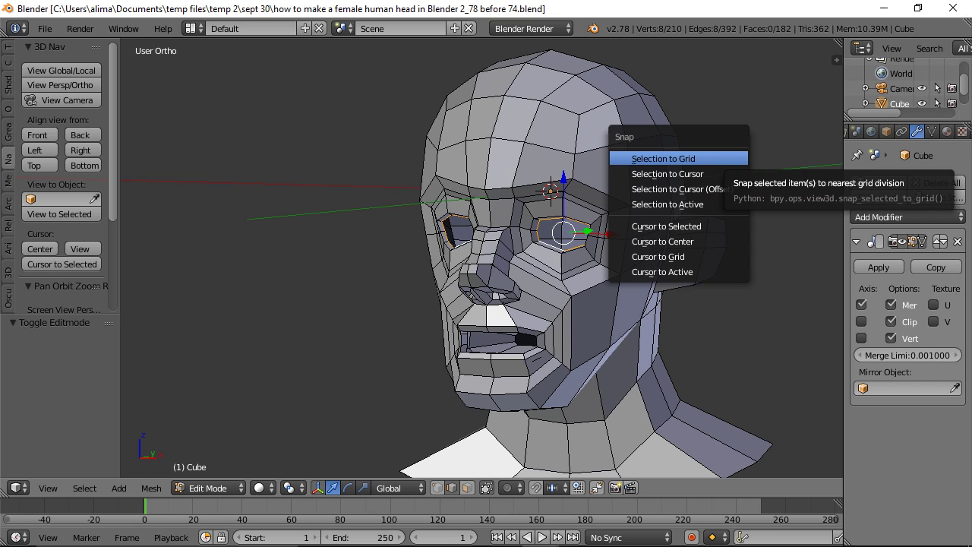
click(715, 225)
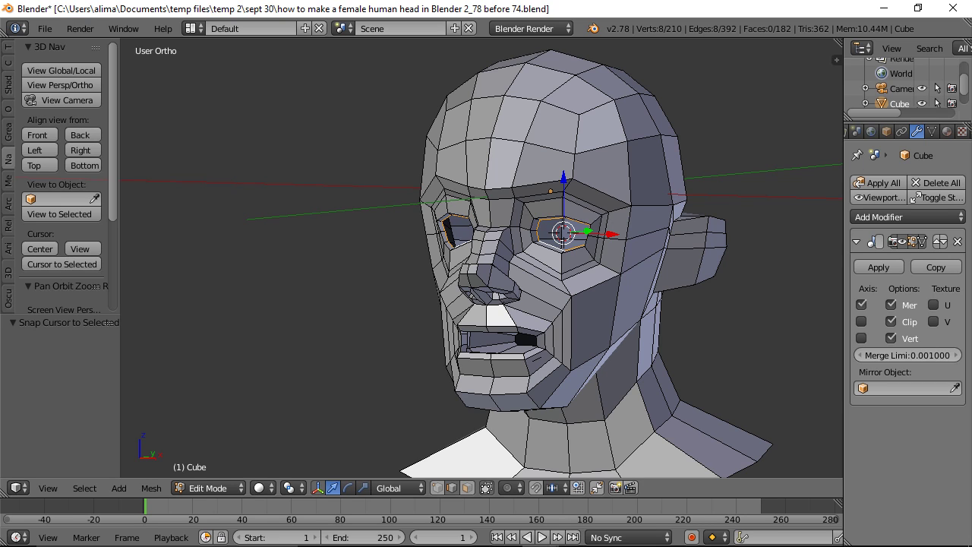
click(733, 40)
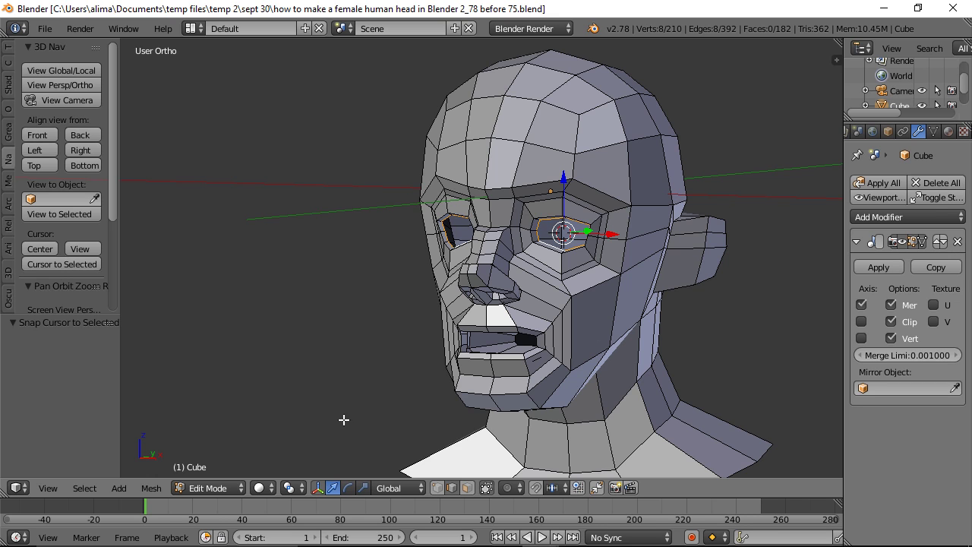
- Switch to Object Mode and add a UV Sphere at the 3D cursor in the eye socket
click(240, 487)
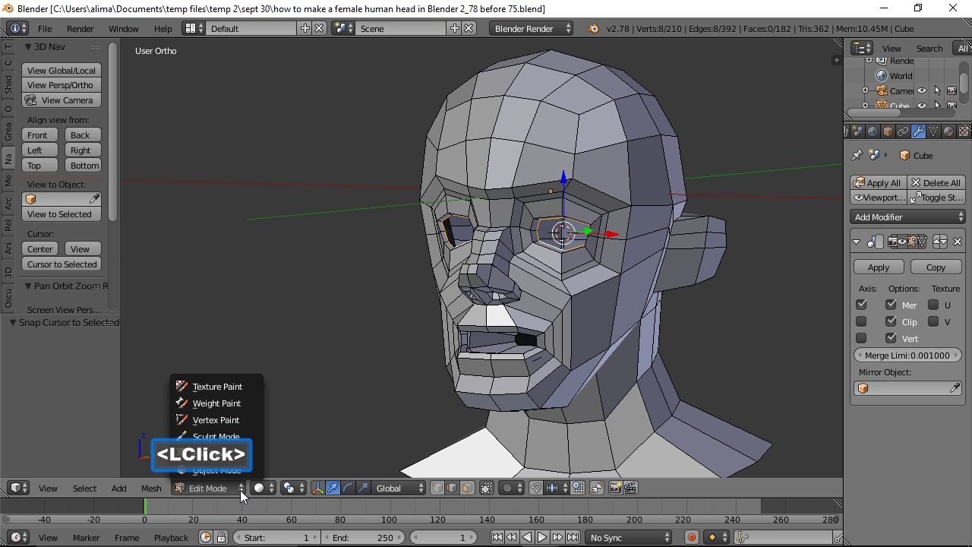
click(239, 472)
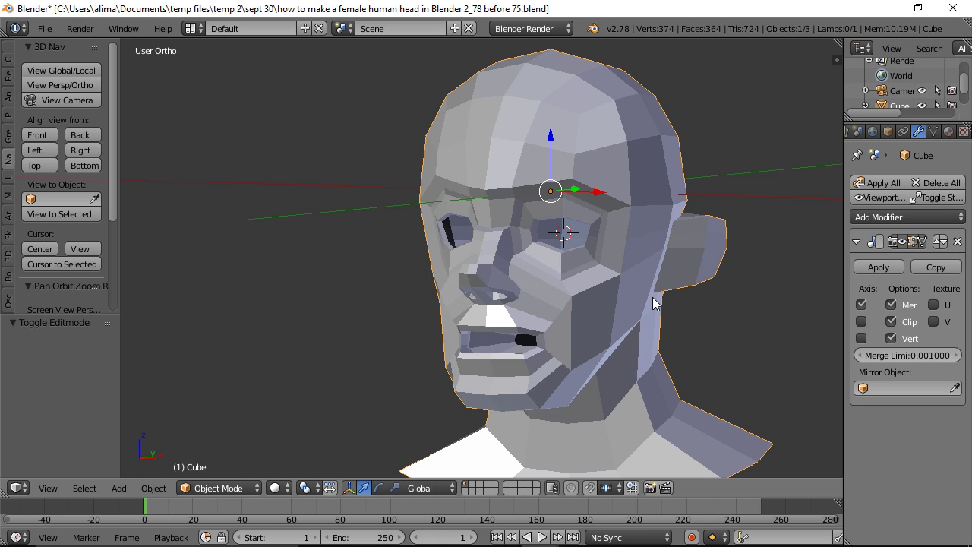
key(shift+a)
mouse_move(653, 300)
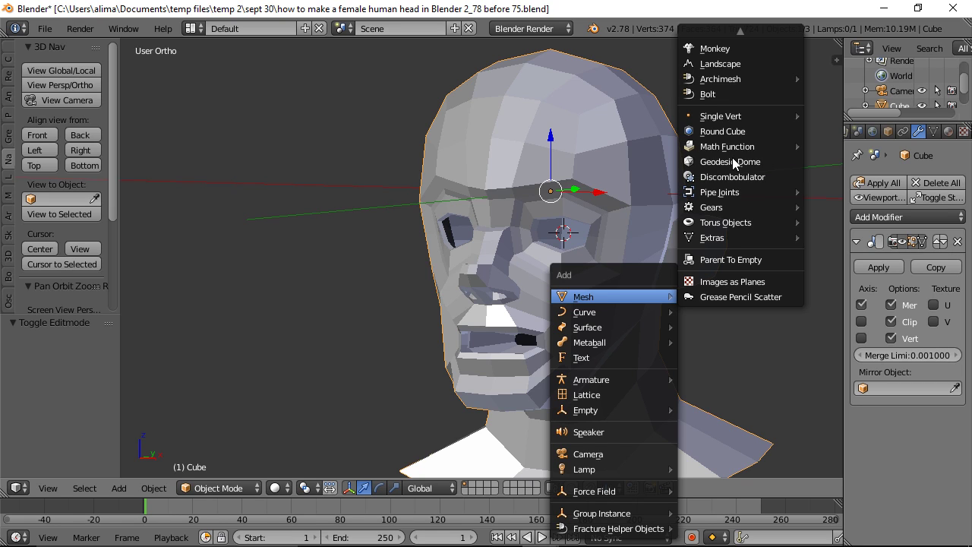
mouse_move(751, 24)
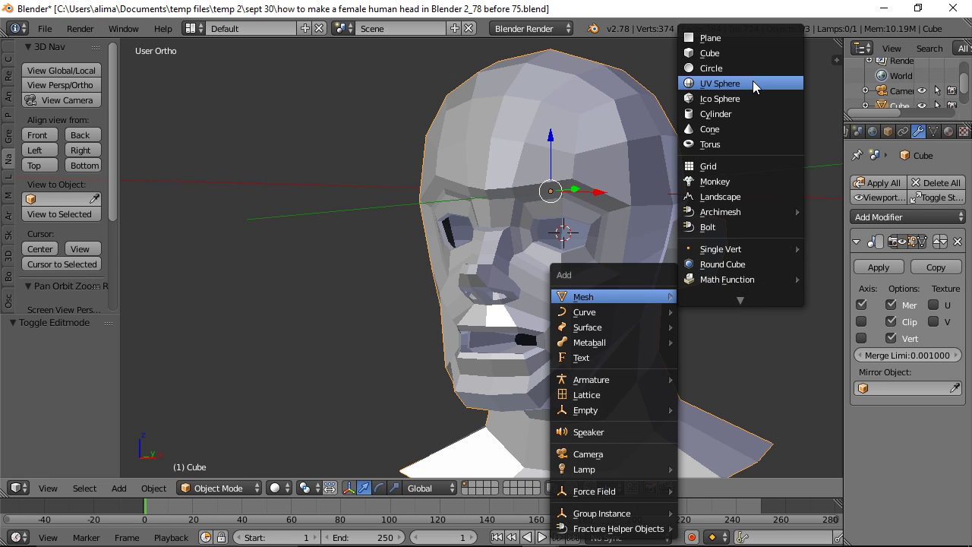
click(753, 84)
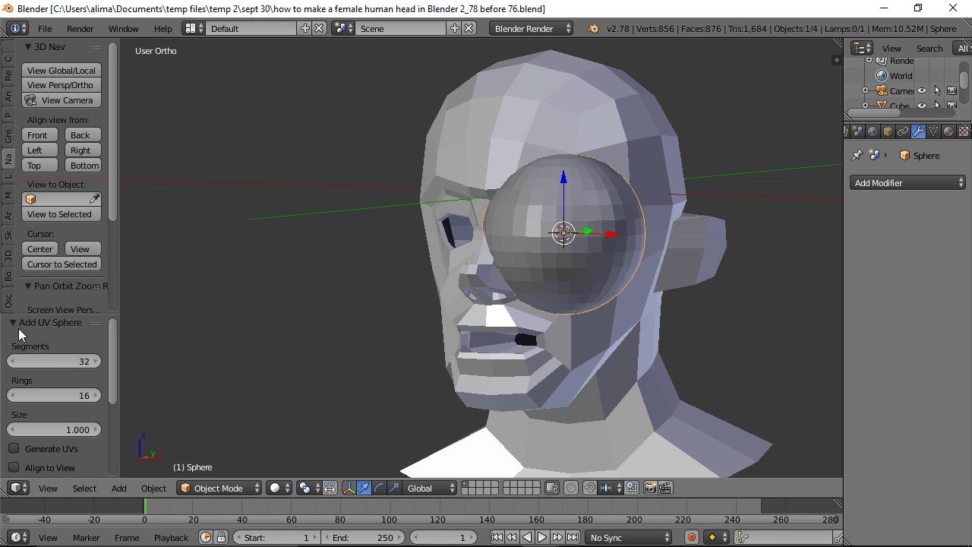
- Set the new UV sphere to 12 segments and 12 rings
click(78, 361)
text(12)
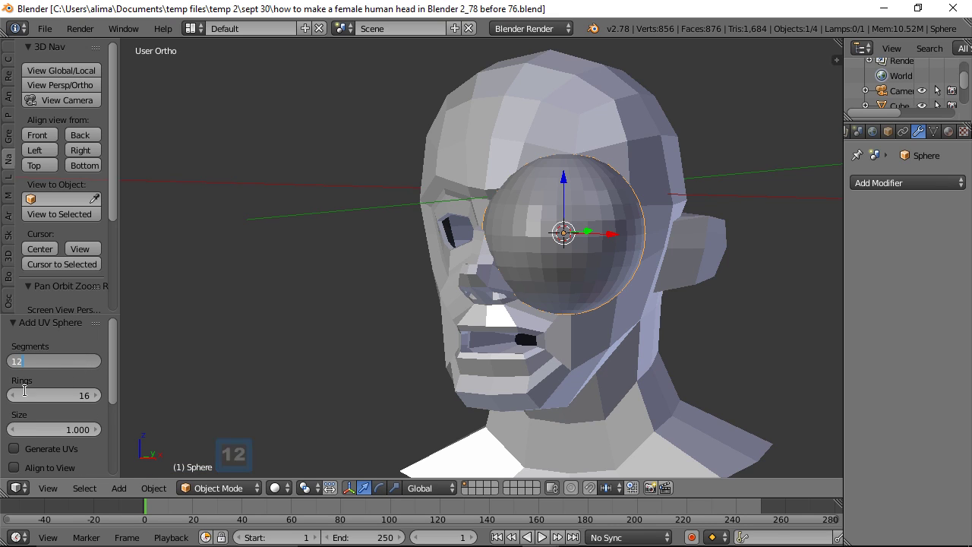
click(84, 398)
click(81, 398)
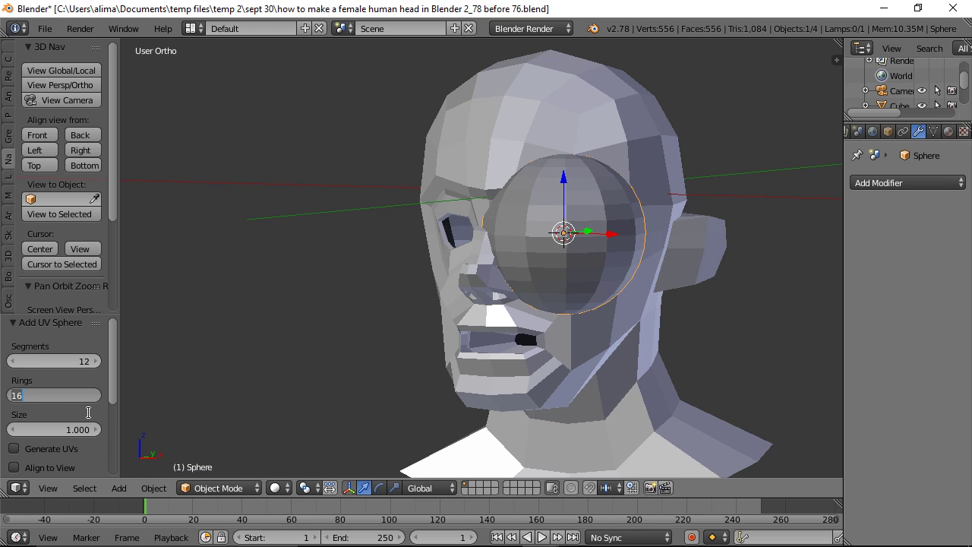
text(12)
key(Return)
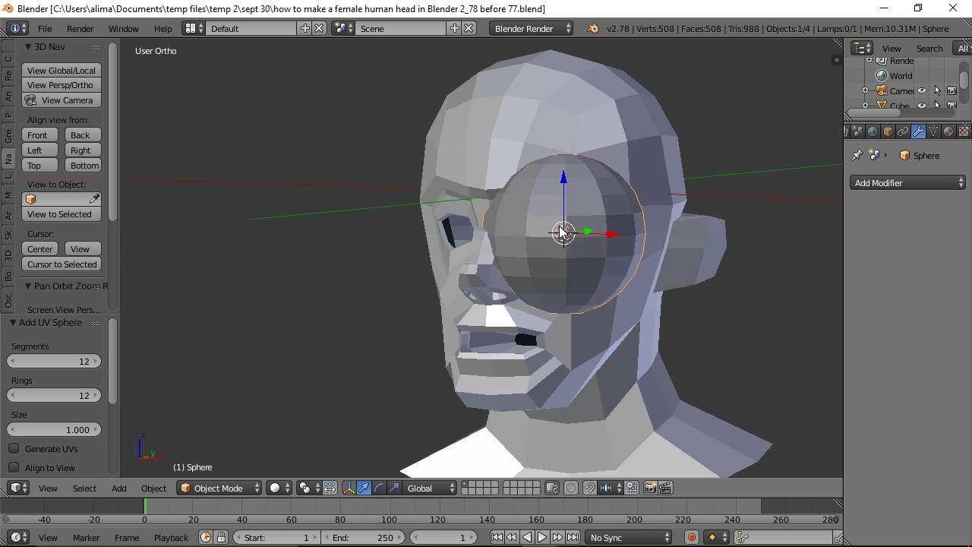
- Isolate the sphere in local view and enter Edit Mode on it
click(81, 71)
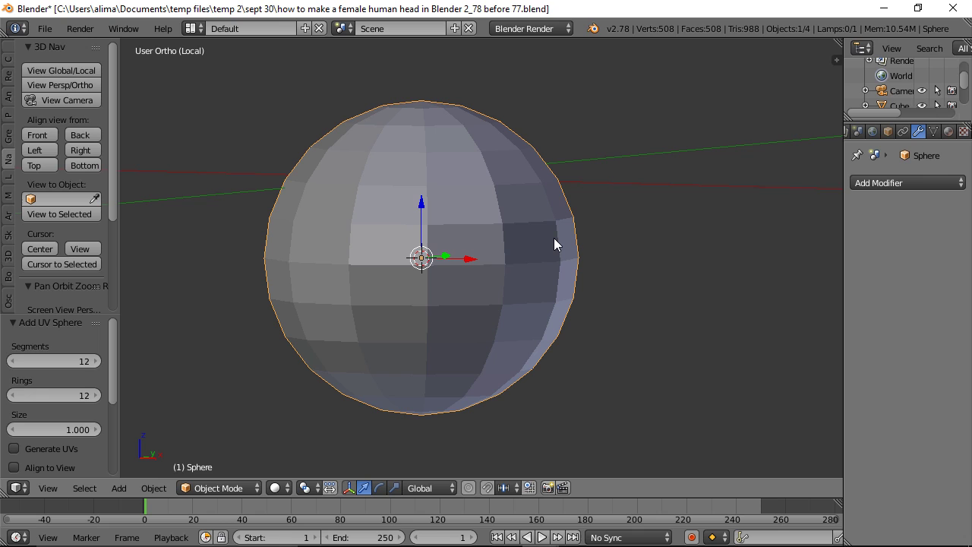
click(256, 490)
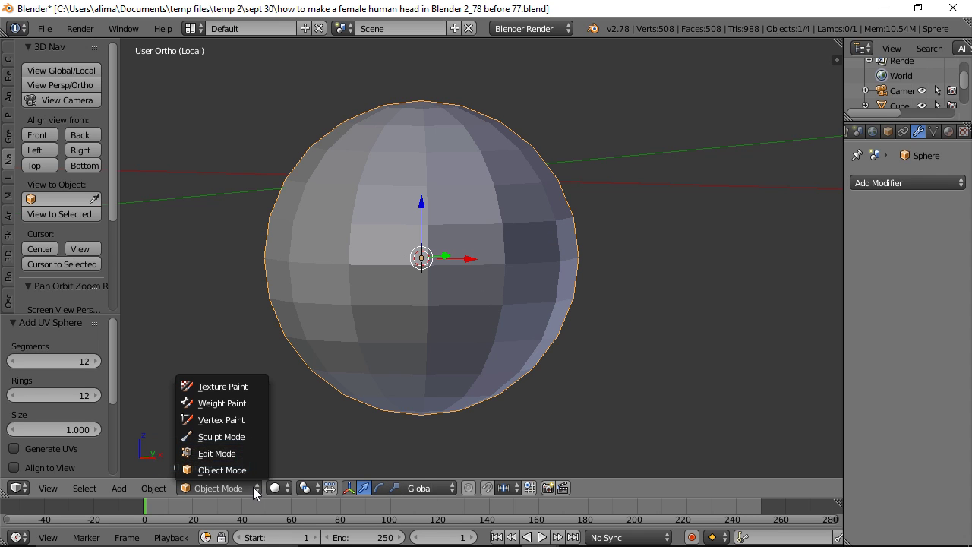
click(249, 452)
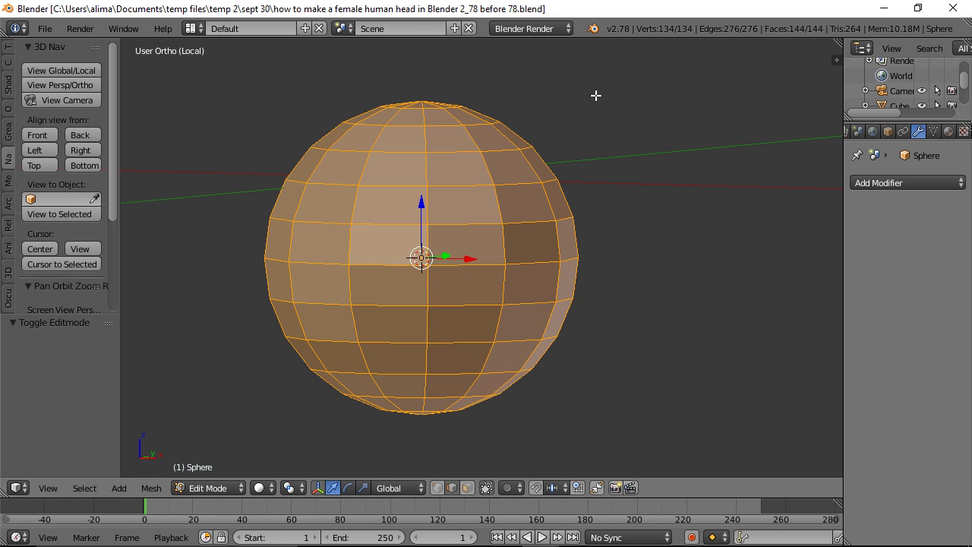
- Duplicate the whole sphere mesh in place from the front view
click(45, 139)
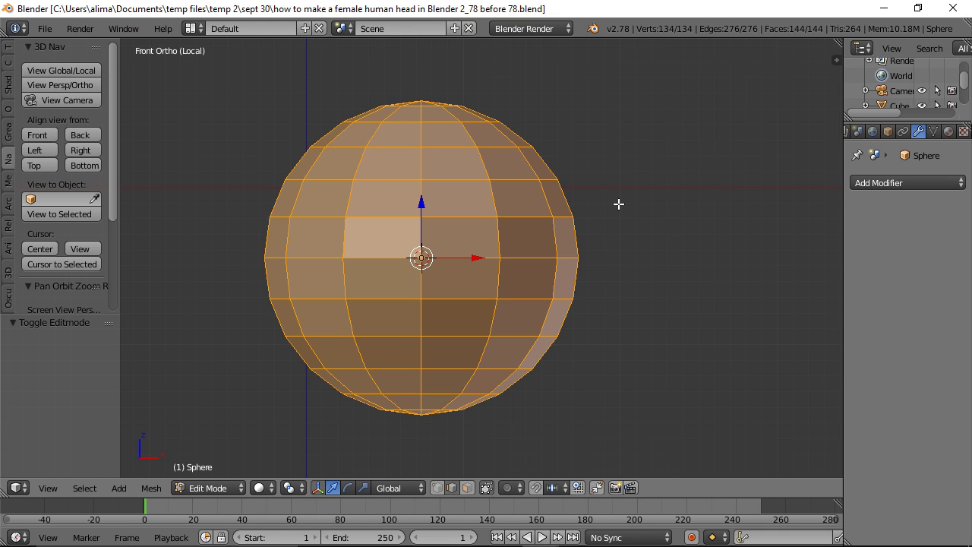
key(shift+d)
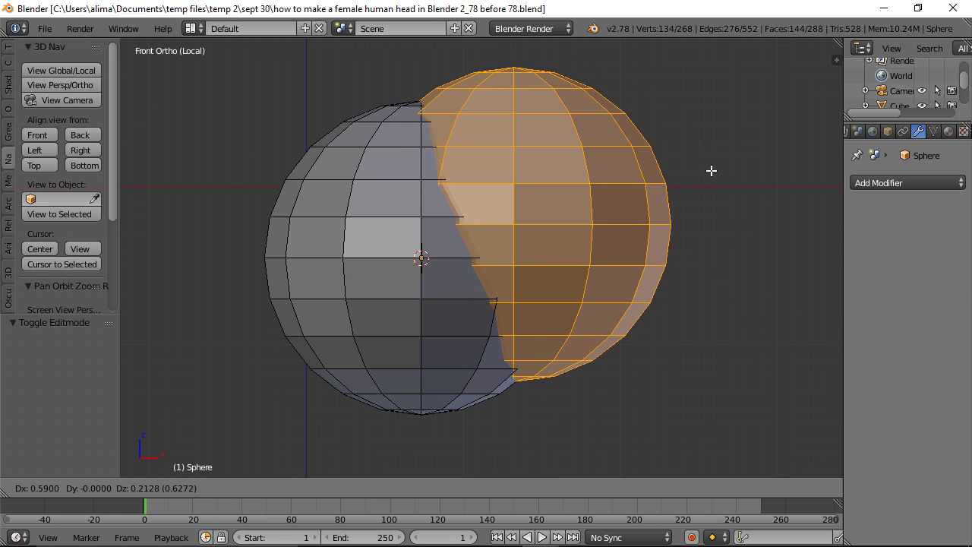
right_click(711, 171)
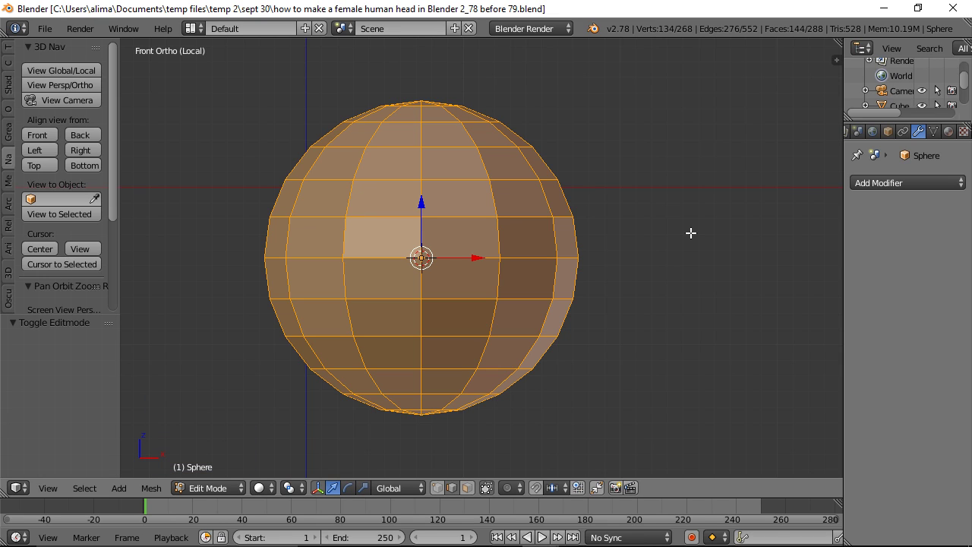
- Scale the duplicated sphere to 0.80 so it sits inside the original one
key(s)
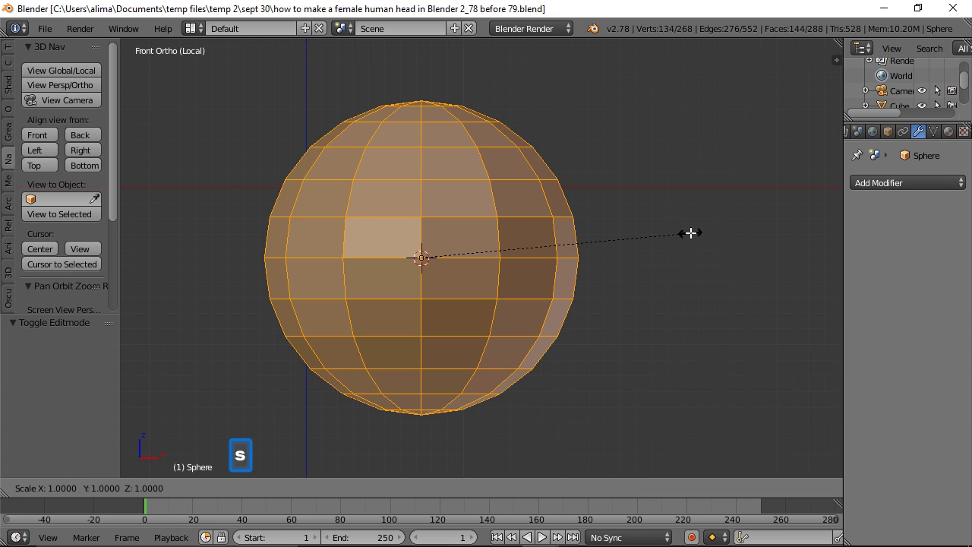
text(.8)
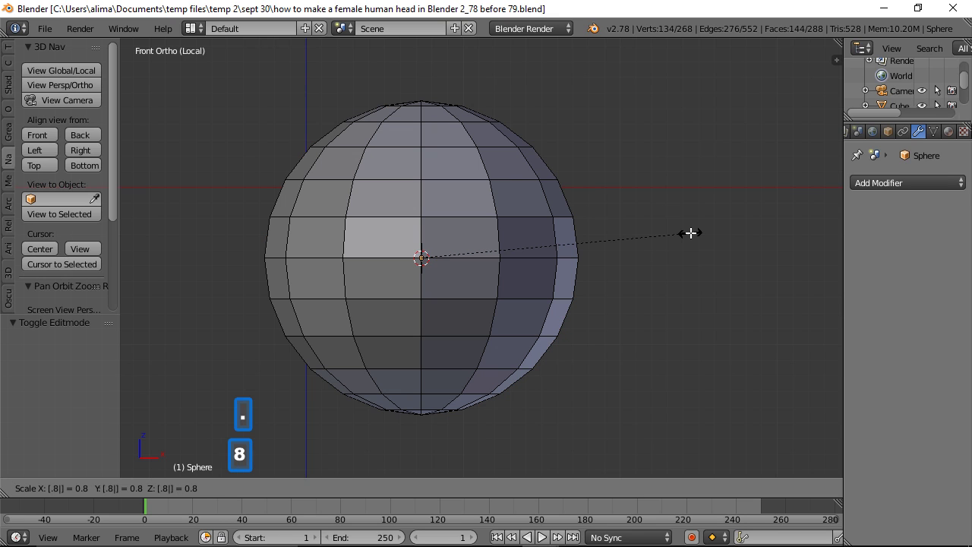
text(0)
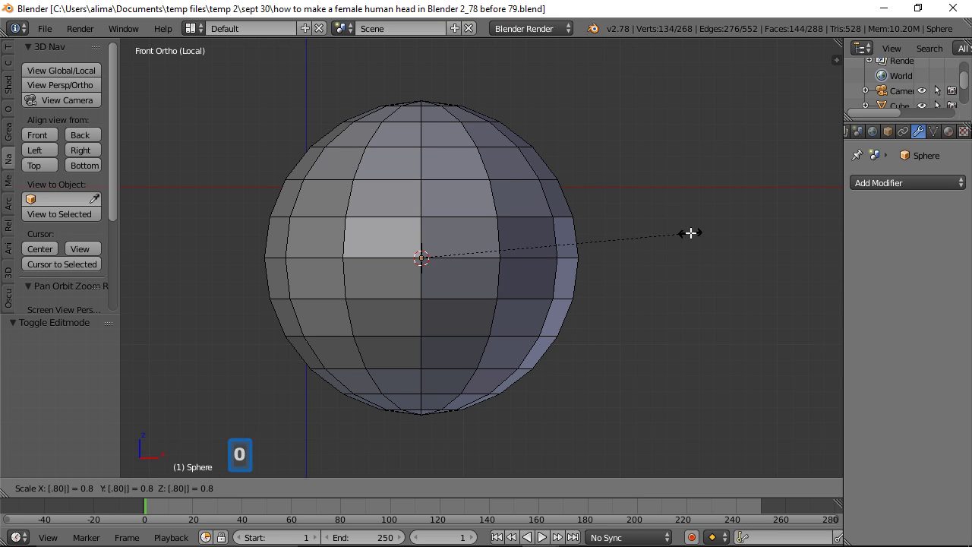
click(690, 233)
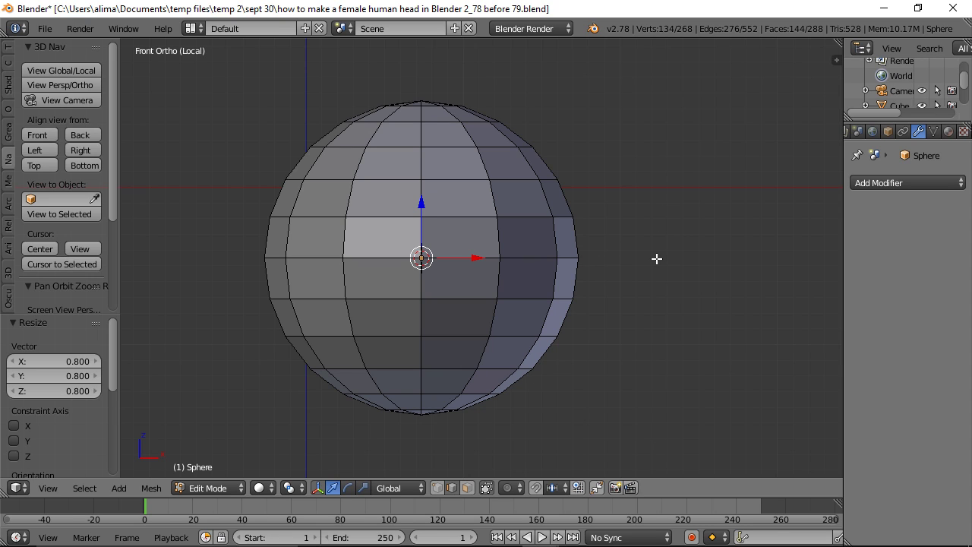
- Rotate the inner sphere 90° around the global X axis and deselect everything
key(r)
text(x)
text(90)
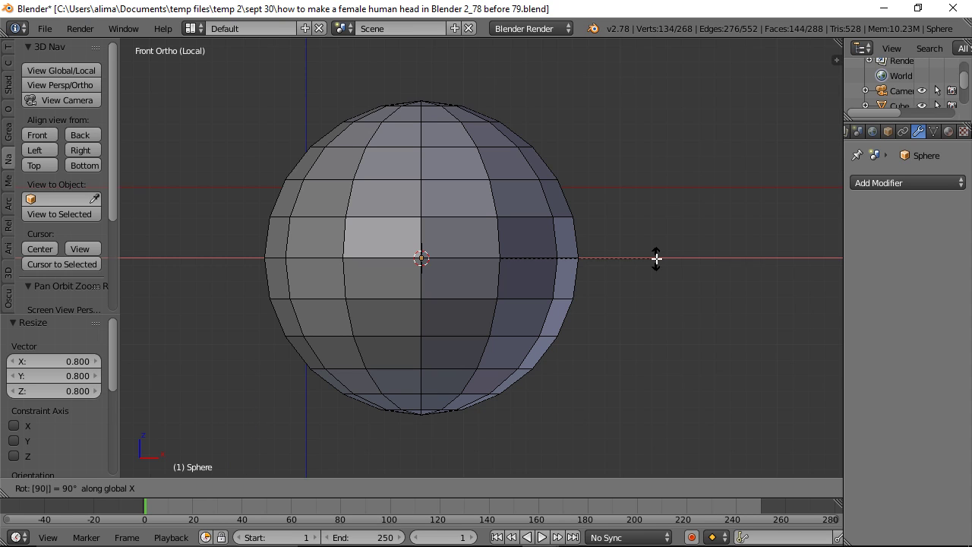
key(Return)
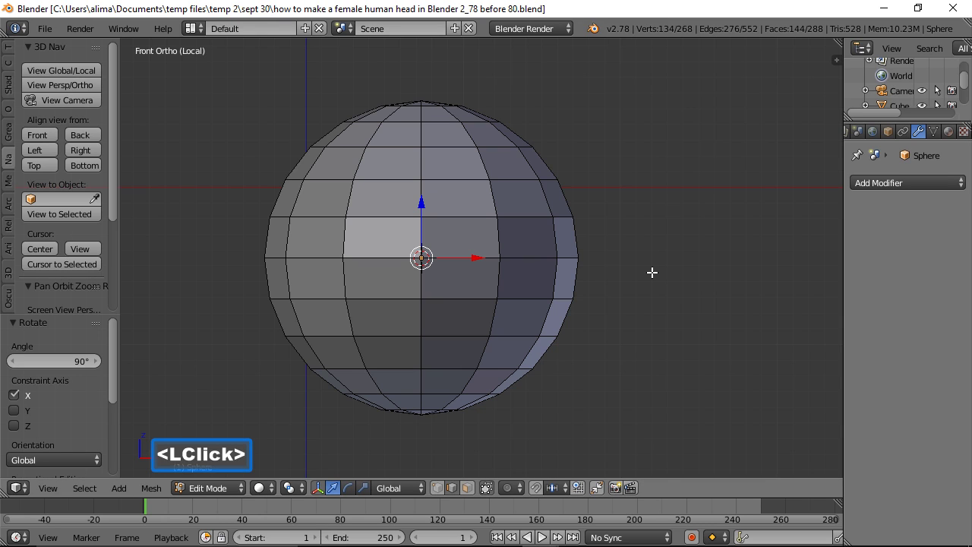
key(a)
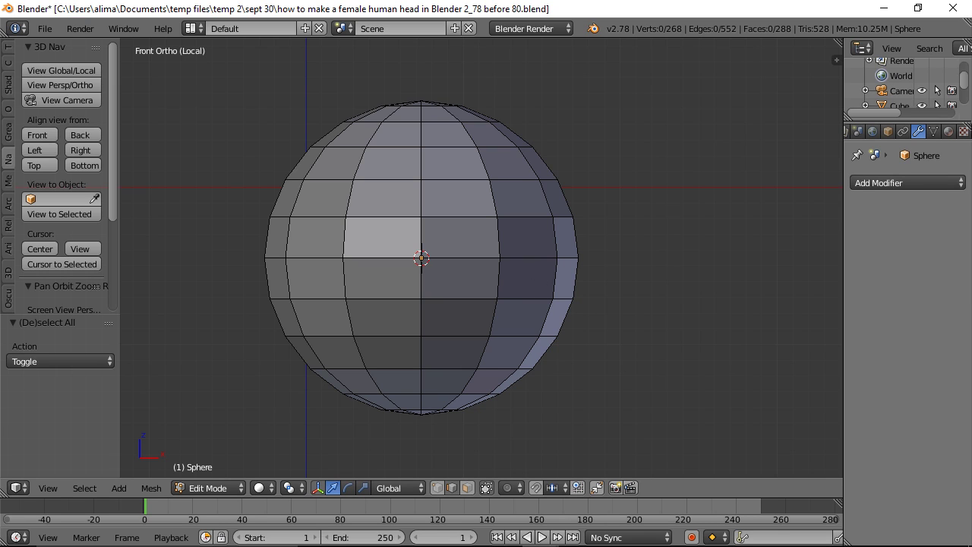
- Save the file as version 81 and delete all faces in the lower half of the outer sphere, front and back
key(ctrl+s)
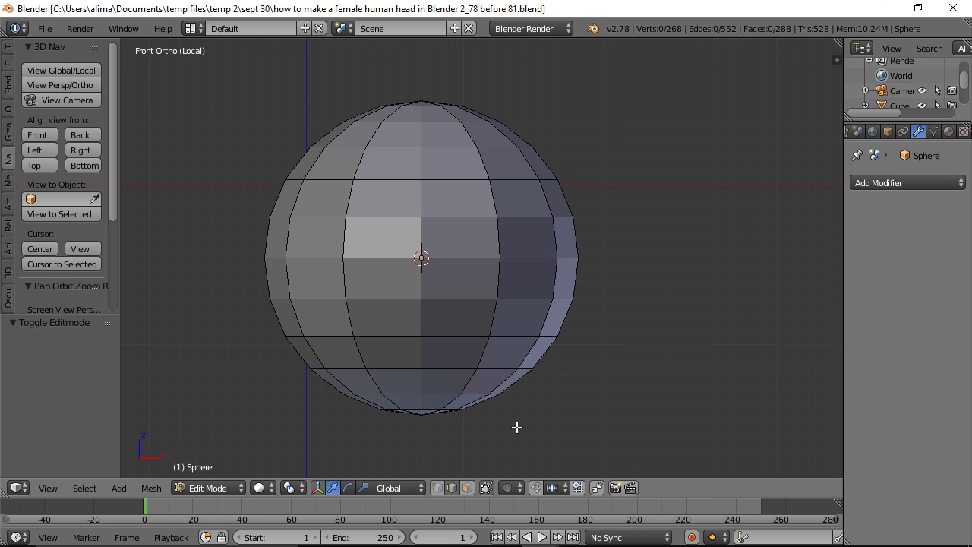
click(468, 488)
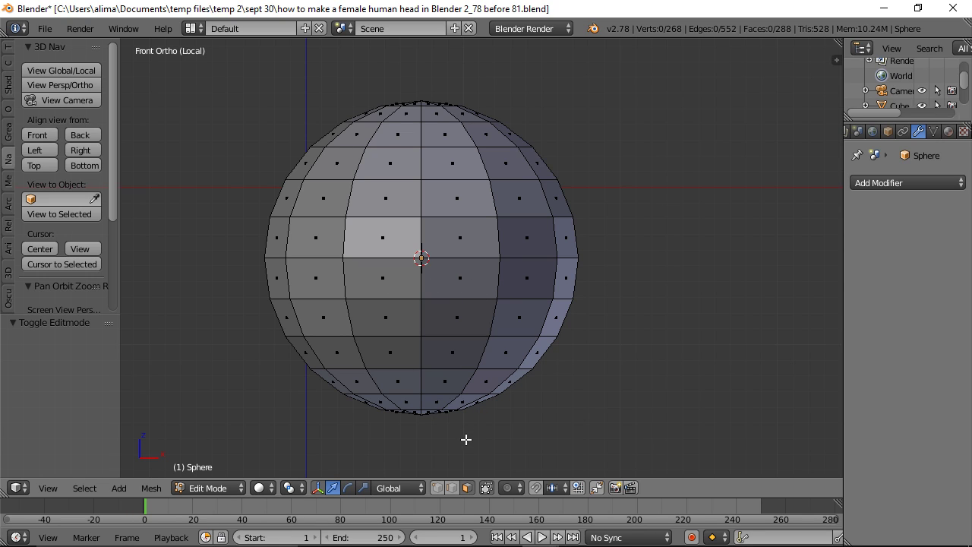
key(alt)
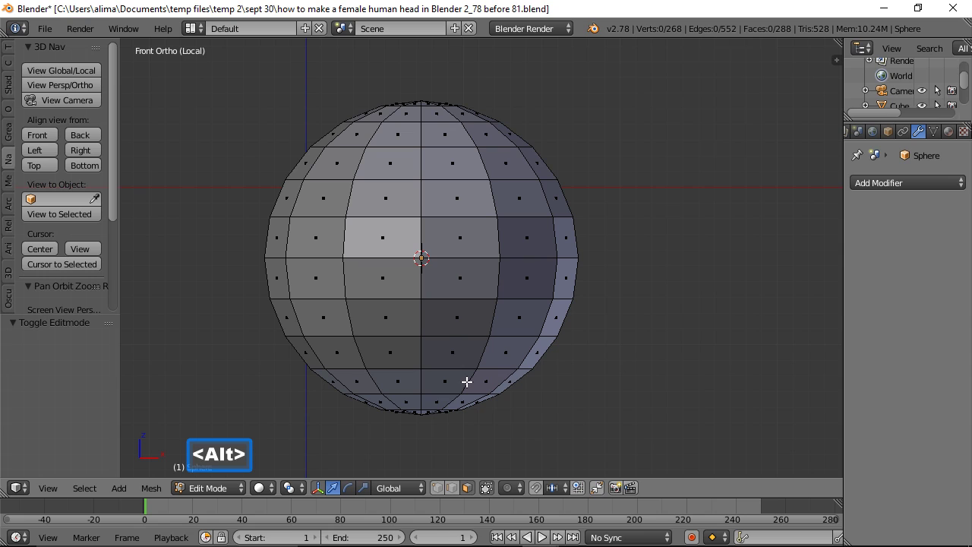
alt+click(419, 285)
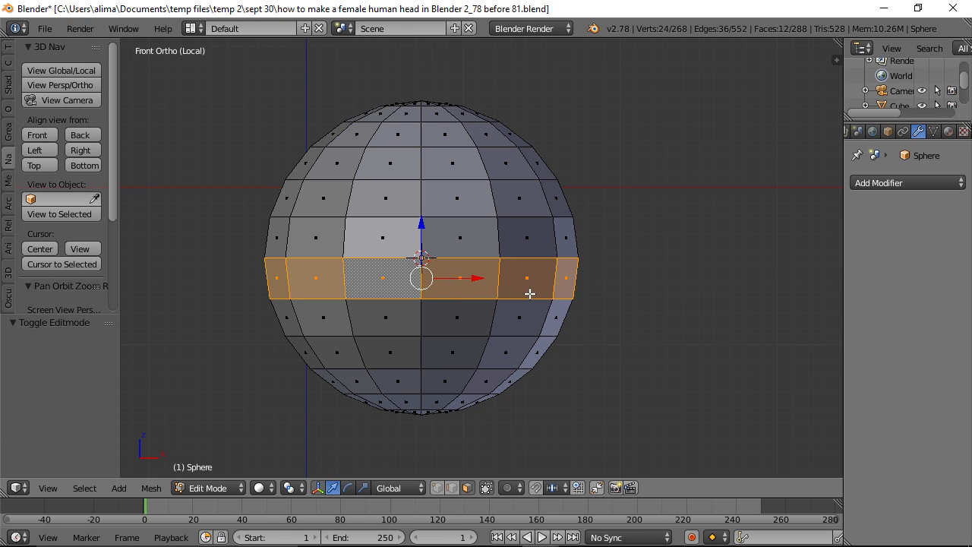
key(c)
mouse_move(532, 303)
mouse_down()
mouse_move(521, 322)
mouse_move(330, 306)
mouse_move(464, 369)
mouse_move(438, 408)
mouse_move(560, 385)
mouse_up()
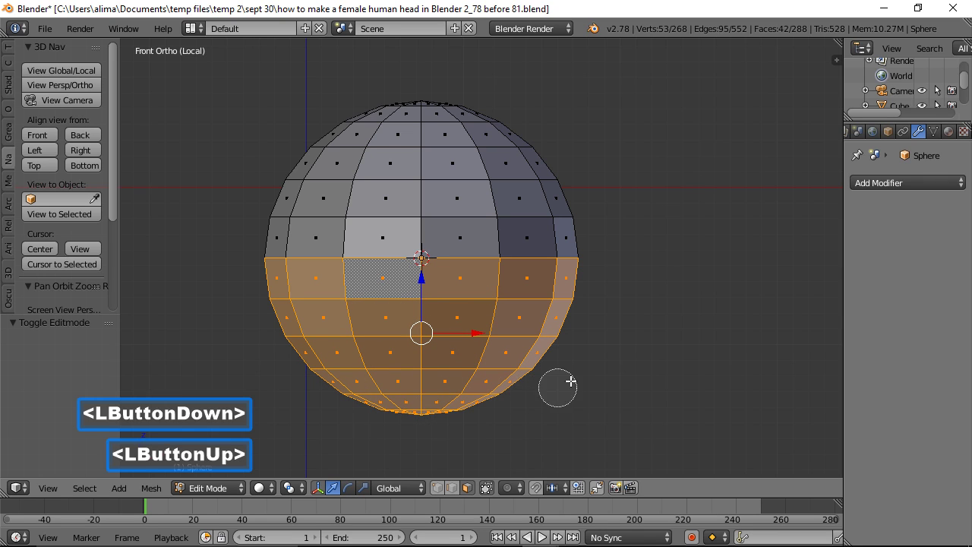
right_click(603, 364)
middle_drag(710, 326, 378, 278)
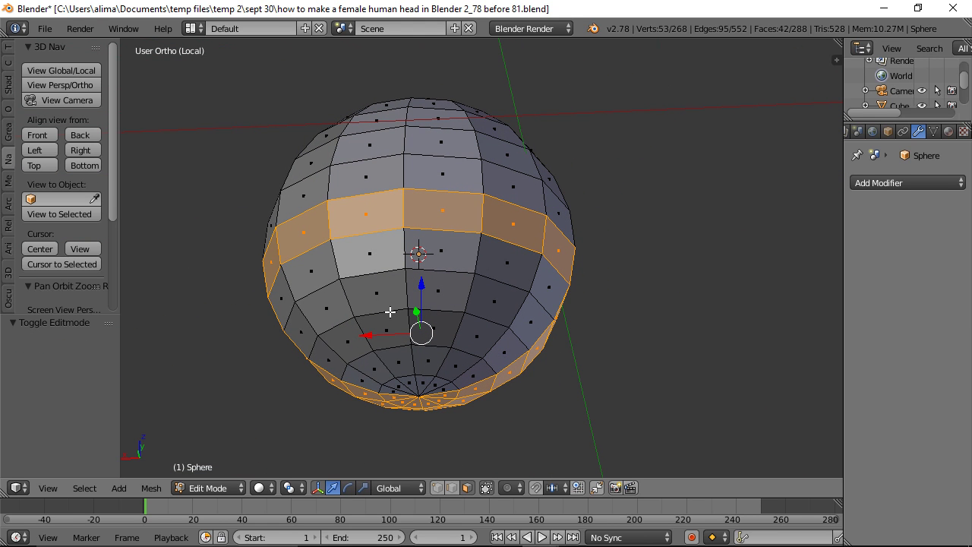
key(c)
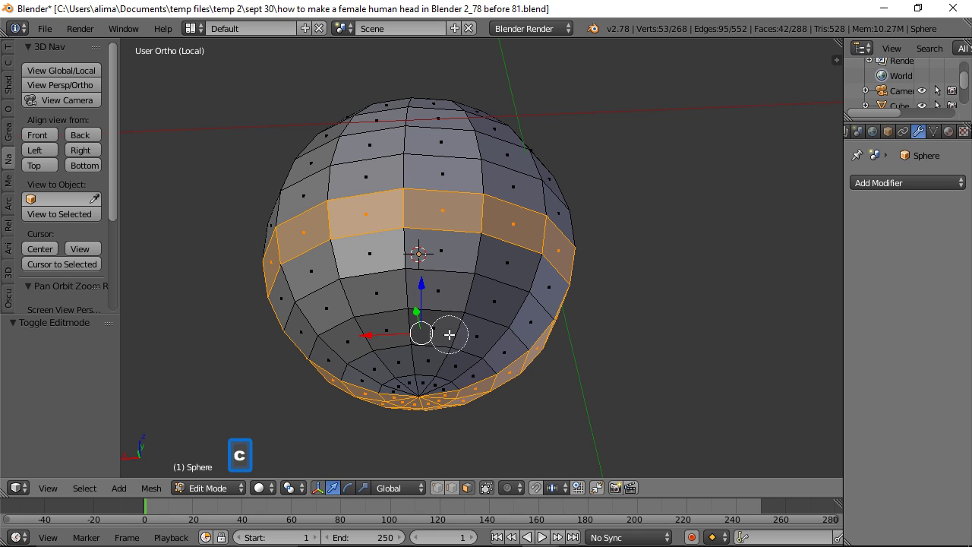
mouse_move(459, 351)
mouse_down()
mouse_move(365, 372)
mouse_move(299, 321)
mouse_move(449, 263)
mouse_move(550, 288)
mouse_move(386, 343)
mouse_up()
right_click(620, 389)
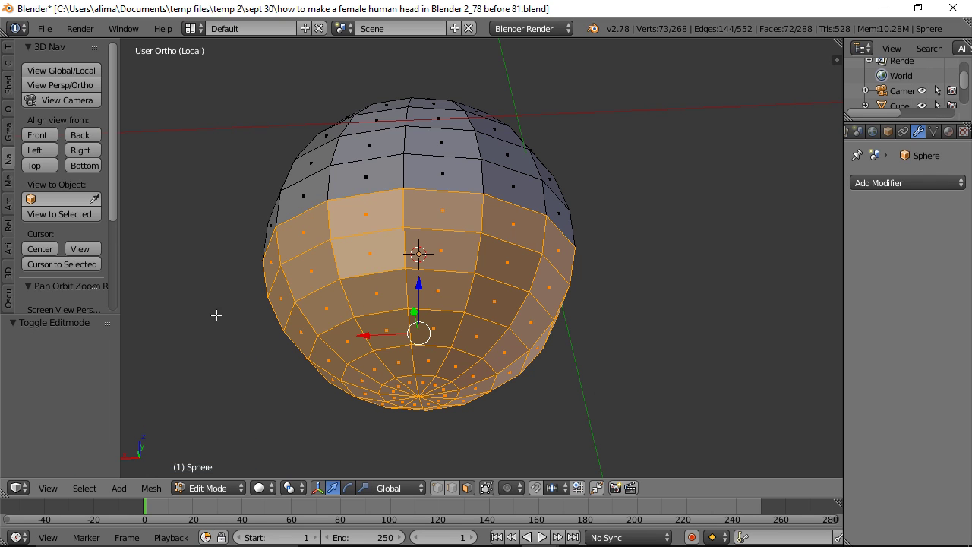
click(48, 134)
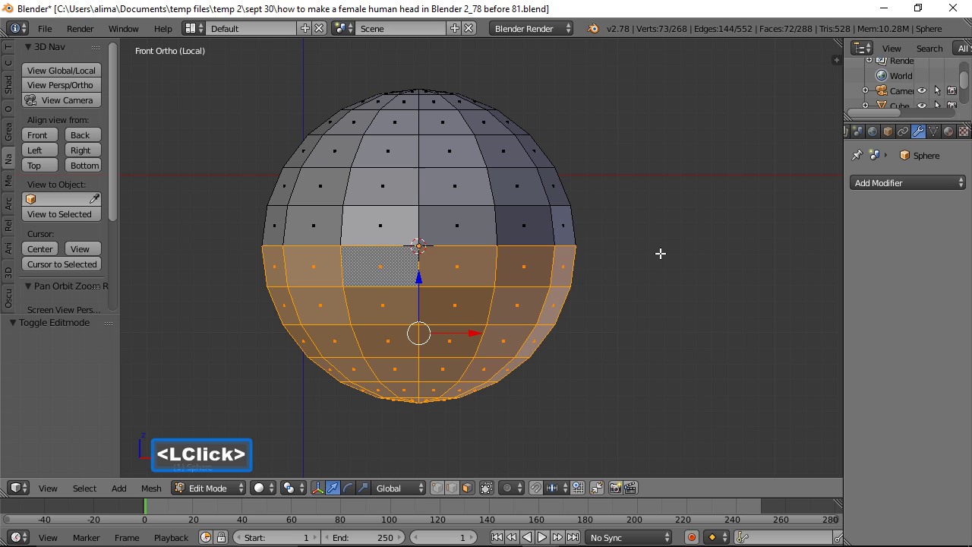
key(x)
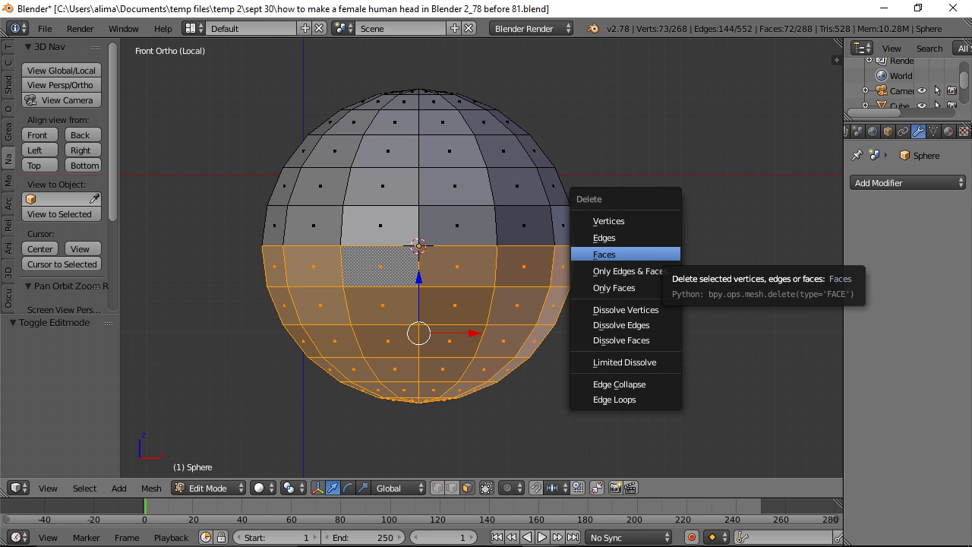
click(605, 255)
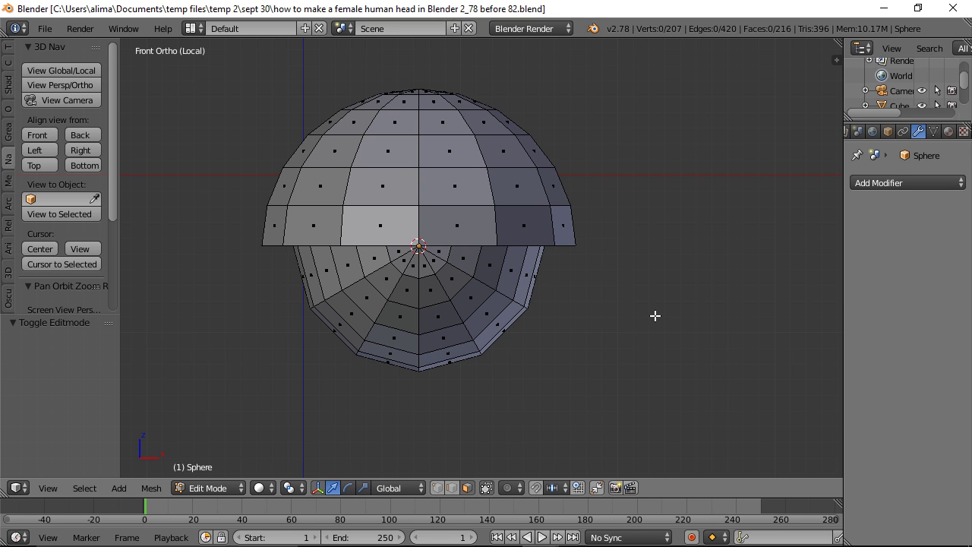
- Extrude the outer hemisphere's open edge loop in place and scale it to about 0.782 to form an inward rim
middle_drag(713, 274, 591, 246)
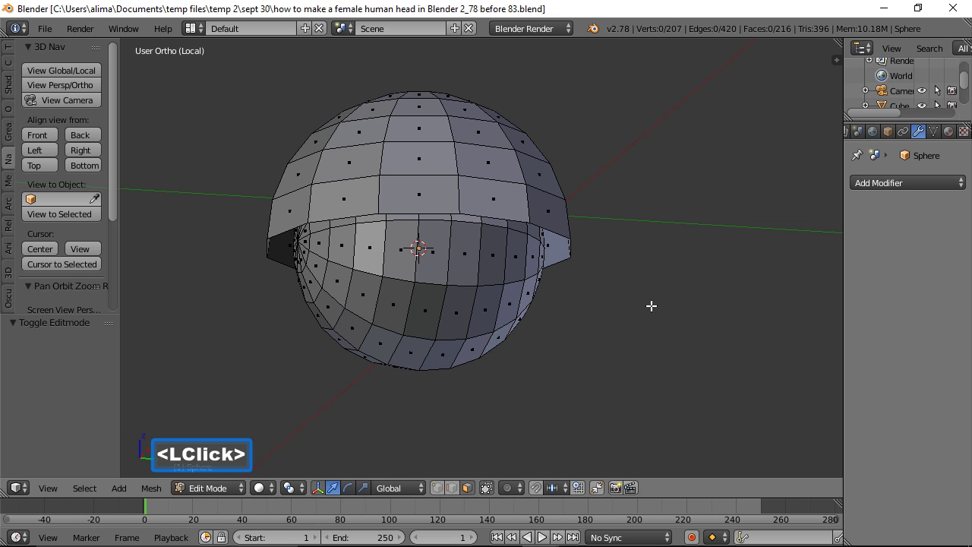
click(453, 488)
key(alt)
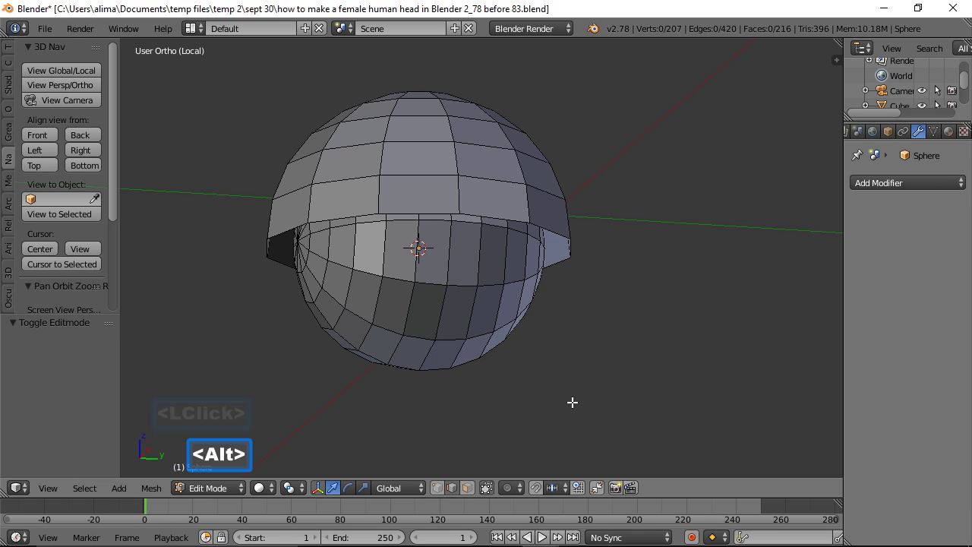
alt+click(499, 217)
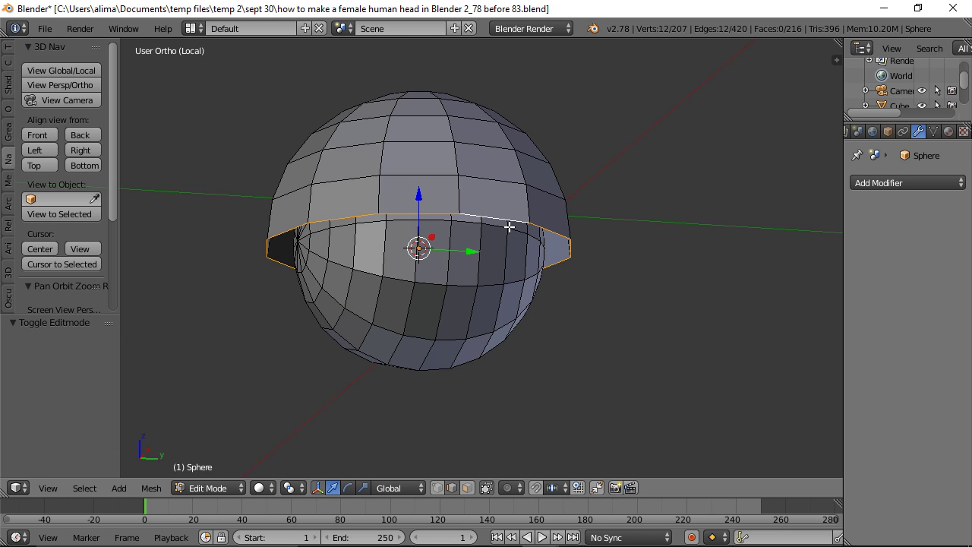
middle_drag(342, 344, 427, 323)
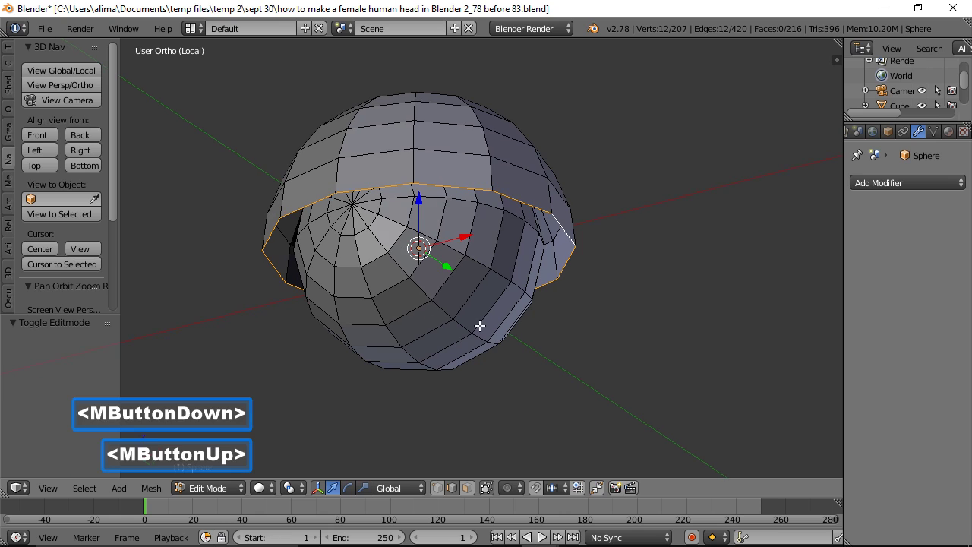
key(e)
click(679, 319)
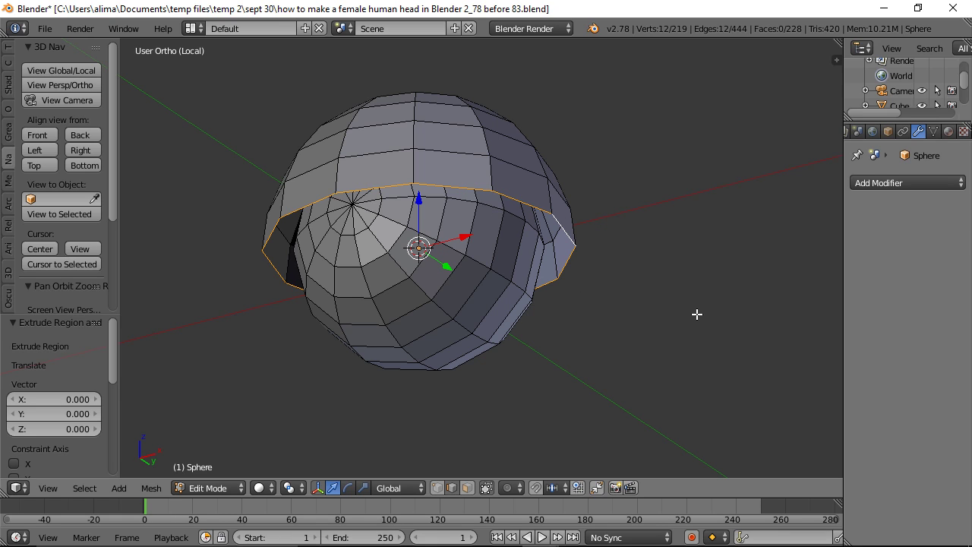
key(s)
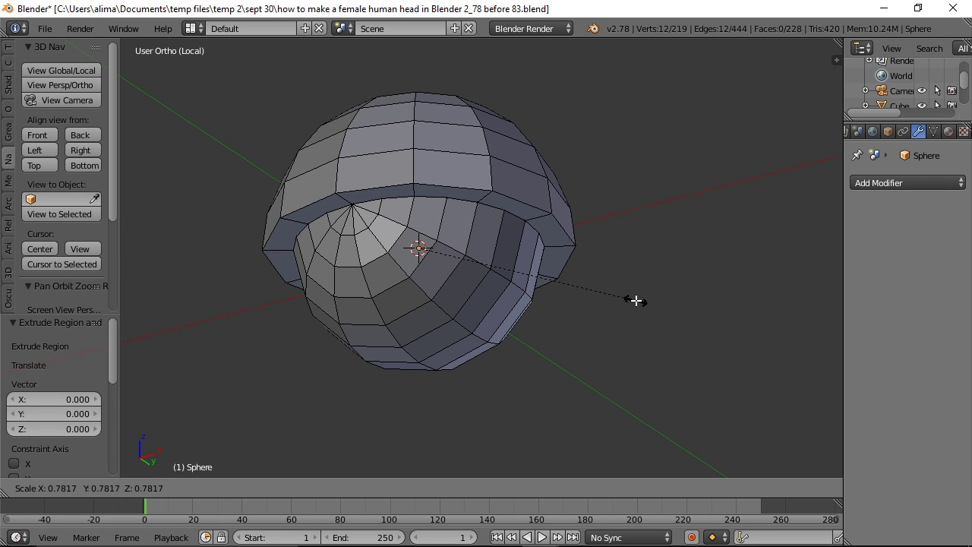
click(636, 301)
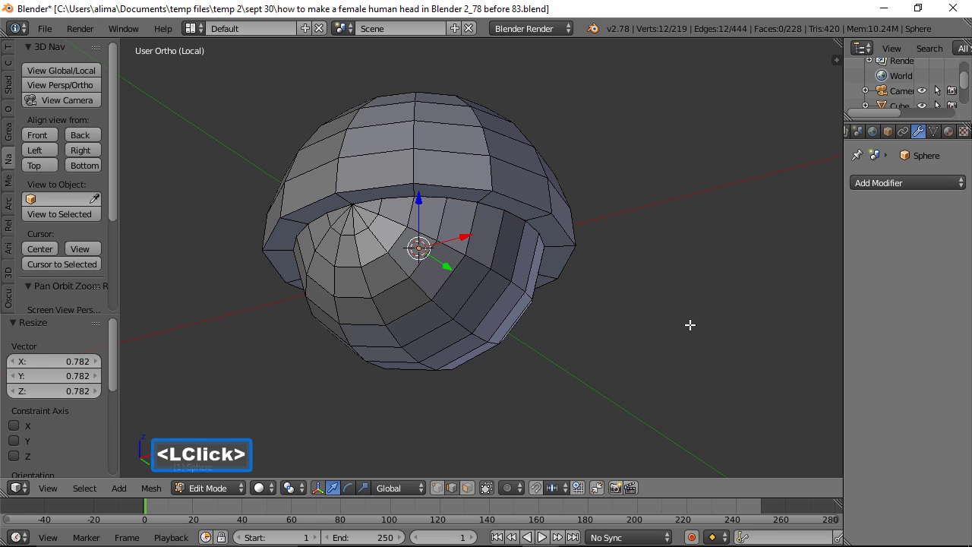
key(a)
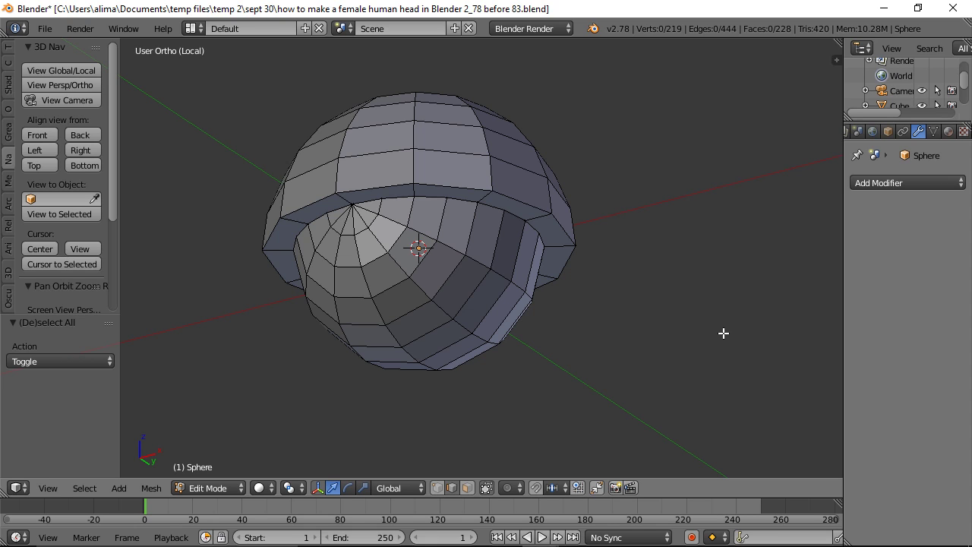
- From the right side view, save the file as version 84 and set the pivot point to the 3D Cursor
click(83, 149)
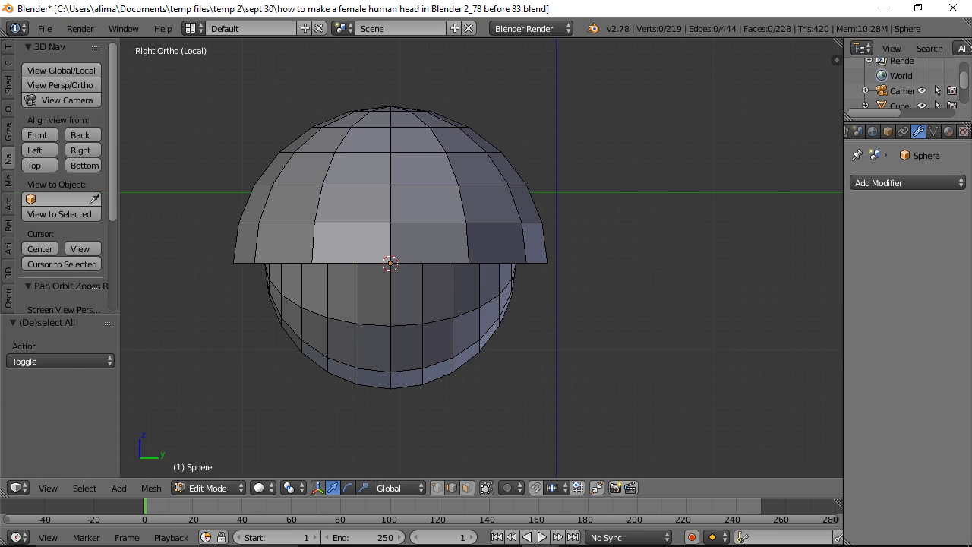
key(ctrl+shift+s)
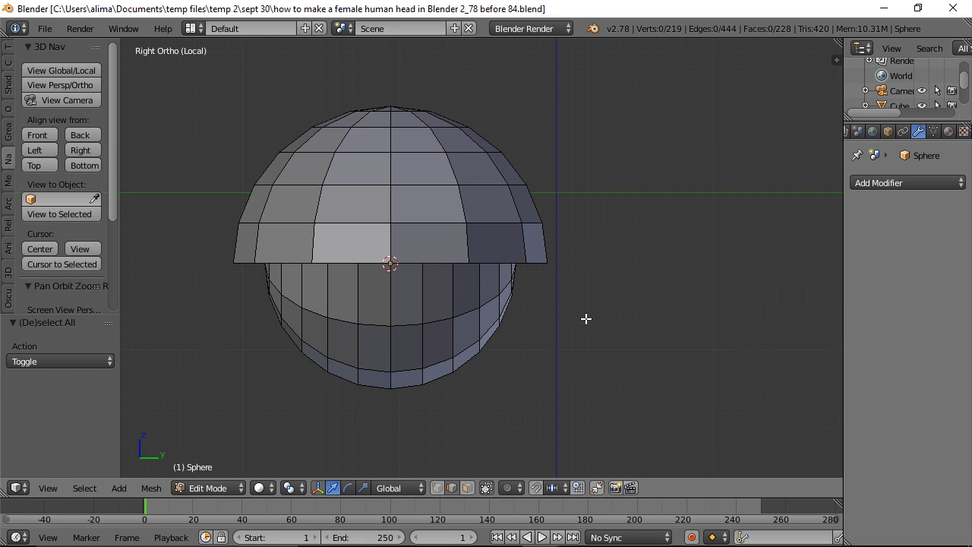
click(296, 488)
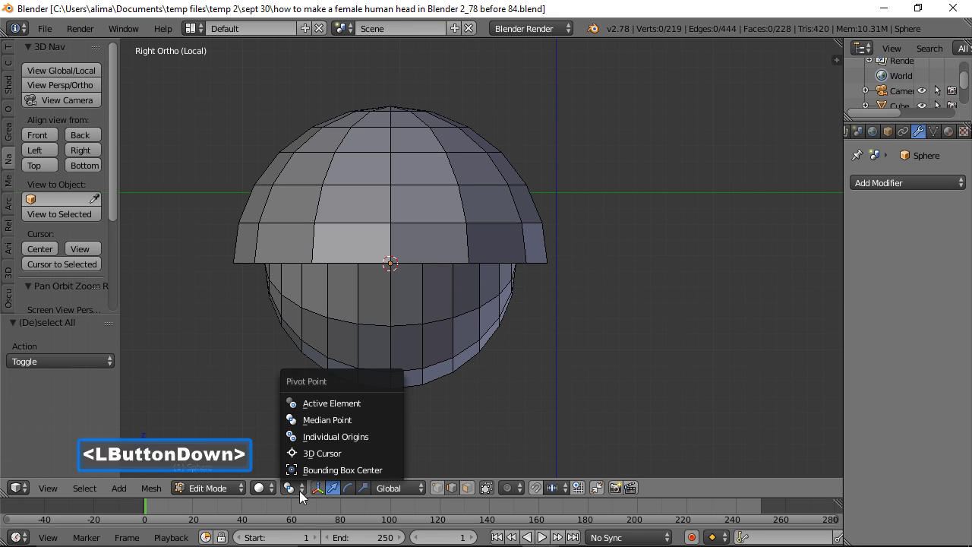
click(356, 453)
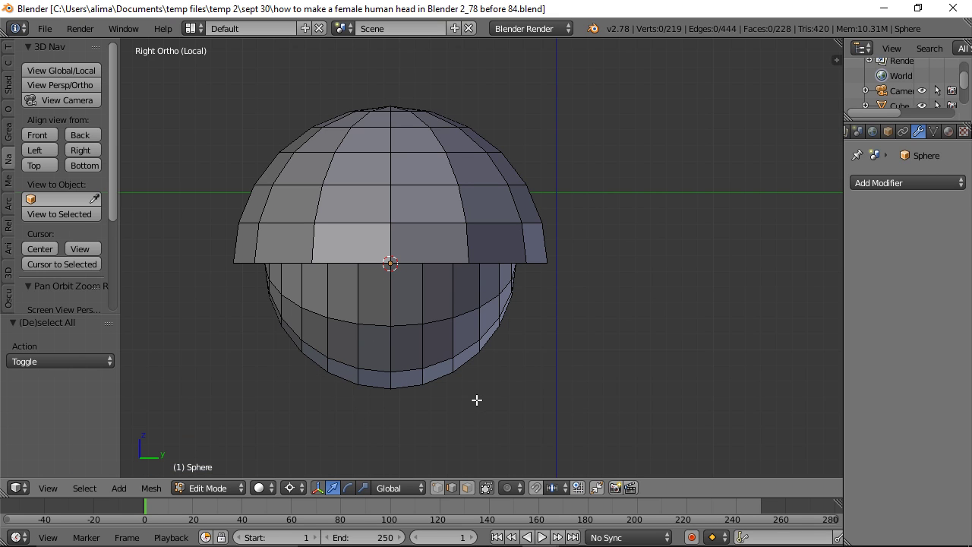
- Duplicate the outer hemisphere with its rim in place and rotate the copy about 148° to form the lower eyelid
click(468, 487)
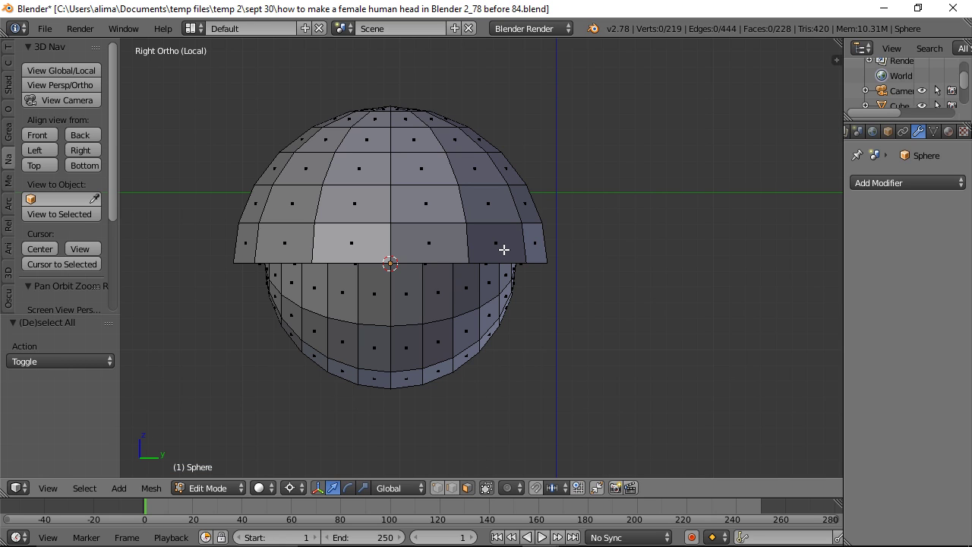
key(l)
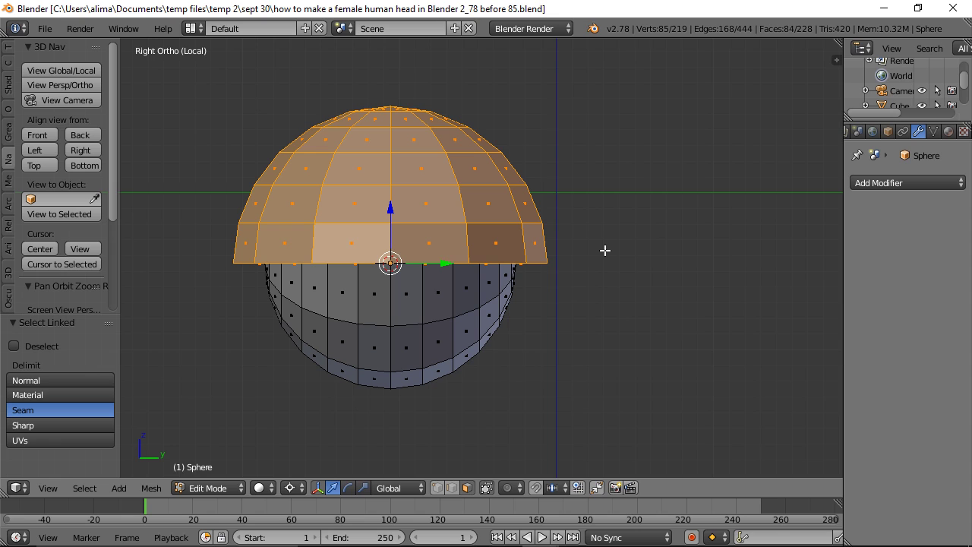
key(shift+d)
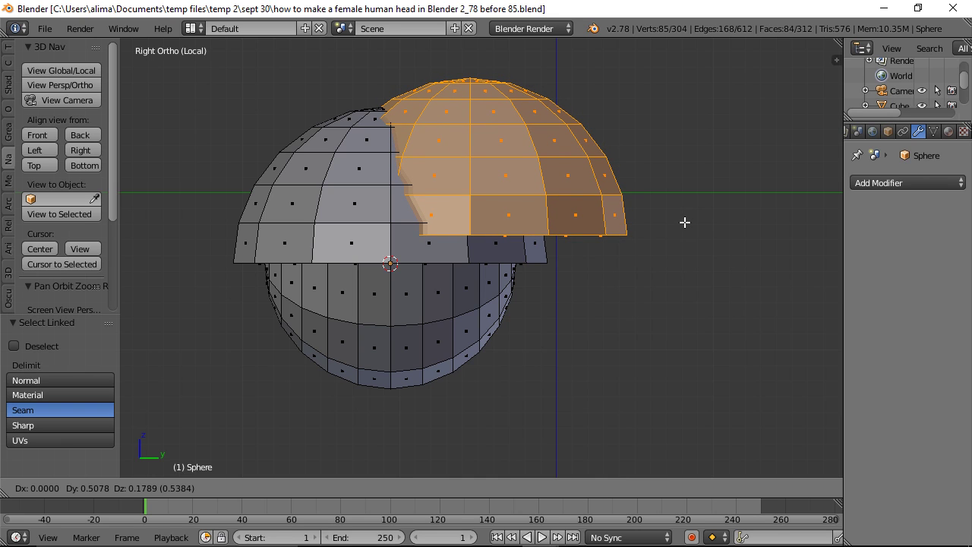
right_click(685, 223)
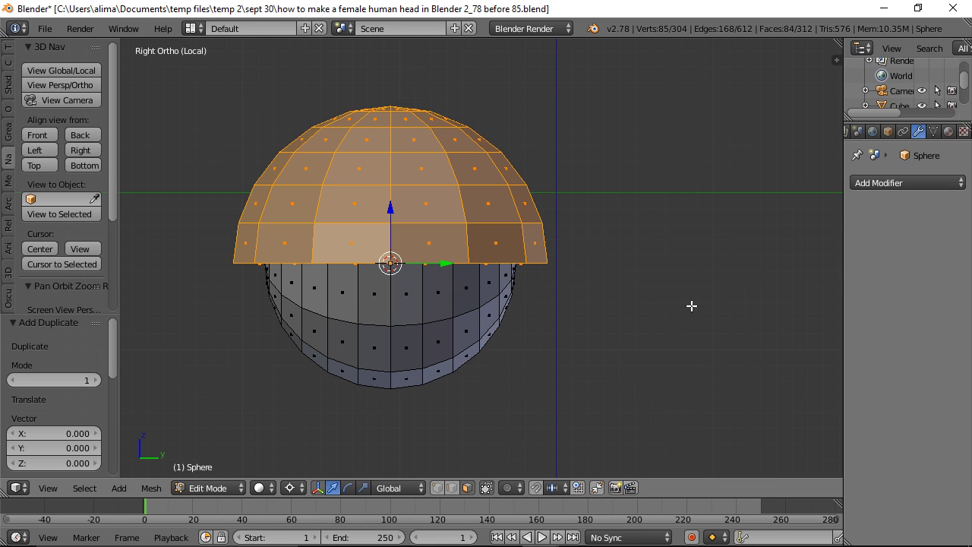
key(r)
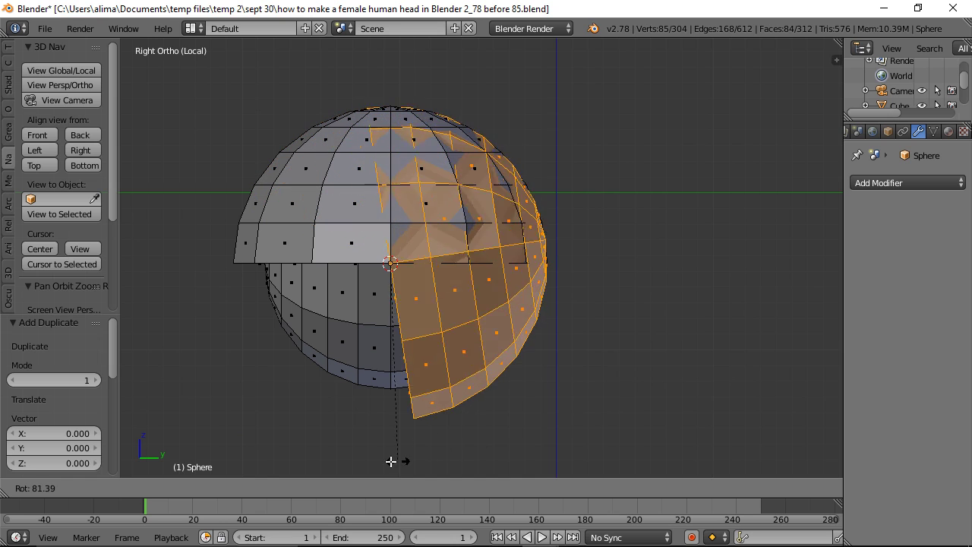
click(196, 357)
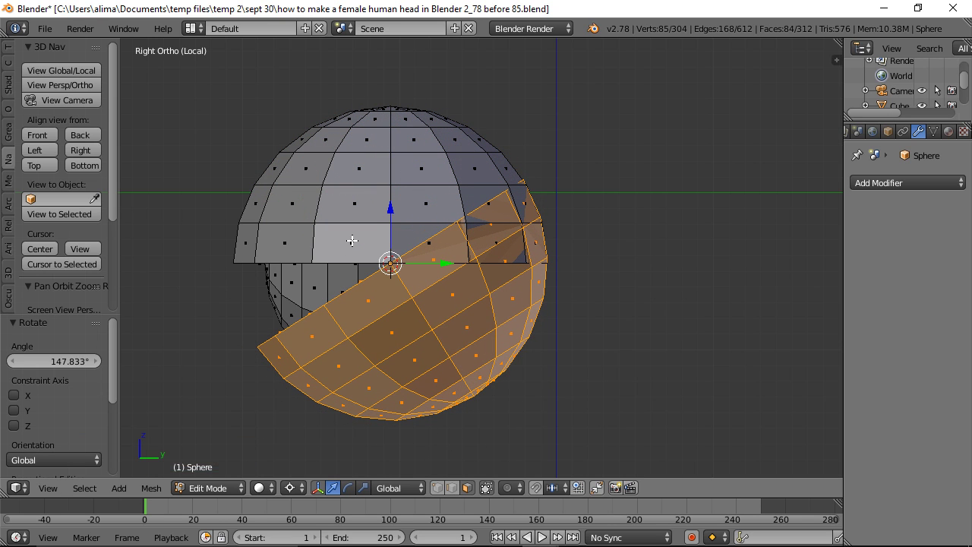
key(a)
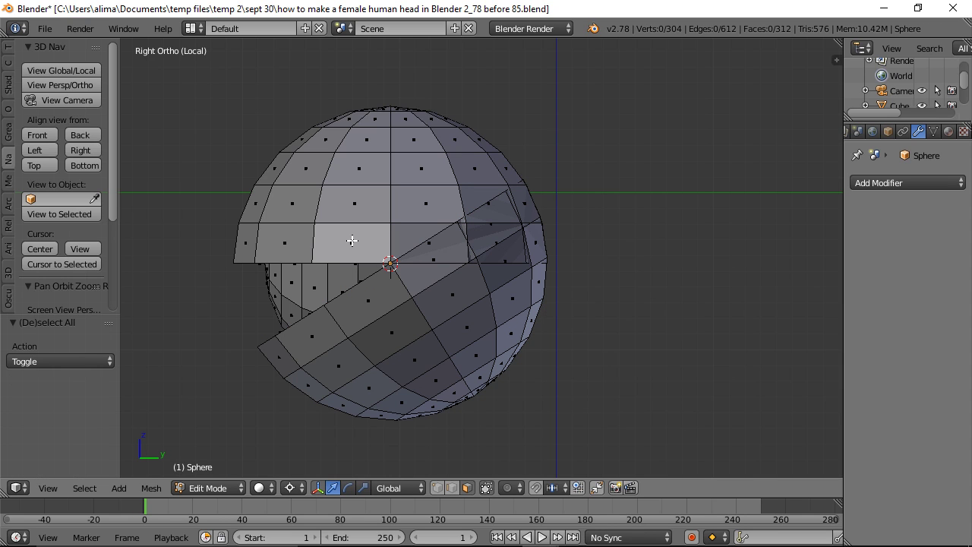
- Rotate the upper hemisphere about the 3D cursor to raise its front edge and open the upper eyelid
key(l)
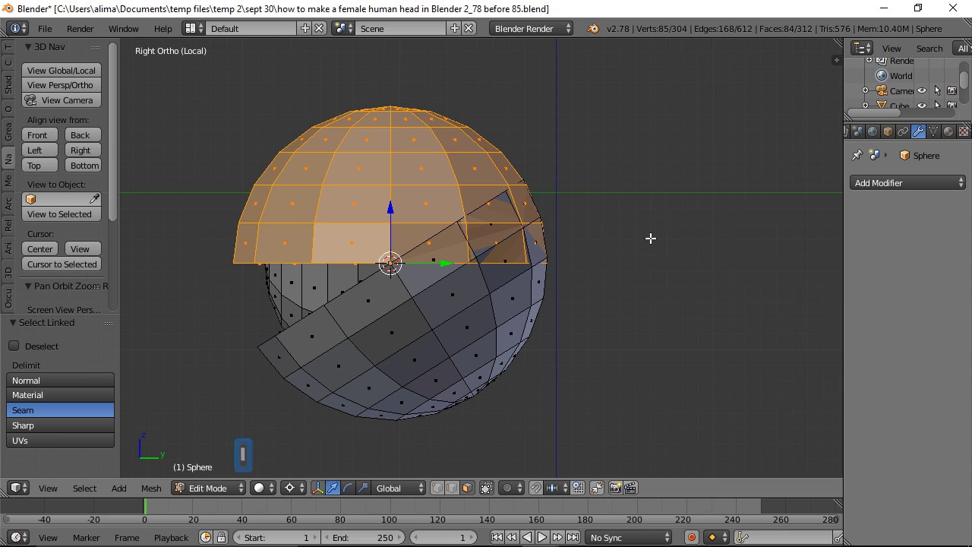
key(r)
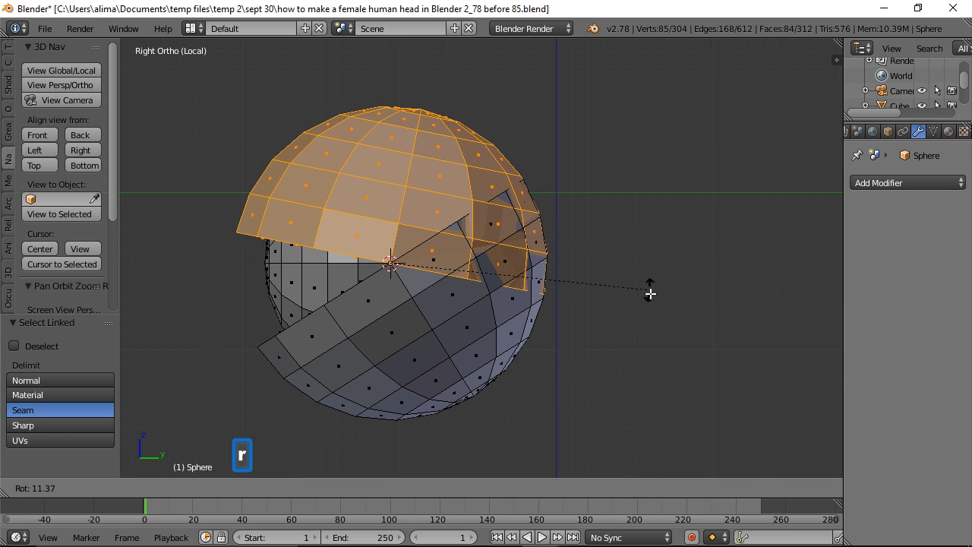
click(655, 346)
key(a)
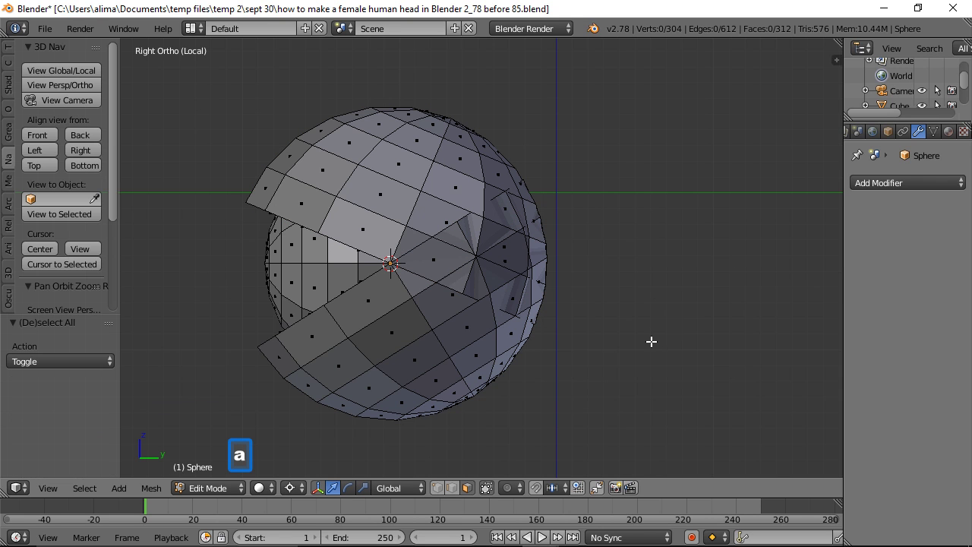
- Select the inner eyeball's front cap, two rings of faces around its pole, and save the file as version 87
middle_drag(448, 350, 606, 353)
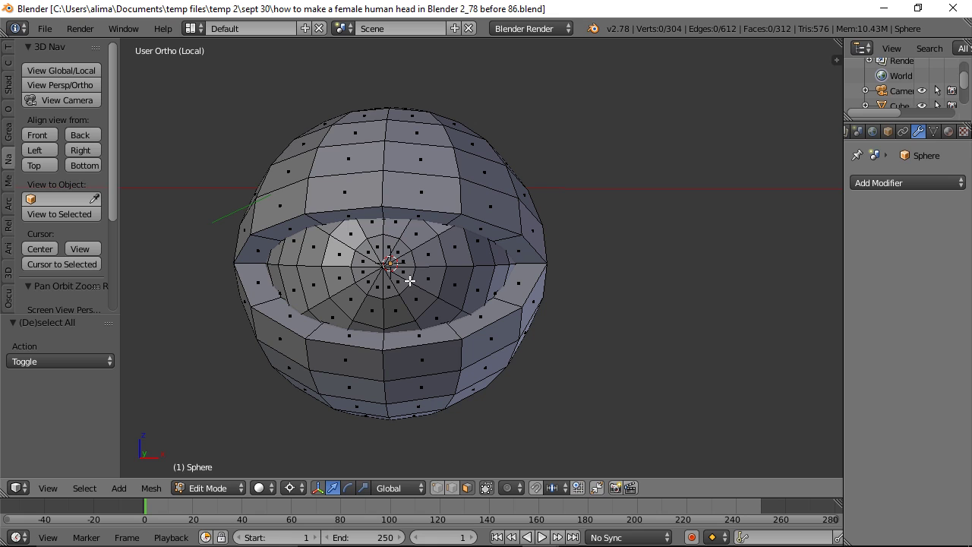
key(c)
mouse_move(401, 268)
mouse_down()
mouse_move(406, 281)
mouse_move(397, 249)
mouse_move(364, 245)
mouse_move(357, 272)
mouse_move(359, 289)
mouse_move(367, 286)
mouse_up()
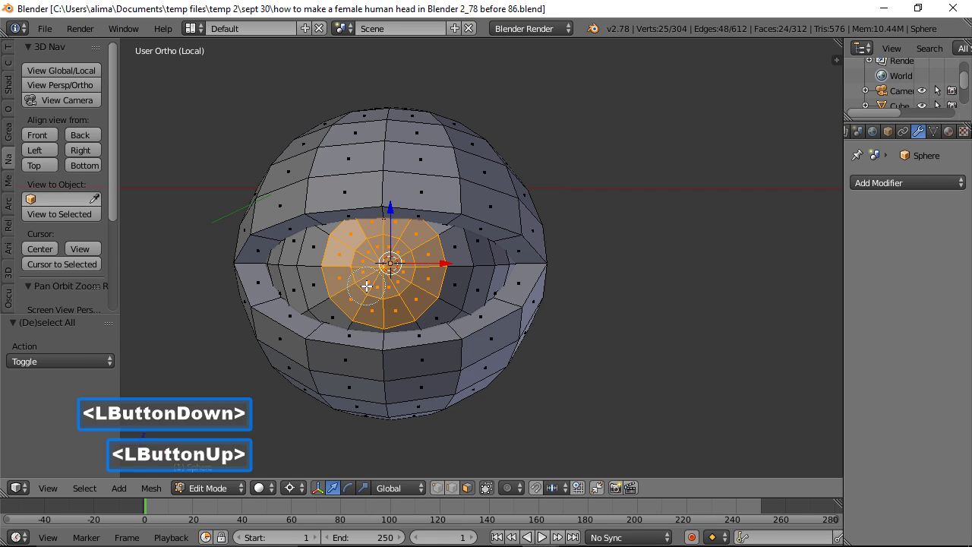
right_click(415, 282)
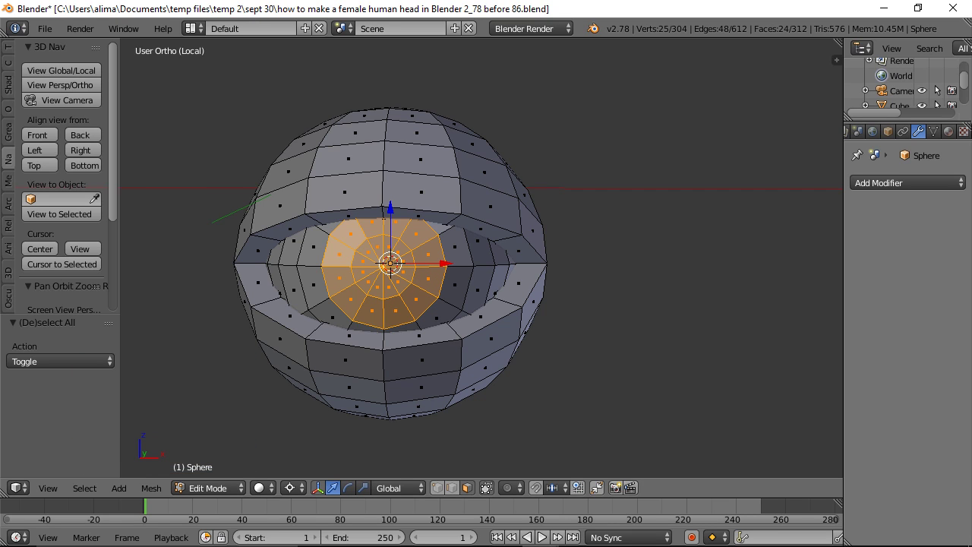
click(652, 546)
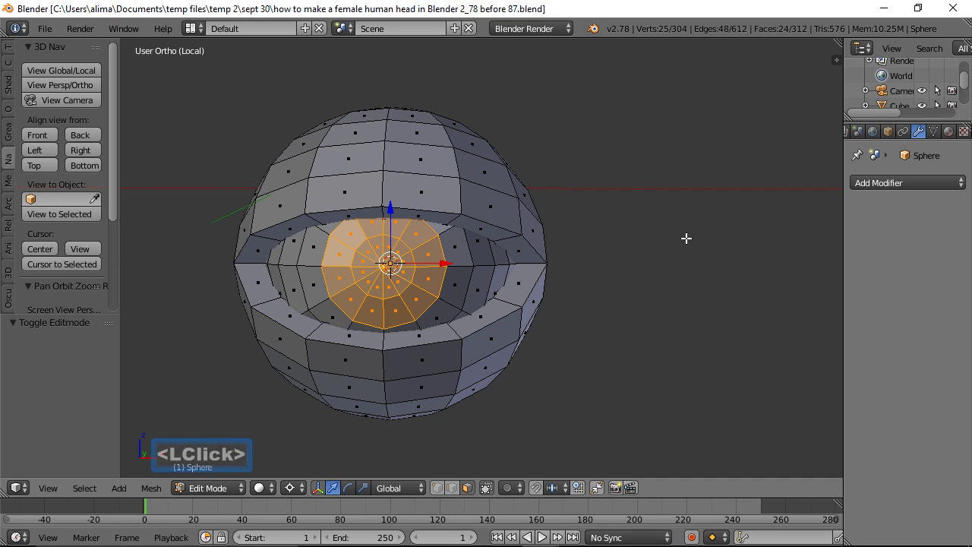
- Save the file as version 88 and set the pivot point to Median Point
middle_drag(686, 238, 588, 239)
click(700, 123)
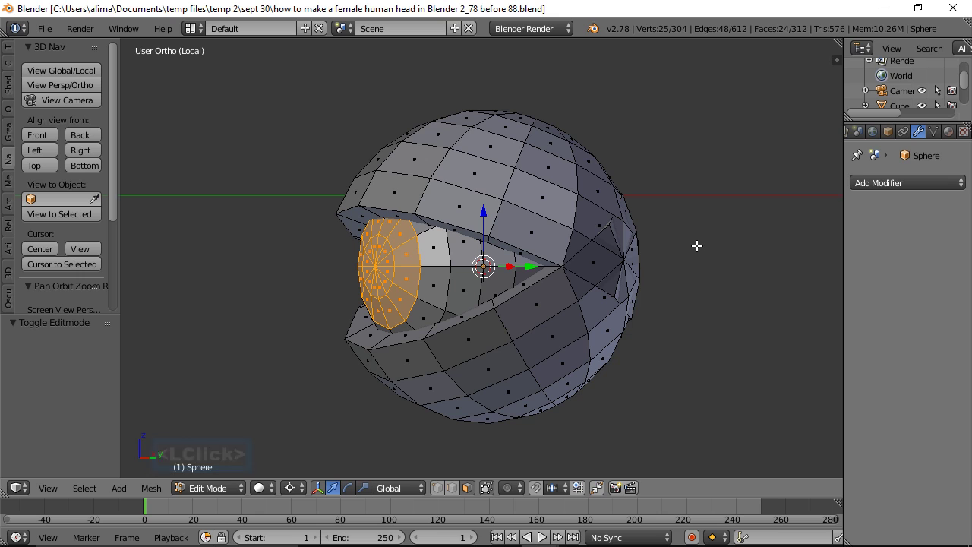
click(302, 490)
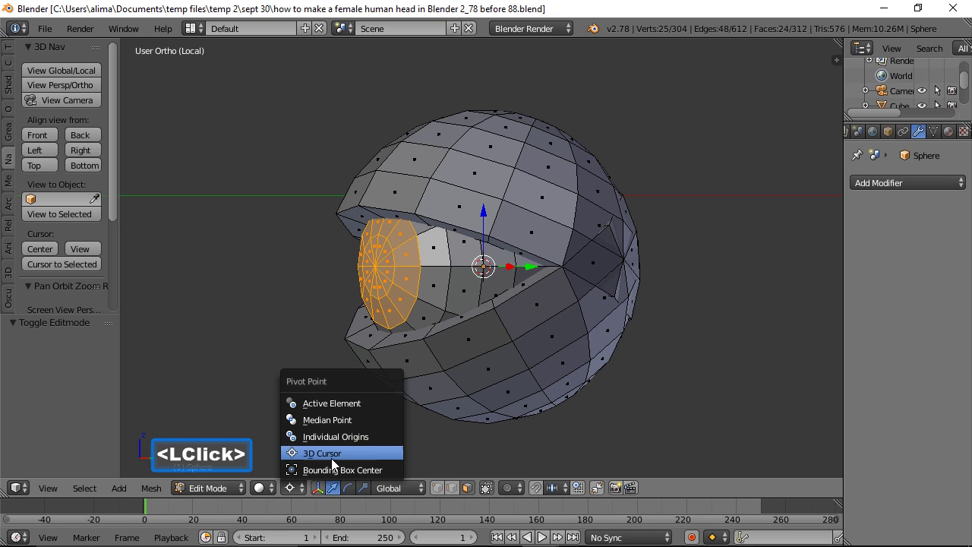
click(356, 420)
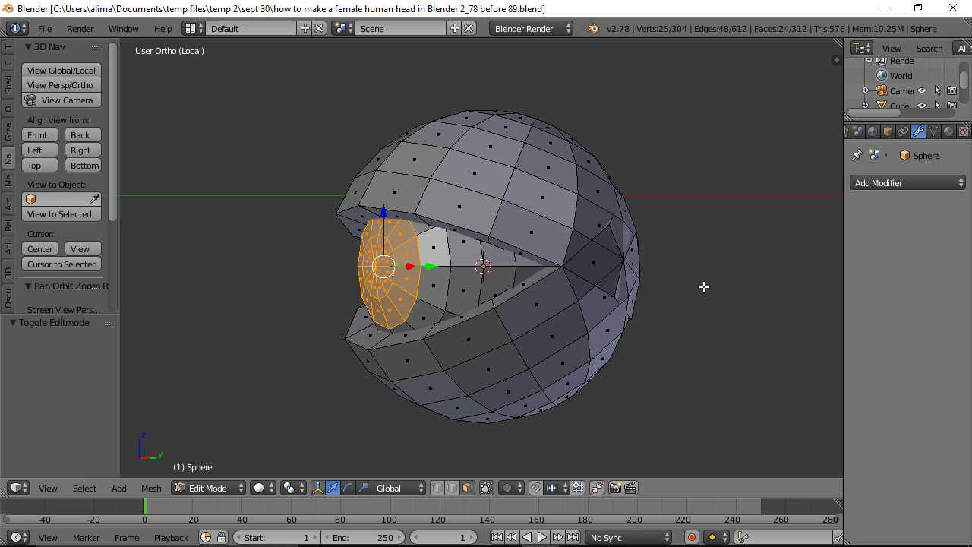
- Invert the selected front cap by scaling it -1 along Y, and move it inward along Y by about 0.073 plus 0.063
key(s)
key(y)
key(minus)
key(minus)
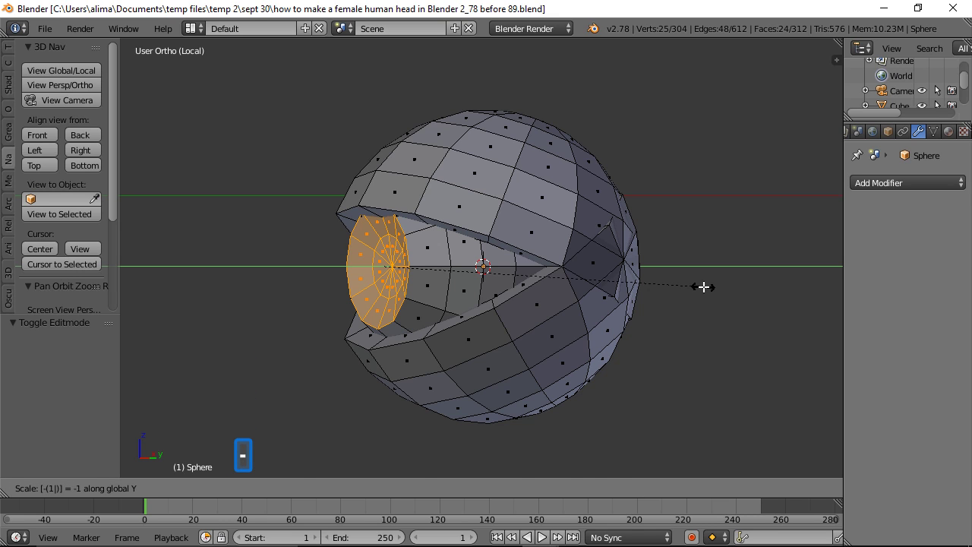
click(703, 287)
drag(432, 266, 444, 264)
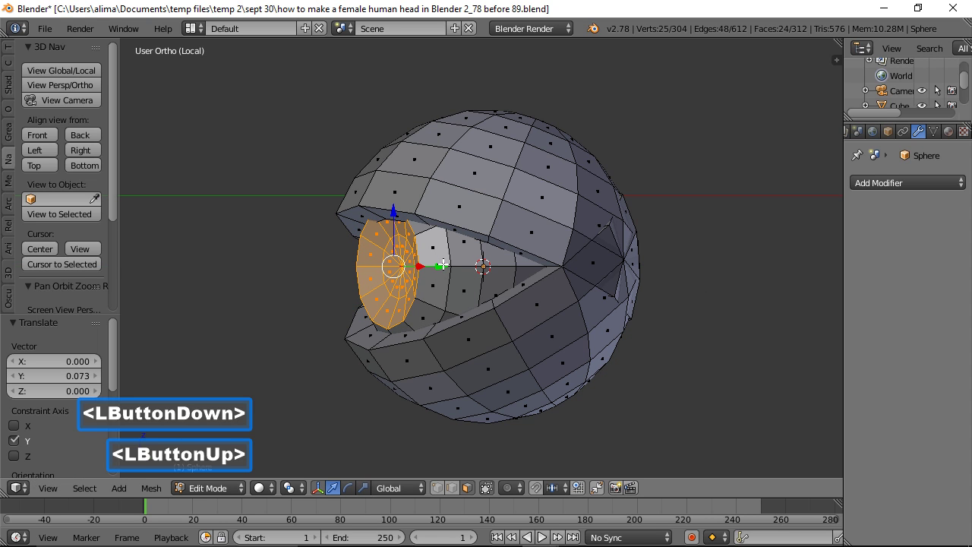
middle_drag(388, 329, 403, 258)
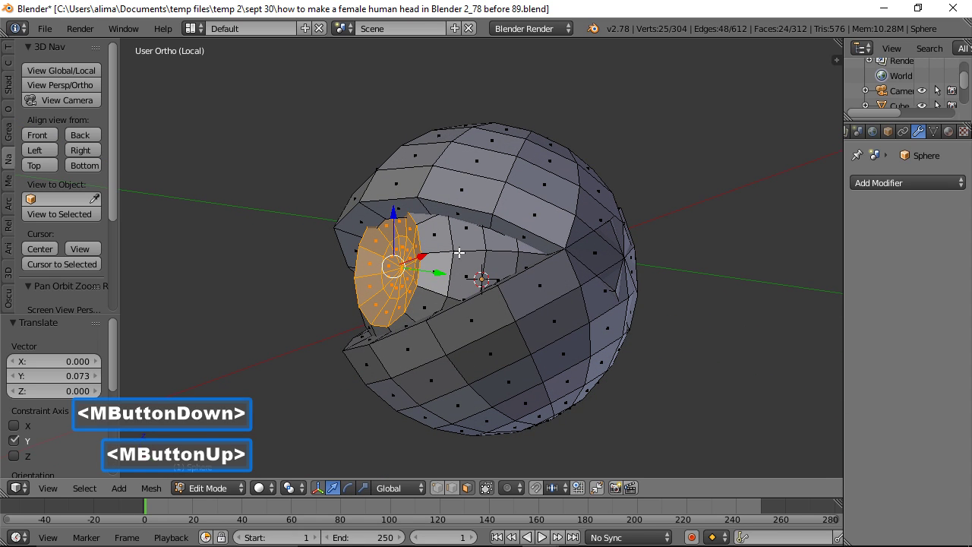
drag(438, 274, 447, 275)
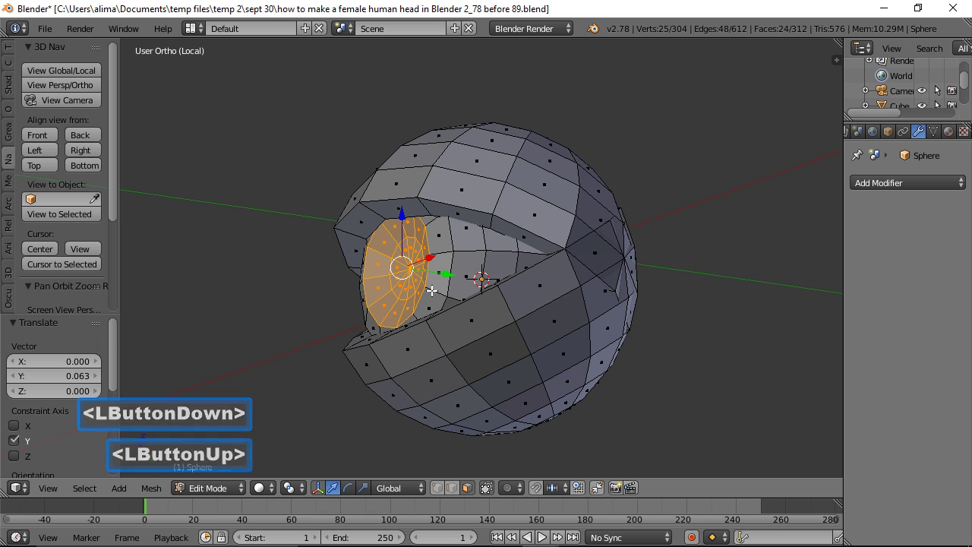
- Extrude the central fan of 12 faces in the inverted cap and move it about 0.299 inward along Y to form the pupil
middle_drag(454, 287, 557, 281)
key(a)
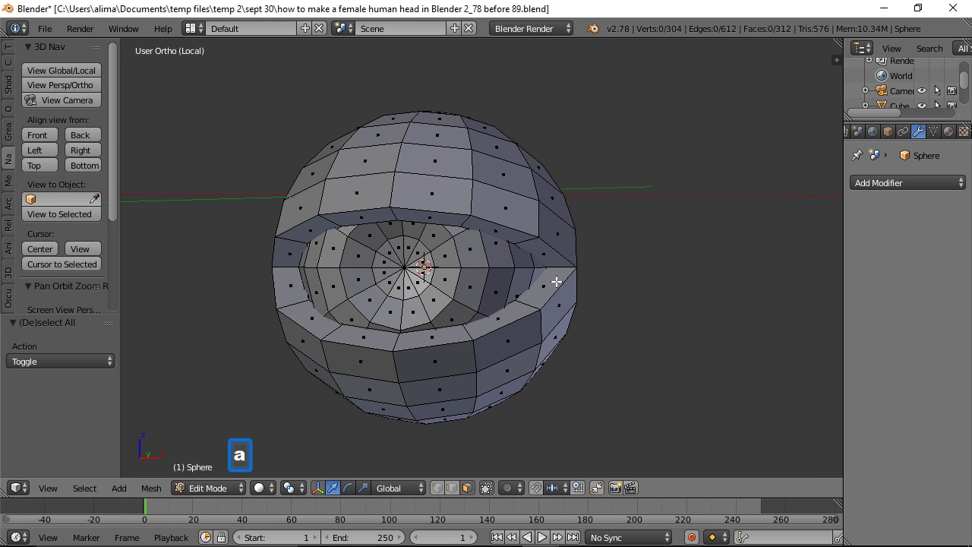
key(c)
click(404, 270)
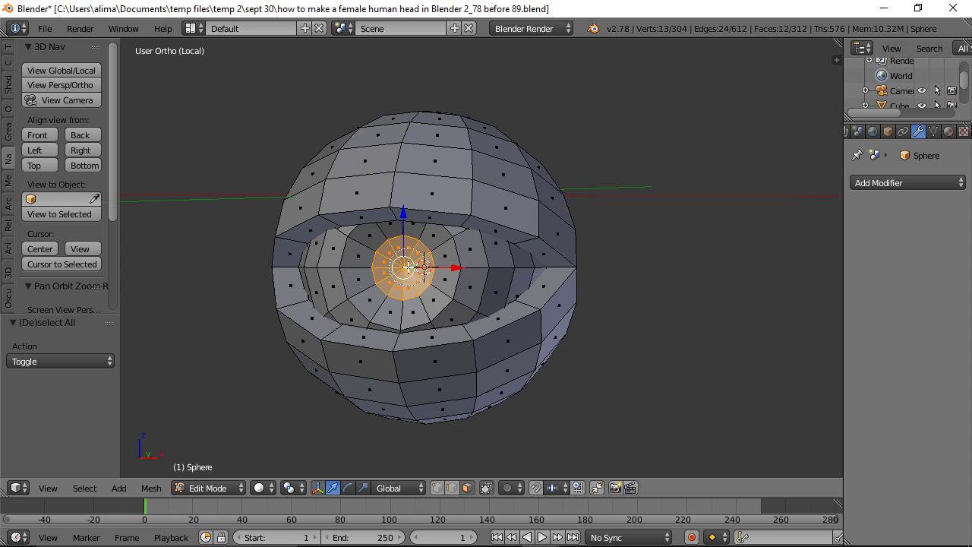
right_click(407, 267)
middle_drag(651, 257, 586, 263)
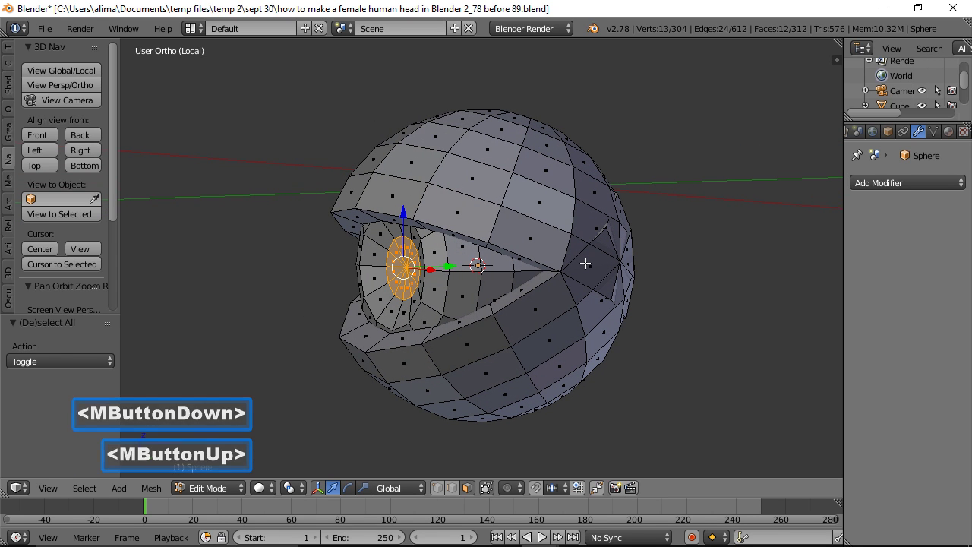
key(e)
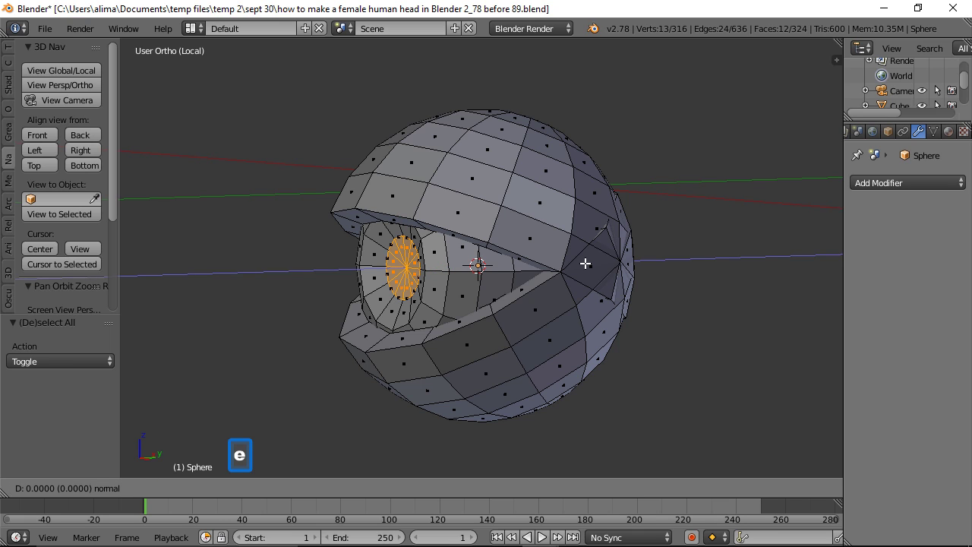
click(585, 263)
drag(452, 268, 490, 279)
middle_drag(460, 330, 514, 317)
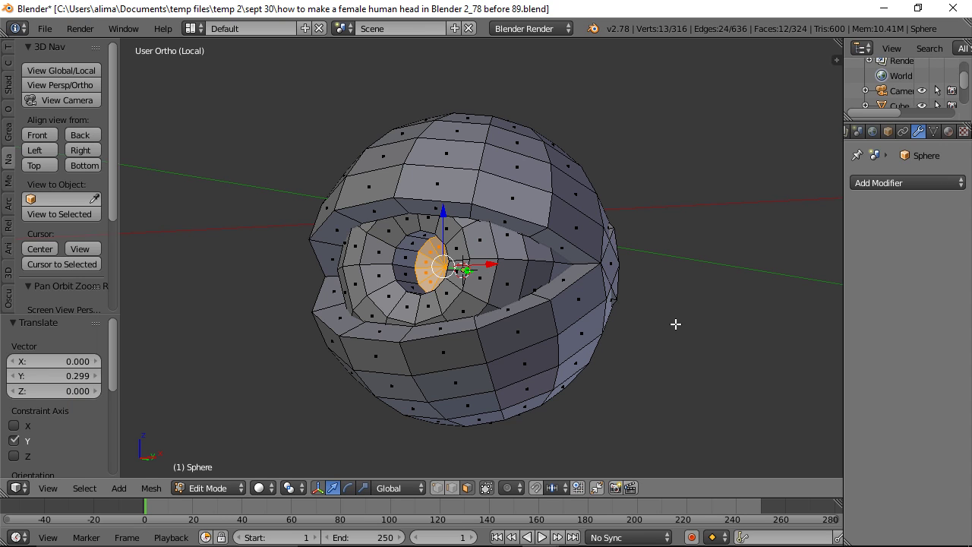
key(a)
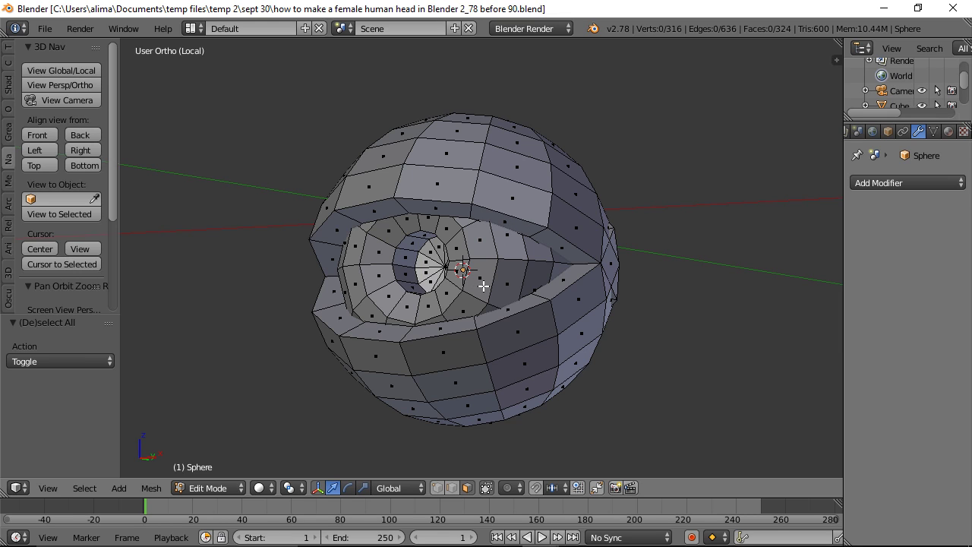
- Bevel the outer edge loop of the upper eyelid's rim with an offset of about 0.016
click(452, 491)
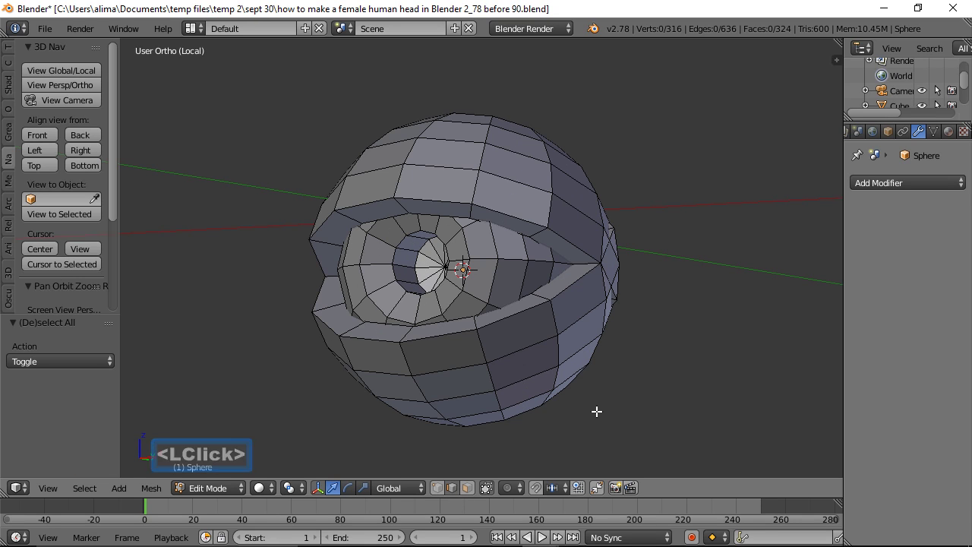
key(alt)
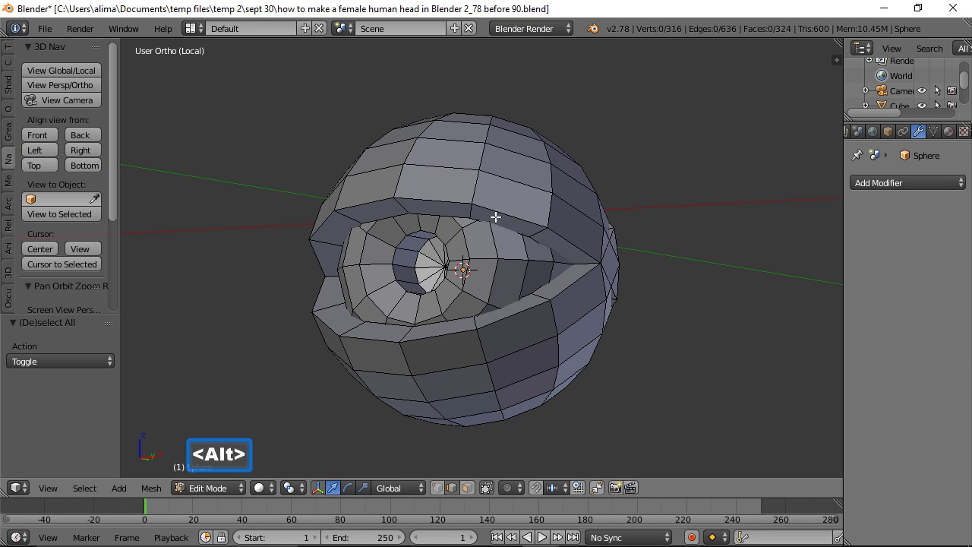
alt+click(495, 208)
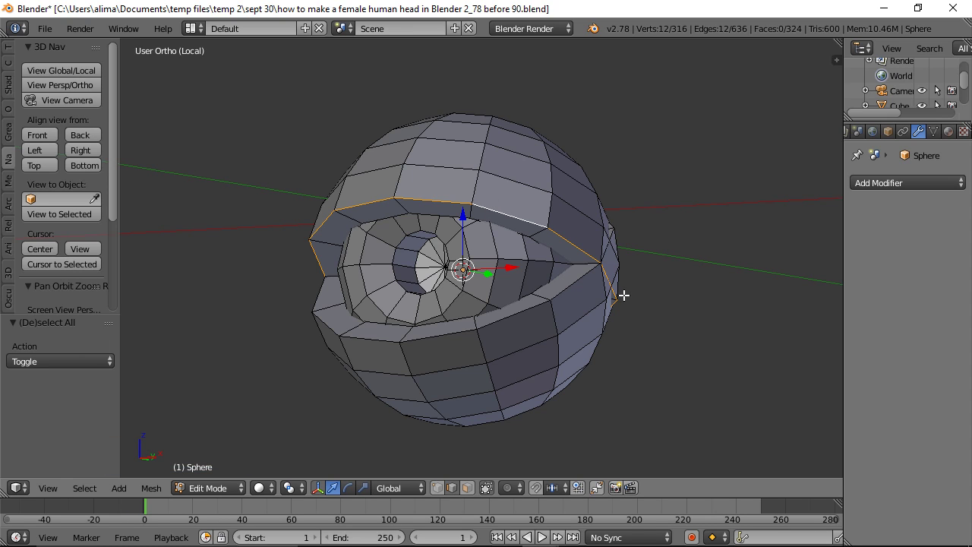
key(ctrl)
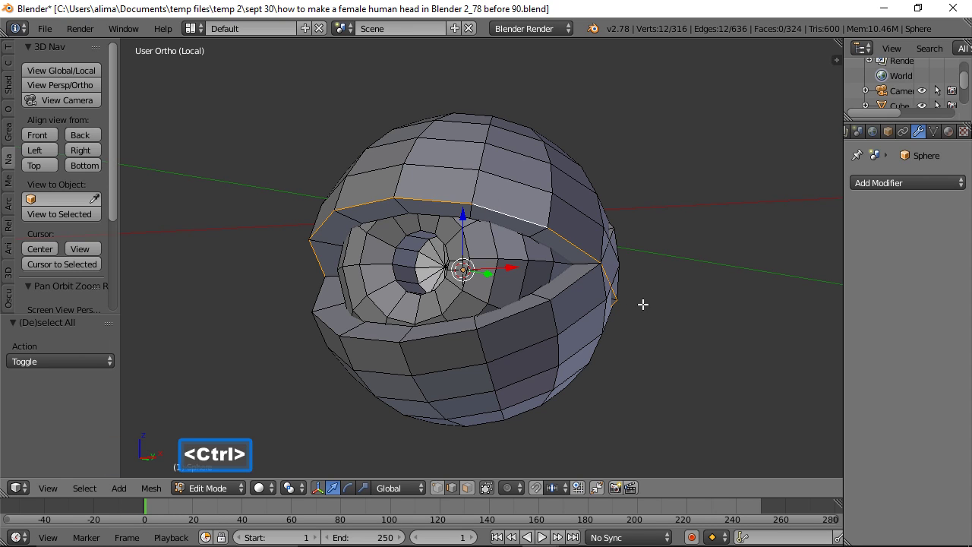
key(ctrl+b)
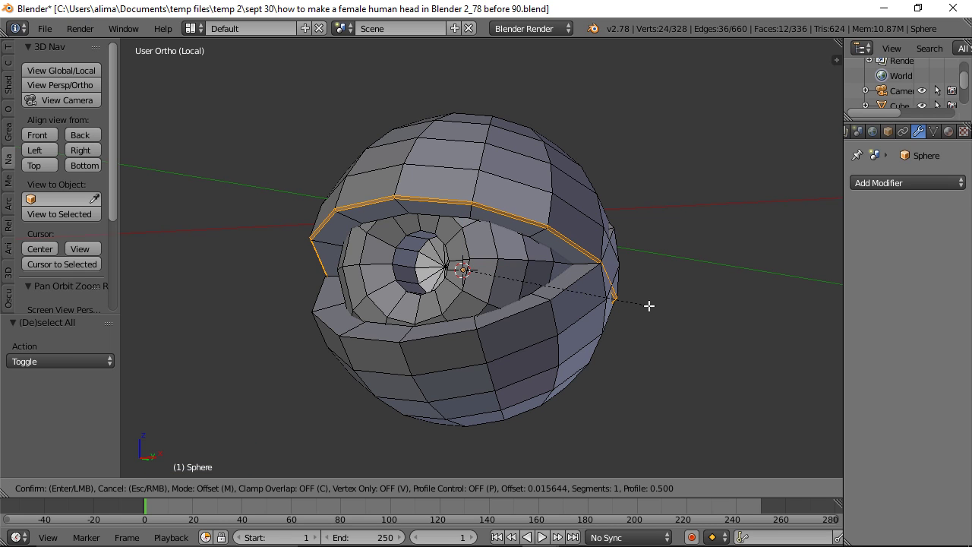
click(649, 305)
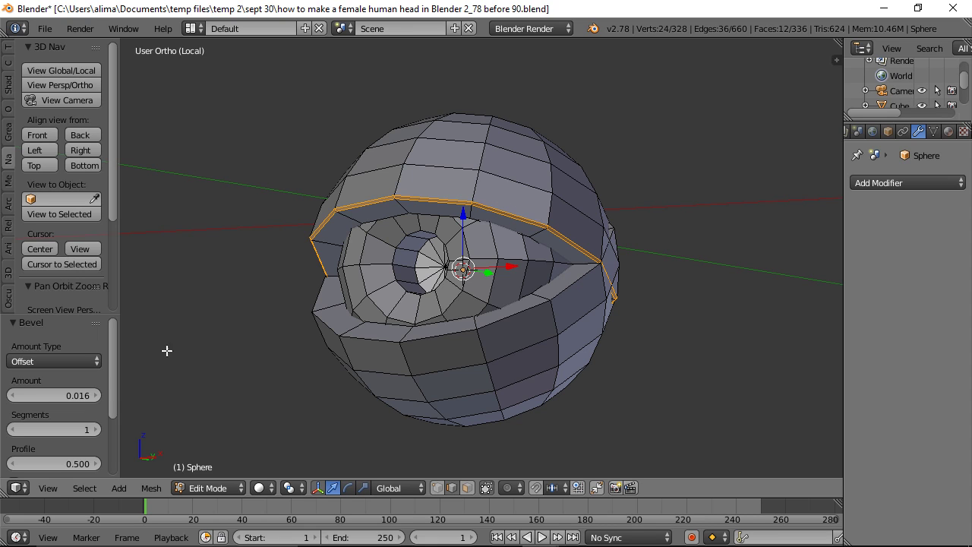
- Set the upper eyelid's bevel to 2 segments with a profile of 1, and deselect everything
click(95, 430)
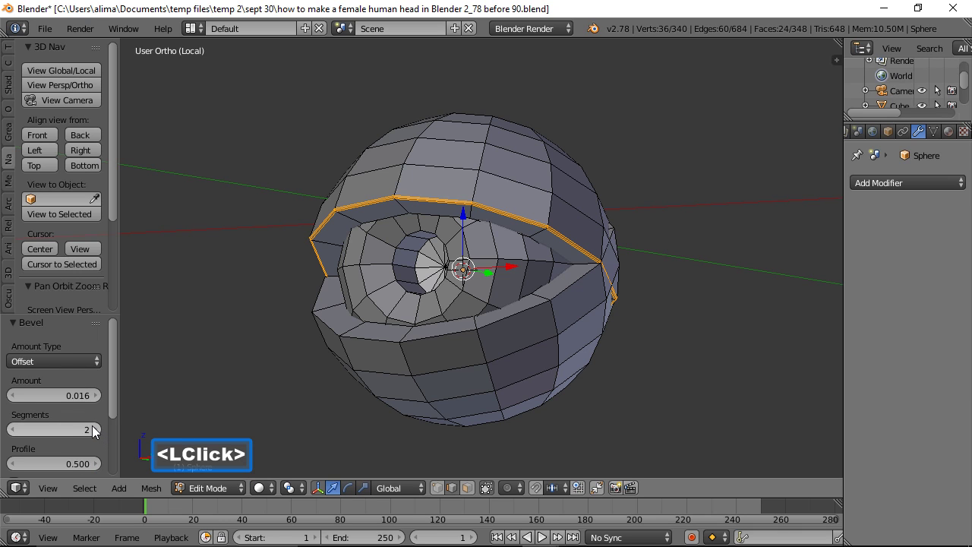
click(74, 464)
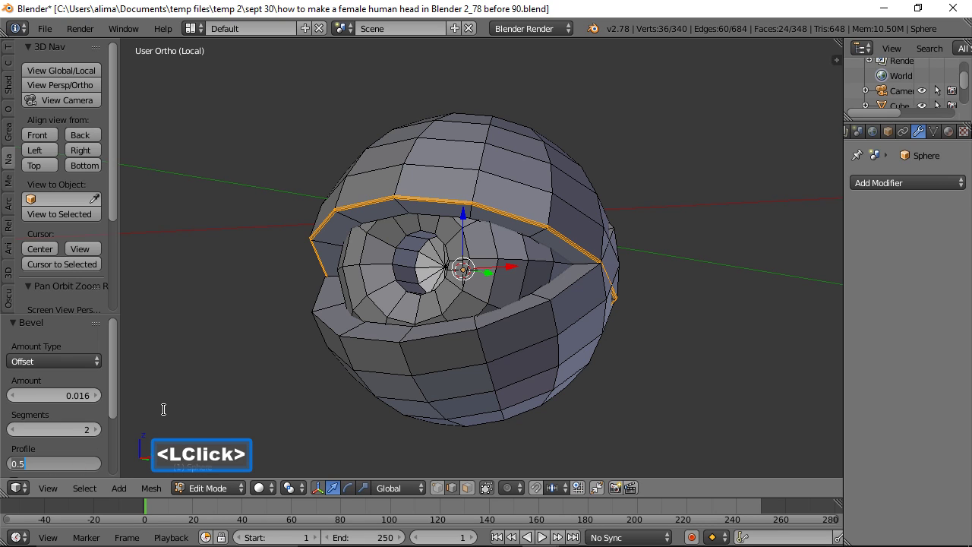
text(1)
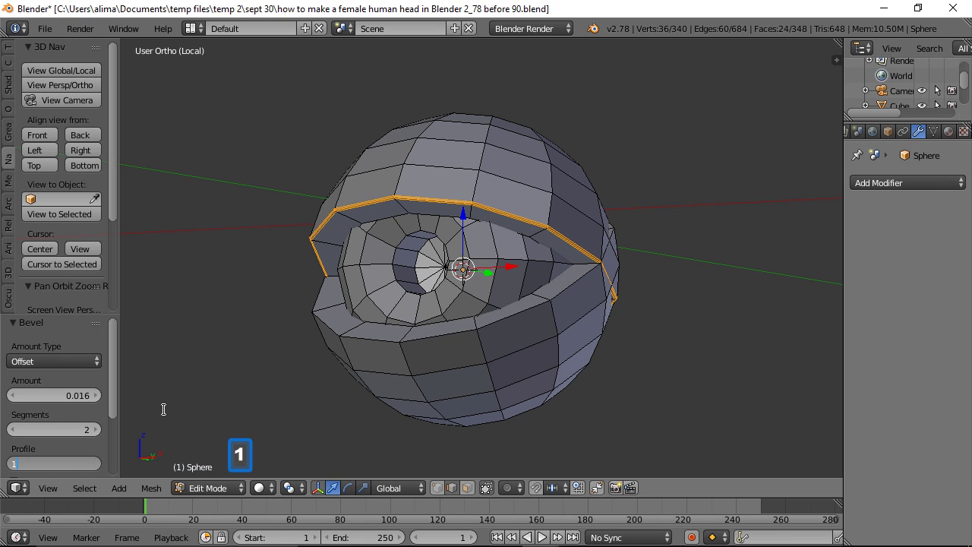
key(Return)
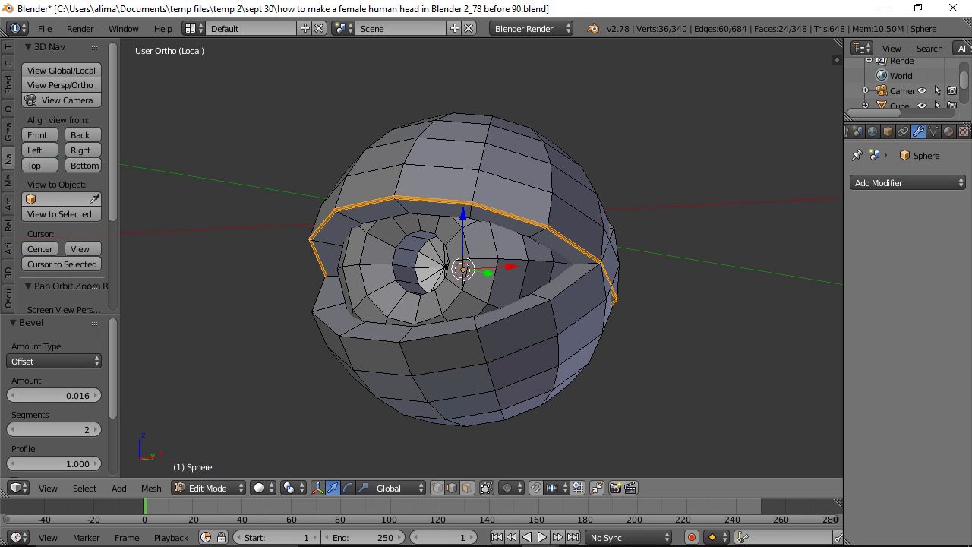
key(a)
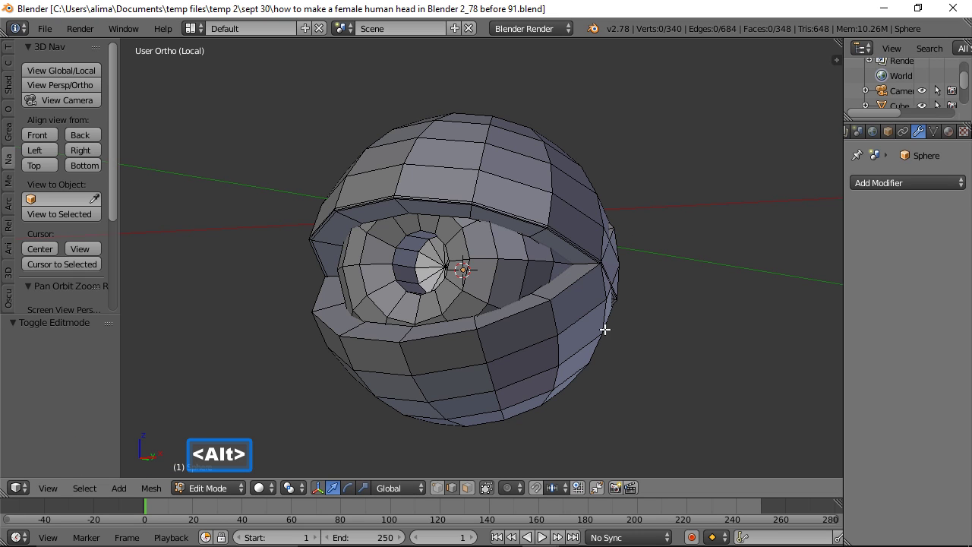
- Bevel the outer edge loop of the lower eyelid's rim with an offset of about 0.022
alt+click(531, 308)
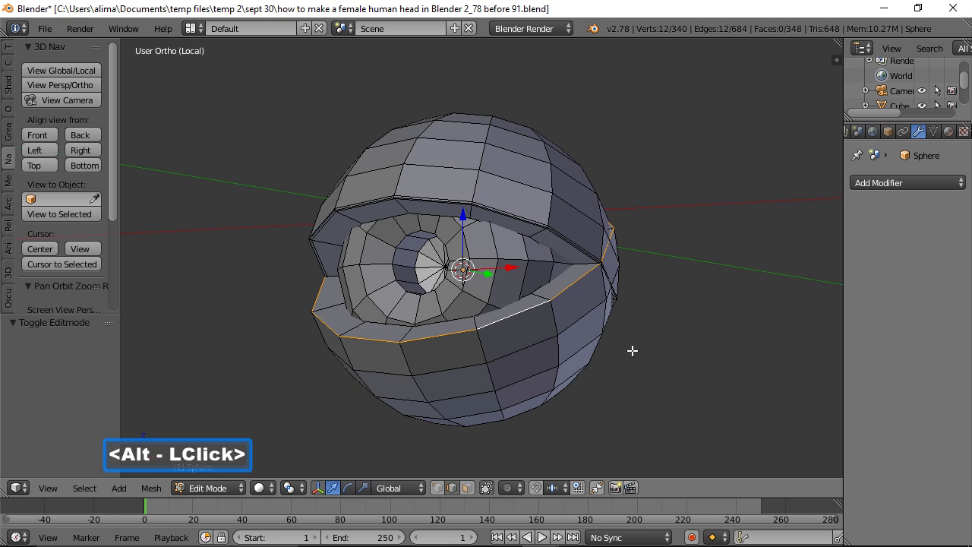
key(ctrl)
key(ctrl+b)
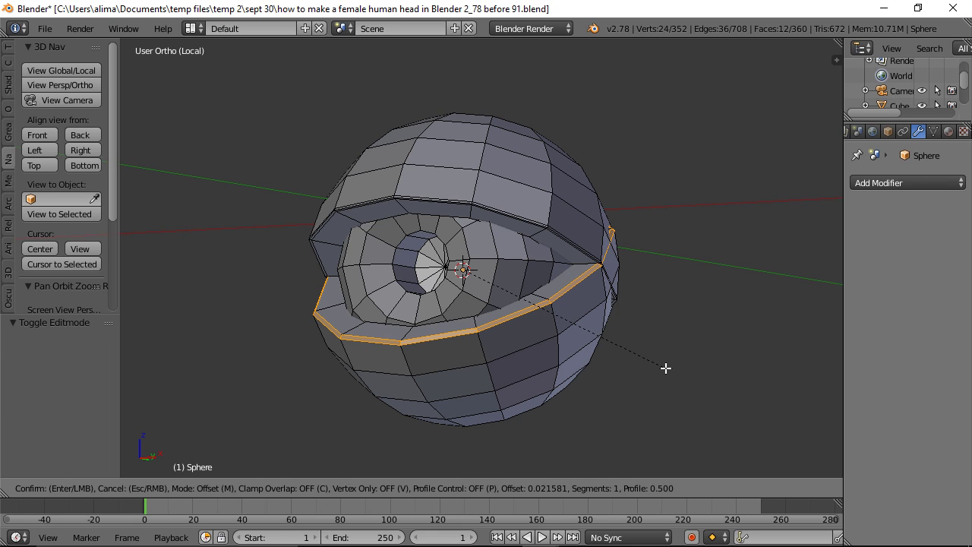
shift+click(665, 368)
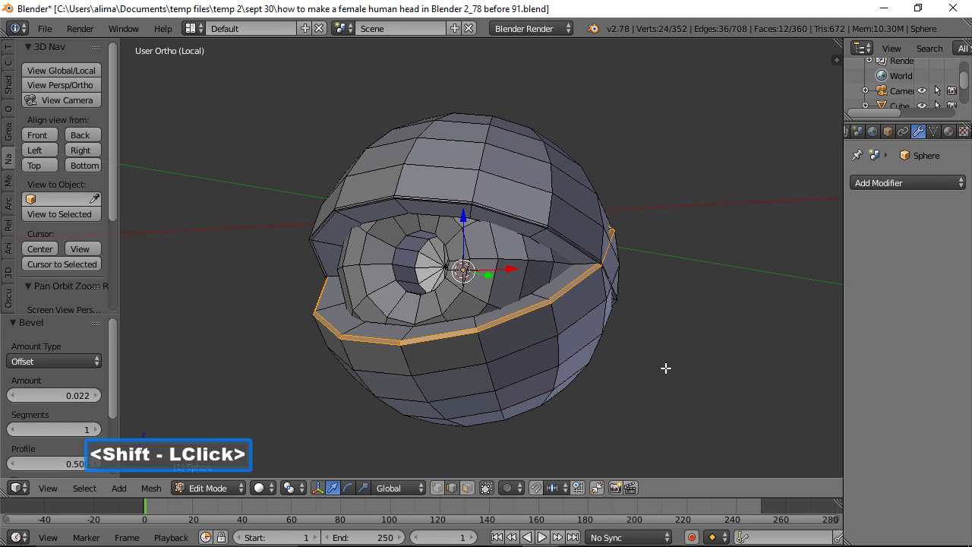
- Set the lower eyelid's bevel to 2 segments with a profile of 1, and deselect everything
click(73, 429)
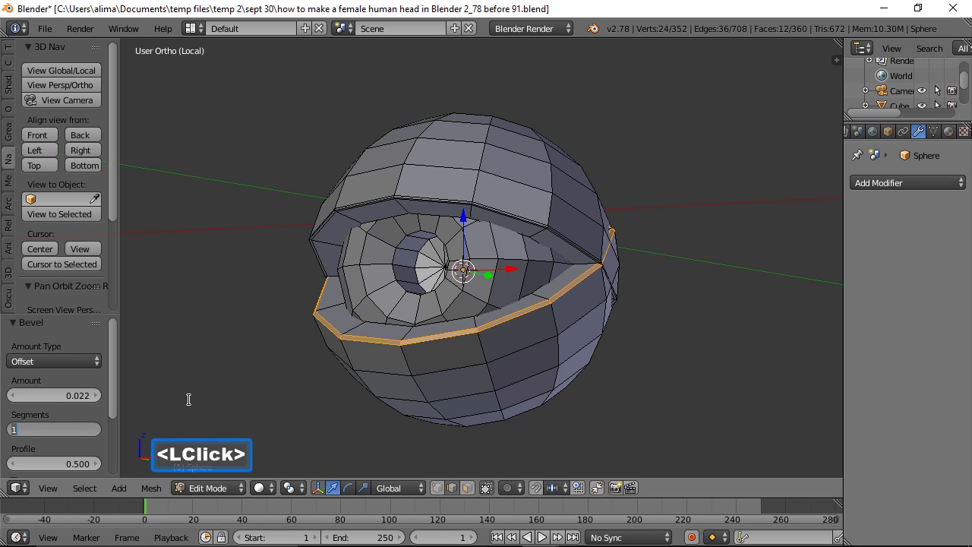
text(2)
key(Return)
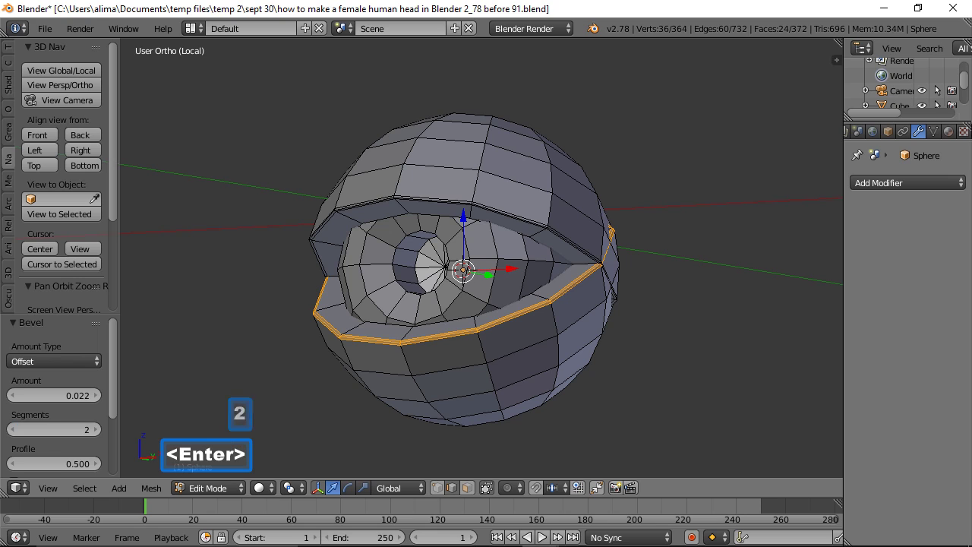
click(76, 465)
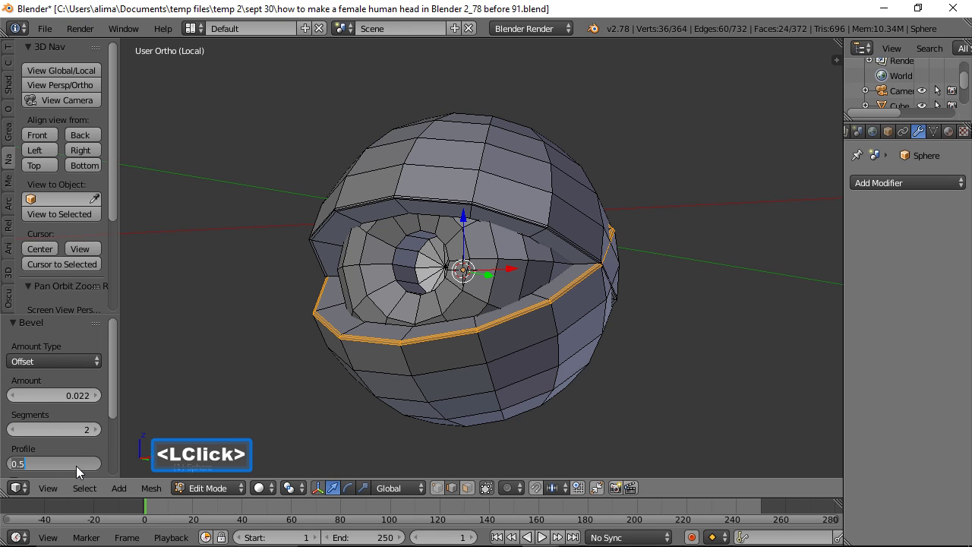
text(1)
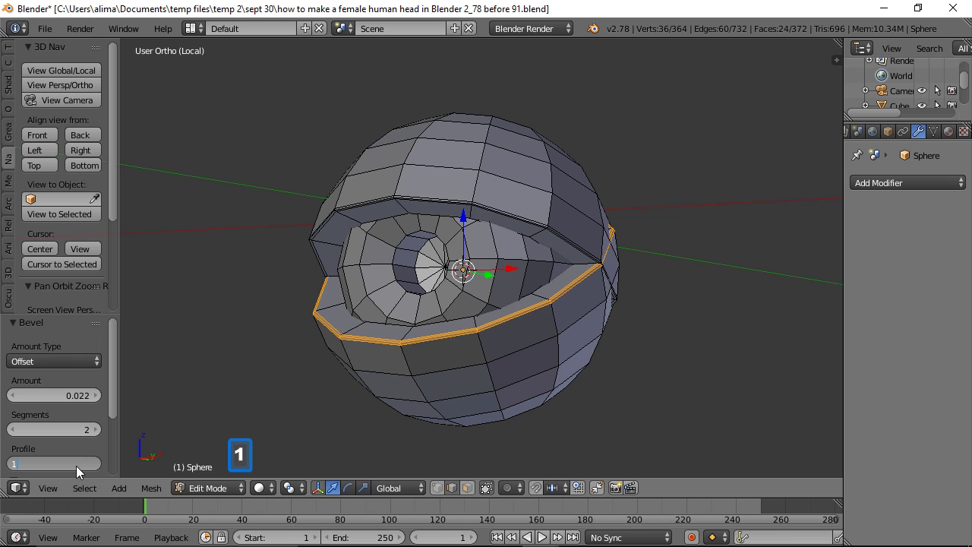
key(Return)
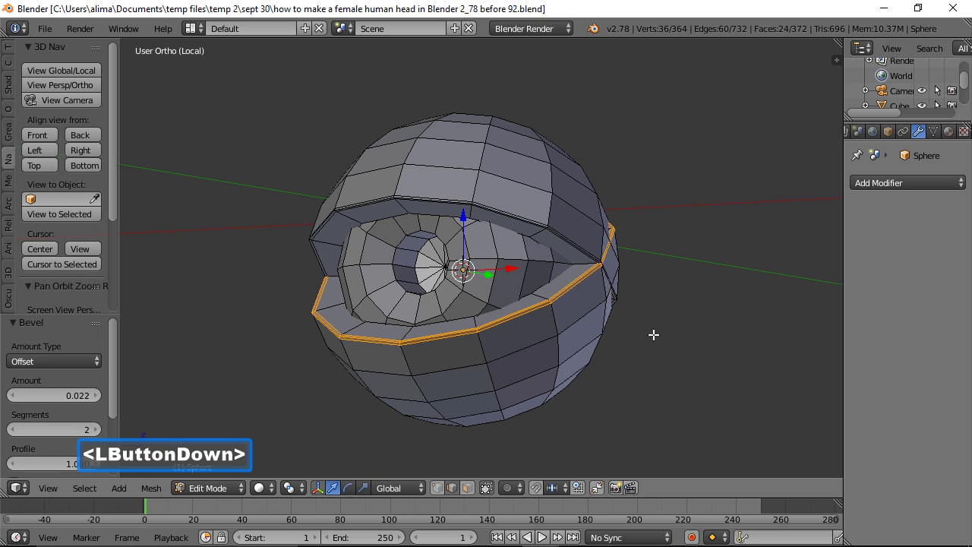
key(a)
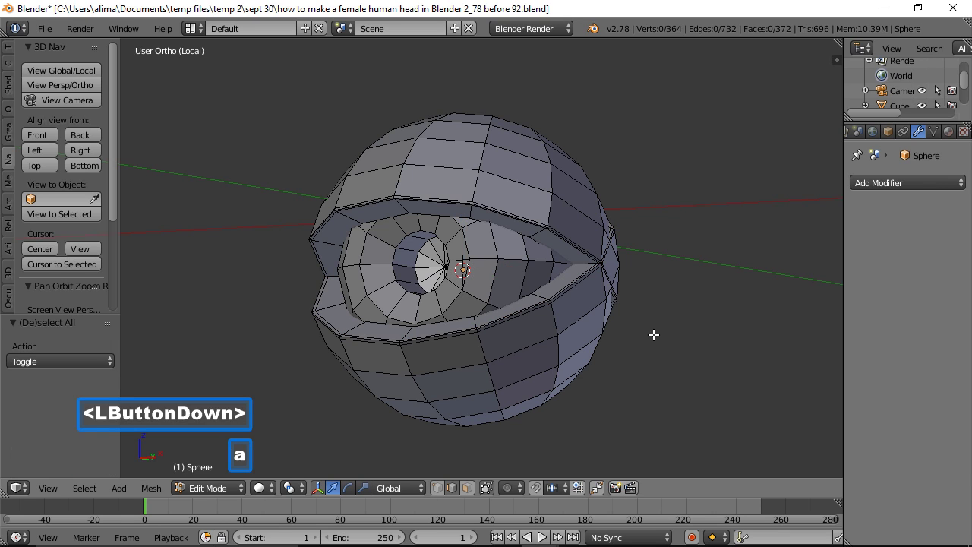
- Bevel the outer edge loop of the iris with an offset of about 0.017, 2 segments and a profile of 1, and deselect everything
alt+right_click(455, 301)
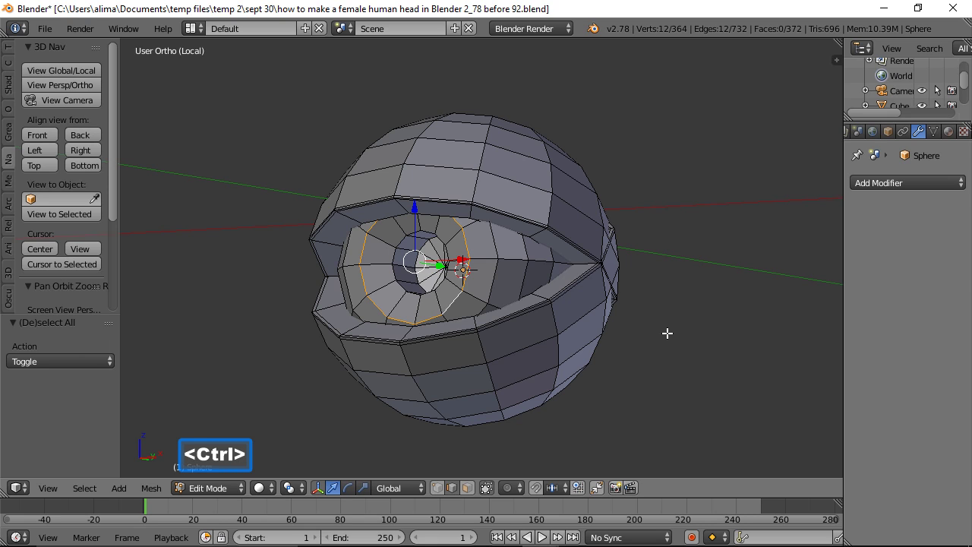
key(ctrl+b)
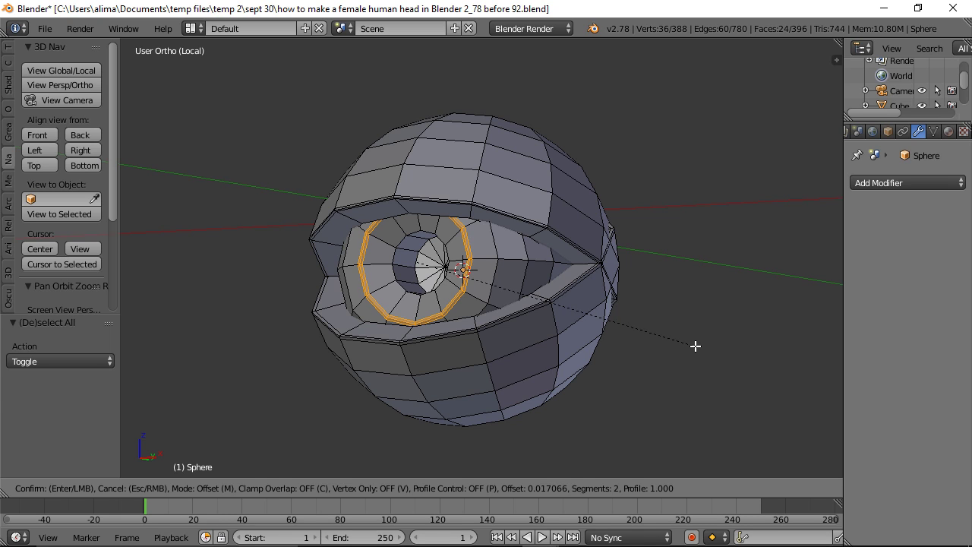
click(695, 345)
key(a)
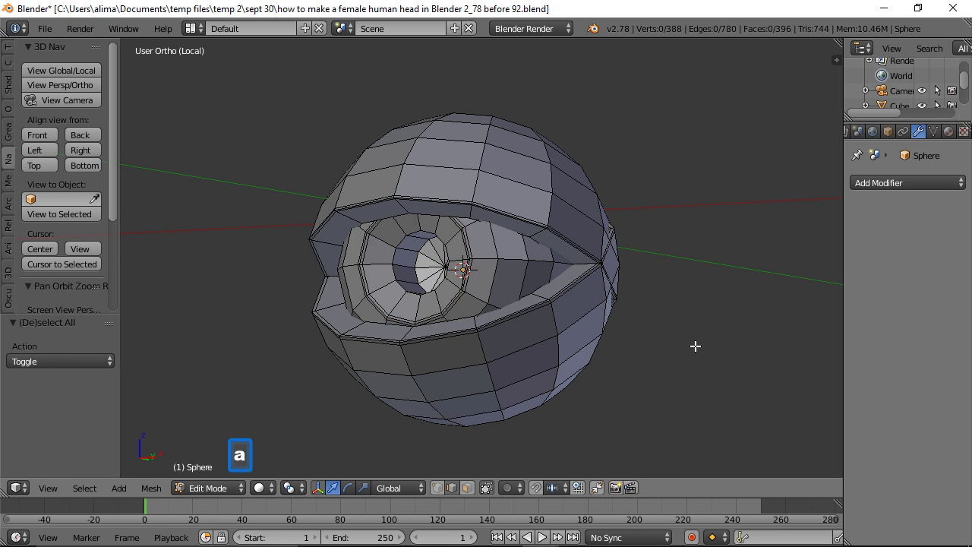
- Bevel the edge loop around the pupil opening with an offset of about 0.022 and 2 segments, and deselect everything
alt+right_click(442, 287)
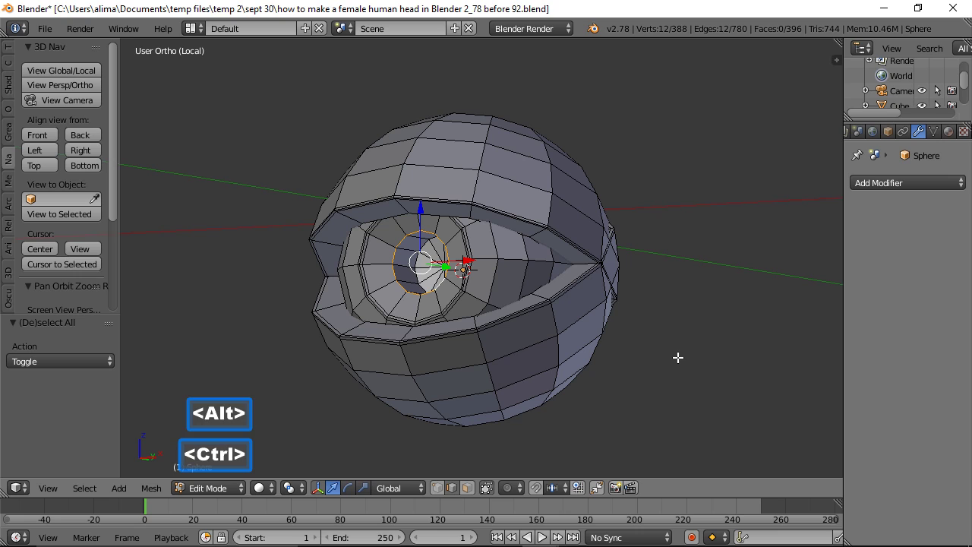
key(ctrl+b)
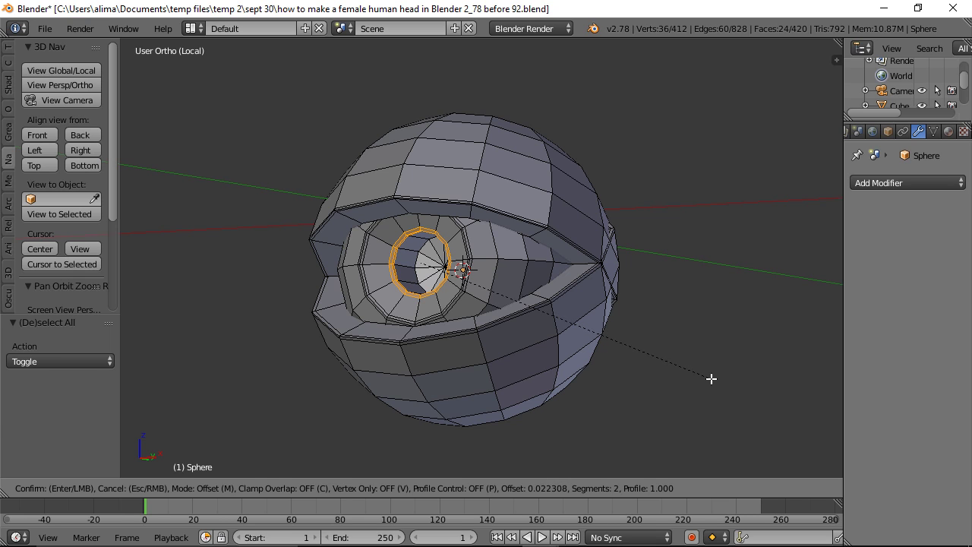
click(710, 377)
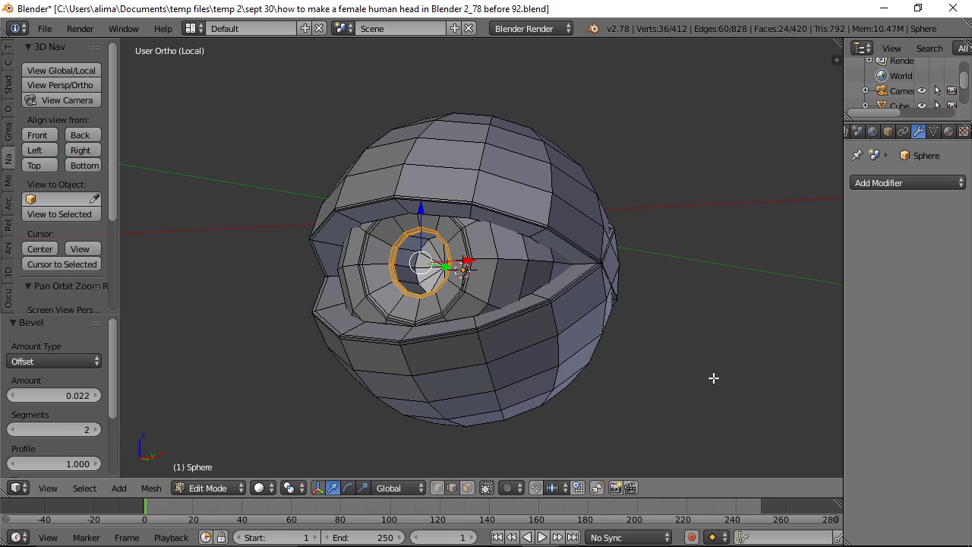
key(a)
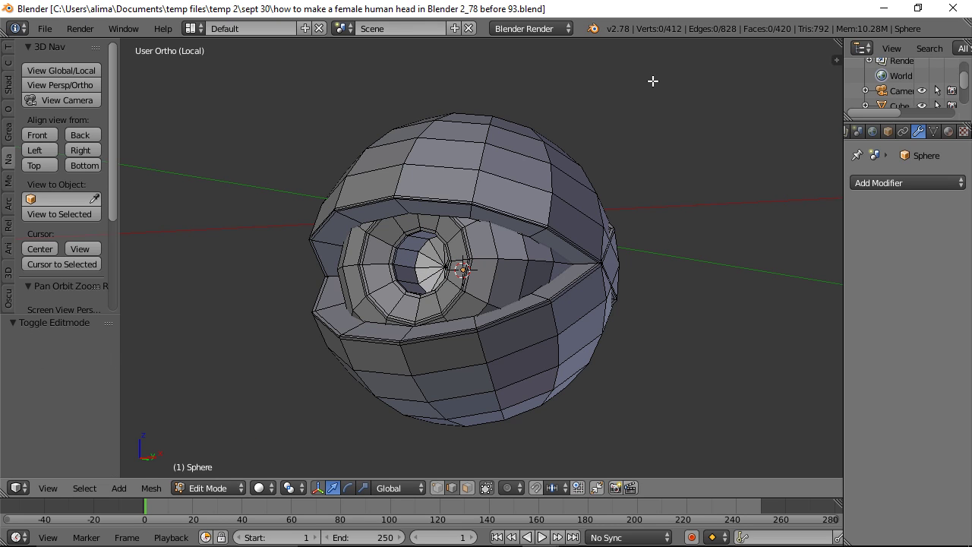
- Leave local view to bring back the head, and switch the eye sphere to Object Mode
click(78, 73)
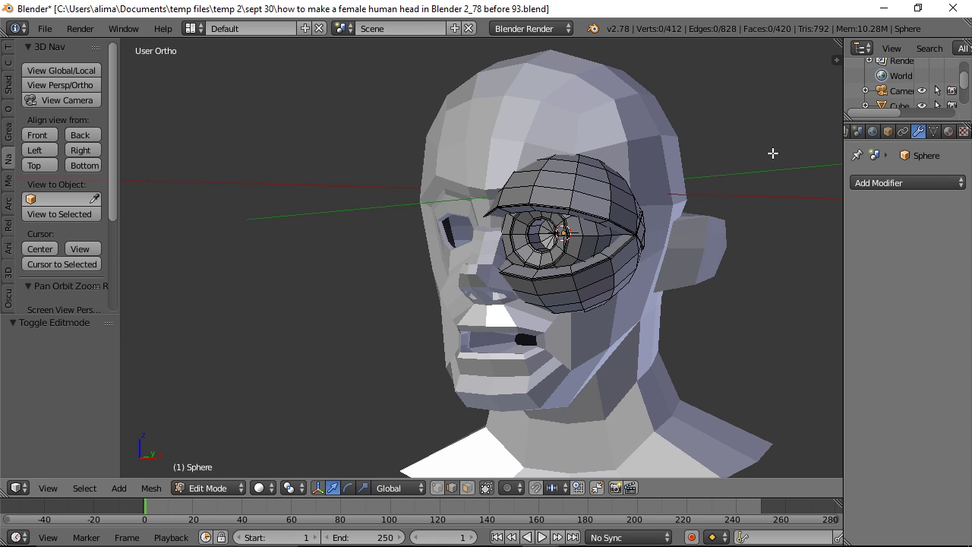
click(234, 488)
click(235, 471)
- Scale the whole eye down to about 0.413 and move it about -0.056 along X within its socket
middle_drag(410, 304, 433, 301)
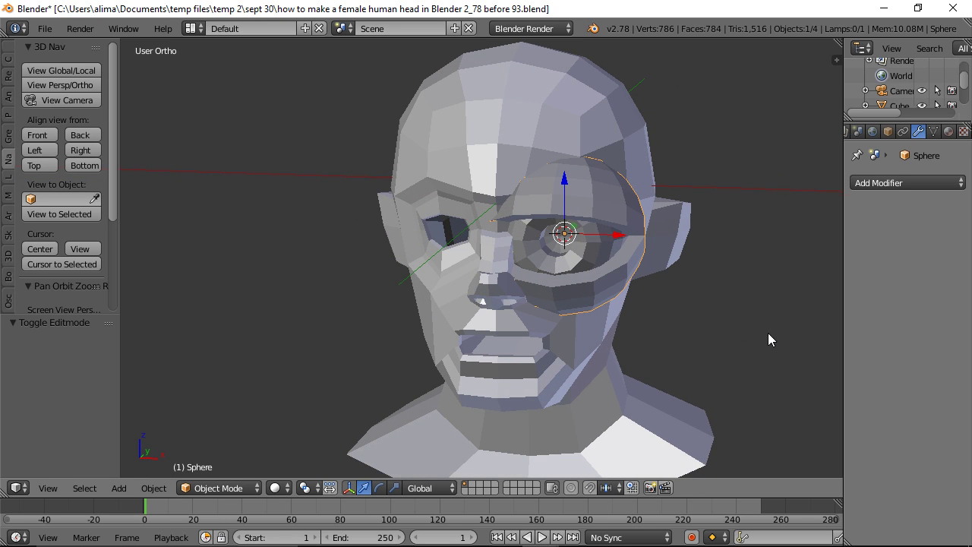
key(s)
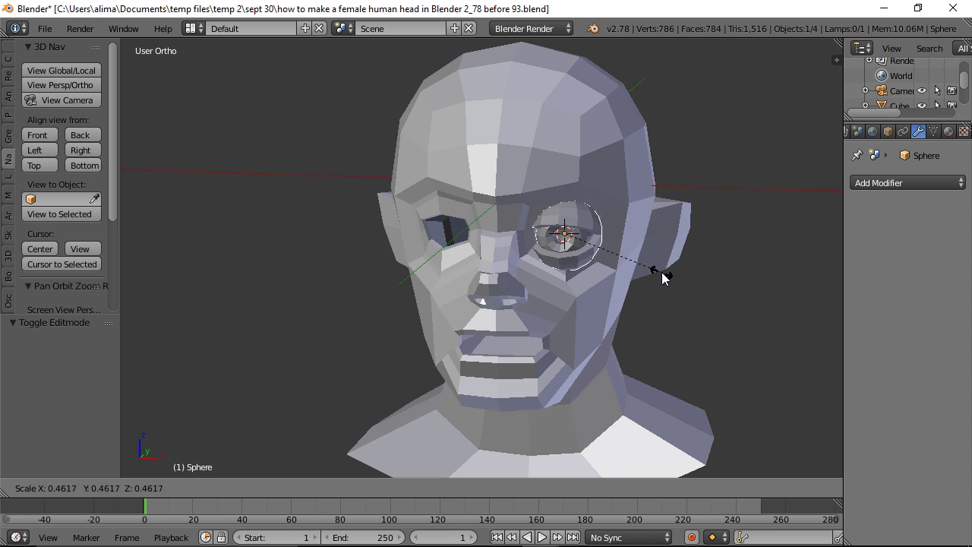
click(652, 275)
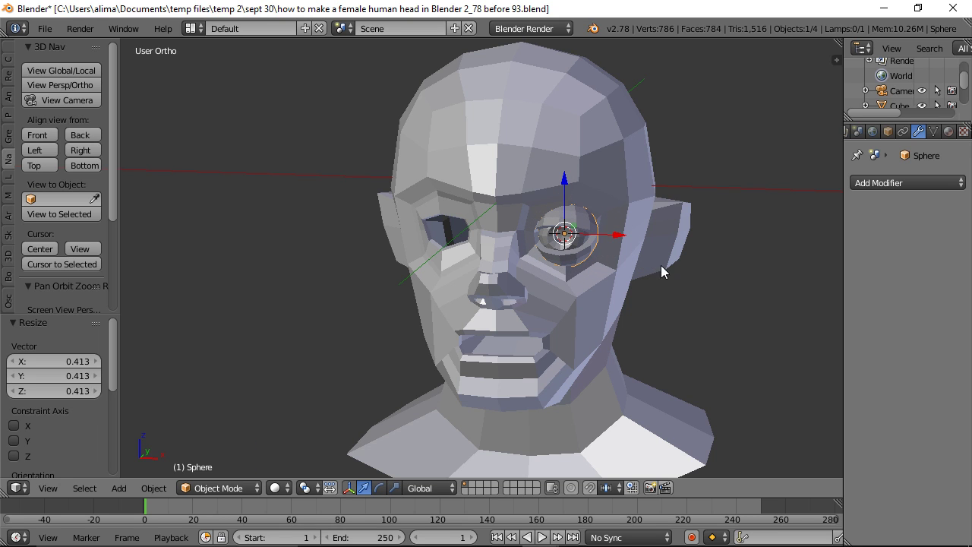
middle_drag(690, 264, 719, 251)
drag(623, 228, 618, 230)
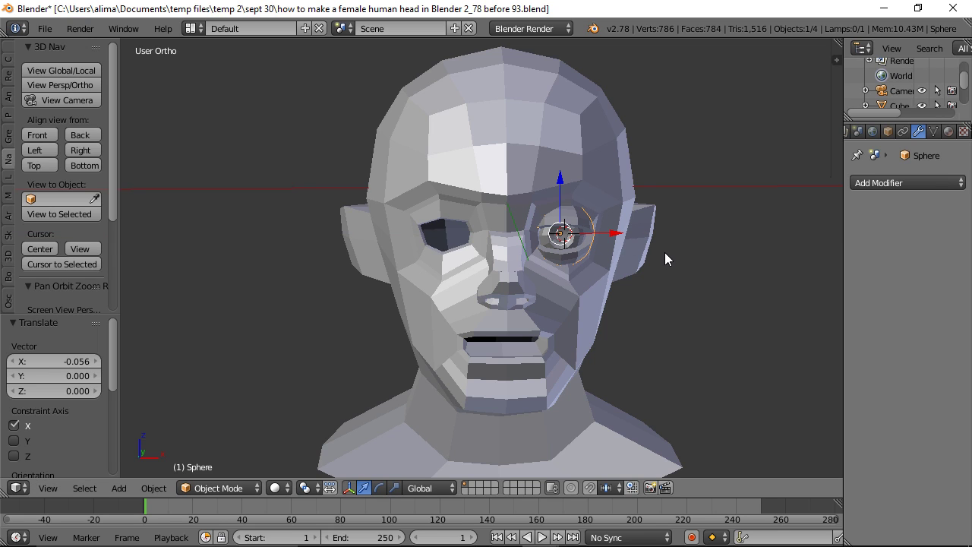
- Look at the head in front view and reset the 3D cursor to the scene origin
click(38, 135)
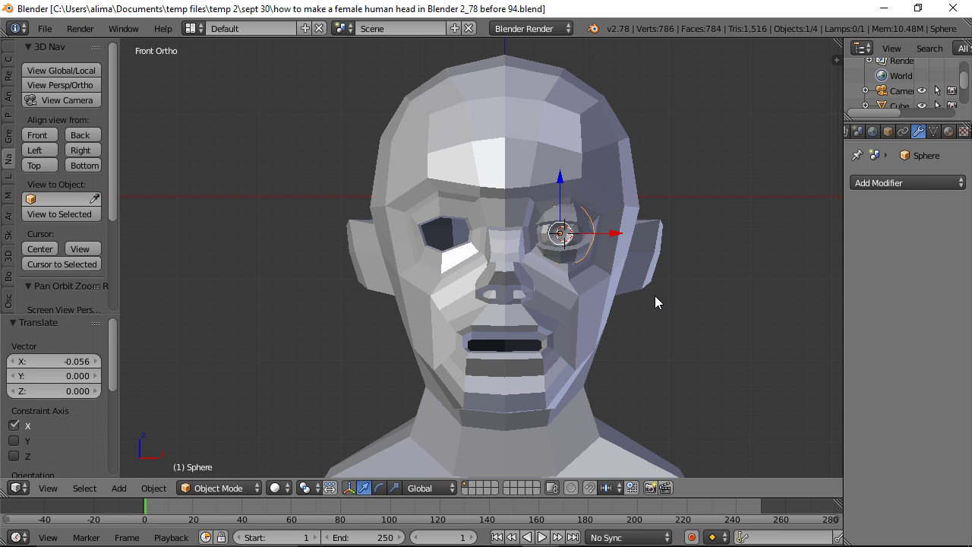
key(shift+c)
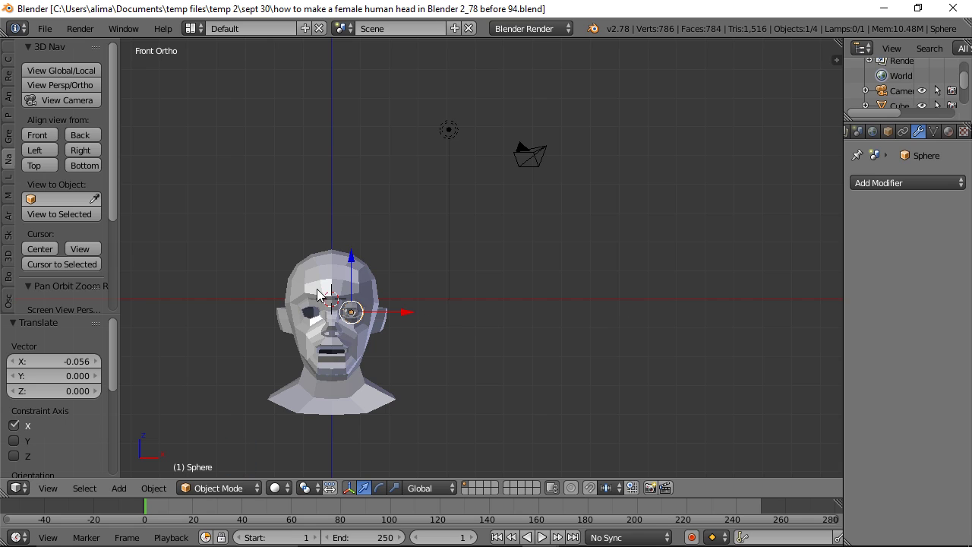
key(b)
right_click(262, 222)
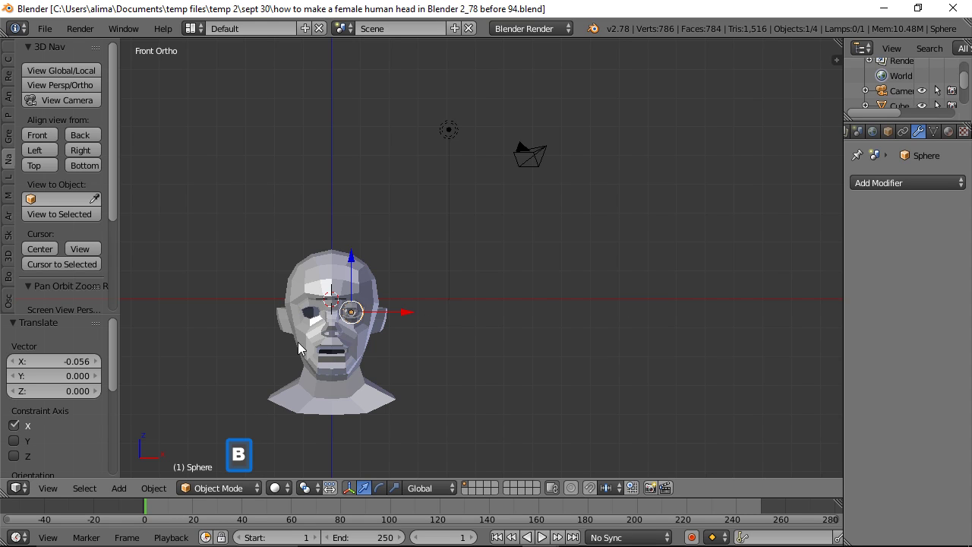
drag(366, 414, 397, 420)
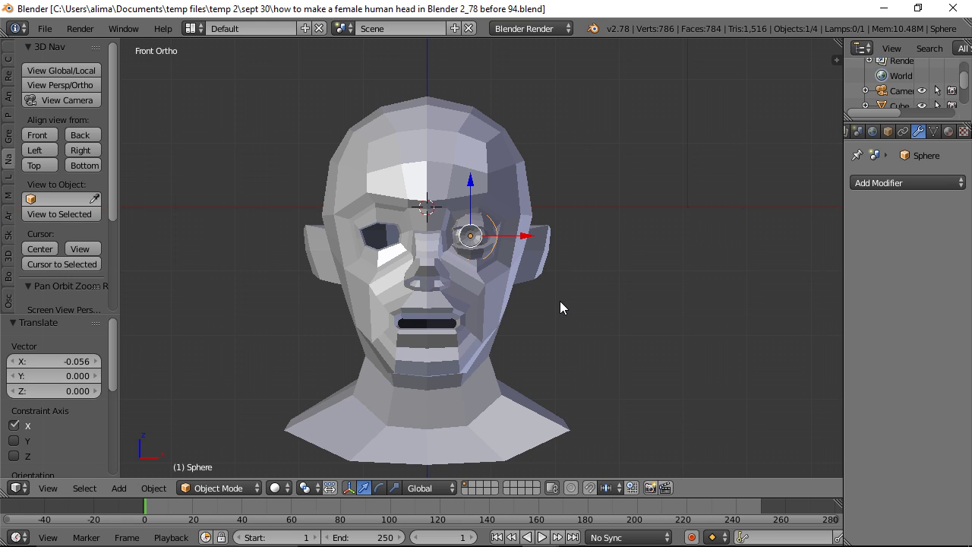
- Add a level 2 Catmull-Clark Subdivision Surface modifier to the eye and shade it smooth
key(ctrl)
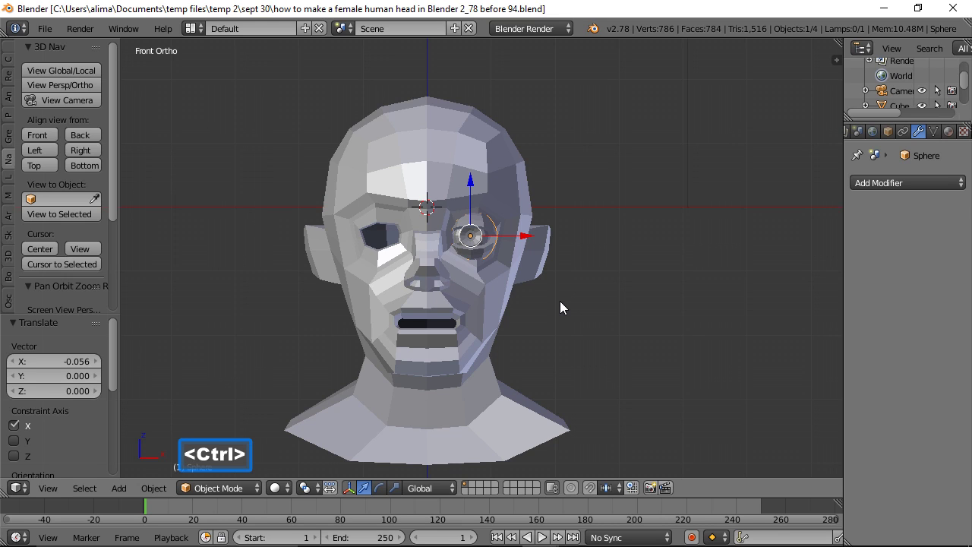
key(ctrl+2)
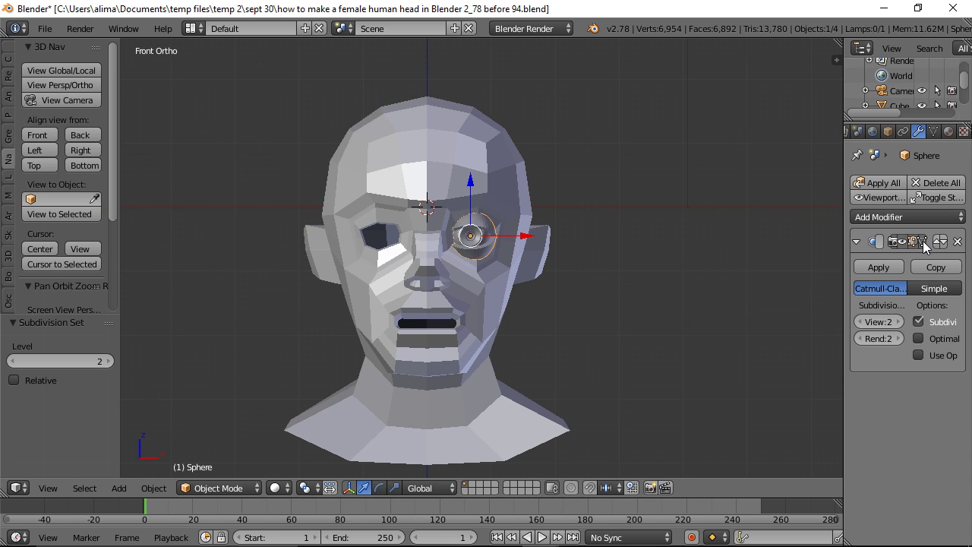
scroll(655, 287, up, 2)
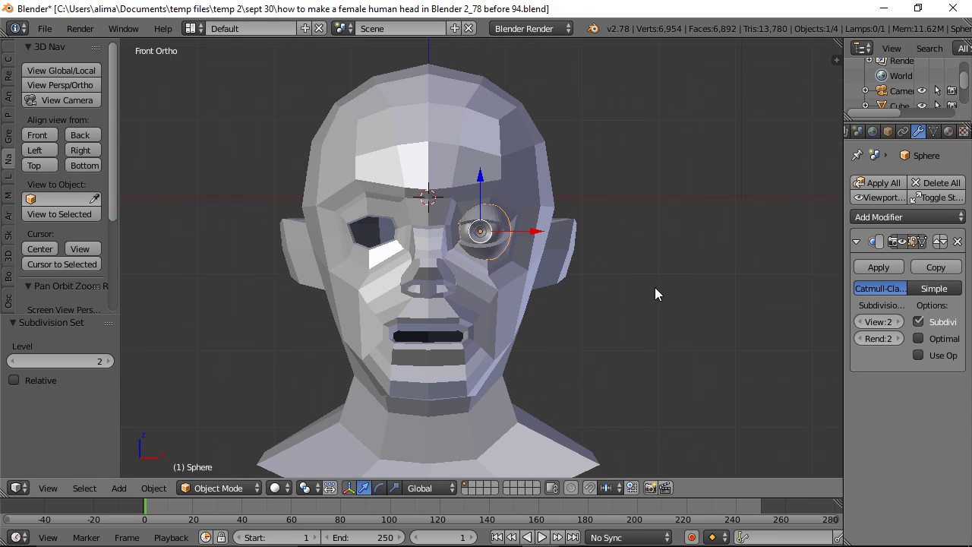
scroll(657, 288, up, 2)
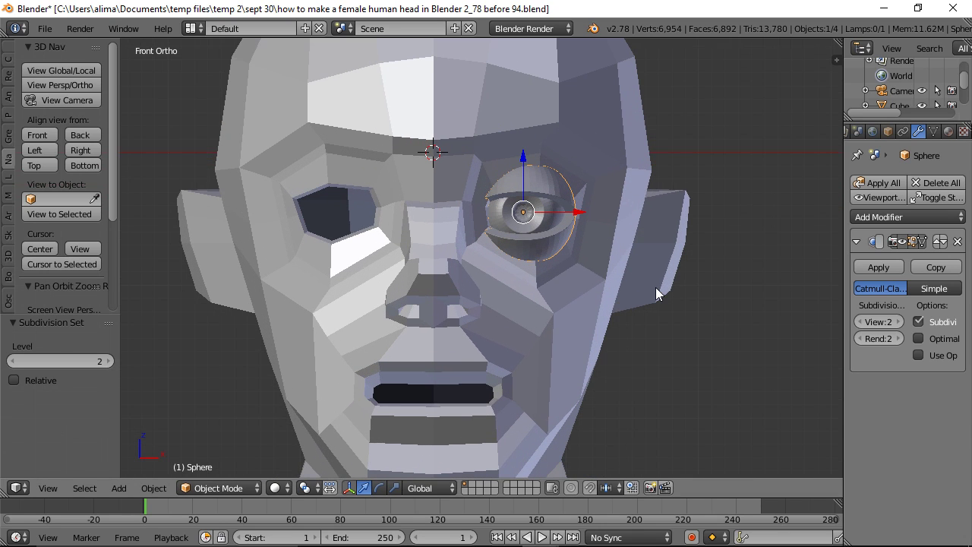
key(z)
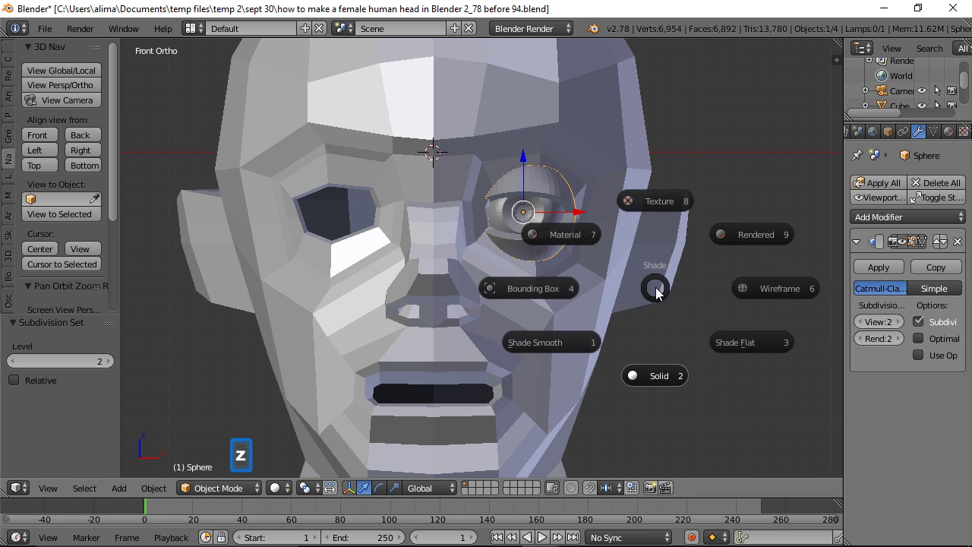
click(565, 335)
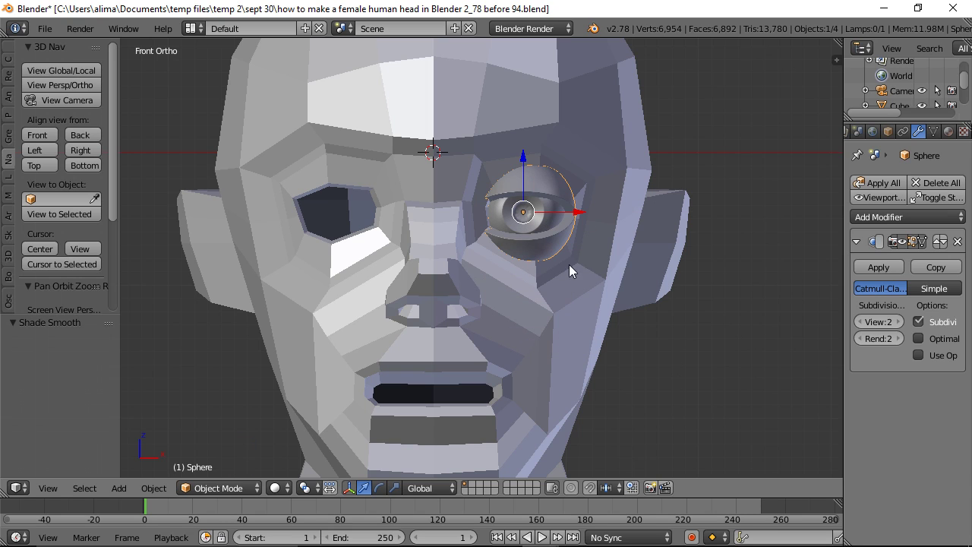
- Duplicate the finished eye in place without moving the copy
scroll(657, 304, down, 2)
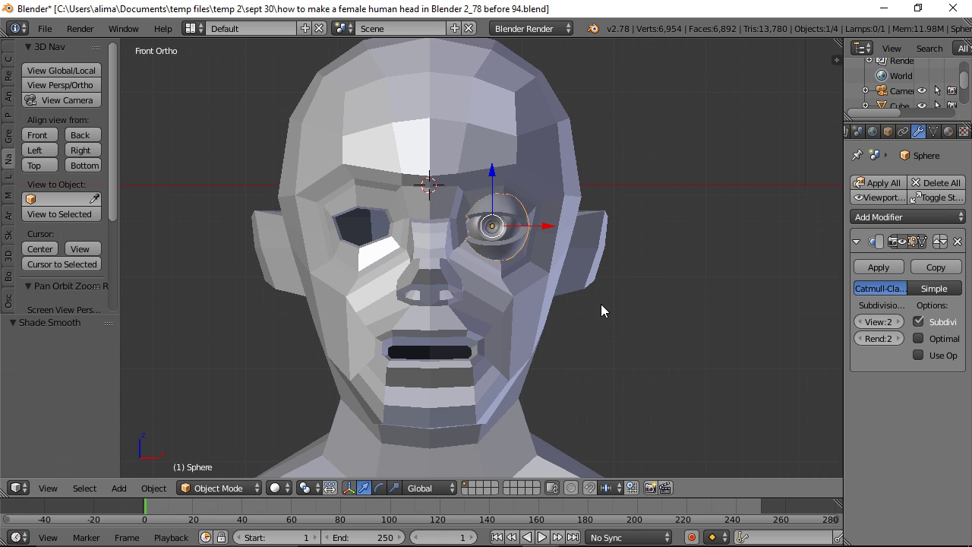
key(shift+d)
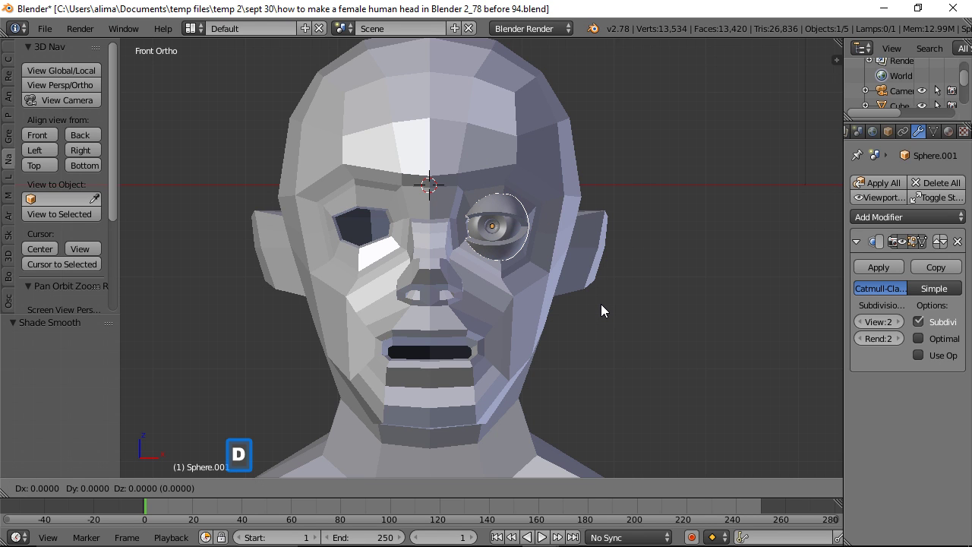
right_click(677, 291)
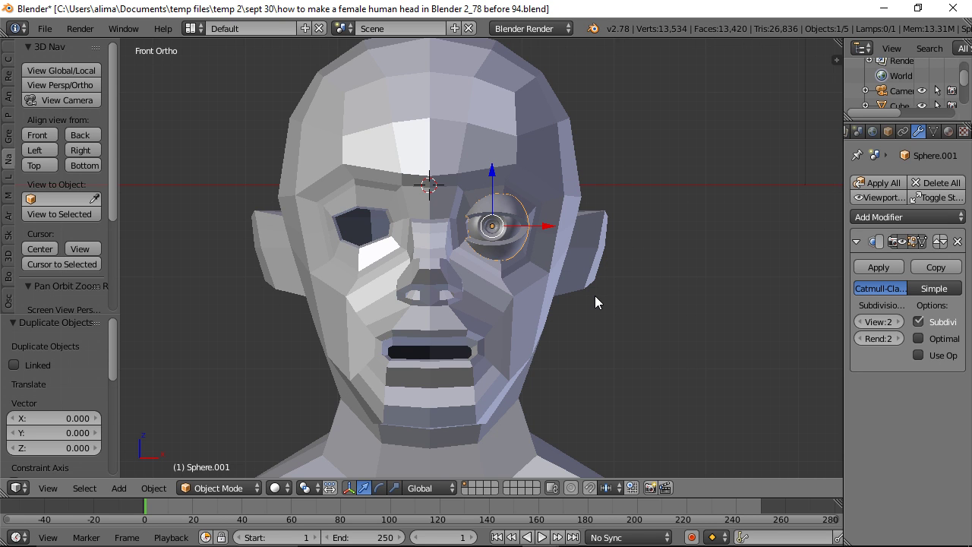
- Mirror the duplicated eye to the opposite socket by scaling it -1 along X around the 3D Cursor pivot
click(307, 488)
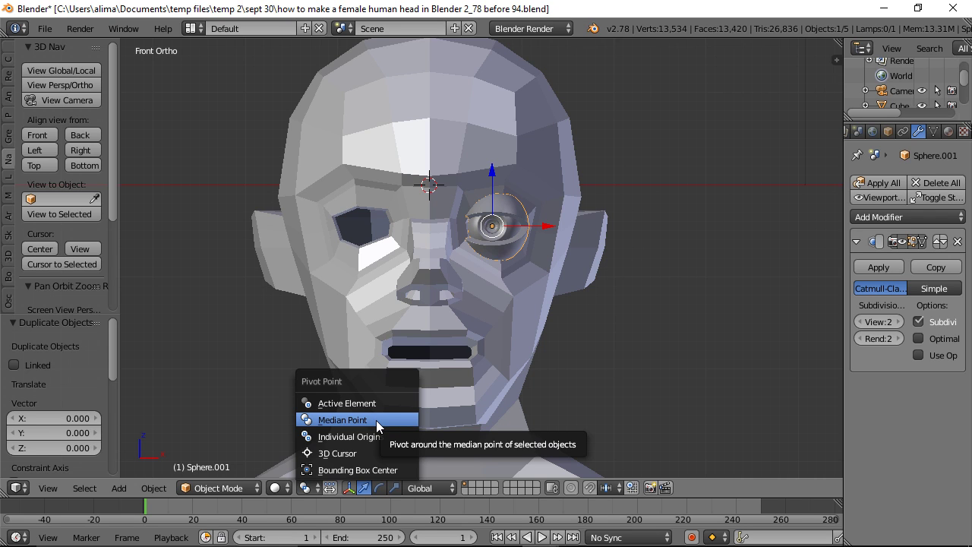
click(365, 454)
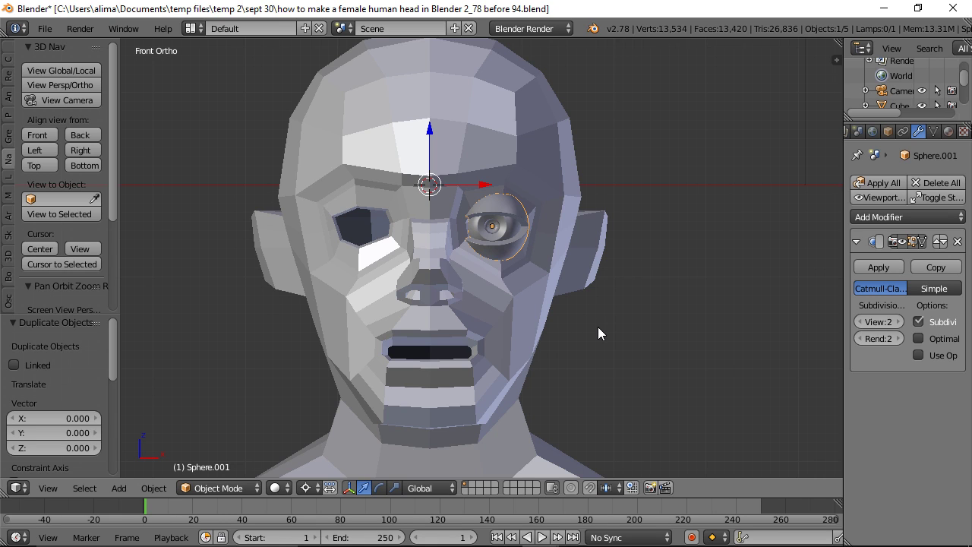
key(s)
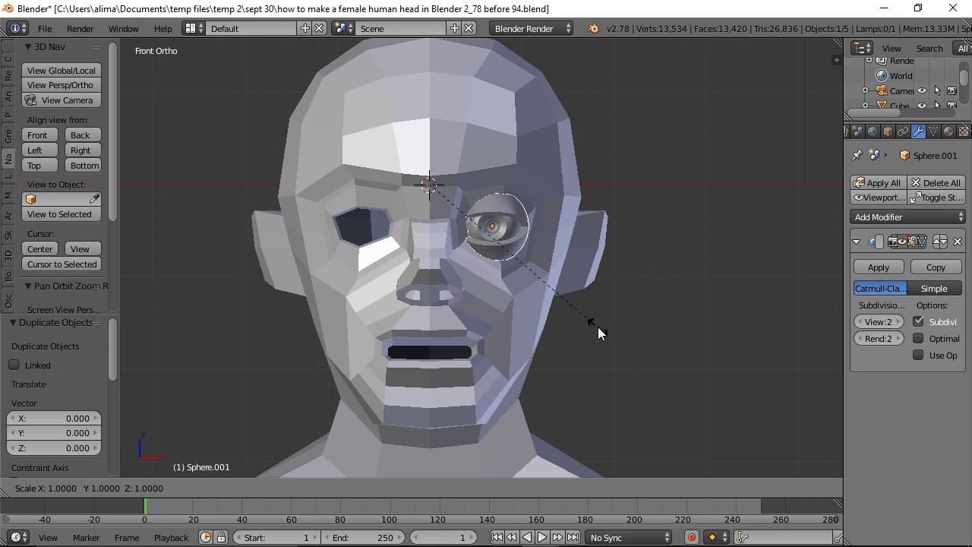
text(x-1)
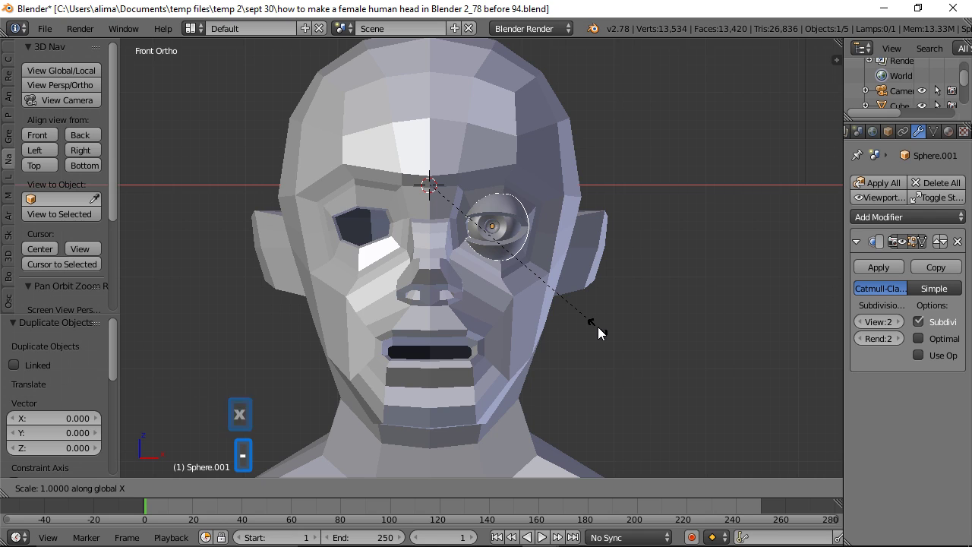
key(Return)
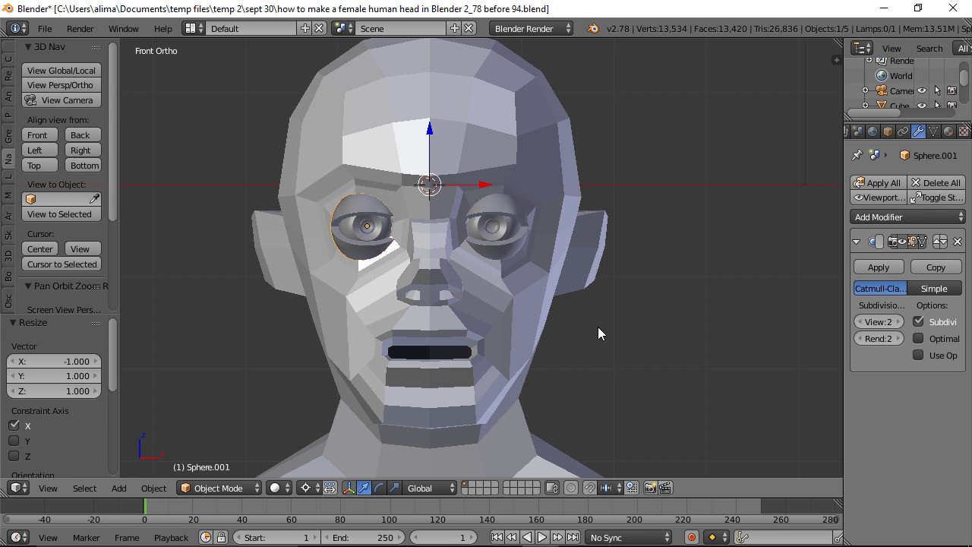
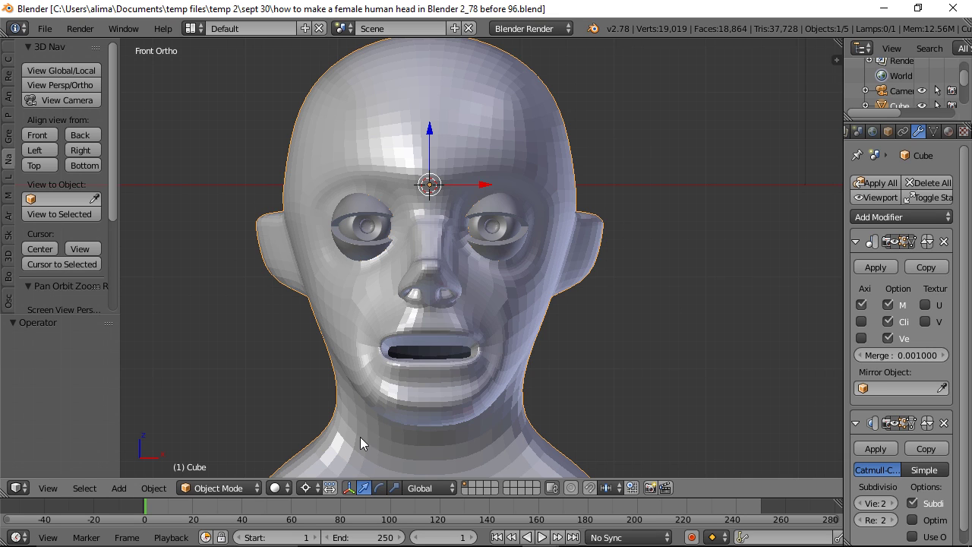
- Restore the Median Point pivot and put the head in Edit Mode with its Subdivision Surface hidden in the viewport
click(314, 490)
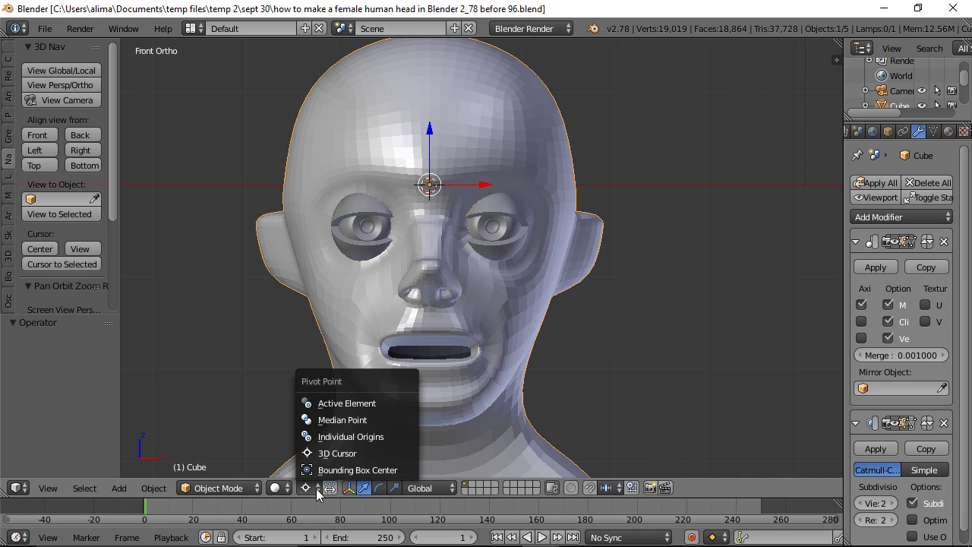
click(387, 422)
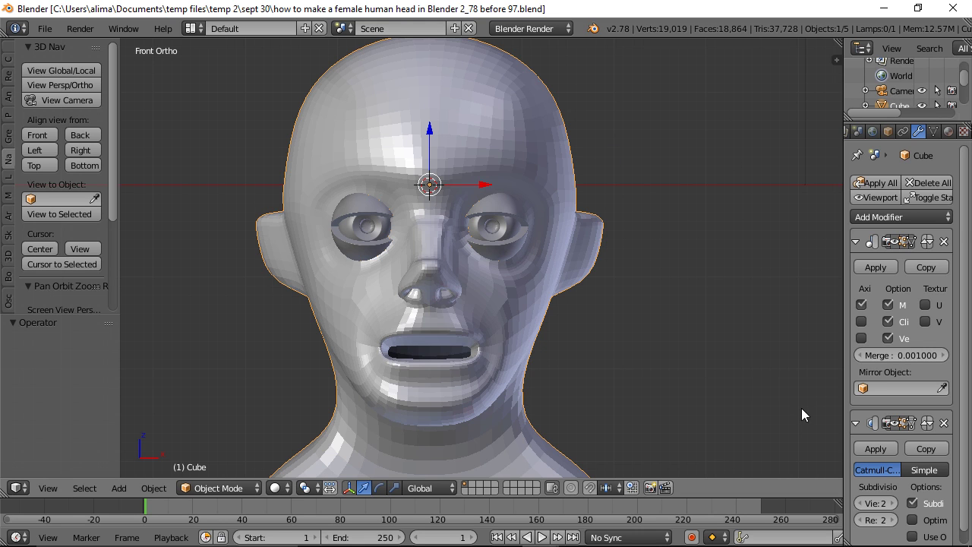
click(891, 423)
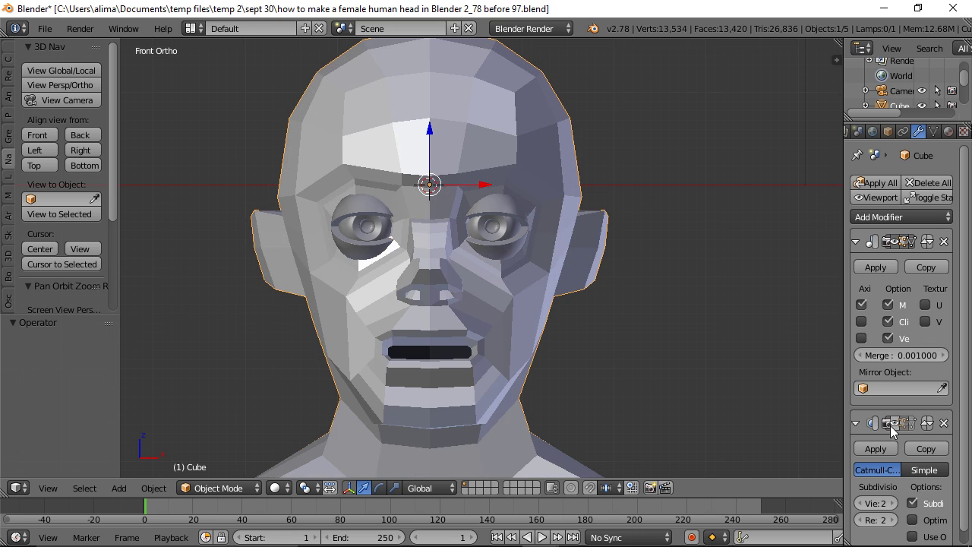
click(245, 489)
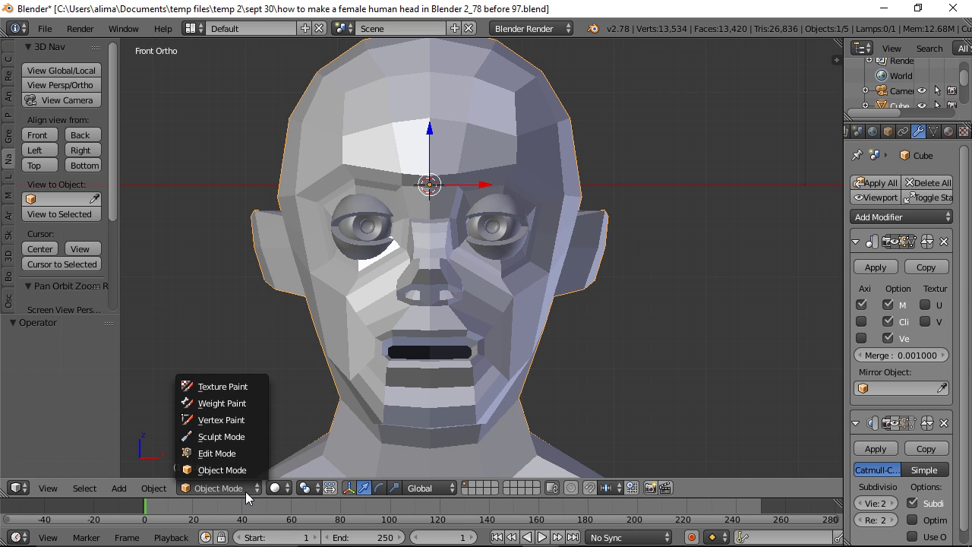
click(249, 455)
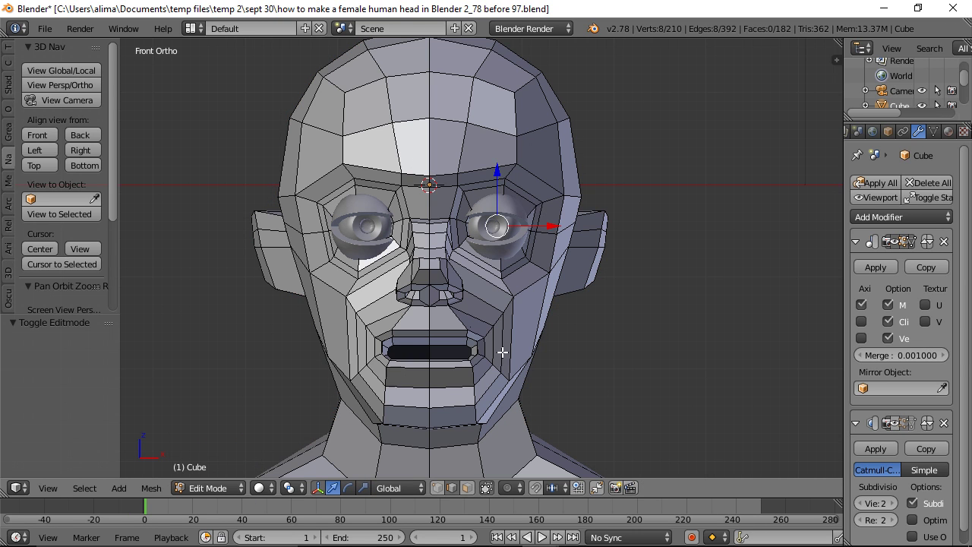
- Extrude the six front faces of the ear in place and scale them to about 0.663 to form an inner border
middle_drag(633, 326, 555, 357)
click(466, 487)
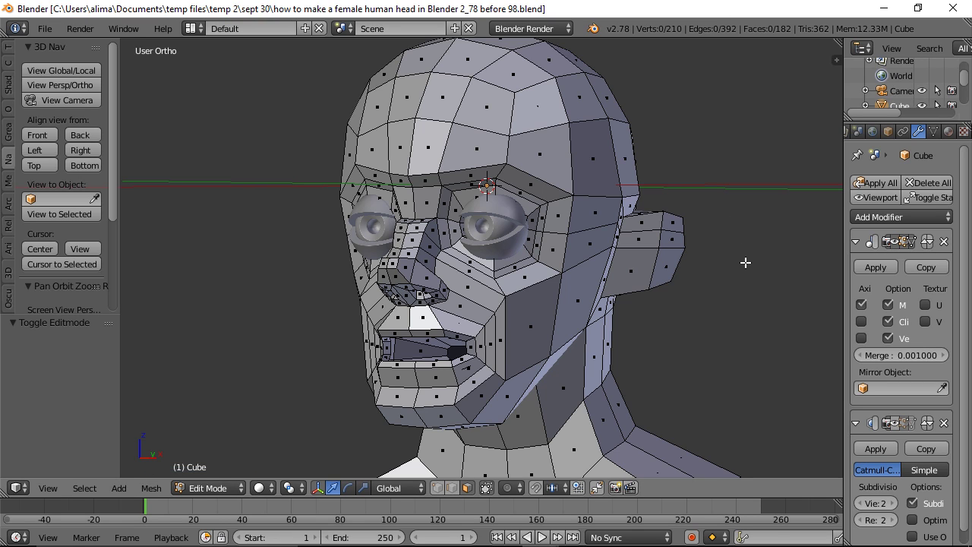
key(c)
mouse_move(659, 243)
mouse_down()
mouse_move(652, 254)
mouse_move(652, 228)
mouse_up()
right_click(716, 308)
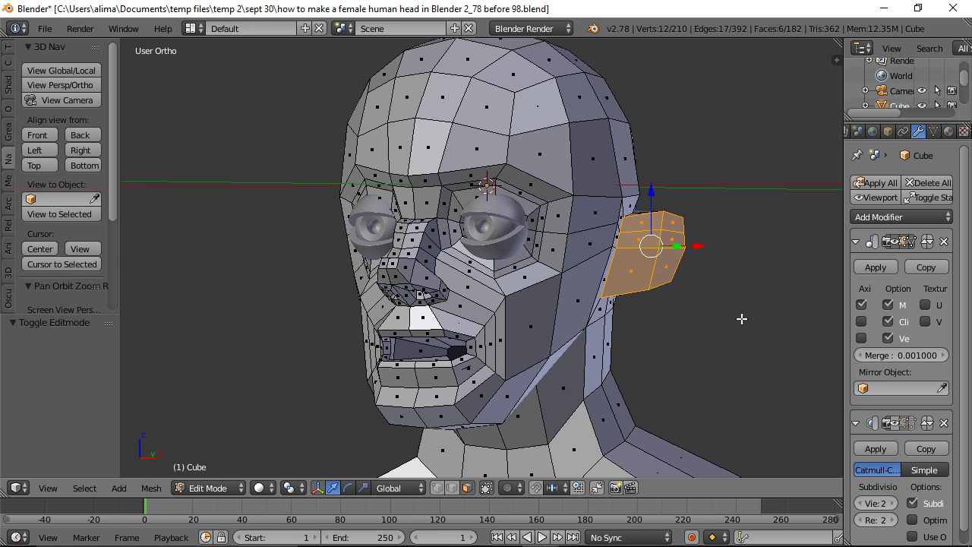
key(e)
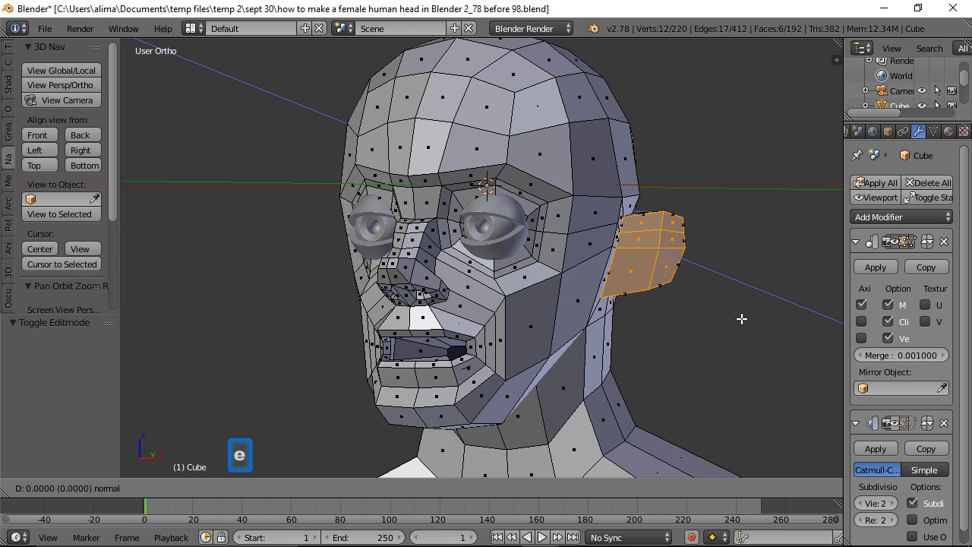
click(741, 319)
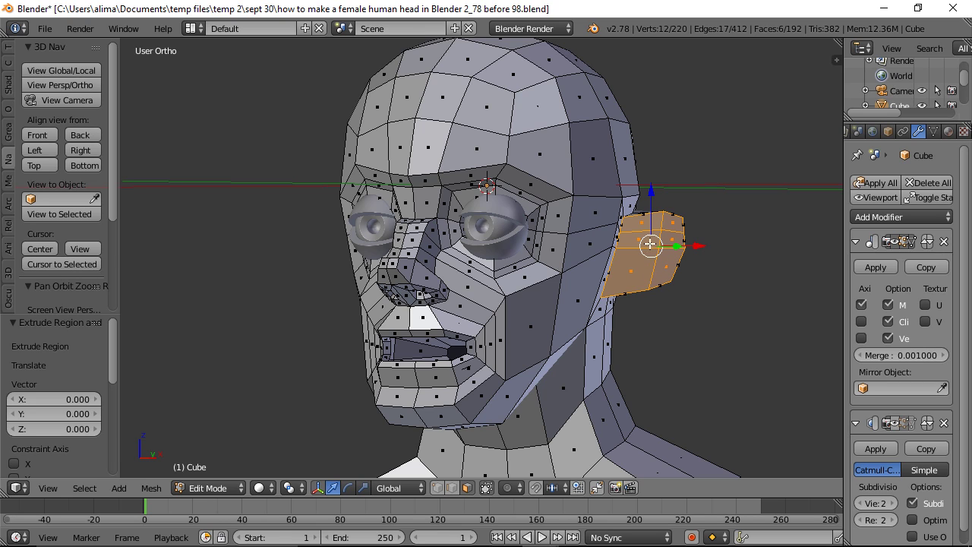
key(s)
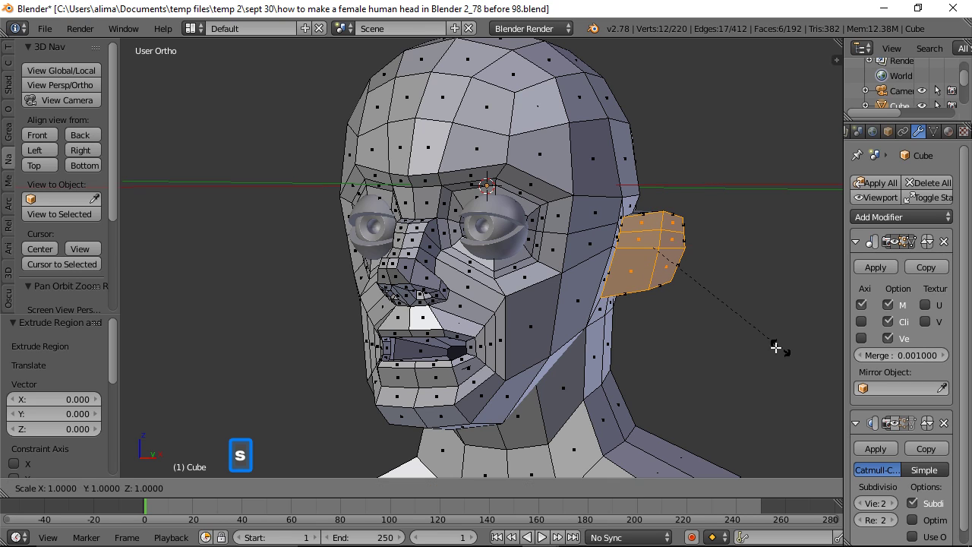
click(727, 328)
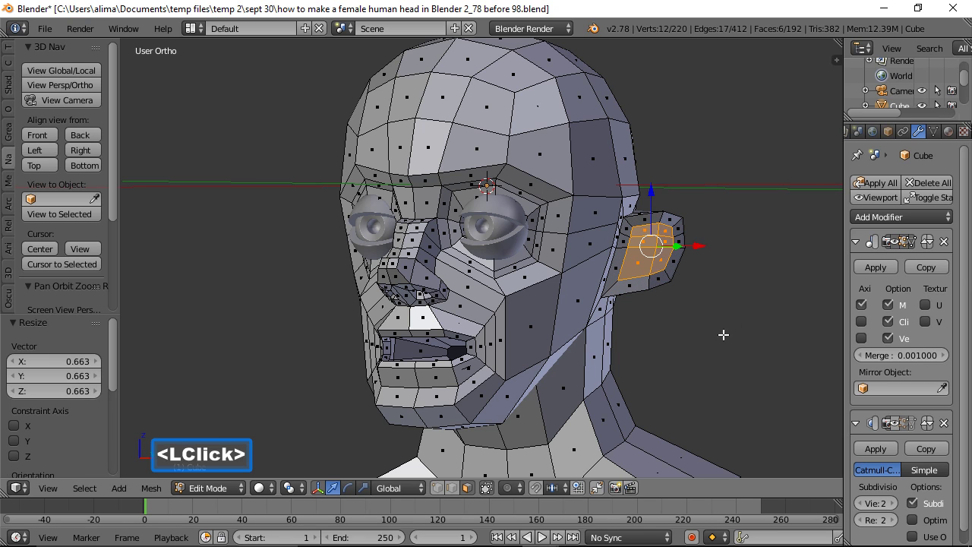
- Extrude the inner ear faces about -0.149 inward along their normal and scale them to about 0.801
middle_drag(603, 305, 636, 342)
key(e)
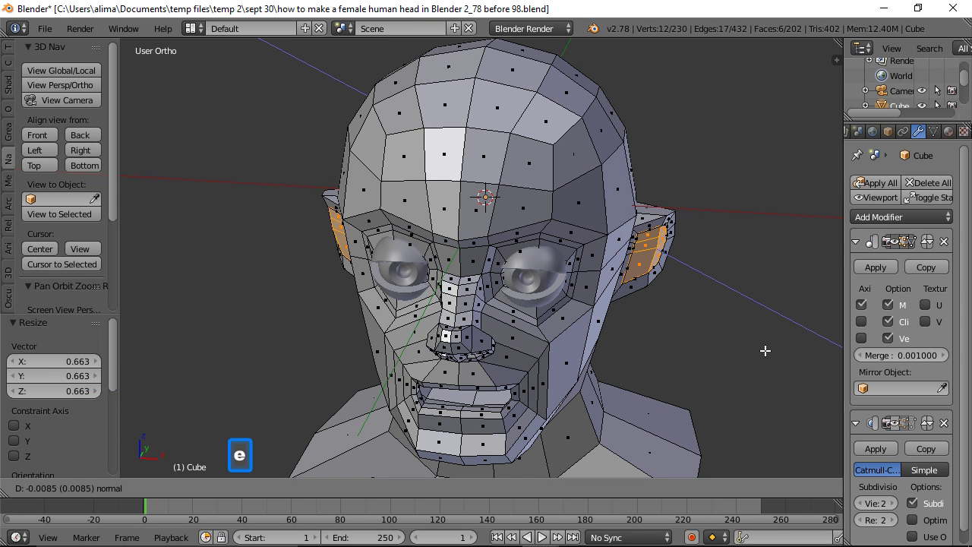
click(754, 348)
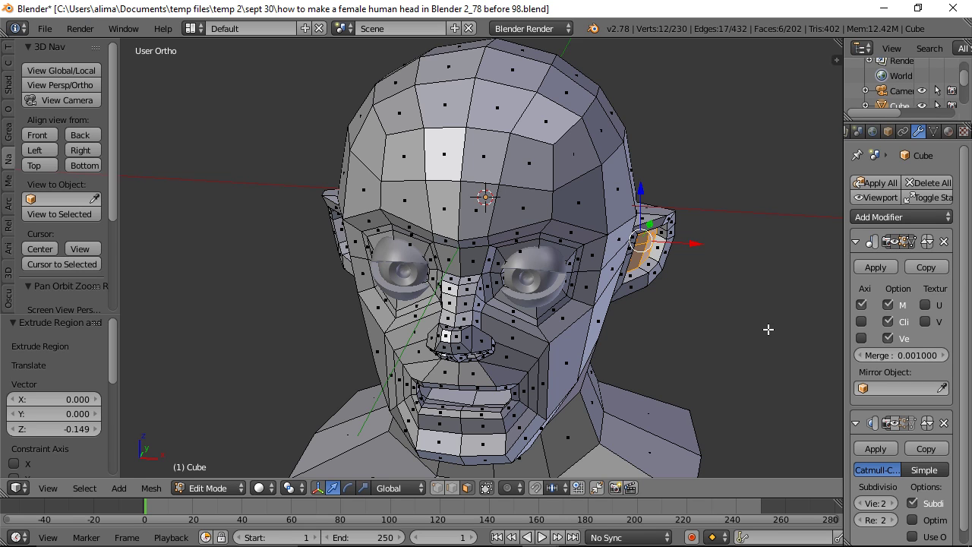
key(s)
click(737, 321)
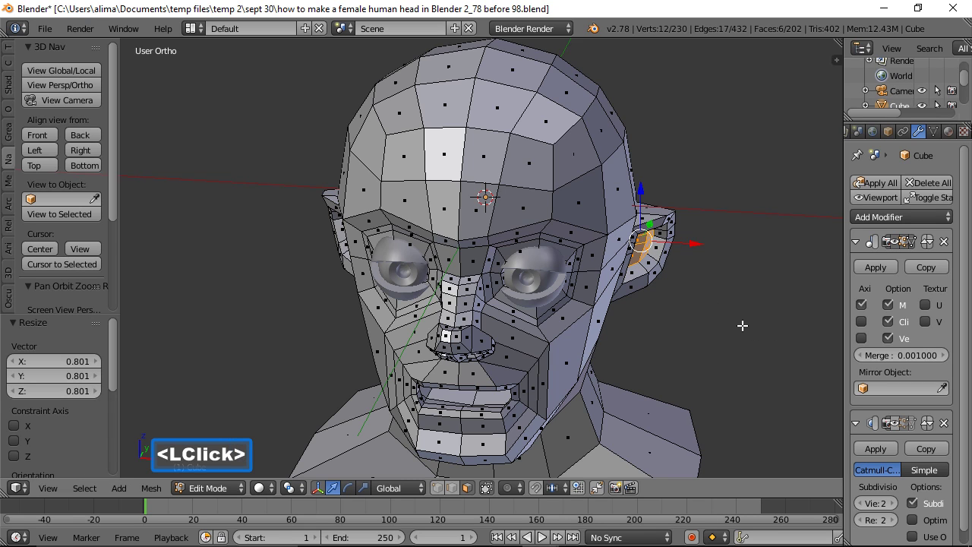
key(a)
- Add a single loop cut around the back of the ear, slid about 0.465 toward the head
middle_drag(766, 328, 533, 279)
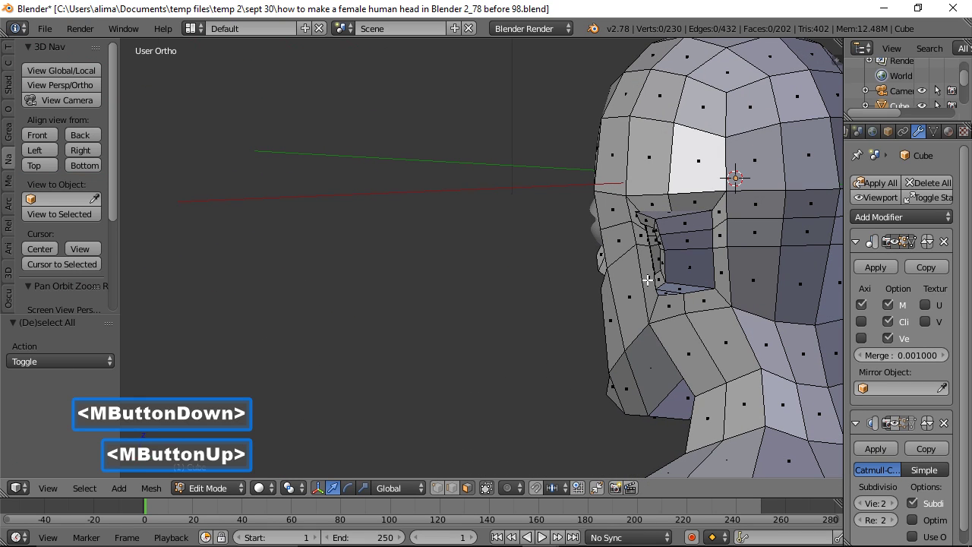
key(ctrl+r)
click(697, 266)
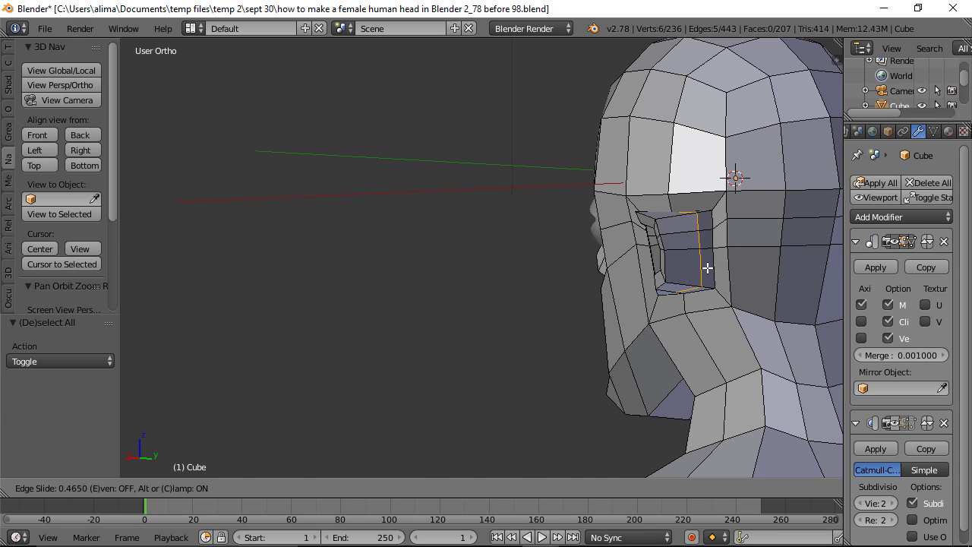
click(707, 268)
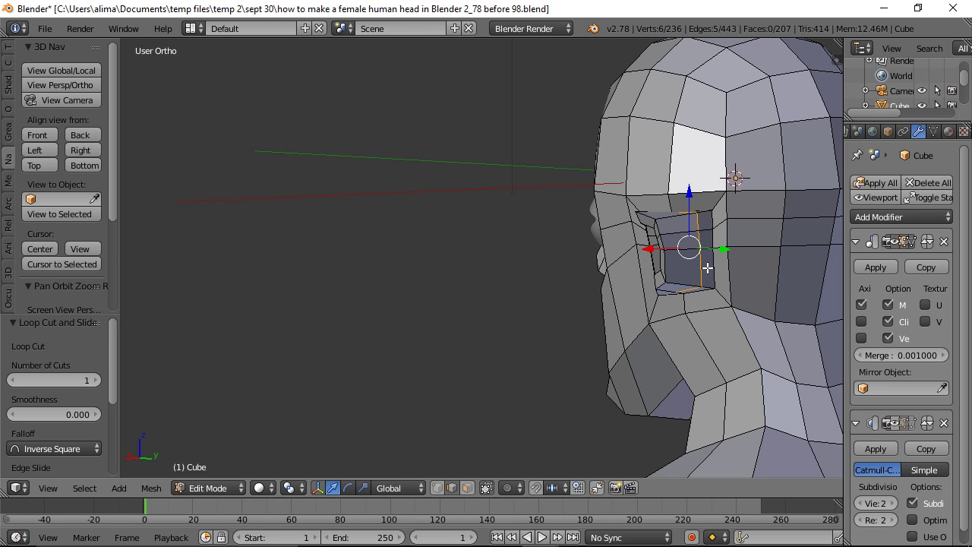
key(a)
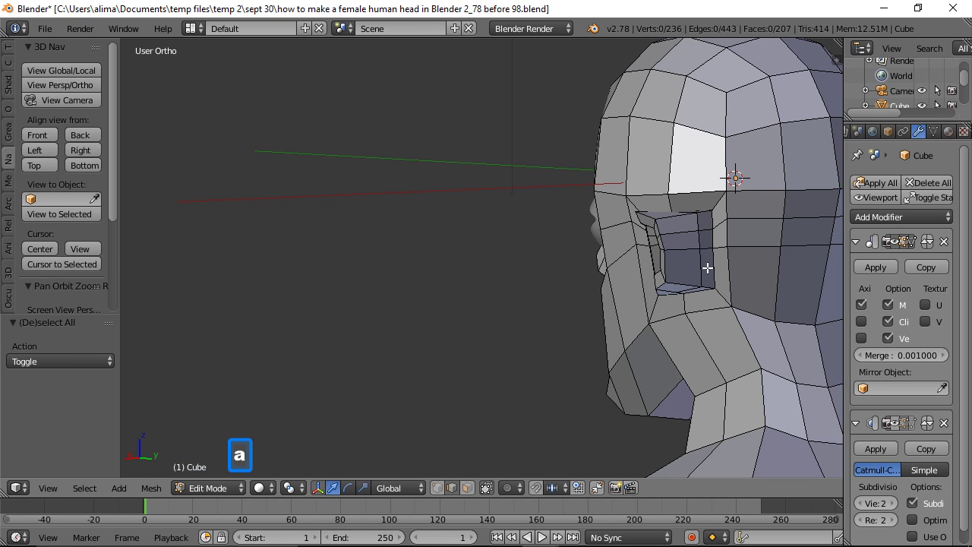
- Select the three vertical edges of the new loop on the back of the ear and move them about -0.181 along Y
shift+middle_drag(810, 220, 562, 226)
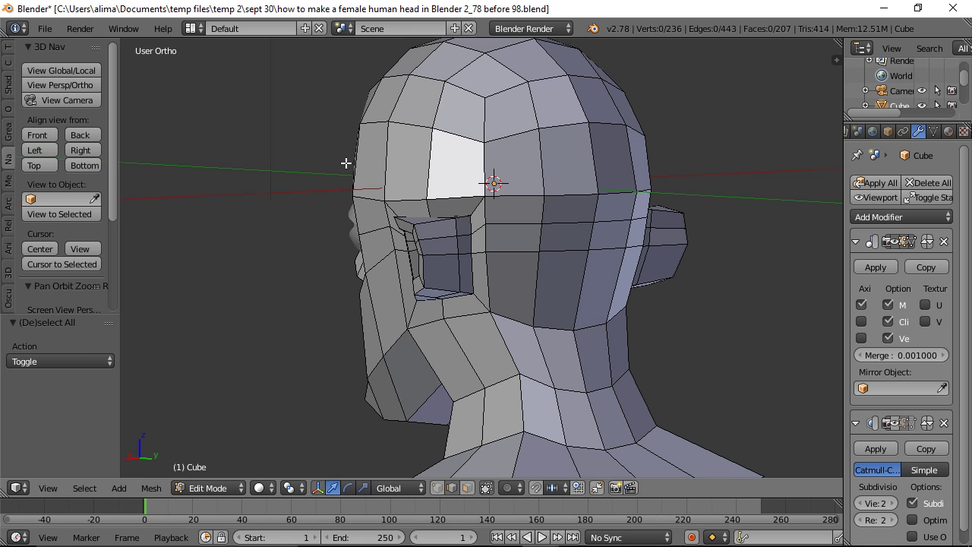
key(b)
drag(347, 162, 521, 354)
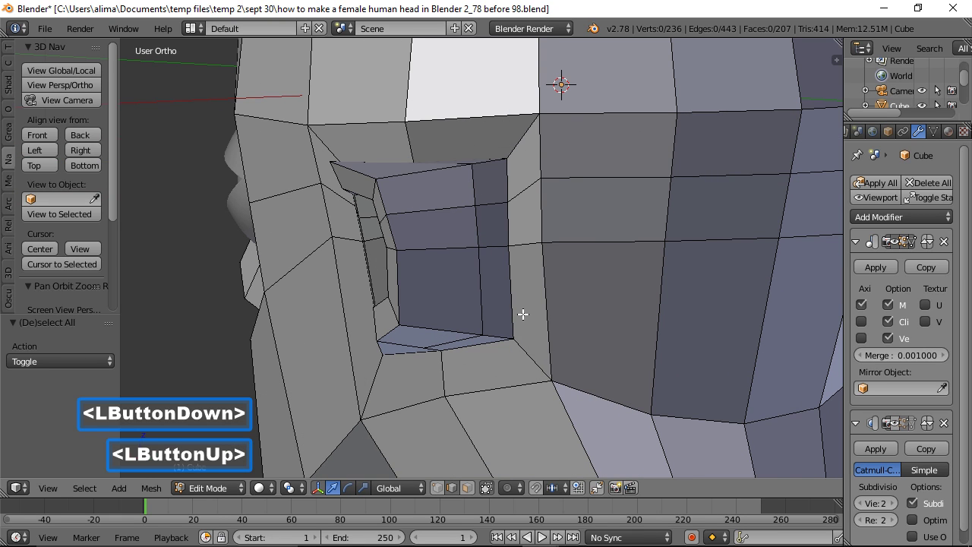
click(471, 186)
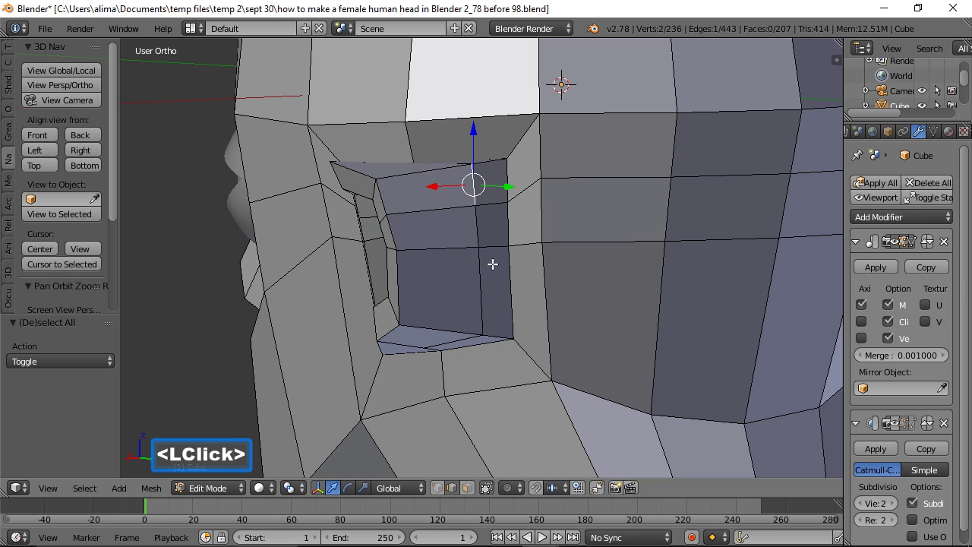
ctrl+click(484, 297)
middle_drag(423, 240, 481, 299)
drag(532, 249, 495, 243)
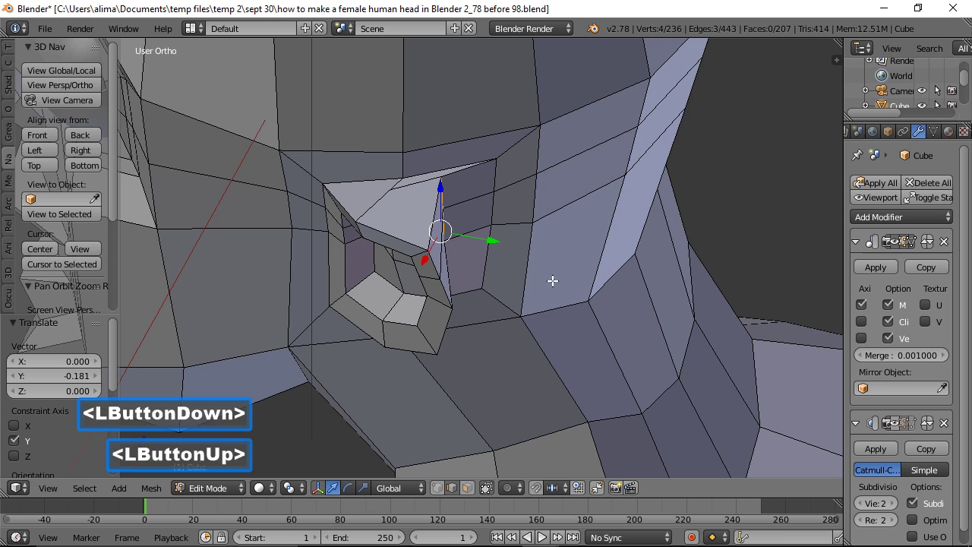
key(a)
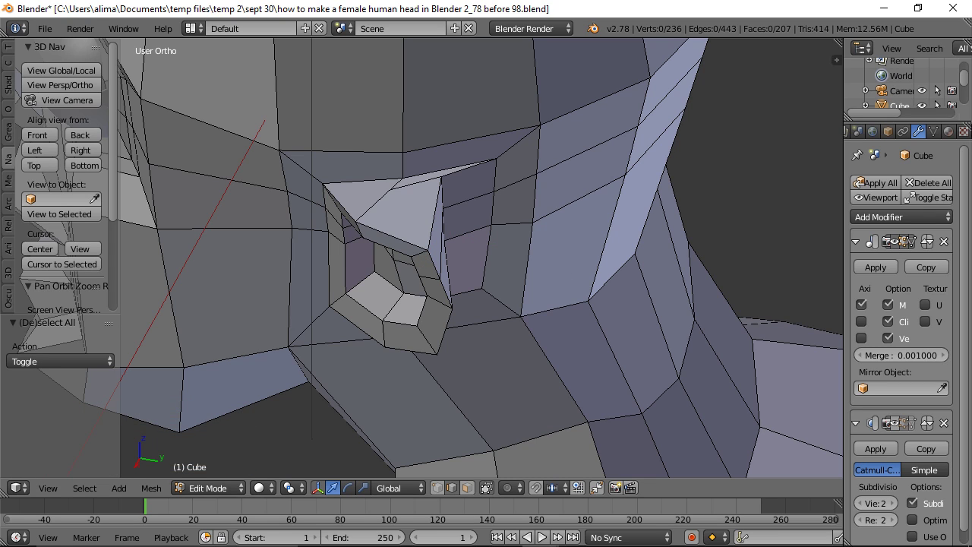
- Return the head to Object Mode in a front-facing view and show its Subdivision Surface in the viewport again
click(565, 12)
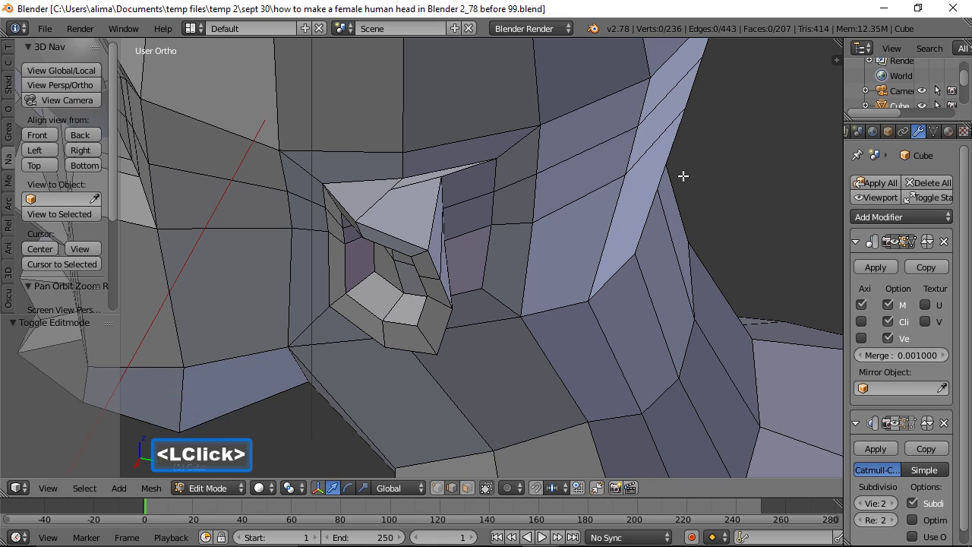
ctrl+middle_drag(683, 176, 731, 415)
middle_click(526, 410)
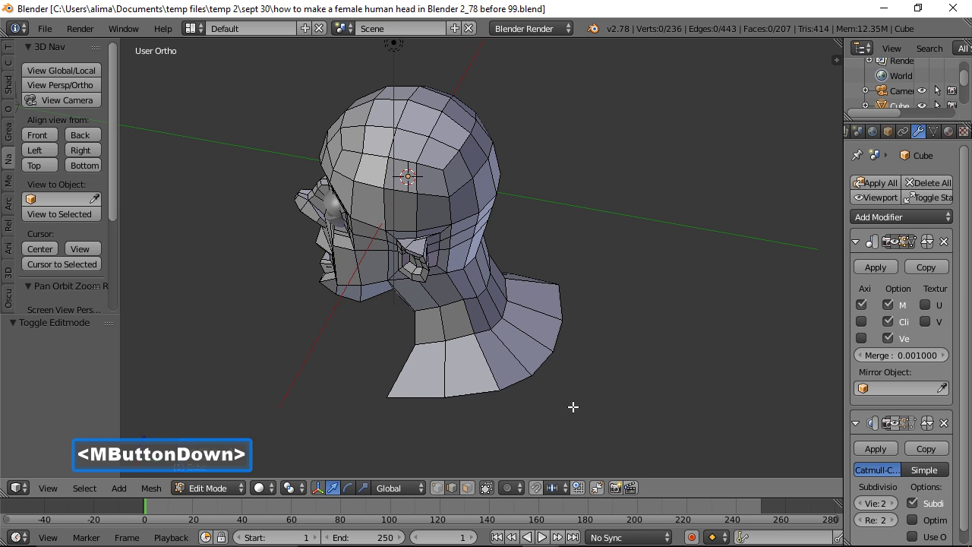
middle_drag(589, 405, 731, 340)
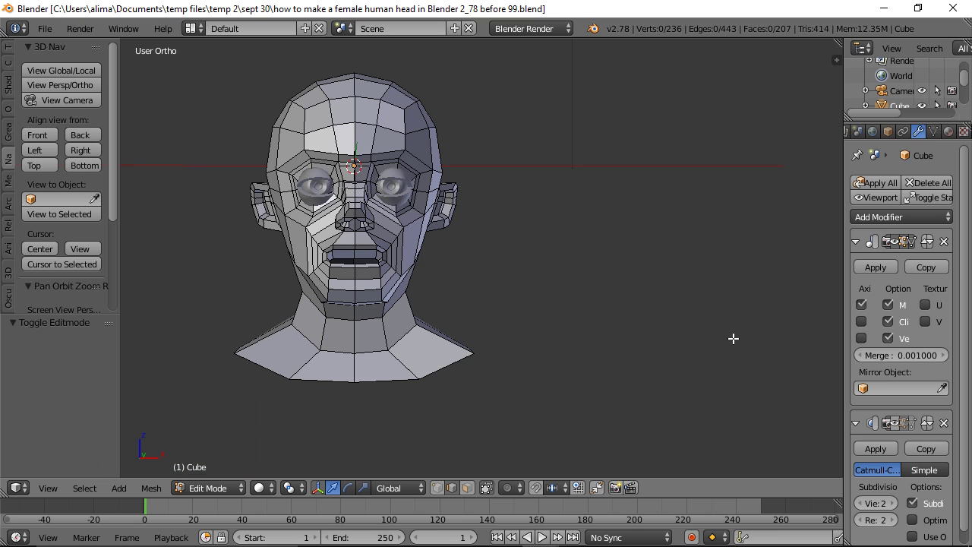
click(236, 489)
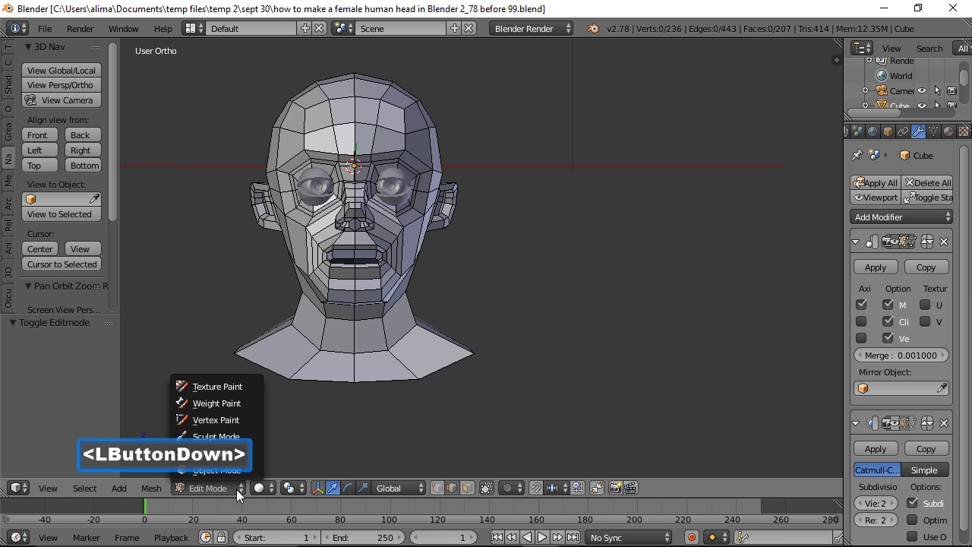
click(242, 472)
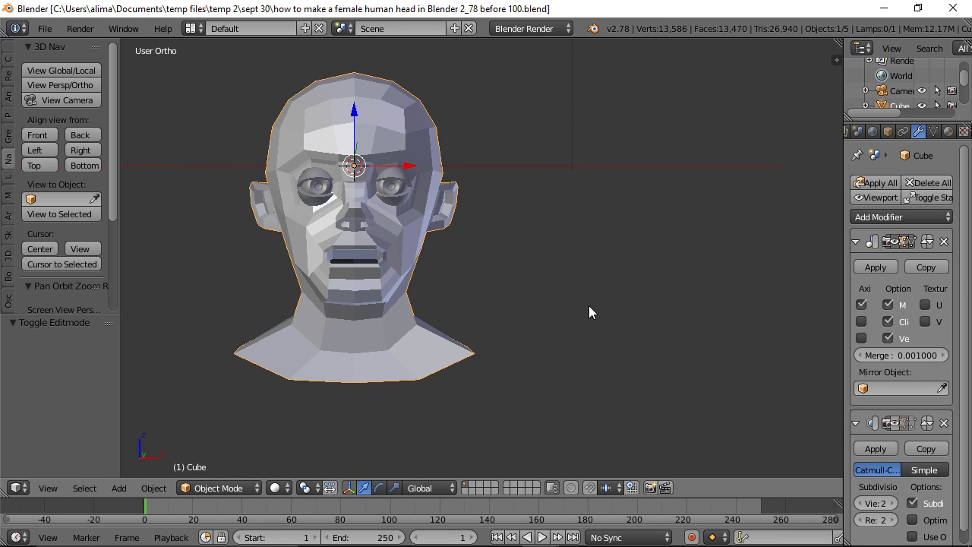
click(893, 424)
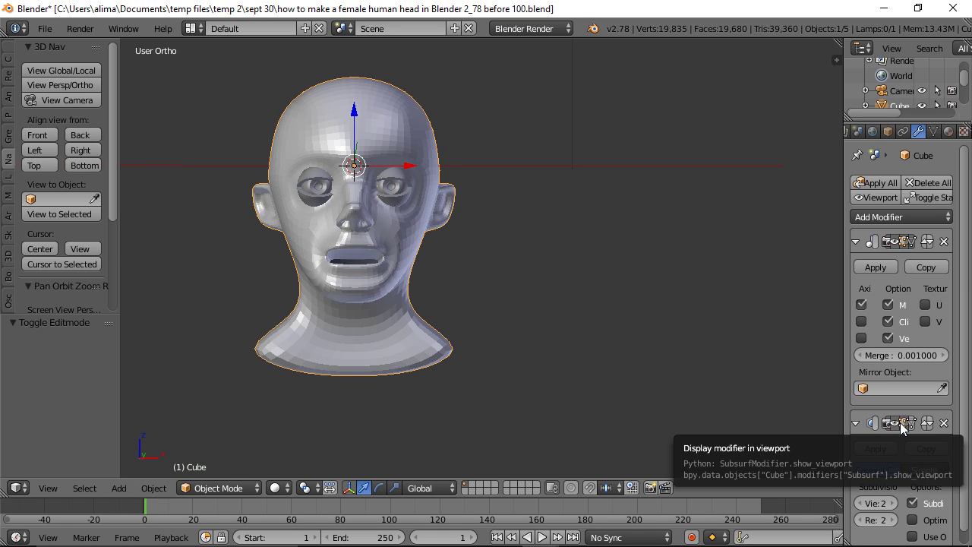
- Duplicate the head in place and move the copy to the second layer
click(911, 421)
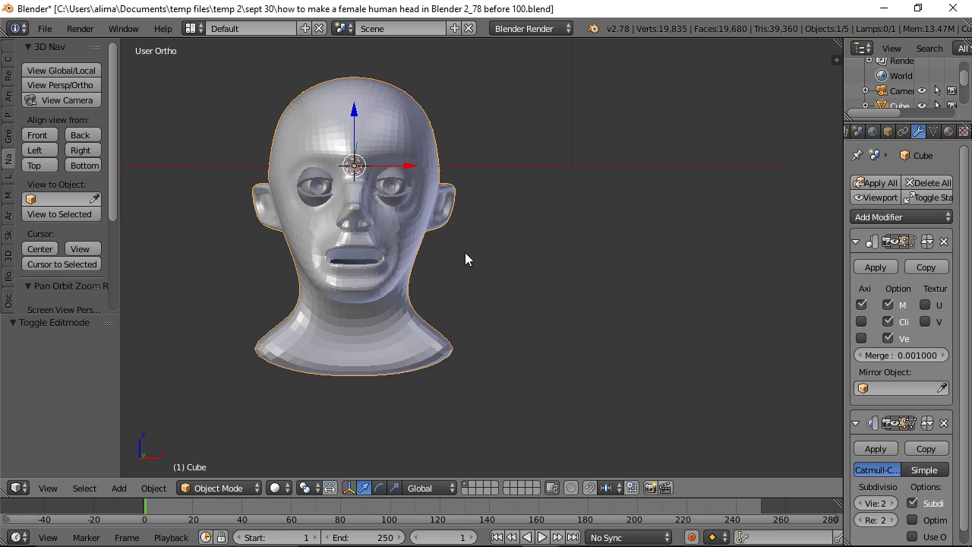
key(shift+d)
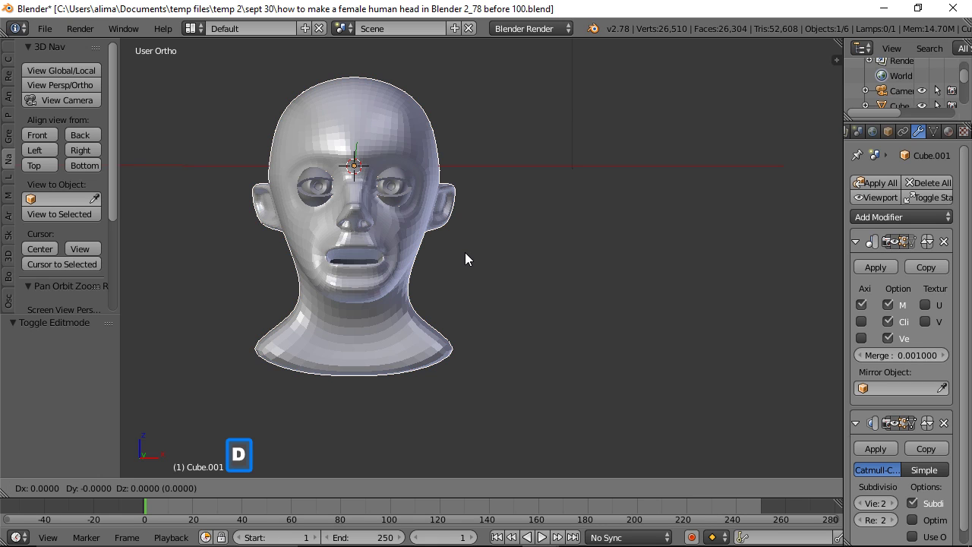
right_click(556, 271)
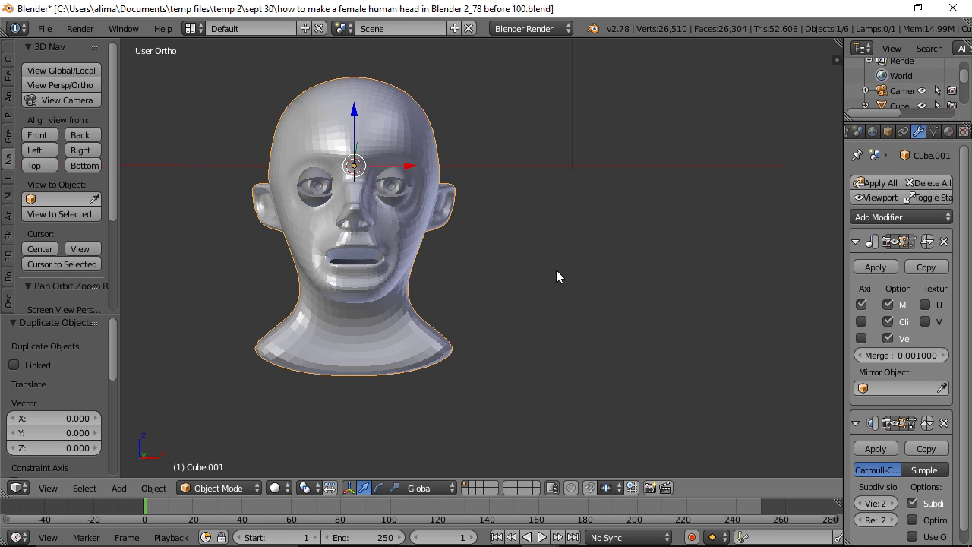
key(m)
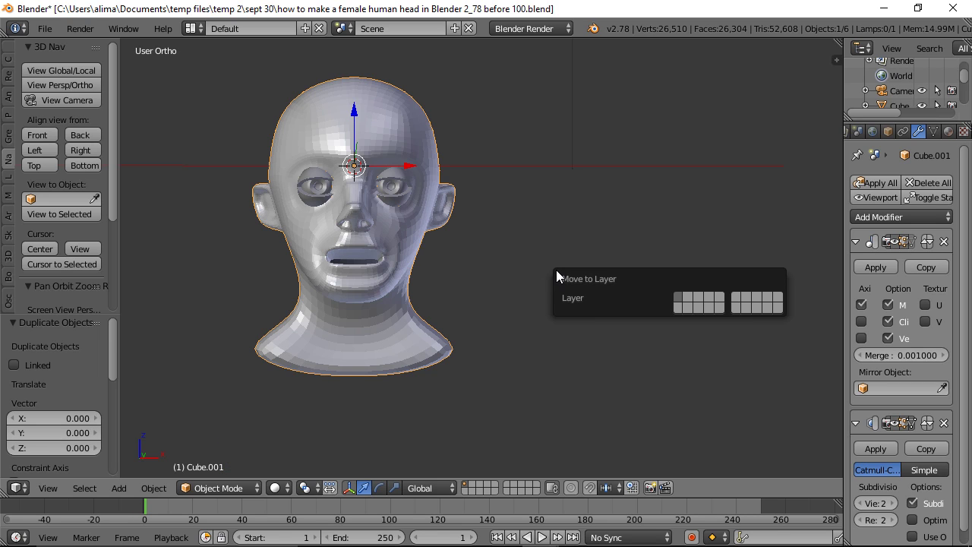
click(688, 296)
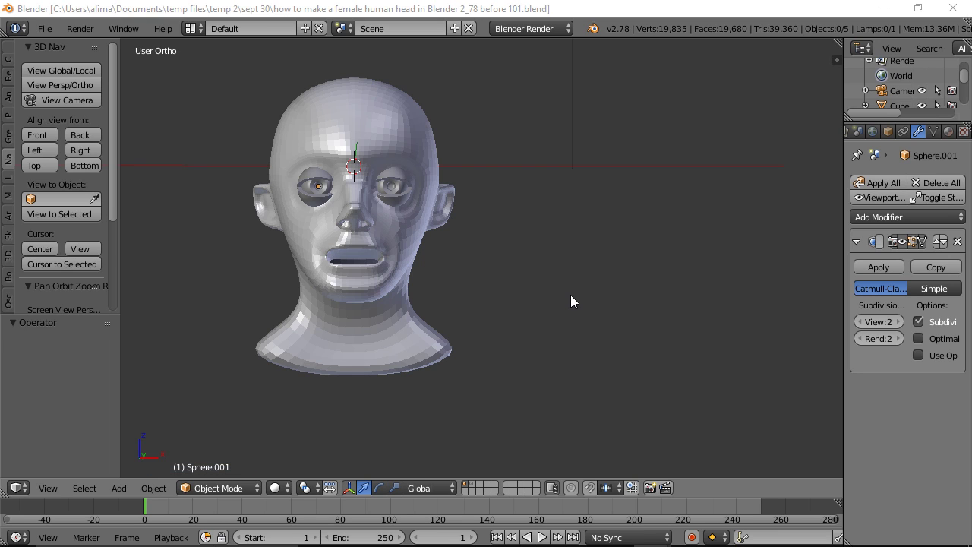
- Select both eyes, set the pivot point to Individual Origins and scale them to about 0.873
click(328, 200)
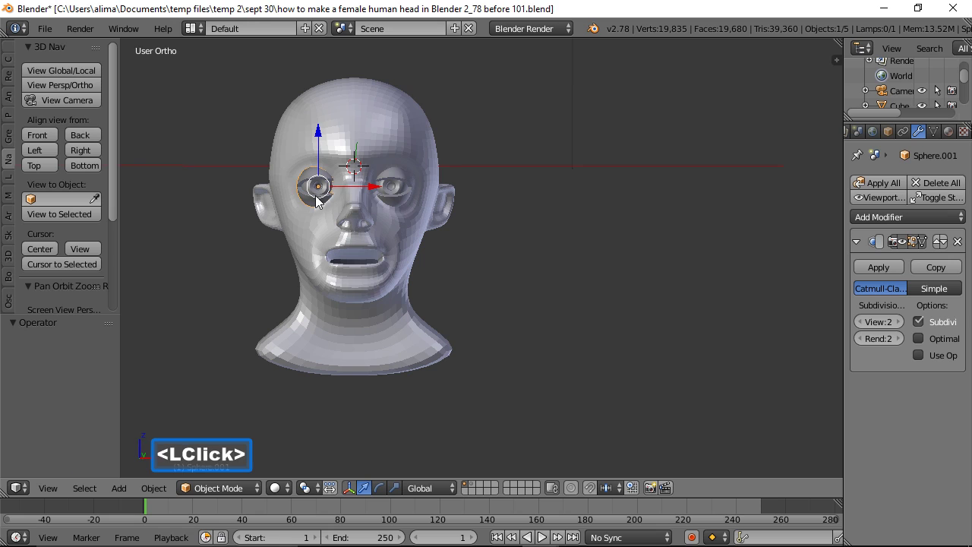
shift+click(393, 203)
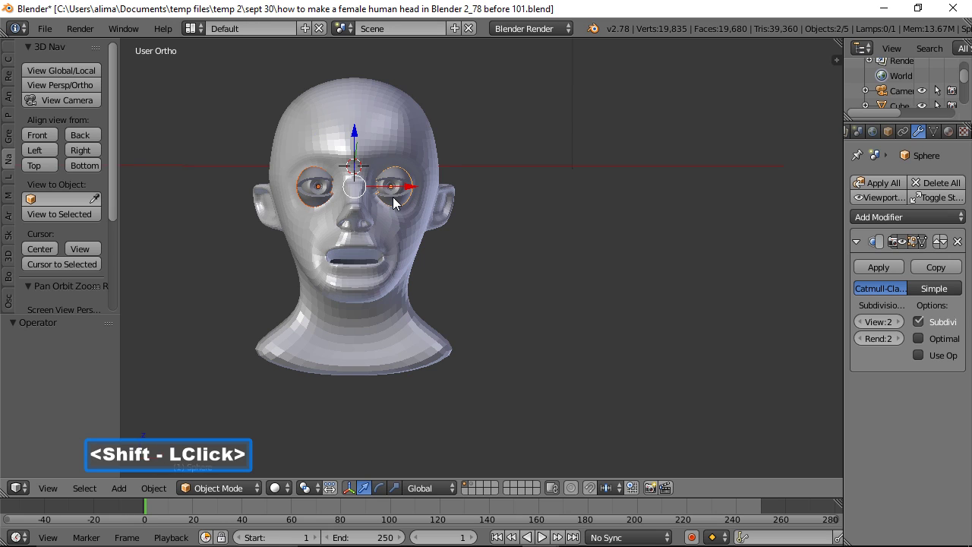
click(313, 490)
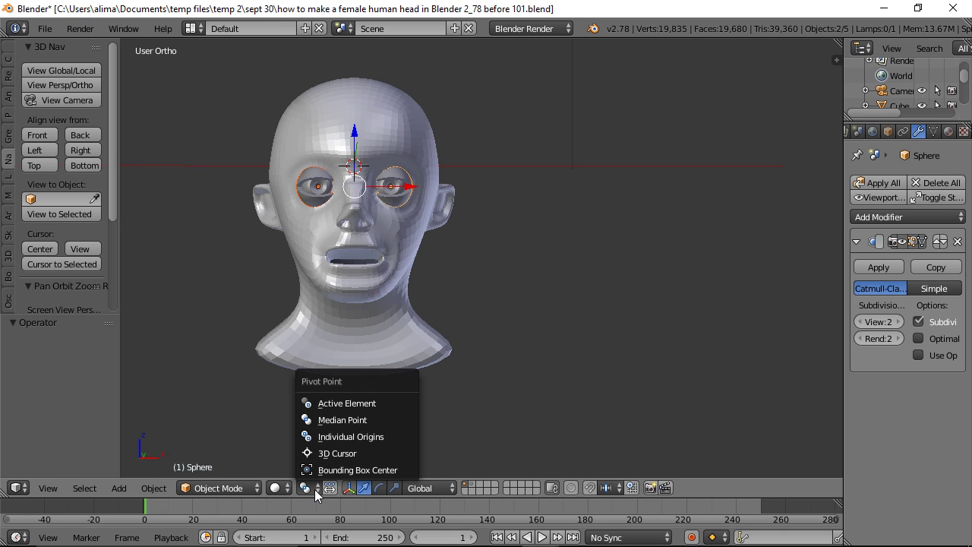
click(377, 438)
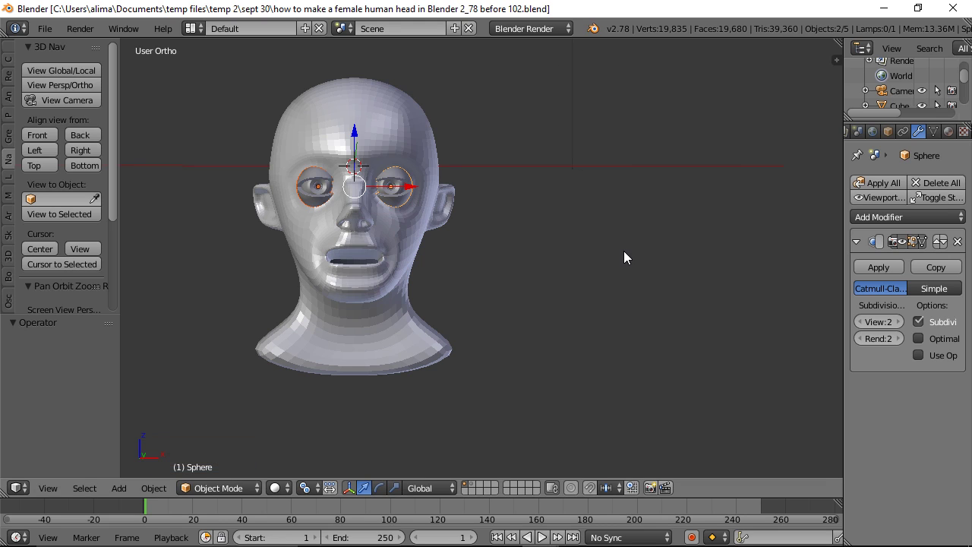
key(s)
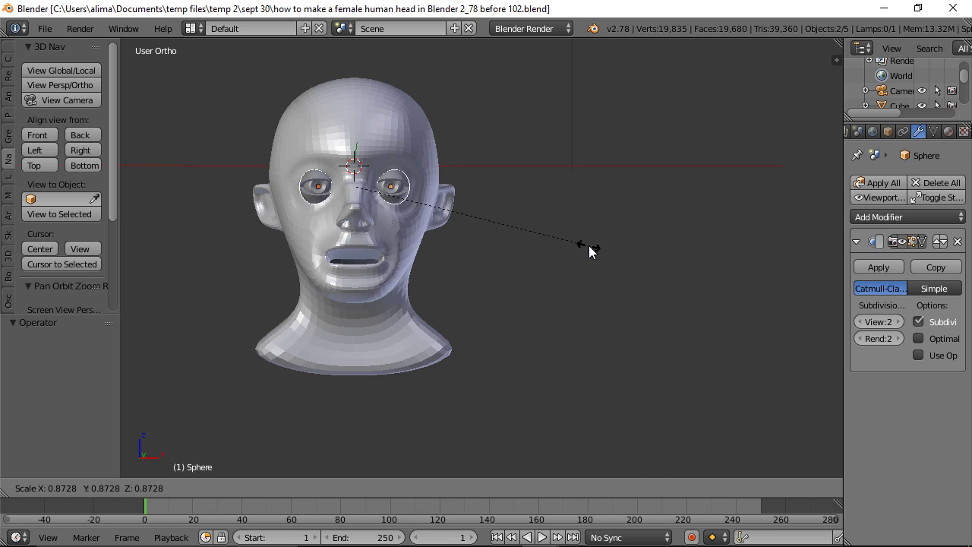
click(590, 252)
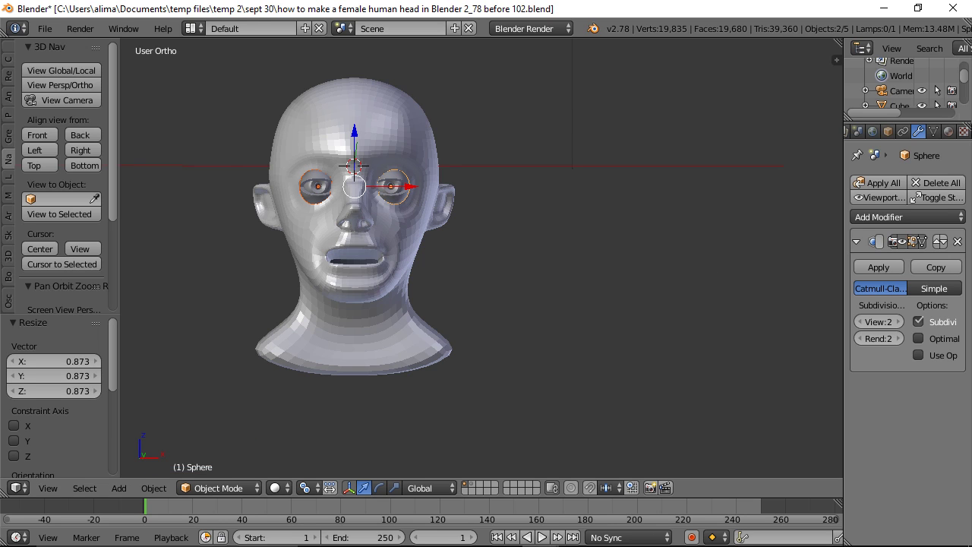
click(582, 67)
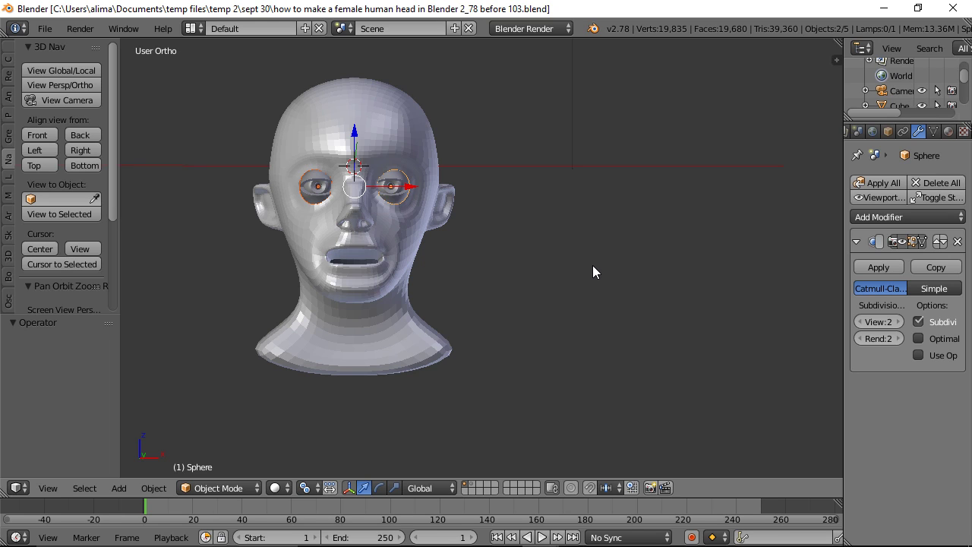
- Set the pivot point back to Median Point
click(312, 487)
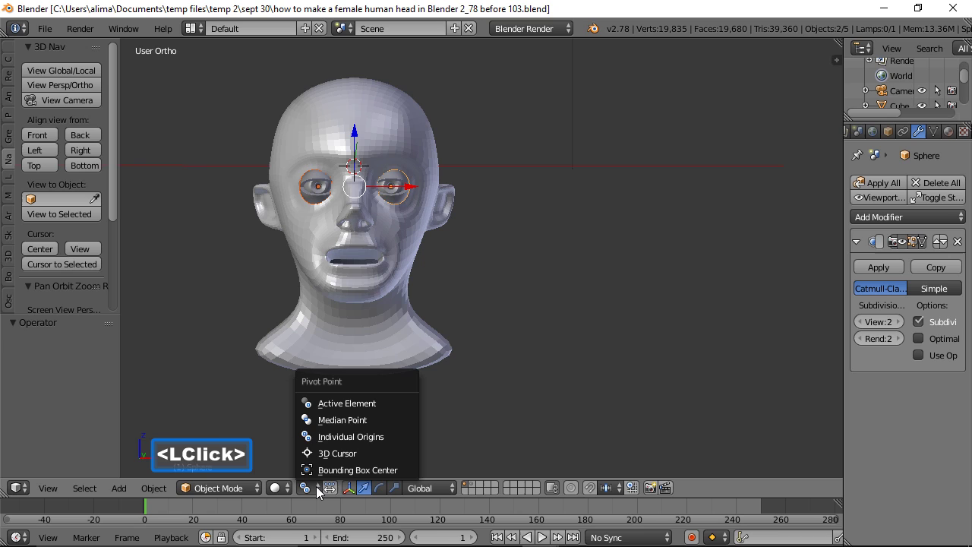
click(388, 421)
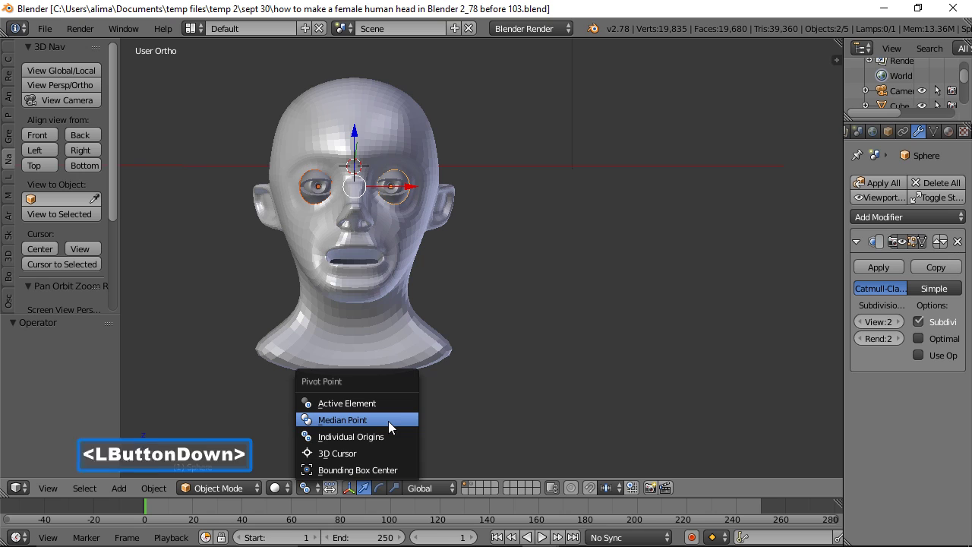
click(575, 271)
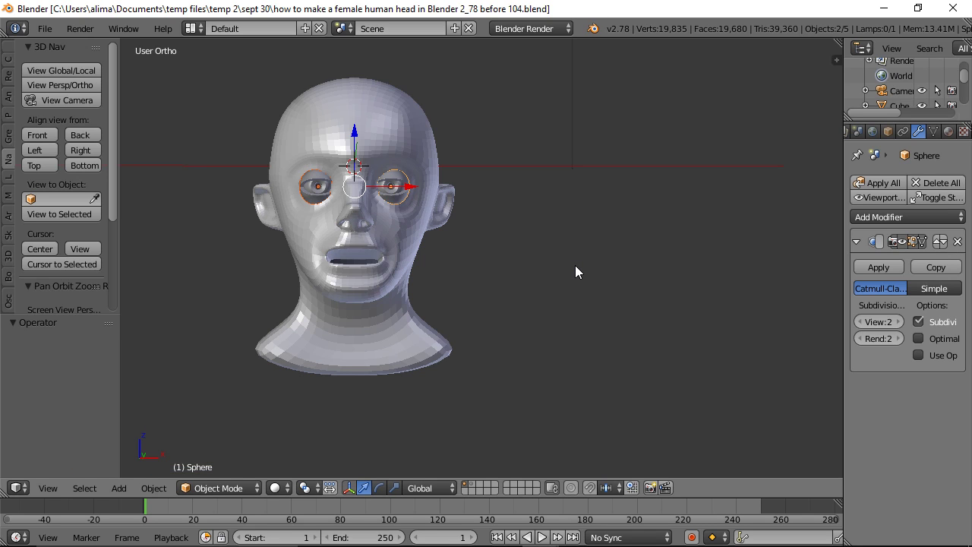
- Select the head, hide its Subdivision Surface in the viewport and switch to Edit Mode
click(410, 325)
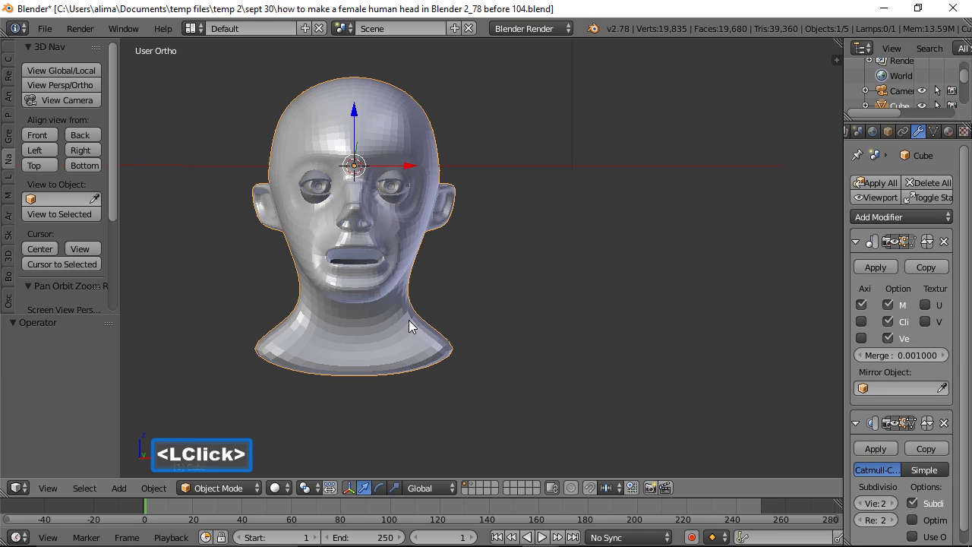
click(898, 424)
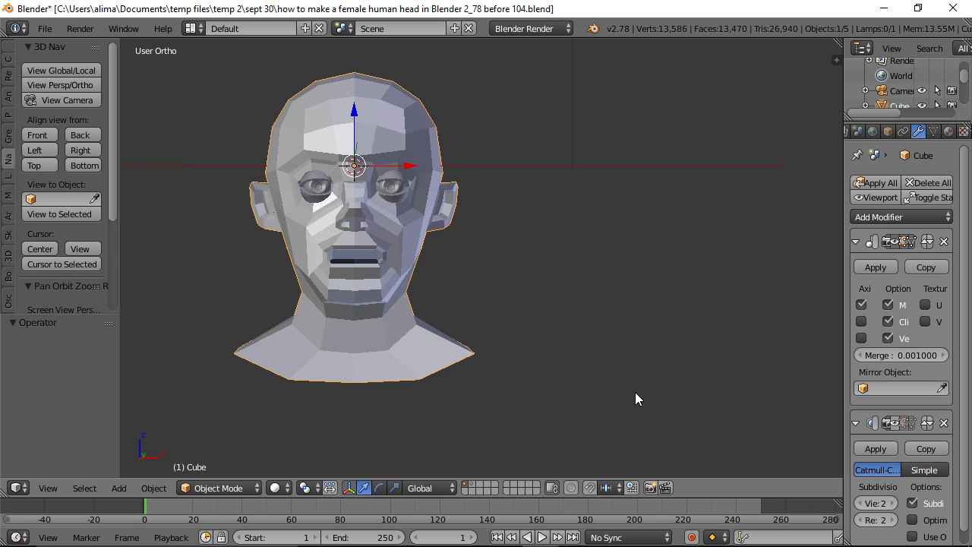
click(255, 488)
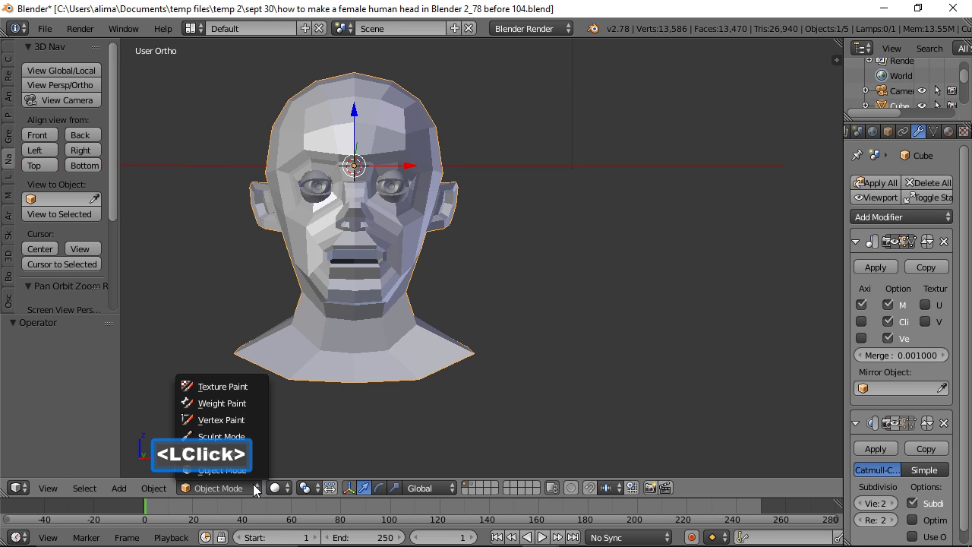
click(244, 454)
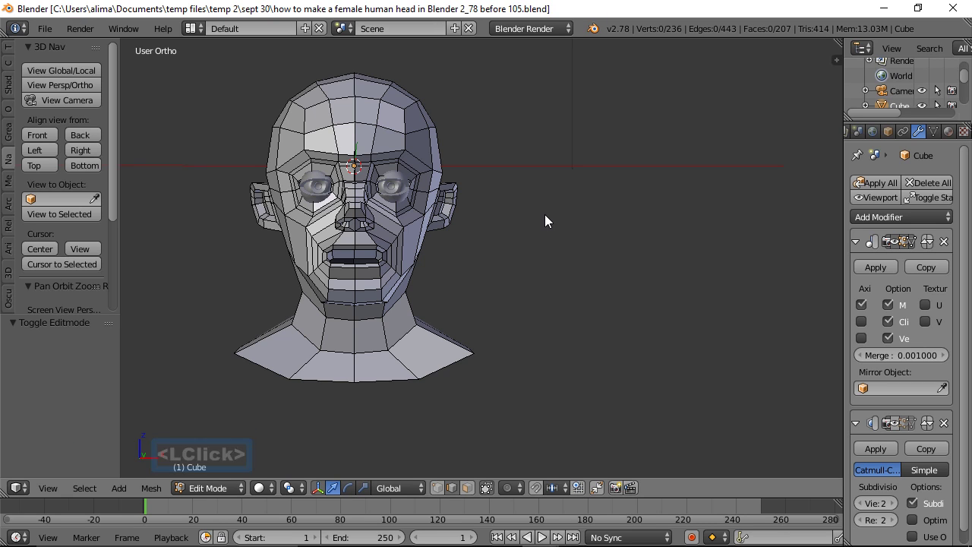
- Select the short upper-lip edge near the mouth corner and move it about -0.241 along X toward the centre
key(b)
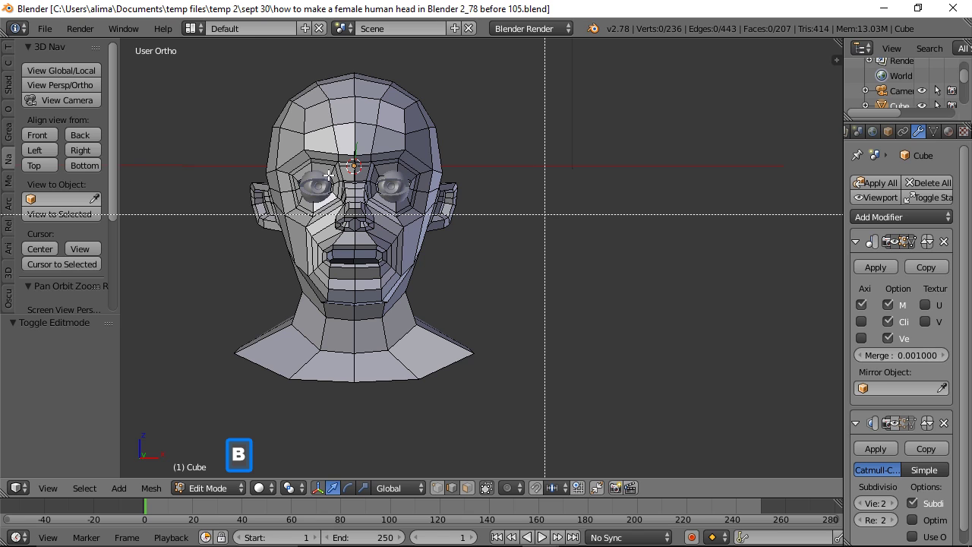
drag(243, 167, 482, 364)
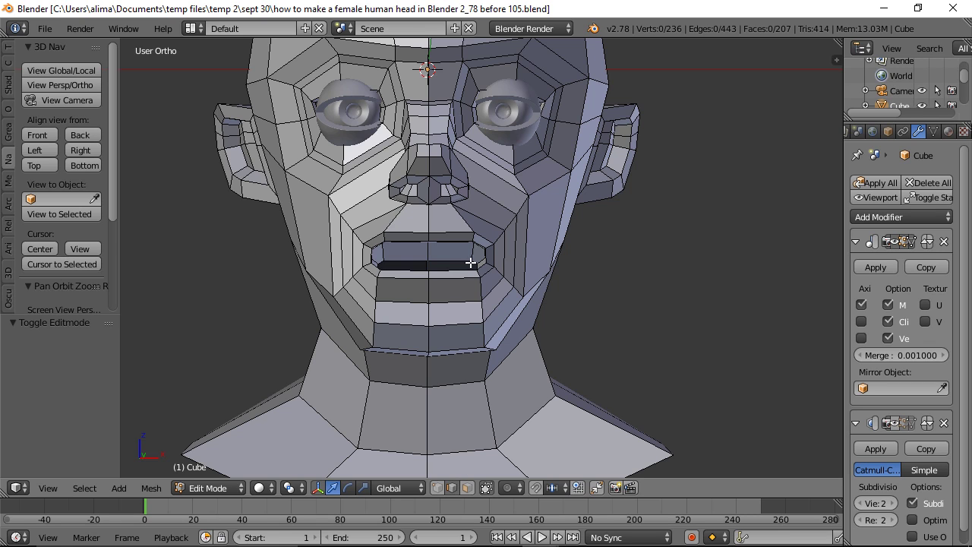
click(473, 240)
drag(524, 236, 499, 238)
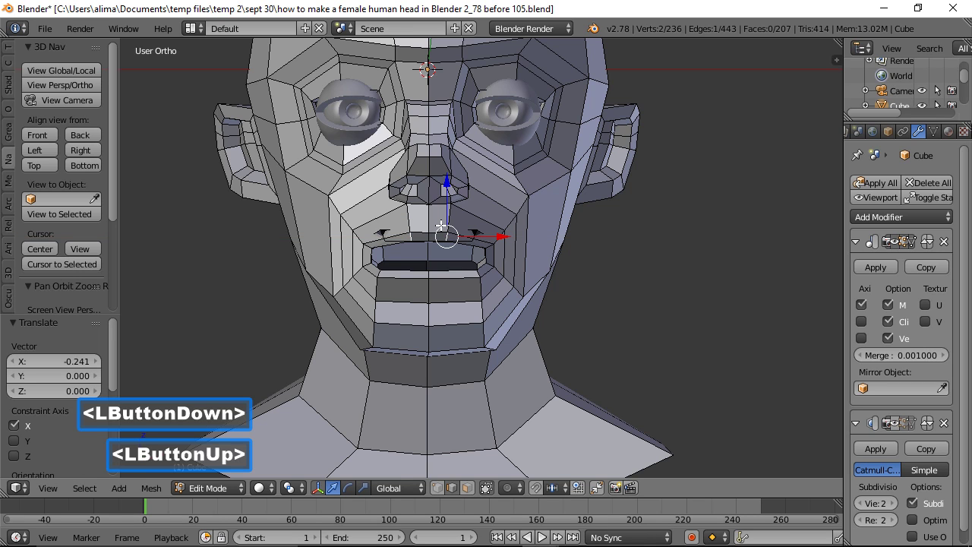
- Select the edge beside the upper mouth corner and move it about -0.061 along Y
click(487, 239)
click(489, 243)
middle_drag(573, 229, 510, 237)
drag(512, 235, 505, 234)
click(484, 230)
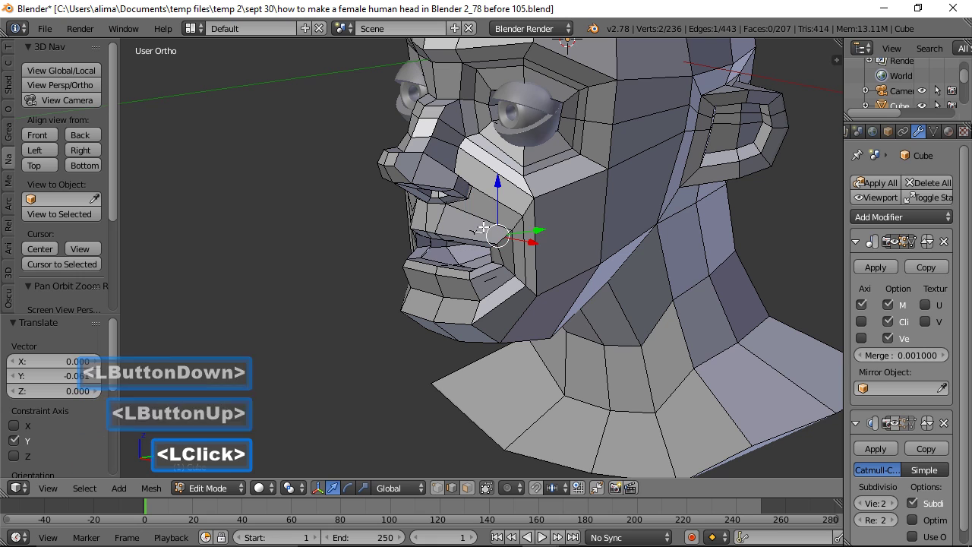
- Circle-select the inner mouth geometry poking through above the upper lip and move it about 0.126 along Y into the head
scroll(490, 239, up, 5)
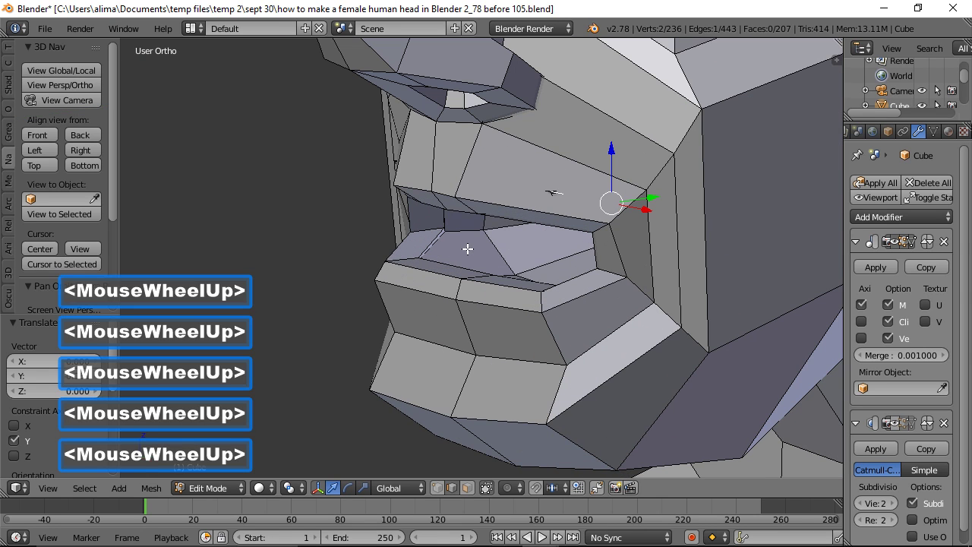
key(c)
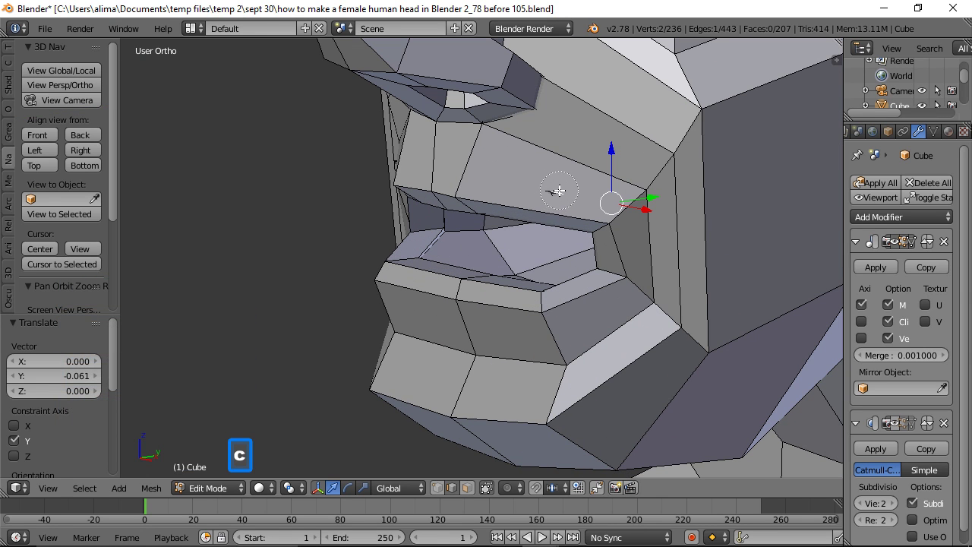
click(558, 190)
right_click(558, 191)
drag(627, 189, 653, 187)
- Select the short lower-lip edge near the mouth corner and move it about -0.194 along X toward the centre
middle_drag(601, 260, 577, 241)
middle_drag(616, 287, 665, 290)
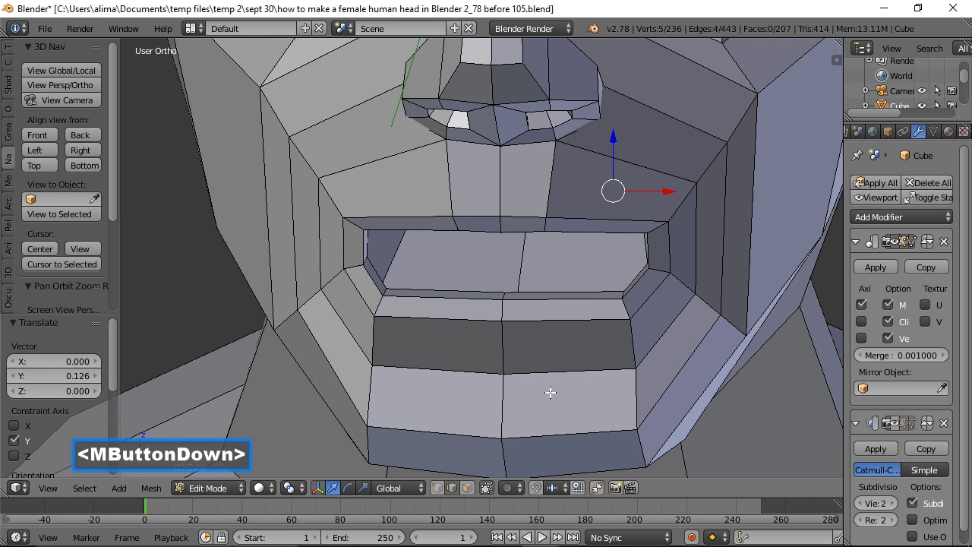
click(619, 307)
drag(673, 307, 628, 312)
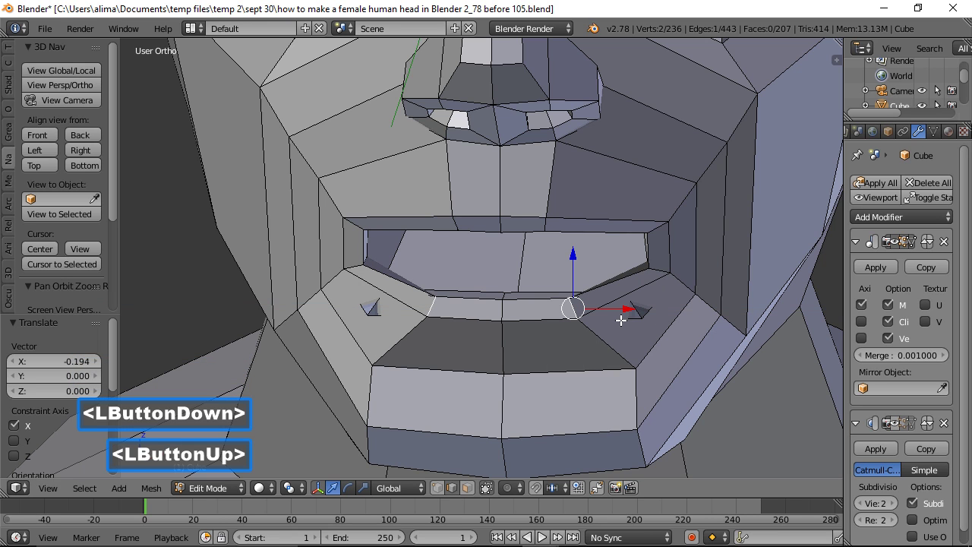
- Select the inner edge poking through beside the lower lip and move it about 0.194 along Y into the head
click(642, 312)
click(642, 312)
middle_drag(642, 312, 658, 292)
drag(658, 293, 694, 271)
middle_drag(694, 271, 628, 278)
scroll(647, 292, down, 6)
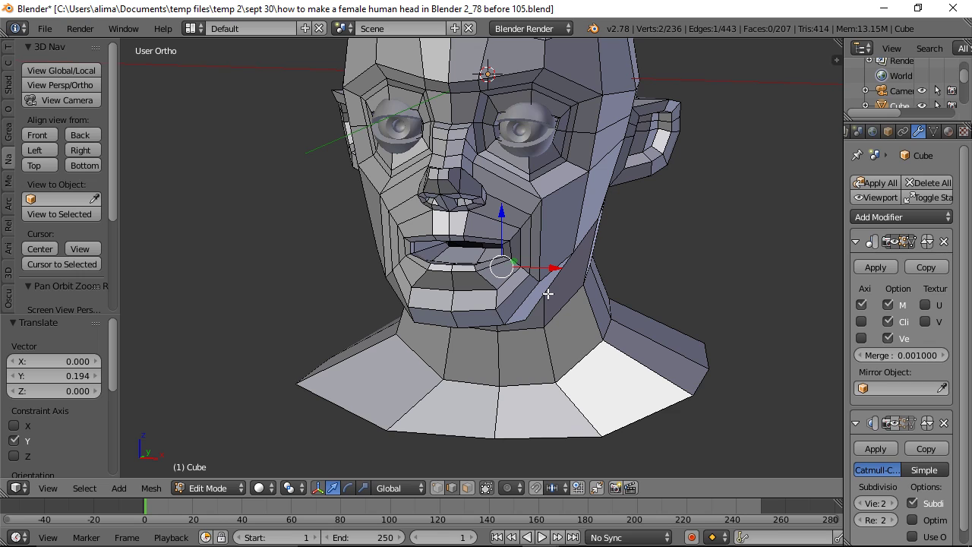
- Add a single loop cut around the lips, slid about -0.745, and deselect everything
key(ctrl)
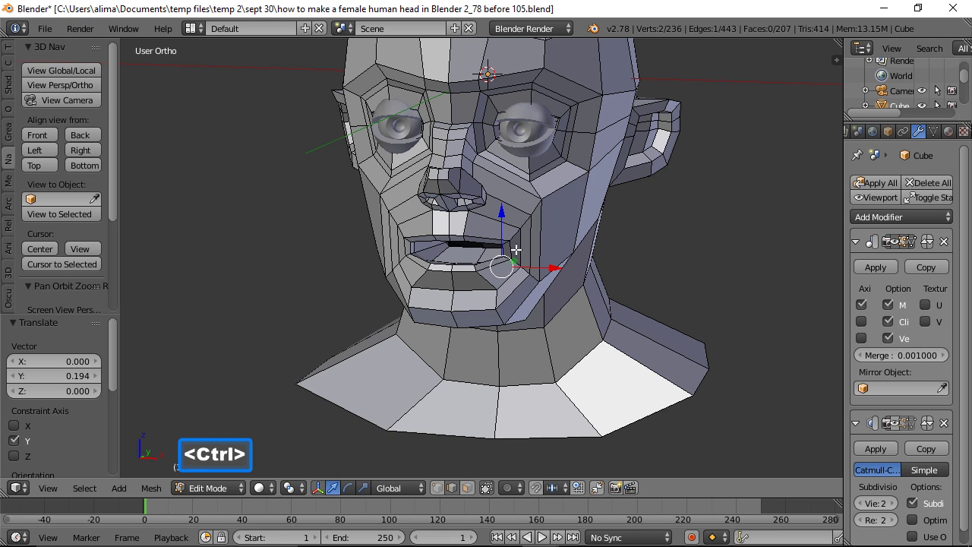
key(ctrl+r)
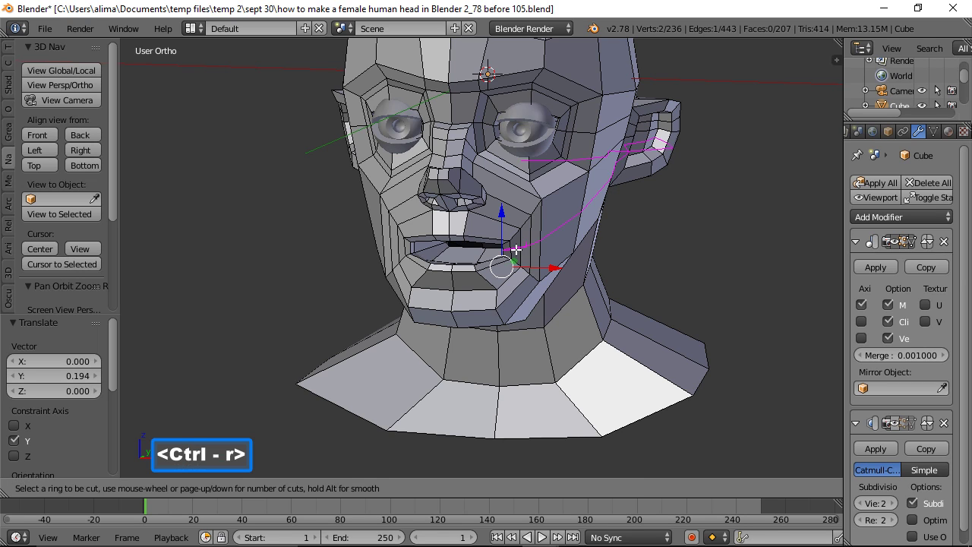
click(515, 240)
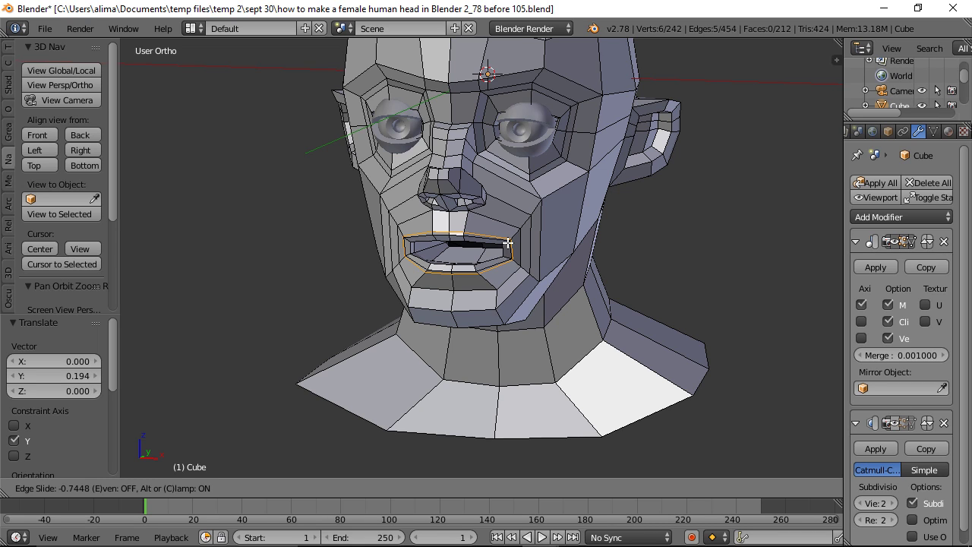
click(507, 242)
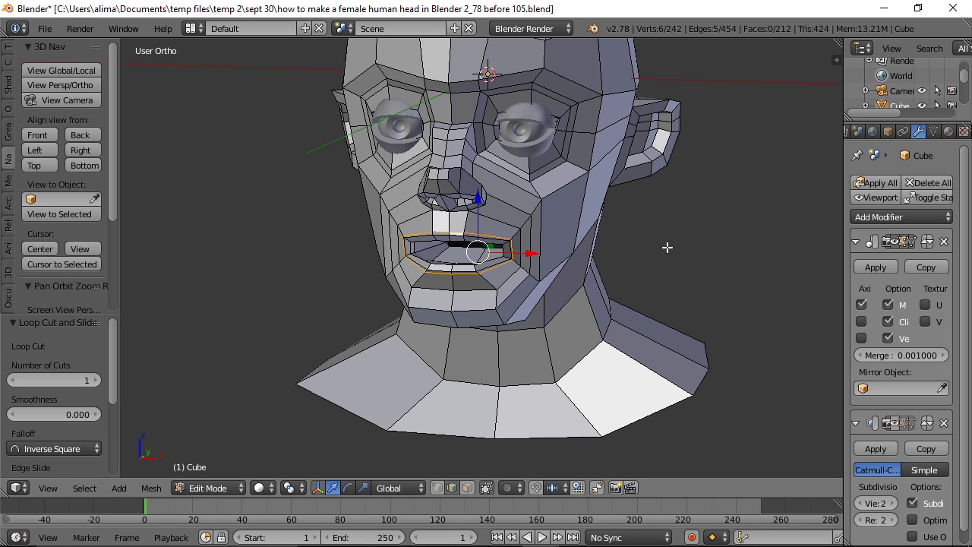
key(a)
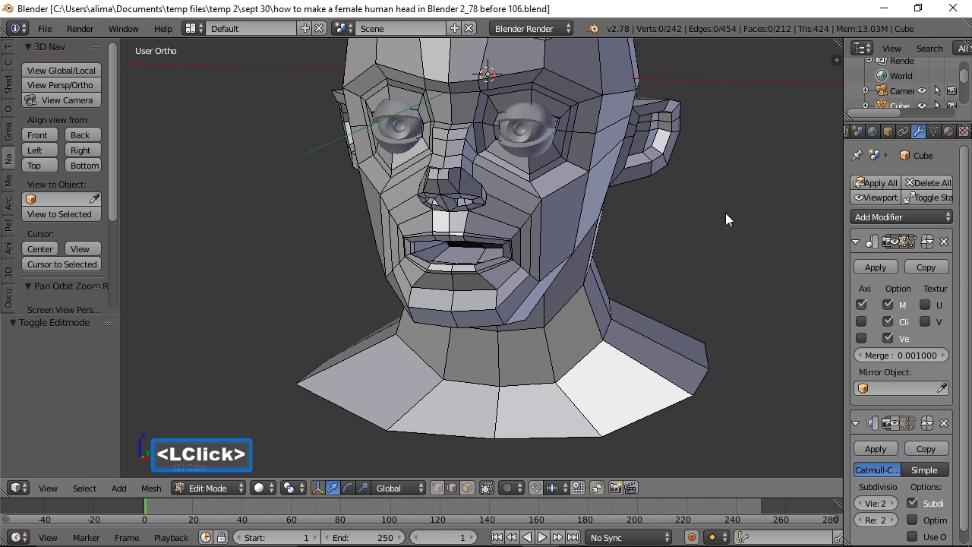
- Show the head's Subdivision Surface in the viewport and switch the head to Sculpt Mode
click(894, 424)
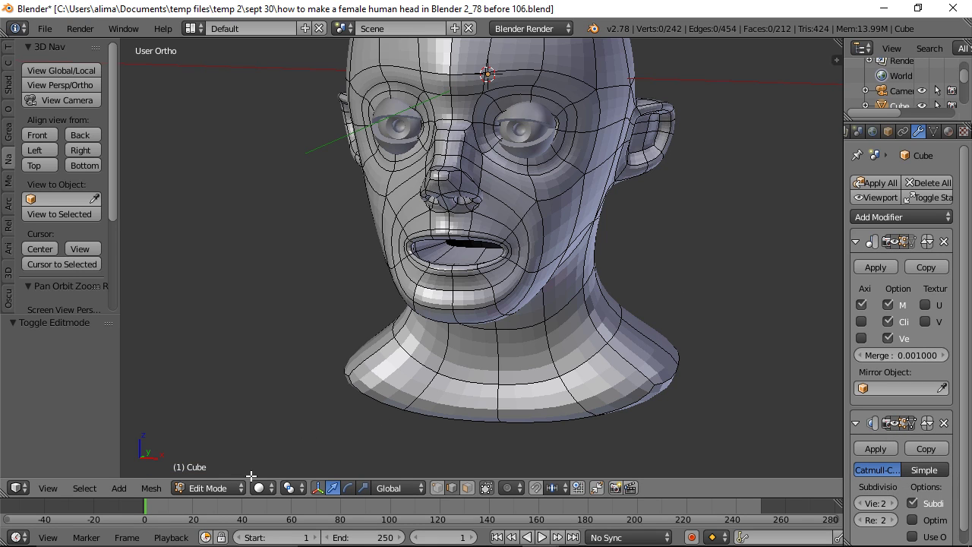
click(234, 492)
click(243, 439)
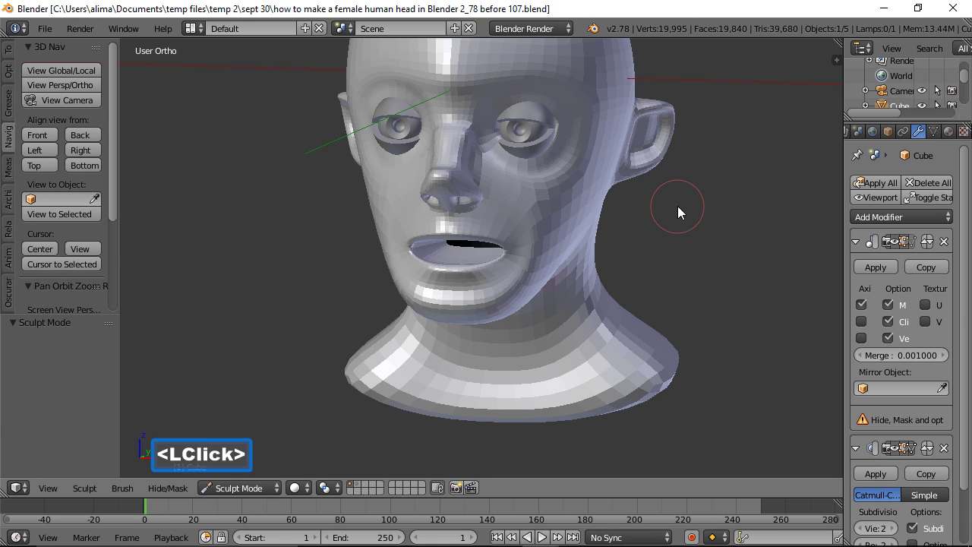
- Choose the Inflate/Deflate sculpt brush and set its radius to 76 px for work on the mouth
ctrl+middle_drag(636, 296, 642, 211)
middle_drag(651, 275, 575, 371)
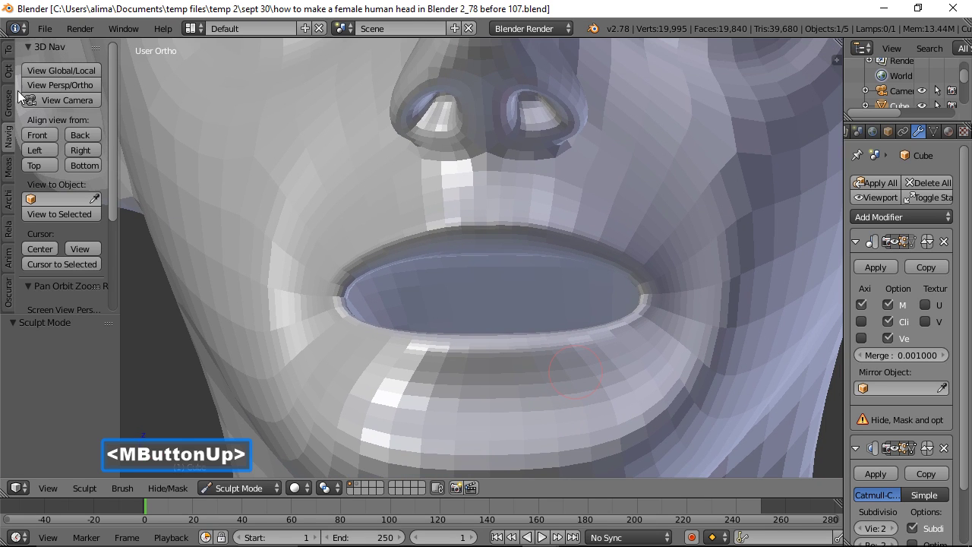
click(9, 50)
click(89, 128)
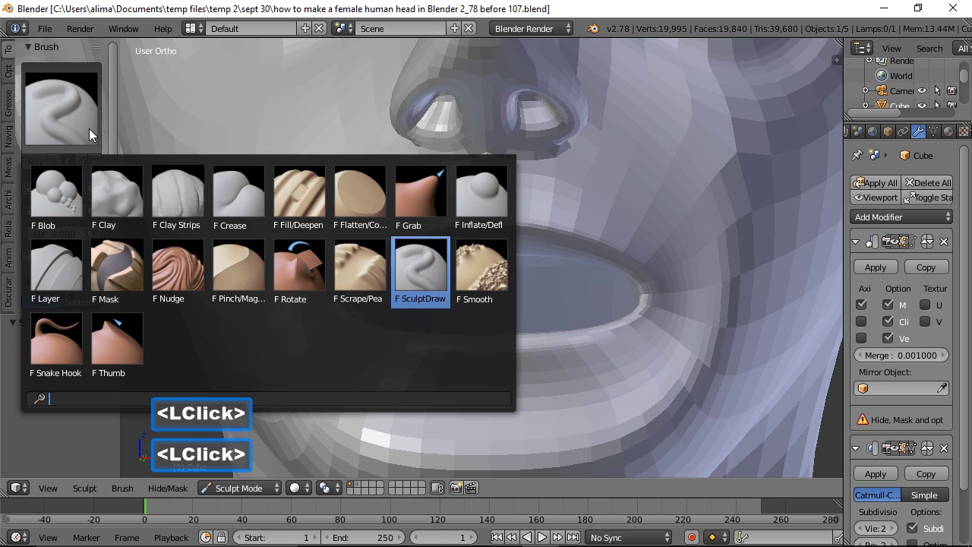
click(497, 203)
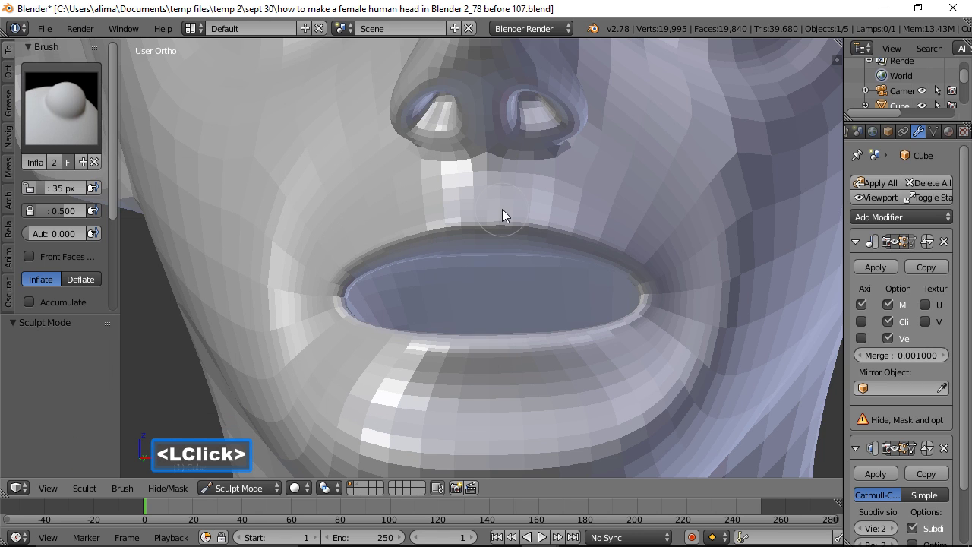
key(f)
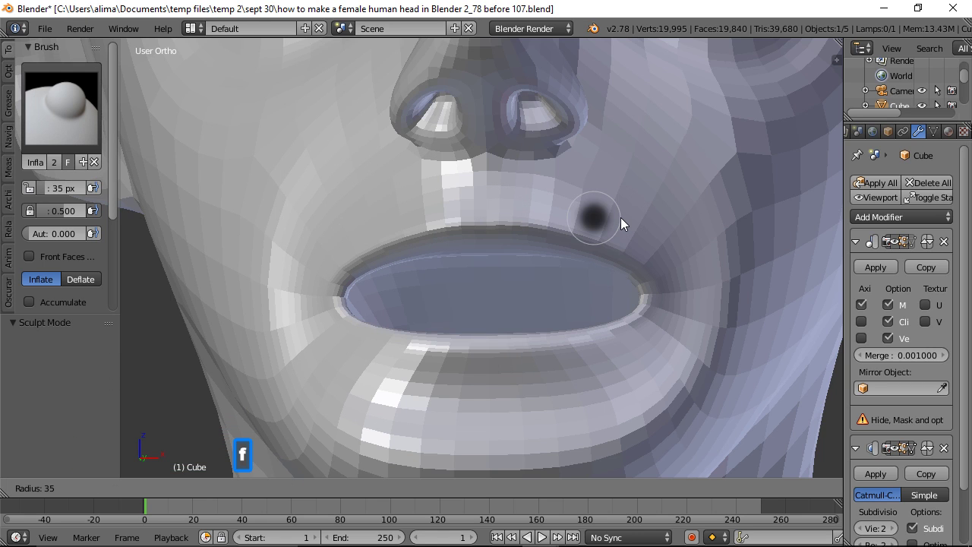
click(645, 246)
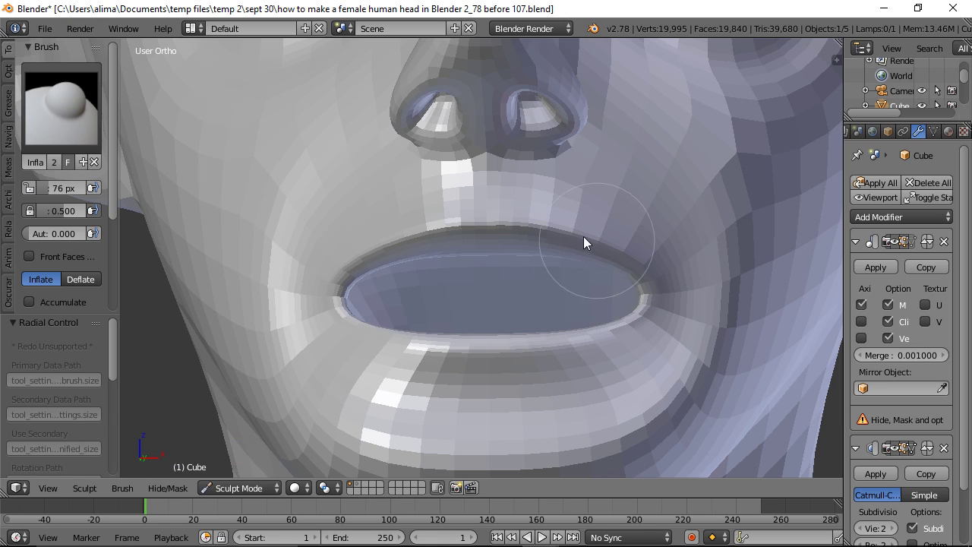
- Inflate the upper lip along its edge from the mouth corner towards the centre
middle_drag(640, 296, 646, 272)
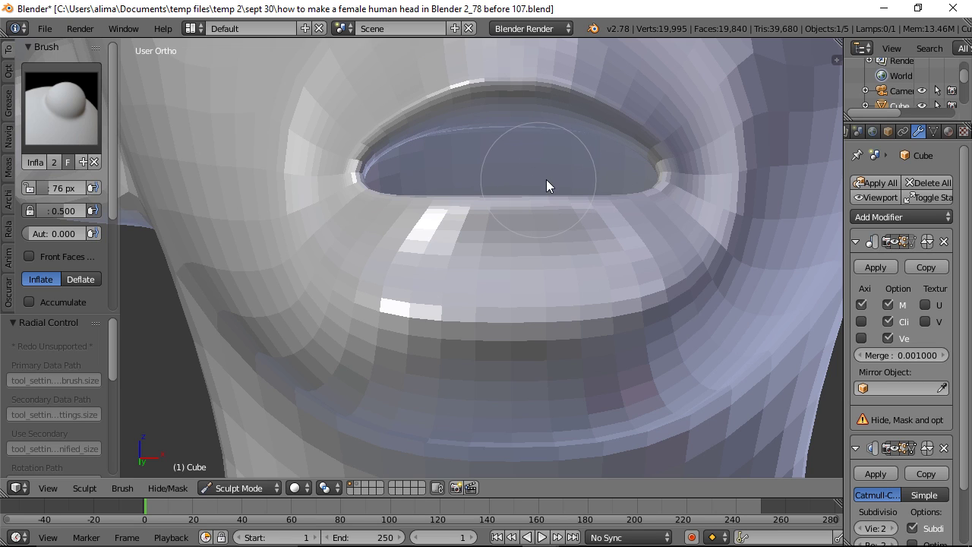
mouse_move(665, 140)
mouse_down()
mouse_move(621, 111)
mouse_move(527, 104)
mouse_move(636, 127)
mouse_move(536, 108)
mouse_move(660, 119)
mouse_move(502, 92)
mouse_move(616, 116)
mouse_move(542, 103)
mouse_move(679, 144)
mouse_move(587, 117)
mouse_up()
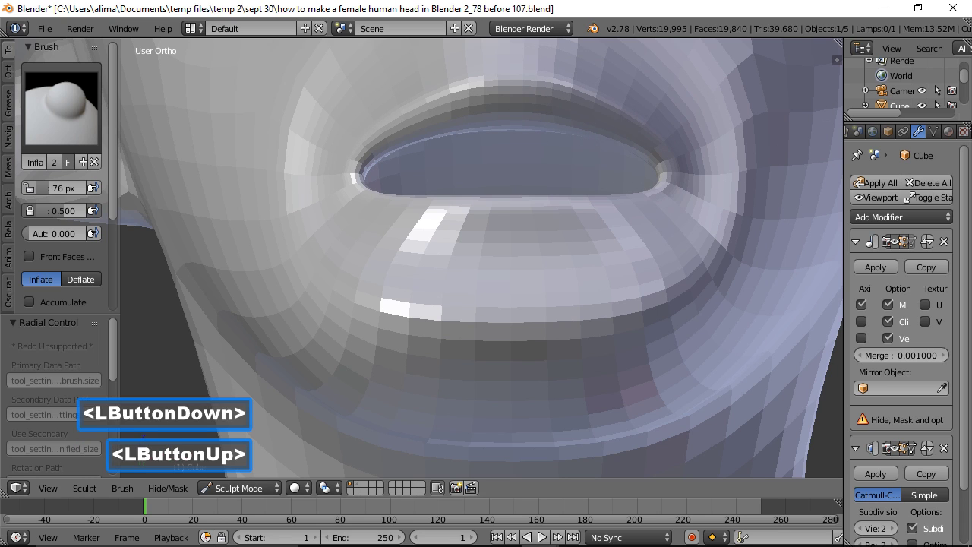
click(969, 190)
mouse_move(648, 133)
mouse_down()
mouse_move(558, 90)
mouse_move(645, 127)
mouse_move(540, 93)
mouse_move(671, 142)
mouse_move(647, 127)
mouse_move(632, 143)
mouse_move(649, 129)
mouse_move(571, 95)
mouse_move(584, 89)
mouse_move(571, 96)
mouse_move(568, 84)
mouse_move(627, 112)
mouse_move(627, 99)
mouse_move(553, 66)
mouse_move(599, 111)
mouse_move(504, 79)
mouse_move(587, 104)
mouse_up()
- Inflate the lower lip along its whole length out to the mouth corner with the same brush
mouse_move(729, 176)
middle_down()
mouse_move(739, 183)
mouse_move(707, 226)
mouse_move(702, 273)
middle_up()
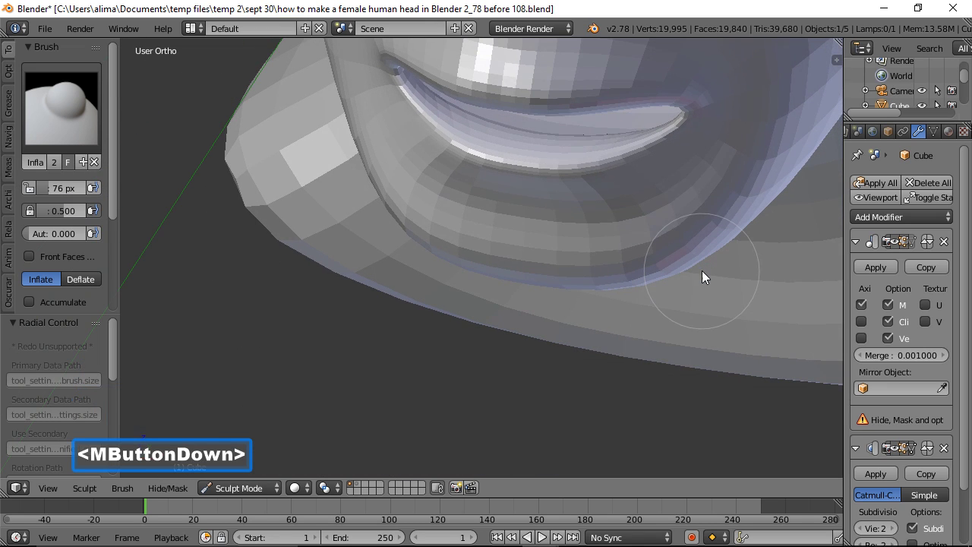
mouse_move(575, 174)
mouse_down()
mouse_move(643, 165)
mouse_move(575, 152)
mouse_move(616, 149)
mouse_move(543, 142)
mouse_move(597, 135)
mouse_move(579, 158)
mouse_move(661, 153)
mouse_move(534, 176)
mouse_move(622, 163)
mouse_up()
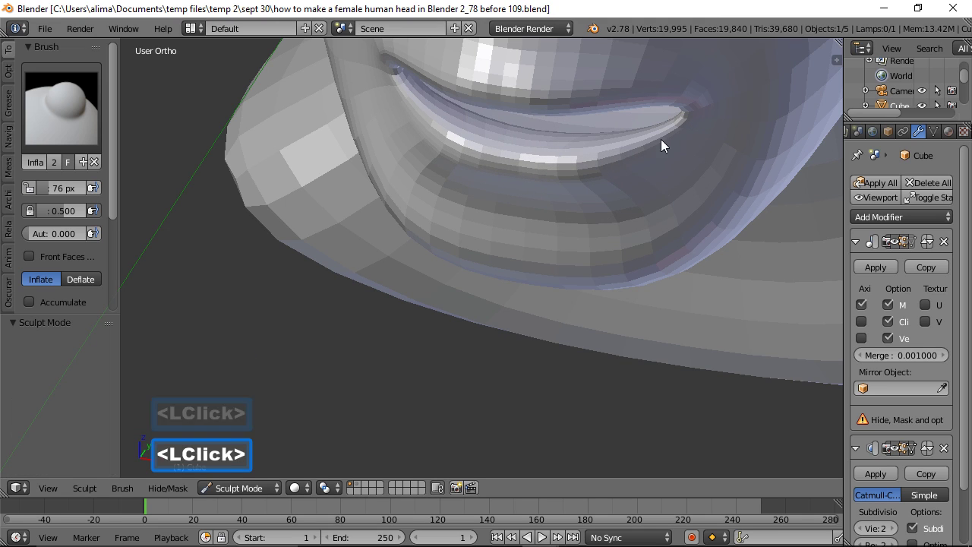
mouse_move(657, 142)
mouse_down()
mouse_move(486, 186)
mouse_move(594, 180)
mouse_move(519, 195)
mouse_move(578, 195)
mouse_move(634, 169)
mouse_move(519, 189)
mouse_move(647, 166)
mouse_move(595, 190)
mouse_move(671, 172)
mouse_move(617, 193)
mouse_up()
mouse_move(616, 192)
middle_down()
mouse_move(636, 153)
mouse_move(620, 141)
middle_up()
mouse_move(591, 99)
mouse_down()
mouse_move(579, 94)
mouse_move(682, 90)
mouse_move(653, 129)
mouse_up()
mouse_move(642, 155)
mouse_down()
mouse_move(629, 180)
mouse_move(519, 208)
mouse_move(621, 177)
mouse_up()
mouse_move(657, 122)
mouse_down()
mouse_move(555, 85)
mouse_move(664, 97)
mouse_move(668, 118)
mouse_move(646, 181)
mouse_up()
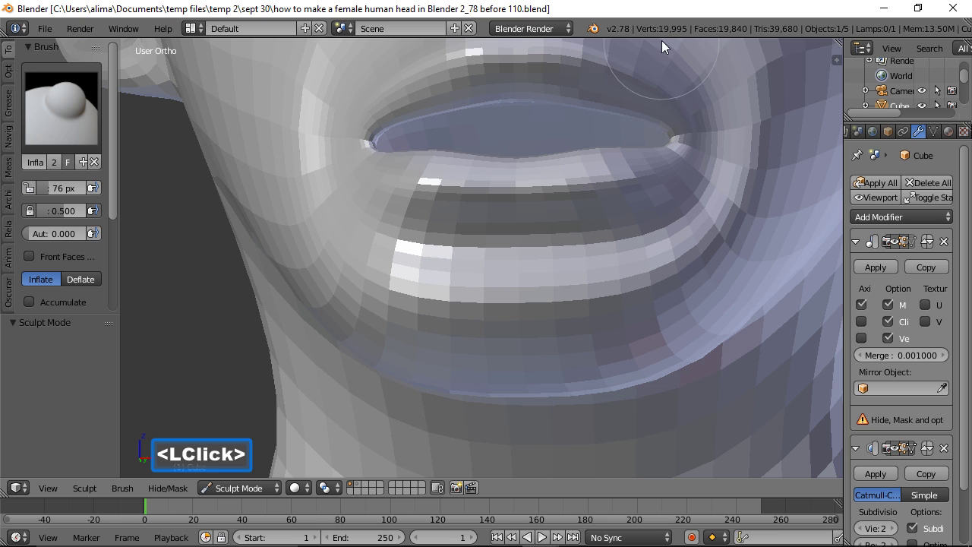
- Inflate both lips further to narrow the mouth opening, enlarging the brush radius to 118 px for the last stroke
mouse_move(683, 89)
mouse_down()
mouse_move(562, 67)
mouse_move(646, 100)
mouse_move(592, 142)
mouse_move(587, 176)
mouse_move(639, 169)
mouse_move(540, 232)
mouse_move(671, 107)
mouse_move(537, 93)
mouse_move(603, 91)
mouse_move(563, 97)
mouse_move(577, 87)
mouse_move(621, 104)
mouse_move(436, 113)
mouse_move(624, 125)
mouse_move(495, 122)
mouse_move(565, 133)
mouse_move(474, 154)
mouse_up()
drag(522, 129, 580, 159)
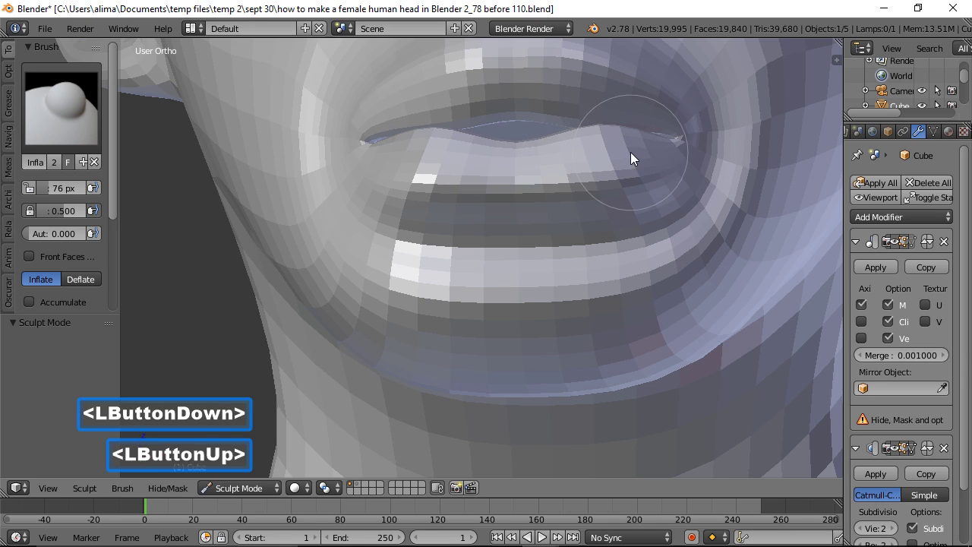
key(f)
click(651, 181)
click(592, 143)
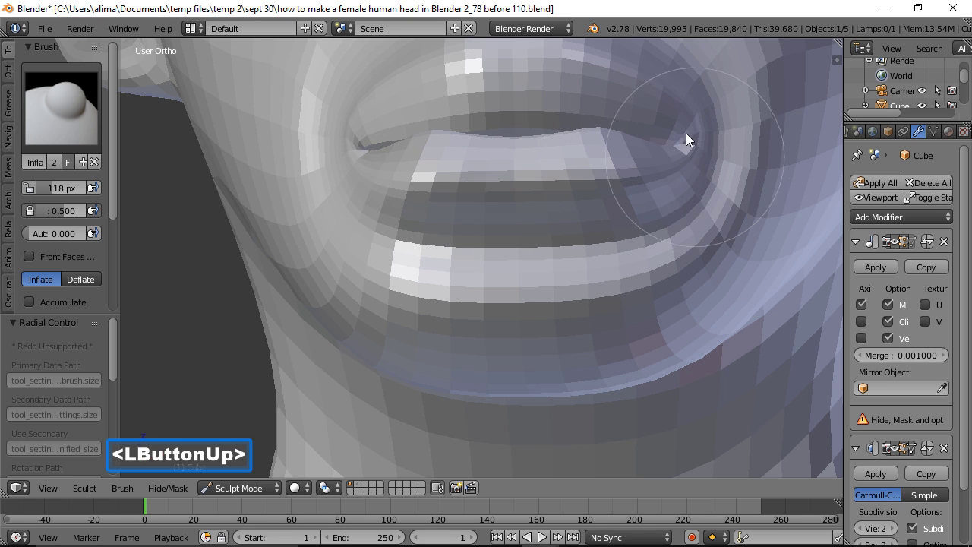
- Push the lips and chin back in profile with the Snake Hook brush at 118 px radius
scroll(693, 175, down, 4)
scroll(668, 179, down, 1)
middle_drag(603, 152, 524, 175)
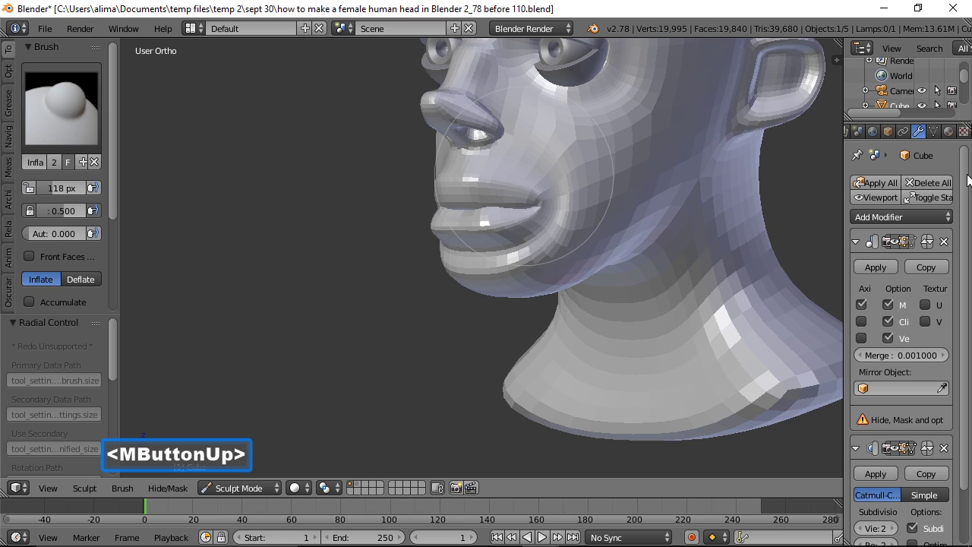
middle_drag(718, 155, 642, 174)
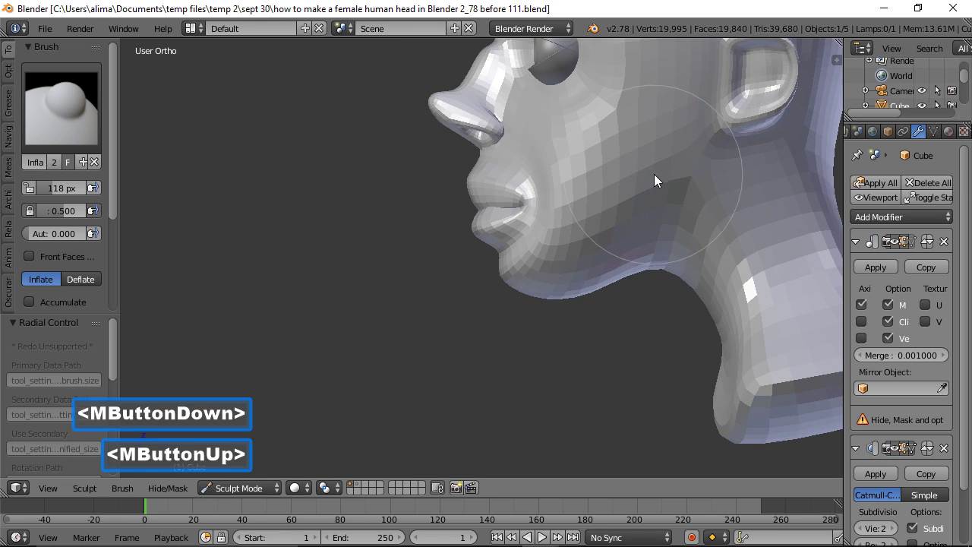
shift+middle_drag(700, 165, 639, 294)
click(68, 134)
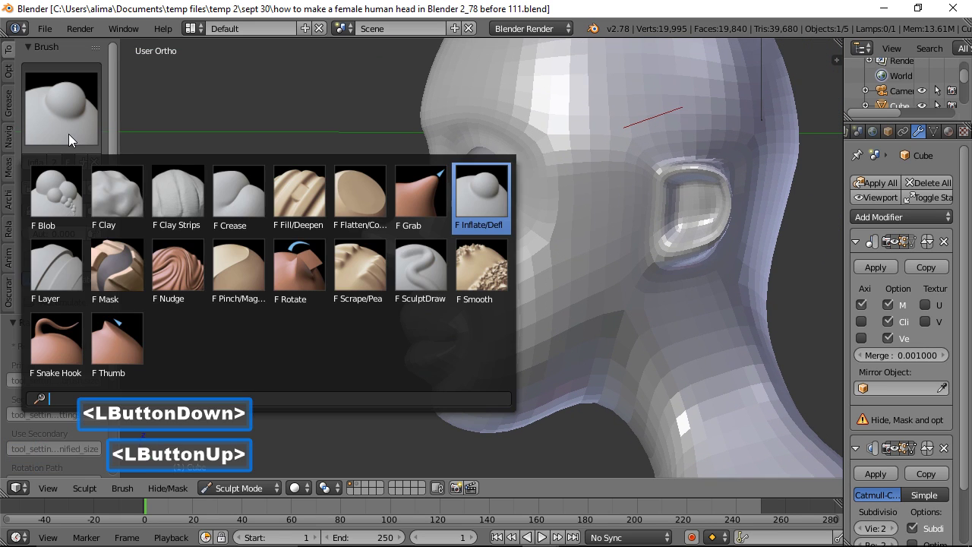
click(53, 342)
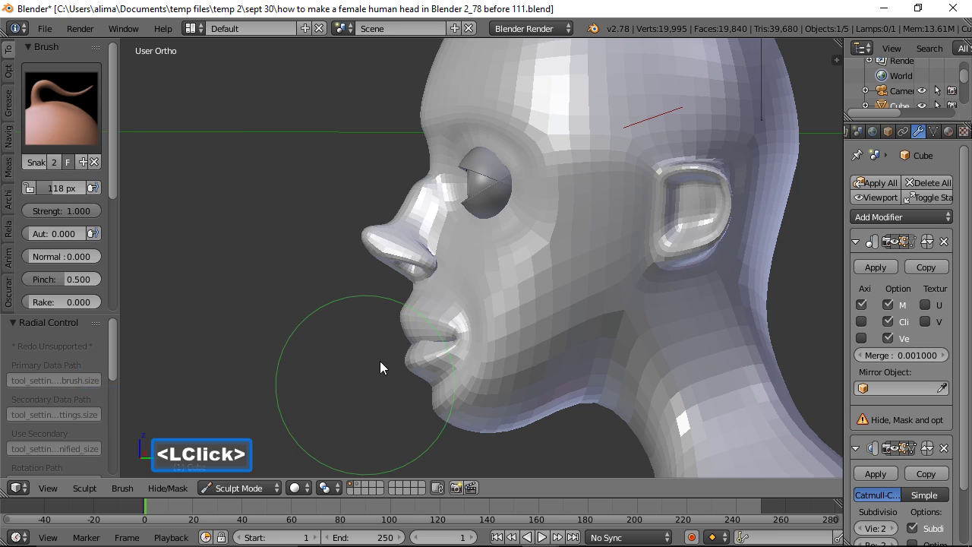
mouse_move(404, 362)
mouse_down()
mouse_move(416, 361)
mouse_move(417, 323)
mouse_up()
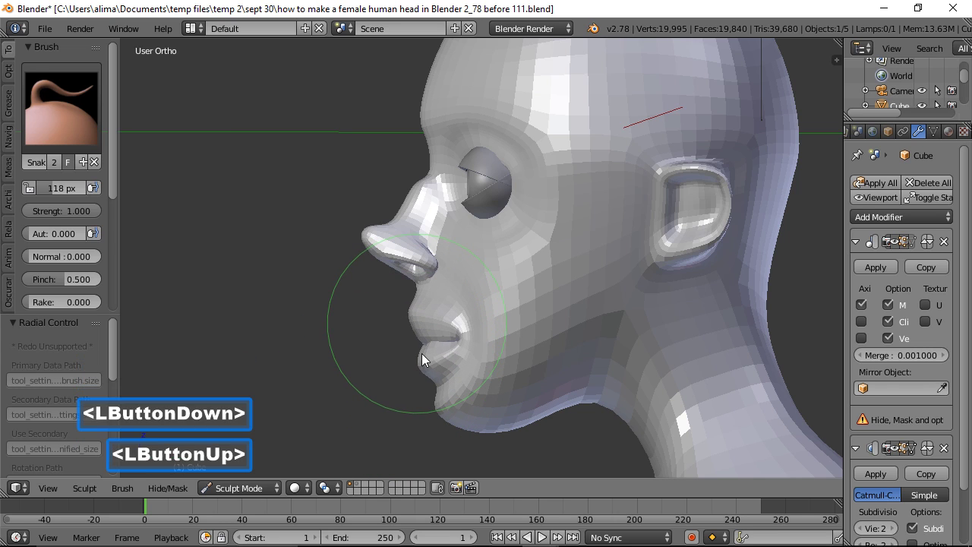
mouse_move(432, 376)
mouse_down()
mouse_move(441, 412)
mouse_move(460, 411)
mouse_move(442, 370)
mouse_move(494, 404)
mouse_move(493, 430)
mouse_move(471, 422)
mouse_move(525, 430)
mouse_up()
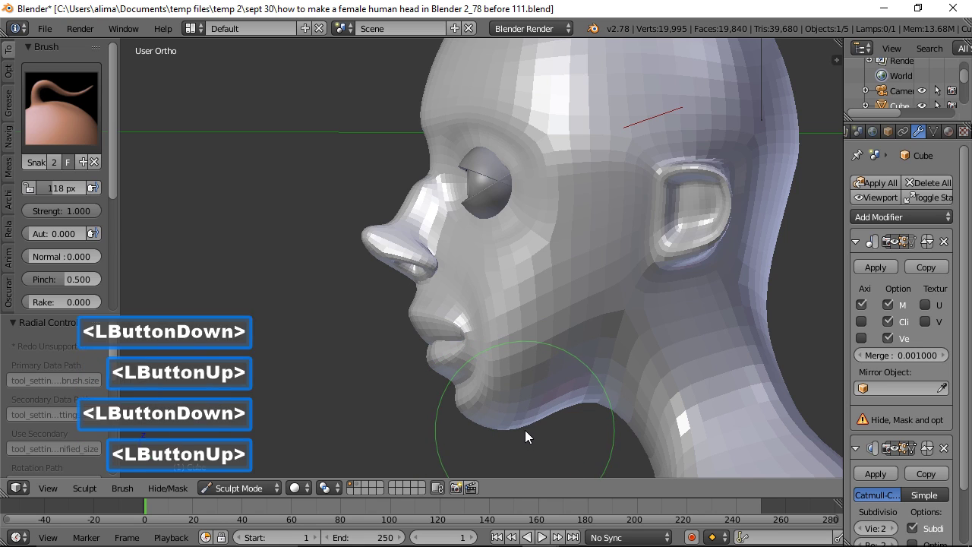
click(615, 17)
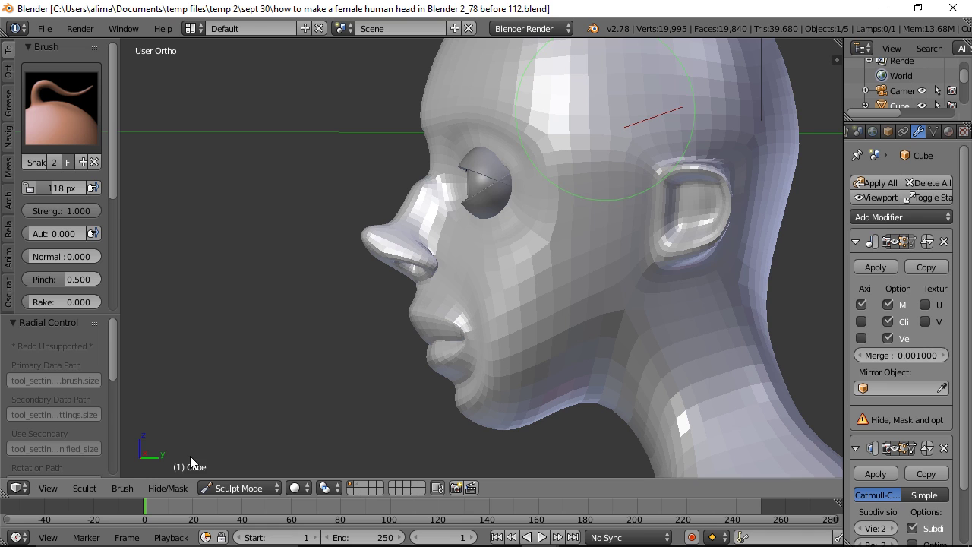
- Switch the head to Edit Mode with face selection
click(267, 492)
click(269, 454)
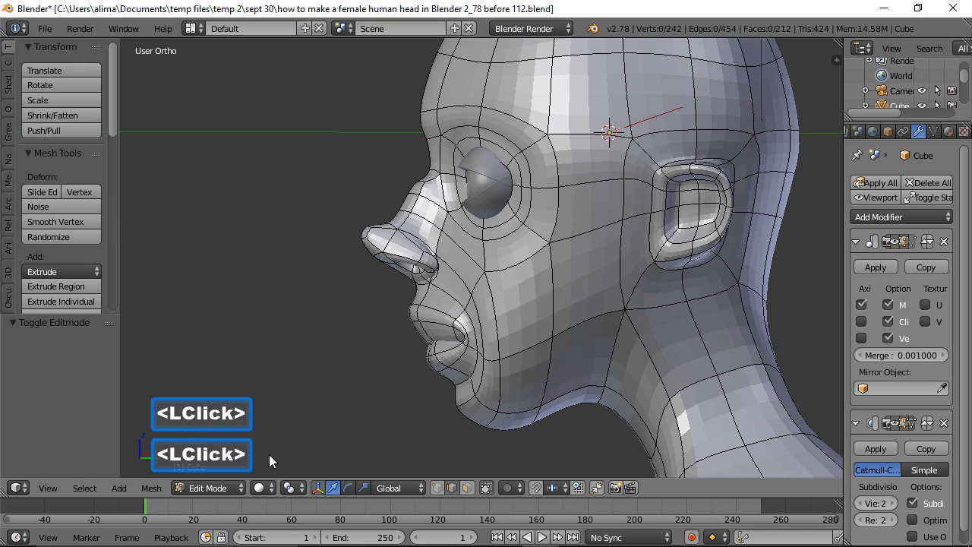
middle_drag(365, 391, 445, 405)
click(468, 488)
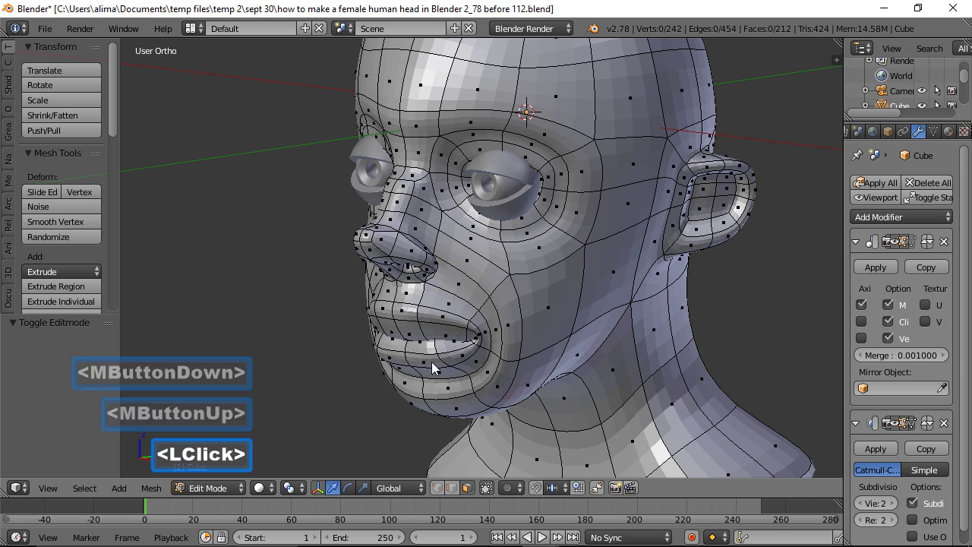
scroll(432, 363, up, 2)
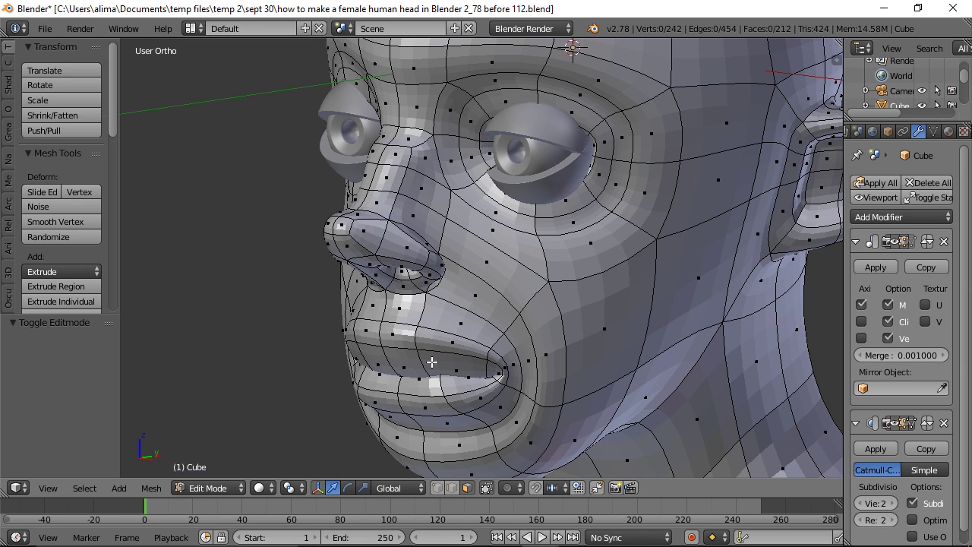
- Select the upper-lip faces from the centre to the mouth corner and hide them
click(439, 355)
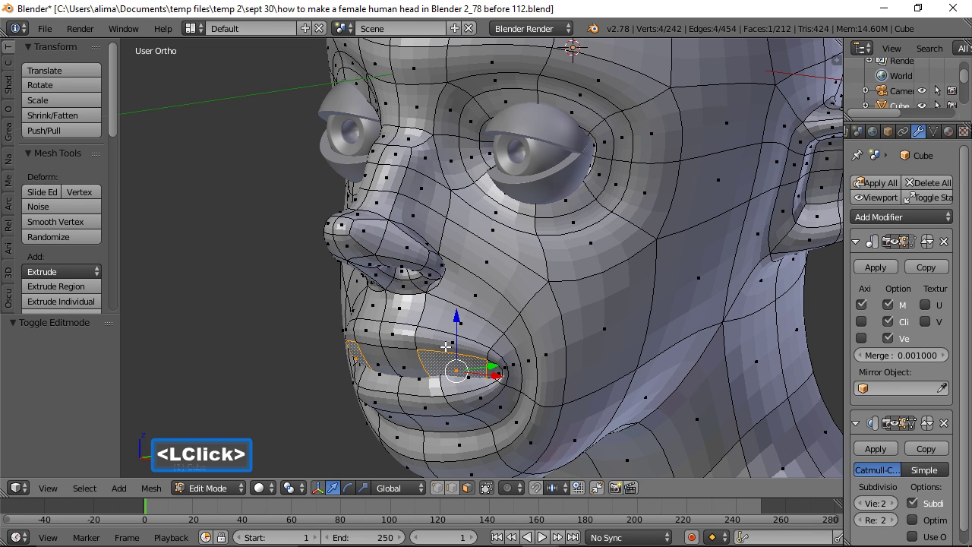
shift+click(473, 354)
shift+click(492, 372)
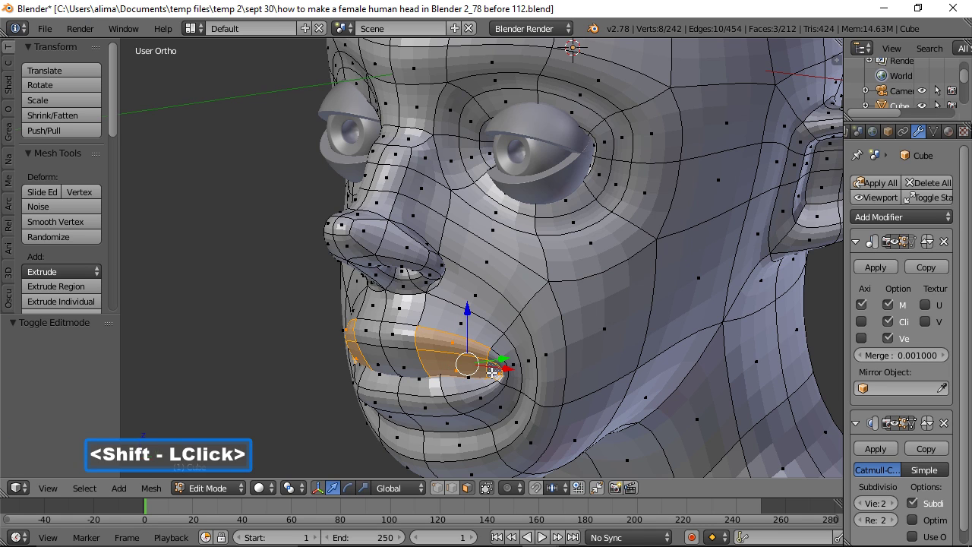
shift+click(412, 348)
shift+click(413, 363)
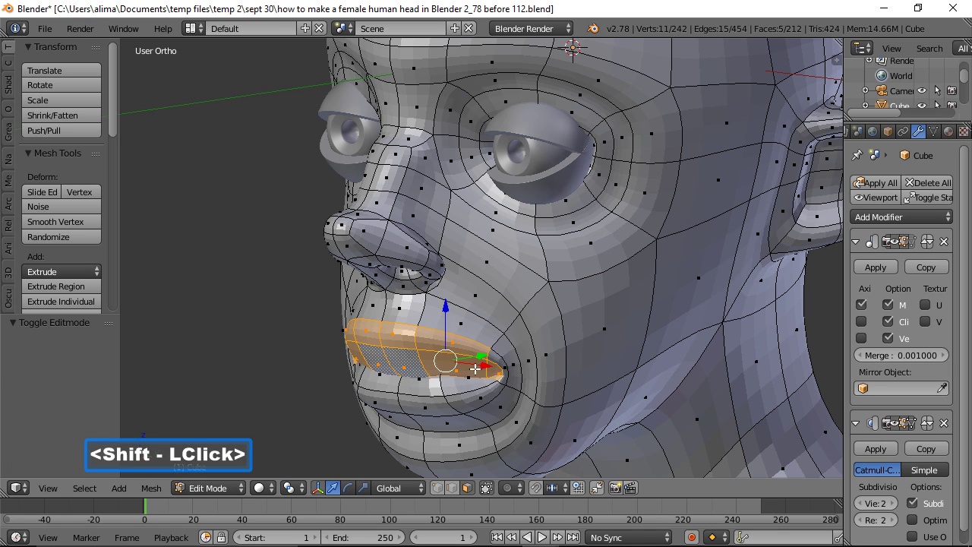
shift+click(499, 358)
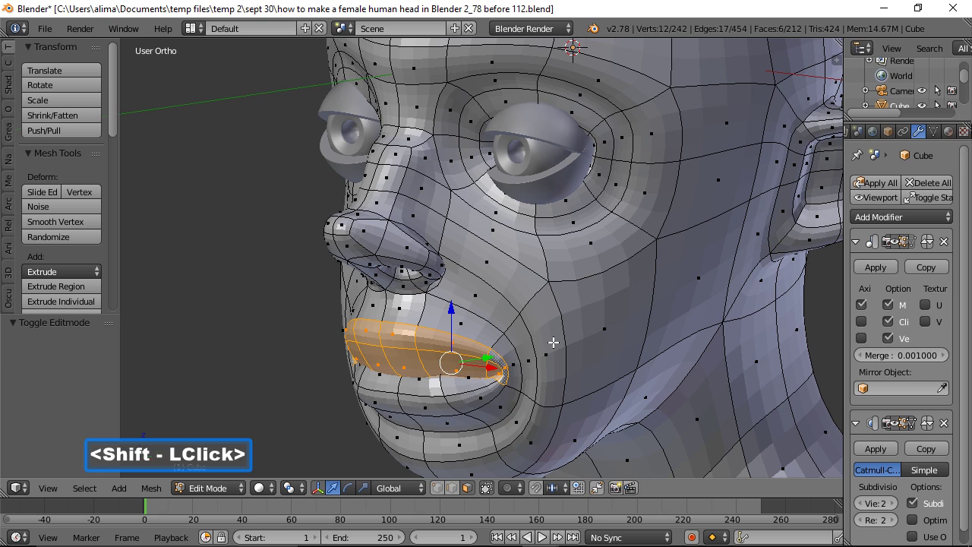
key(h)
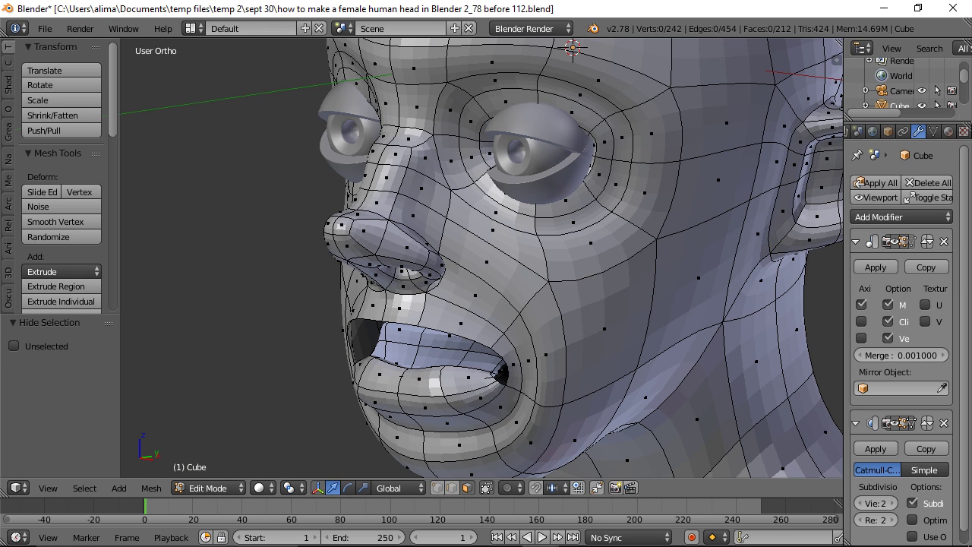
click(686, 108)
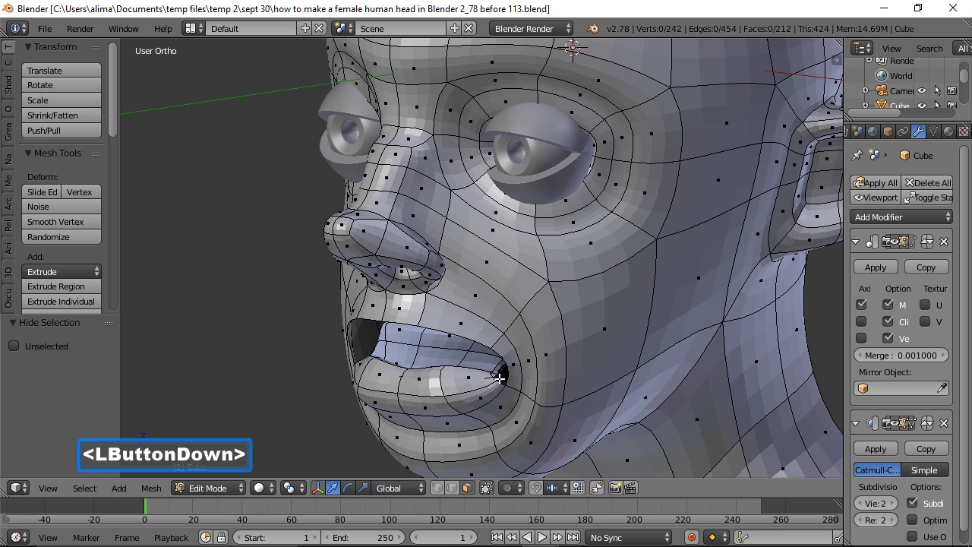
- Return the head to Sculpt Mode and reshape the lower lip and chin with the Snake Hook brush
click(219, 487)
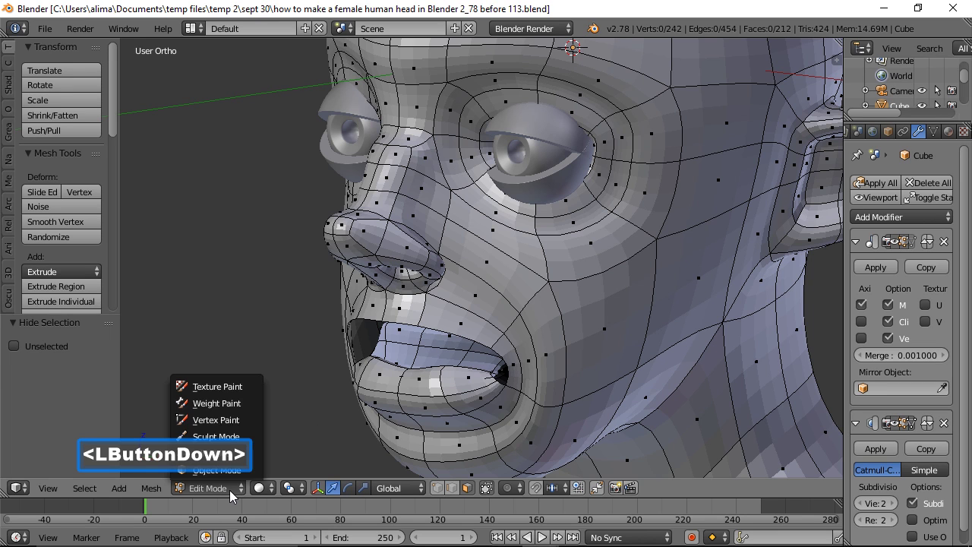
click(247, 437)
drag(431, 365, 467, 372)
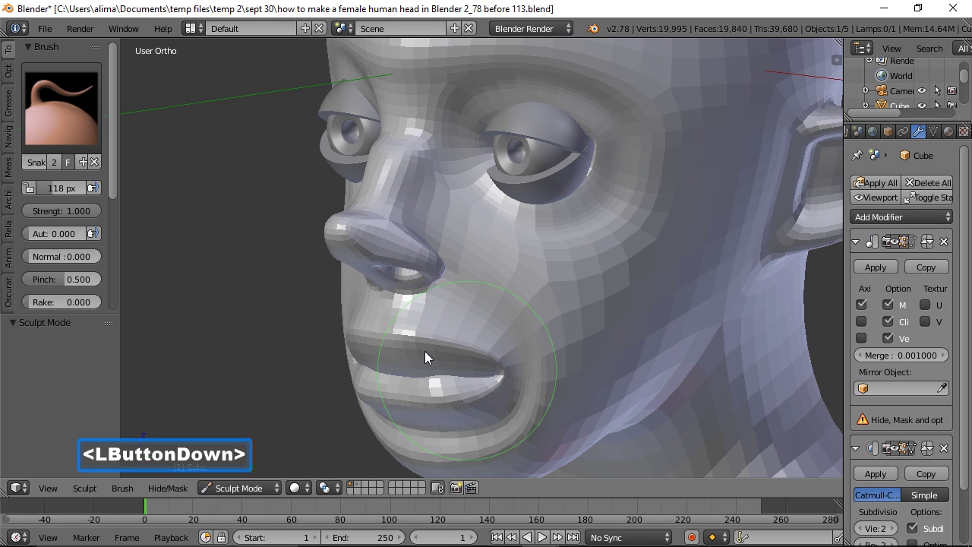
drag(415, 360, 458, 387)
mouse_move(563, 326)
middle_down()
mouse_move(509, 297)
mouse_move(487, 301)
middle_up()
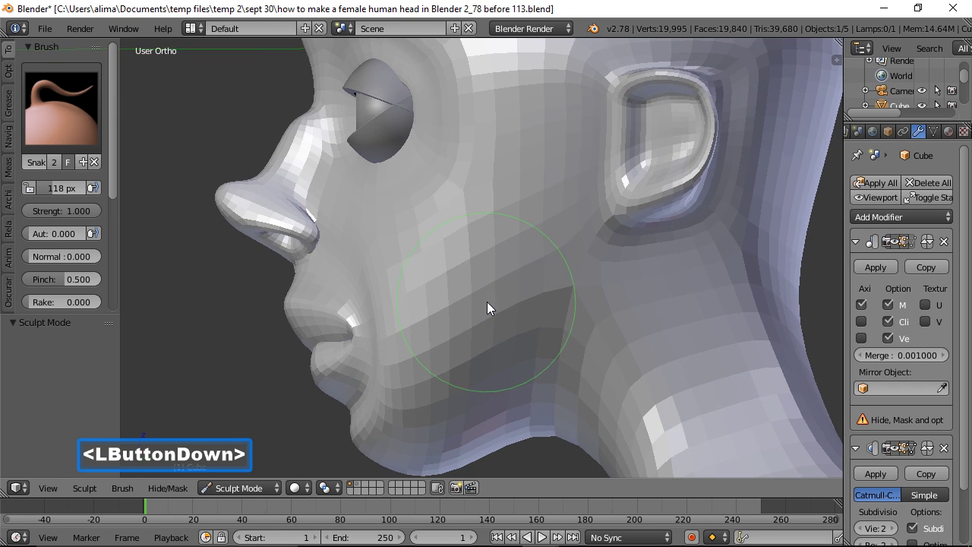
mouse_move(316, 379)
mouse_down()
mouse_move(330, 381)
mouse_move(309, 334)
mouse_move(338, 372)
mouse_move(360, 445)
mouse_move(427, 468)
mouse_move(426, 432)
mouse_move(364, 445)
mouse_up()
drag(338, 379, 331, 381)
- Reshape the protruding nose tip in profile with the Snake Hook brush and check the face from the front
mouse_move(331, 381)
middle_down()
mouse_move(430, 402)
mouse_move(483, 391)
mouse_move(472, 393)
middle_up()
middle_drag(405, 409, 360, 397)
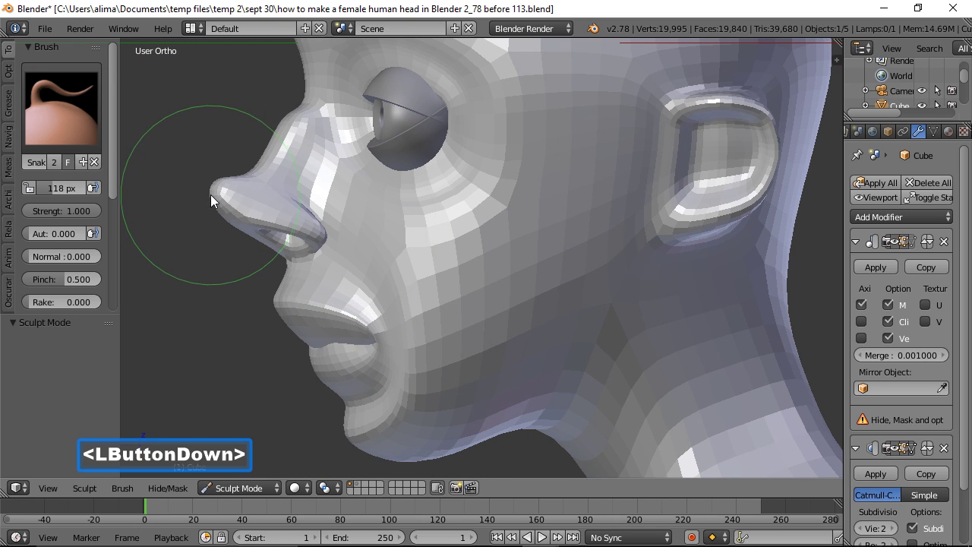
scroll(212, 194, up, 1)
mouse_move(174, 184)
mouse_down()
mouse_move(196, 184)
mouse_move(249, 99)
mouse_move(263, 102)
mouse_up()
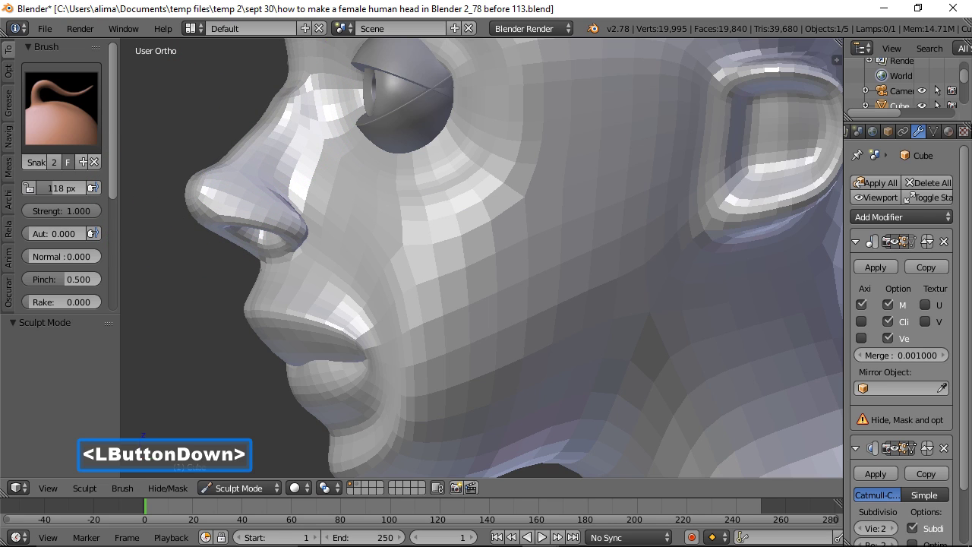
ctrl+middle_drag(592, 112, 594, 139)
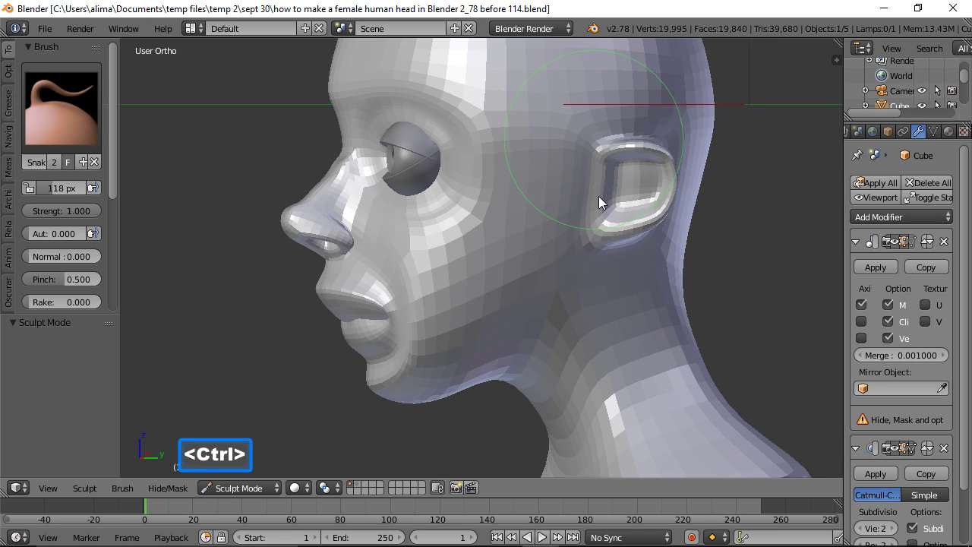
middle_drag(487, 252, 624, 247)
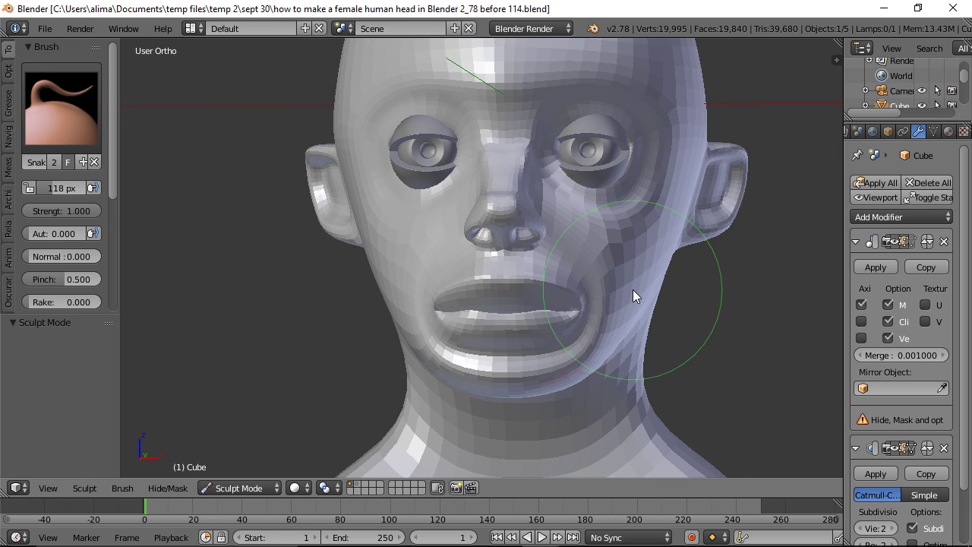
- Switch the head from Sculpt Mode to Edit Mode and reveal the hidden upper-lip faces
click(265, 490)
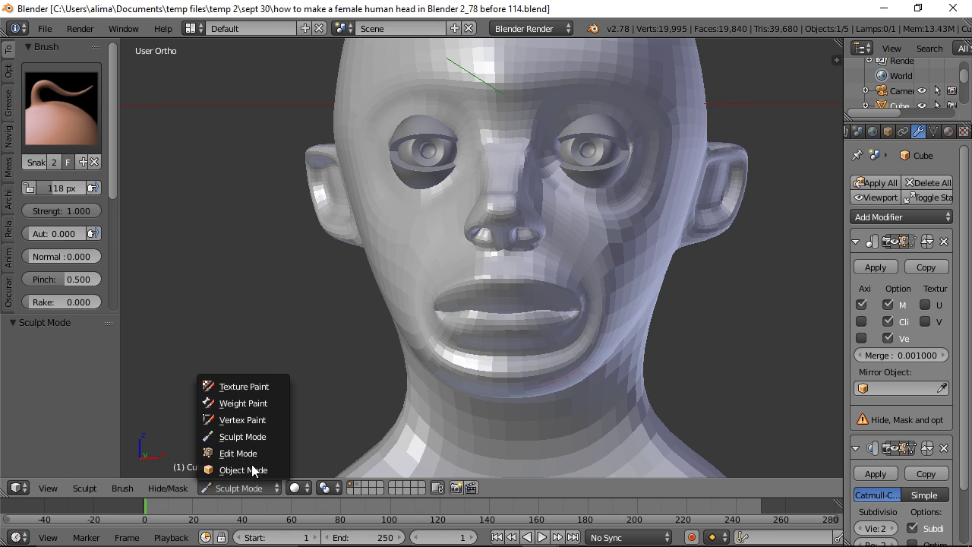
click(252, 451)
key(alt)
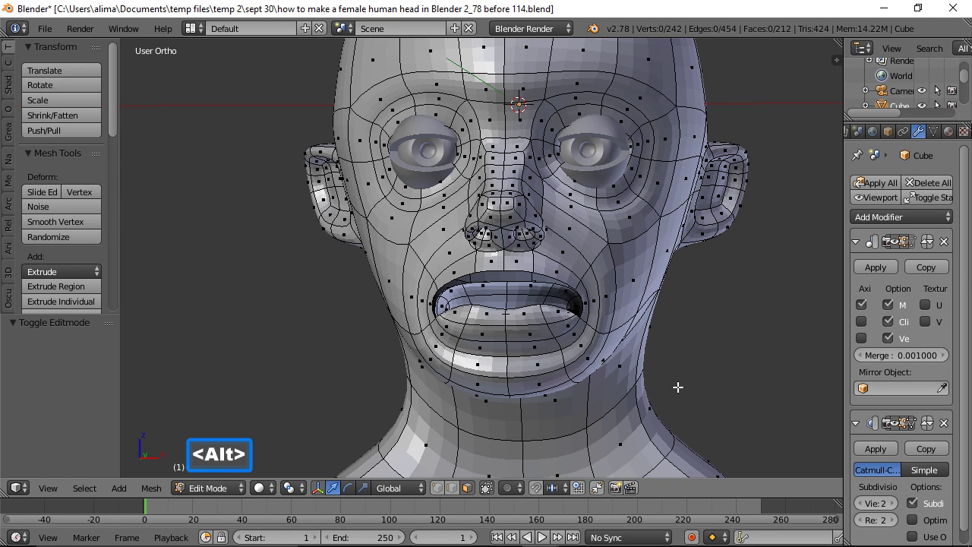
key(alt+h)
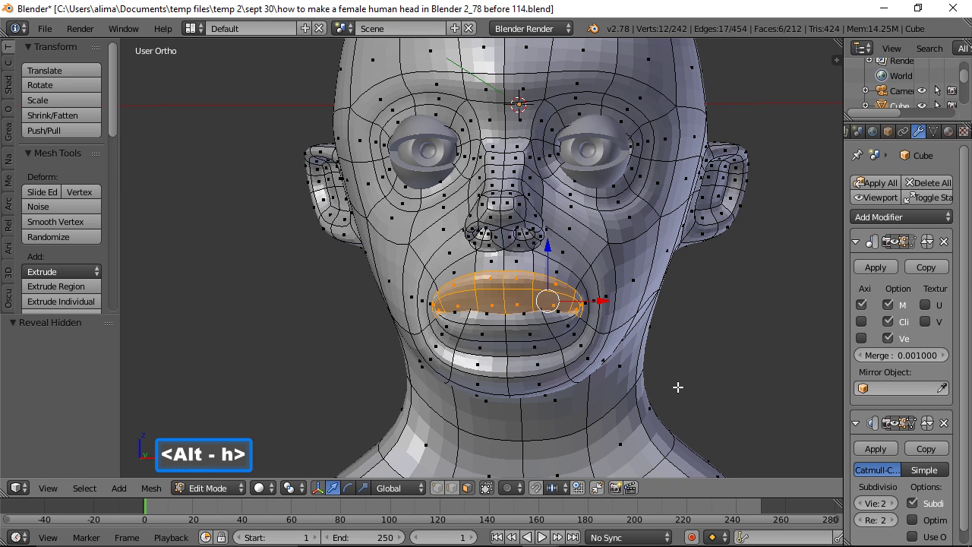
- Select the upper-lip edge beside the centre line and move it down about 0.113 with proportional editing at size 0.24
scroll(677, 387, up, 1)
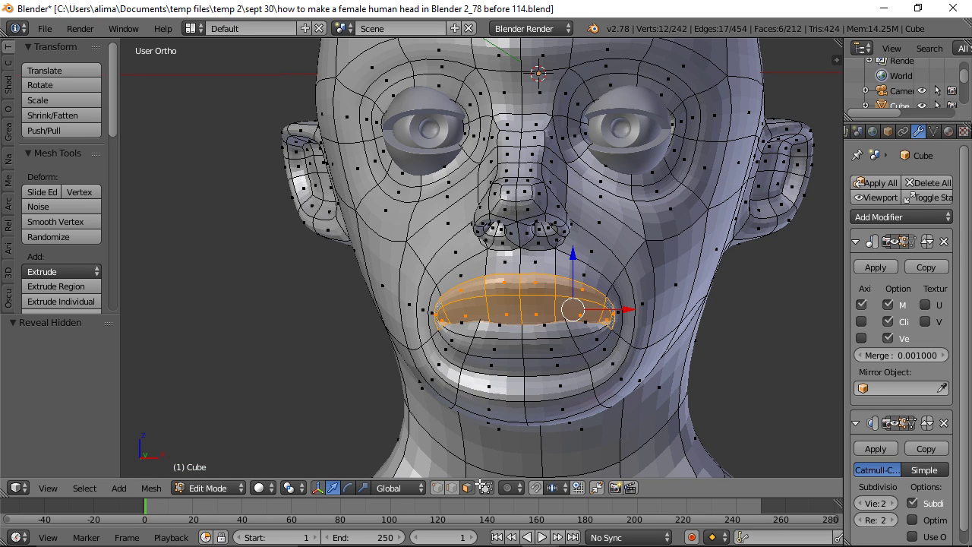
click(453, 488)
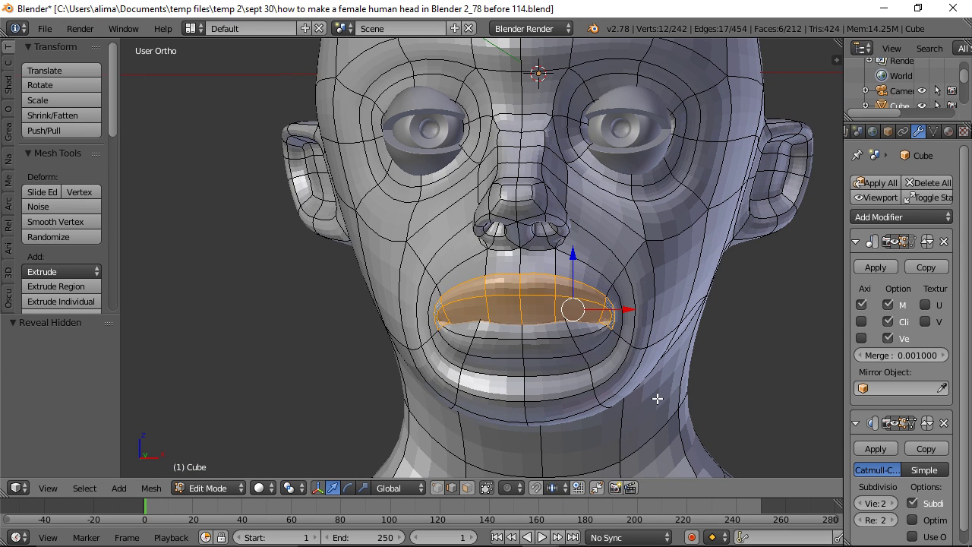
key(a)
right_click(523, 282)
middle_drag(592, 311, 530, 318)
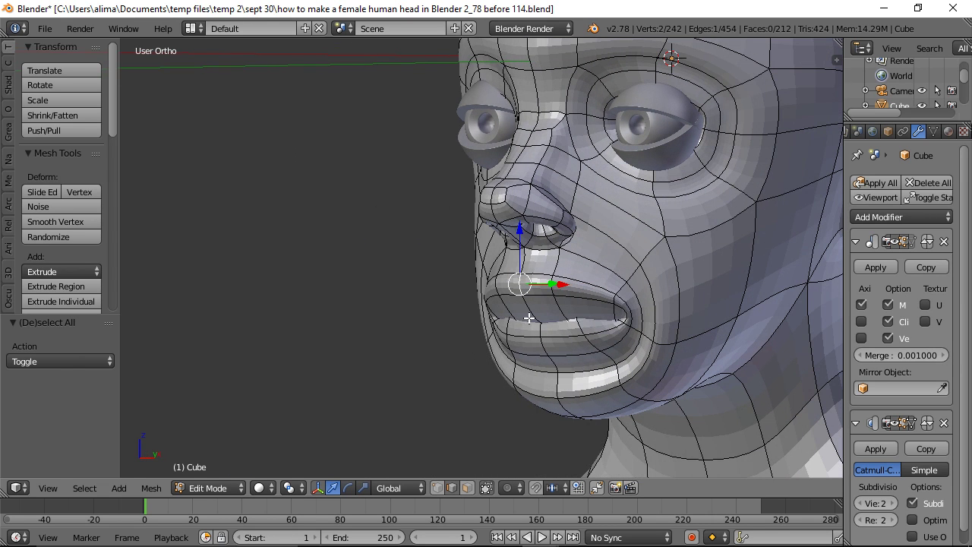
key(o)
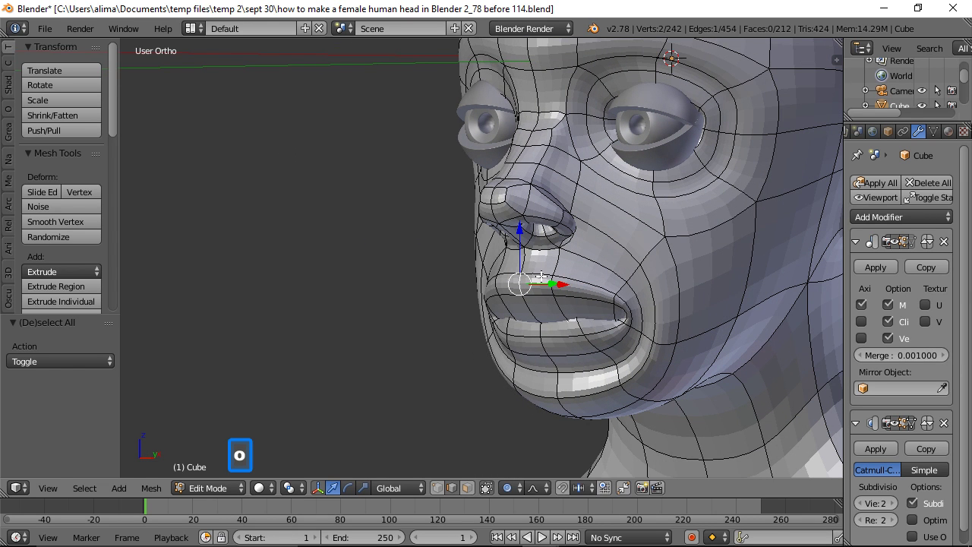
key(g)
scroll(540, 278, up, 11)
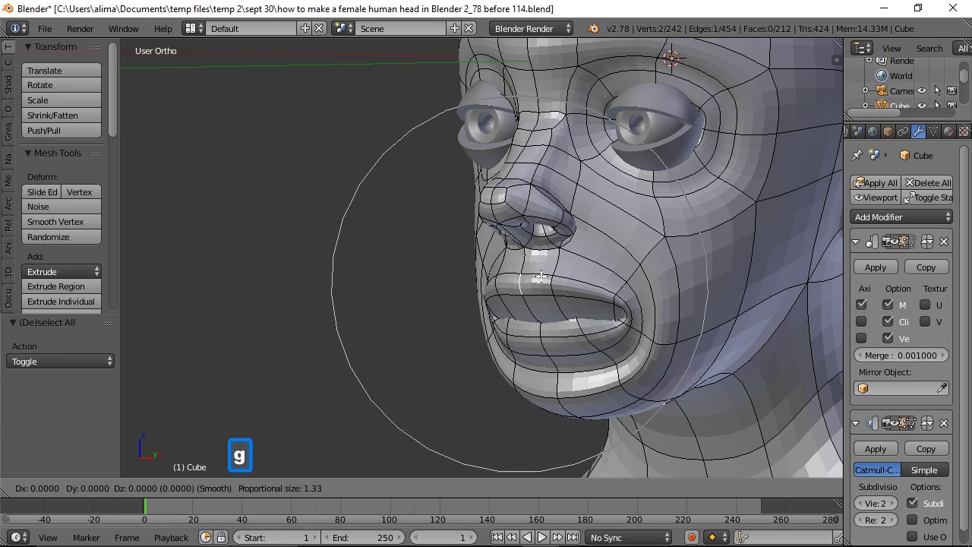
scroll(540, 278, up, 10)
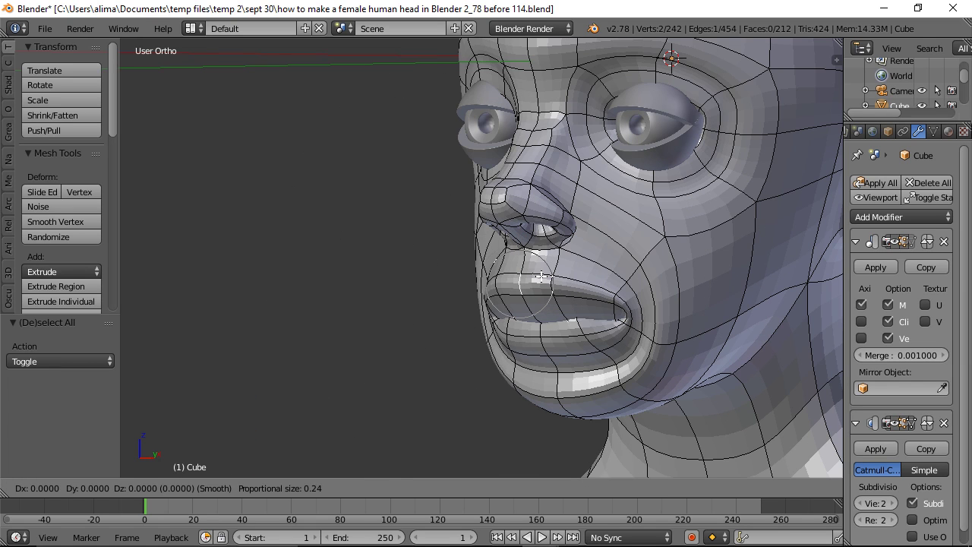
click(555, 291)
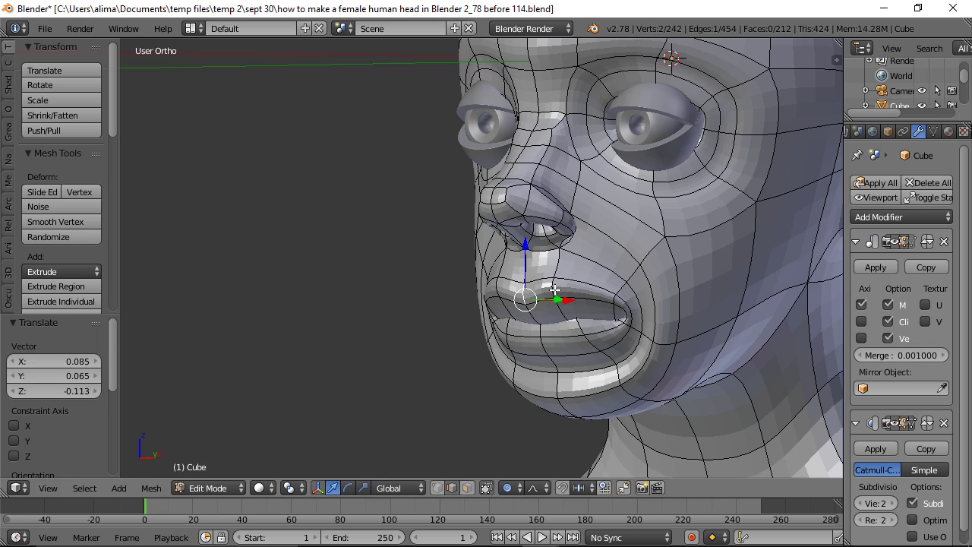
- Select two neighbouring edges on the upper lip's outline, lower them about 0.08 with proportional size 0.10, and turn proportional editing off
middle_drag(566, 307, 603, 299)
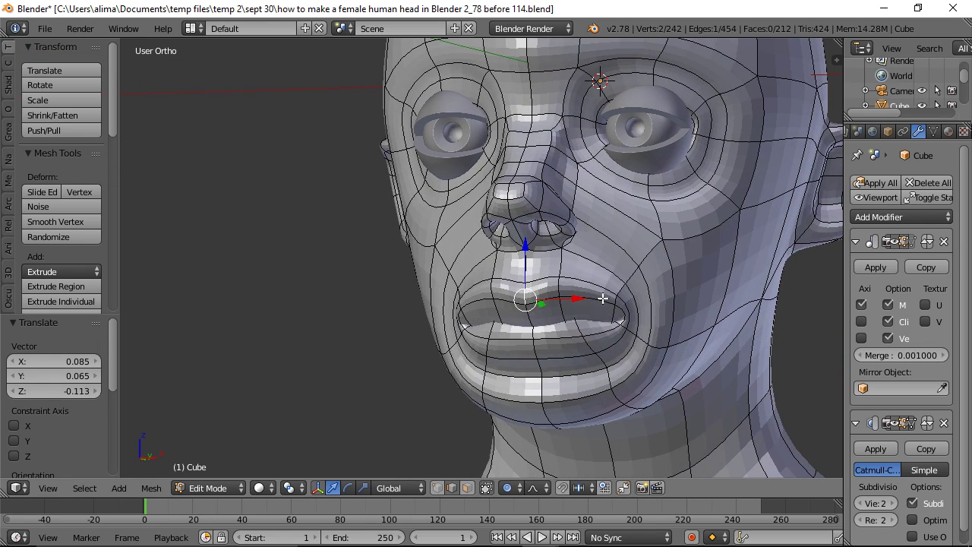
right_click(578, 279)
shift+right_click(542, 279)
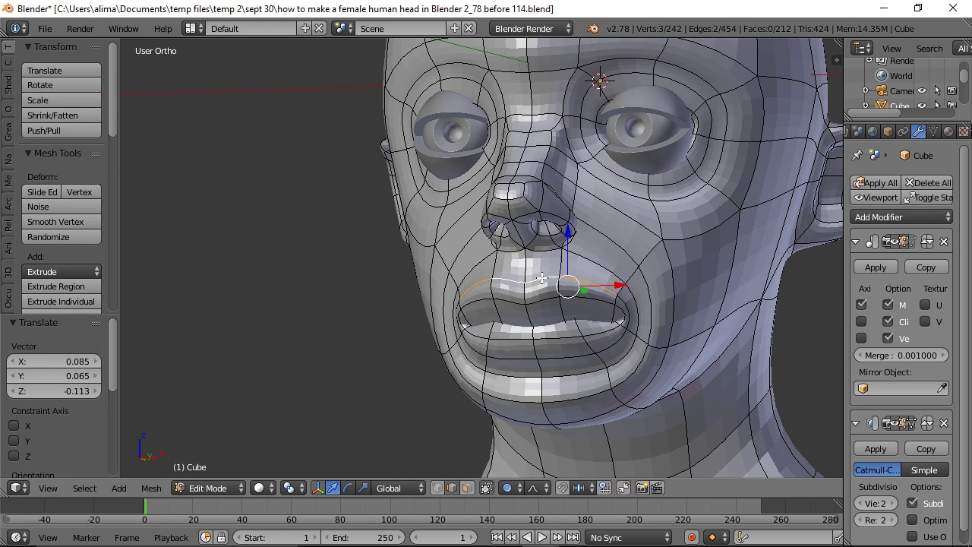
key(g)
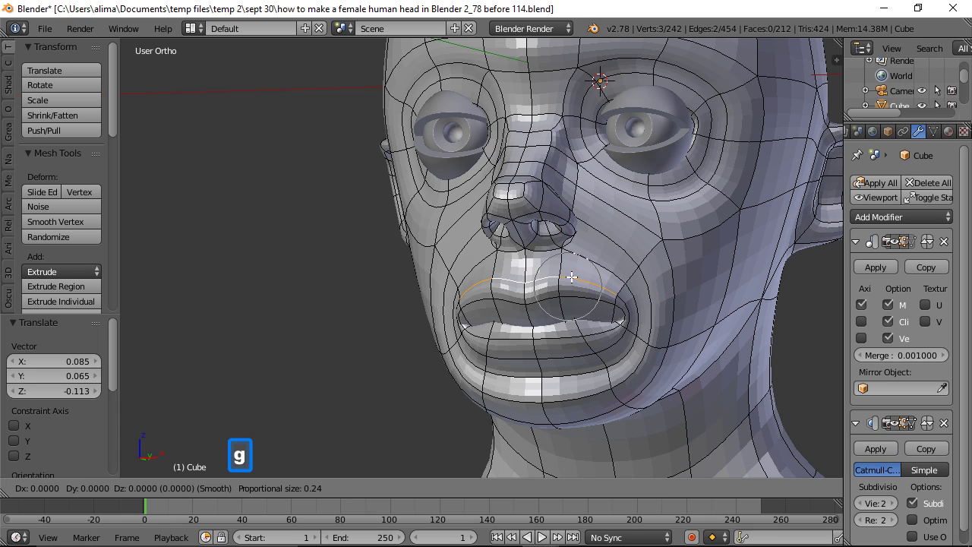
scroll(572, 279, up, 4)
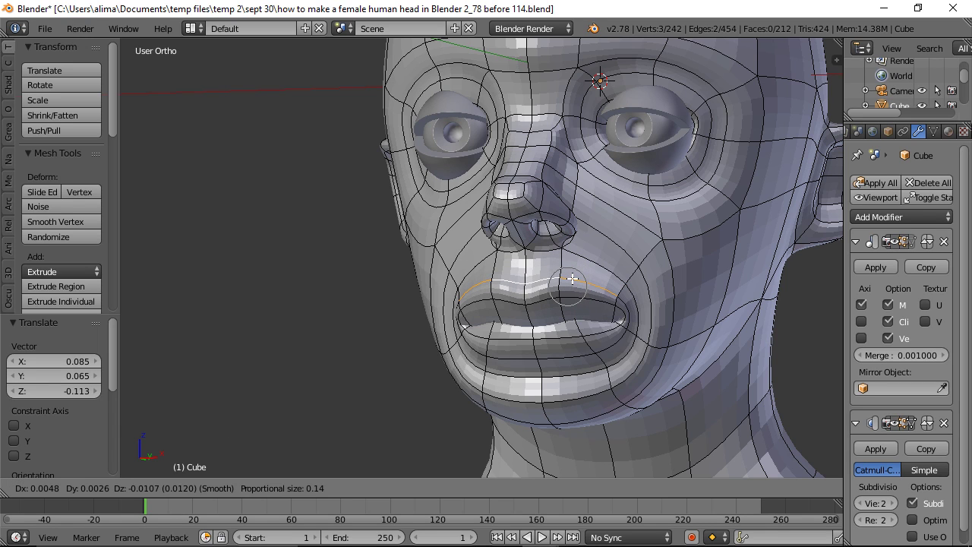
click(571, 278)
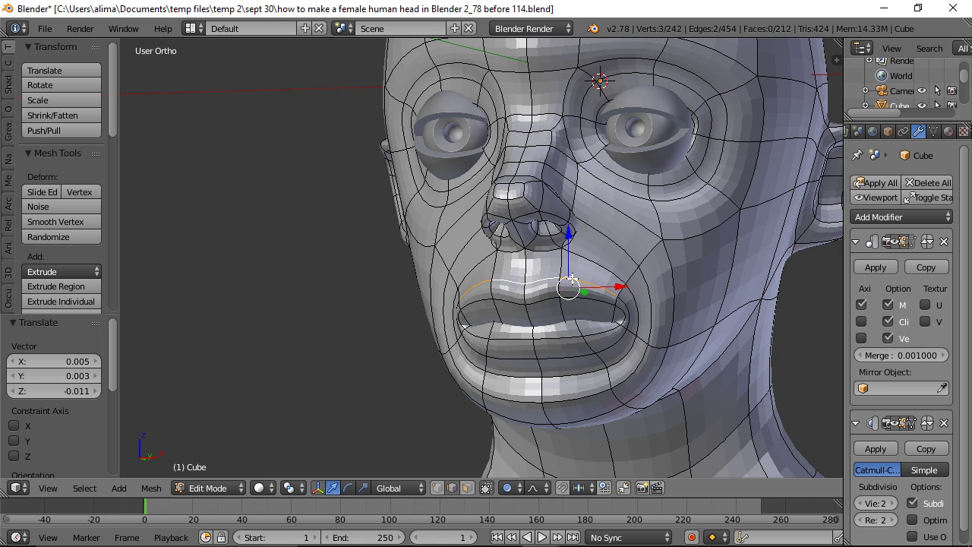
key(g)
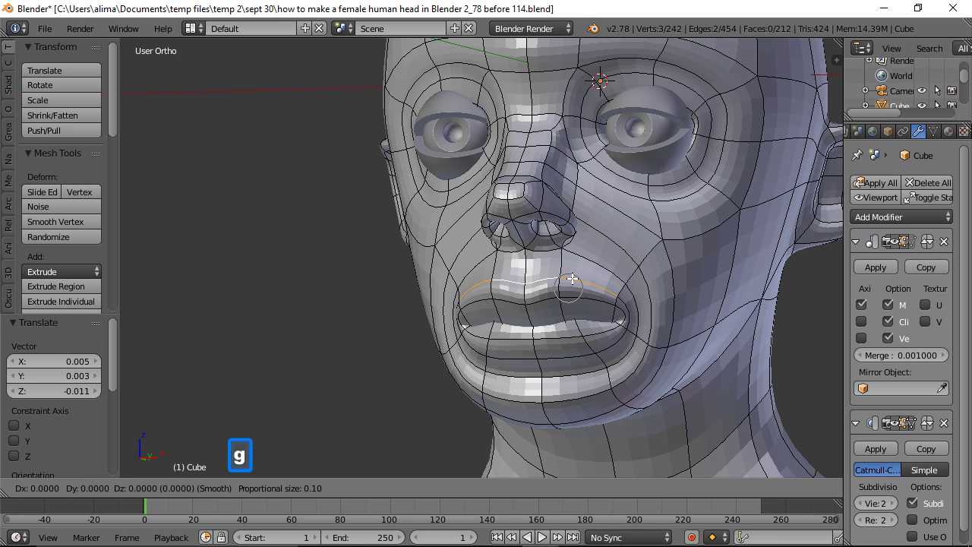
click(575, 290)
middle_drag(566, 300, 576, 317)
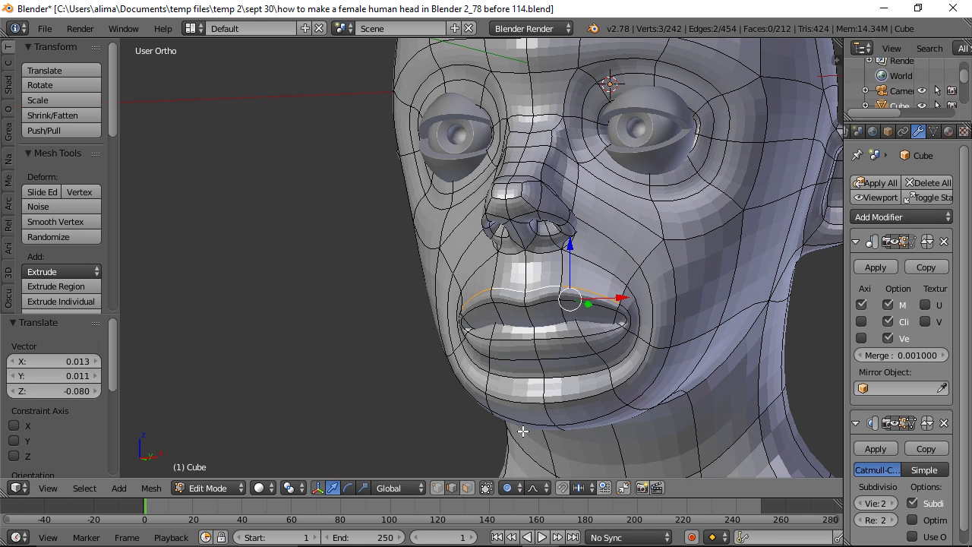
key(o)
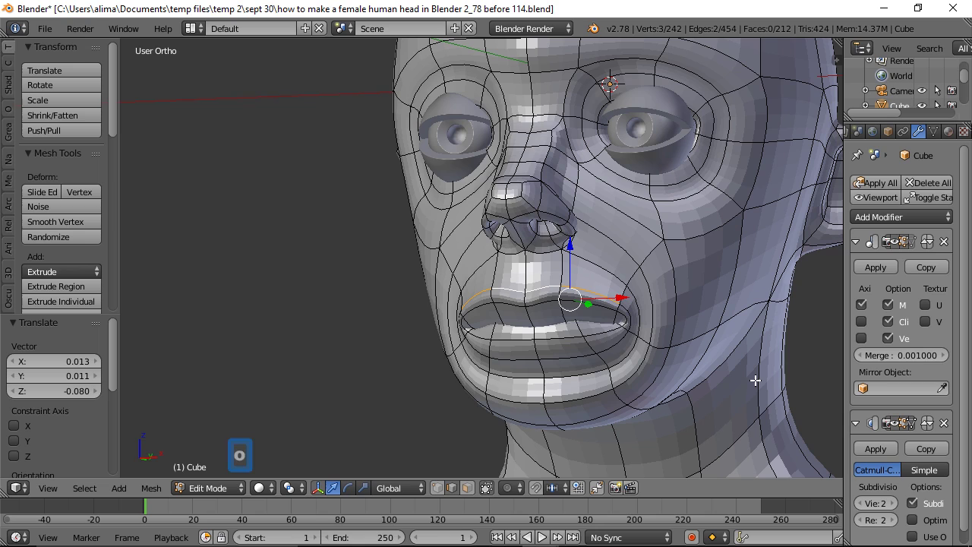
- Replace the edge selection with all upper- and lower-lip faces out to the mouth corner, using face selection and circle select
key(a)
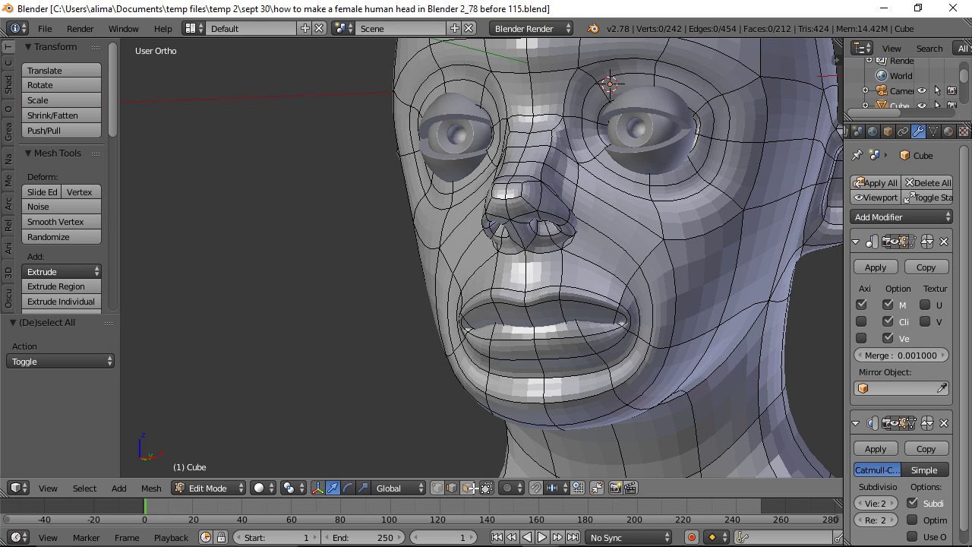
click(469, 488)
key(c)
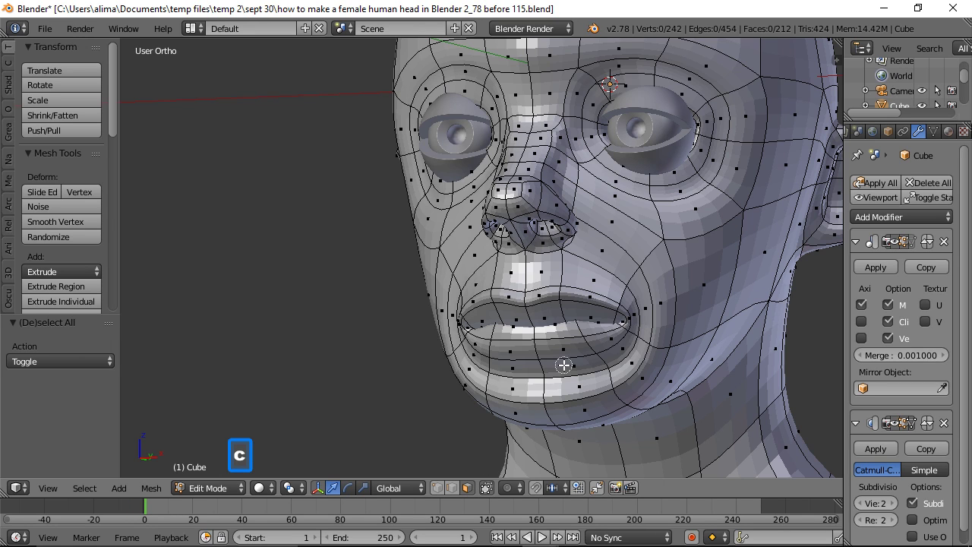
mouse_move(575, 341)
mouse_down()
mouse_move(597, 321)
mouse_move(543, 303)
mouse_move(580, 340)
mouse_up()
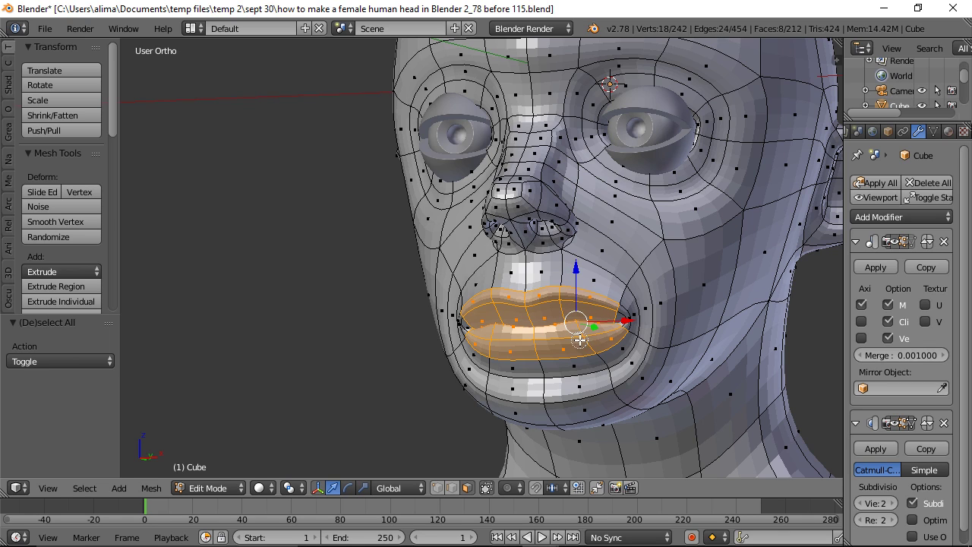
click(616, 320)
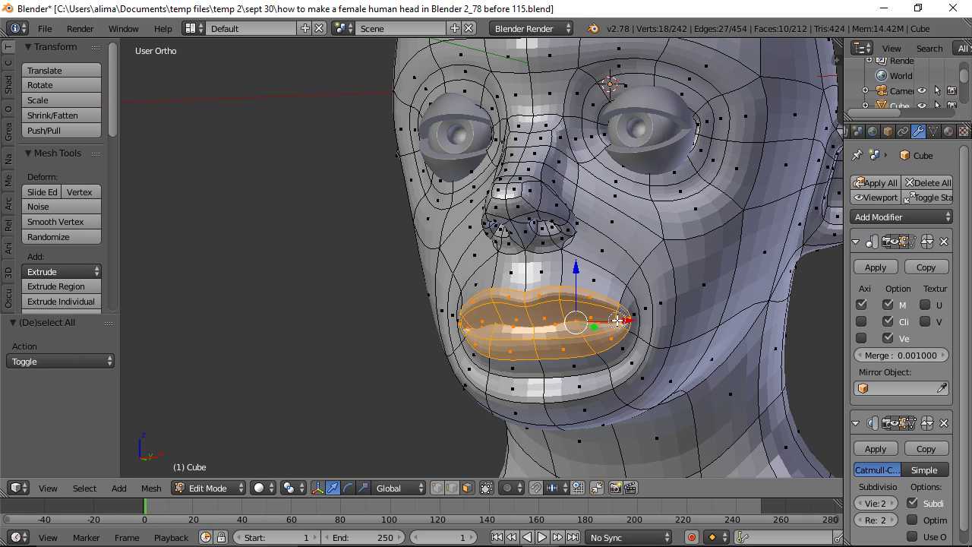
middle_drag(562, 323, 602, 324)
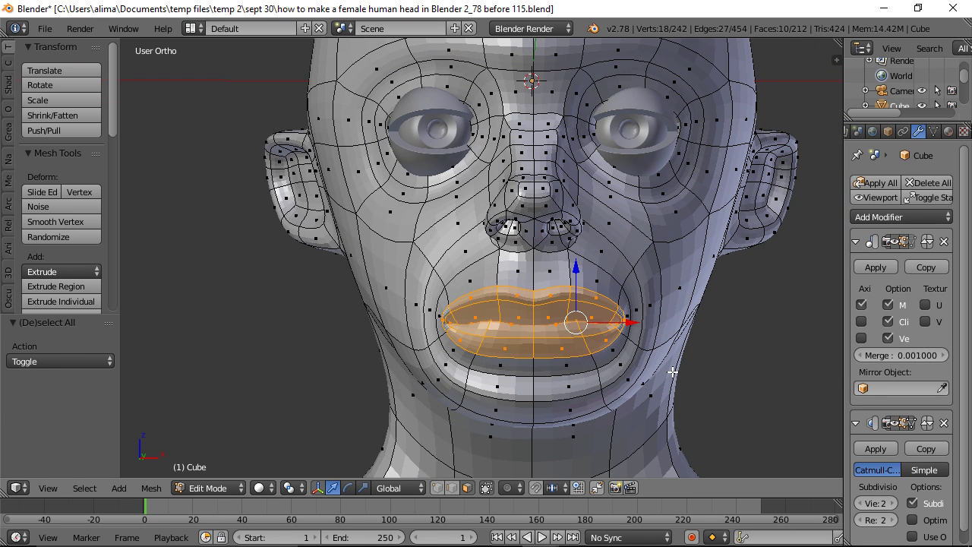
- Raise the selected lips about 0.091 and narrow them slightly with proportional editing at size 0.35
key(o)
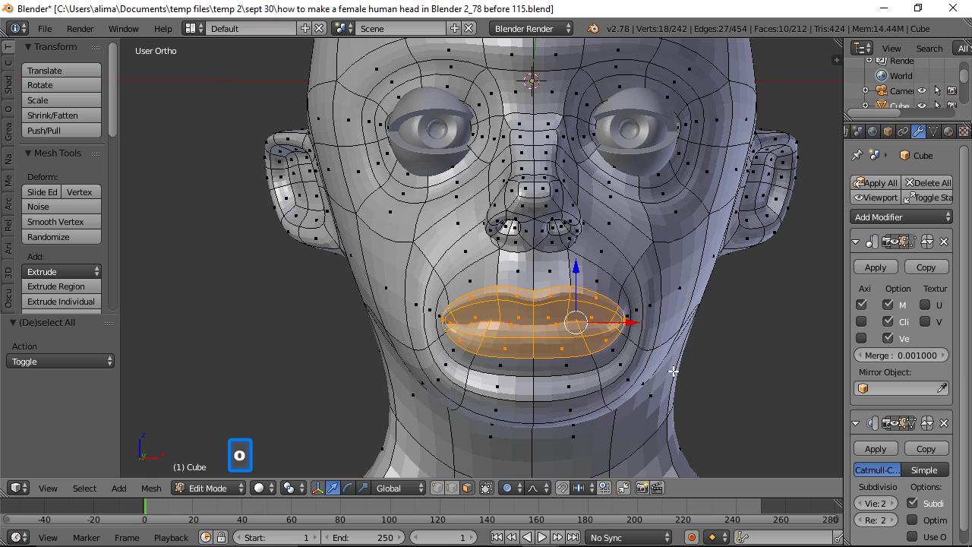
key(g)
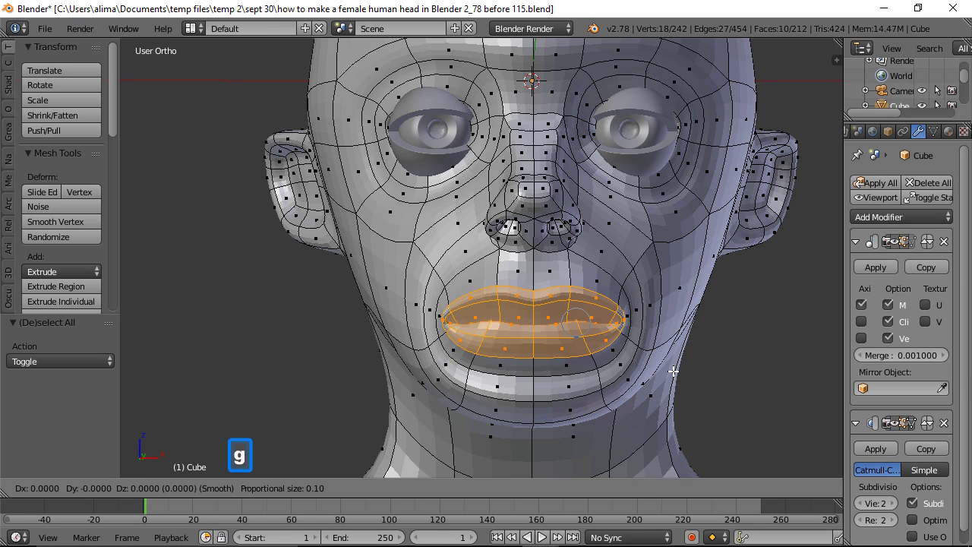
scroll(674, 371, down, 9)
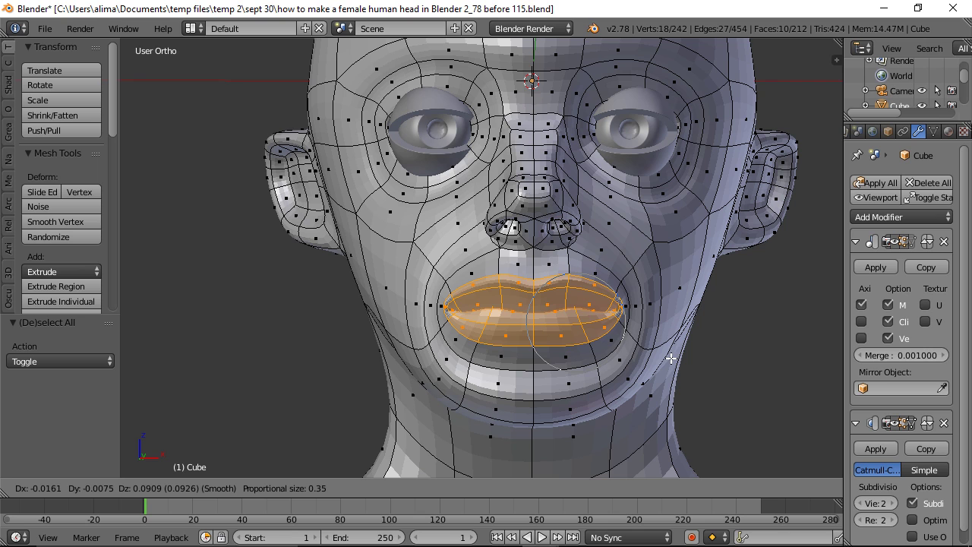
click(665, 358)
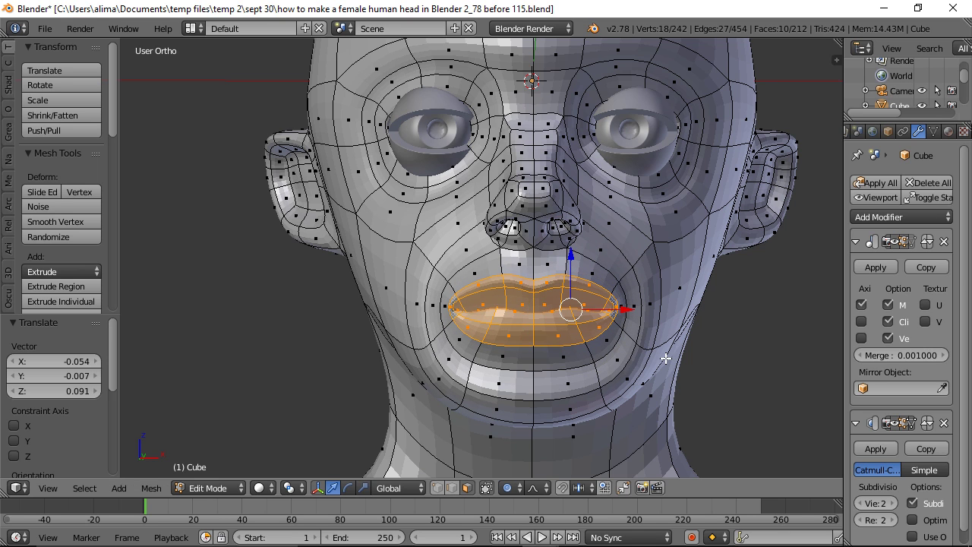
middle_drag(740, 315, 709, 330)
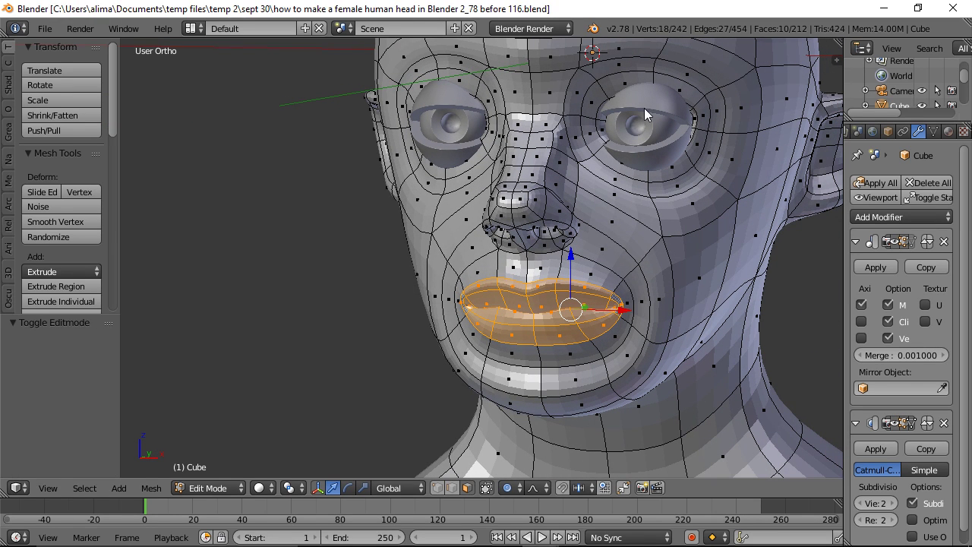
middle_drag(639, 203, 661, 205)
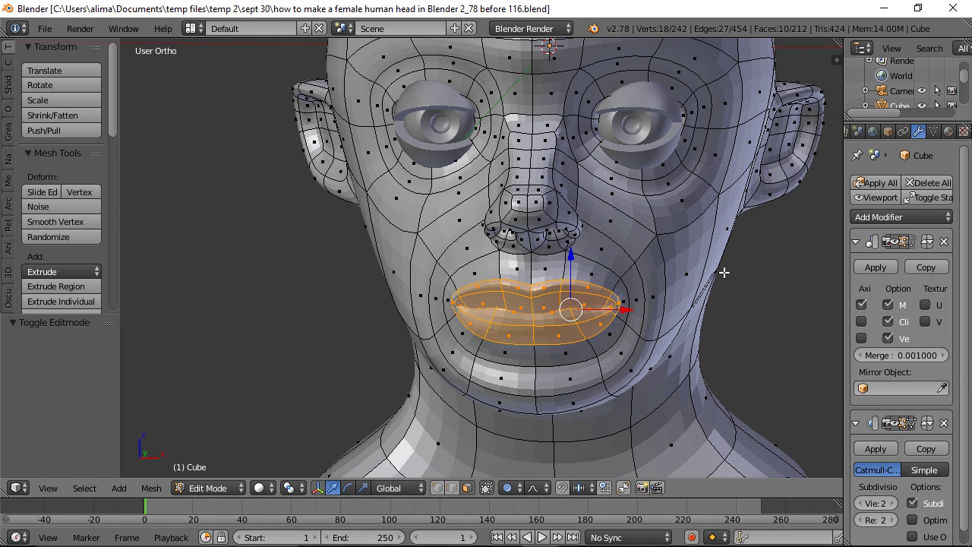
- Shrink the selected lip faces inward with Shrink/Fatten by about 0.075, keeping proportional editing enabled
key(alt)
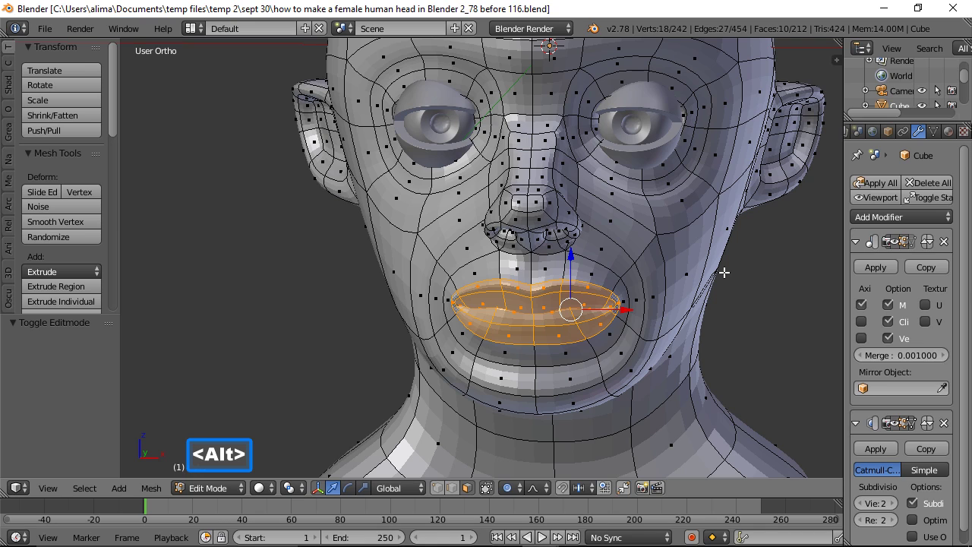
key(alt+s)
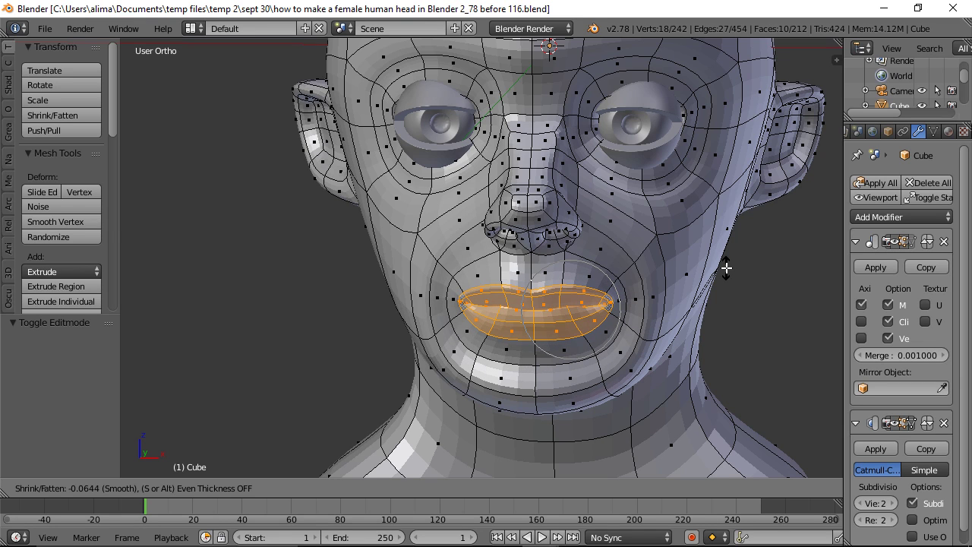
click(726, 267)
middle_drag(726, 267, 701, 249)
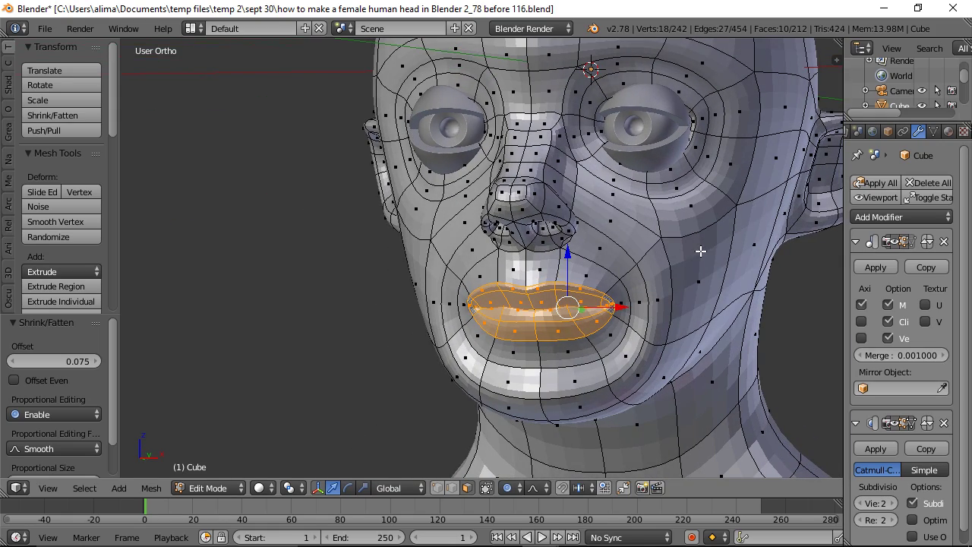
- Select the lower lip's central edge and lower it about 0.076 along Z with proportional size 0.14
right_click(553, 328)
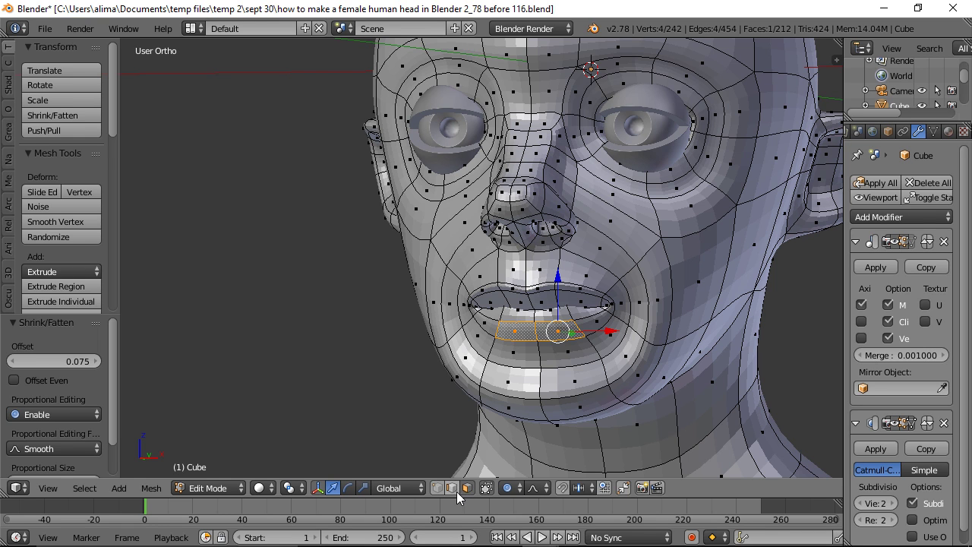
key(a)
right_click(553, 323)
middle_drag(553, 323, 603, 334)
key(g)
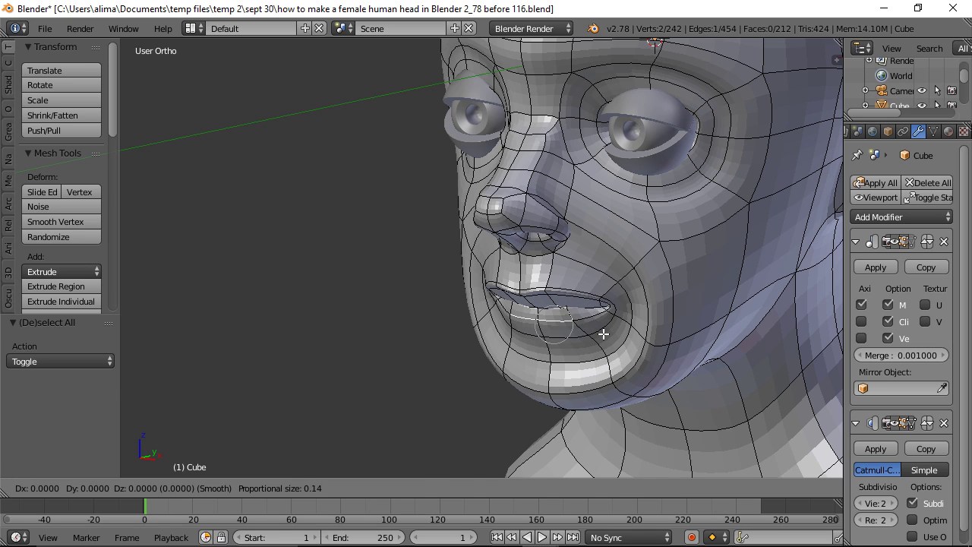
click(600, 332)
key(g)
key(z)
scroll(555, 289, up, 7)
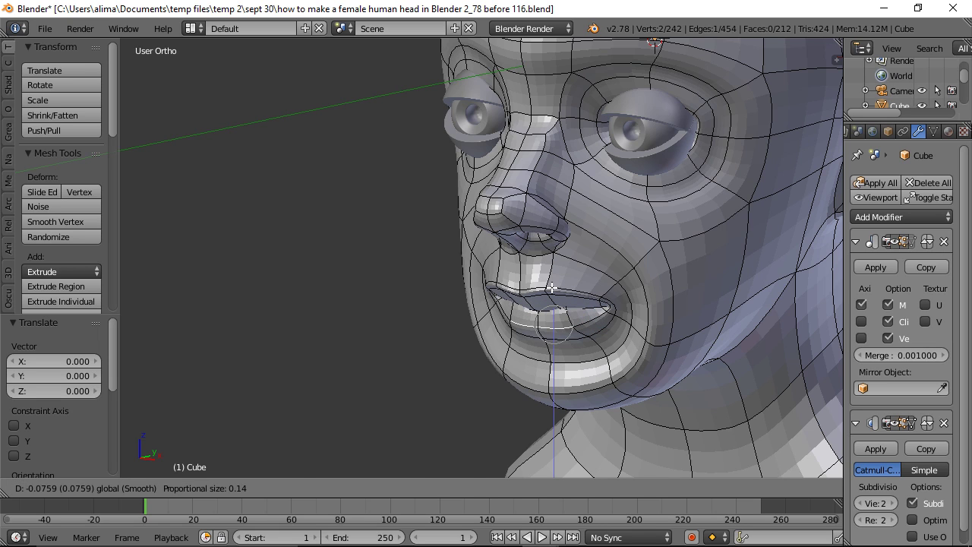
click(551, 288)
- Move the selected lower-lip edge slightly forward along Y, keeping proportional size 0.14
middle_drag(606, 326, 581, 325)
key(g)
key(y)
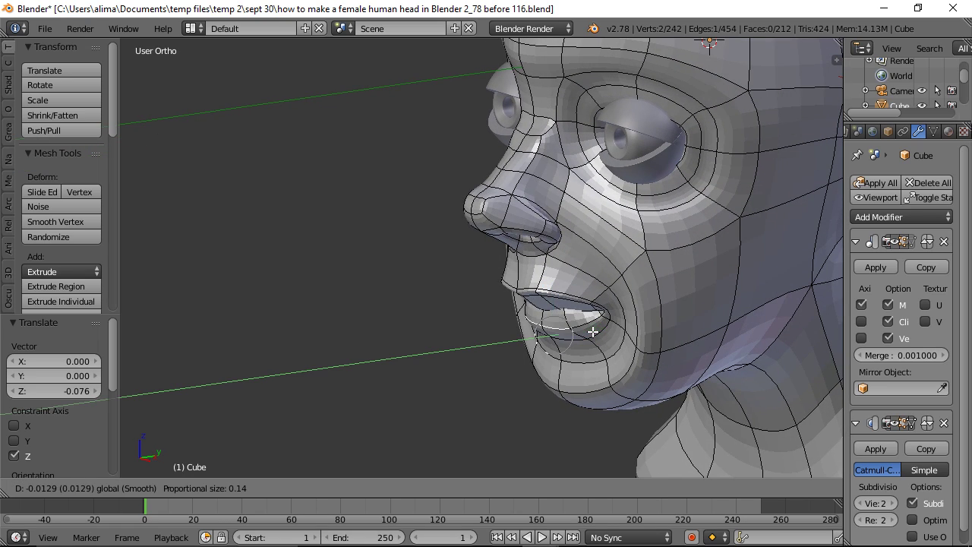
click(588, 332)
middle_drag(642, 316, 718, 292)
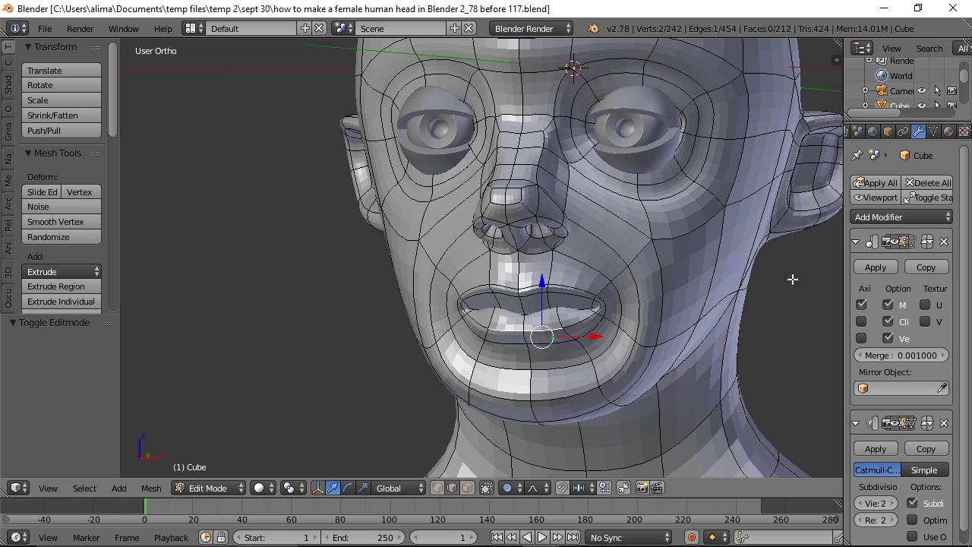
- Clear the edge selection, leave Edit Mode, and put the head into Sculpt Mode
key(a)
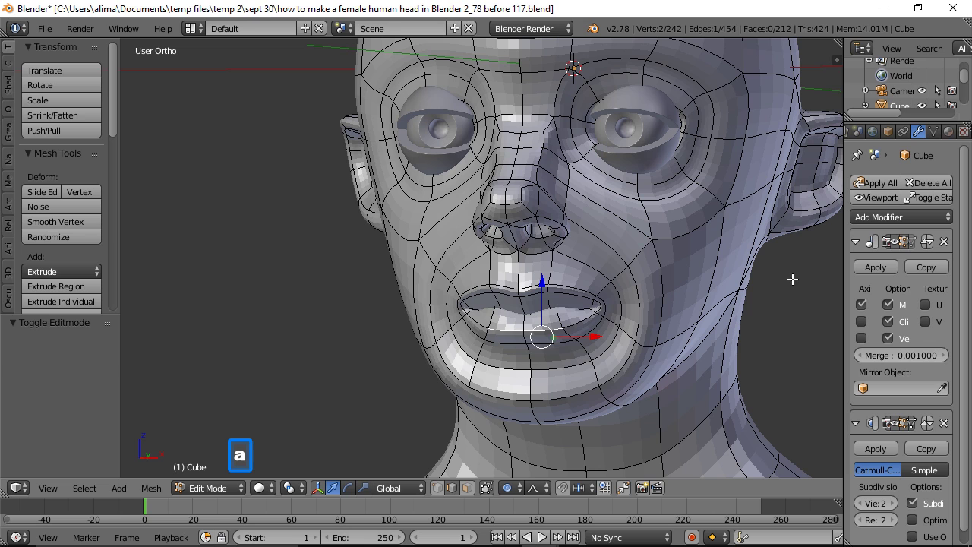
click(241, 487)
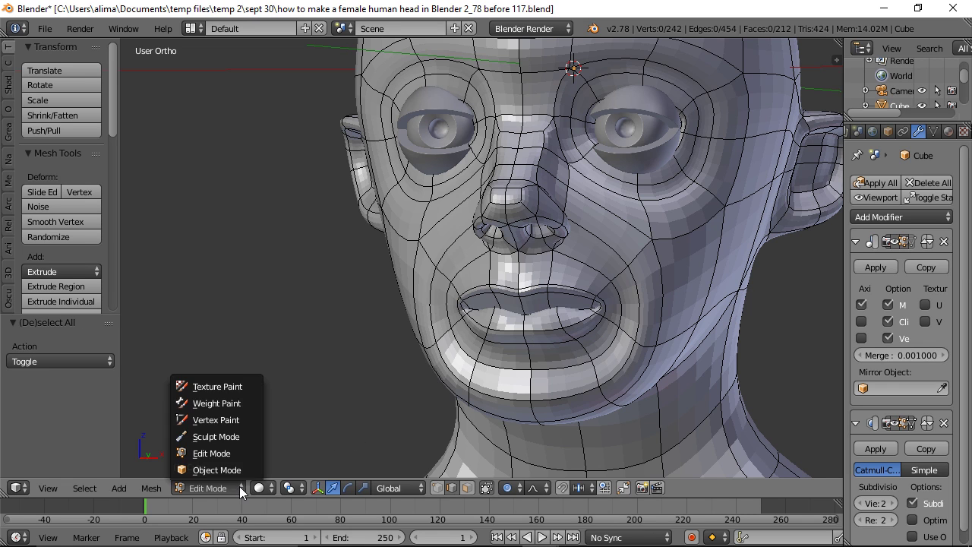
click(242, 468)
scroll(417, 357, down, 3)
mouse_move(420, 351)
middle_down()
mouse_move(455, 346)
mouse_move(425, 350)
middle_up()
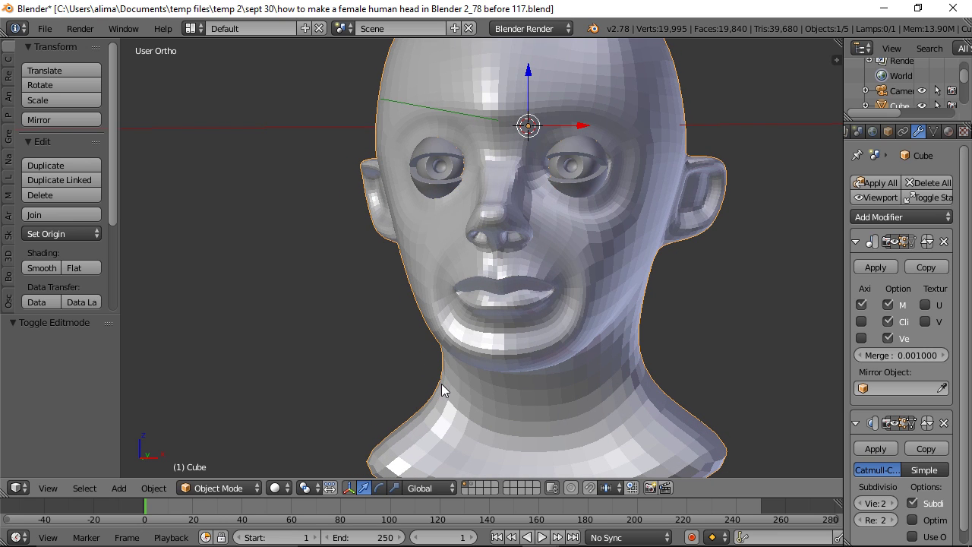
click(256, 496)
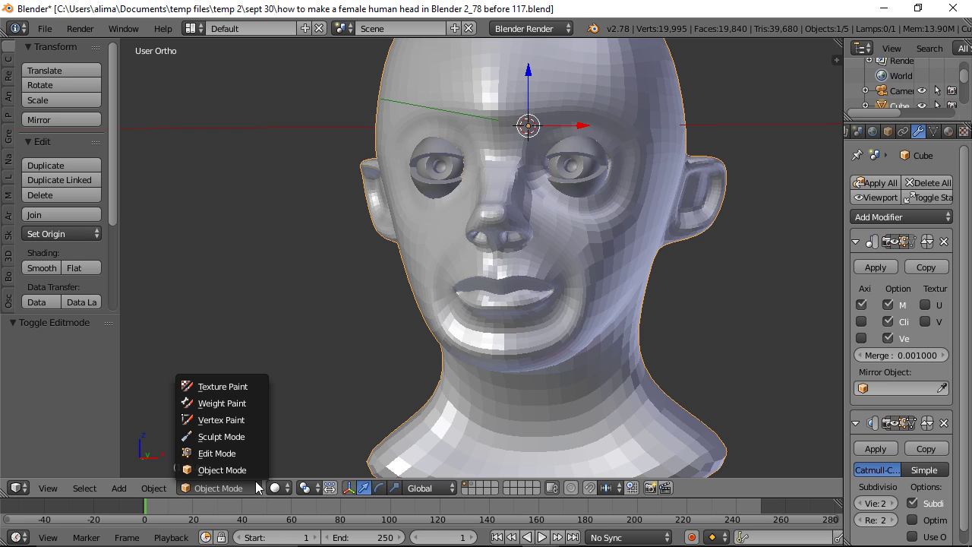
click(249, 439)
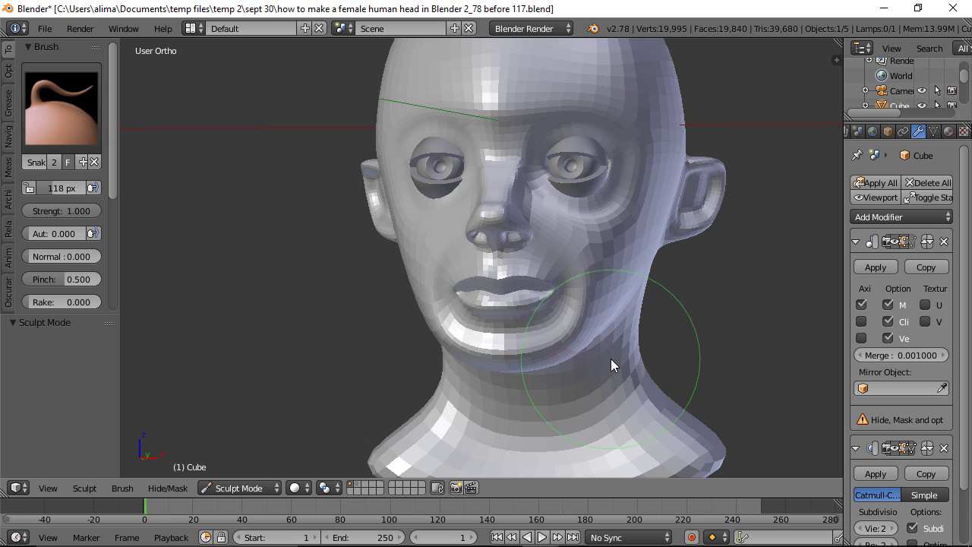
- Set the Snake Hook brush radius to 83 px and nudge the jawline beside the chin slightly upward
key(f)
click(576, 354)
middle_drag(568, 354, 582, 350)
mouse_move(582, 349)
mouse_down()
mouse_move(572, 349)
mouse_move(587, 338)
mouse_up()
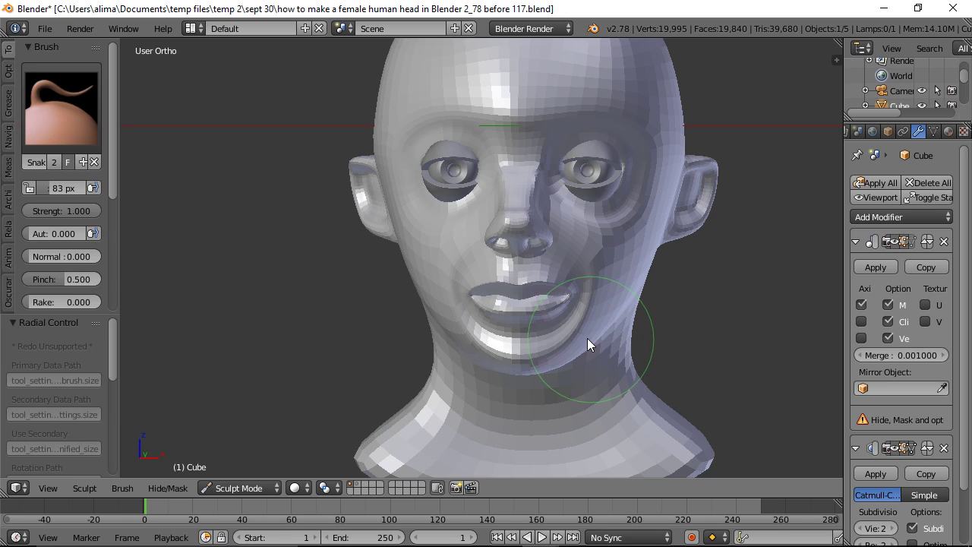
- Pull the side of the head inward and draw the ear's outer rim and lobe closer to the head with Snake Hook
mouse_move(686, 177)
mouse_down()
mouse_move(664, 179)
mouse_move(672, 148)
mouse_up()
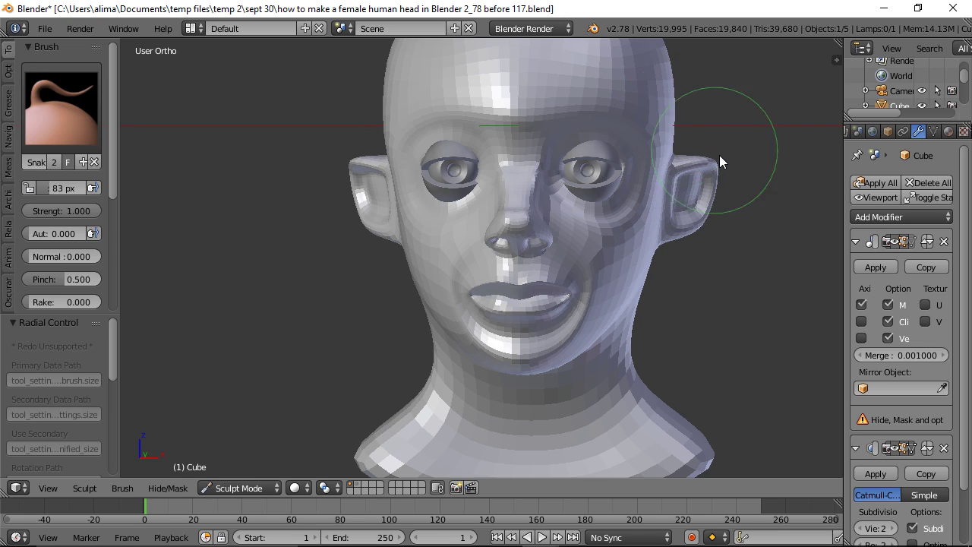
mouse_move(714, 167)
mouse_down()
mouse_move(699, 159)
mouse_move(703, 201)
mouse_up()
drag(698, 235, 679, 231)
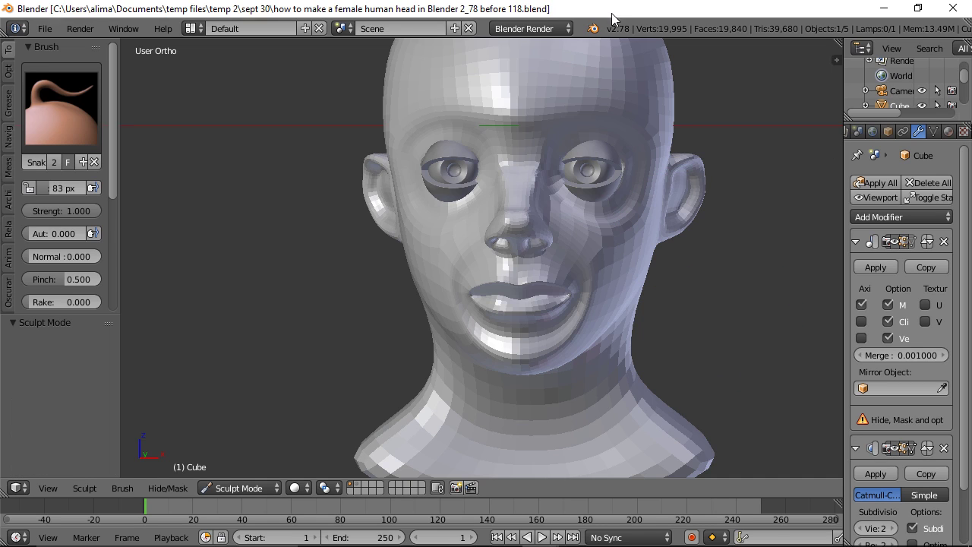
- Refine the nose bridge and temple with Snake Hook, pulling the temple slightly inward and the lower cheek outward
click(533, 162)
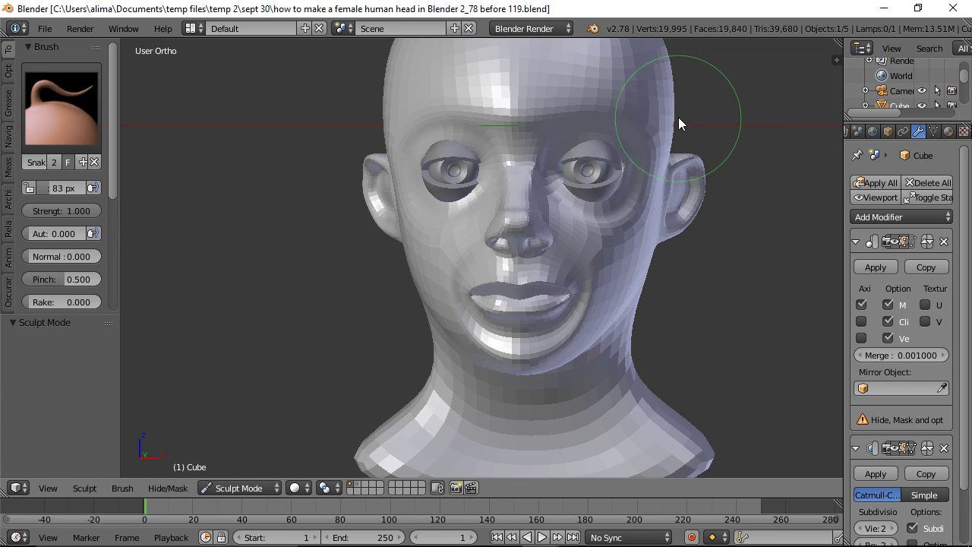
mouse_move(667, 122)
mouse_down()
mouse_move(679, 107)
mouse_move(649, 113)
mouse_up()
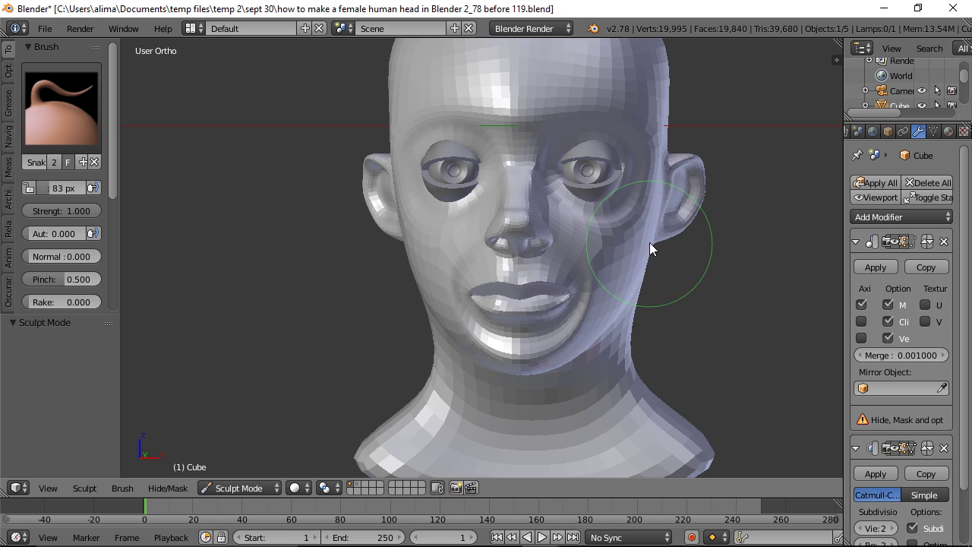
drag(631, 301, 650, 302)
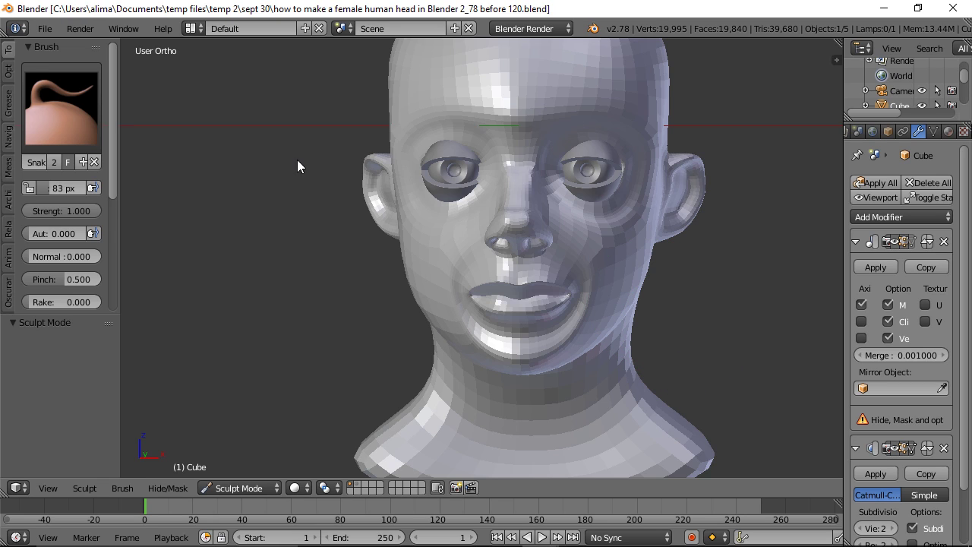
- Smooth the cheek folds beside the nose and mouth with the Smooth brush at strength 0.240 and radius 57 px
click(76, 113)
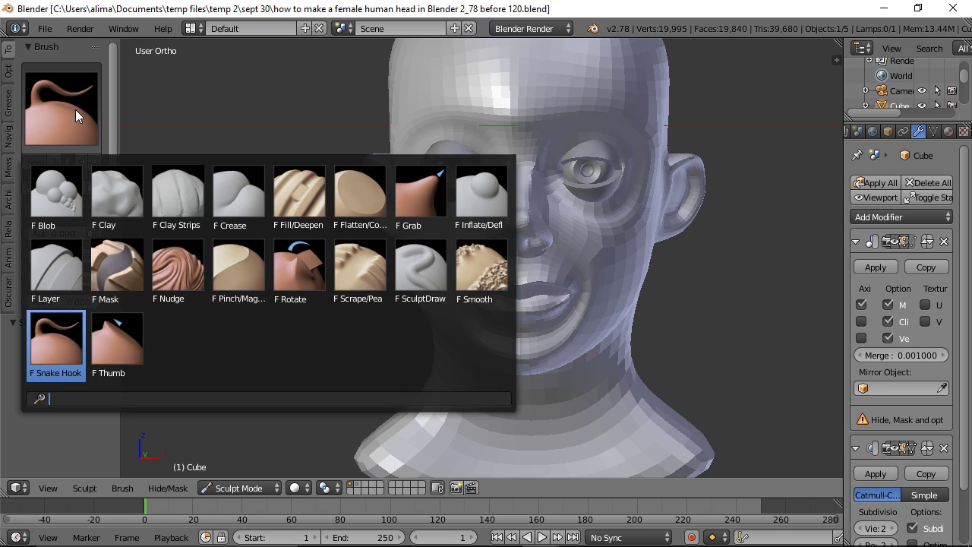
click(472, 272)
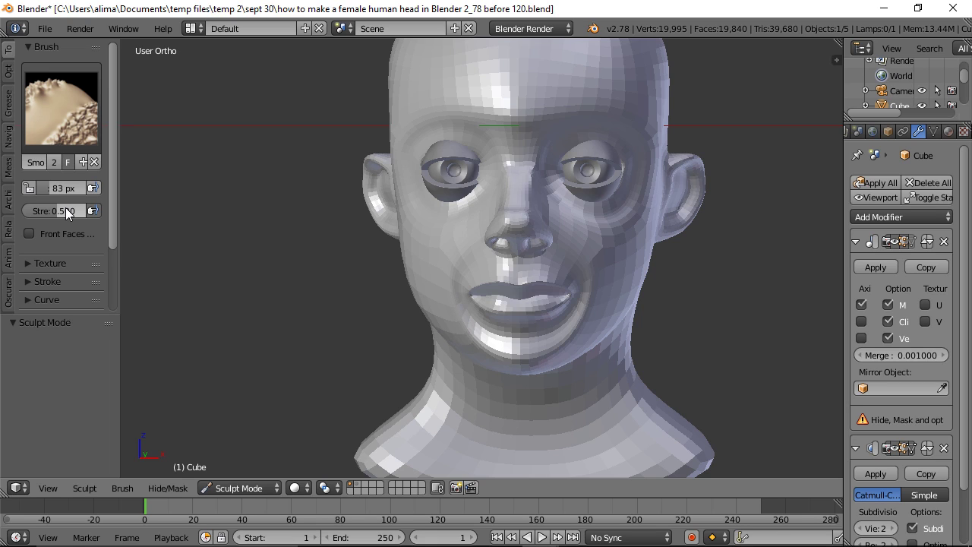
key(ctrl)
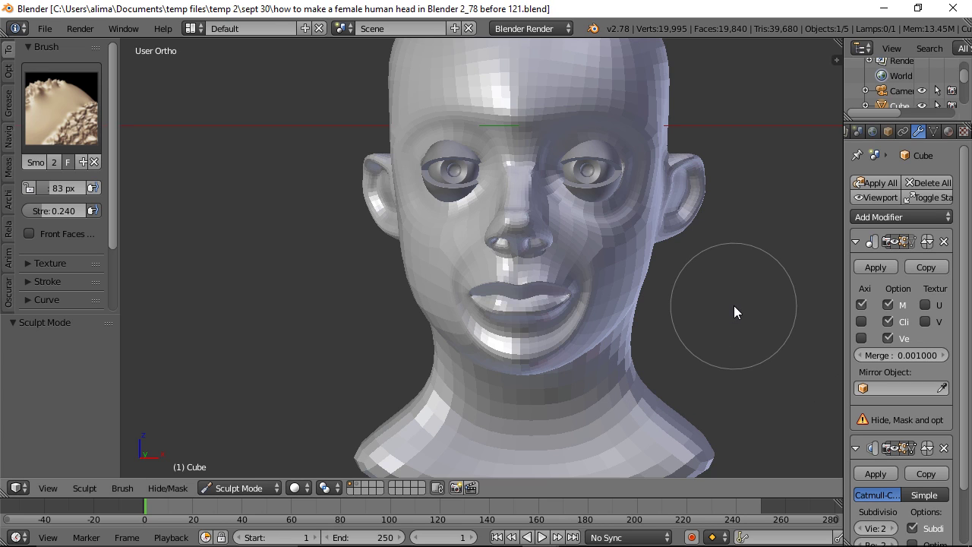
key(f)
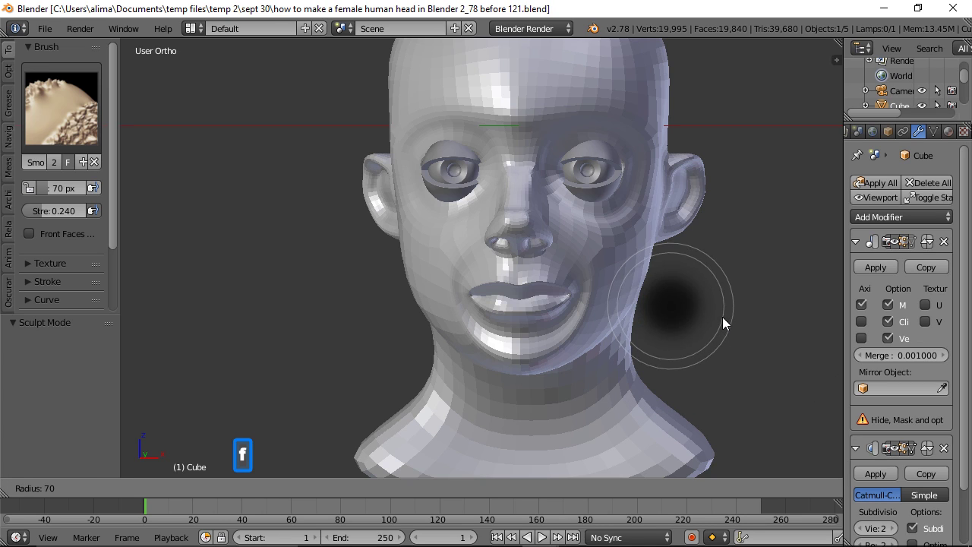
click(706, 324)
mouse_move(704, 326)
middle_down()
mouse_move(694, 331)
mouse_move(670, 305)
middle_up()
mouse_move(571, 275)
mouse_down()
mouse_move(553, 278)
mouse_move(558, 239)
mouse_move(529, 211)
mouse_move(555, 251)
mouse_move(535, 296)
mouse_move(580, 265)
mouse_up()
middle_drag(579, 265, 618, 288)
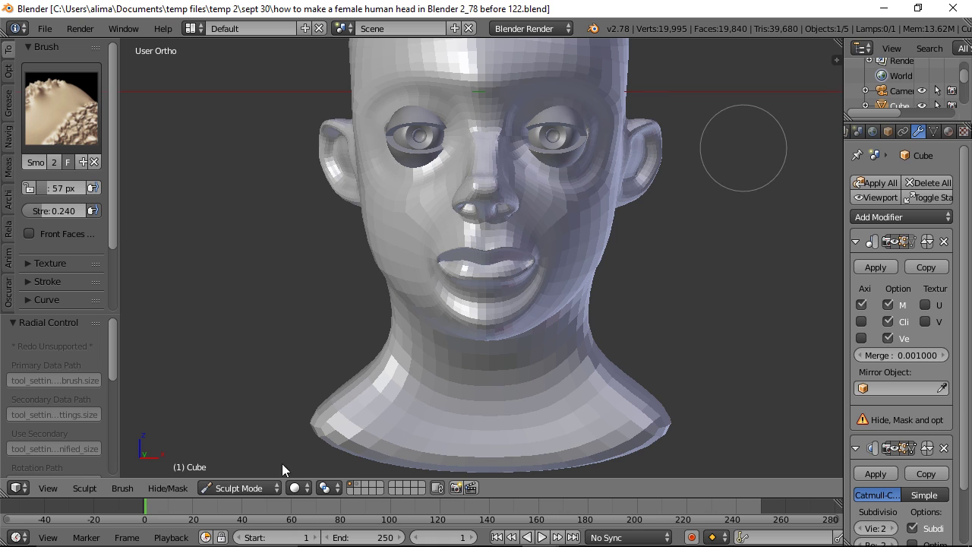
- Return to Object Mode and delete the mirrored eye object from the head's right socket
click(270, 489)
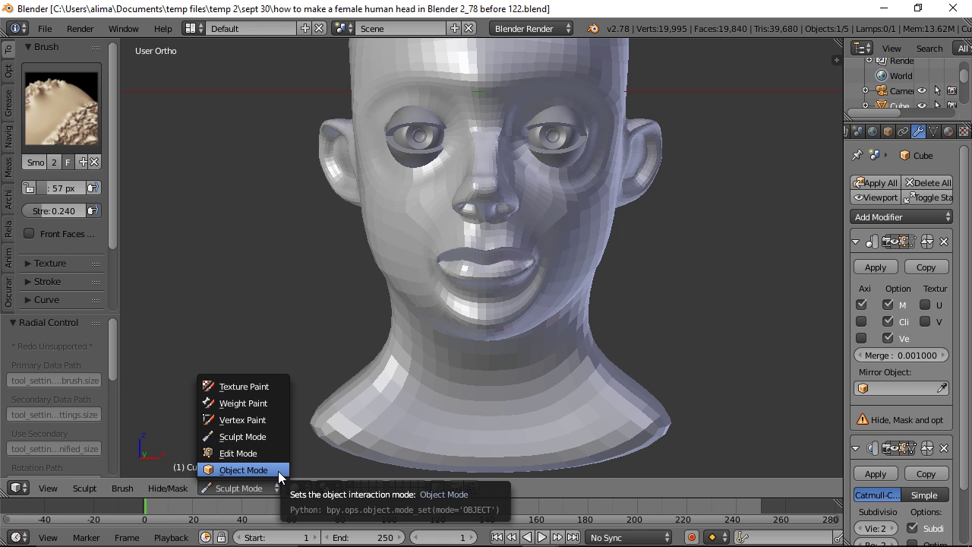
click(278, 471)
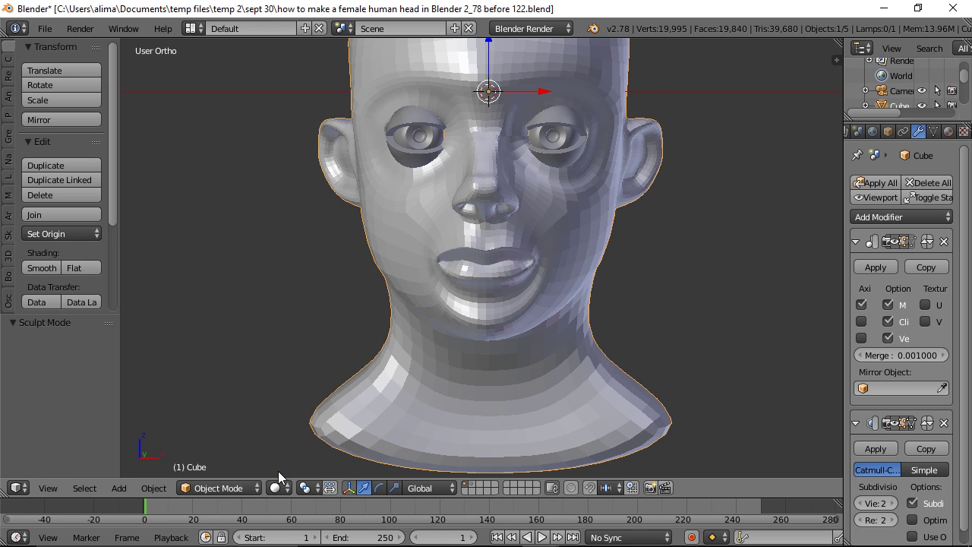
right_click(404, 139)
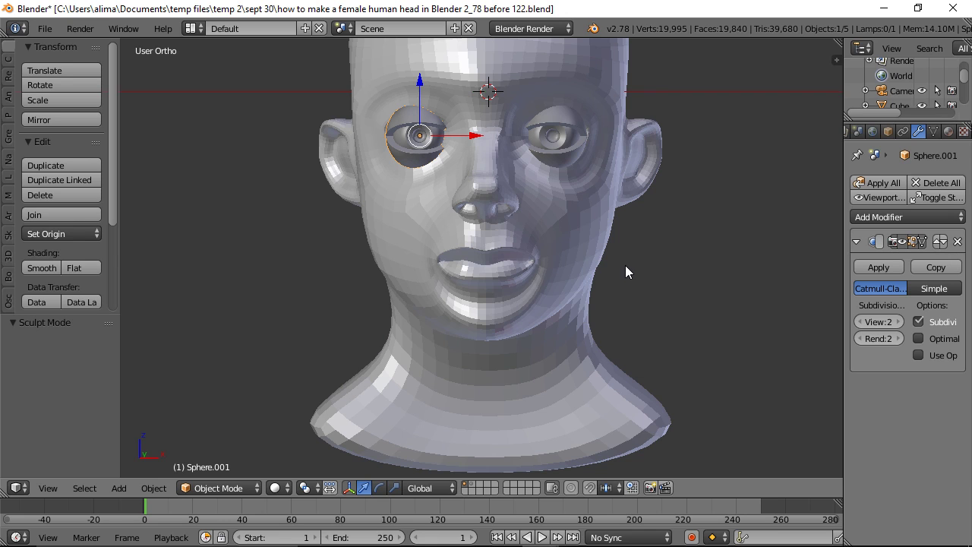
key(x)
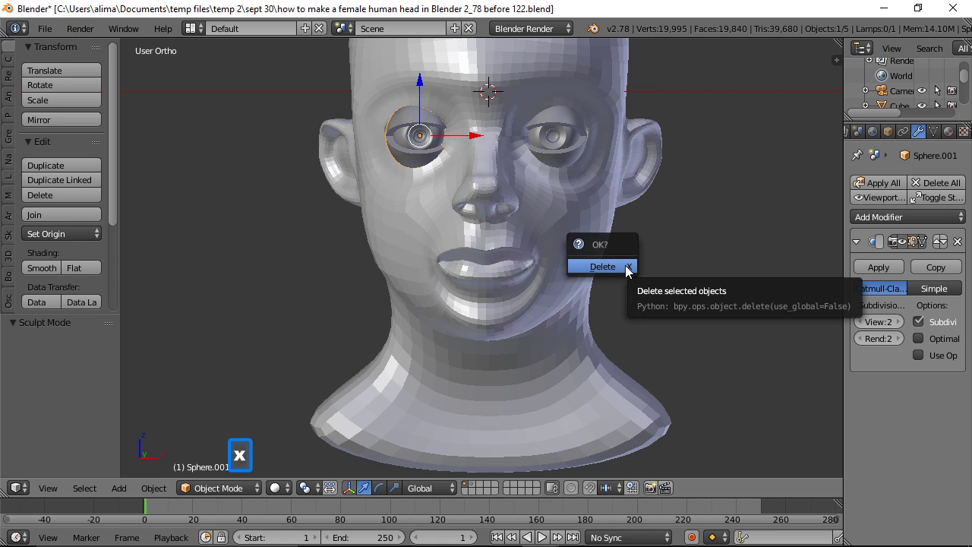
click(604, 267)
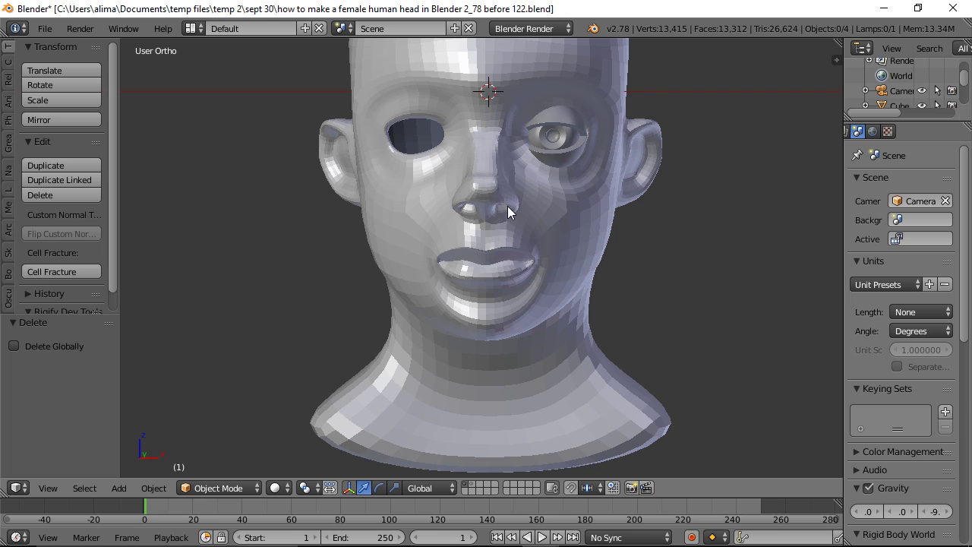
- Open the remaining eye in Edit Mode and hide its linked eyeball and lower-eyelid geometry, leaving only the upper eyelid
right_click(574, 151)
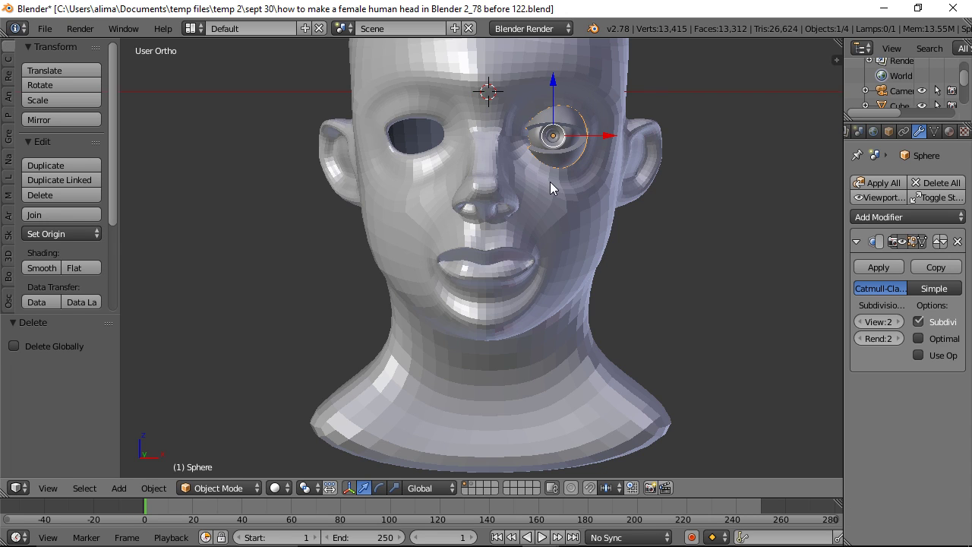
click(245, 491)
click(243, 454)
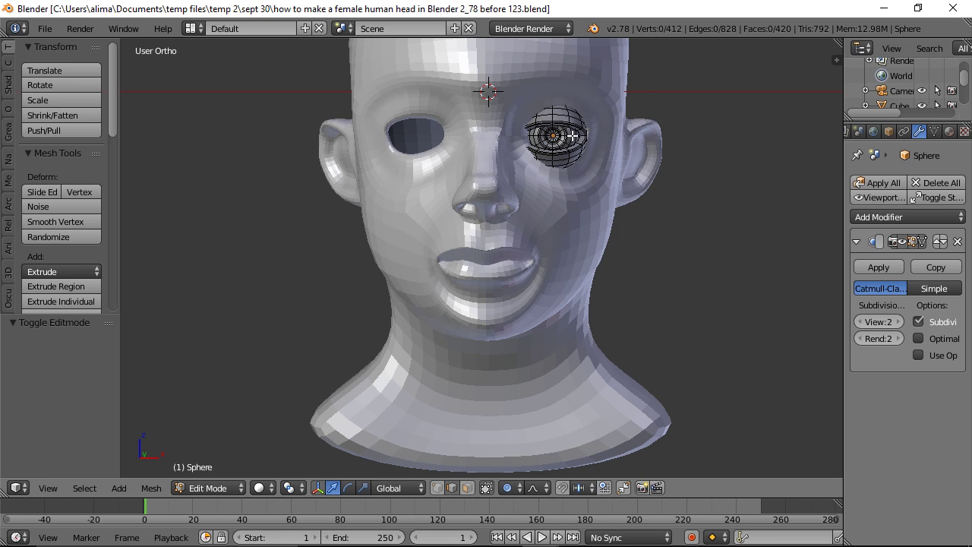
key(l)
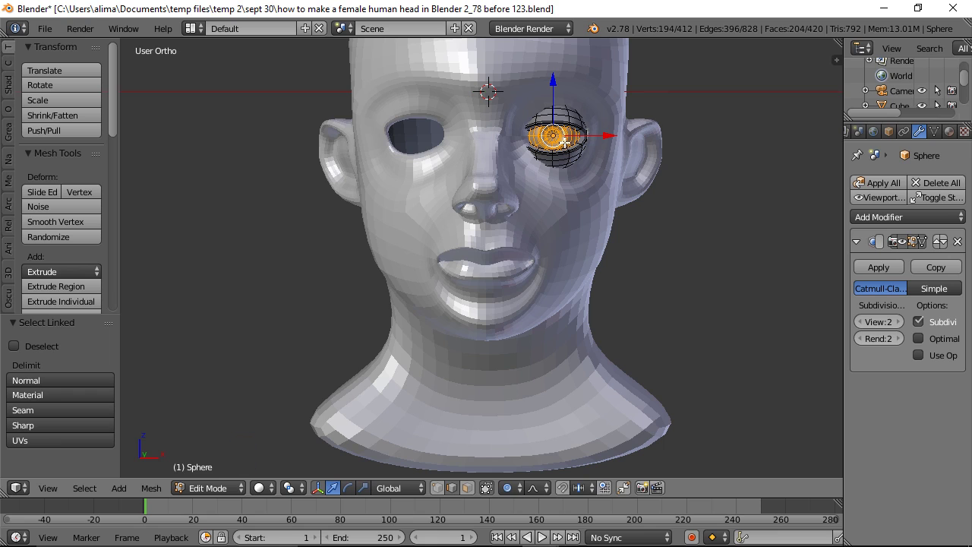
key(h)
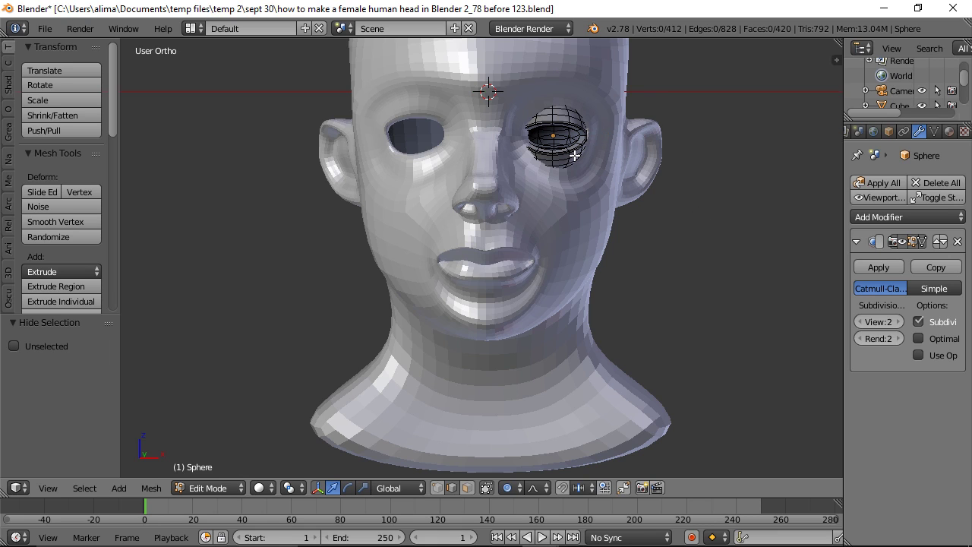
key(l)
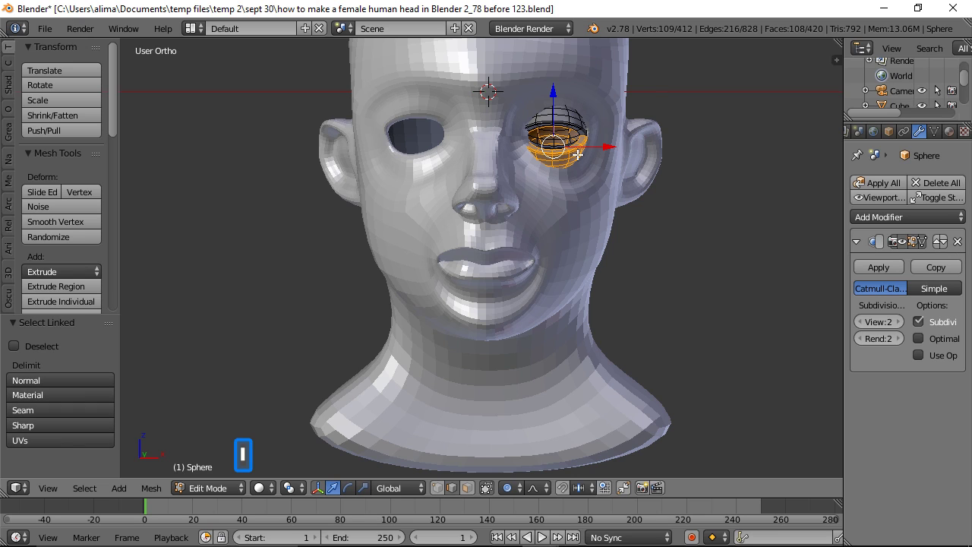
key(h)
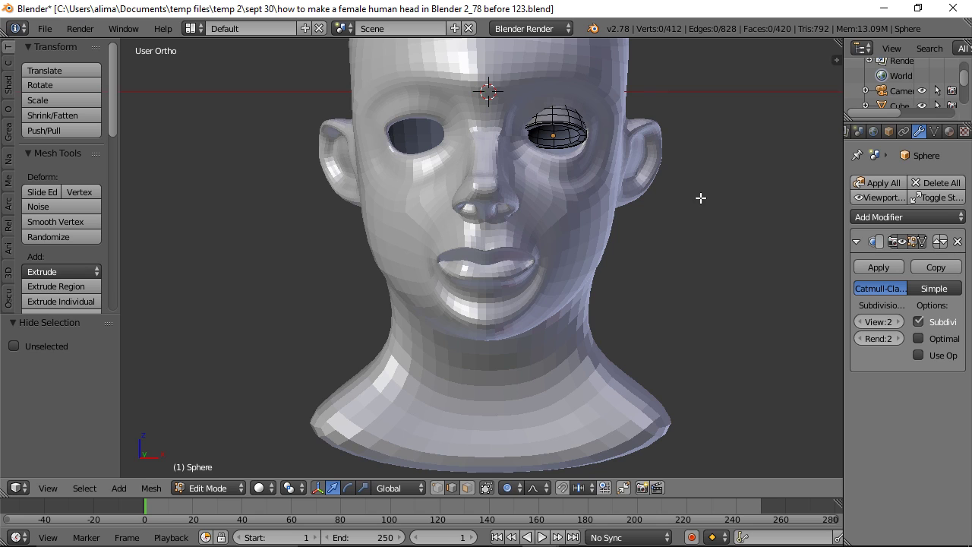
- Save the scene as the incremental file ending in 124 and put the remaining eye into Sculpt Mode
key(ctrl+alt+s)
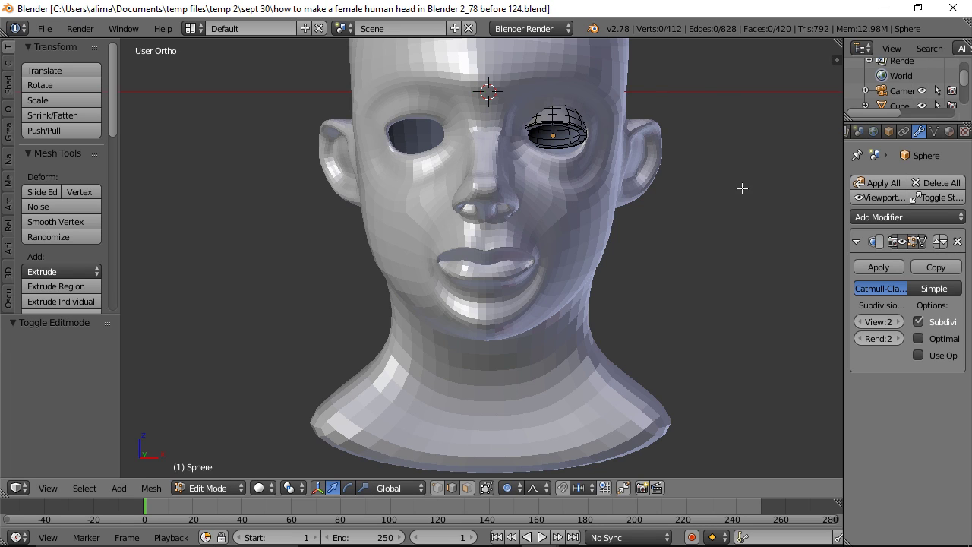
click(243, 489)
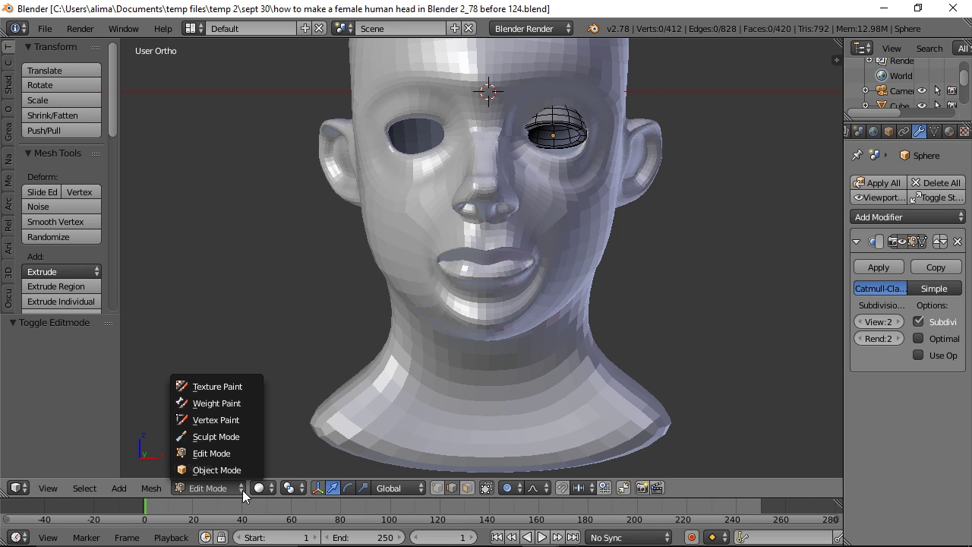
click(251, 435)
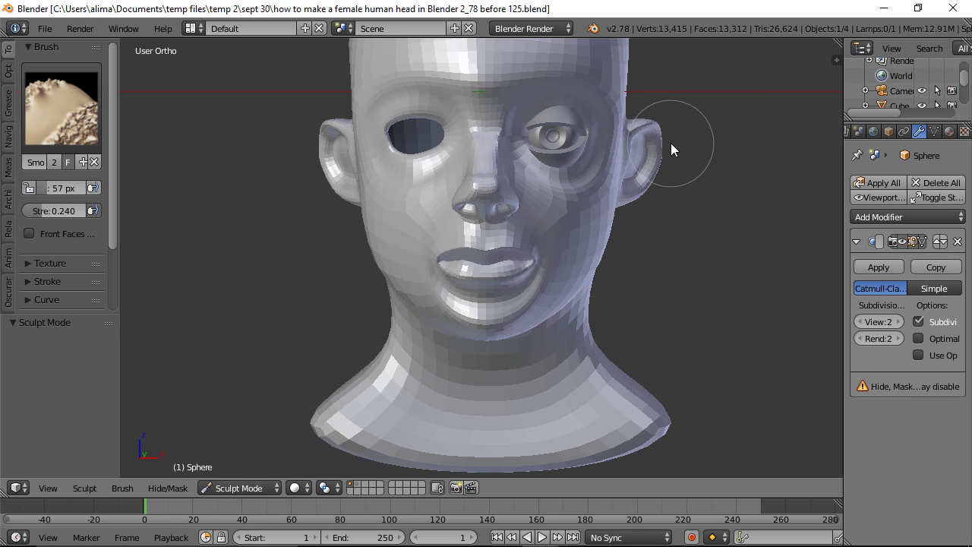
- Save the scene as the incremental file ending in 126, ready for close work on the remaining eye
shift+middle_drag(675, 140, 659, 247)
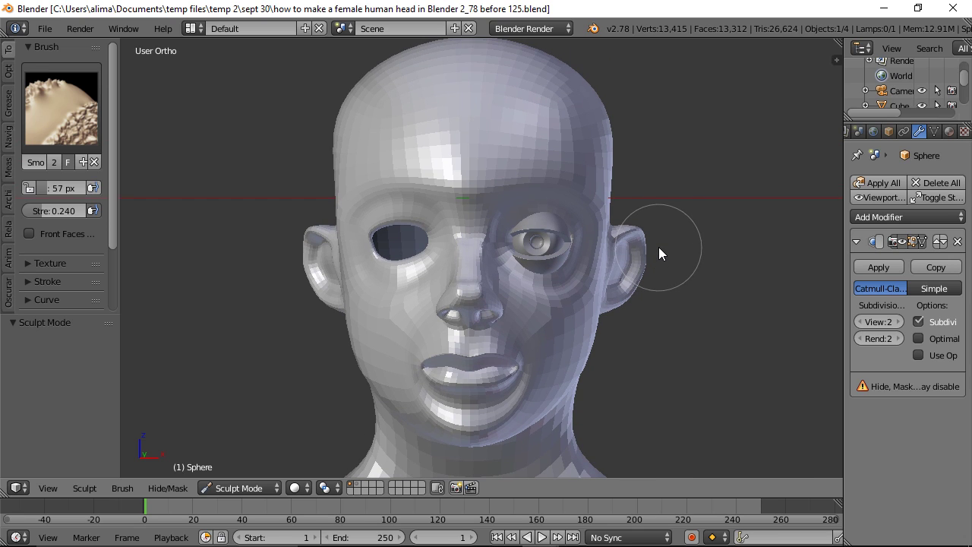
key(b)
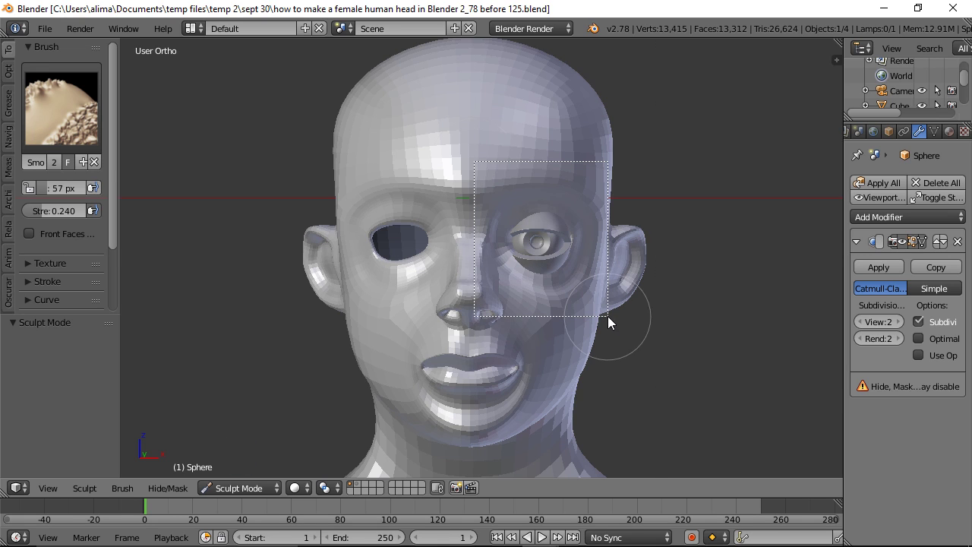
scroll(632, 328, up, 5)
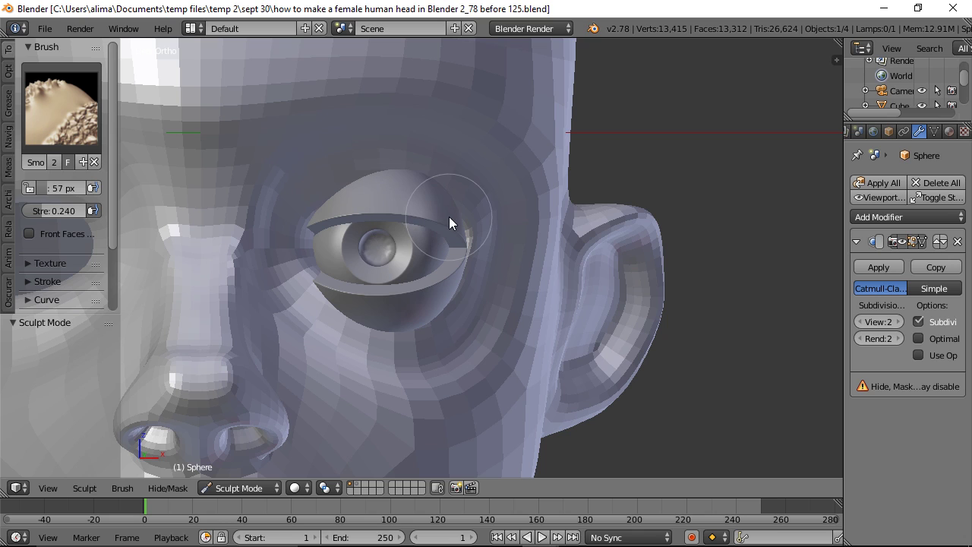
key(ctrl+alt+s)
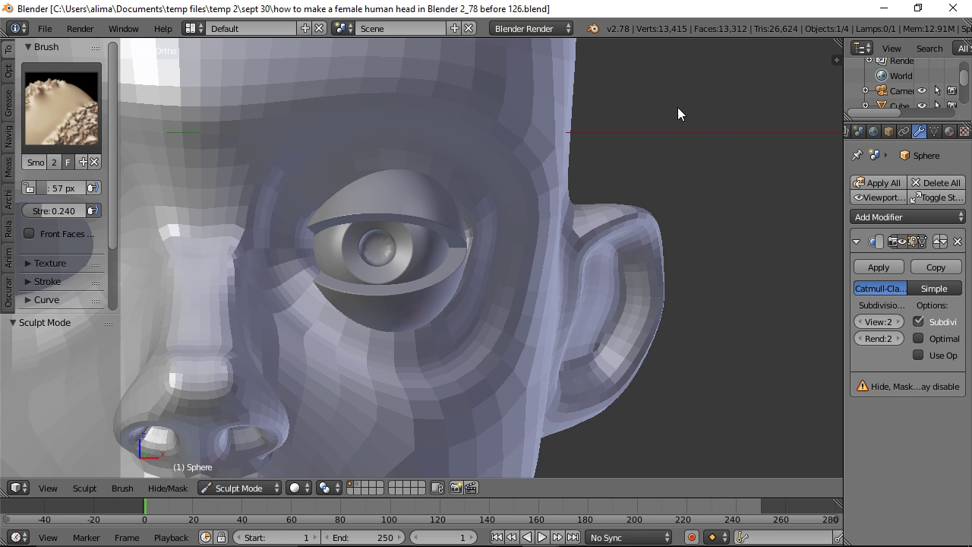
- Switch to the Snake Hook brush and reveal the sculpt symmetry and lock settings
click(75, 113)
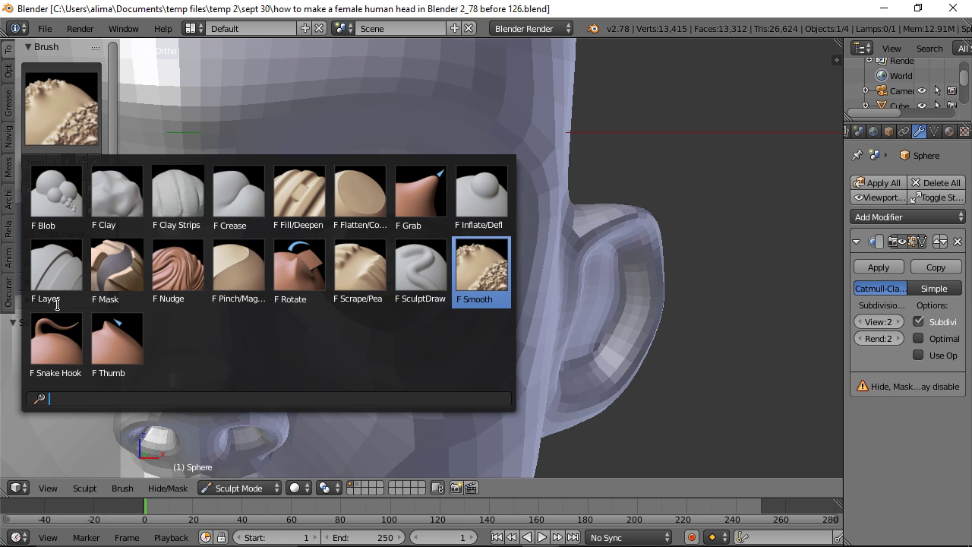
click(68, 334)
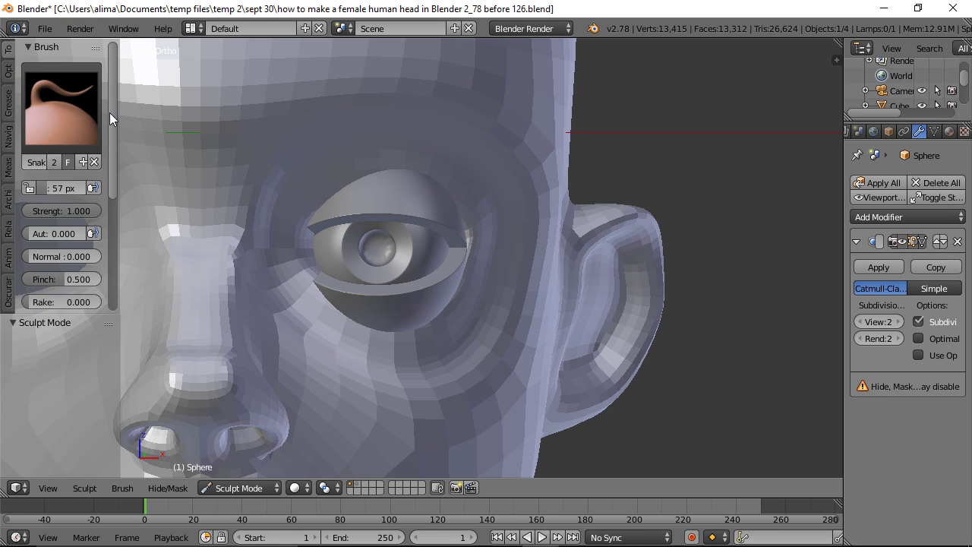
drag(115, 119, 127, 224)
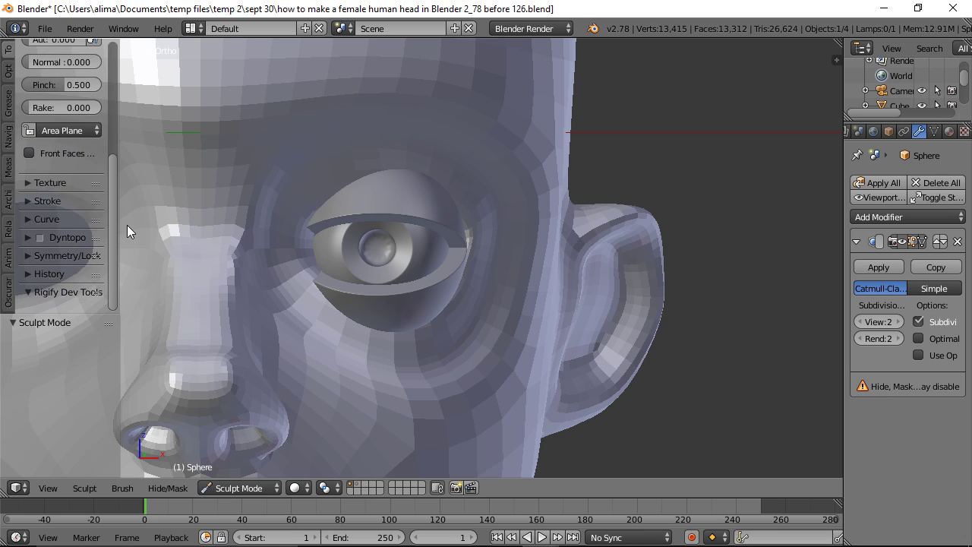
click(29, 255)
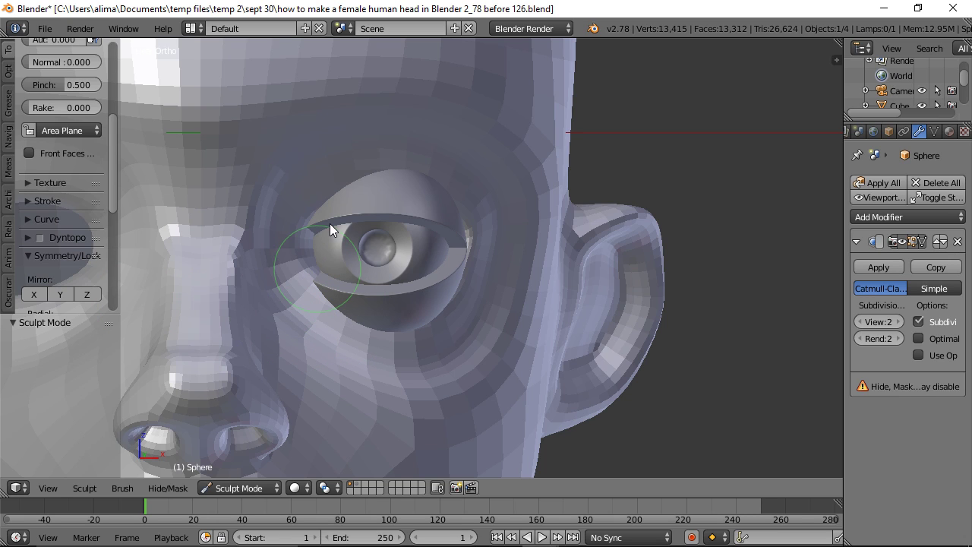
- Pull the upper eyelid's inner corner downward with the 57 px Snake Hook brush and save as the incremental file ending in 127
mouse_move(333, 222)
mouse_down()
mouse_move(331, 257)
mouse_move(311, 236)
mouse_move(305, 266)
mouse_up()
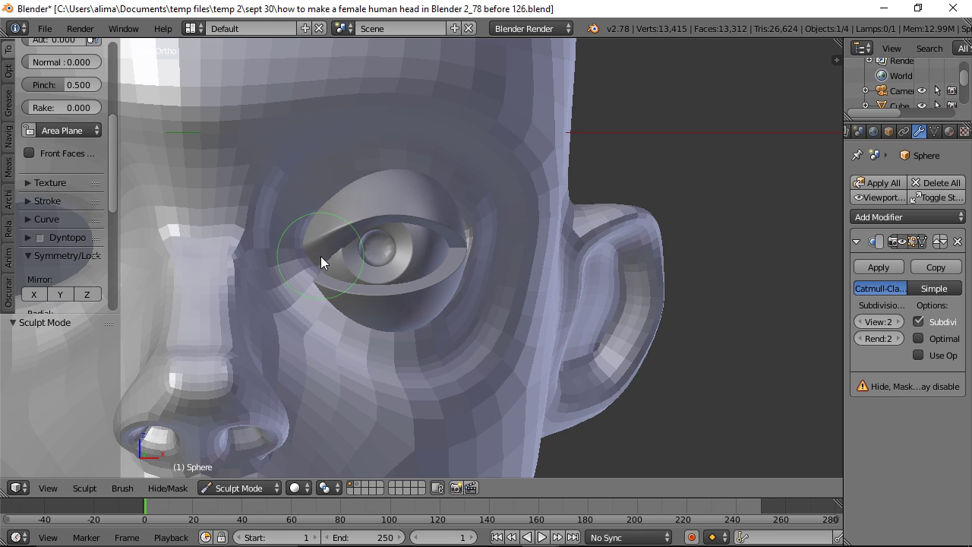
drag(315, 227, 323, 232)
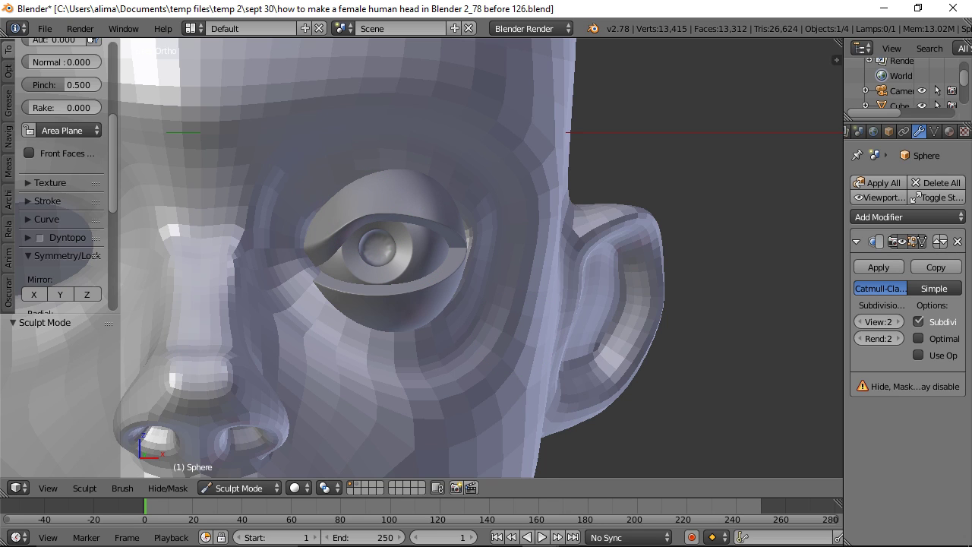
key(ctrl+alt+s)
- Raise the outer part of the upper eyelid's rim, save as the file ending in 128, and touch up the inner corner with Snake Hook
scroll(493, 225, up, 2)
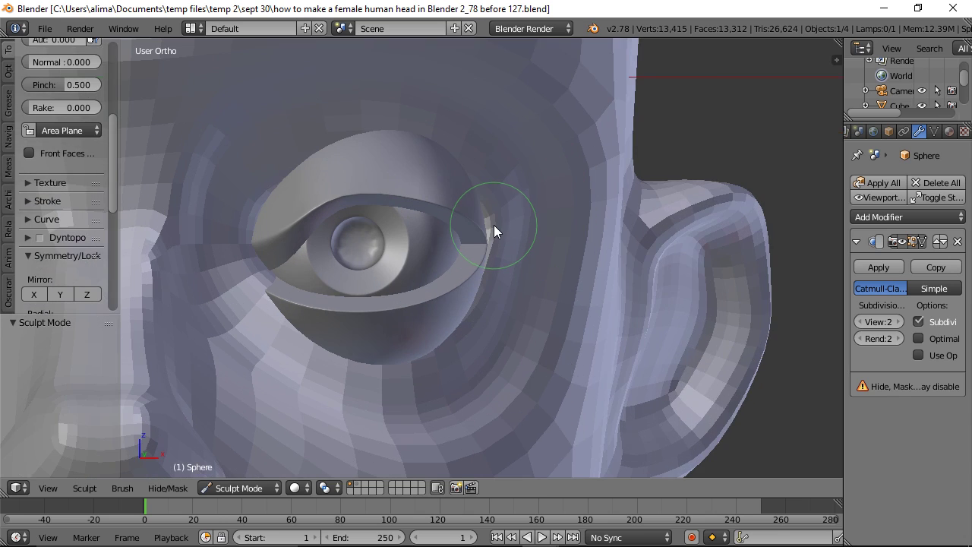
scroll(494, 225, up, 2)
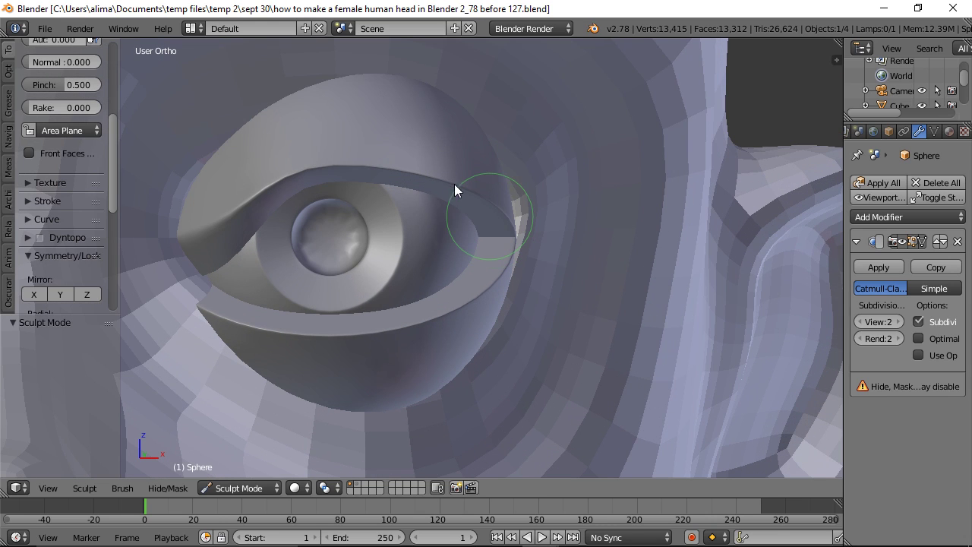
drag(433, 178, 460, 141)
key(ctrl+alt+s)
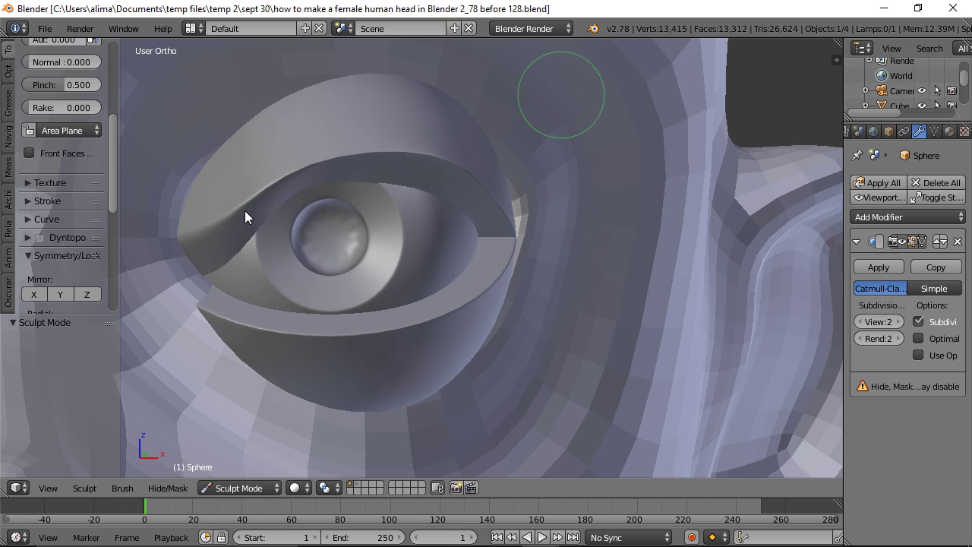
drag(228, 223, 215, 240)
key(ctrl+z)
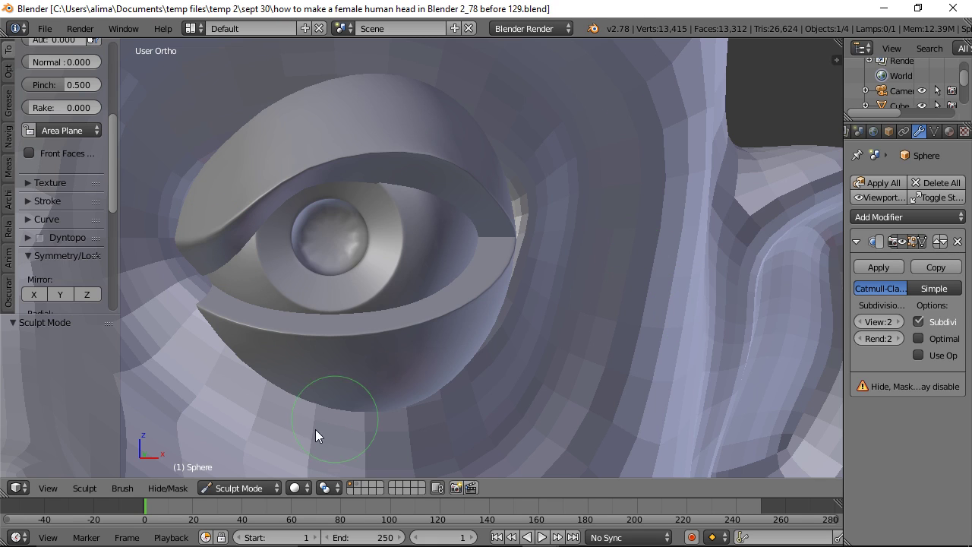
- In Edit Mode, extrude the five faces along the upper eyelid's lower rim by about 0.053 and save as the file ending in 131
click(277, 489)
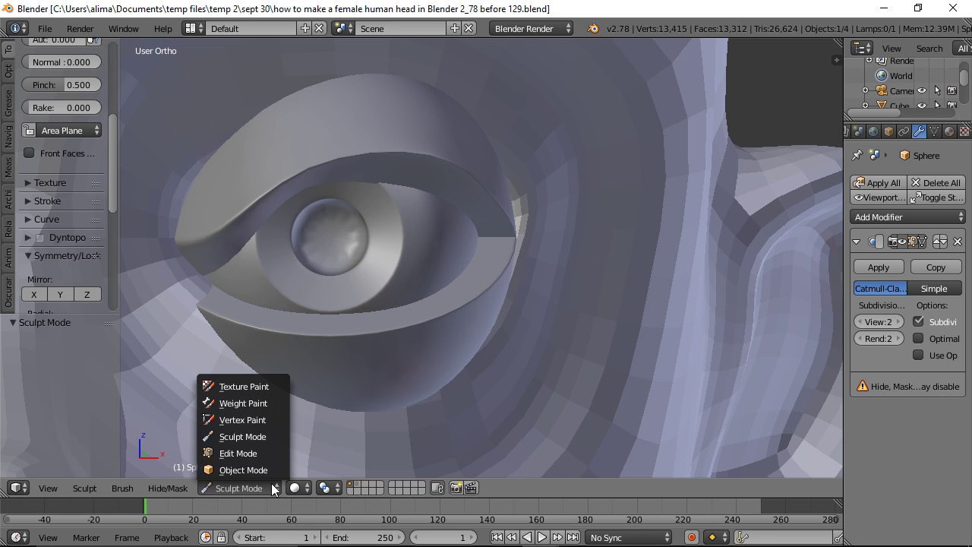
click(253, 456)
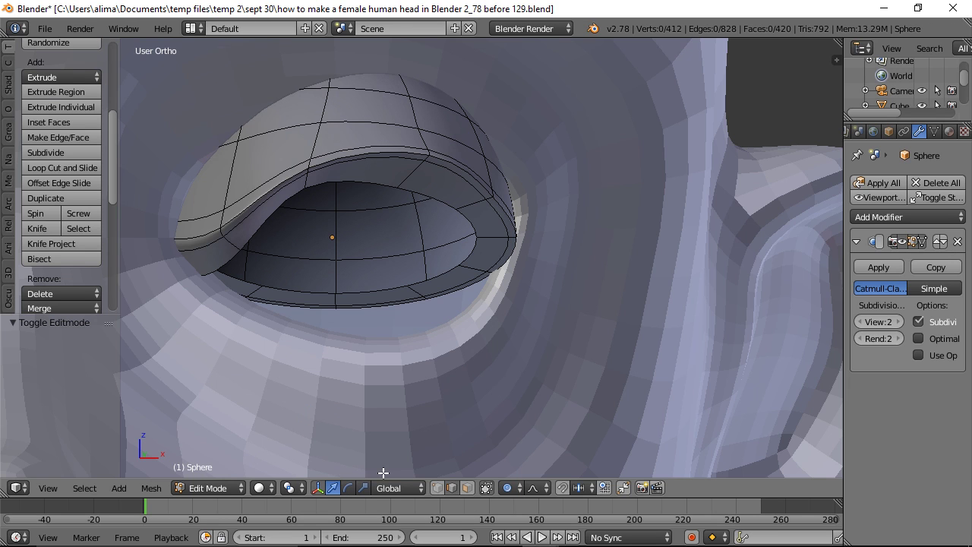
click(467, 488)
right_click(225, 255)
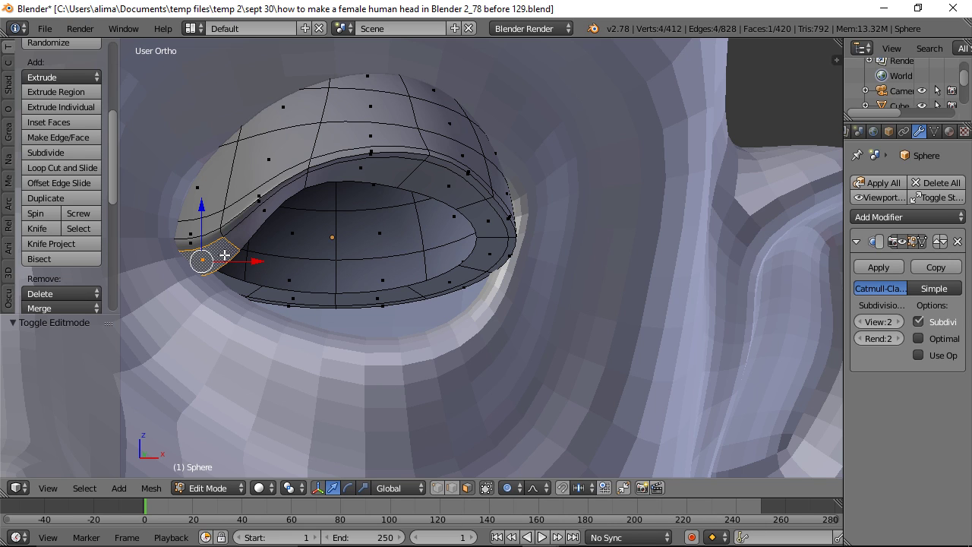
shift+right_click(265, 215)
shift+right_click(368, 175)
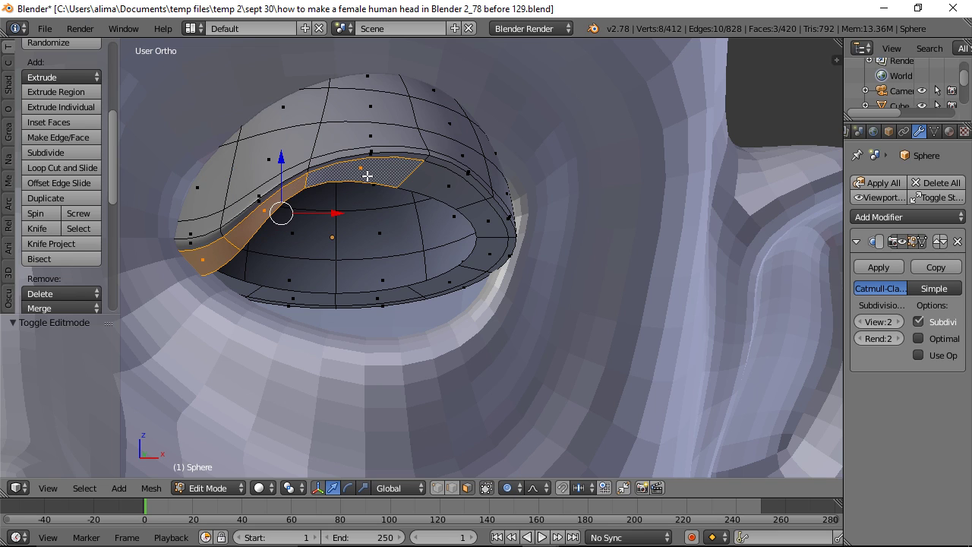
shift+right_click(441, 187)
shift+right_click(482, 225)
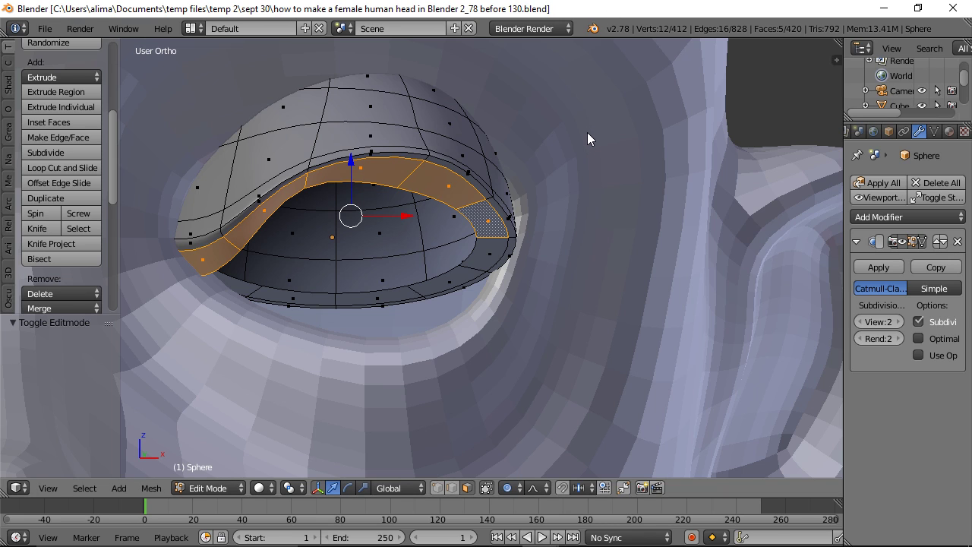
key(e)
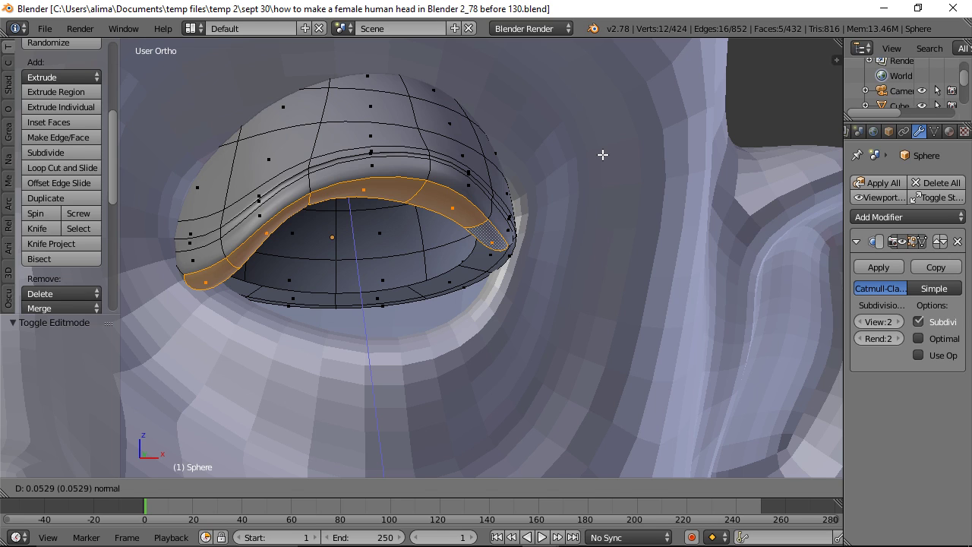
click(603, 154)
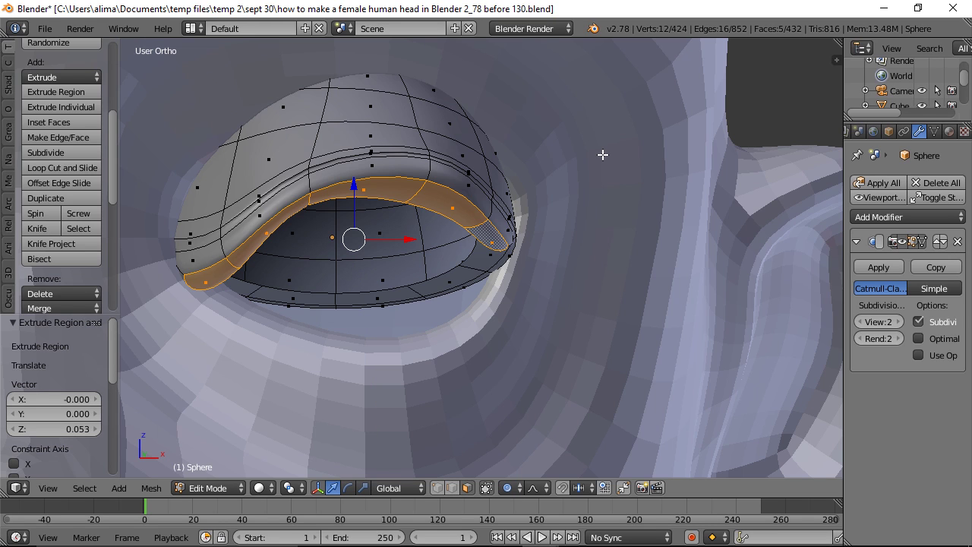
key(ctrl+alt+s)
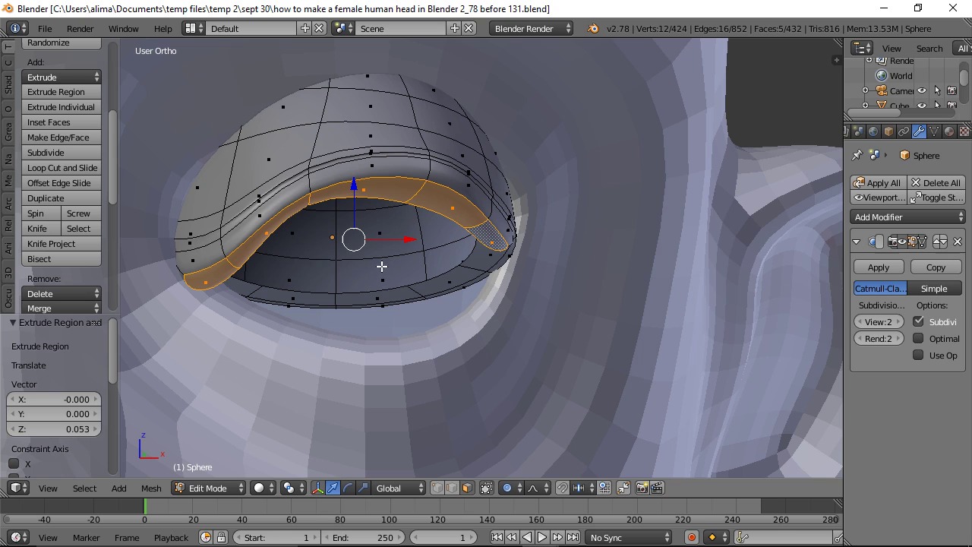
- Add the five front faces of the extruded rim to the selection and hide all unselected eyelid geometry
shift+right_click(219, 255)
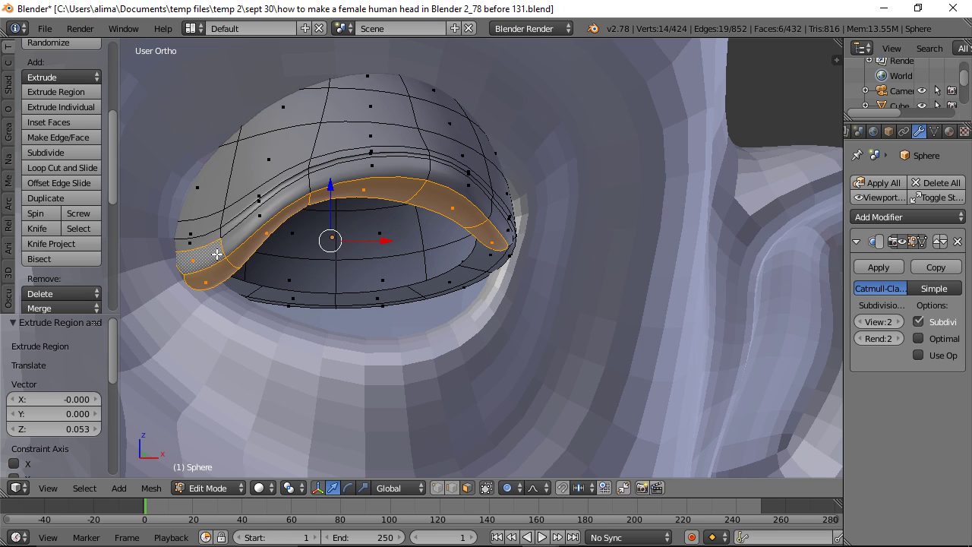
shift+right_click(267, 209)
shift+right_click(393, 168)
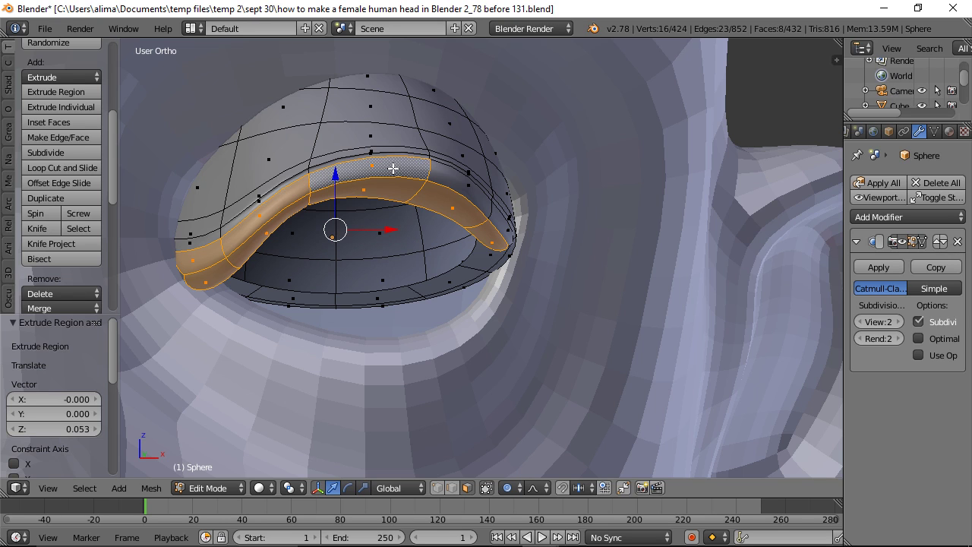
shift+right_click(480, 201)
shift+right_click(498, 221)
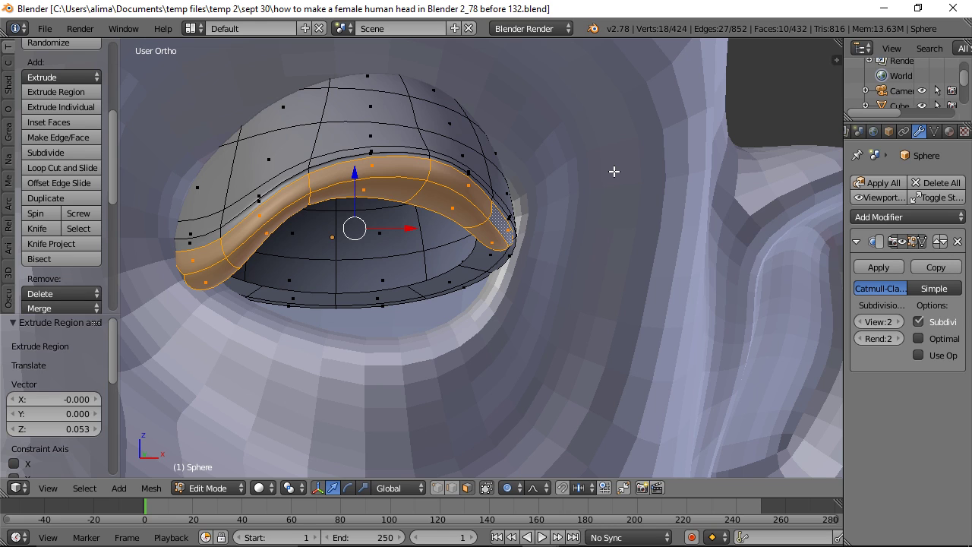
key(shift+h)
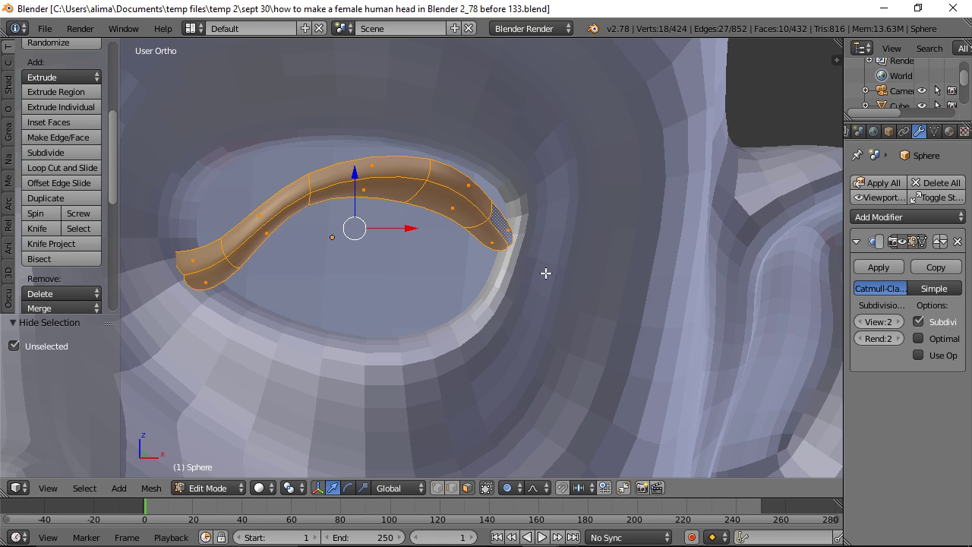
- Return the isolated rim to Sculpt Mode and enlarge the Snake Hook brush radius to 86 px
click(242, 490)
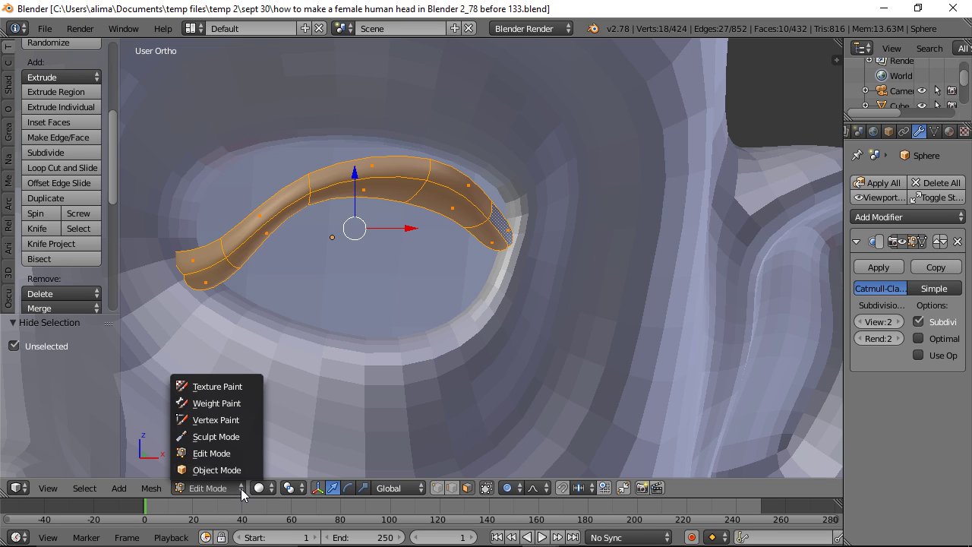
click(236, 441)
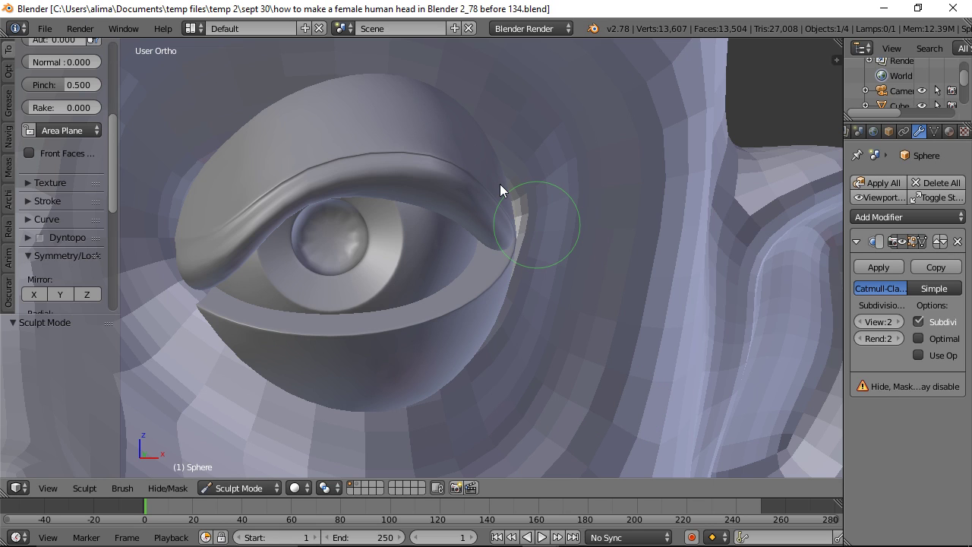
drag(111, 155, 113, 68)
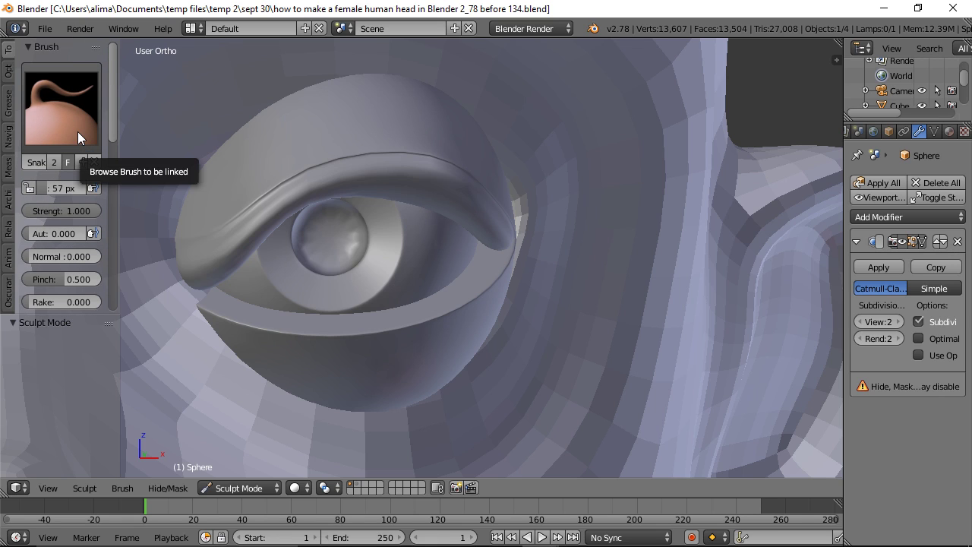
key(f)
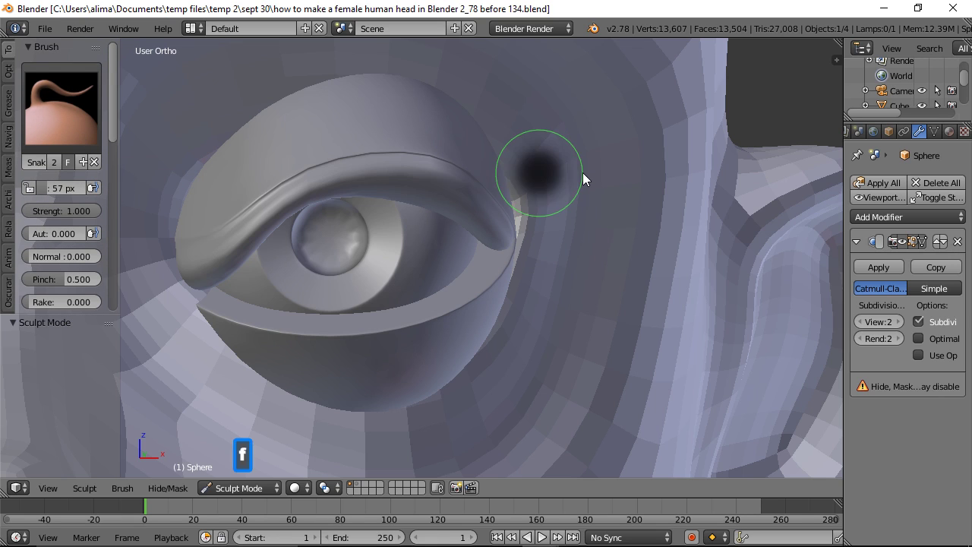
click(599, 202)
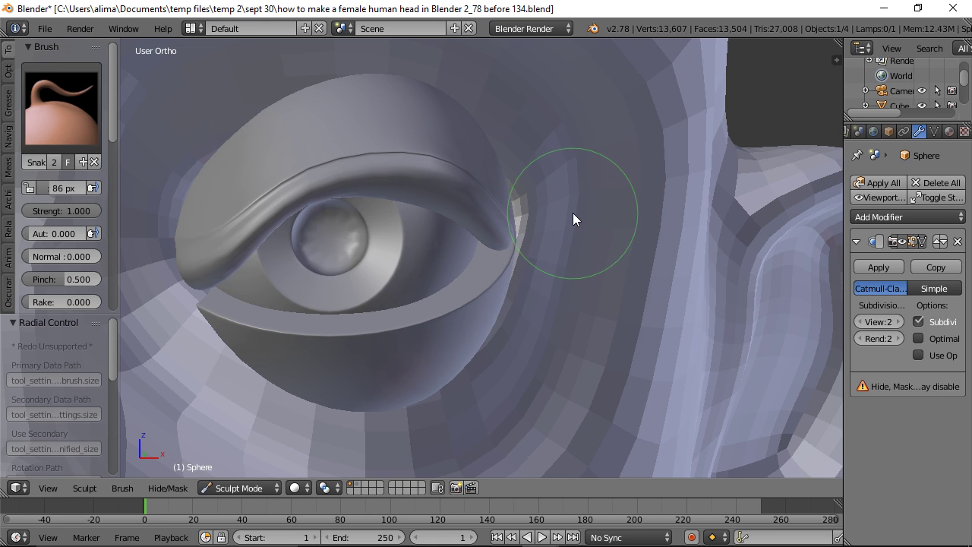
- Pull the rim's outer end outward past the eye corner into a tapered tip and save as the incremental file ending in 135
drag(488, 225, 560, 213)
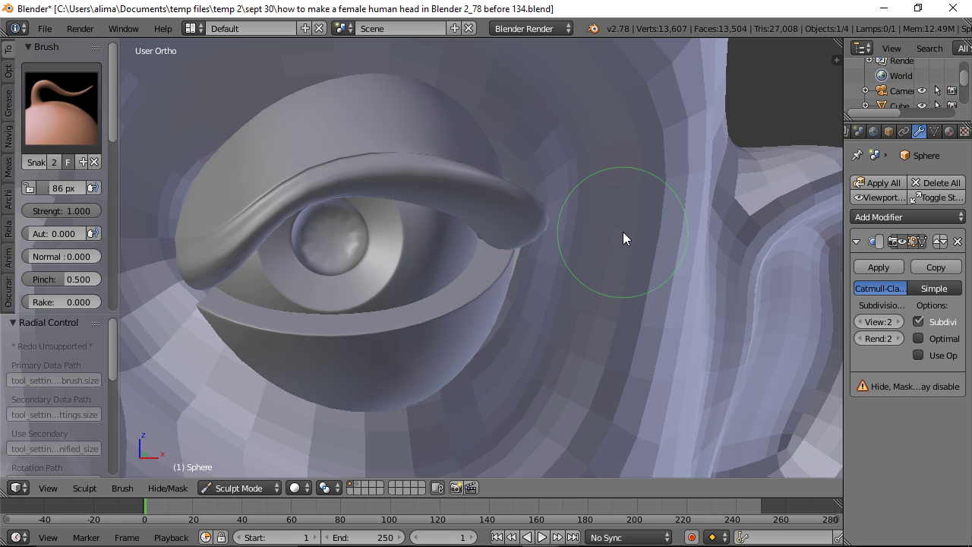
drag(539, 220, 608, 232)
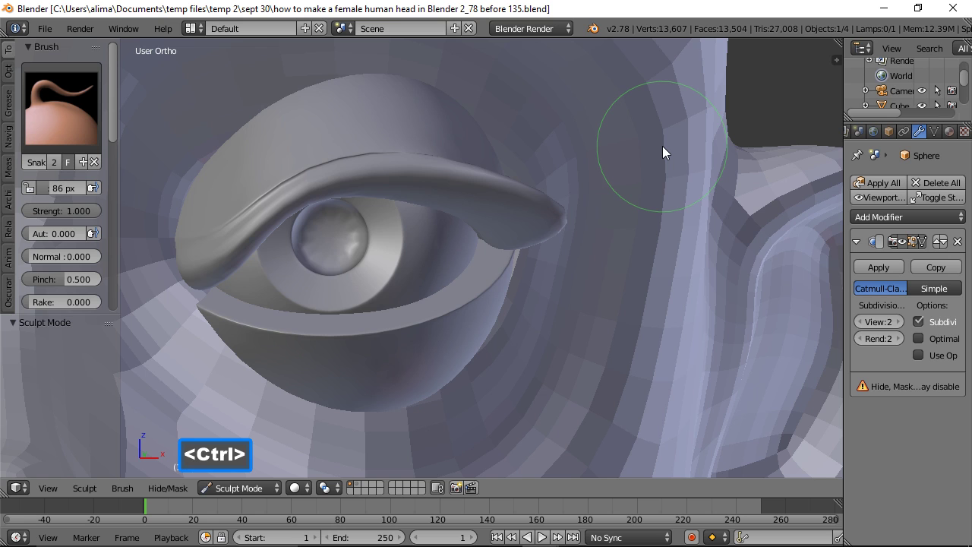
ctrl+middle_drag(662, 146, 689, 401)
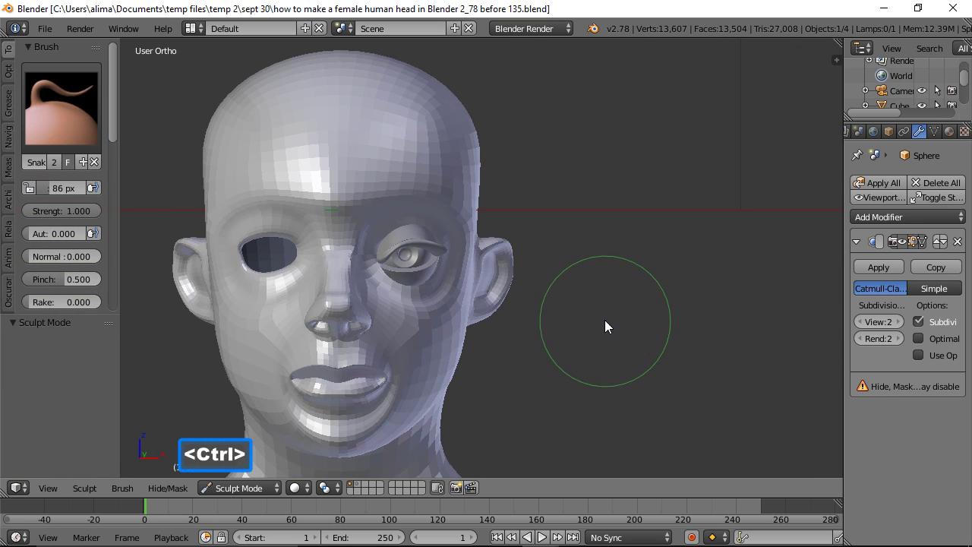
shift+middle_drag(612, 312, 654, 285)
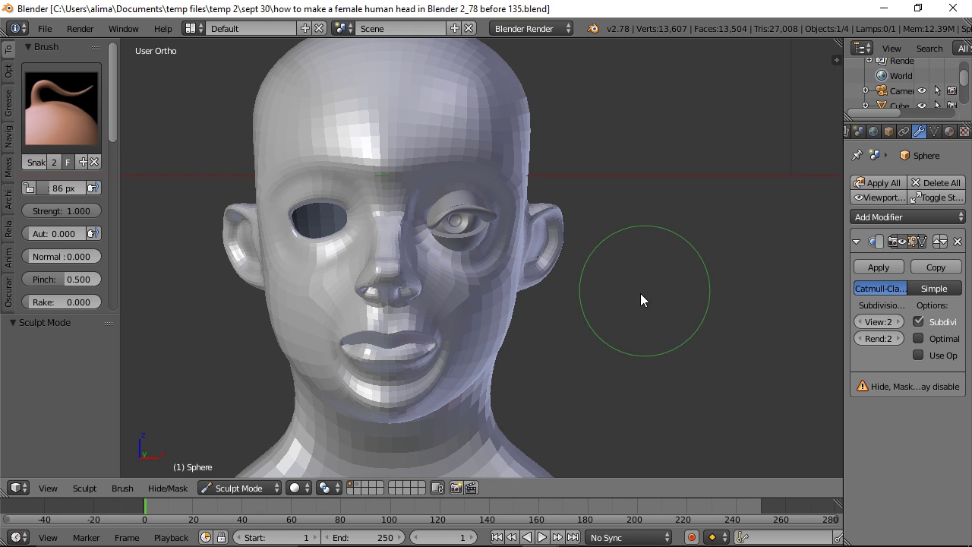
- Switch the eye to Object Mode, save as the file ending in 136, and duplicate the eye in place
click(277, 488)
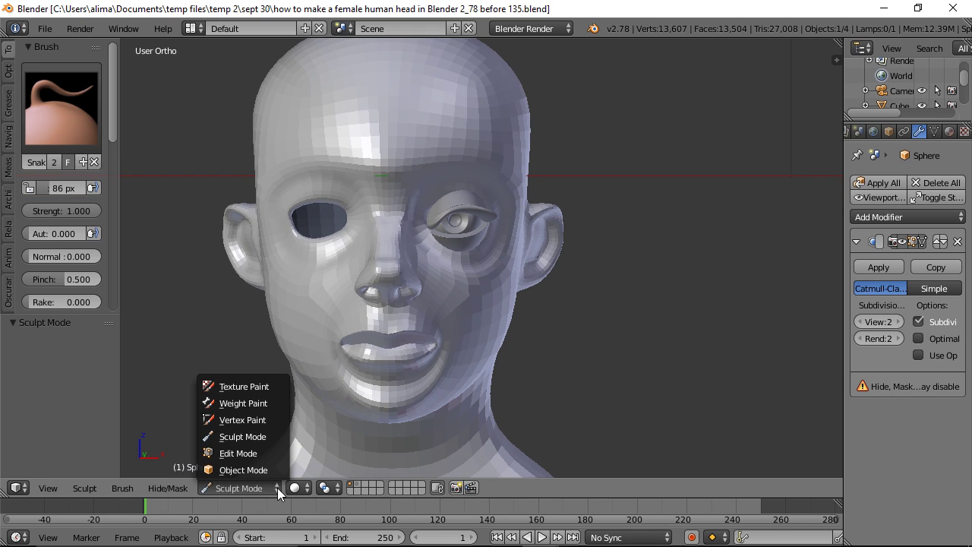
click(275, 468)
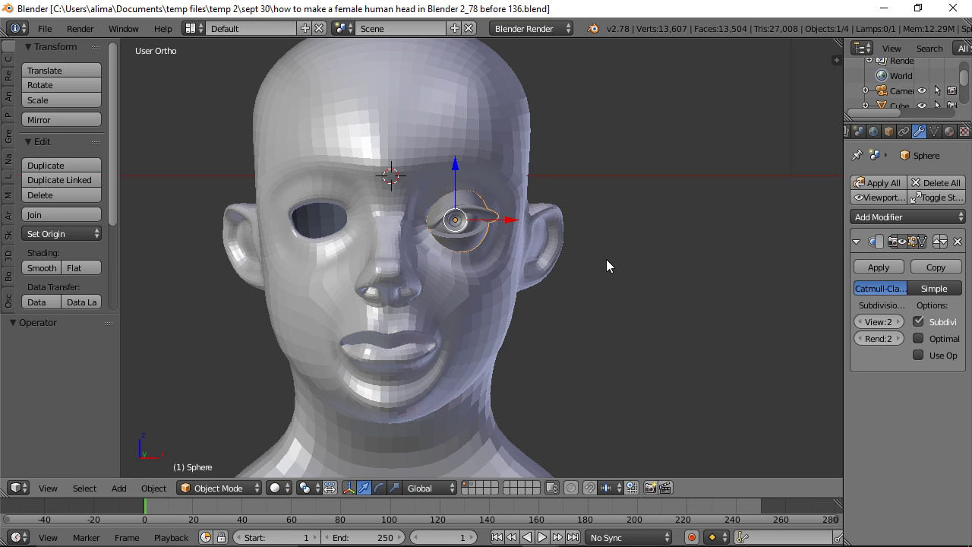
key(shift+d)
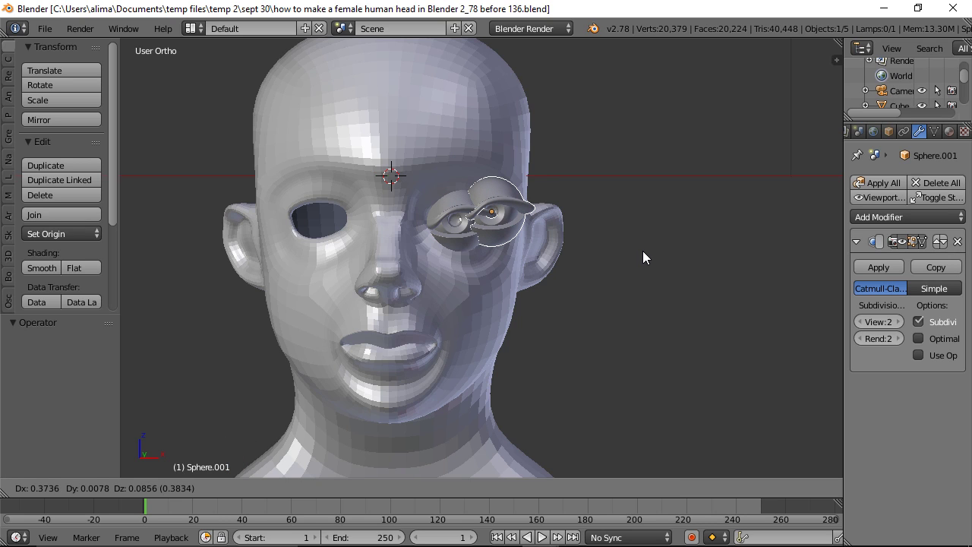
right_click(643, 252)
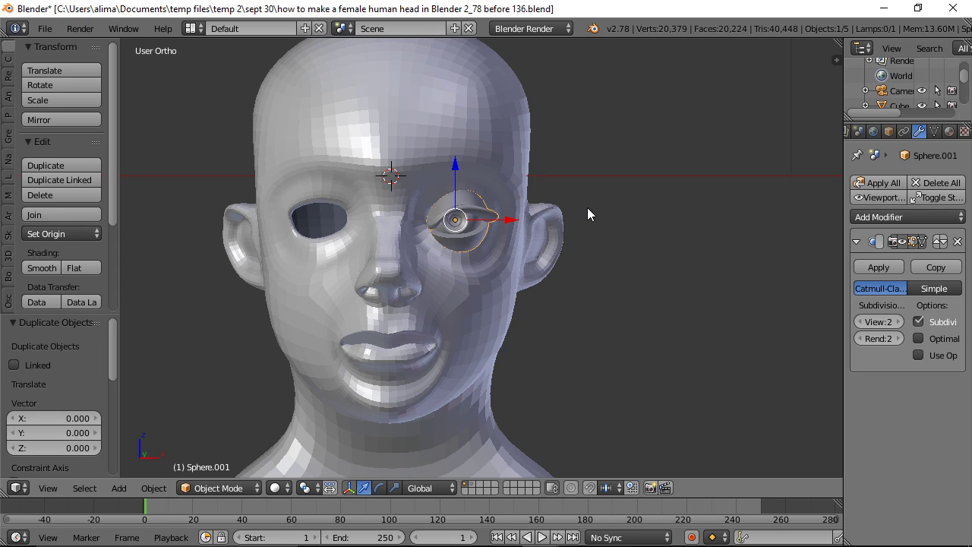
- Centre the 3D cursor on the world origin, set the pivot point to 3D Cursor and save as the file ending in 137
key(shift+c)
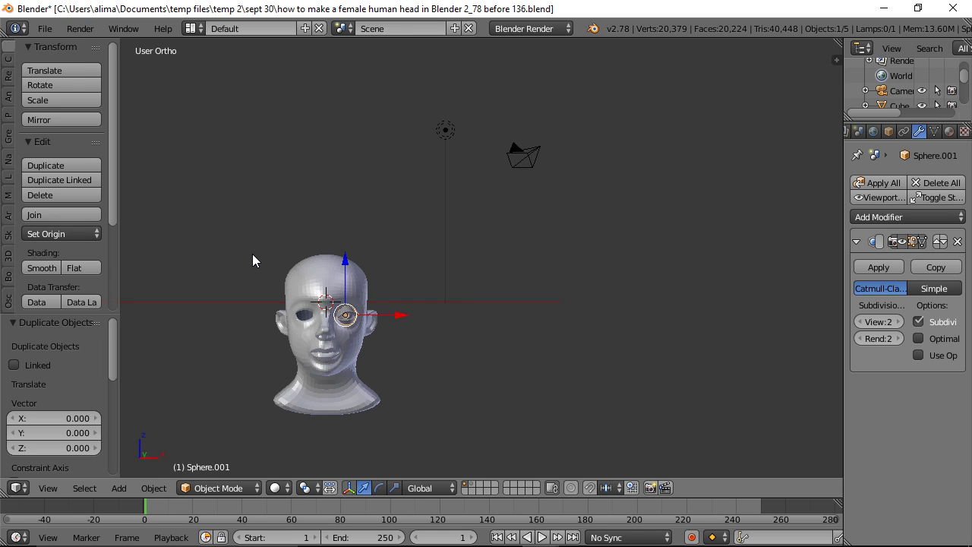
key(b)
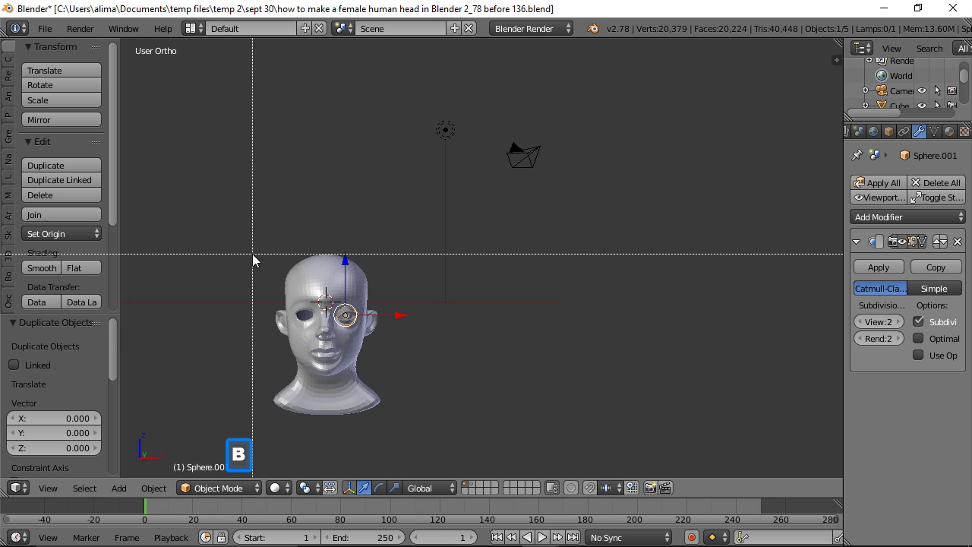
right_click(248, 229)
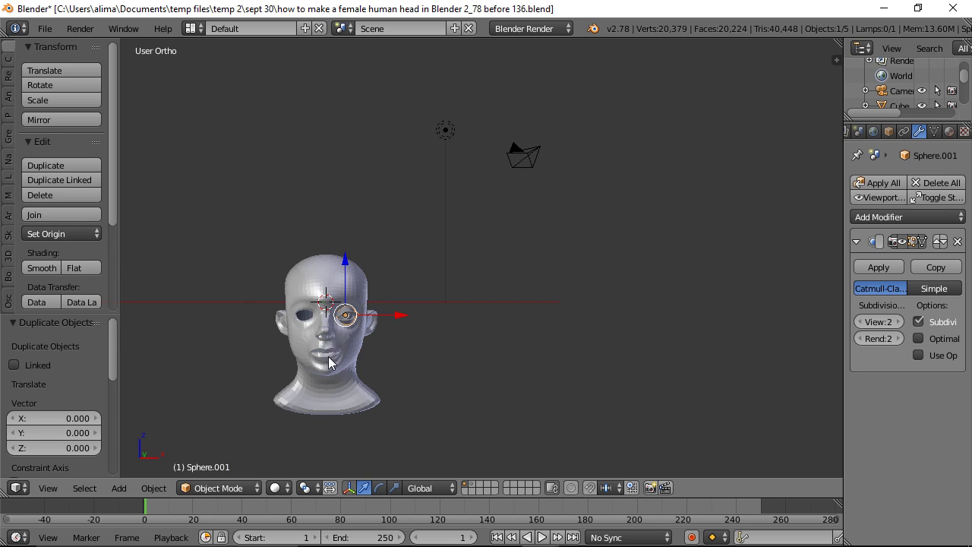
drag(369, 392, 410, 423)
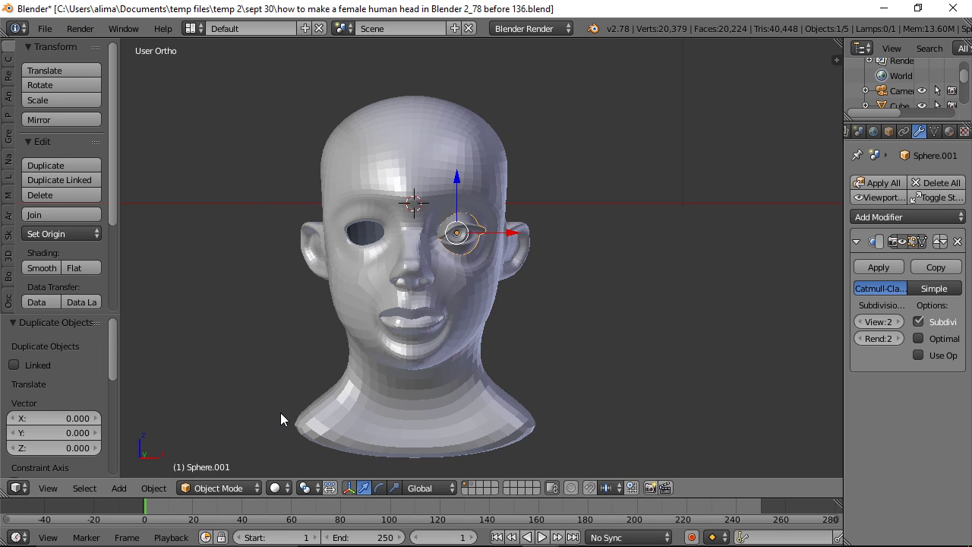
click(315, 488)
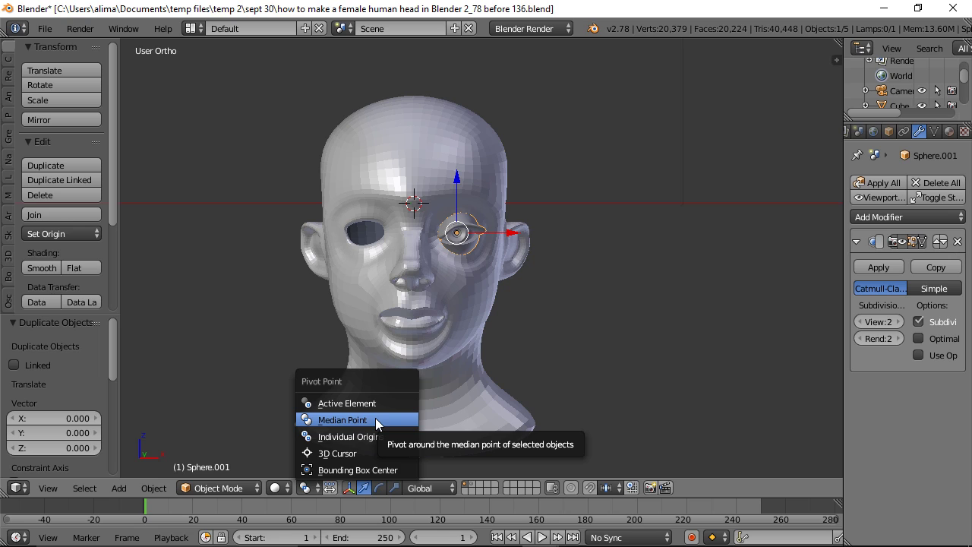
click(352, 455)
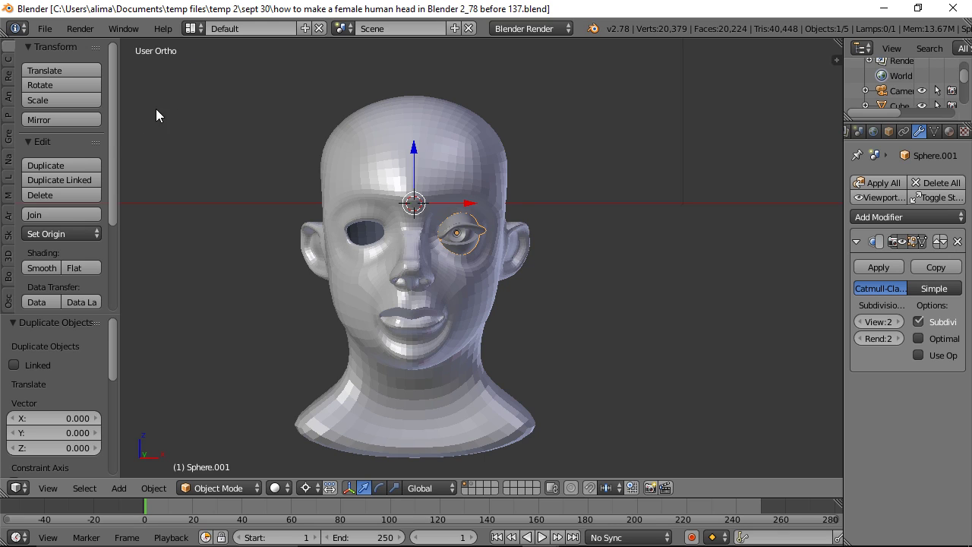
- In front view, scale the duplicated eye by -1 along X to mirror it into the empty socket and save as the file ending in 138
click(8, 161)
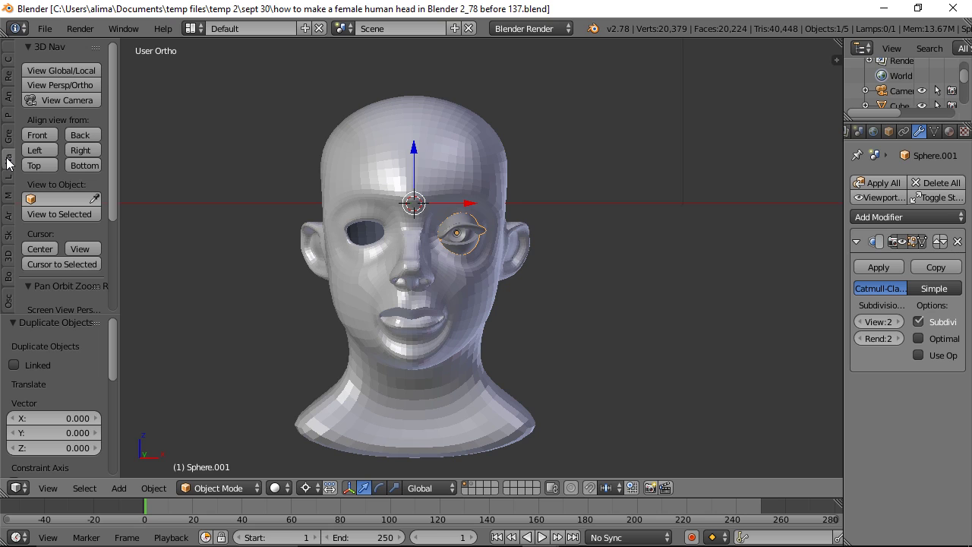
click(44, 134)
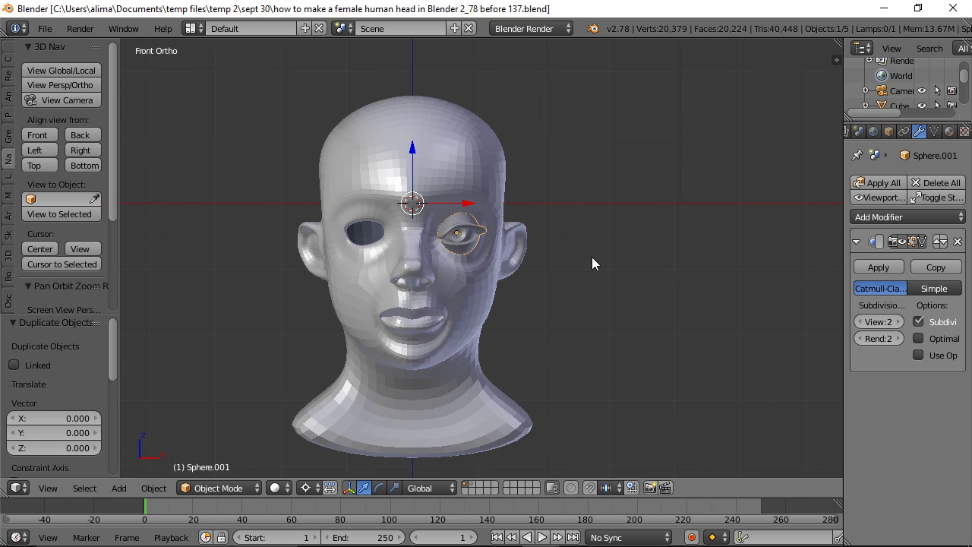
key(s)
key(x)
key(minus)
key(1)
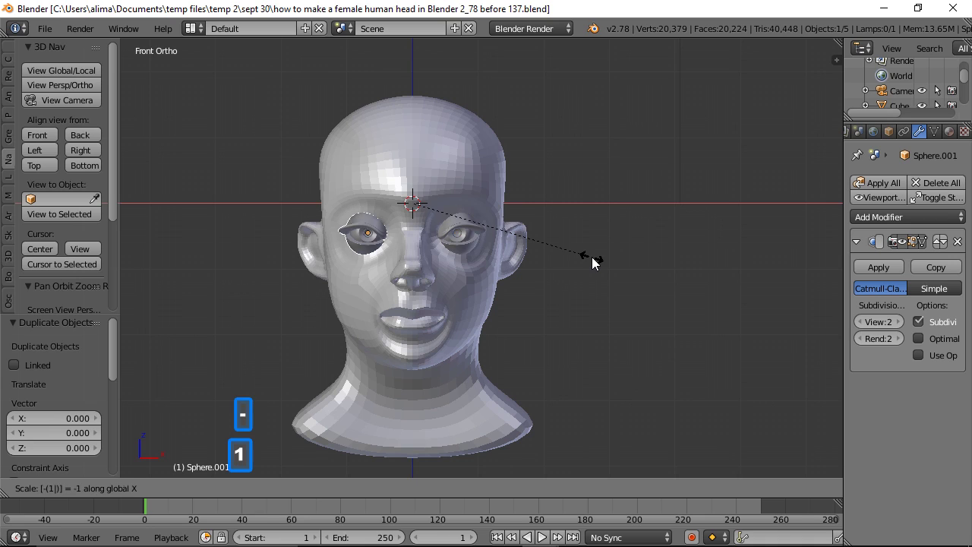
key(Return)
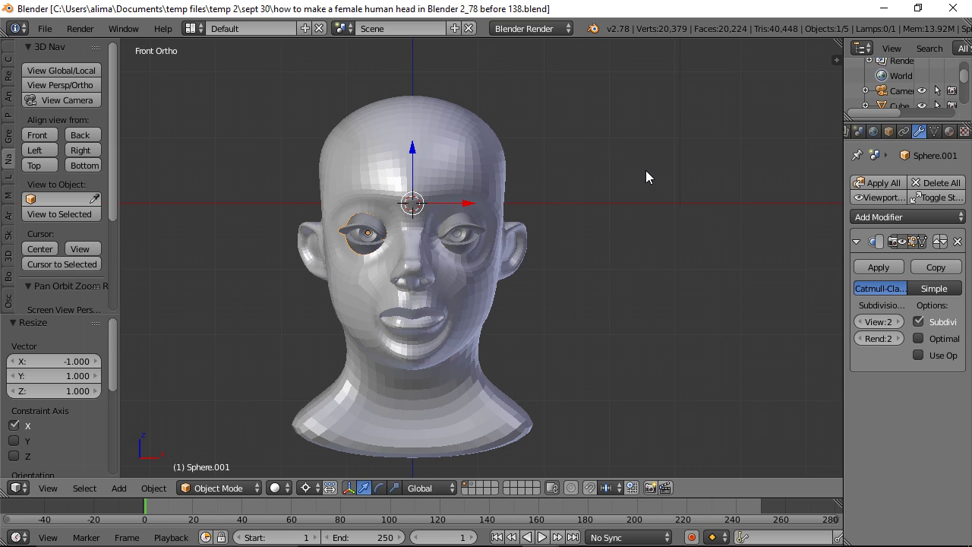
- Set the pivot point to Median Point and save as the incremental file ending in 139
click(319, 488)
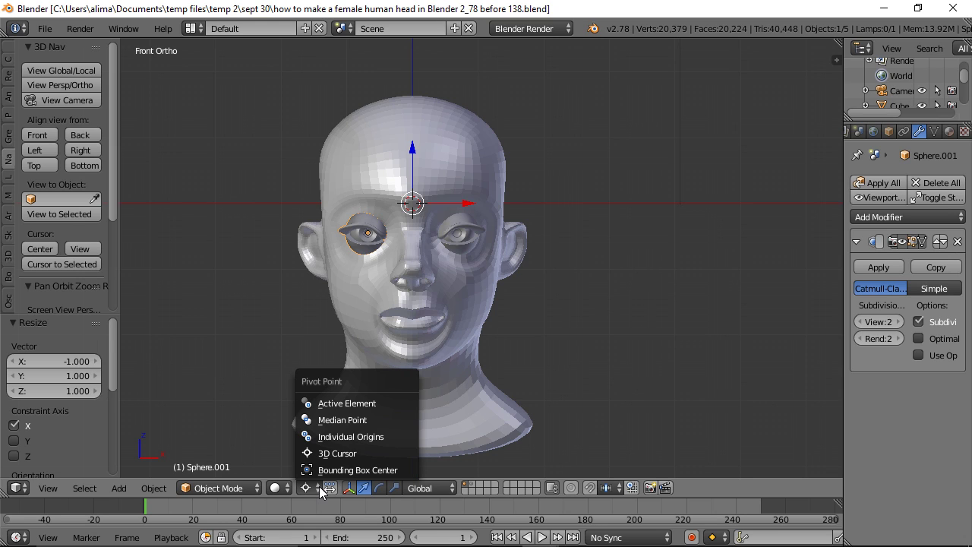
click(385, 419)
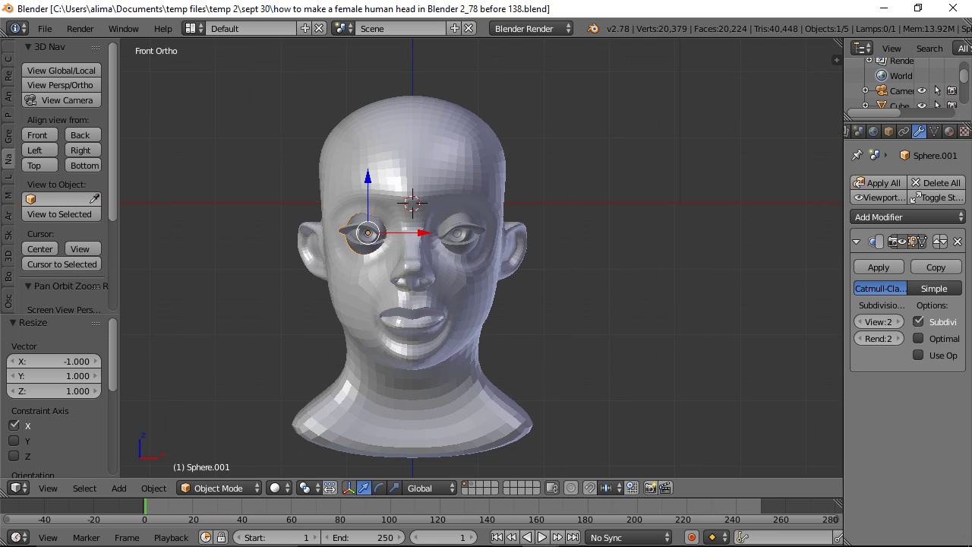
key(ctrl+alt+s)
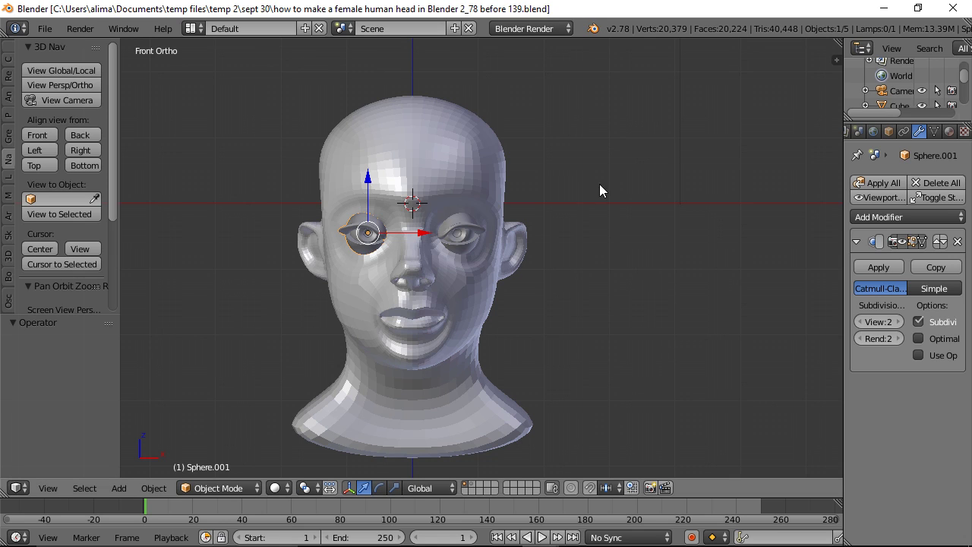
- Duplicate the head mesh in place and move the copy to the third layer
right_click(484, 305)
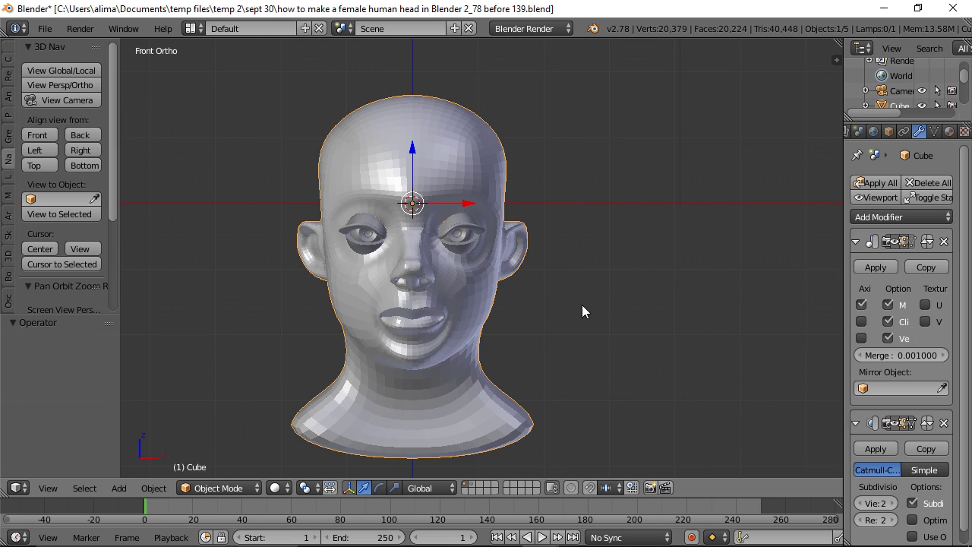
key(shift+d)
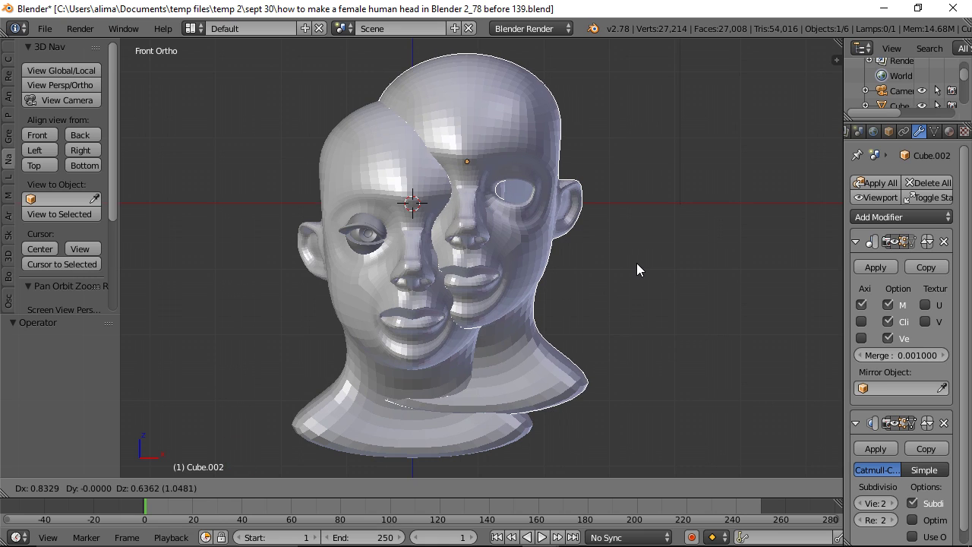
right_click(638, 264)
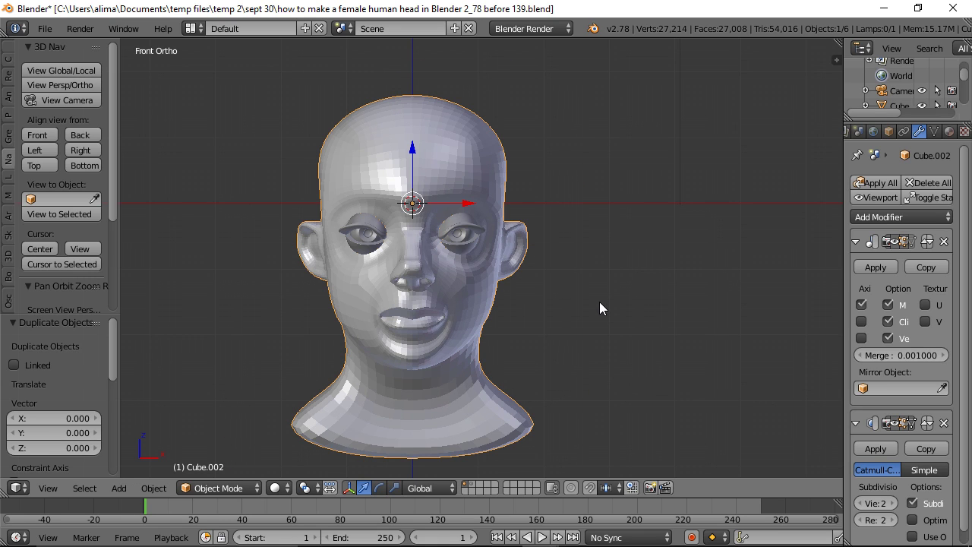
key(m)
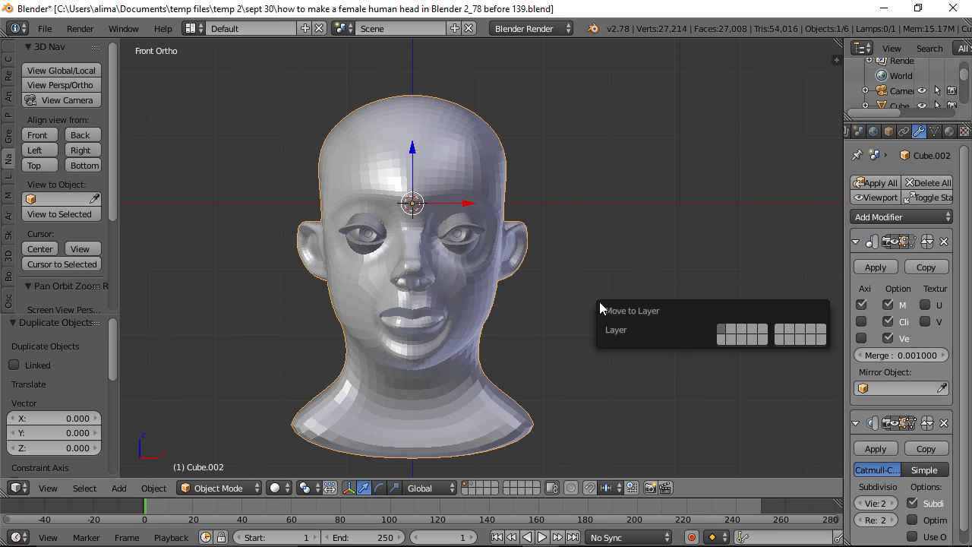
click(735, 332)
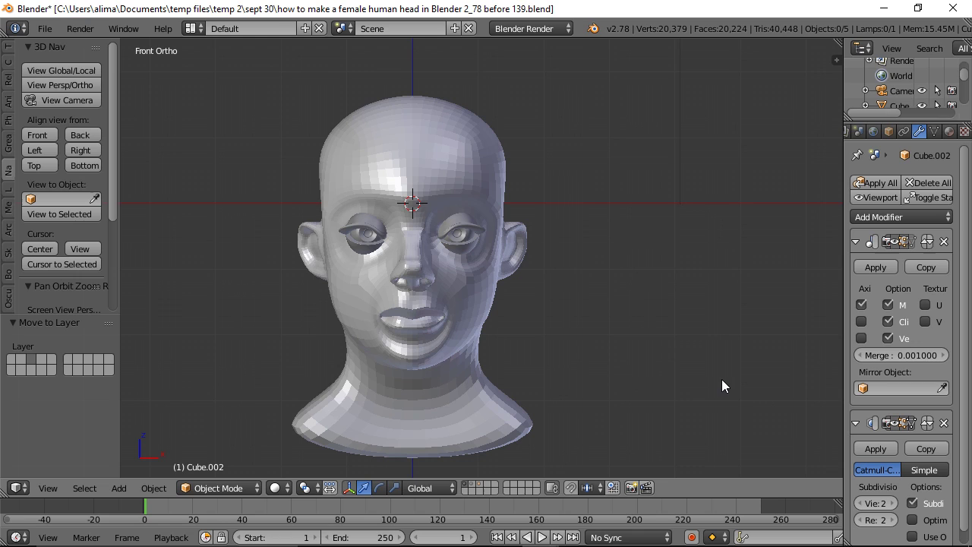
- Apply all modifiers on the original head, save as the file ending in 141, and switch the head to Sculpt Mode
right_click(484, 304)
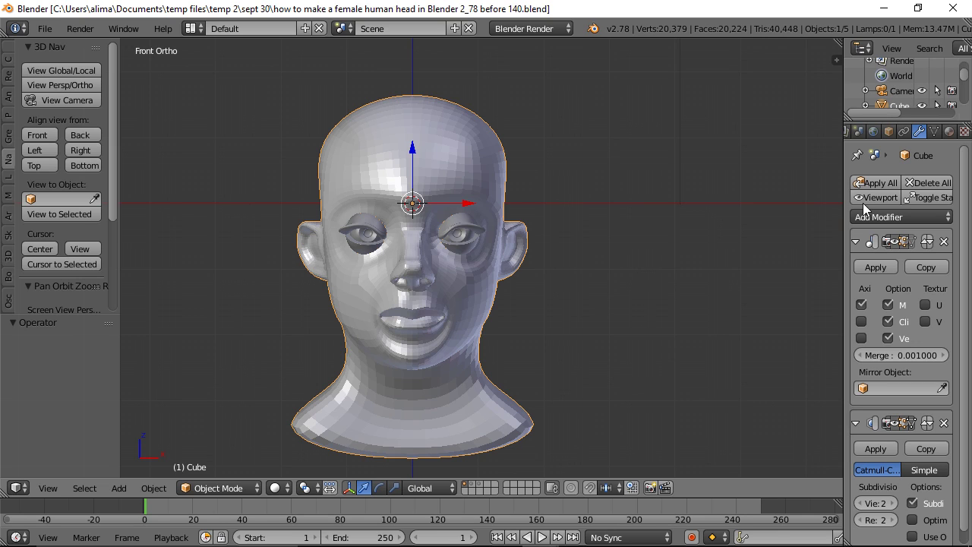
click(885, 185)
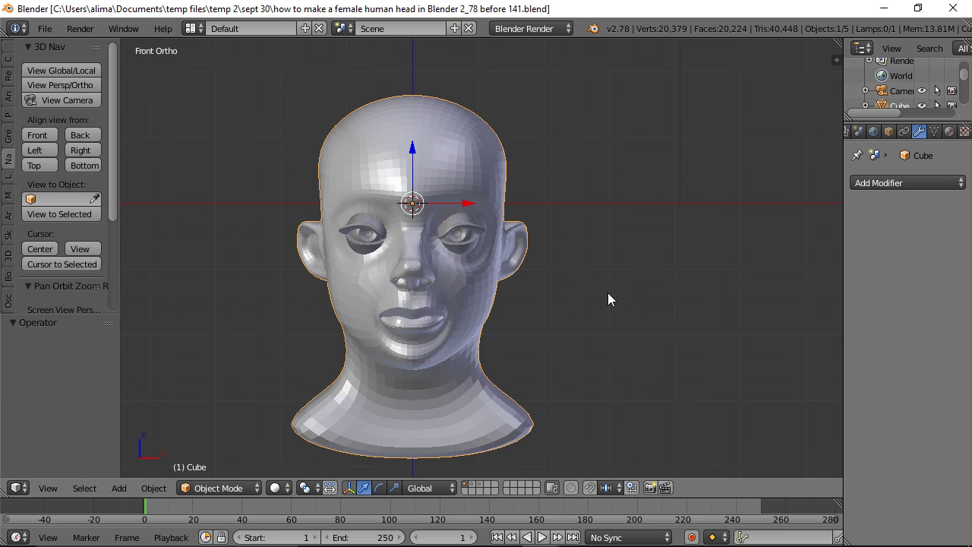
click(251, 491)
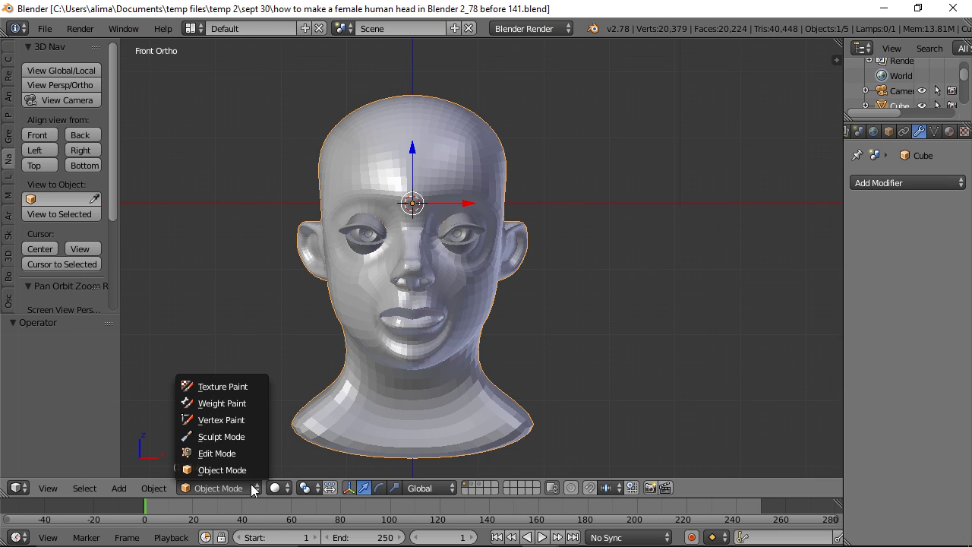
click(221, 437)
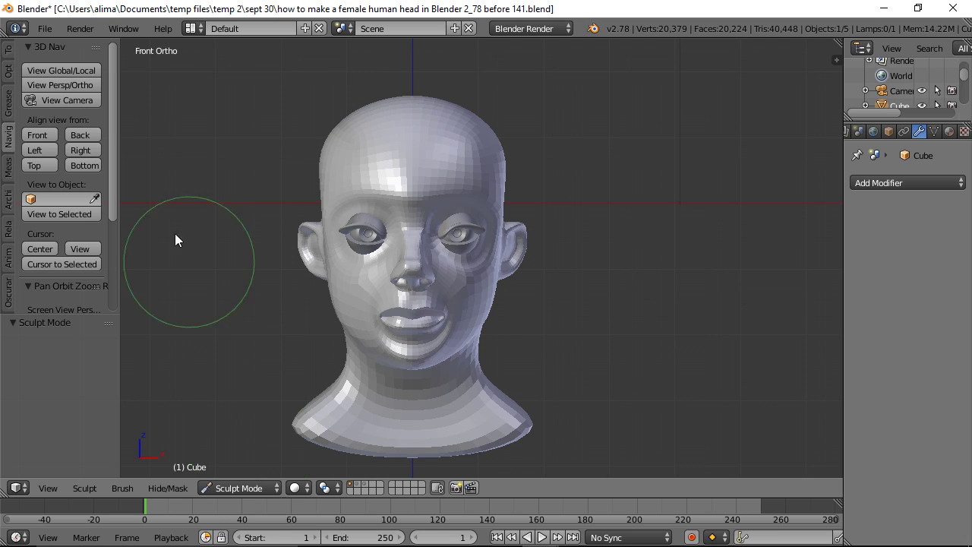
- Save as the file ending in 142 and enable Dyntopo on the head with the Constant Detail method
click(9, 50)
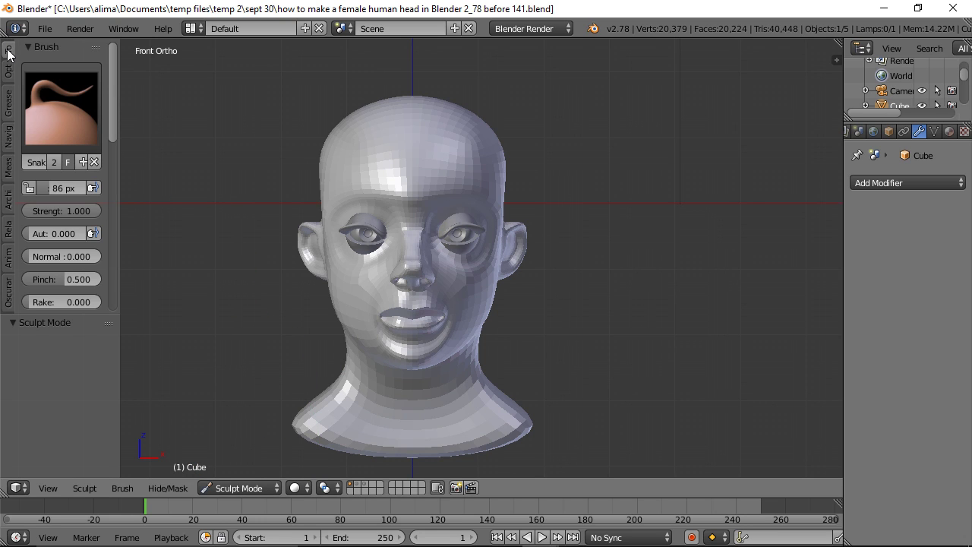
mouse_move(111, 56)
mouse_down()
mouse_move(119, 167)
mouse_move(94, 176)
mouse_up()
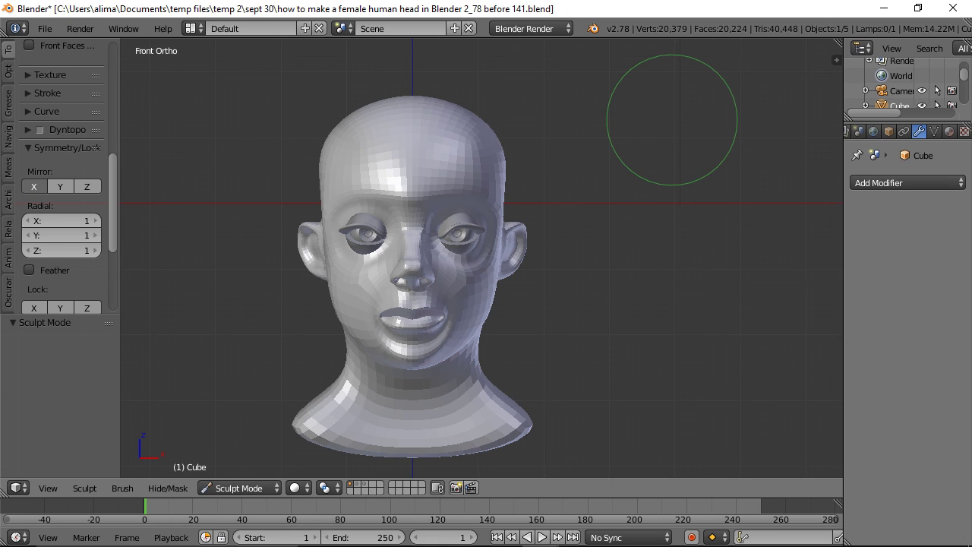
key(ctrl+alt+s)
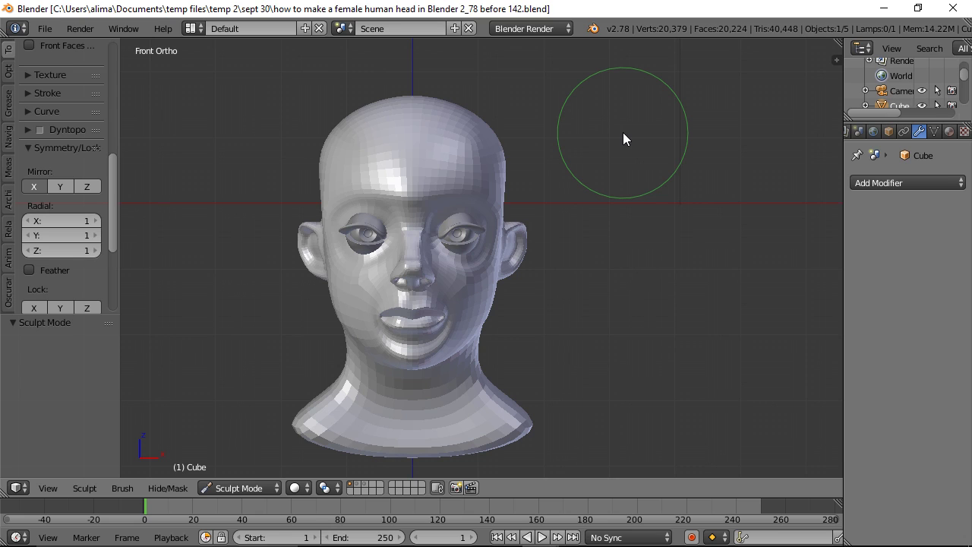
click(42, 131)
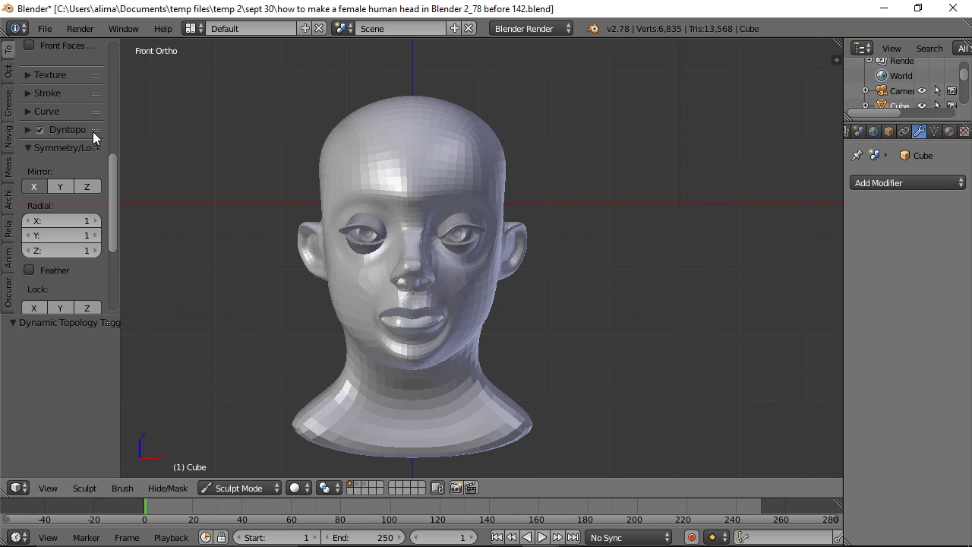
click(27, 130)
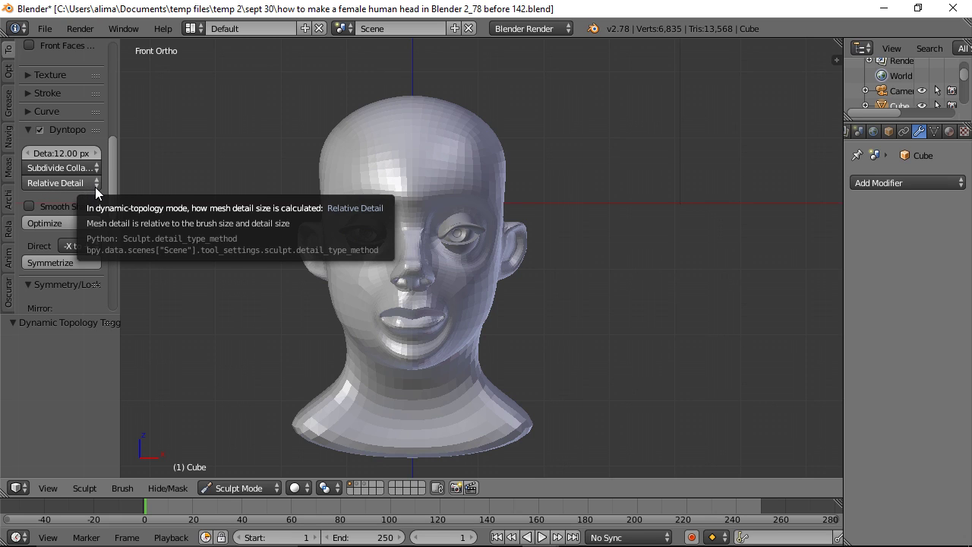
click(95, 186)
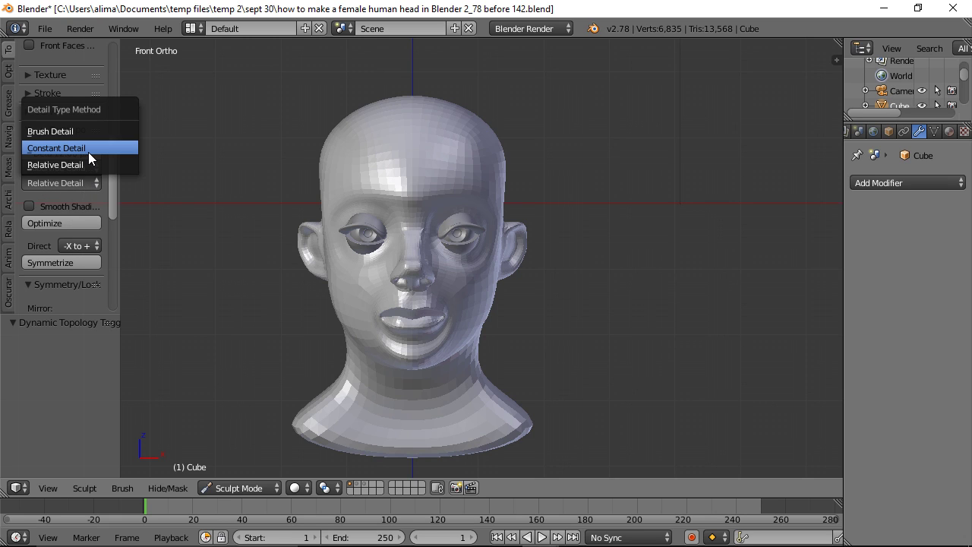
click(89, 150)
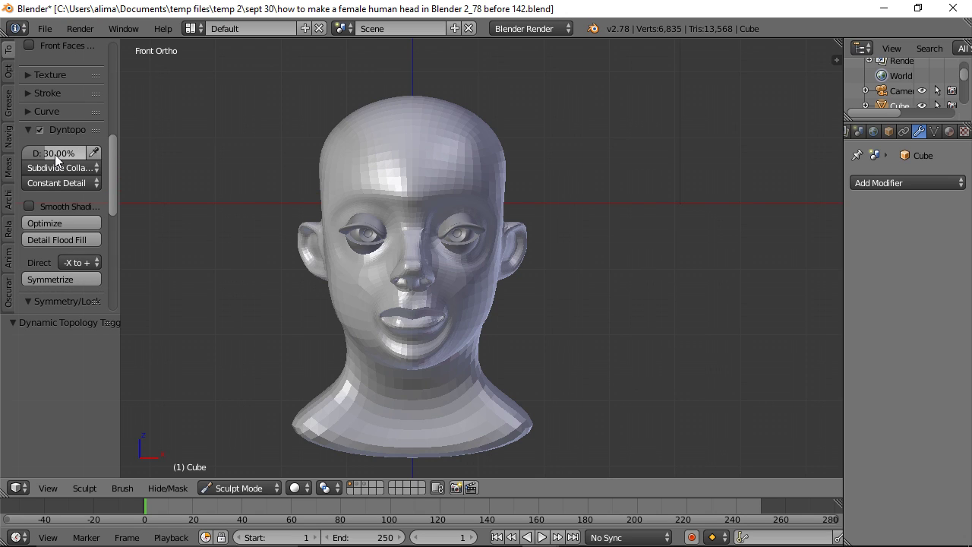
- Set the Dyntopo detail size to 10% and save as the incremental file ending in 144
click(54, 153)
text(10)
key(Return)
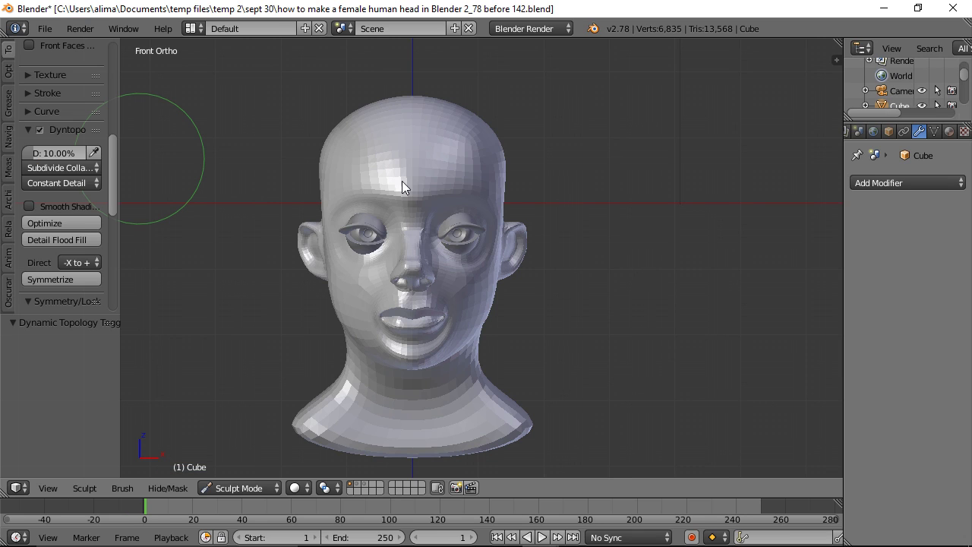
key(ctrl+alt+s)
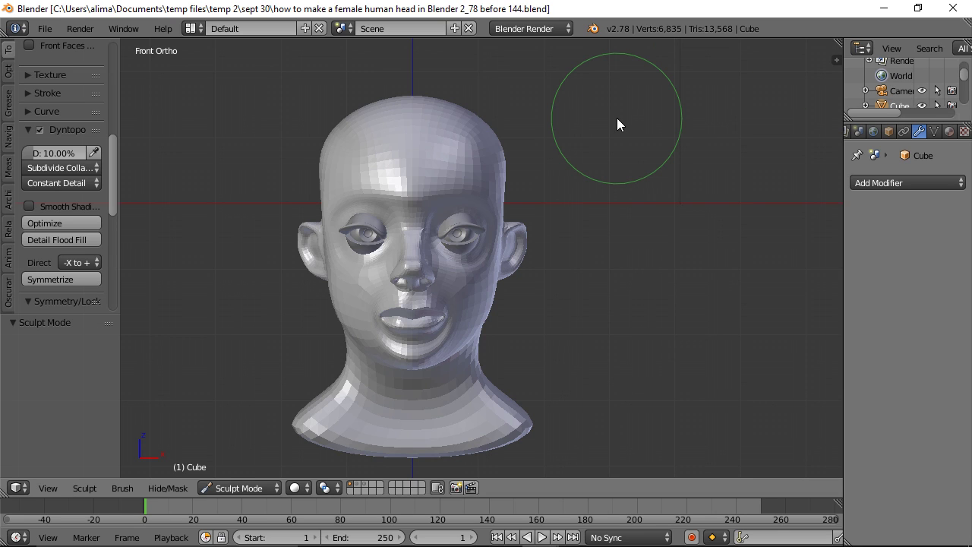
- Switch to the Blob sculpt brush and save as the incremental file ending in 145
drag(114, 160, 111, 62)
click(86, 114)
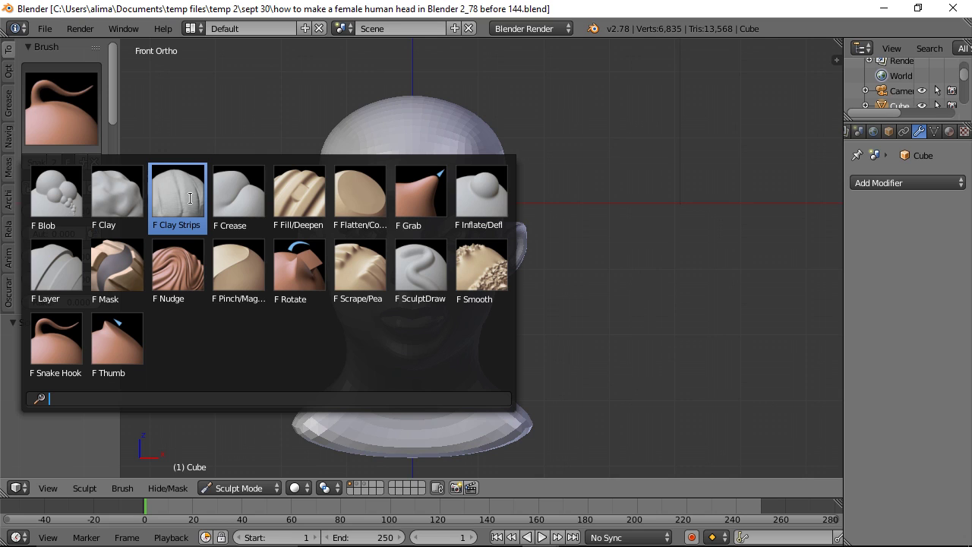
click(75, 203)
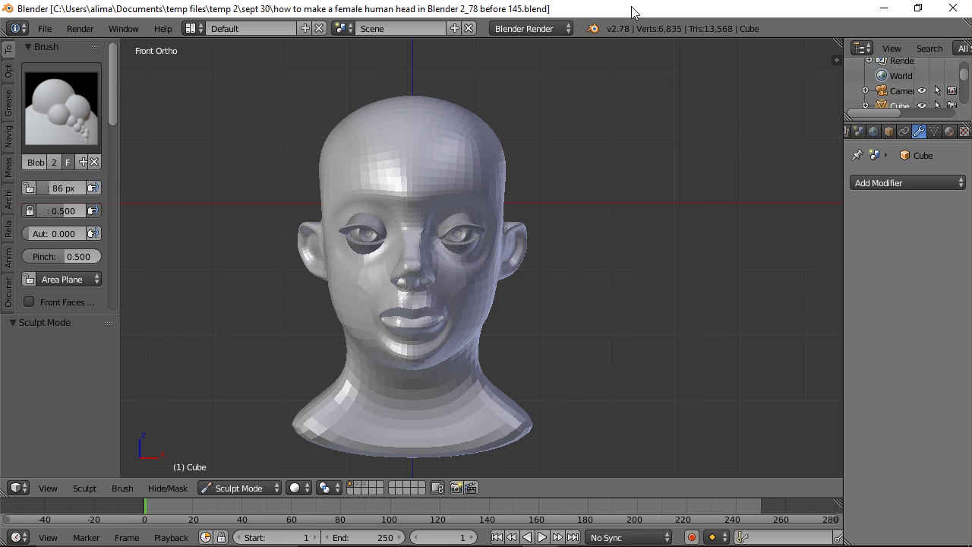
- Save as the file ending in 146 and set the Blob brush radius to 51 px
key(ctrl)
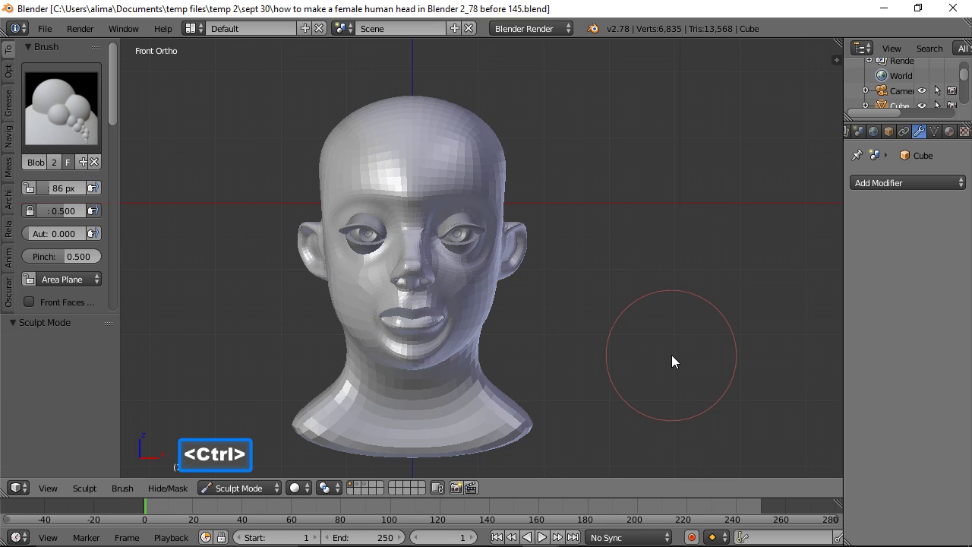
ctrl+middle_drag(668, 353, 660, 307)
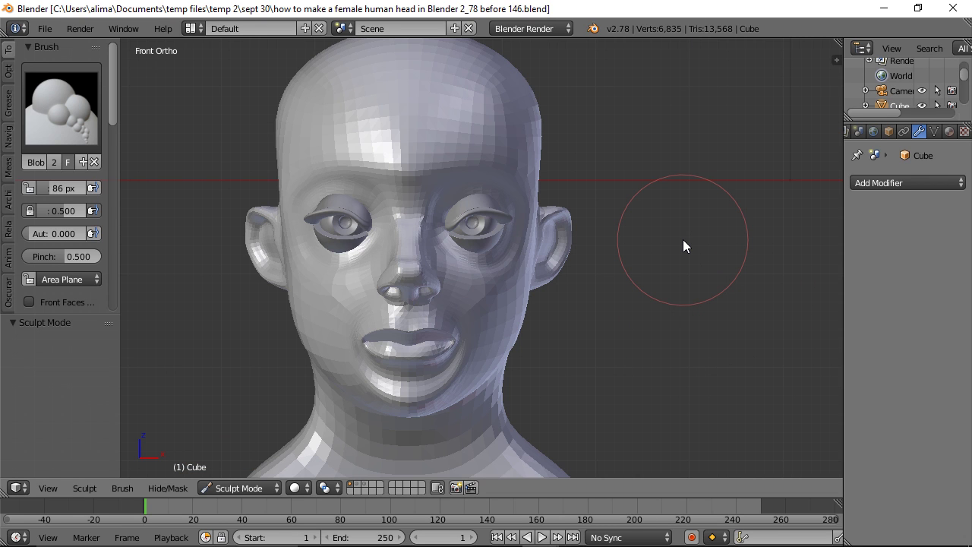
key(f)
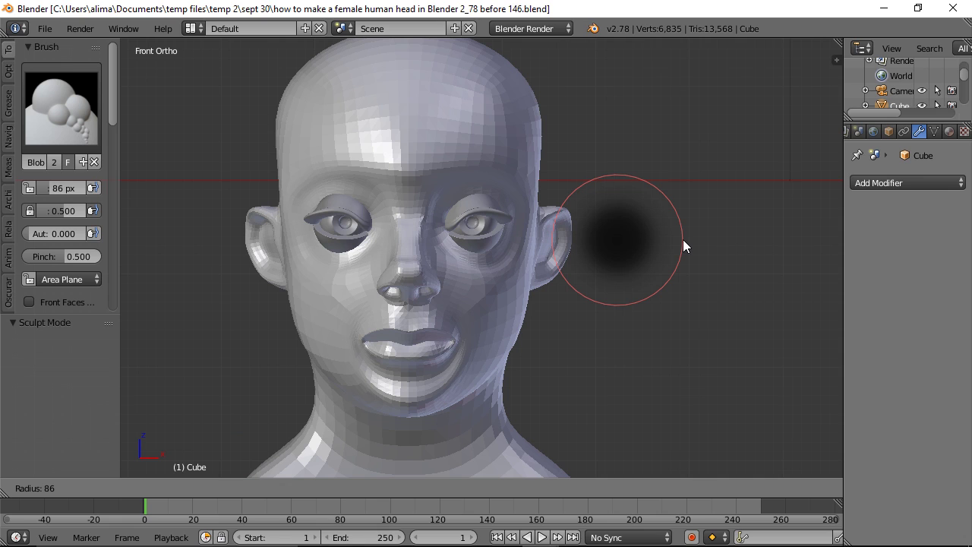
mouse_move(667, 238)
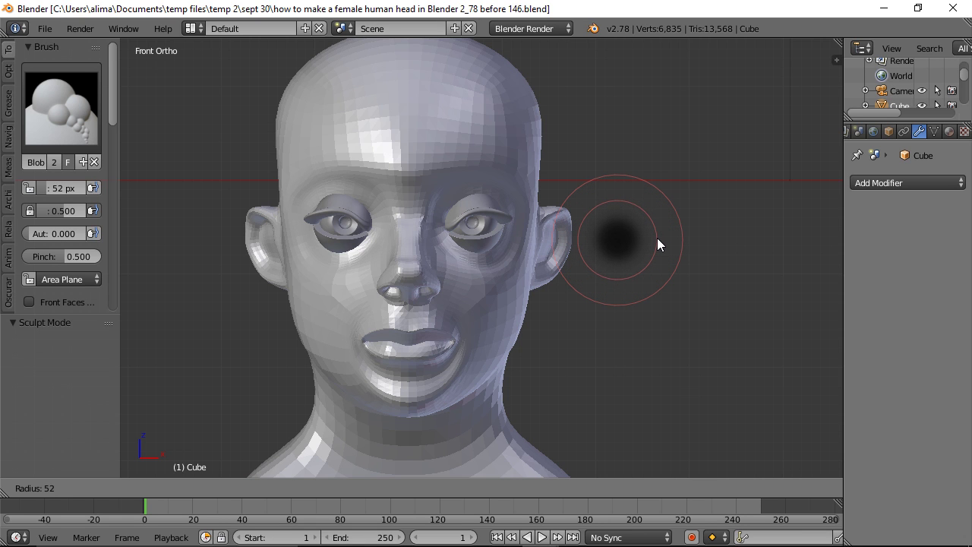
click(657, 238)
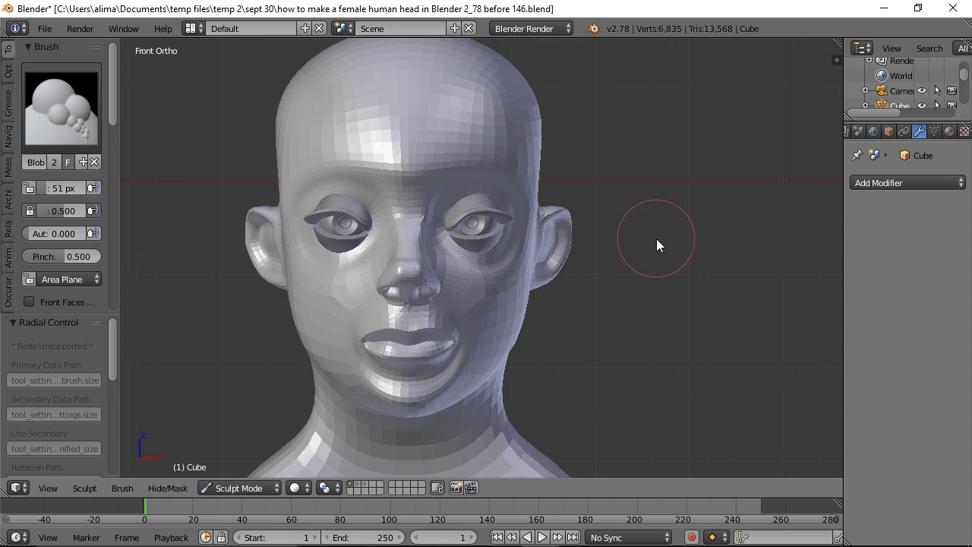
- Build up the cheekbones, cheeks and brow area around the eyes with the Blob brush, saving as the file ending in 147
middle_drag(645, 271, 627, 255)
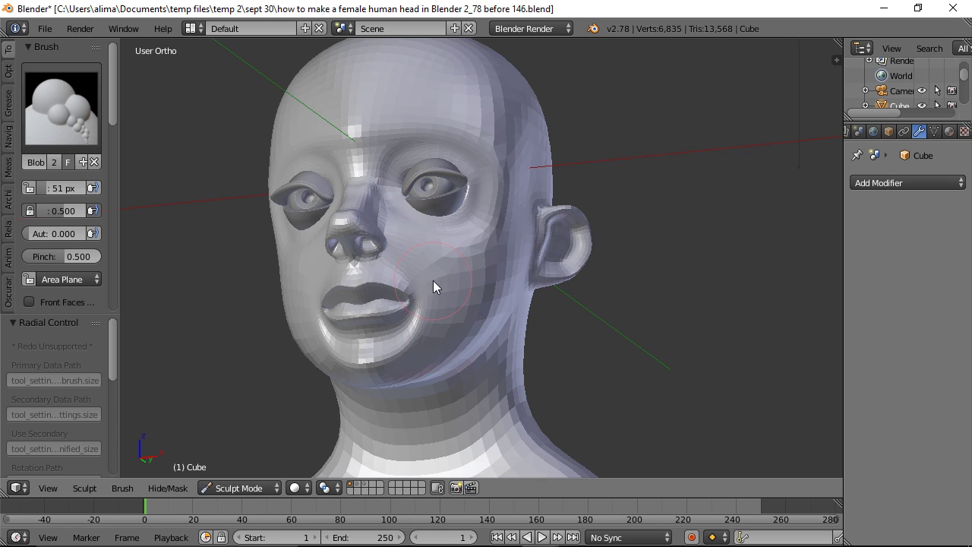
scroll(440, 275, up, 2)
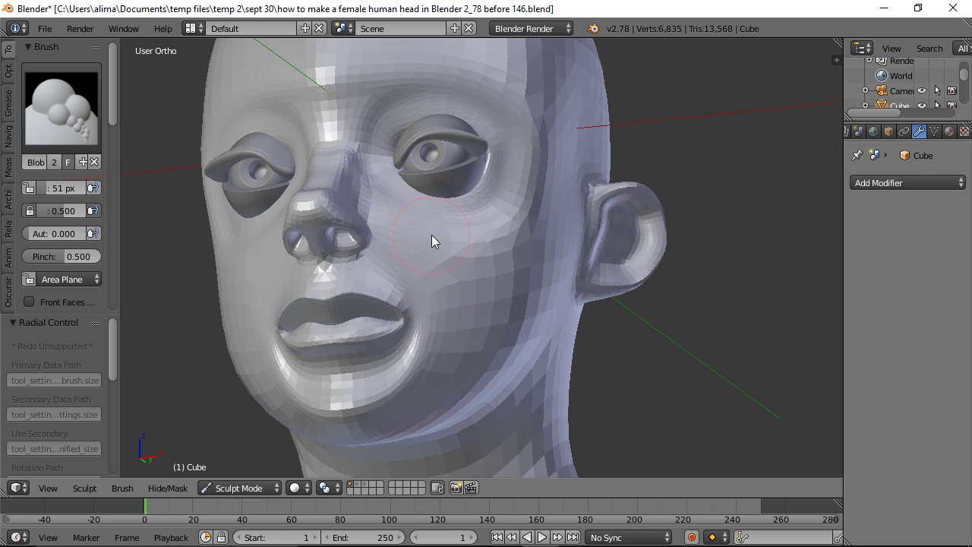
scroll(432, 234, up, 1)
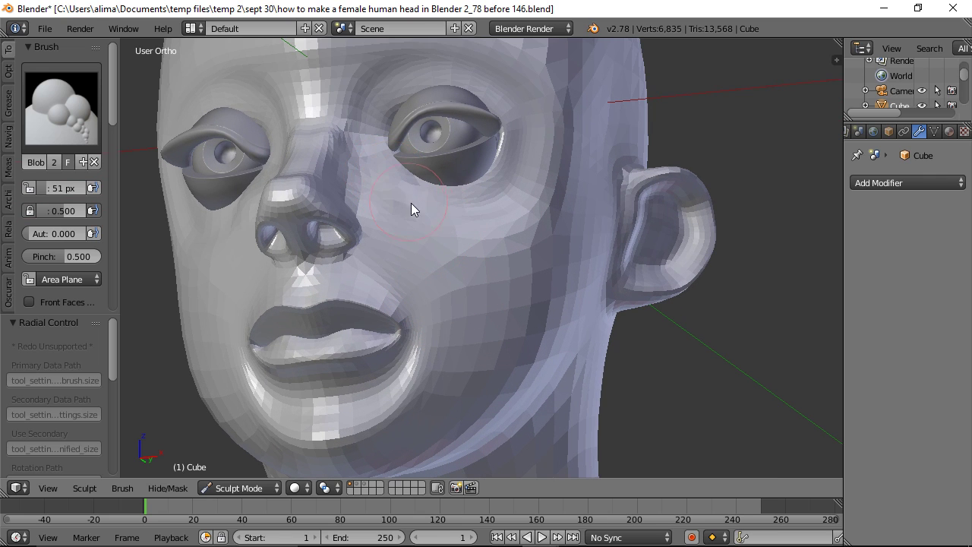
mouse_move(469, 217)
mouse_down()
mouse_move(534, 171)
mouse_move(473, 224)
mouse_move(377, 196)
mouse_move(410, 205)
mouse_move(477, 192)
mouse_move(518, 148)
mouse_up()
mouse_move(447, 191)
mouse_down()
mouse_move(395, 173)
mouse_move(437, 200)
mouse_move(487, 196)
mouse_move(536, 148)
mouse_move(477, 199)
mouse_move(398, 188)
mouse_move(493, 238)
mouse_move(542, 184)
mouse_move(484, 249)
mouse_move(403, 215)
mouse_move(452, 251)
mouse_move(476, 379)
mouse_up()
mouse_move(468, 267)
mouse_down()
mouse_move(467, 237)
mouse_move(468, 254)
mouse_up()
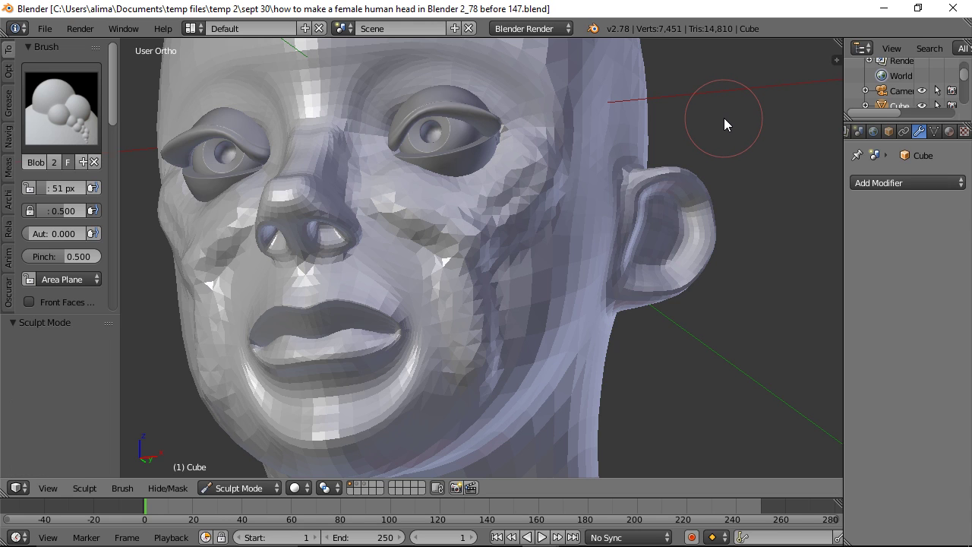
ctrl+middle_drag(724, 118, 729, 141)
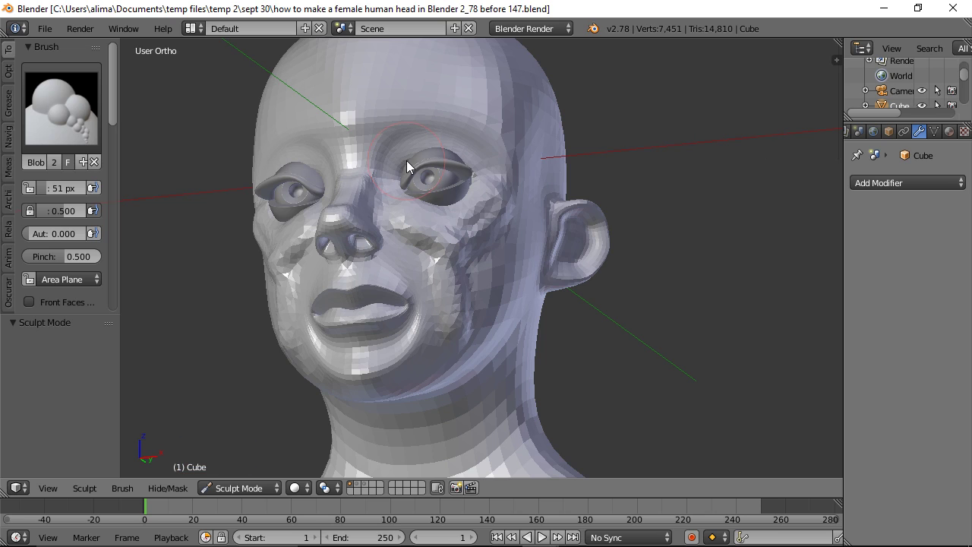
mouse_move(396, 162)
mouse_down()
mouse_move(422, 145)
mouse_move(480, 168)
mouse_move(493, 194)
mouse_move(461, 232)
mouse_up()
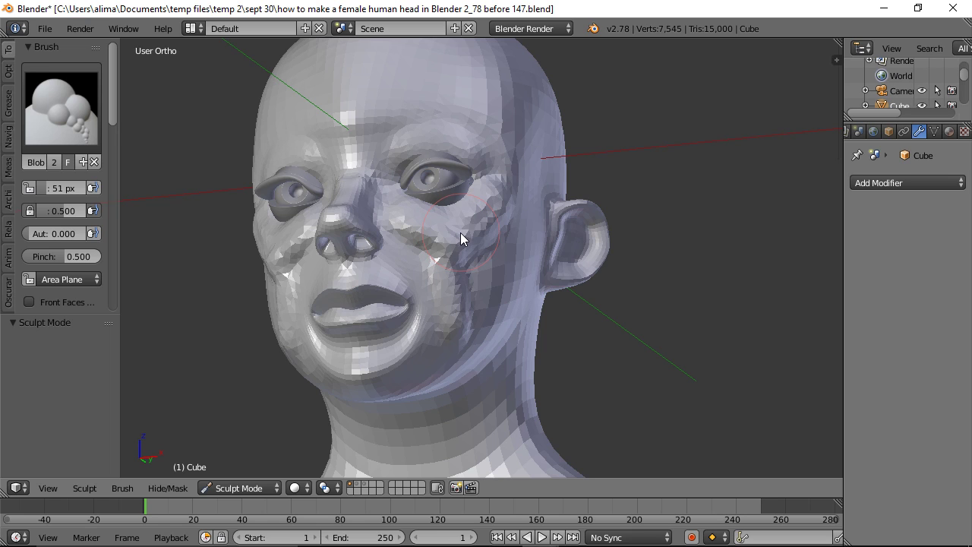
- Smooth the rough Blob strokes on the cheekbone, upper cheek and temple beside the eye
shift+click(418, 230)
shift+drag(419, 236, 422, 238)
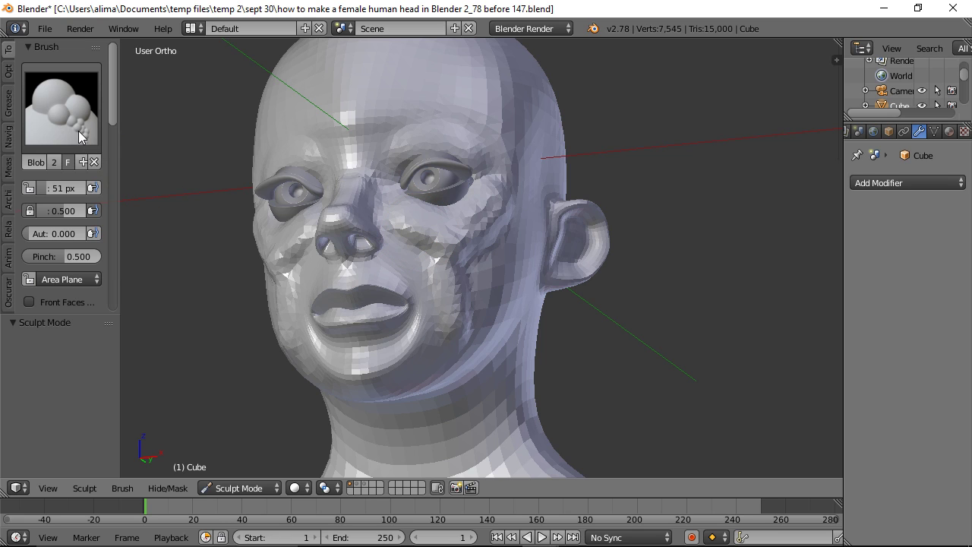
key(s)
mouse_move(464, 230)
mouse_down()
mouse_move(492, 199)
mouse_move(467, 234)
mouse_move(485, 230)
mouse_move(498, 185)
mouse_move(493, 207)
mouse_up()
mouse_move(461, 256)
shift+mouse_down()
mouse_move(457, 297)
mouse_move(483, 274)
shift+mouse_up()
middle_drag(631, 203, 518, 225)
mouse_move(474, 252)
shift+mouse_down()
mouse_move(465, 254)
mouse_move(494, 328)
mouse_move(496, 220)
mouse_move(517, 182)
mouse_move(496, 136)
shift+mouse_up()
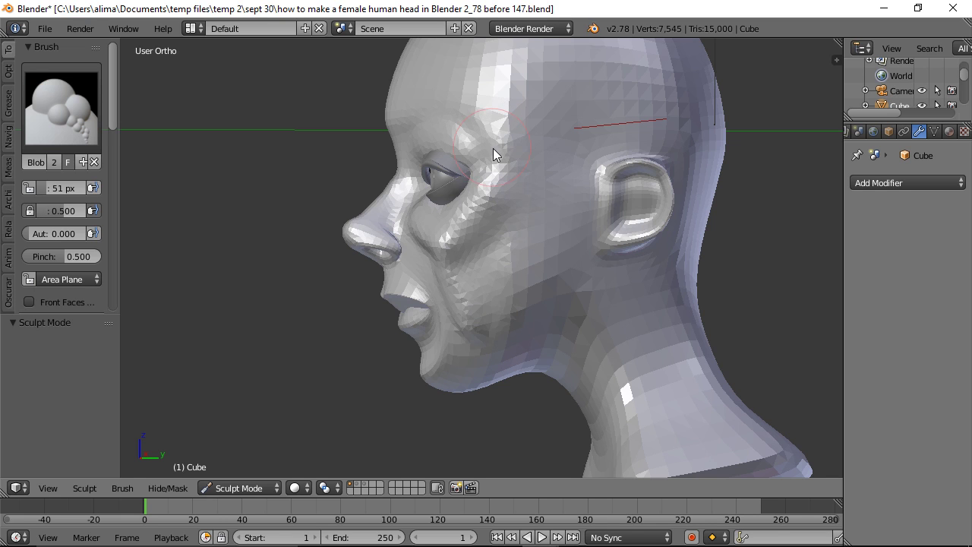
- Smooth the lower cheek and the area beneath and beside the eye, and save as the file ending in 148
middle_drag(494, 227, 624, 231)
mouse_move(454, 325)
shift+mouse_down()
mouse_move(444, 336)
mouse_move(462, 274)
mouse_move(418, 244)
mouse_move(439, 267)
shift+mouse_up()
mouse_move(450, 270)
middle_down()
mouse_move(486, 252)
mouse_move(480, 223)
mouse_move(471, 241)
middle_up()
mouse_move(471, 241)
shift+mouse_down()
mouse_move(462, 238)
mouse_move(468, 231)
mouse_move(490, 248)
mouse_move(506, 207)
mouse_move(487, 238)
shift+mouse_up()
mouse_move(505, 218)
middle_down()
mouse_move(412, 246)
mouse_move(437, 238)
middle_up()
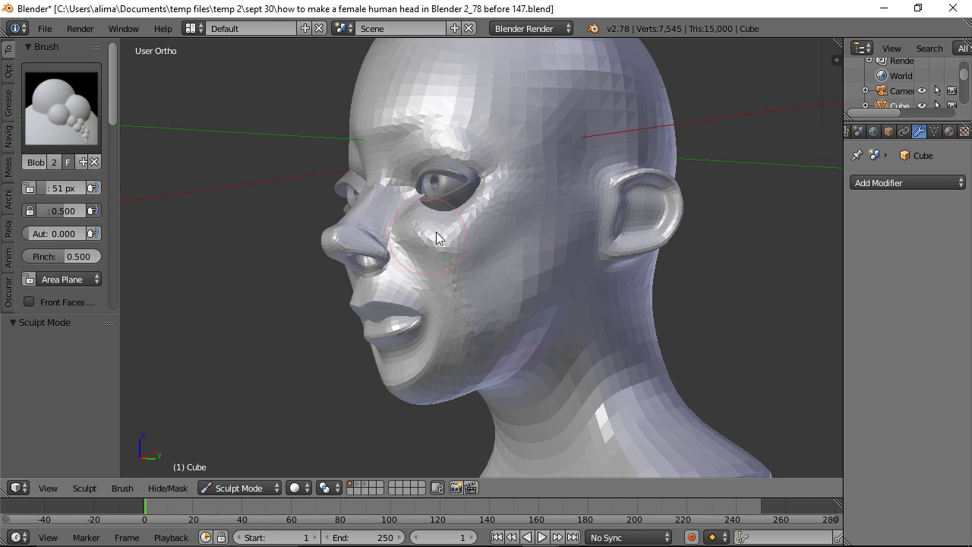
key(shift)
mouse_move(518, 181)
shift+mouse_down()
mouse_move(475, 255)
mouse_move(489, 241)
shift+mouse_up()
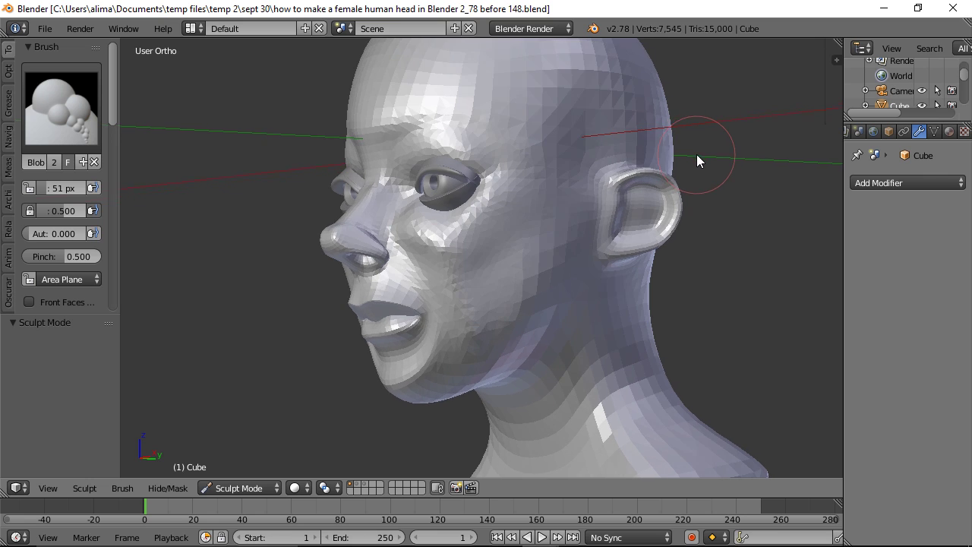
- Smooth the jaw side and cheekbones from the front and save as the file ending in 149
middle_drag(727, 175, 798, 156)
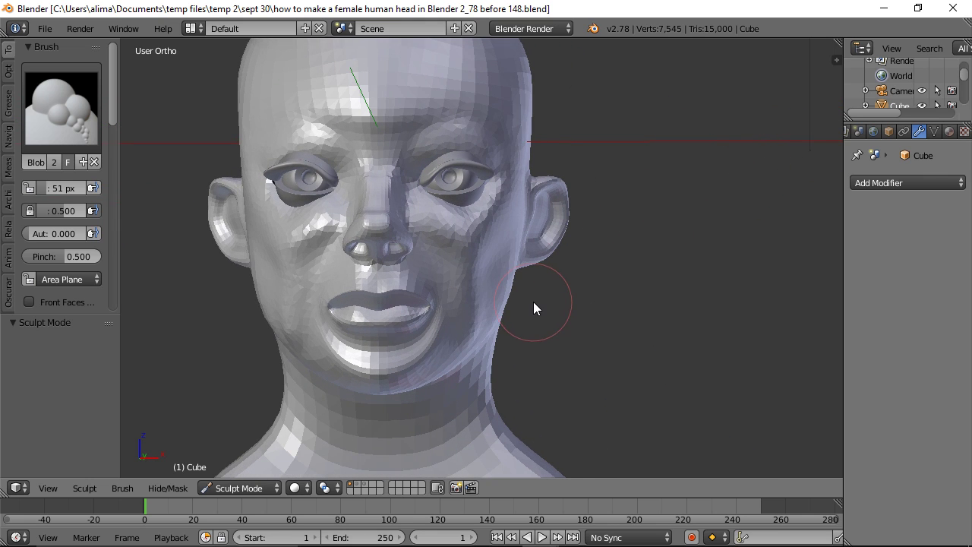
key(shift+s)
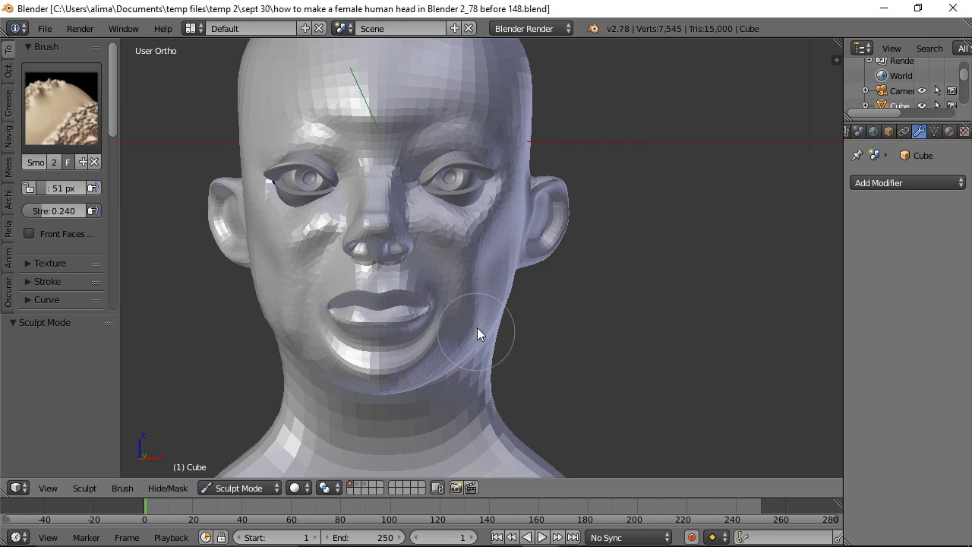
shift+drag(471, 323, 481, 316)
shift+drag(431, 231, 441, 229)
shift+drag(465, 240, 504, 200)
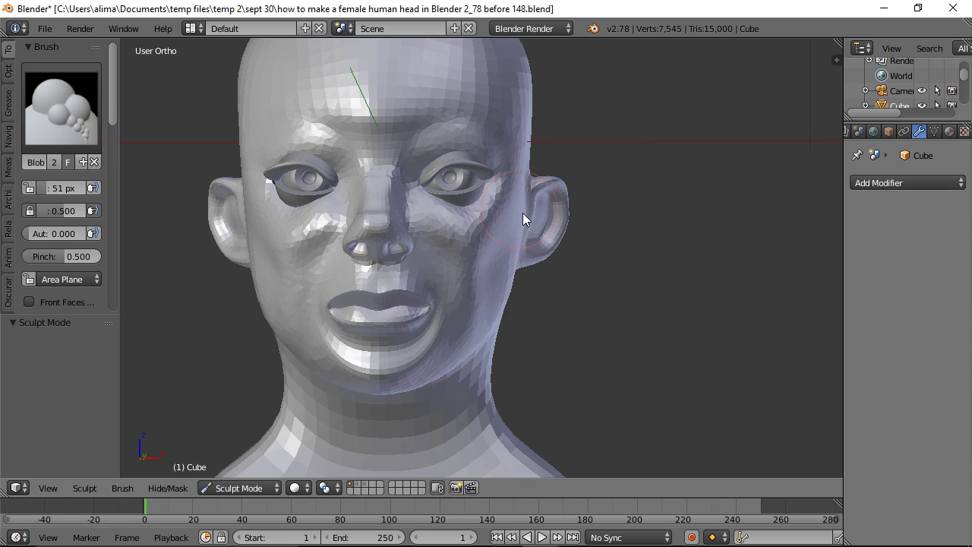
scroll(576, 242, down, 2)
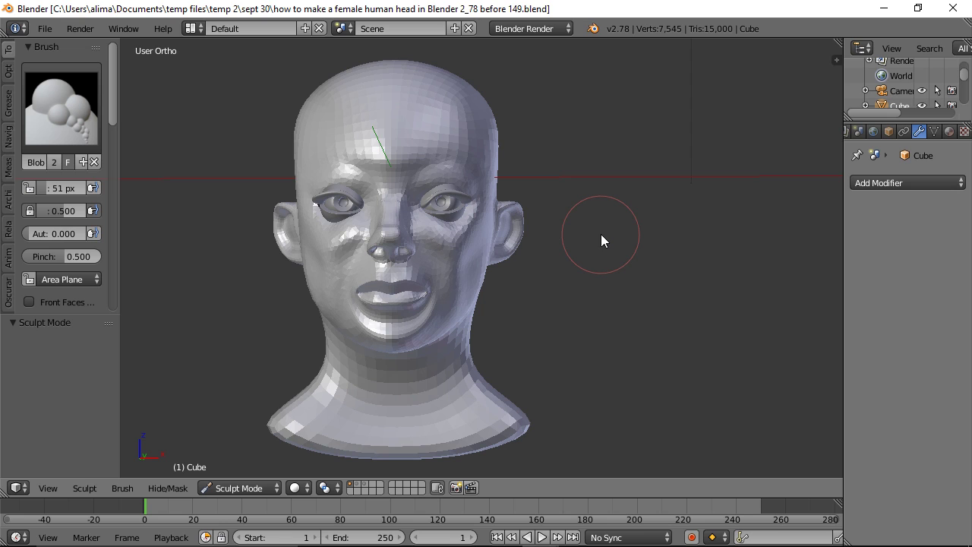
- Set the Blob brush radius to 31 px and build up the chin and front jawline
key(ctrl)
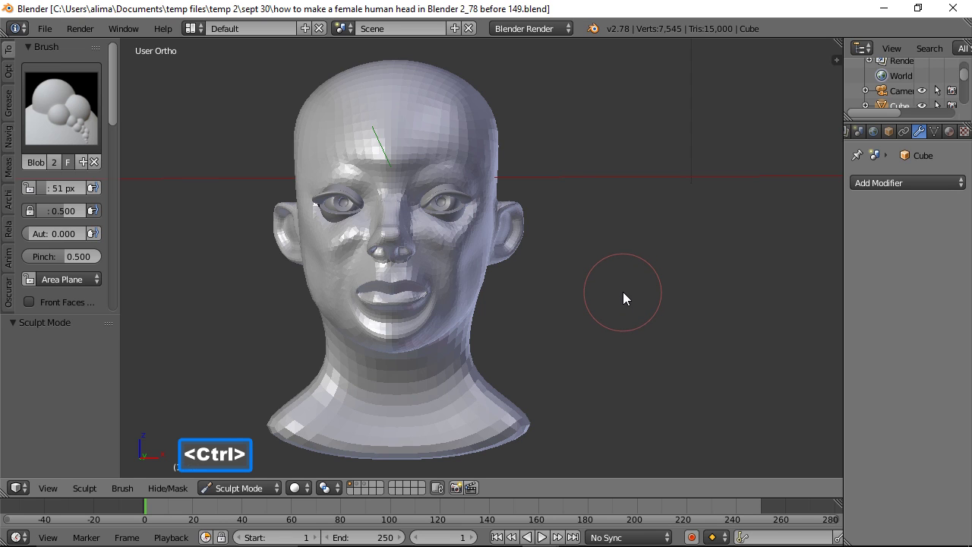
ctrl+middle_drag(621, 291, 621, 261)
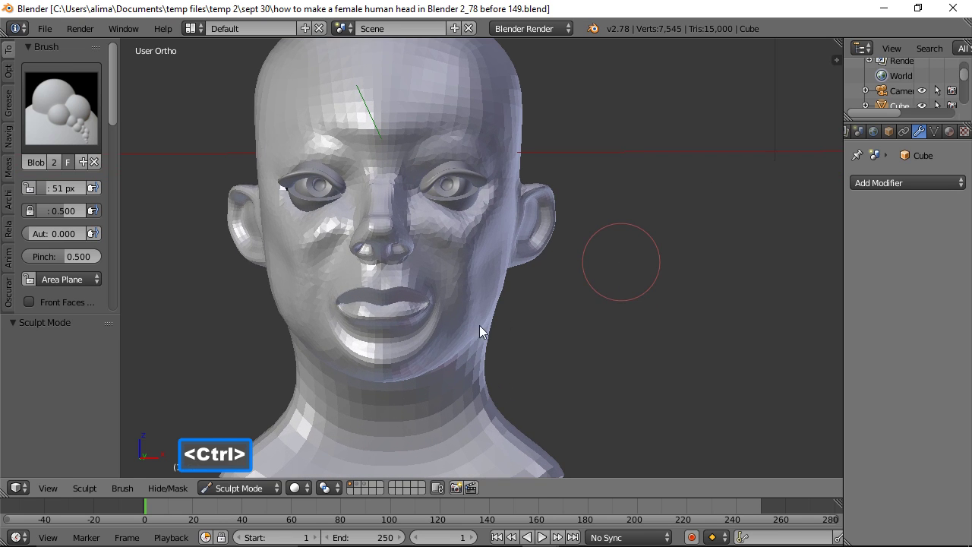
key(f)
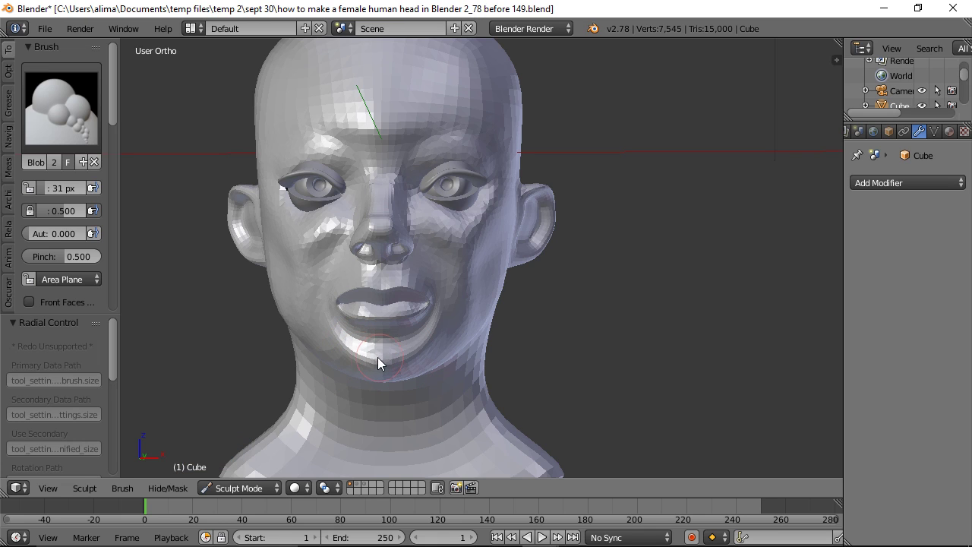
mouse_move(385, 364)
mouse_down()
mouse_move(413, 362)
mouse_move(425, 347)
mouse_move(386, 356)
mouse_move(470, 357)
mouse_up()
mouse_move(475, 341)
middle_down()
mouse_move(452, 349)
mouse_move(365, 336)
mouse_move(426, 347)
mouse_move(464, 340)
middle_up()
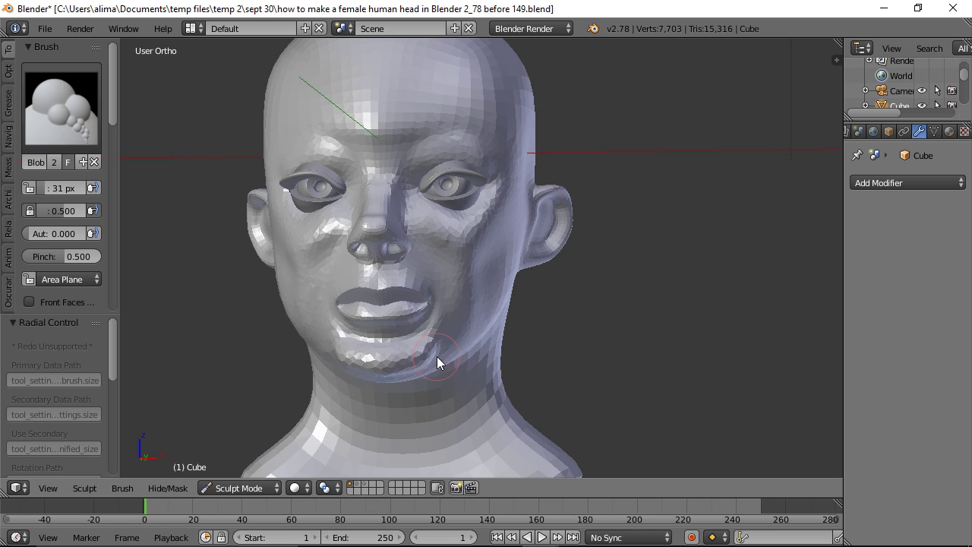
- Smooth the bumpy surface of the chin below the lower lip with the Smooth brush
key(s)
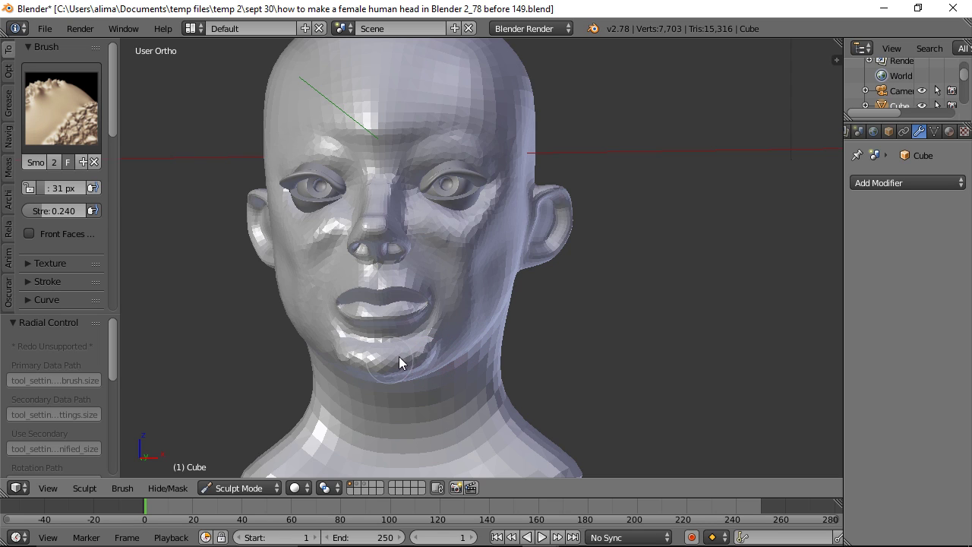
mouse_move(365, 358)
mouse_down()
mouse_move(418, 361)
mouse_move(454, 339)
mouse_up()
middle_drag(488, 355, 392, 359)
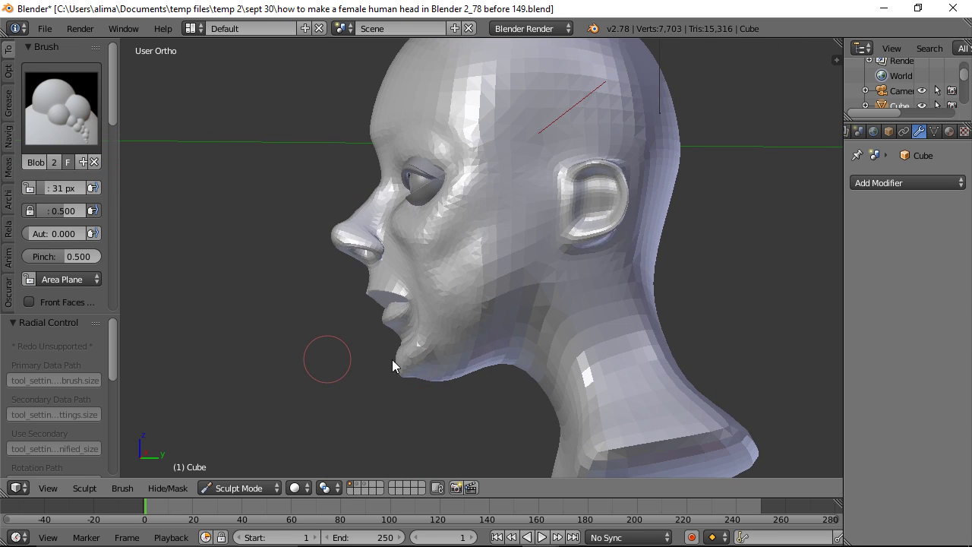
- Smooth the area beside the chin and along the jawline on one side of the face
middle_drag(529, 363, 450, 308)
key(s)
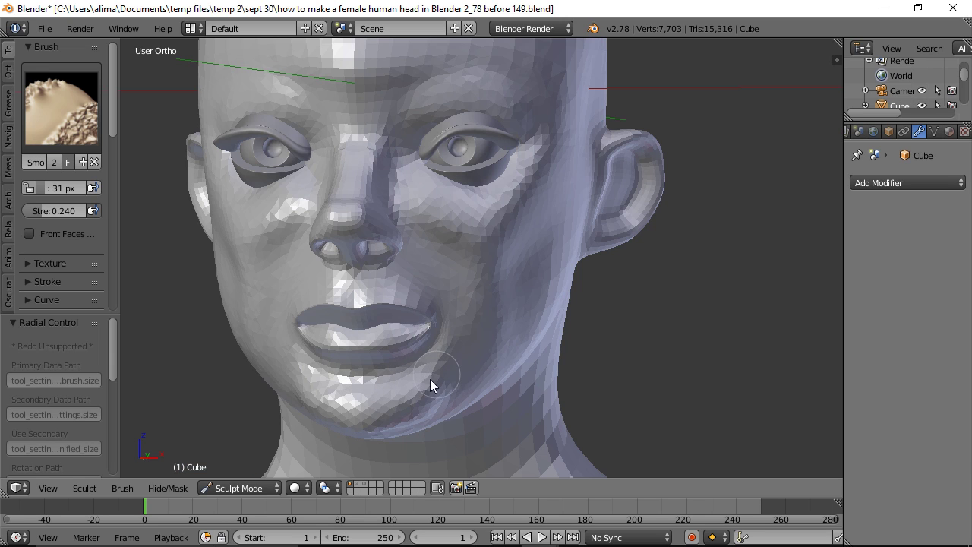
shift+drag(455, 367, 456, 370)
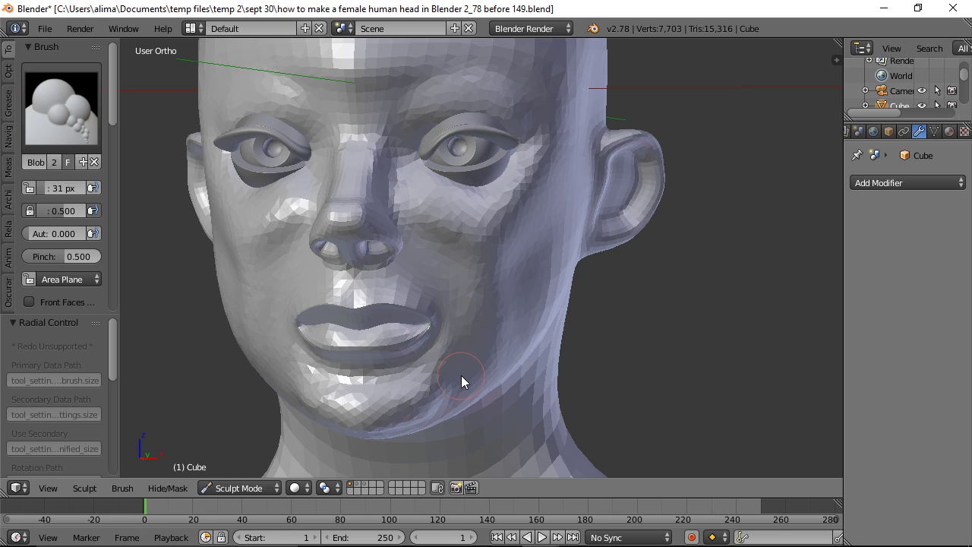
middle_drag(533, 355, 498, 340)
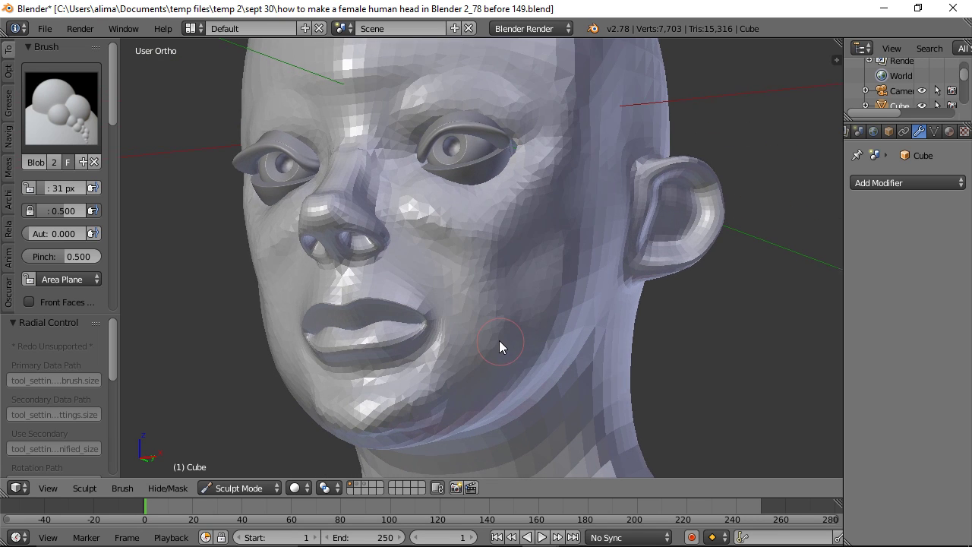
mouse_move(449, 408)
shift+mouse_down()
mouse_move(422, 433)
mouse_move(458, 404)
shift+mouse_up()
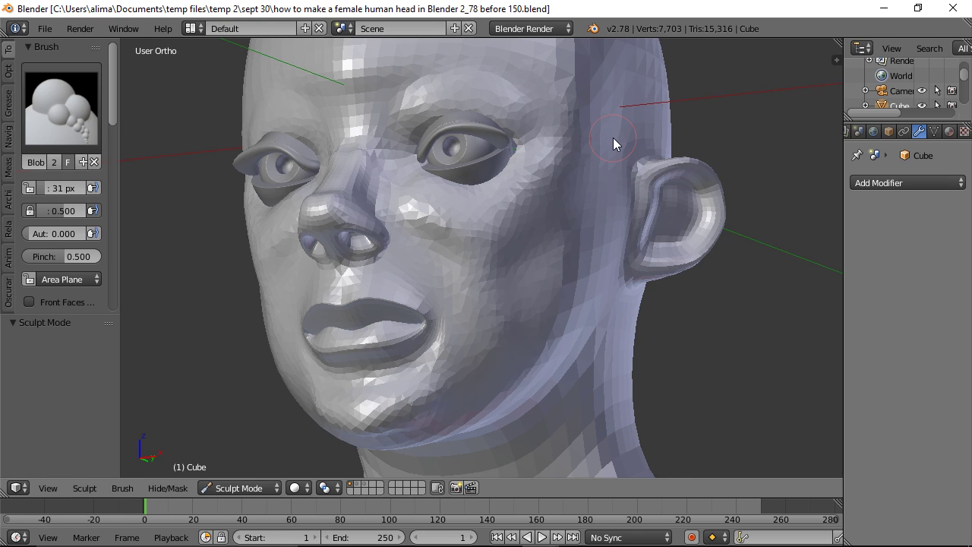
- Smooth the lower edge of the chin where it meets the underside of the jaw
mouse_move(614, 145)
ctrl+middle_down()
mouse_move(622, 176)
mouse_move(560, 198)
ctrl+middle_up()
middle_drag(664, 196, 565, 206)
middle_drag(621, 193, 711, 179)
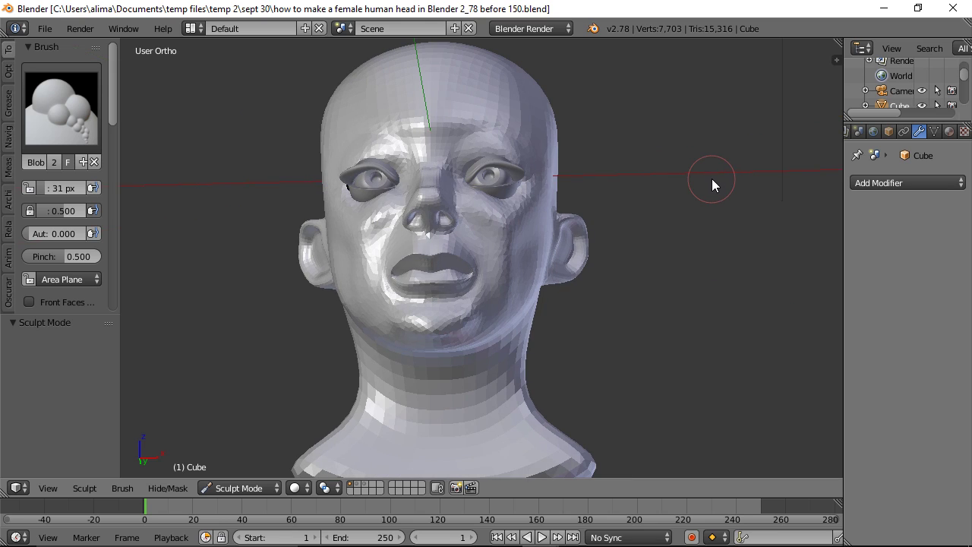
key(s)
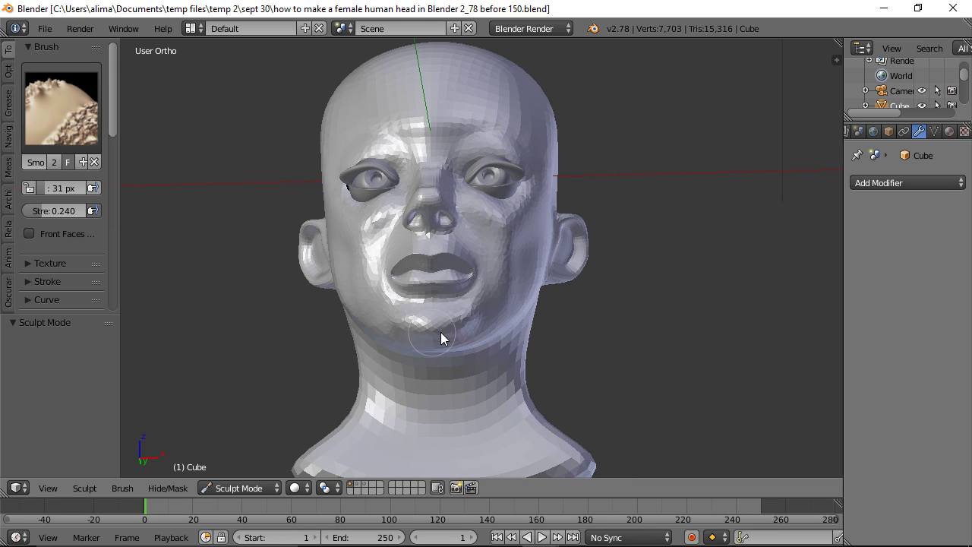
mouse_move(438, 335)
shift+mouse_down()
mouse_move(454, 333)
mouse_move(429, 332)
mouse_move(464, 330)
shift+mouse_up()
mouse_move(658, 274)
middle_down()
mouse_move(581, 311)
mouse_move(495, 298)
mouse_move(525, 311)
mouse_move(658, 318)
middle_up()
scroll(494, 298, up, 1)
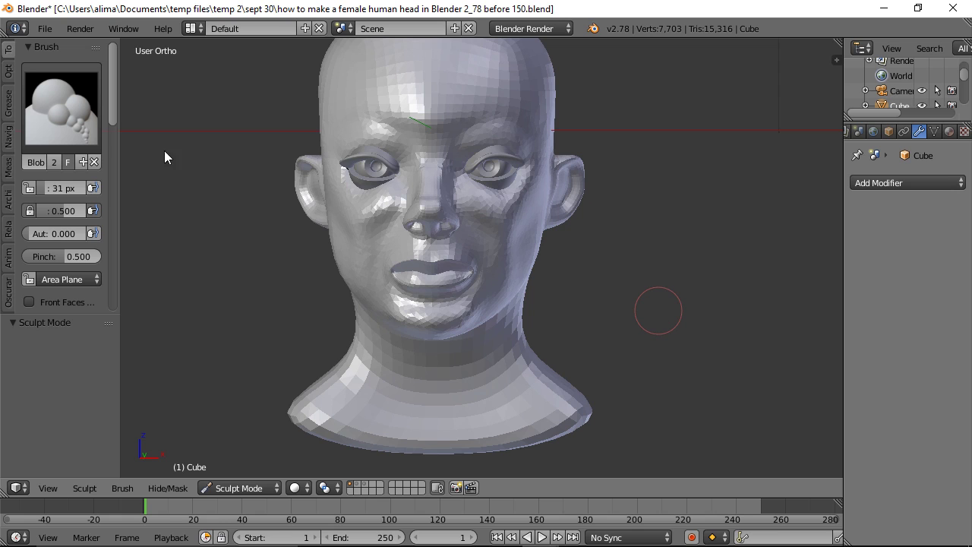
- Pull the outer corner of the eye slightly upward using the Snake Hook brush with a 57 px radius
click(85, 120)
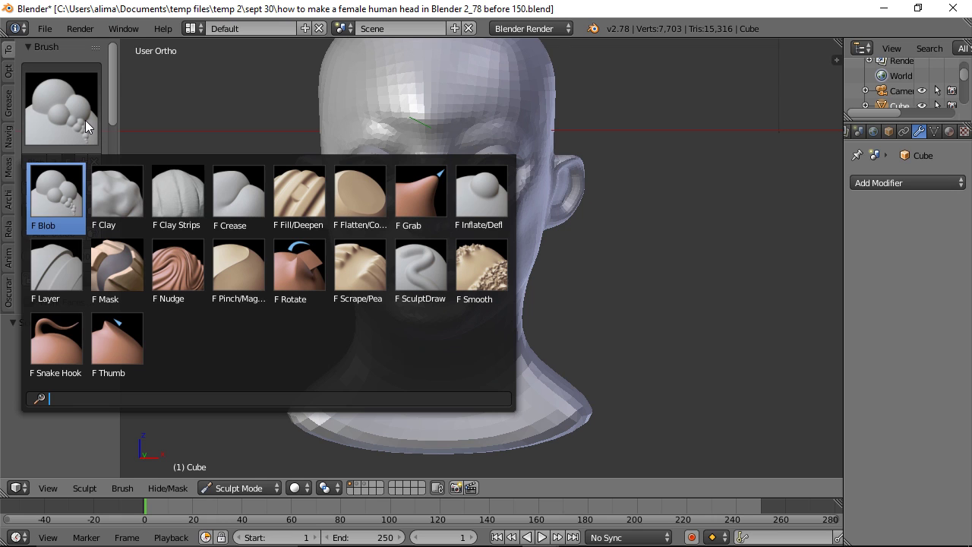
click(61, 334)
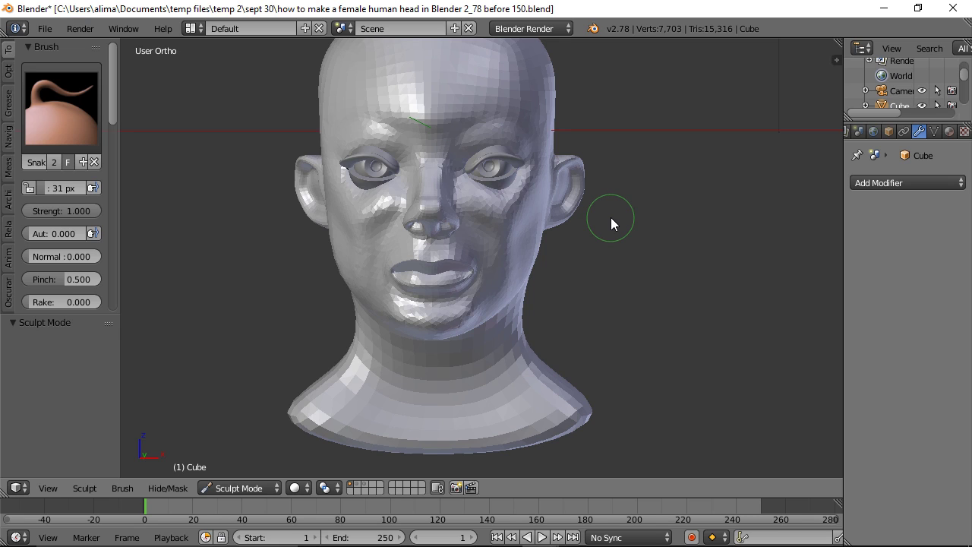
key(f)
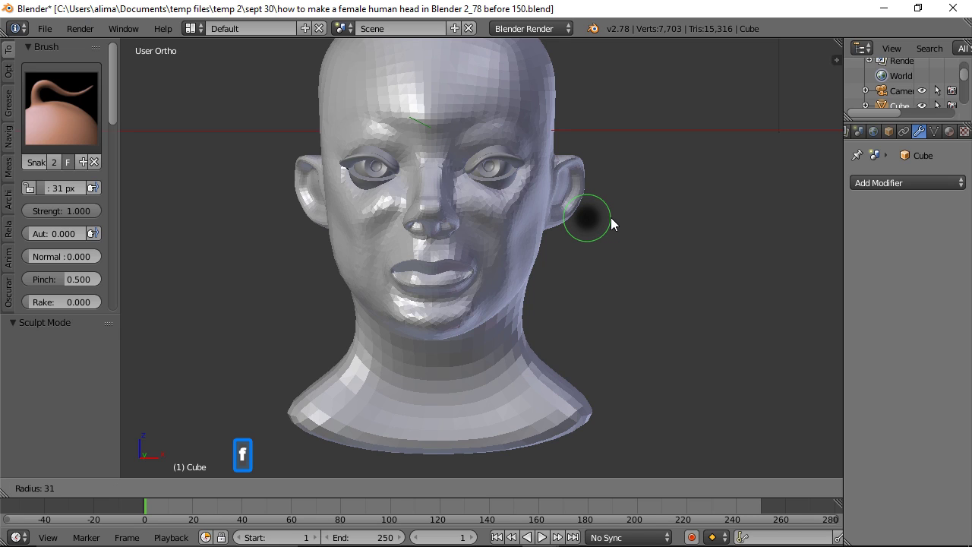
click(629, 228)
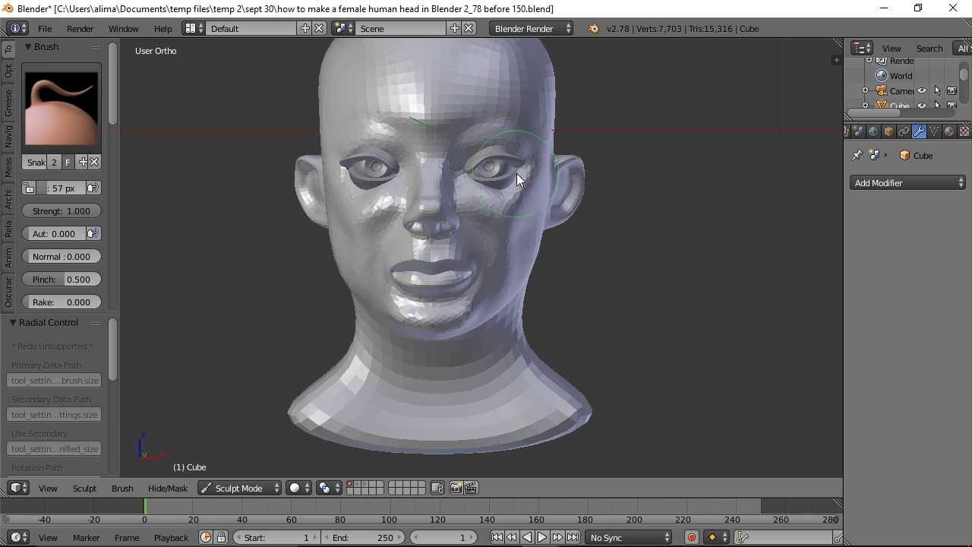
drag(521, 168, 520, 161)
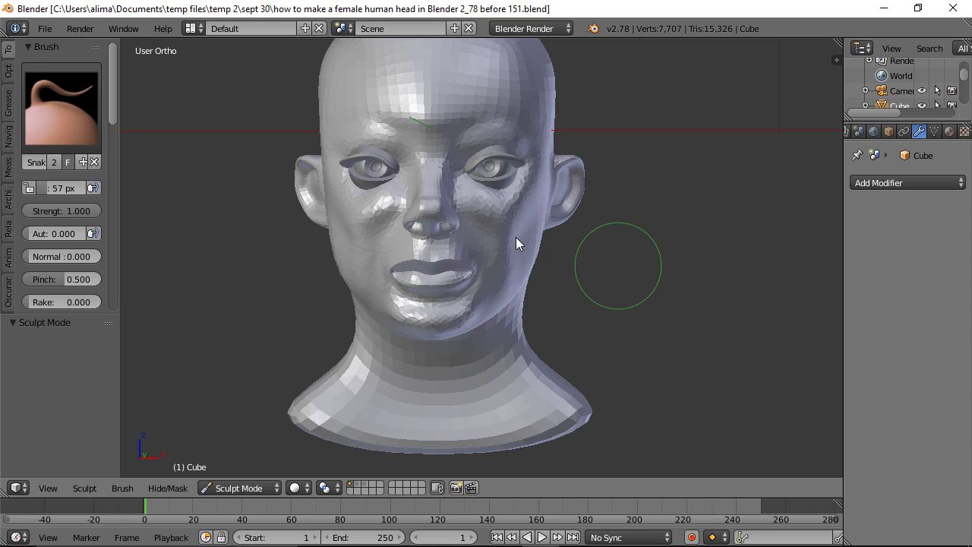
- Switch to the Crease brush and set its radius to 39 px for work around the nose
click(79, 127)
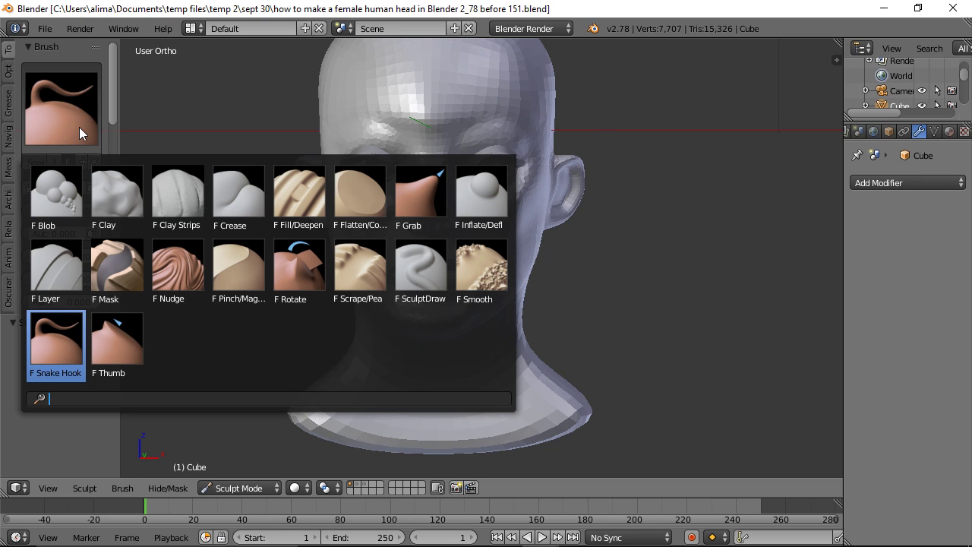
click(231, 205)
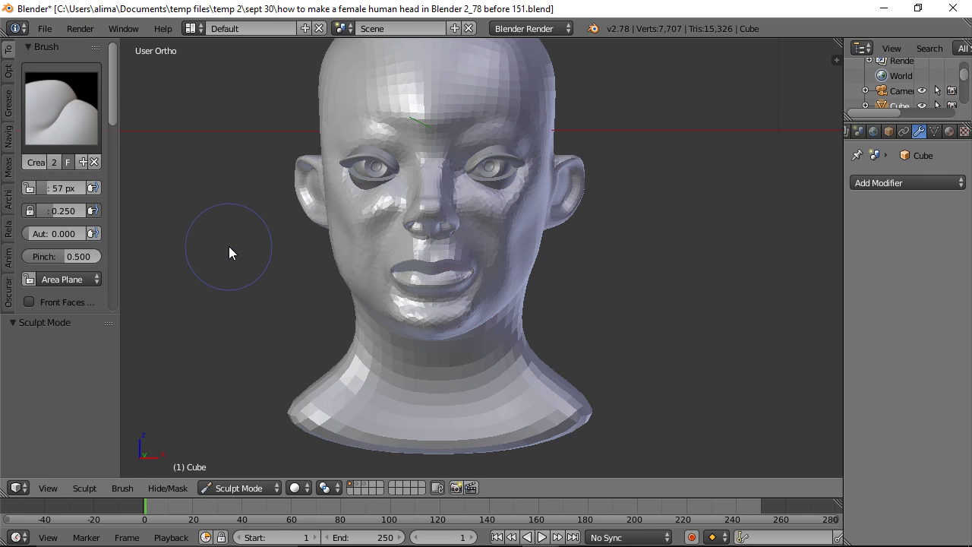
drag(113, 106, 122, 153)
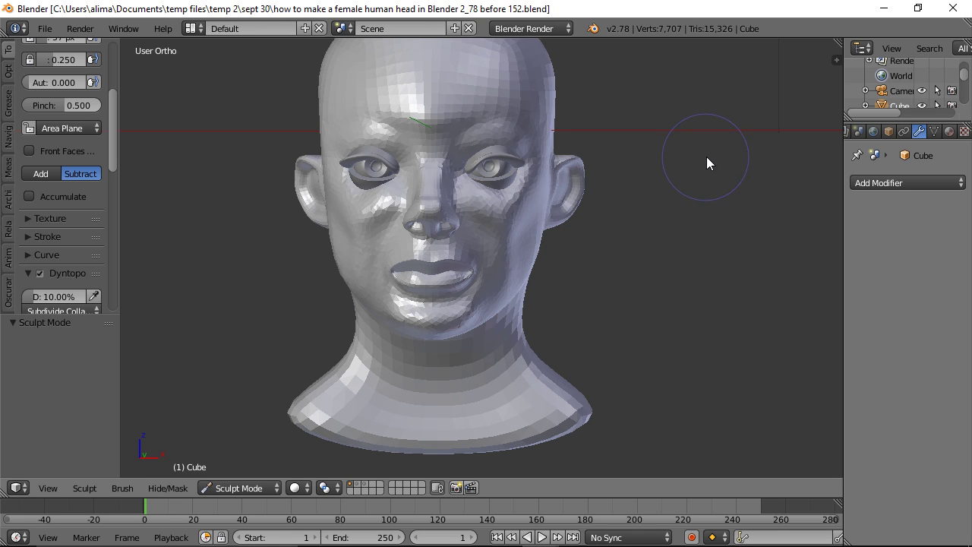
mouse_move(706, 157)
middle_down()
mouse_move(714, 168)
mouse_move(648, 159)
mouse_move(652, 211)
mouse_move(678, 272)
middle_up()
scroll(649, 159, down, 2)
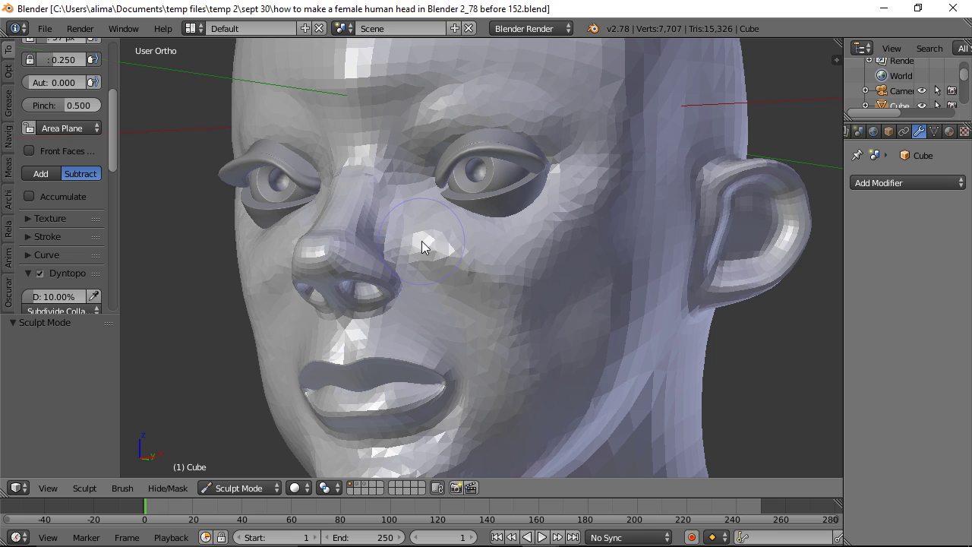
key(f)
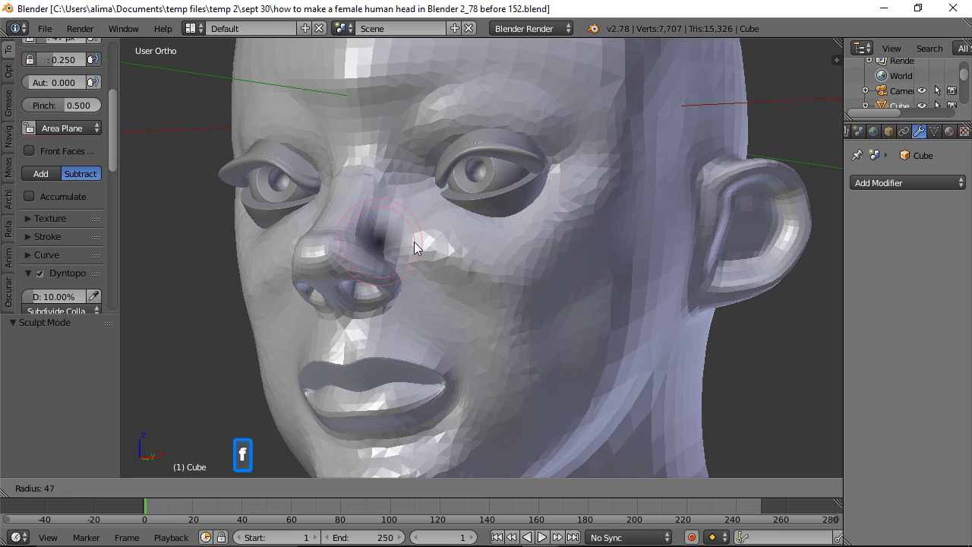
click(408, 242)
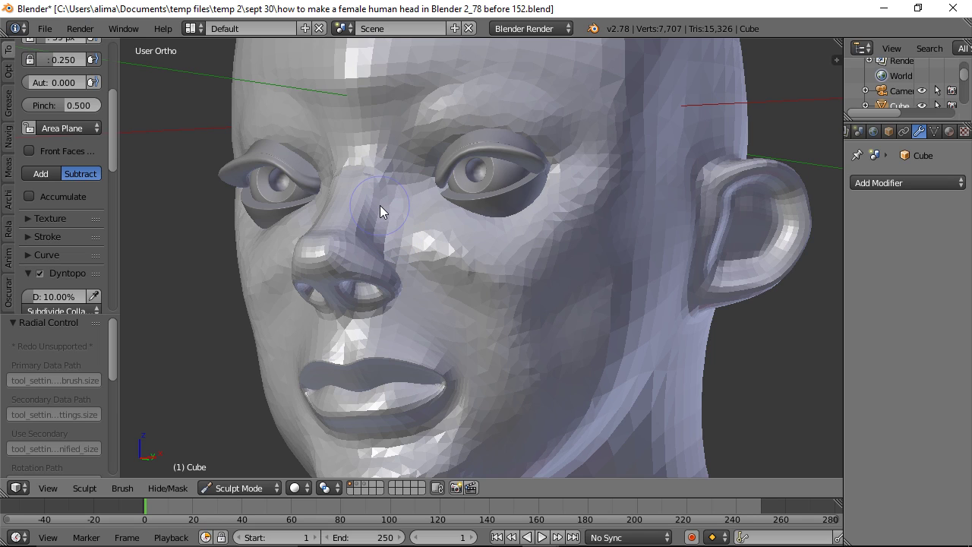
- Set the Dyntopo detail size to 5%
drag(114, 143, 115, 169)
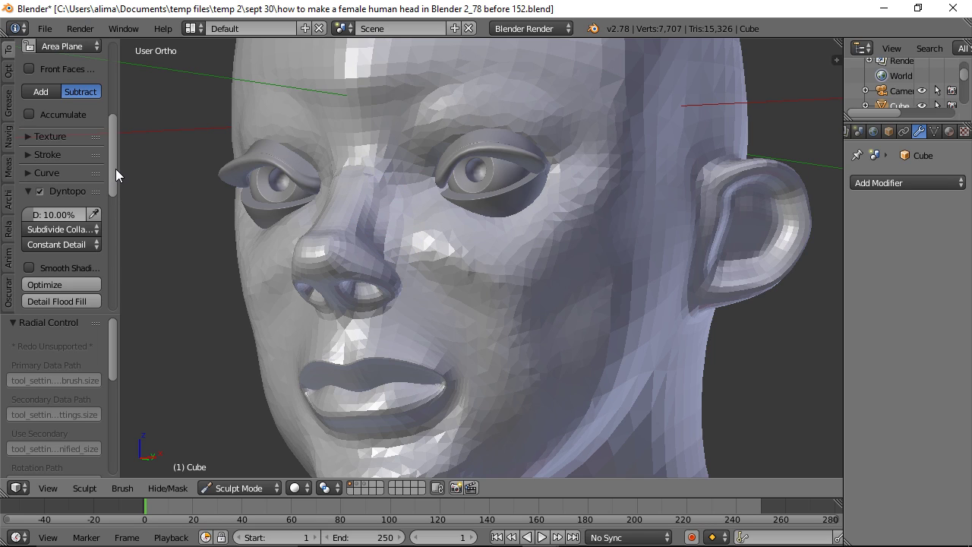
click(55, 214)
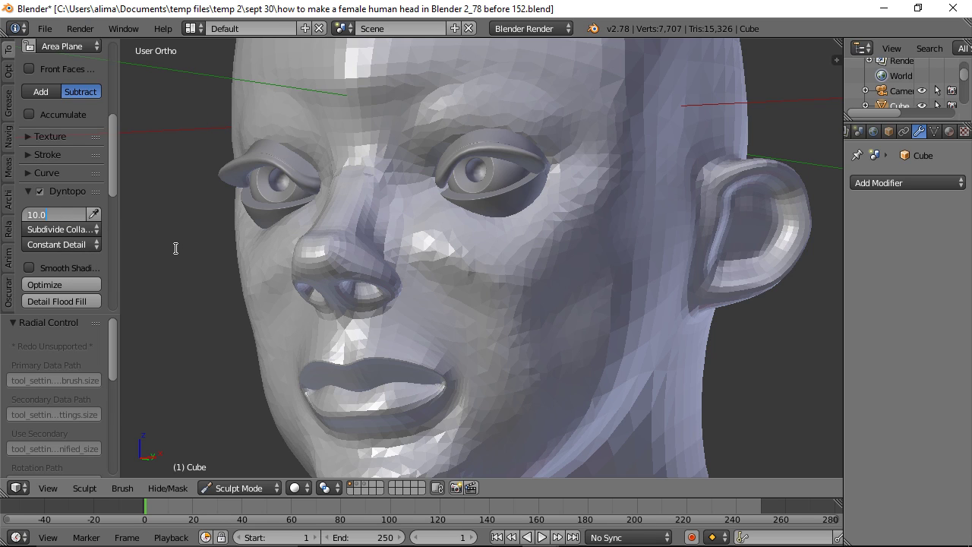
text(5)
key(Return)
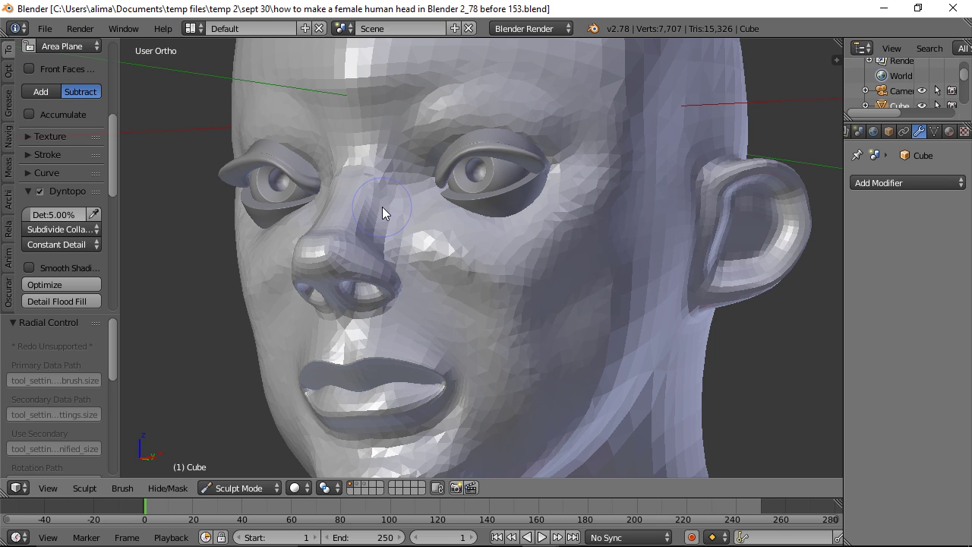
- Raise a sharp ridge along the side of the nose bridge with inverted Crease strokes
scroll(383, 213, up, 3)
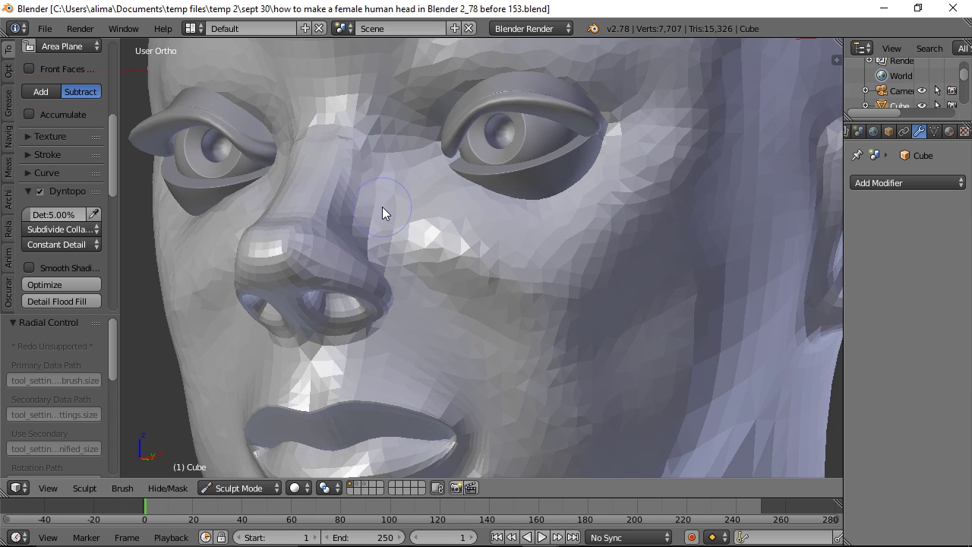
key(ctrl)
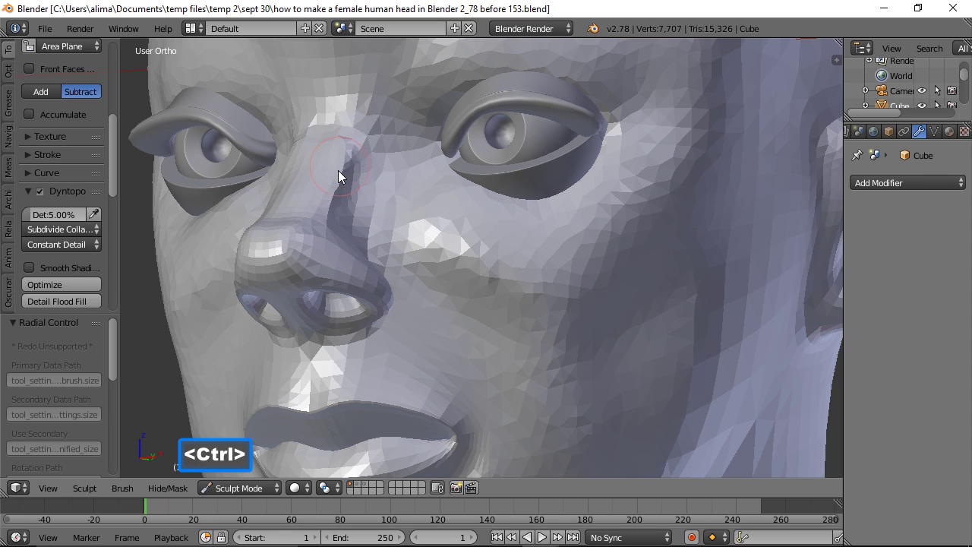
ctrl+drag(327, 206, 340, 156)
mouse_move(331, 213)
middle_down()
mouse_move(406, 227)
mouse_move(326, 229)
middle_up()
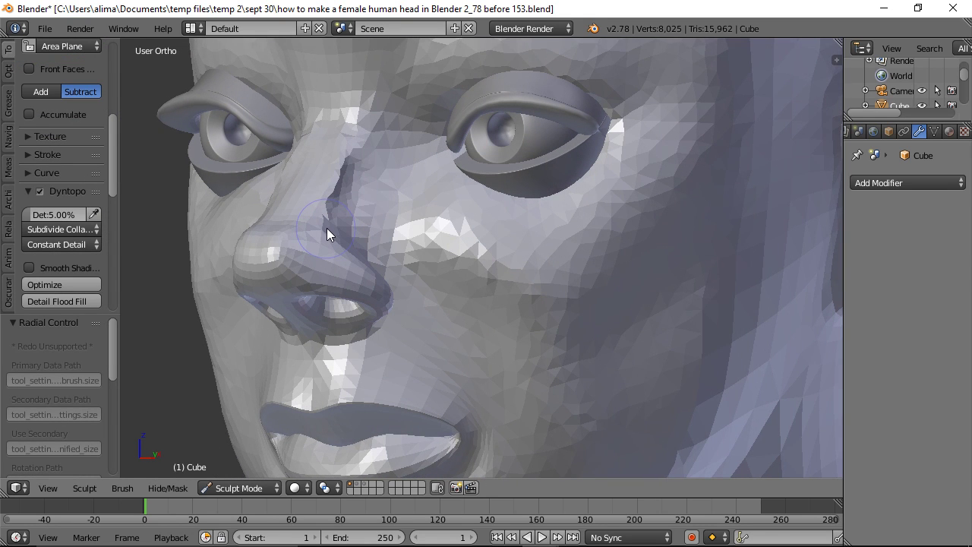
scroll(327, 228, up, 1)
ctrl+drag(303, 206, 337, 134)
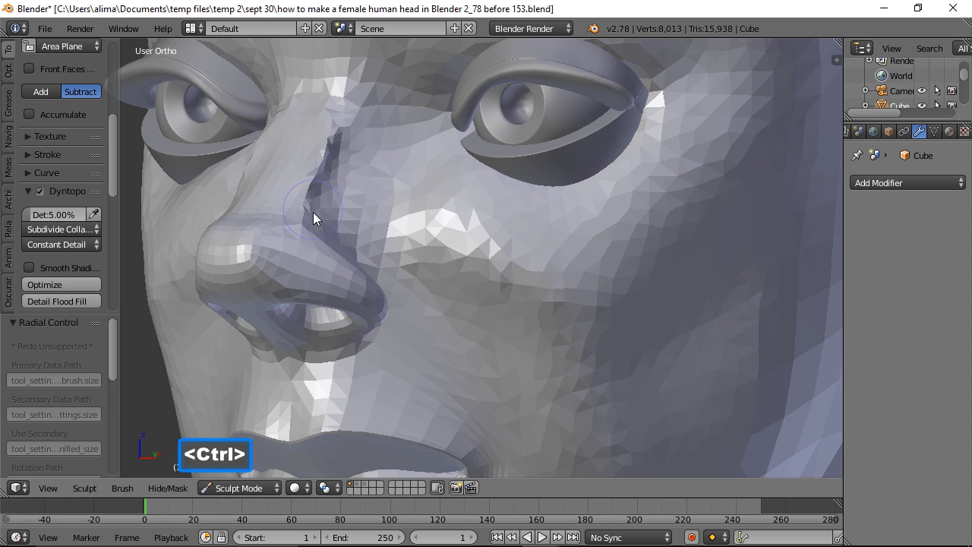
mouse_move(337, 277)
middle_down()
mouse_move(396, 263)
mouse_move(369, 258)
mouse_move(352, 274)
middle_up()
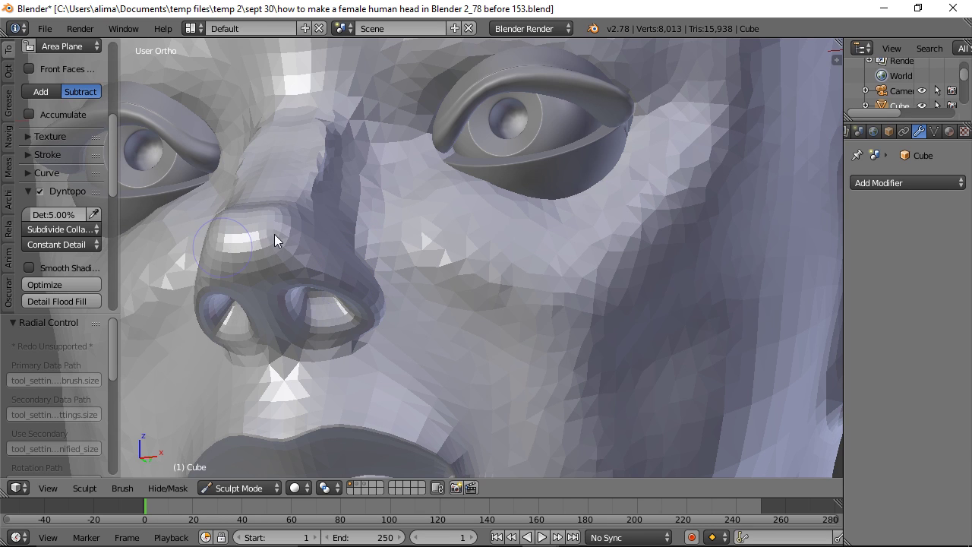
- Raise creased edges across the nose tip and along the nostril wing with inverted Crease strokes
middle_drag(414, 272, 460, 278)
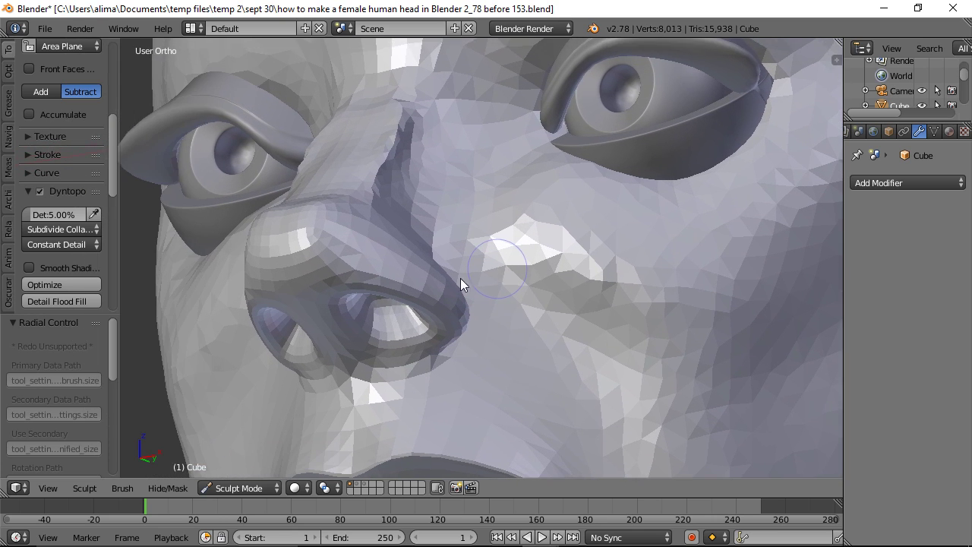
key(ctrl)
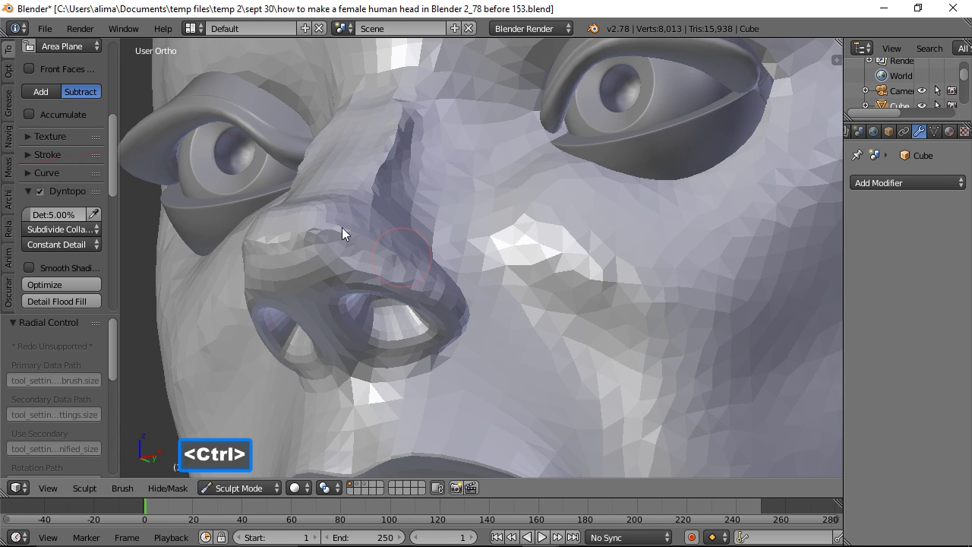
ctrl+drag(283, 246, 354, 230)
ctrl+drag(409, 266, 370, 242)
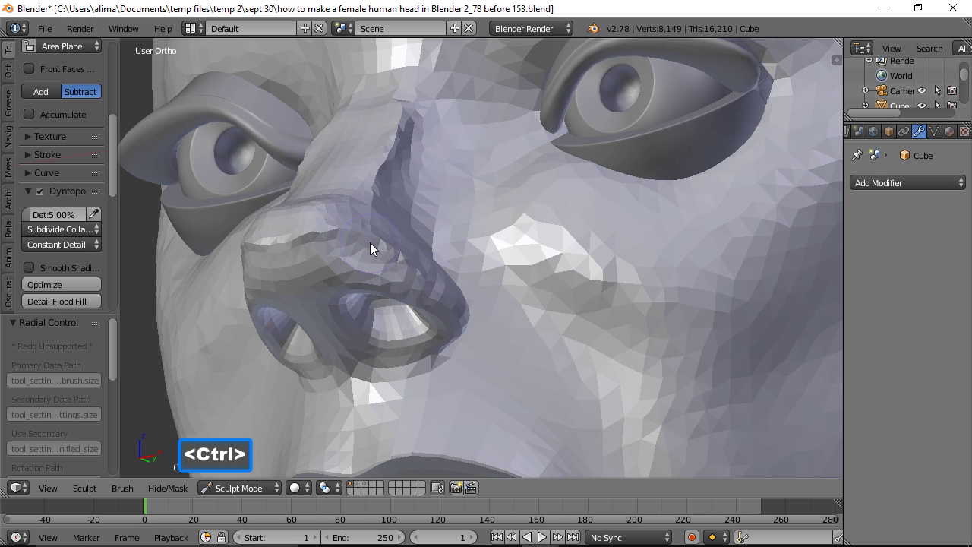
scroll(550, 285, down, 1)
mouse_move(510, 253)
middle_down()
mouse_move(573, 311)
mouse_move(491, 297)
mouse_move(557, 307)
mouse_move(502, 297)
mouse_move(548, 305)
mouse_move(564, 296)
middle_up()
scroll(525, 290, down, 3)
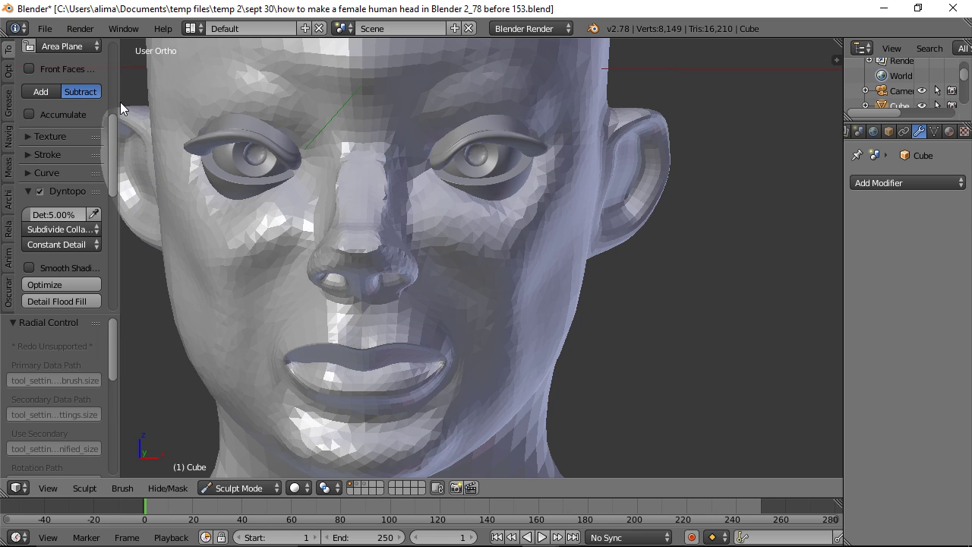
- Raise a brow ridge from the upper nose bridge across the area above the eye with inverted Crease strokes
scroll(120, 87, up, 5)
scroll(119, 76, up, 4)
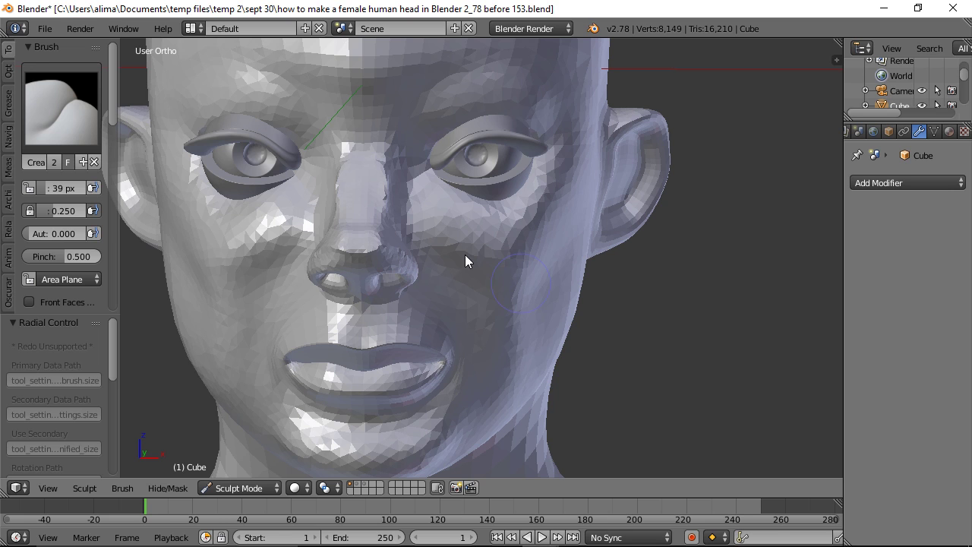
middle_drag(468, 241, 444, 244)
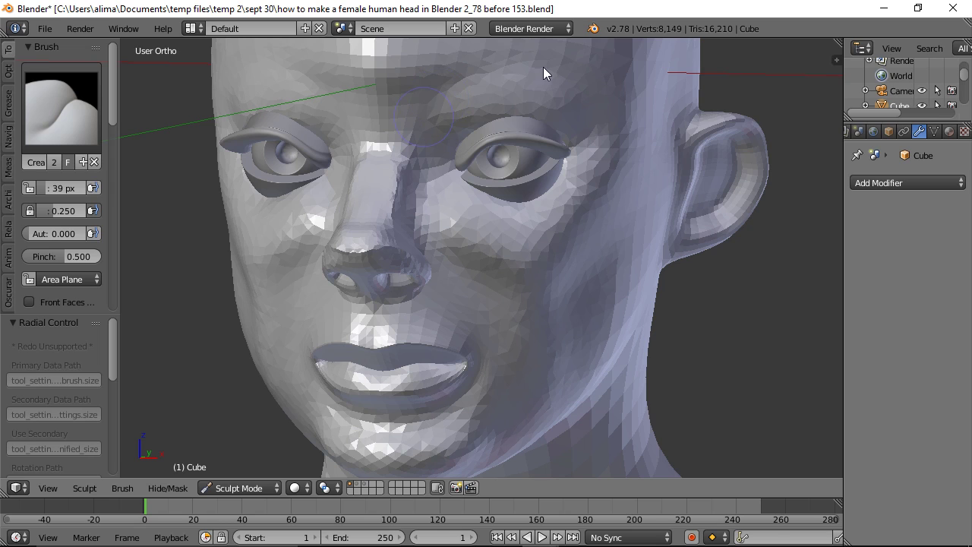
key(ctrl)
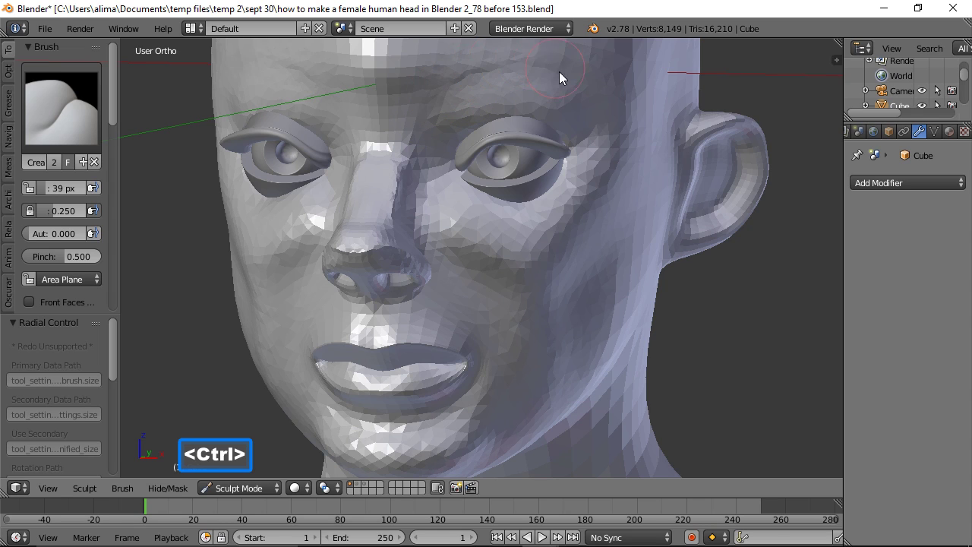
ctrl+drag(410, 151, 433, 105)
key(ctrl+z)
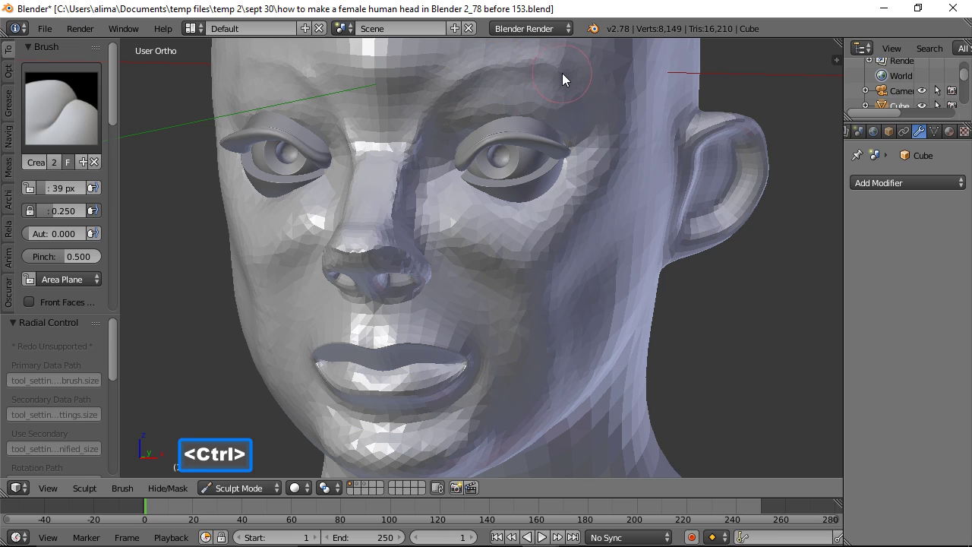
ctrl+drag(502, 66, 485, 73)
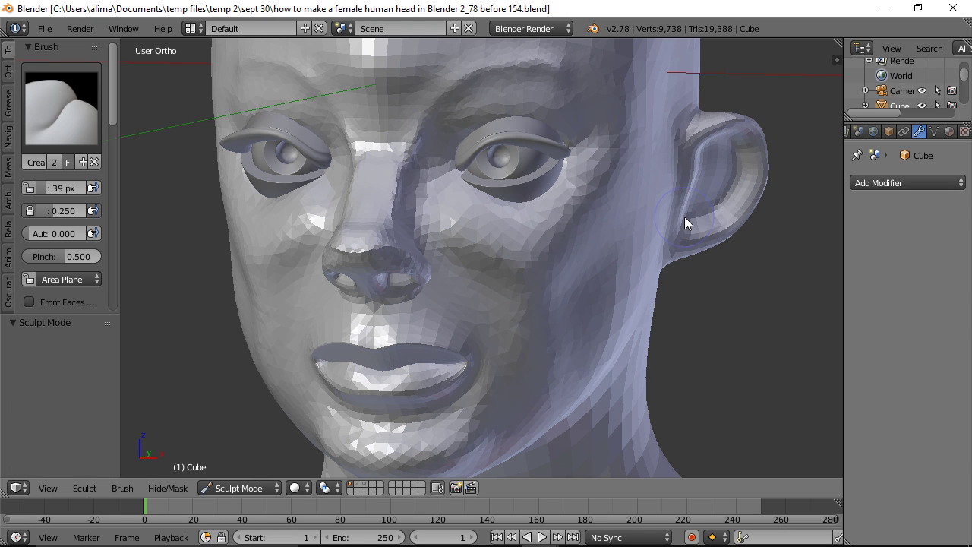
- In Object Mode, duplicate both eye objects in place and move the copies to the fourth layer
ctrl+middle_drag(684, 217, 692, 287)
mouse_move(575, 301)
middle_down()
mouse_move(640, 298)
mouse_move(587, 275)
mouse_move(562, 289)
middle_up()
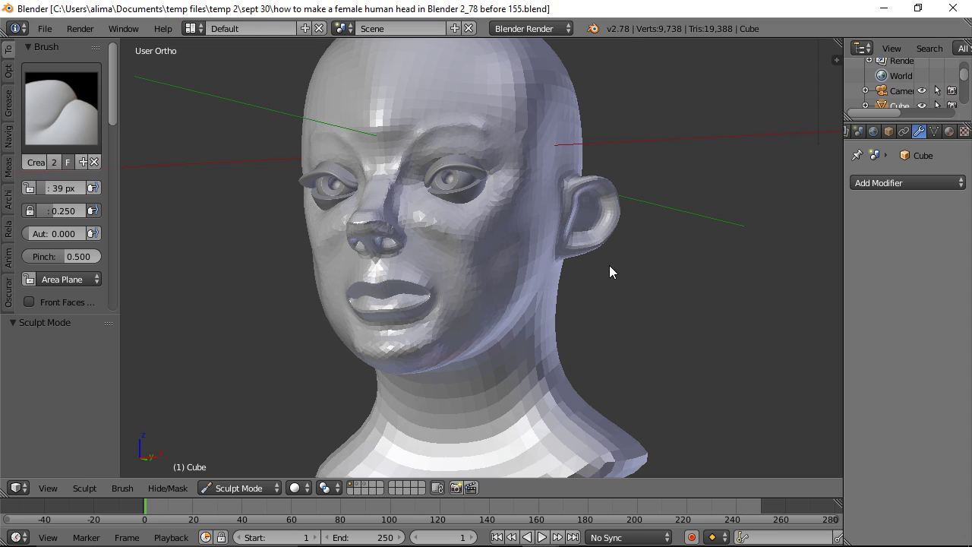
middle_drag(599, 288, 646, 289)
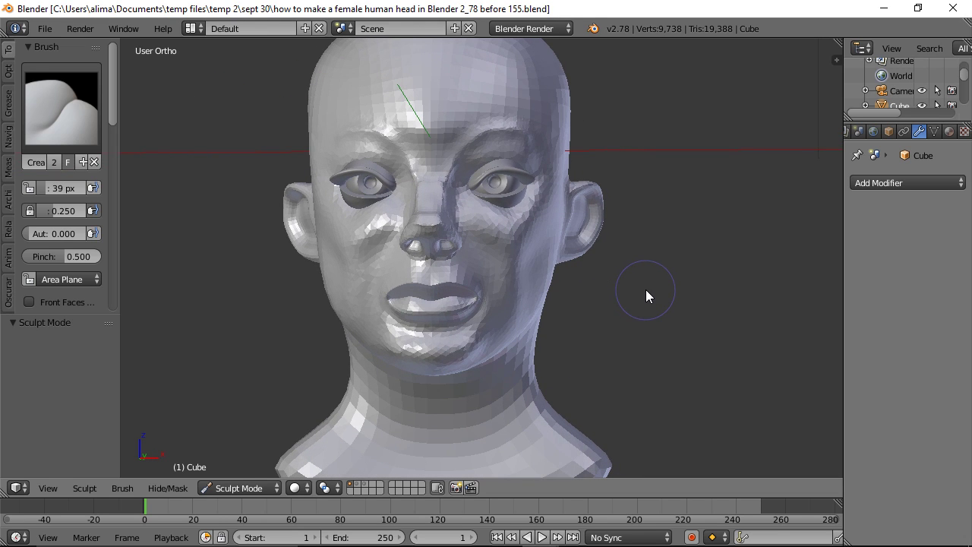
click(277, 489)
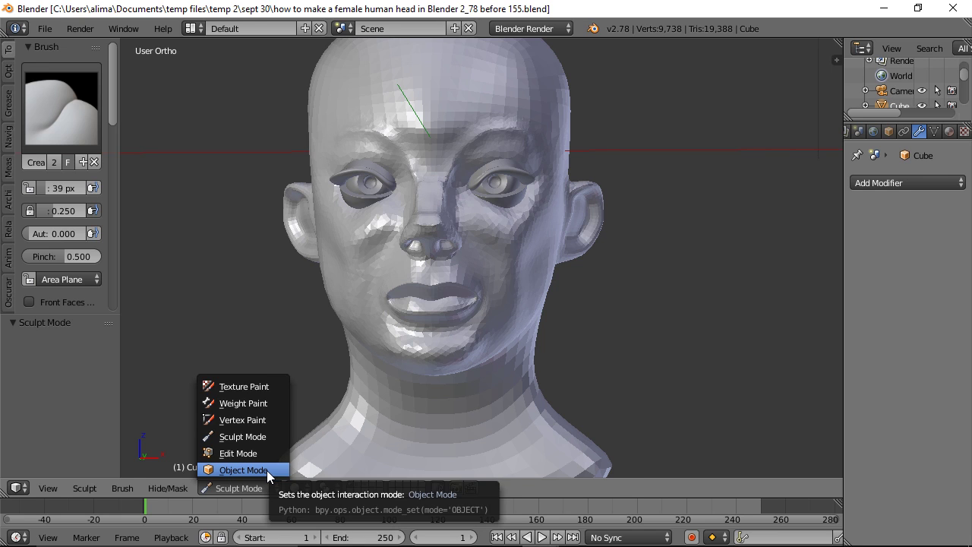
click(267, 470)
right_click(361, 200)
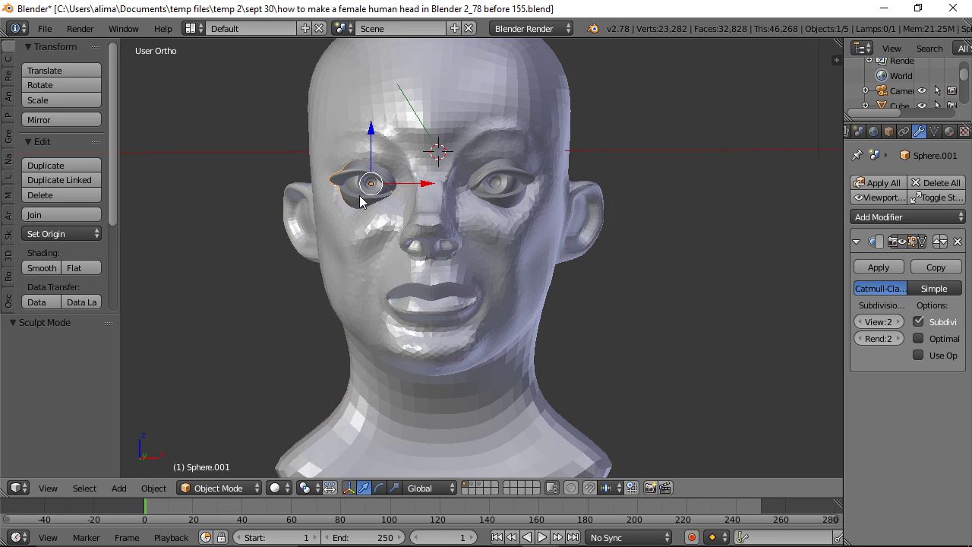
shift+right_click(510, 197)
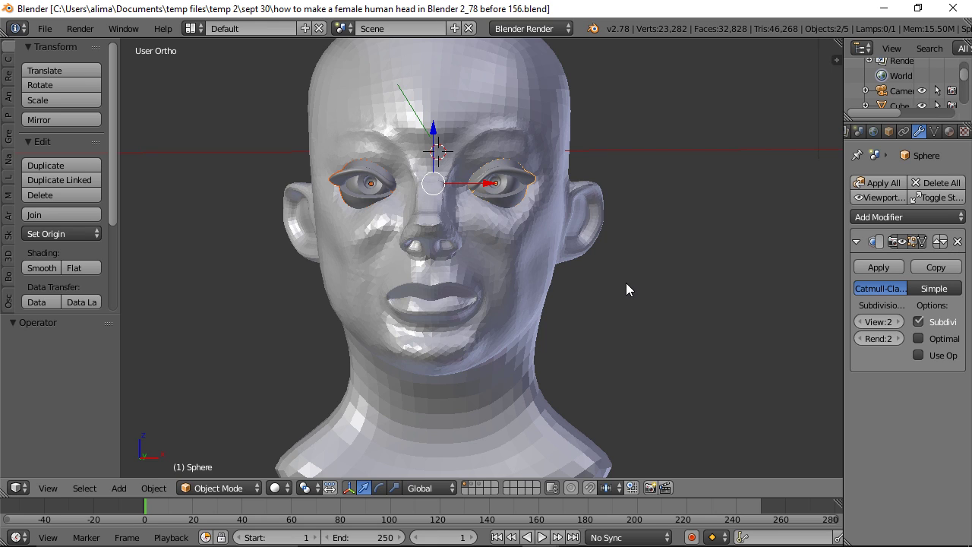
key(shift+d)
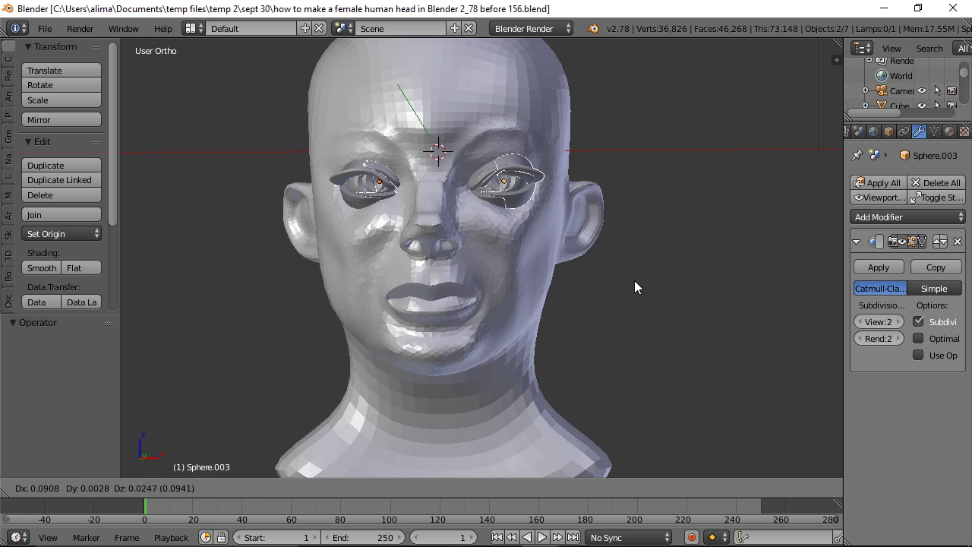
key(Escape)
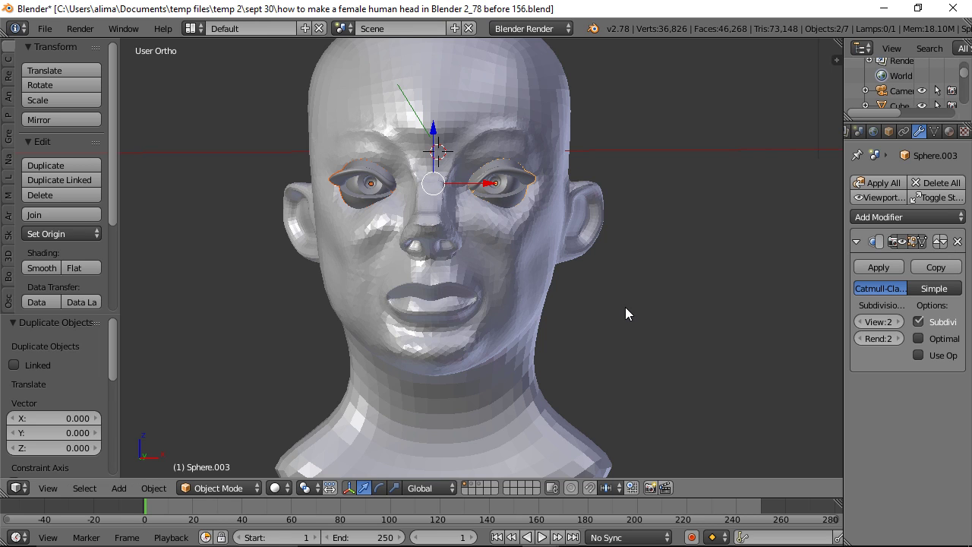
key(m)
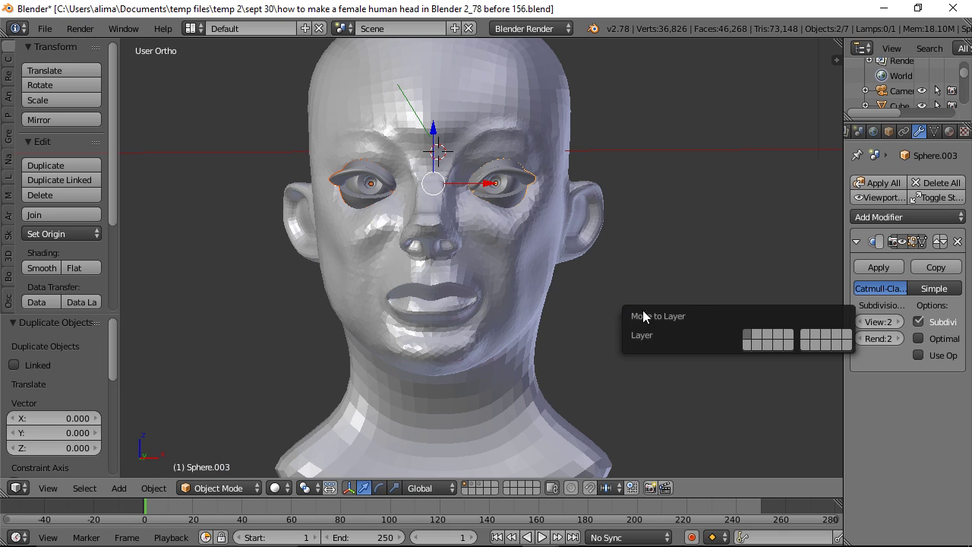
click(777, 332)
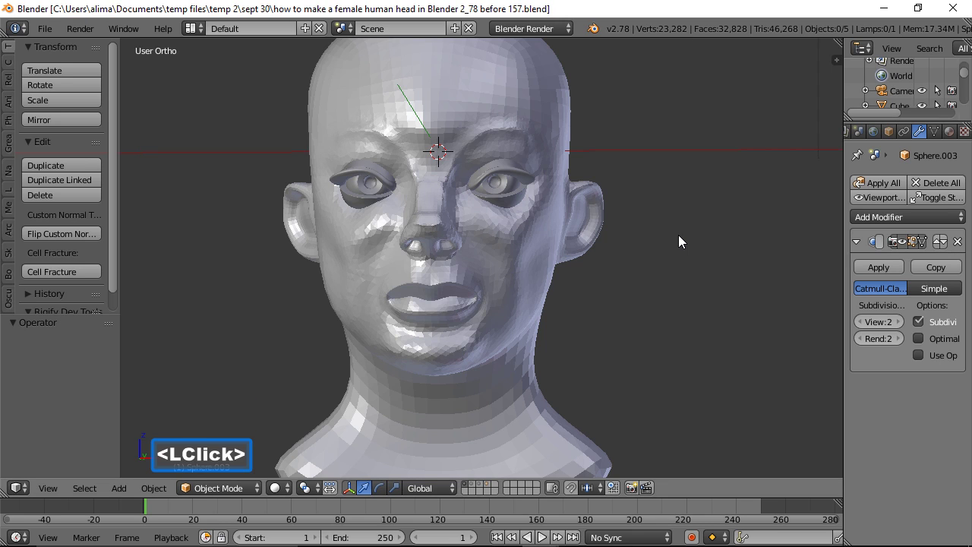
- Reveal all hidden geometry of the character's right eye in Edit Mode and recalculate its normals to face outward
click(382, 189)
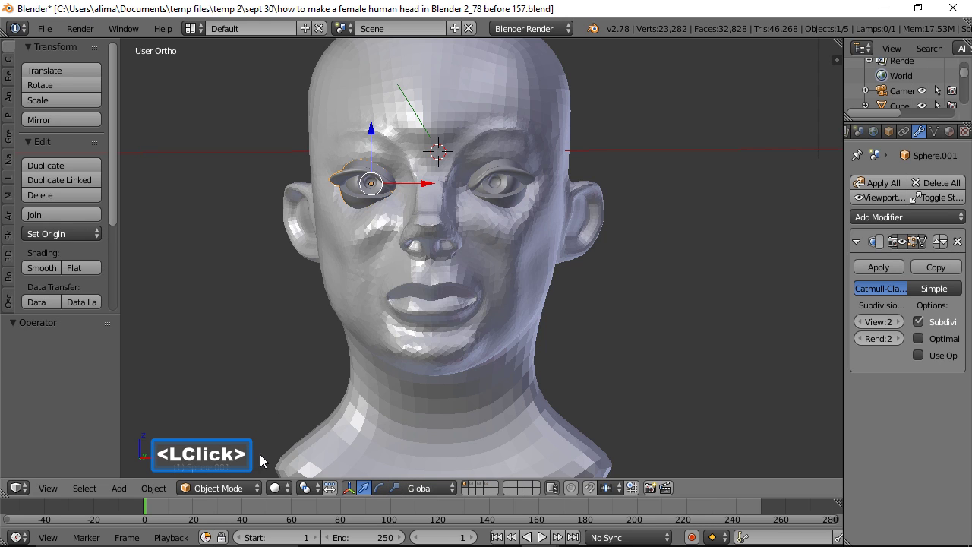
click(257, 495)
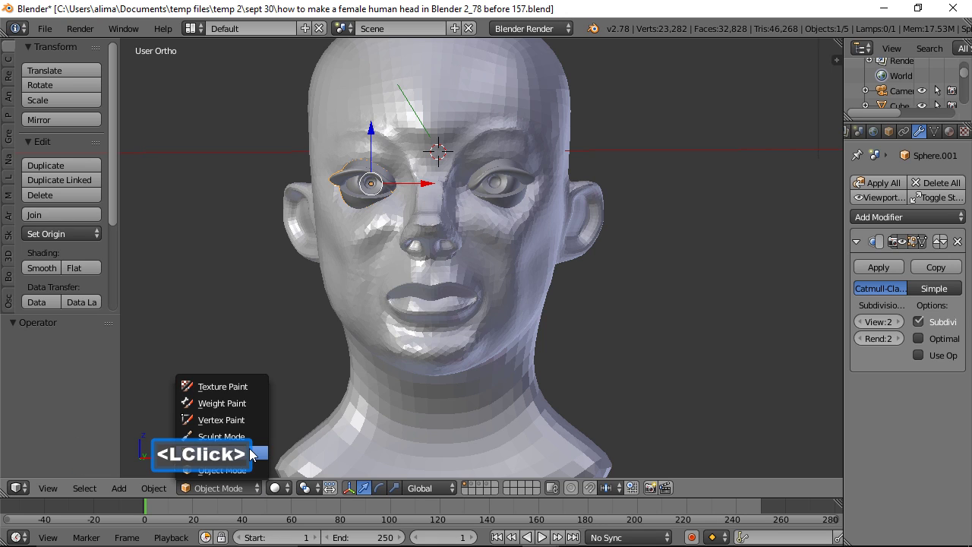
click(253, 453)
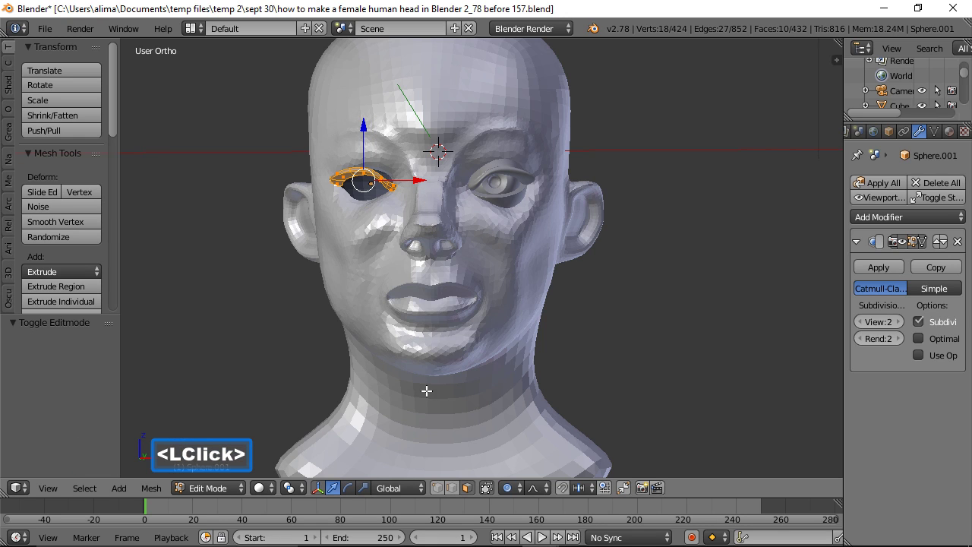
key(alt)
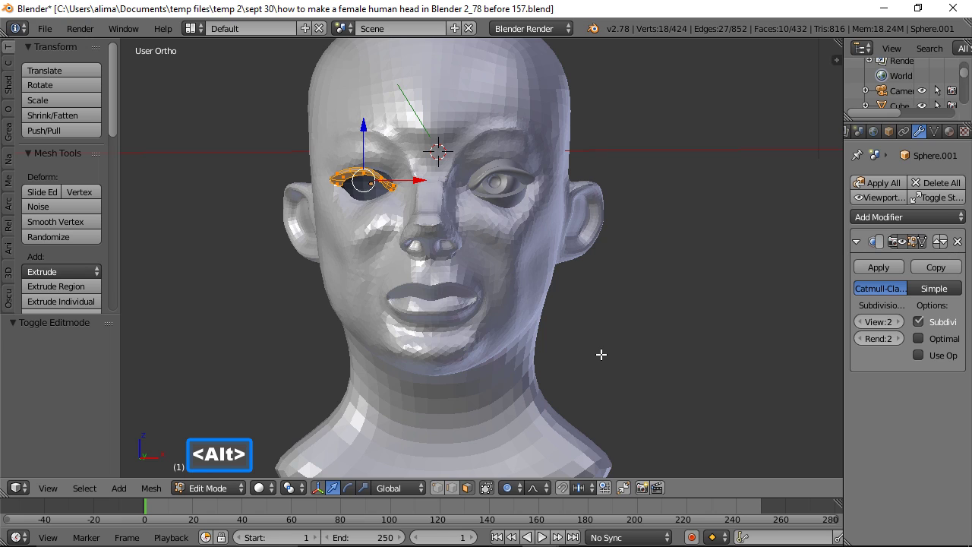
key(alt+h)
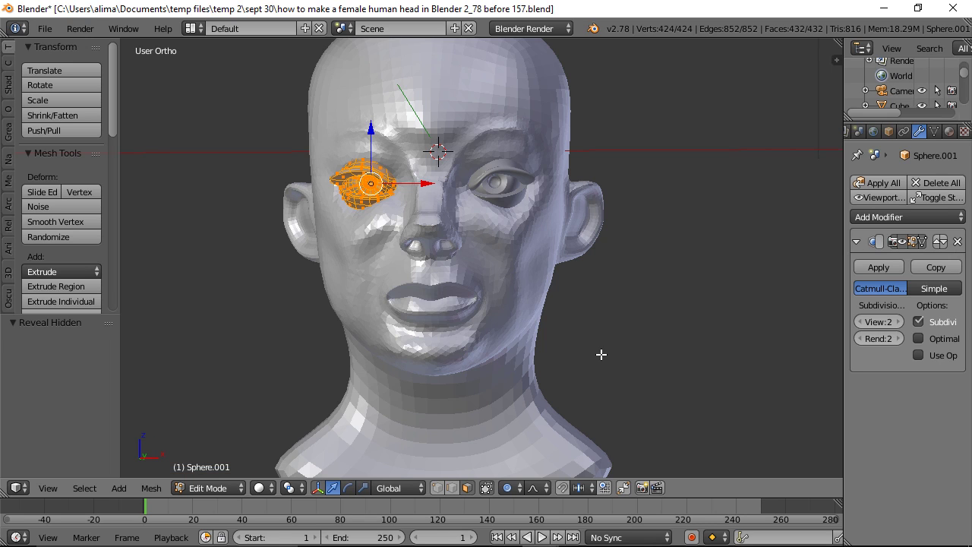
key(ctrl)
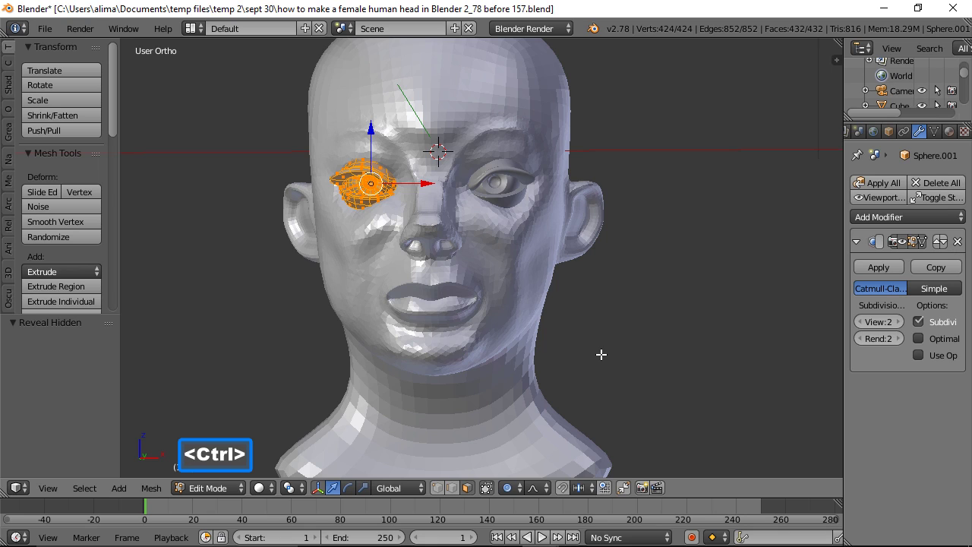
key(ctrl+n)
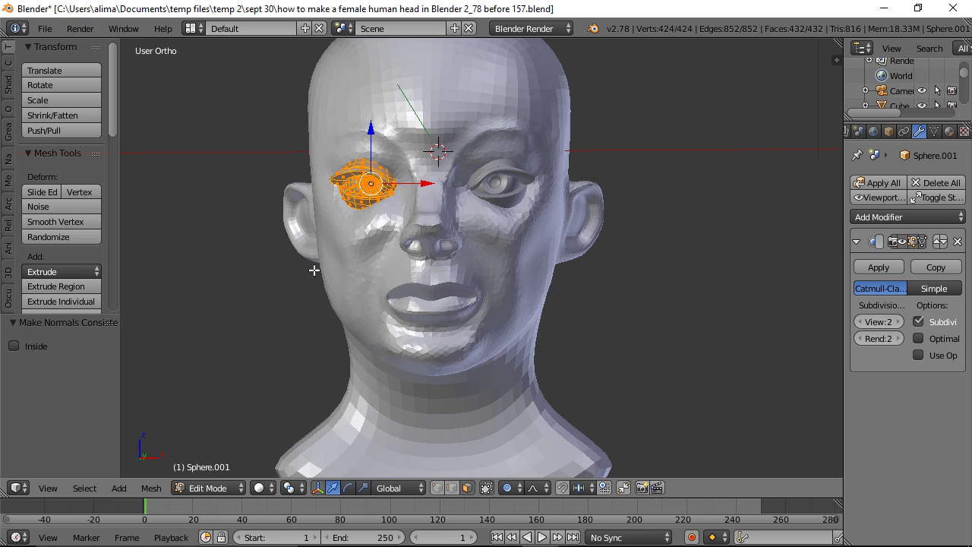
- Select the linked eyeball mesh inside the right eyelids and separate the selection into its own object
key(a)
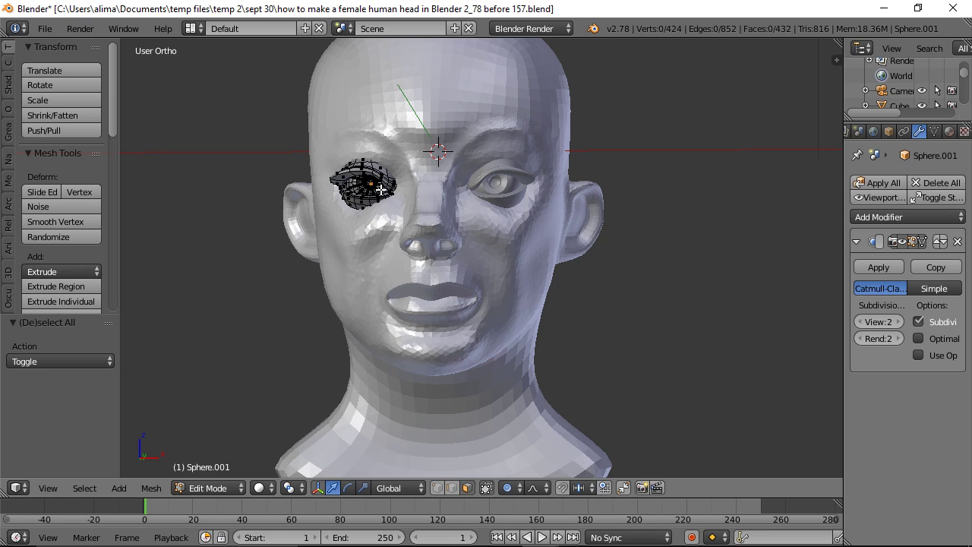
key(l)
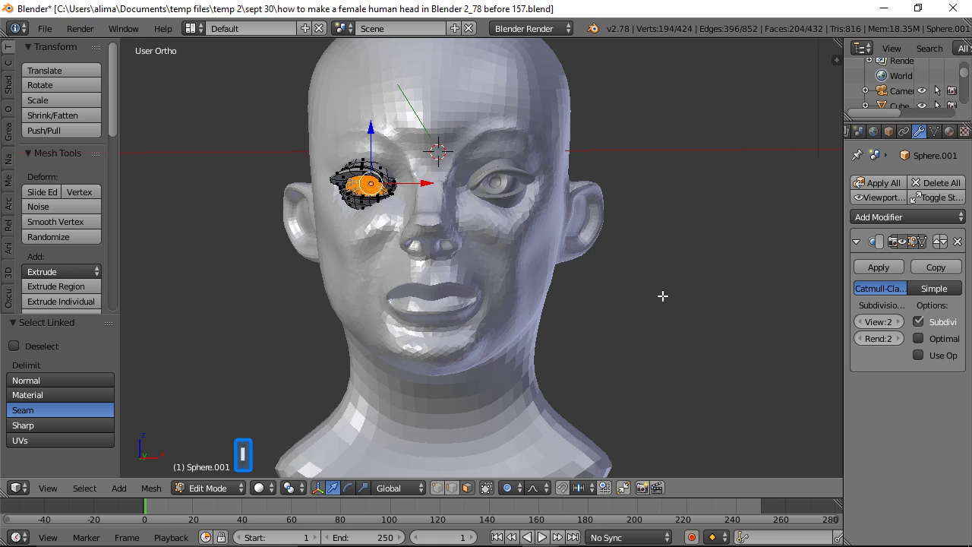
key(p)
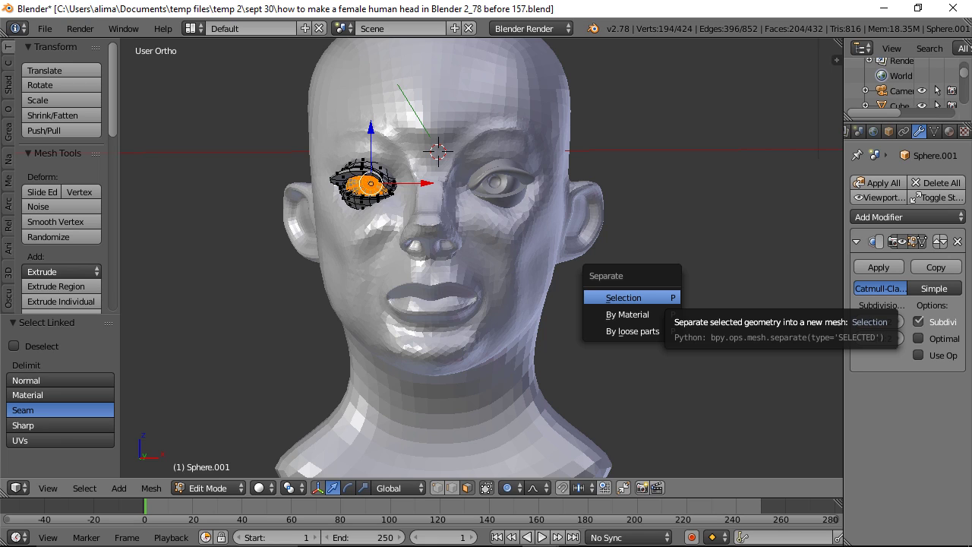
click(627, 297)
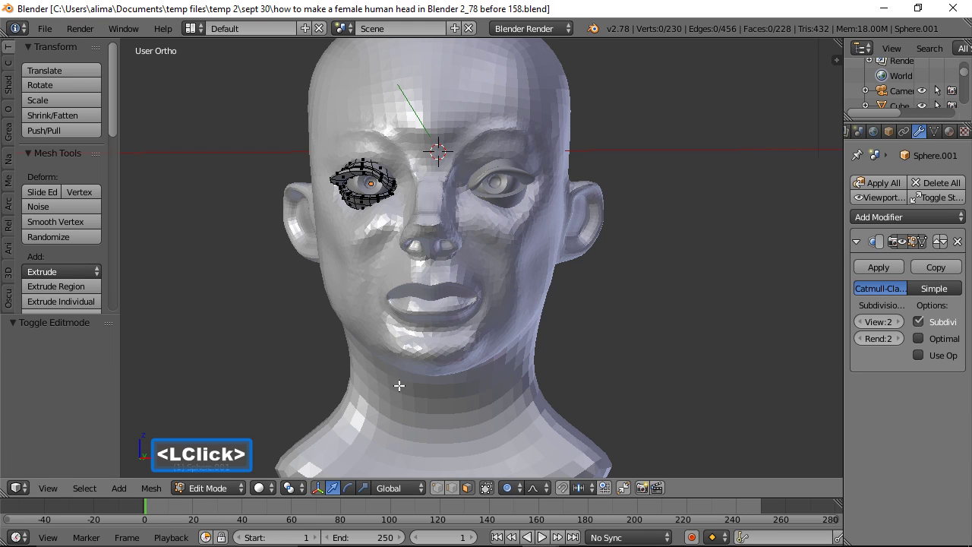
- Return to Object Mode and apply all modifiers on the right eyelid and eyeball objects
click(240, 489)
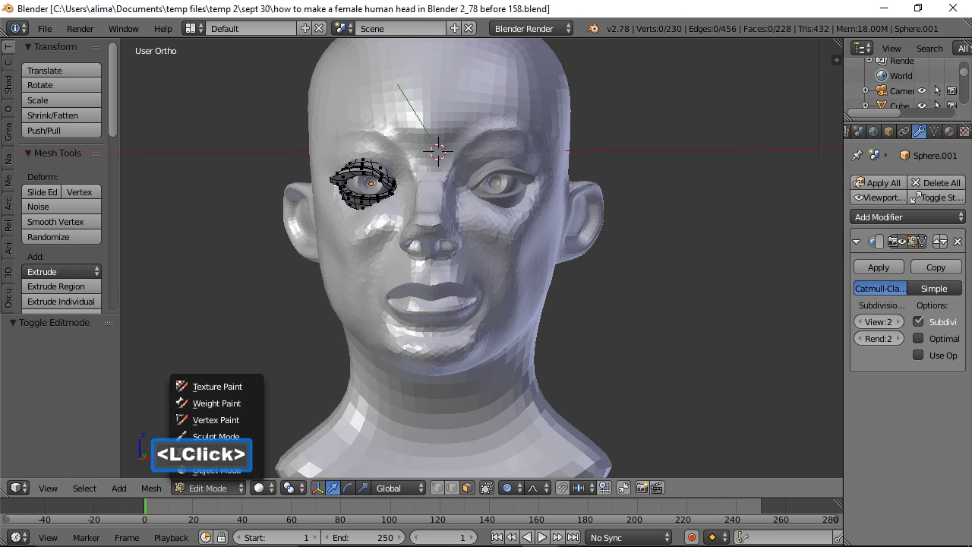
click(243, 469)
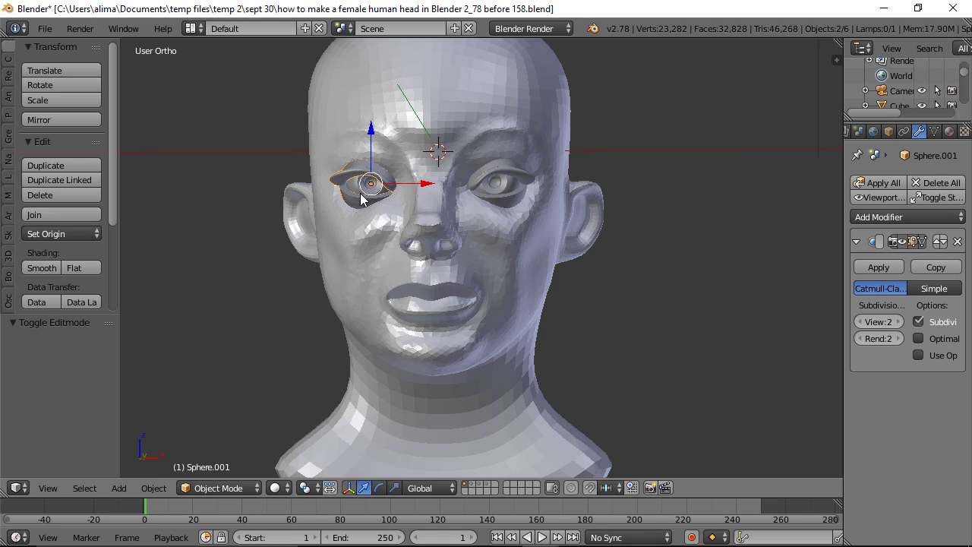
click(886, 182)
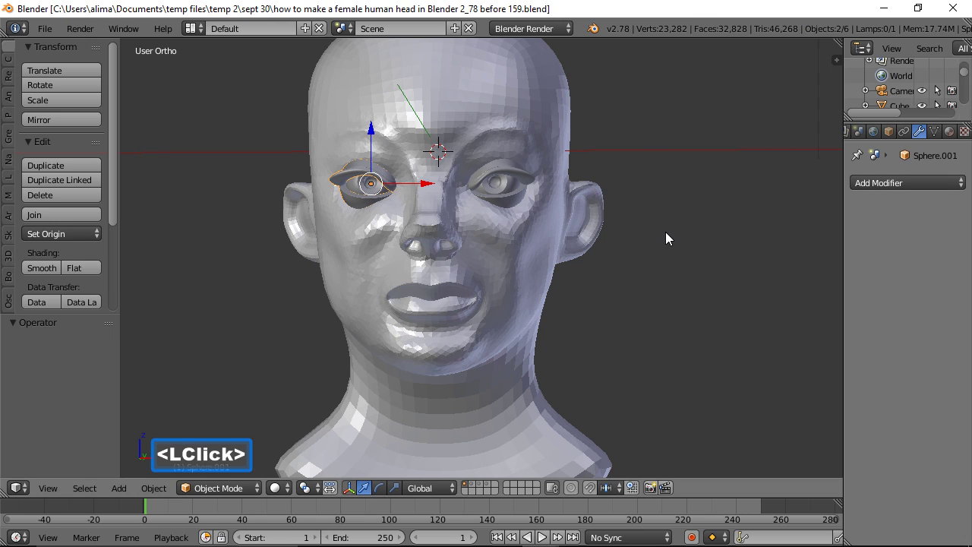
- Select the character's left eye object and reveal all of its hidden geometry in Edit Mode
click(512, 202)
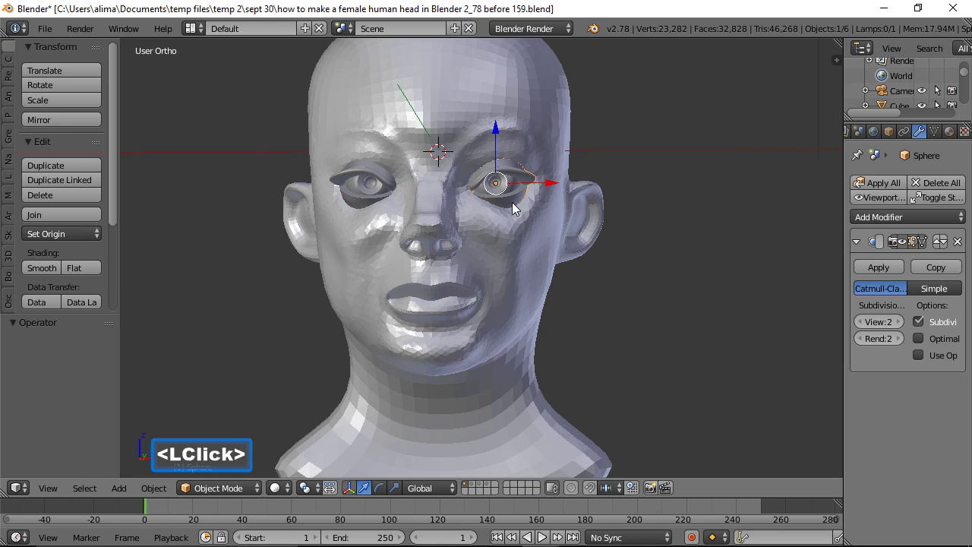
click(255, 490)
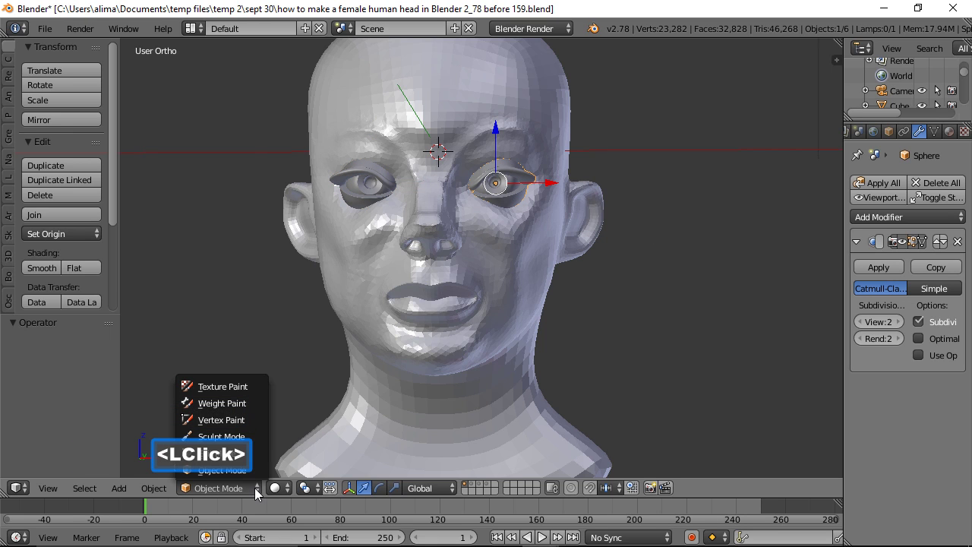
click(236, 453)
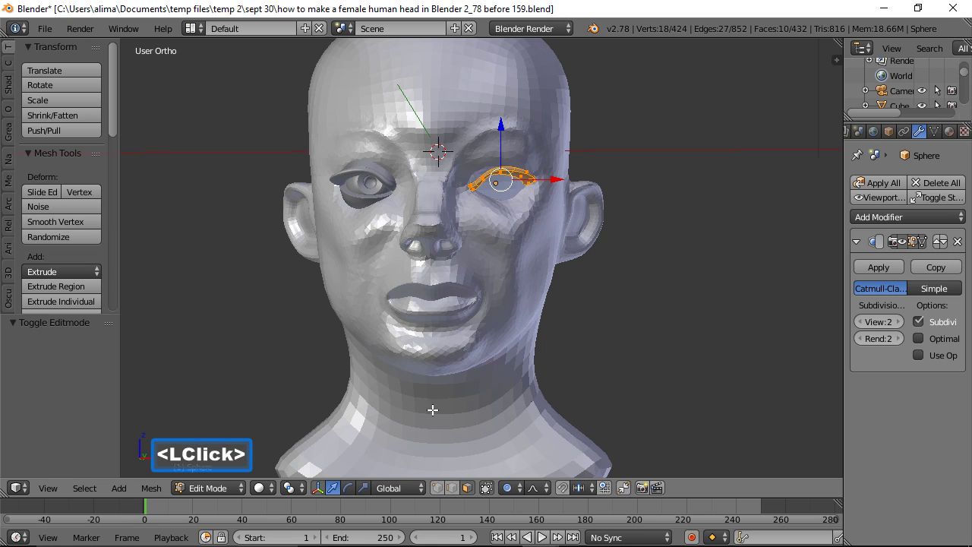
key(alt)
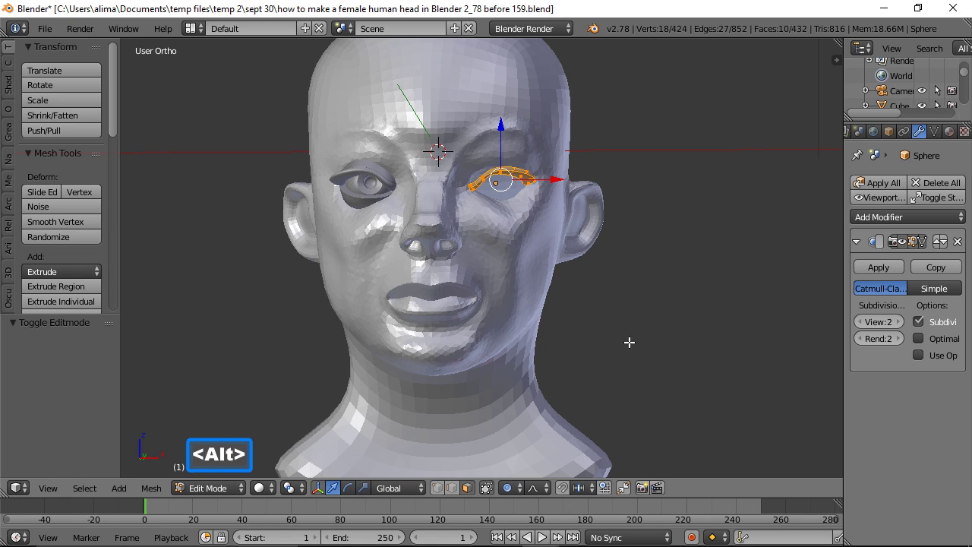
key(alt+h)
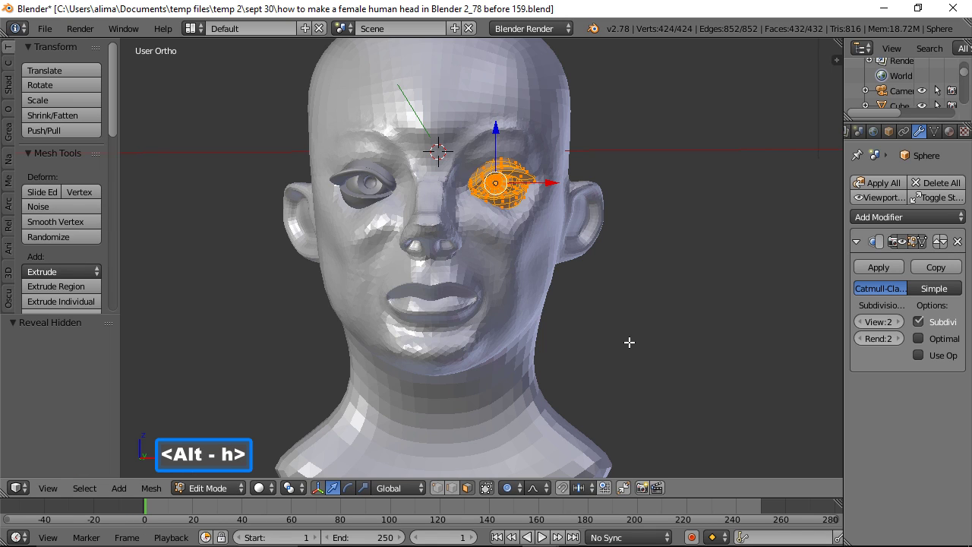
- Select only the linked eyeball mesh inside the left eyelids and separate the selection into its own object
key(a)
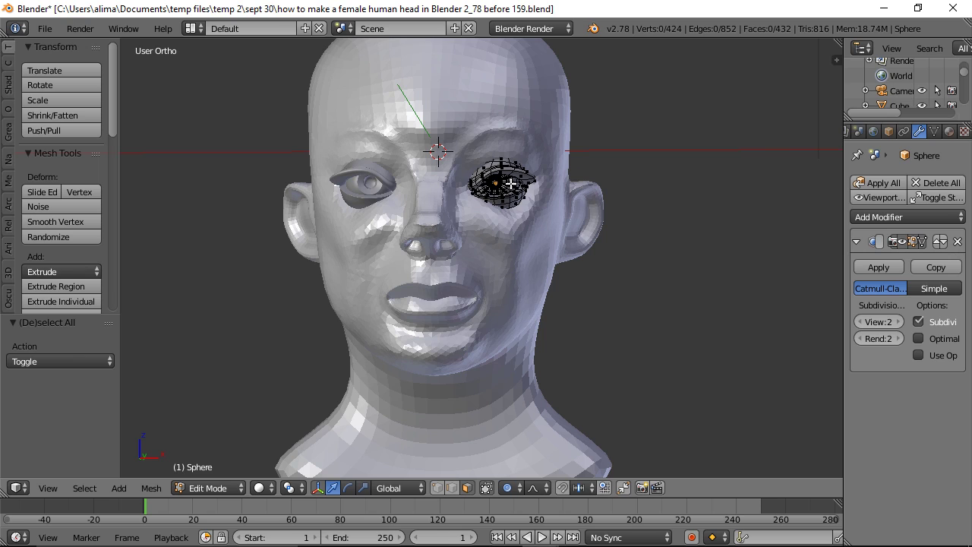
key(l)
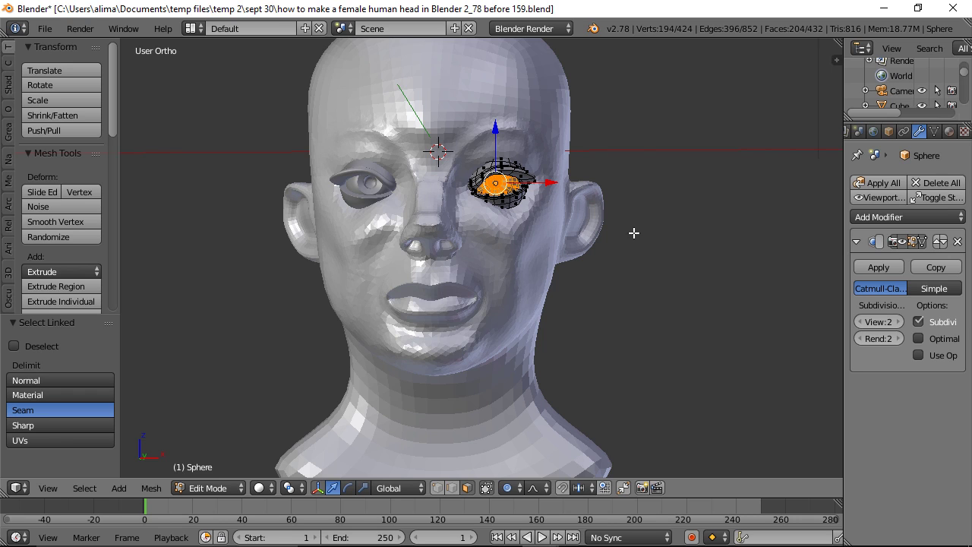
key(p)
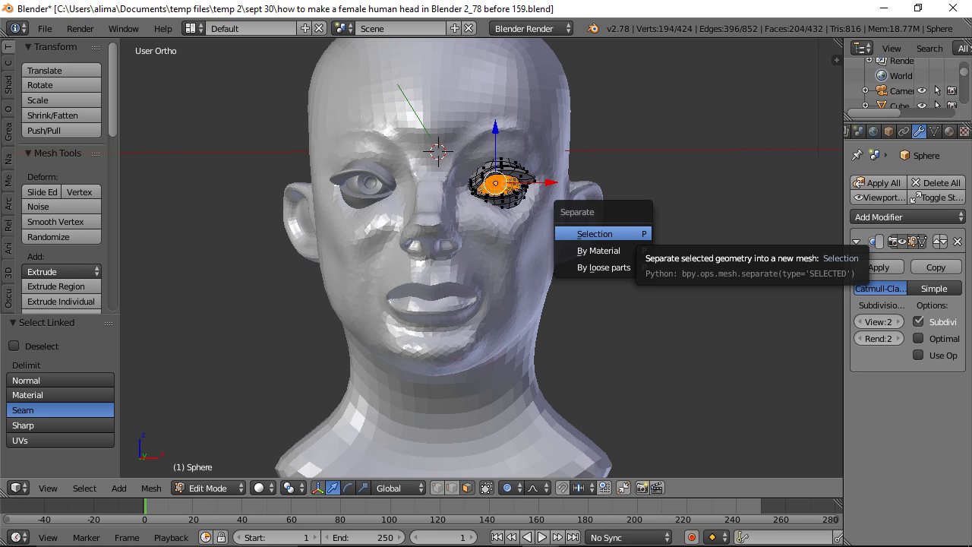
click(599, 234)
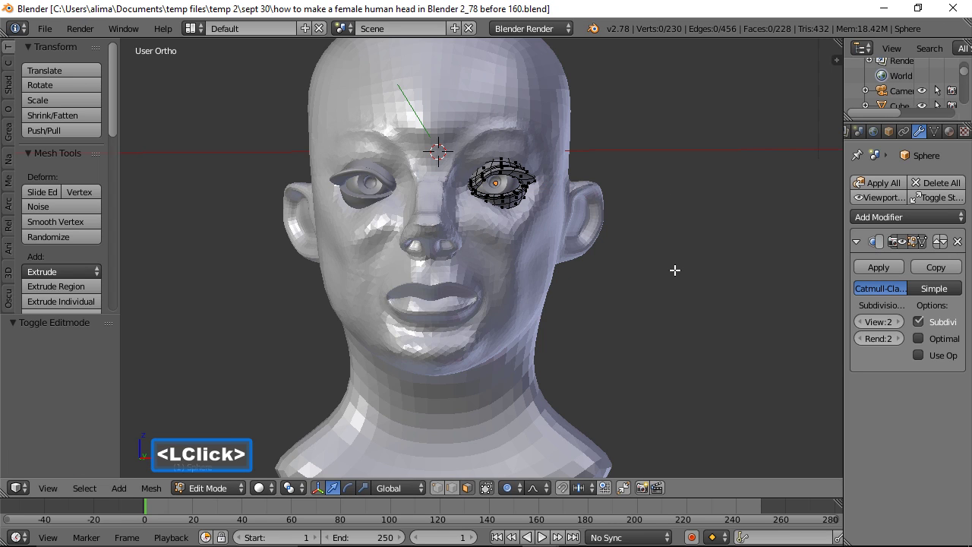
- Return to Object Mode and apply all modifiers on the left eyelid and eyeball objects
click(239, 492)
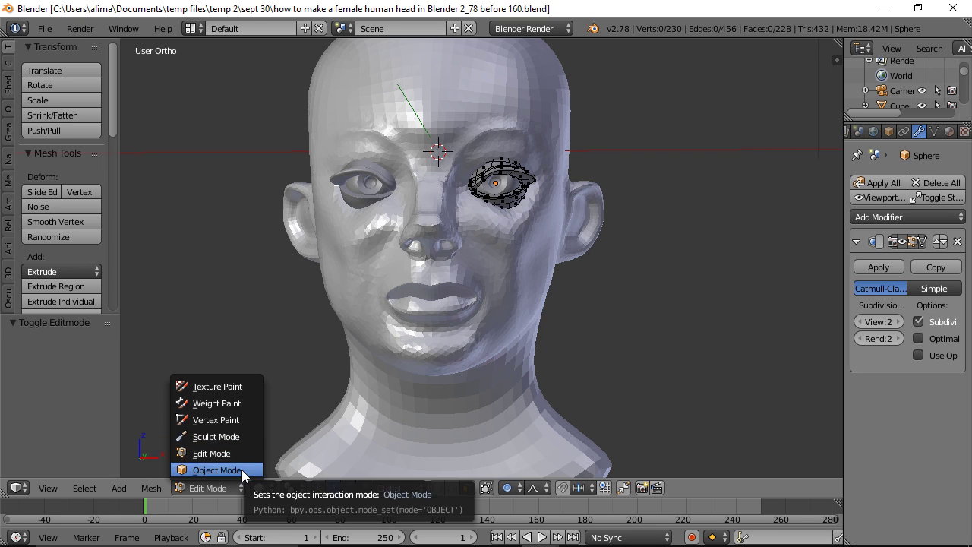
click(242, 470)
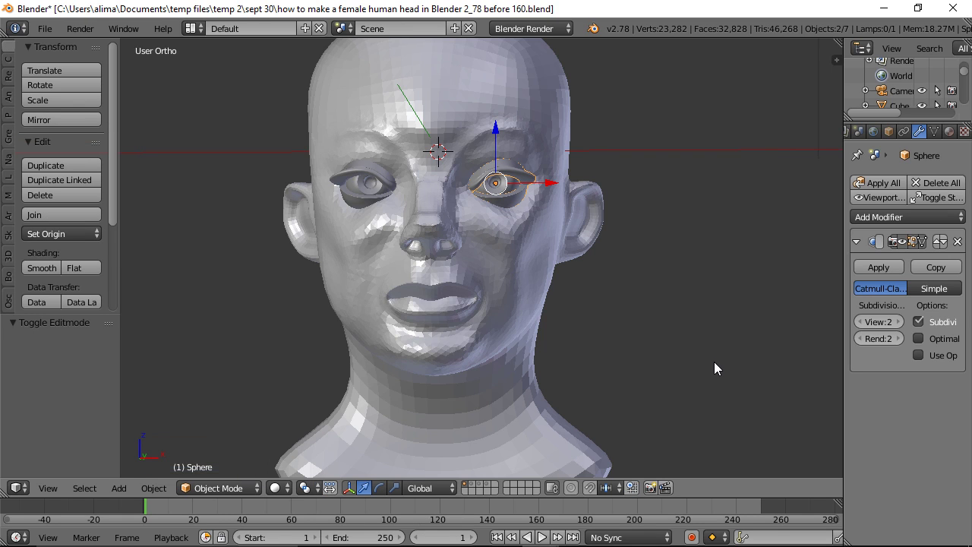
click(878, 184)
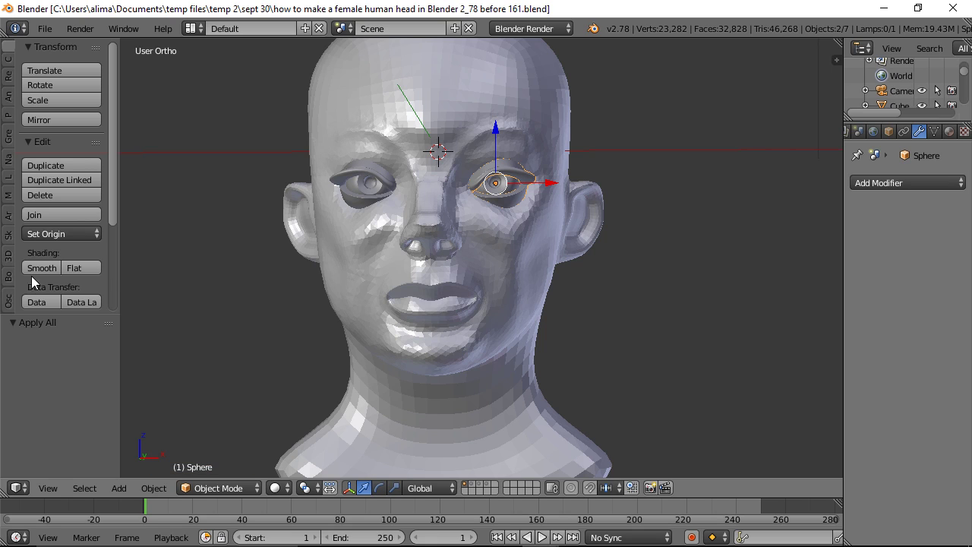
- Subtract the character's right eyelid object from the head mesh with the Bool Tool, keeping the head as the active object
click(8, 280)
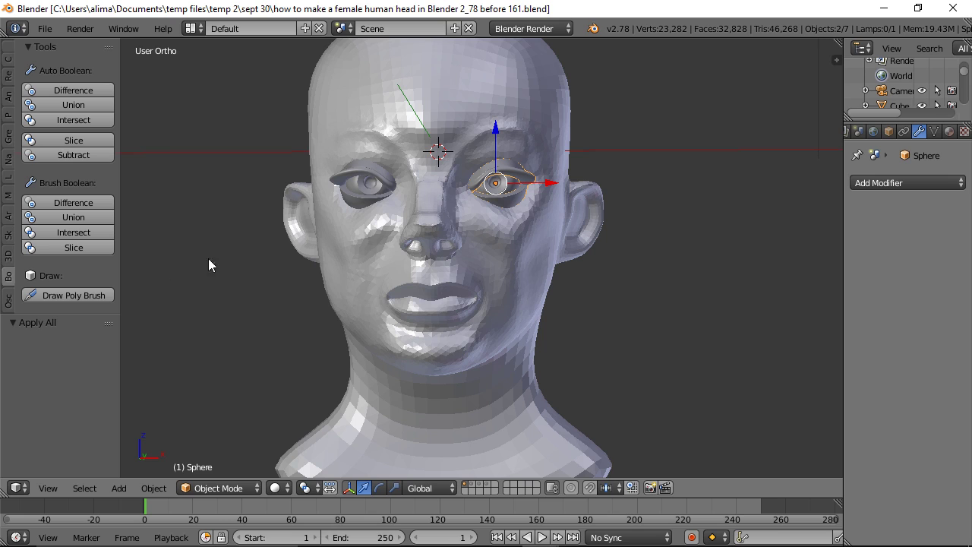
click(347, 196)
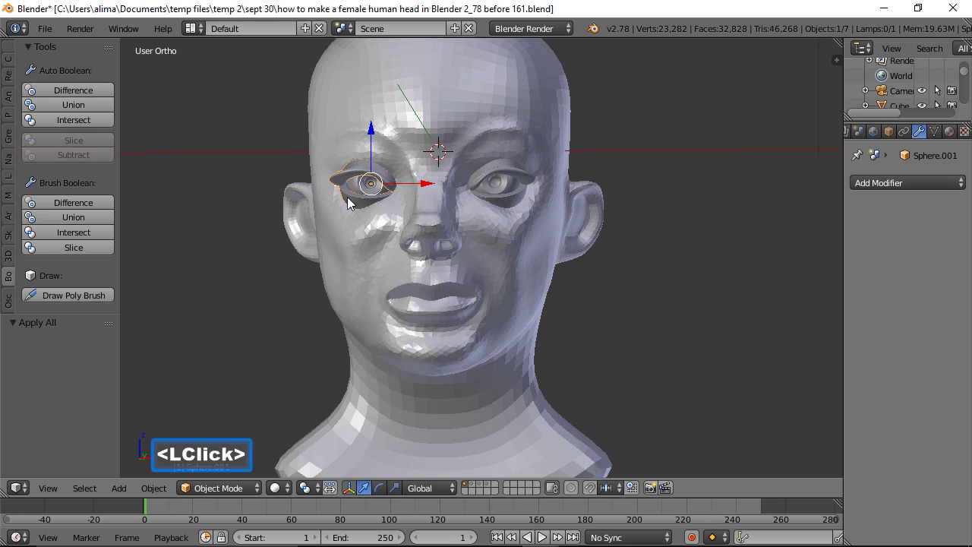
shift+click(364, 243)
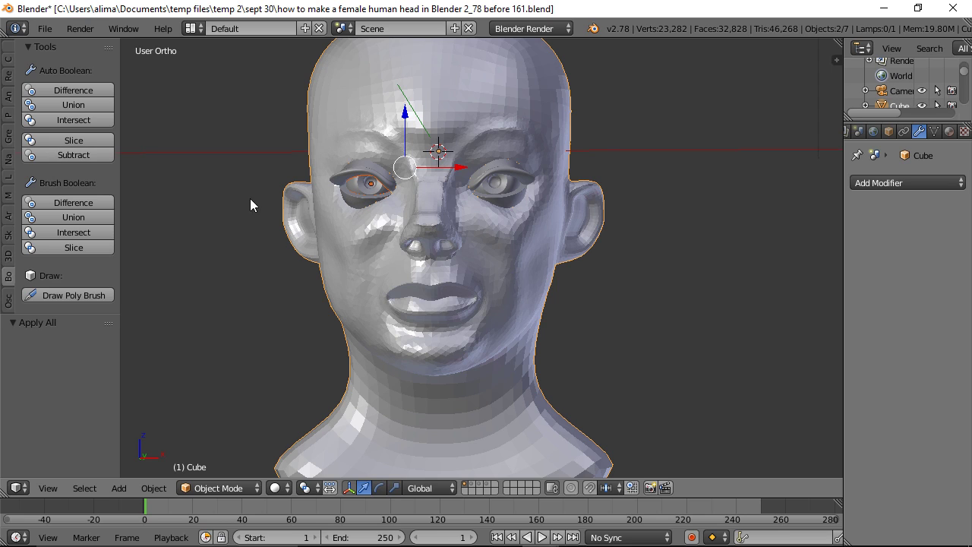
click(74, 155)
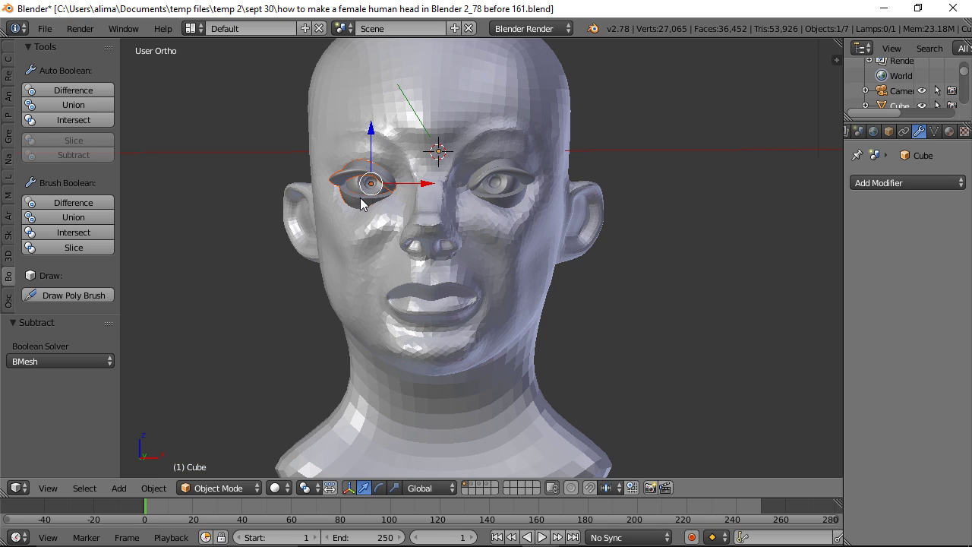
- Move the leftover right eyelid piece about 1.74 units out beside the head and delete it
key(g)
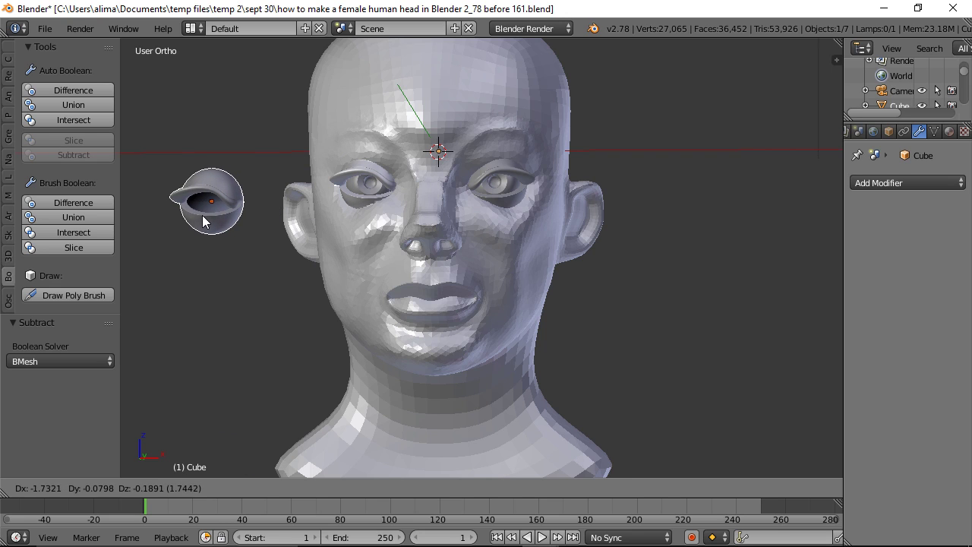
click(205, 225)
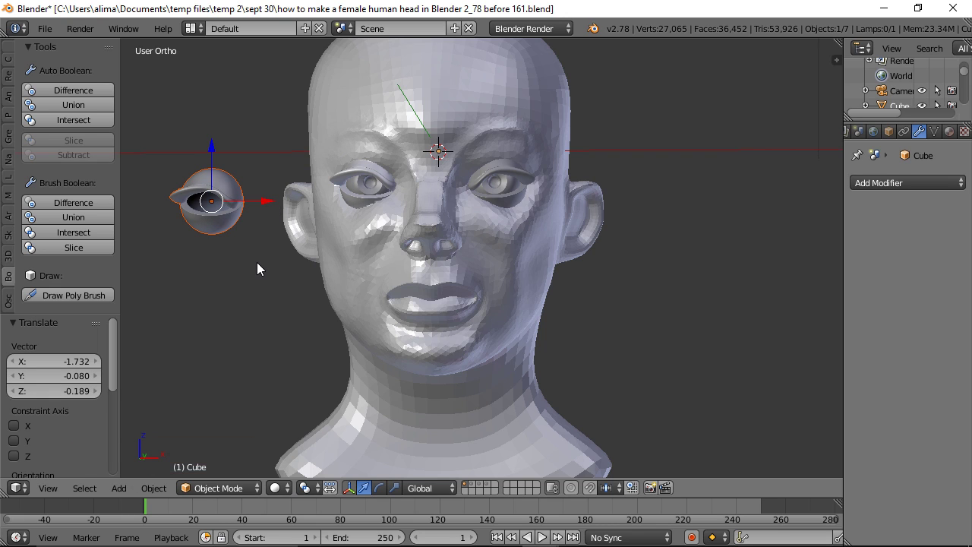
key(x)
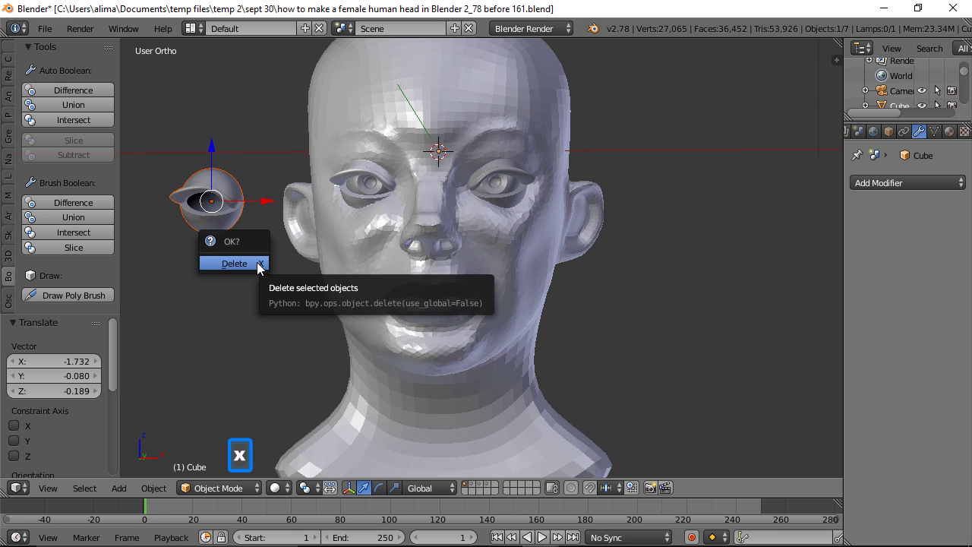
click(256, 263)
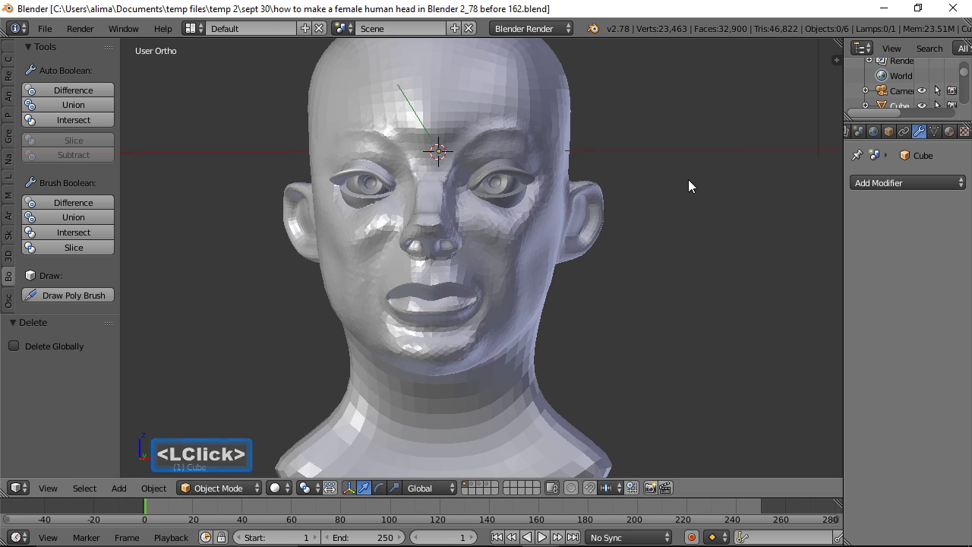
- Subtract the character's left eyelid object from the head mesh, keeping the head as the active object
click(517, 205)
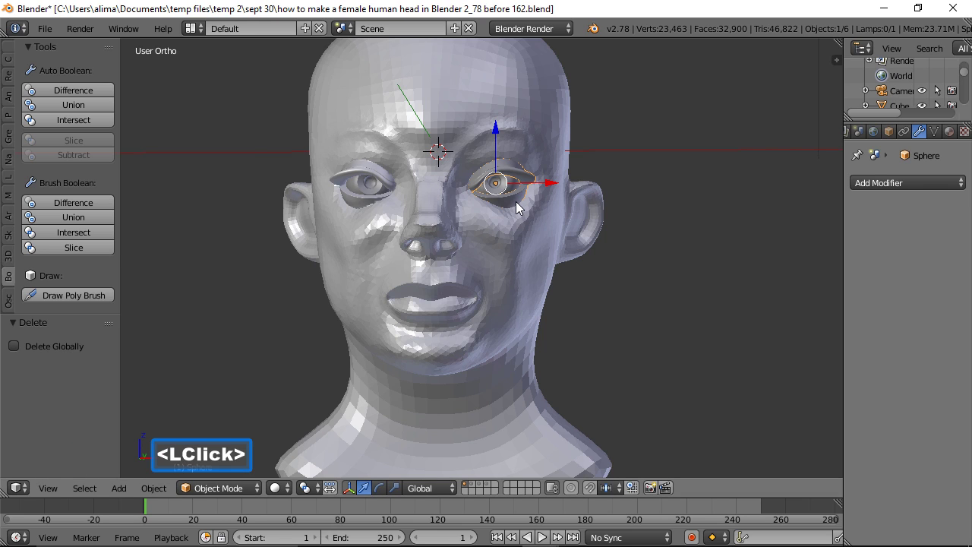
shift+click(537, 240)
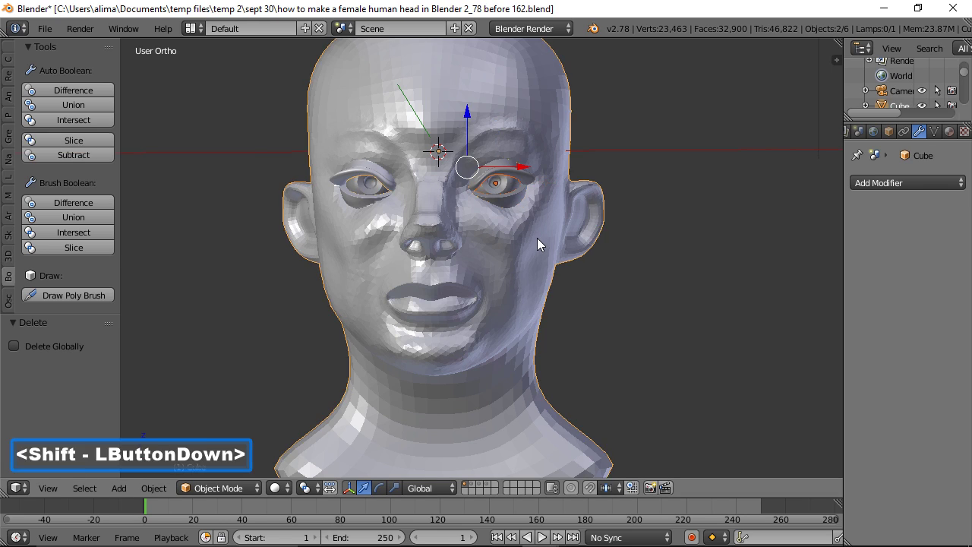
click(89, 155)
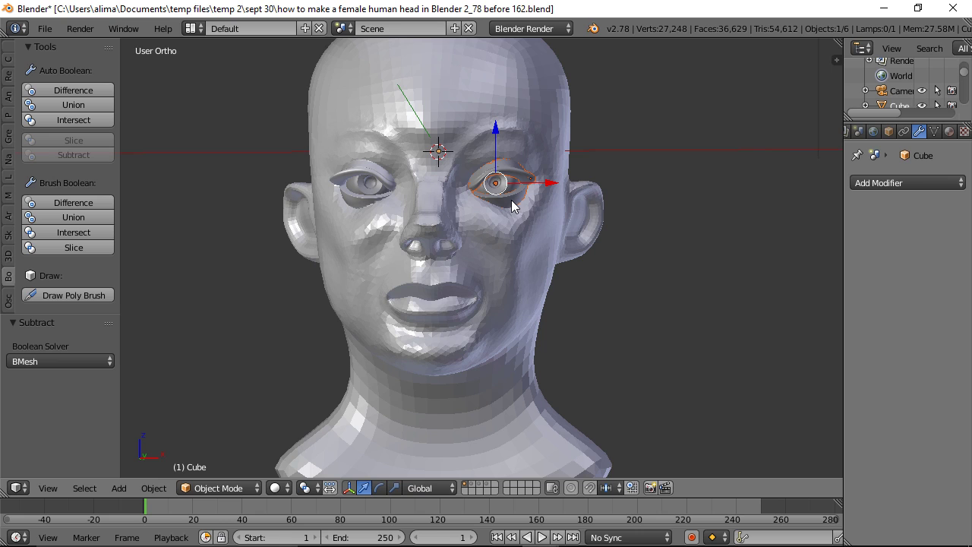
- Move the leftover left eyelid piece about 1.78 units along X, clear of the head, and delete it
key(g)
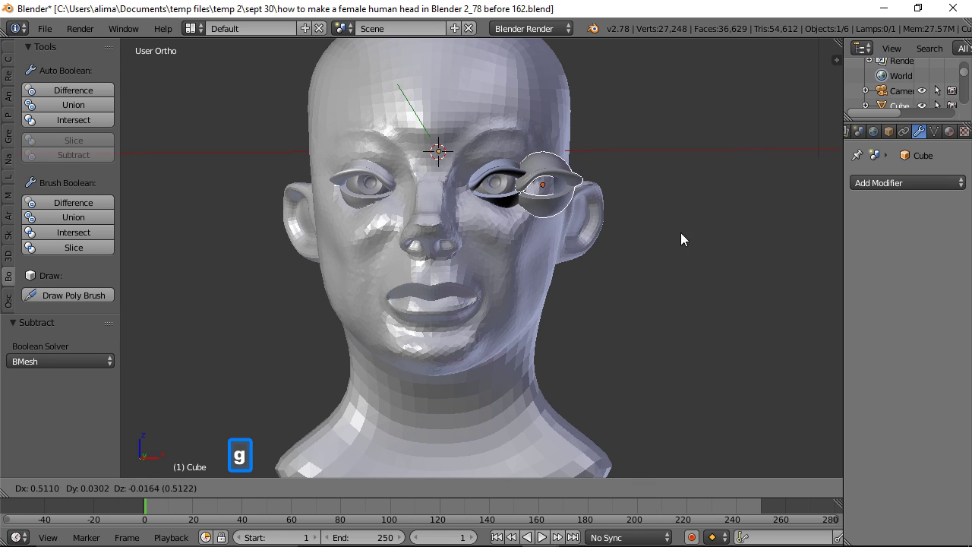
click(790, 246)
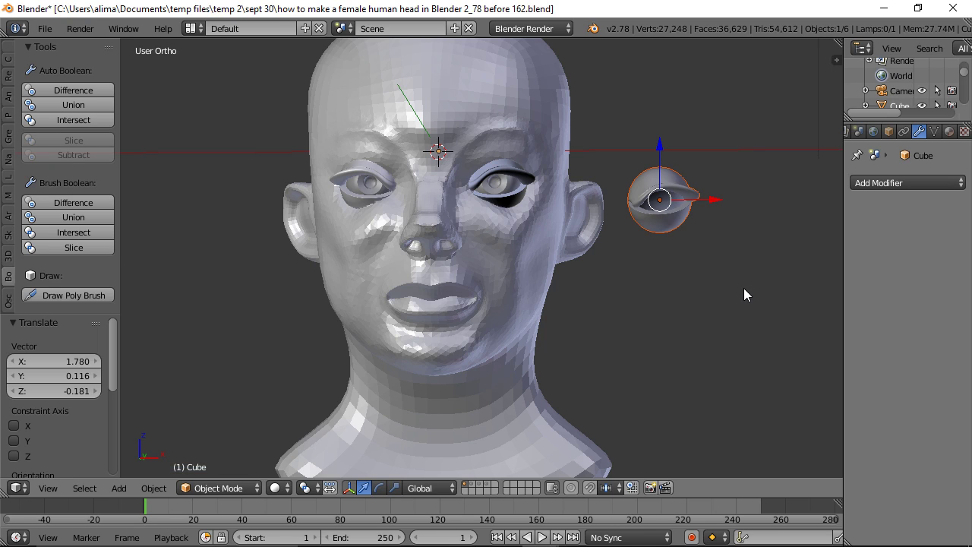
key(x)
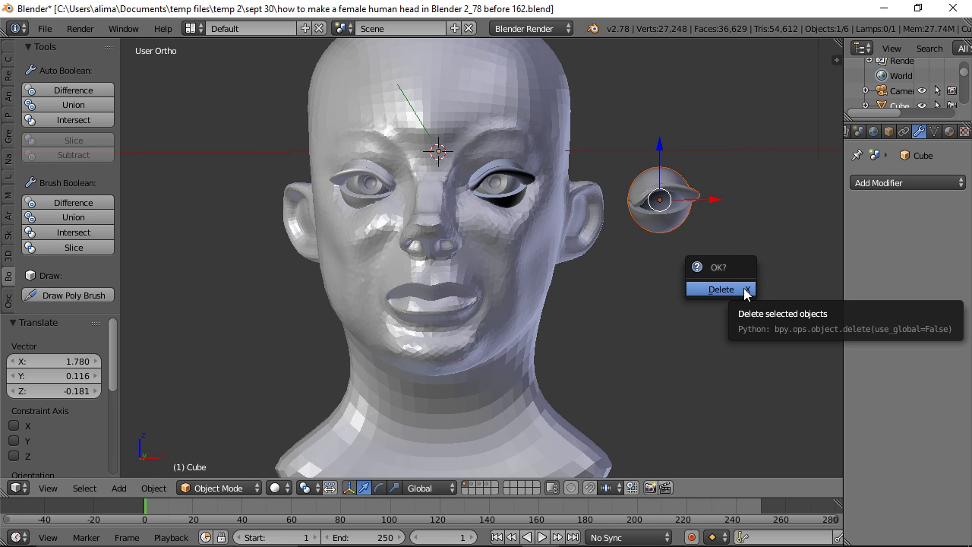
click(745, 294)
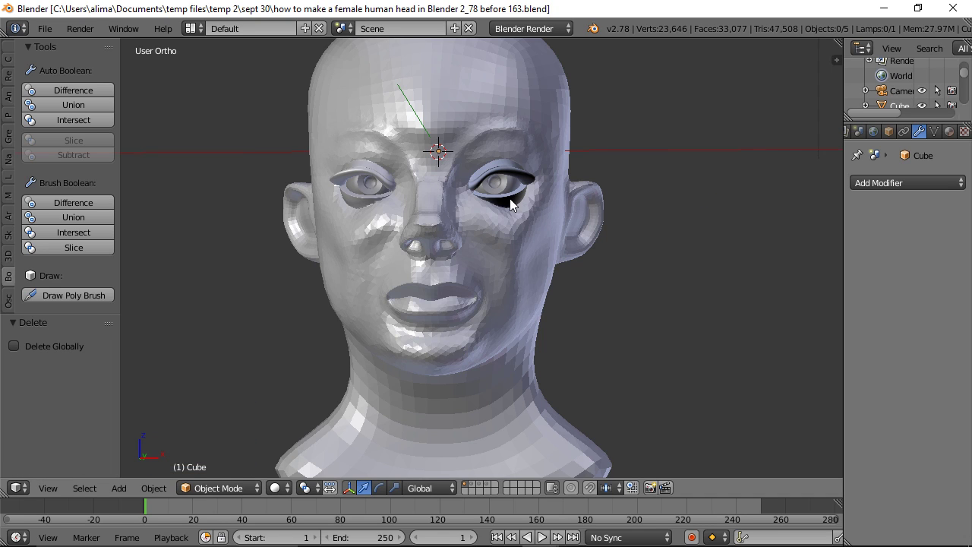
- Recalculate the normals of the entire head mesh to face outward in Edit Mode, then return to Object Mode
click(533, 234)
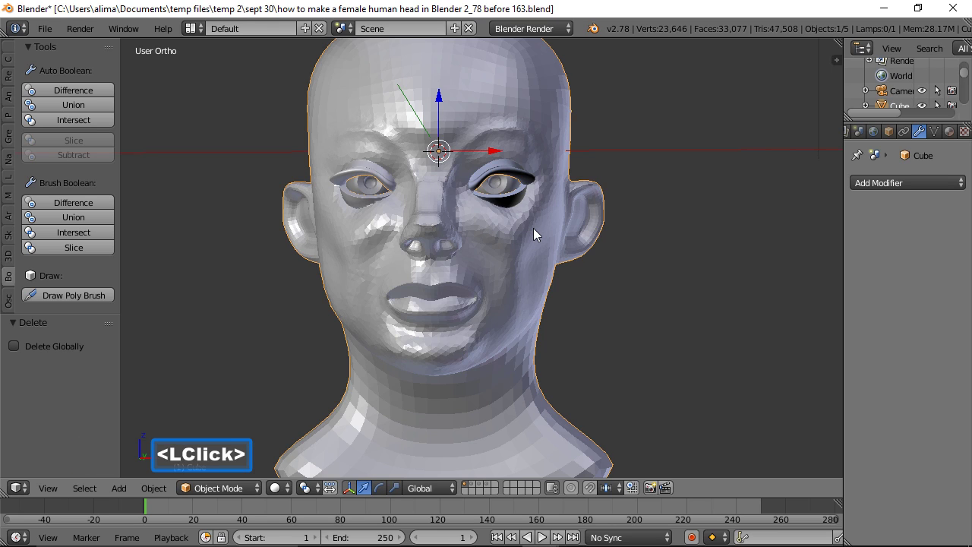
click(242, 489)
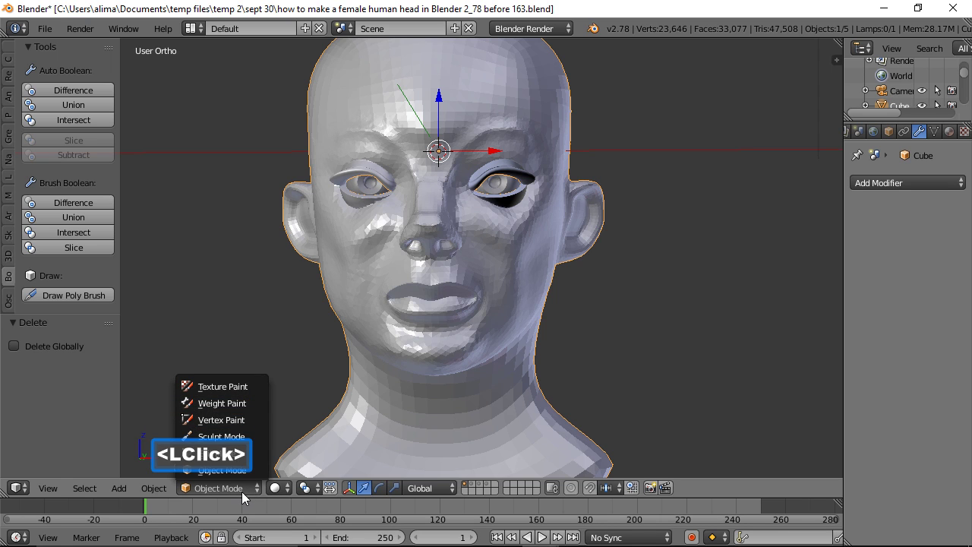
click(245, 452)
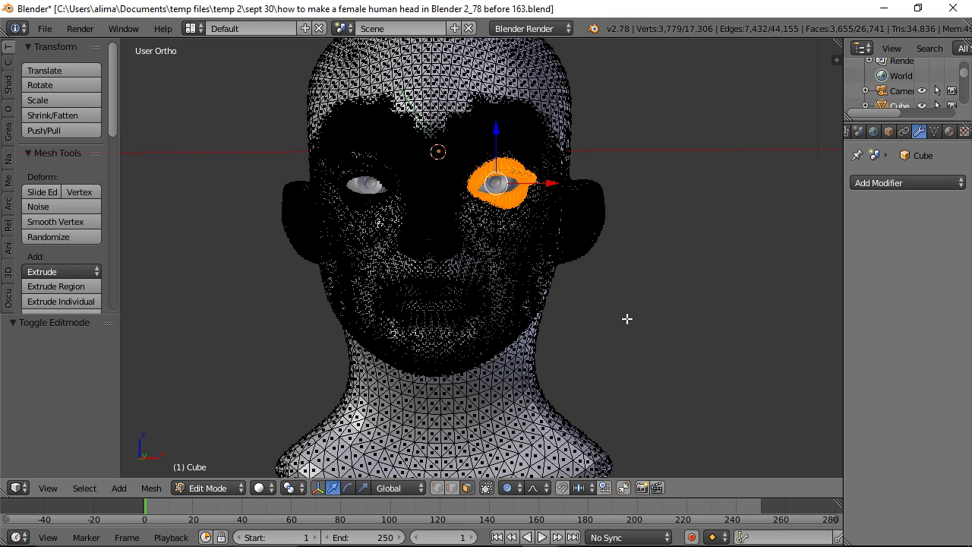
key(a)
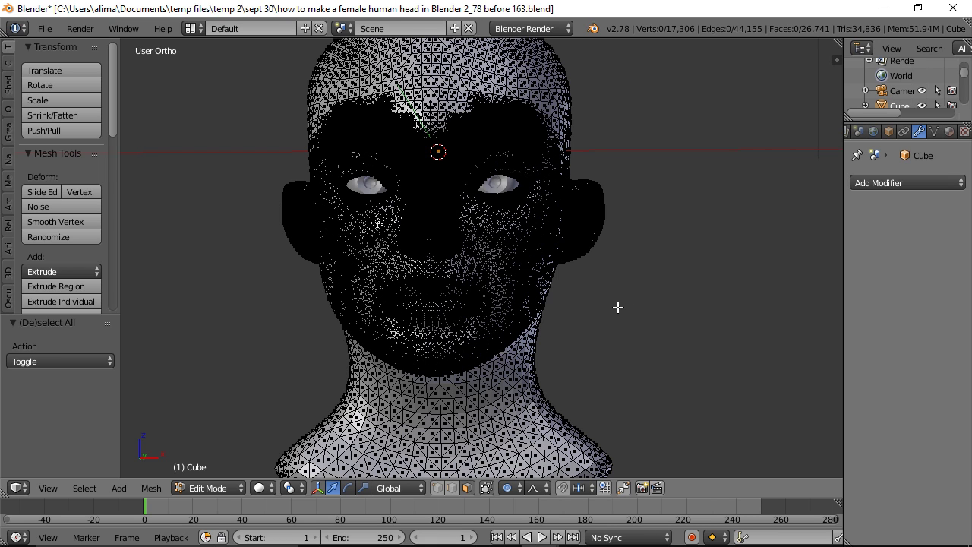
key(a)
key(ctrl)
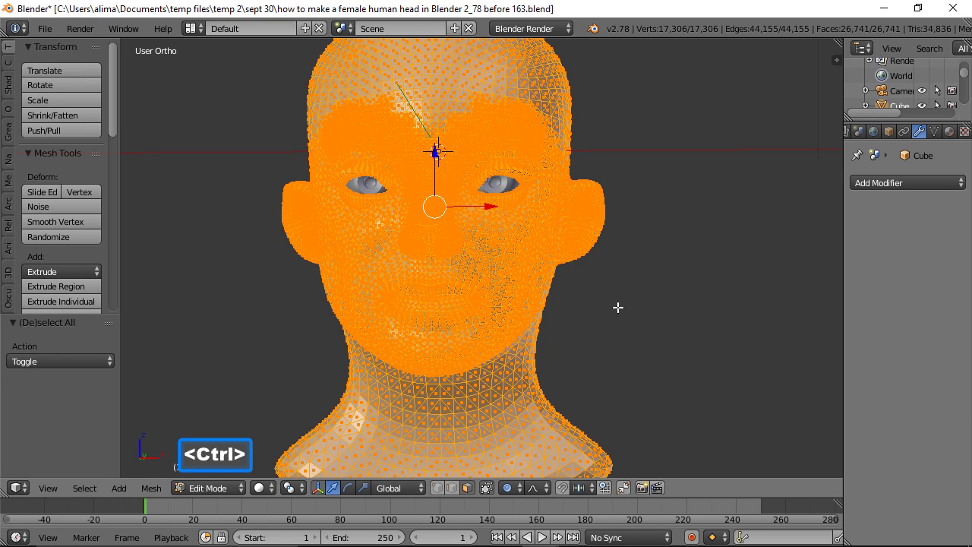
key(ctrl+n)
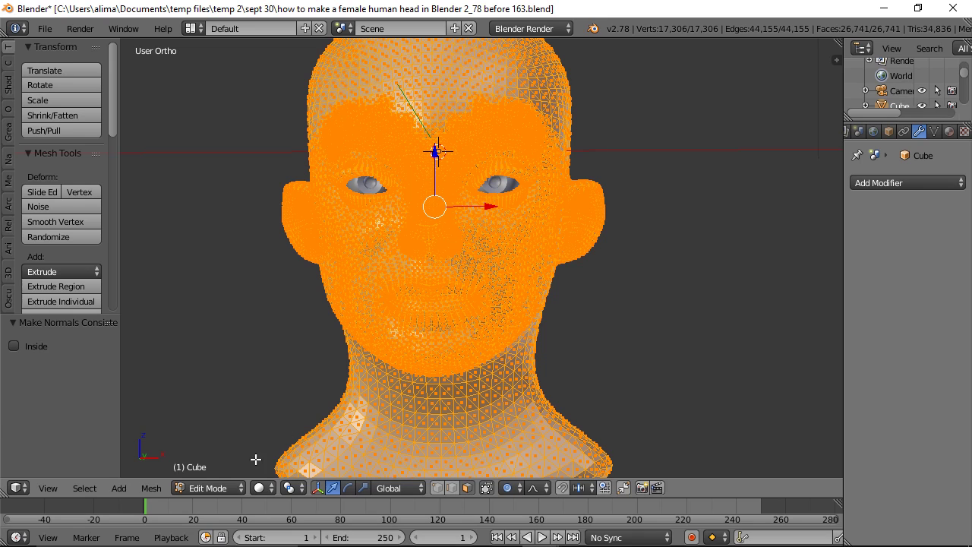
click(206, 488)
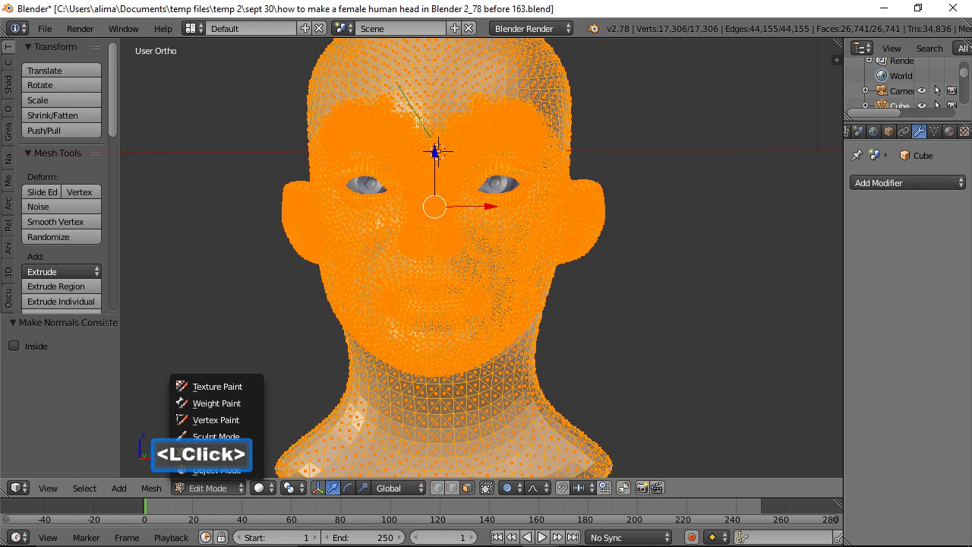
click(242, 471)
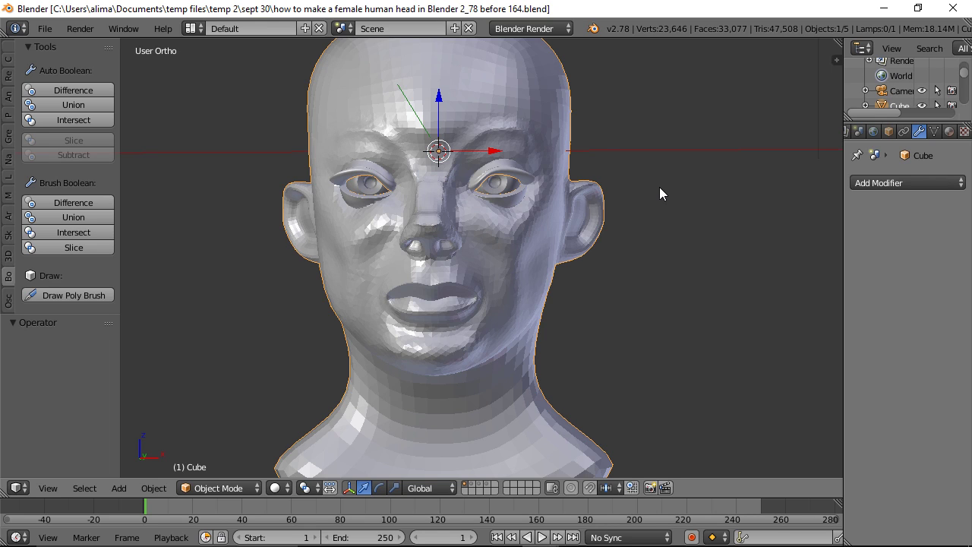
- Put the head mesh in Sculpt Mode and enable dynamic topology (Dyntopo)
click(254, 492)
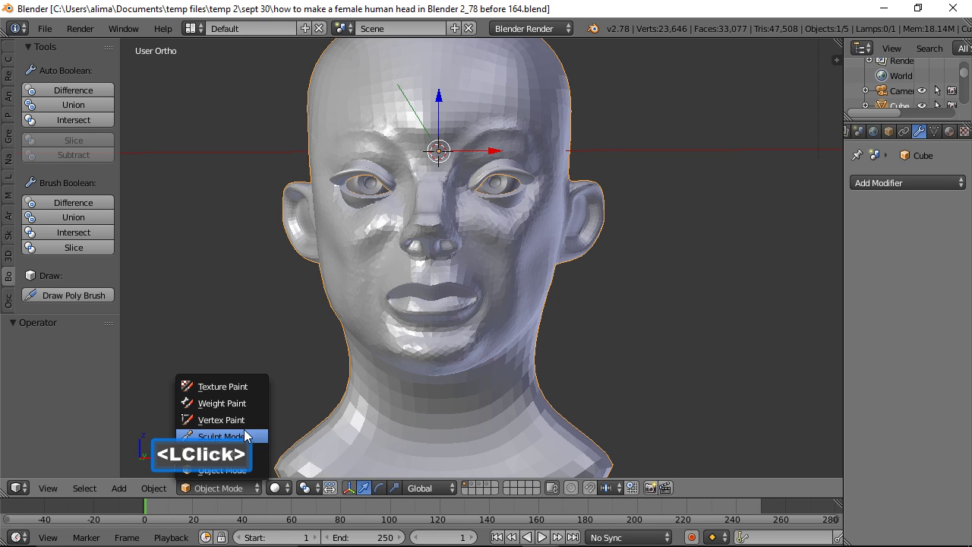
click(221, 436)
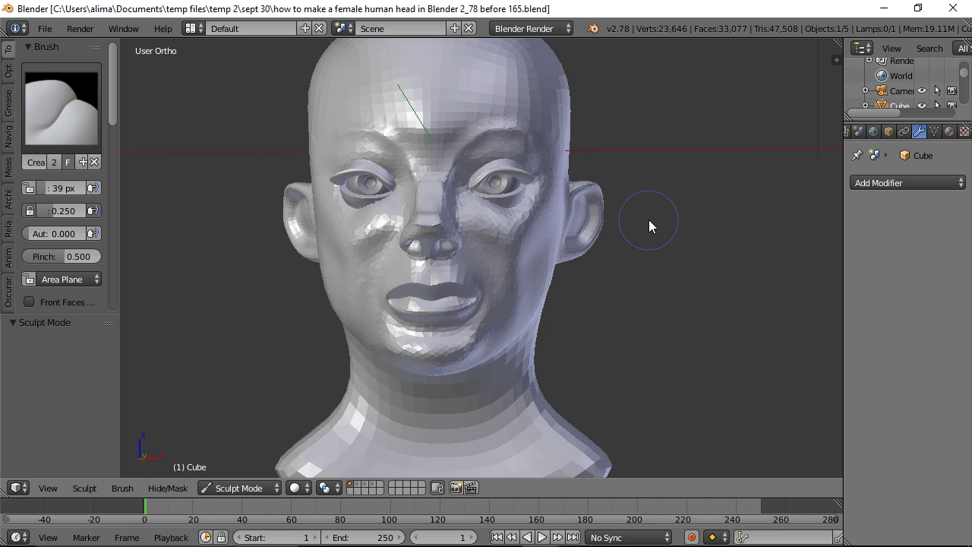
drag(116, 81, 111, 160)
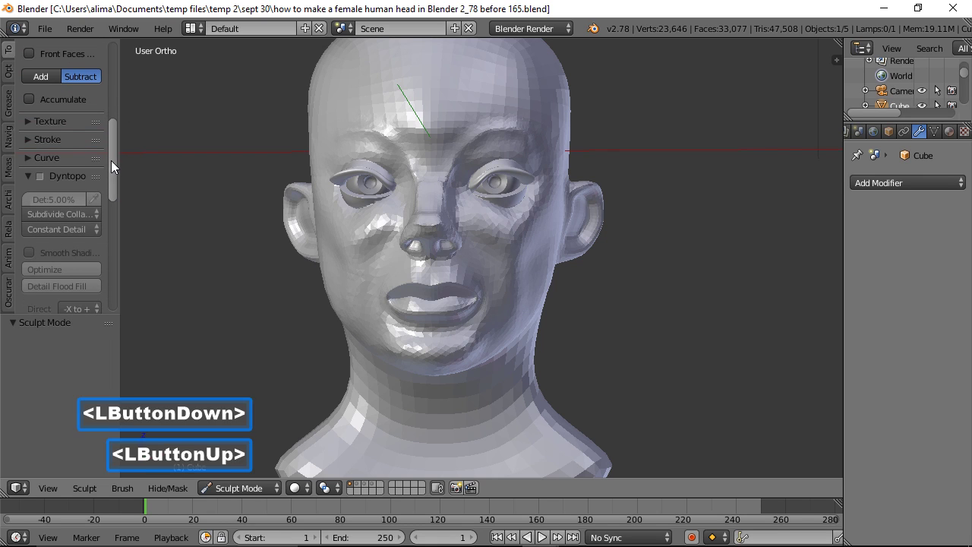
click(40, 177)
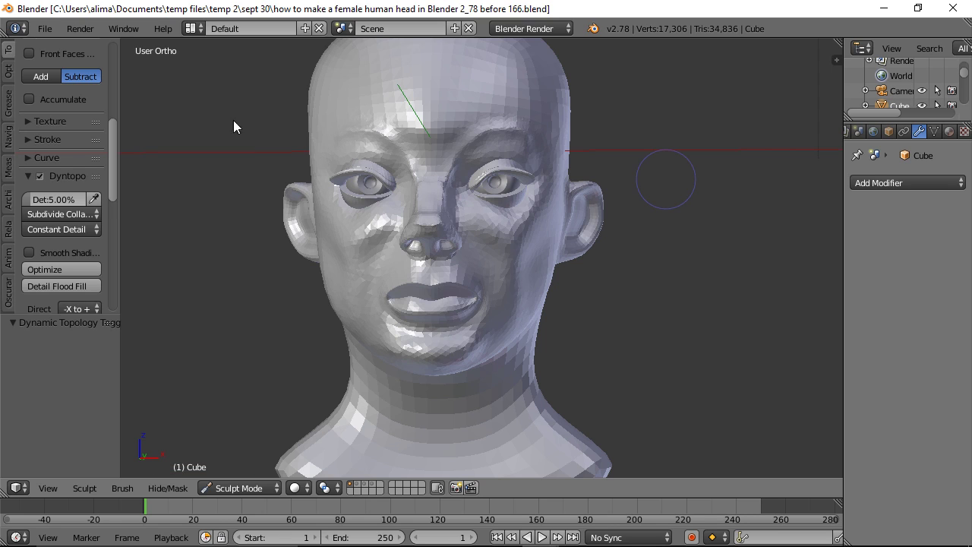
- Choose the Snake Hook brush and pull the tip of the nose slightly downward in side view
mouse_move(123, 147)
mouse_down()
mouse_move(114, 66)
mouse_move(105, 75)
mouse_up()
click(90, 85)
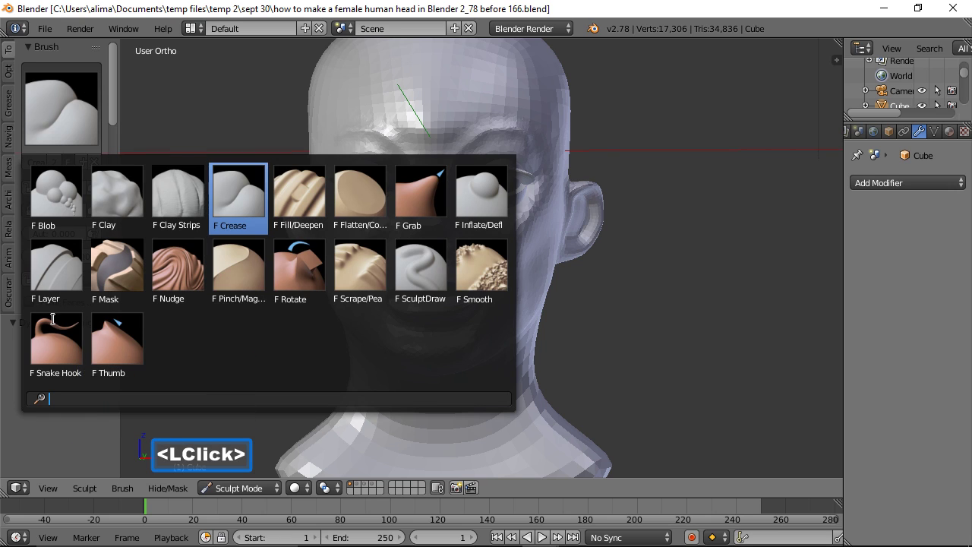
click(51, 357)
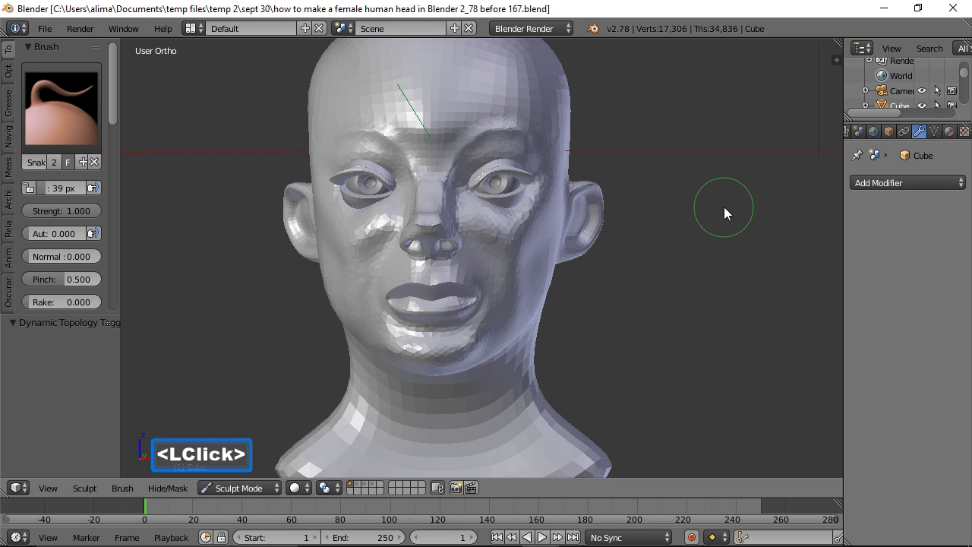
mouse_move(727, 204)
middle_down()
mouse_move(681, 222)
mouse_move(579, 216)
middle_up()
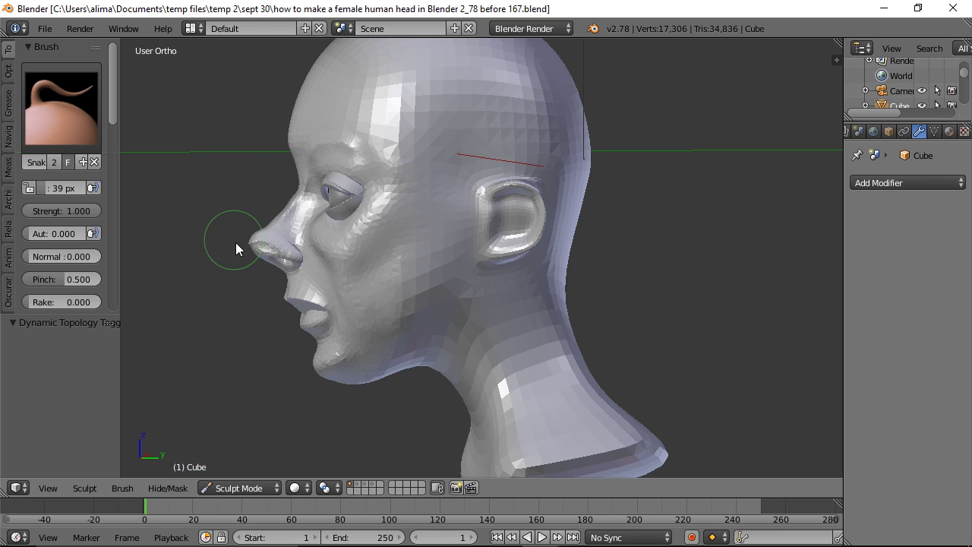
drag(252, 247, 241, 263)
mouse_move(241, 266)
middle_down()
mouse_move(292, 285)
mouse_move(247, 271)
middle_up()
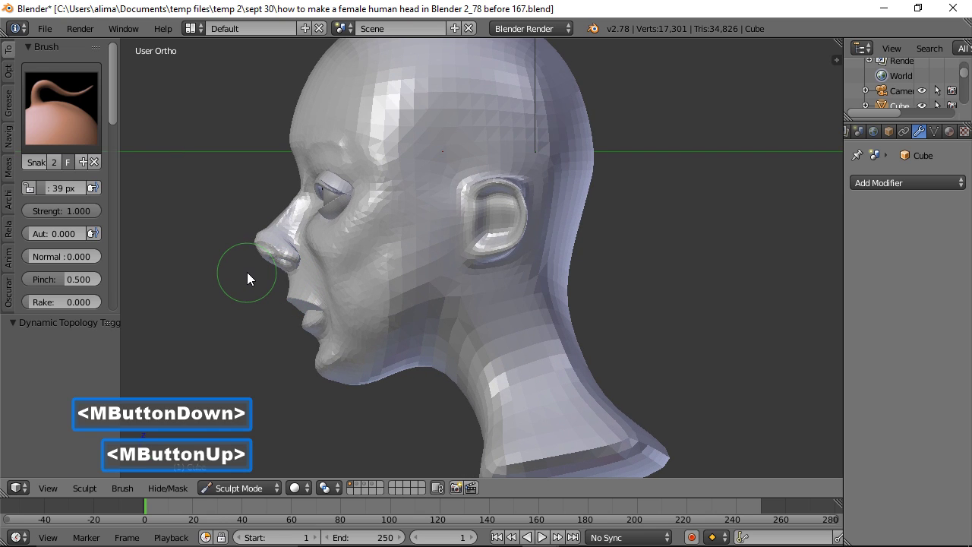
- Enlarge the Snake Hook brush radius to 57 px and push the nose tip slightly back toward the face
key(f)
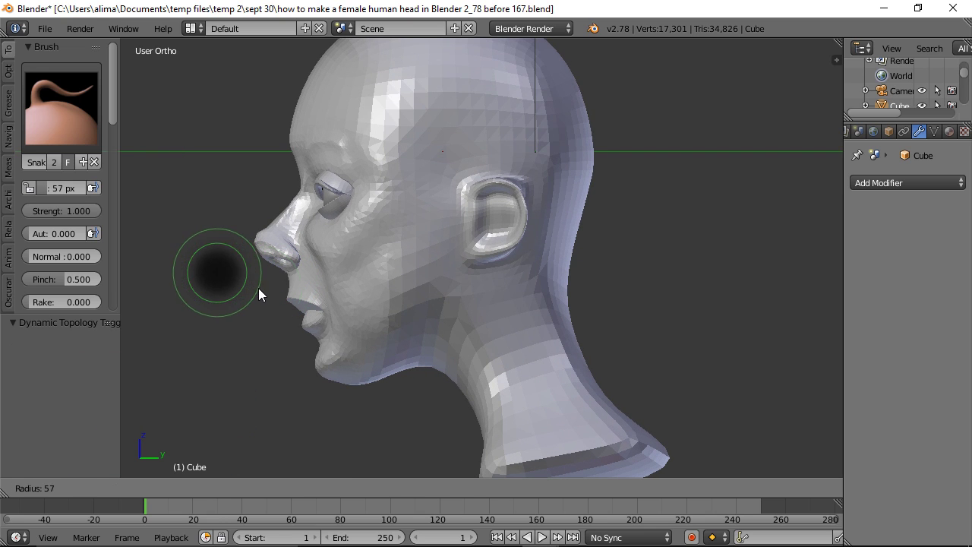
click(258, 294)
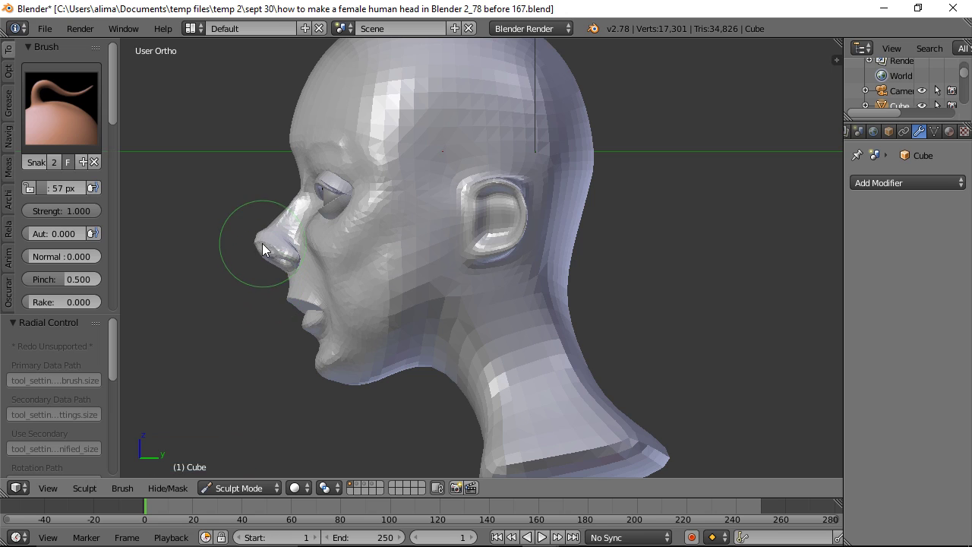
drag(255, 237, 258, 237)
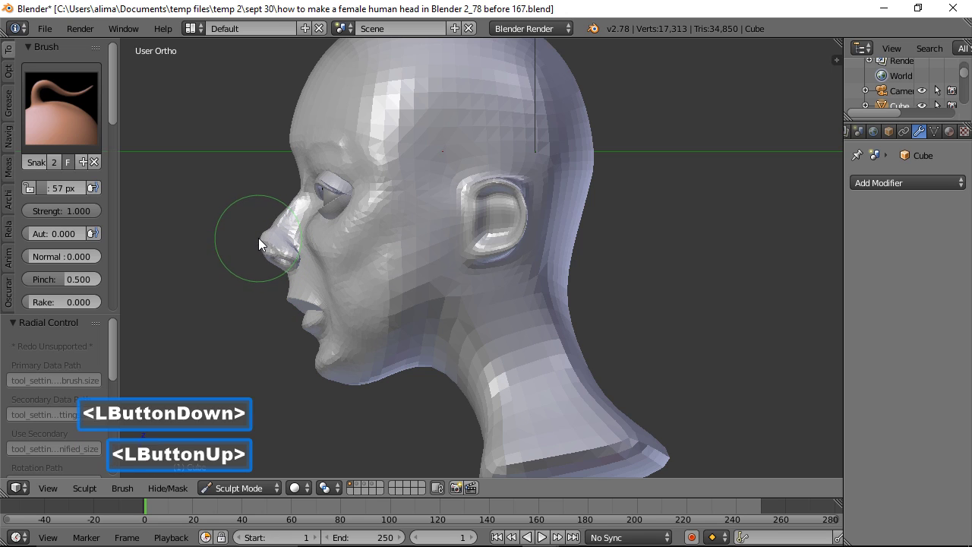
- Reduce the brush radius to 33 px and smooth the character's left cheek from below the eye to beside the mouth
mouse_move(275, 310)
middle_down()
mouse_move(262, 304)
mouse_move(284, 315)
mouse_move(425, 295)
middle_up()
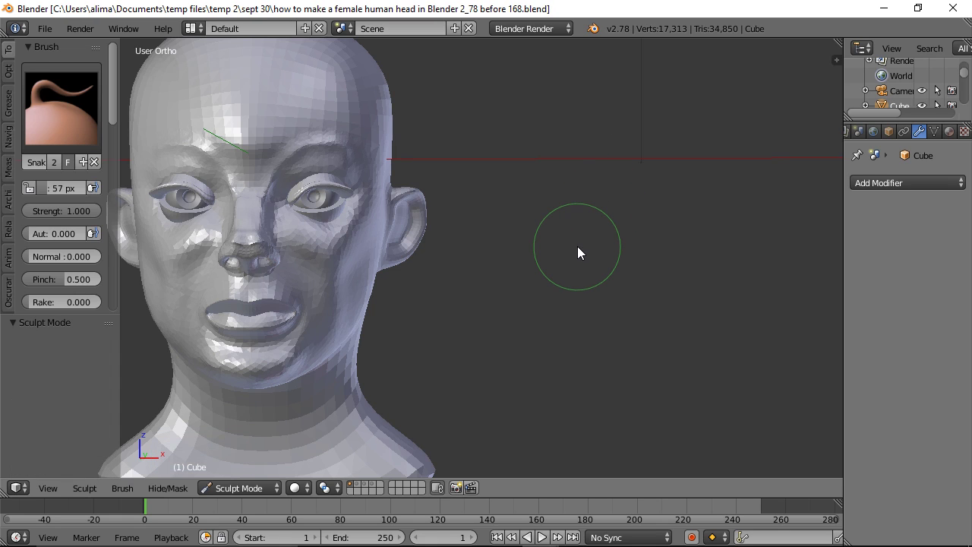
key(f)
click(559, 248)
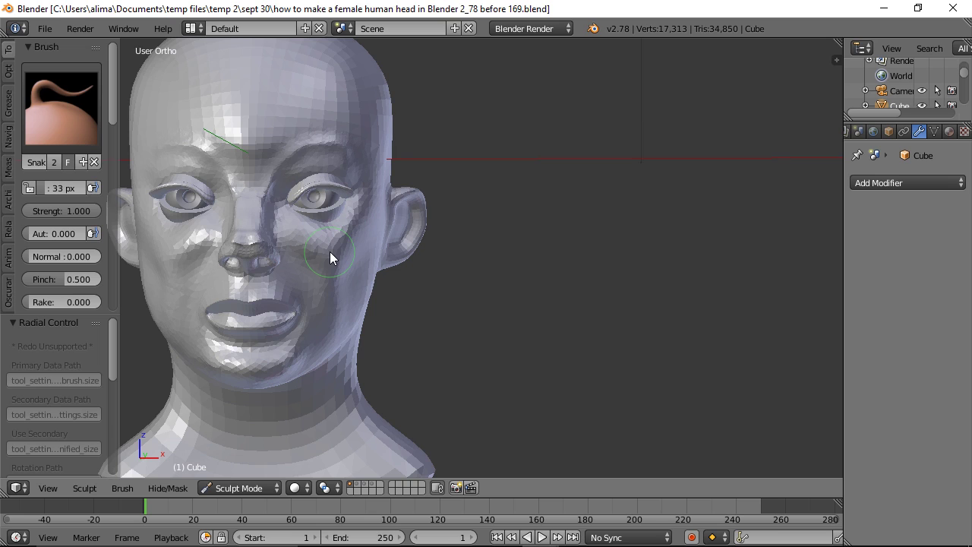
shift+click(330, 253)
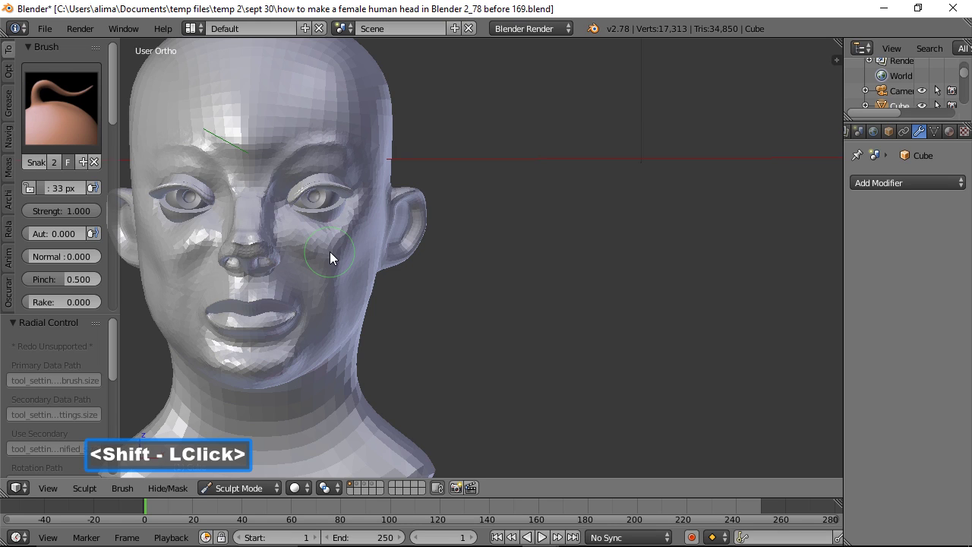
shift+double_click(335, 287)
shift+click(335, 292)
shift+drag(347, 273, 359, 235)
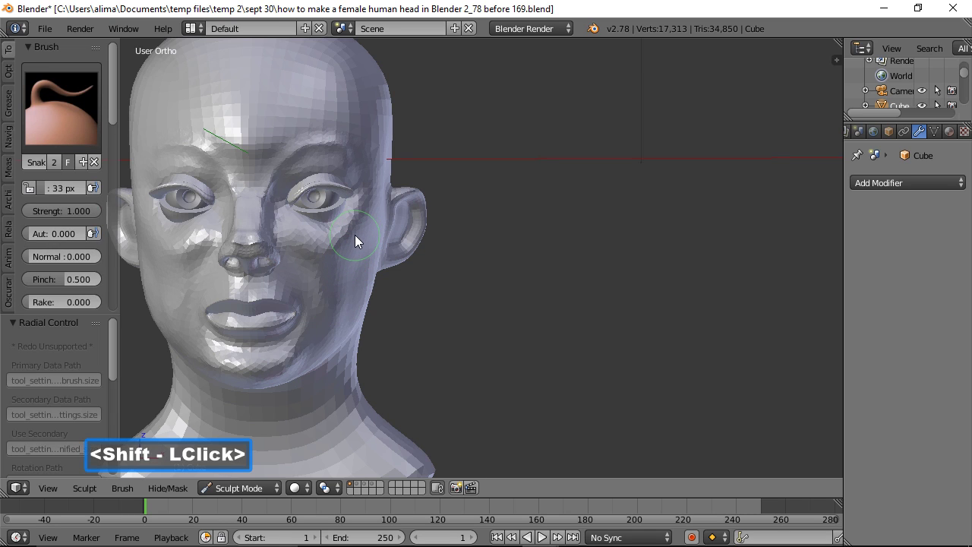
middle_drag(490, 282, 382, 271)
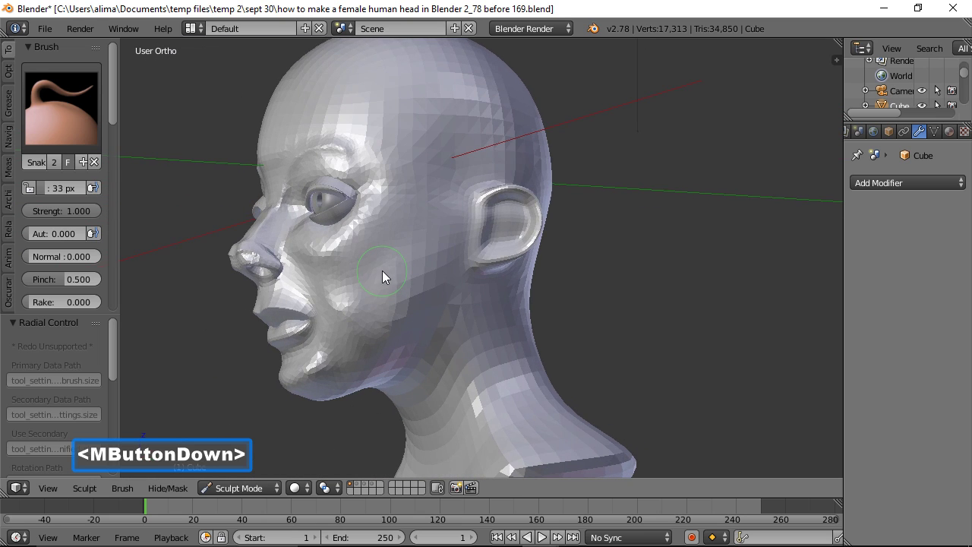
middle_drag(471, 278, 490, 281)
shift+click(327, 303)
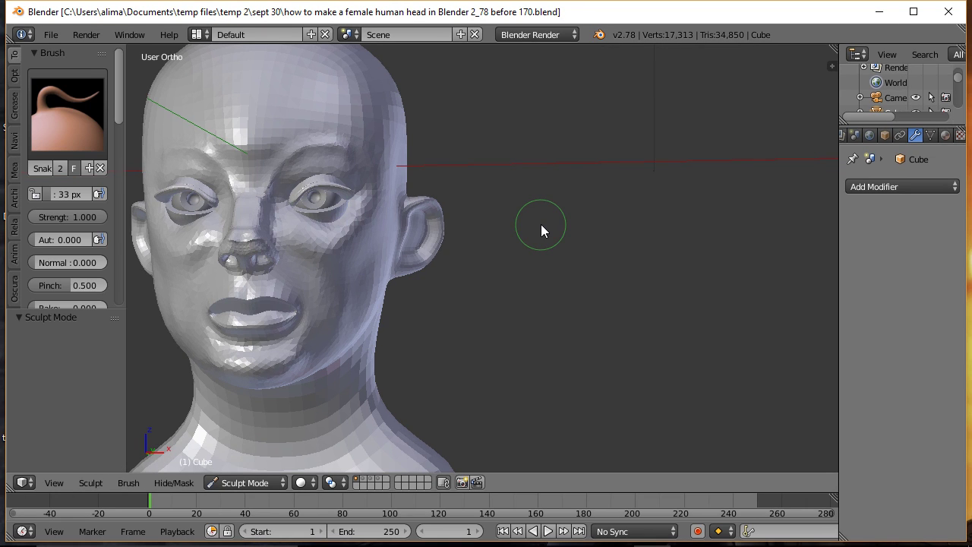
- Set the Dyntopo detail size to 10%
drag(121, 105, 122, 188)
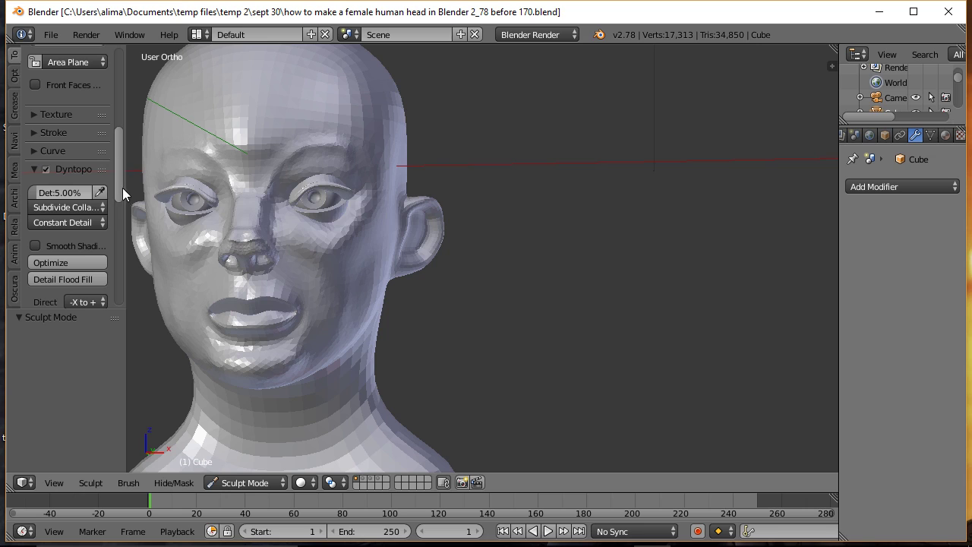
click(70, 191)
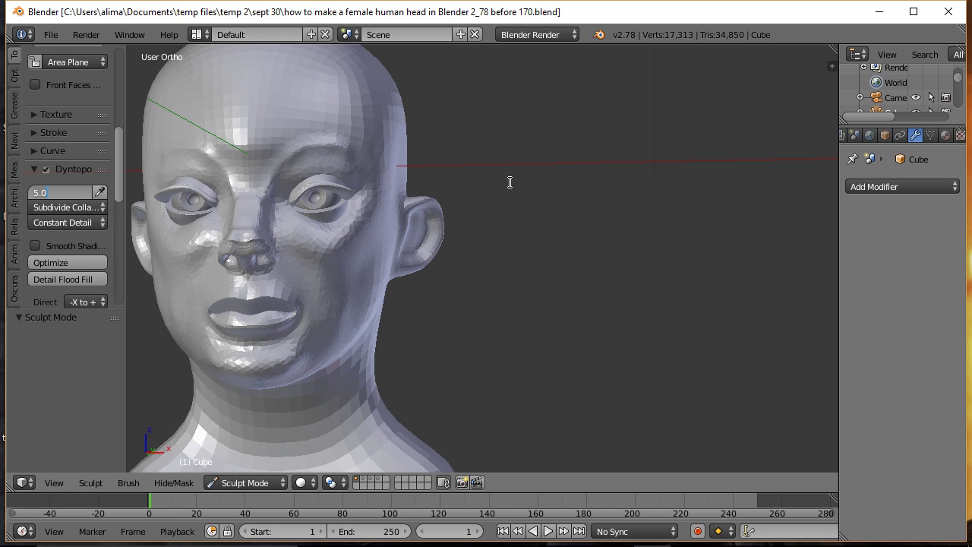
text(10)
key(Return)
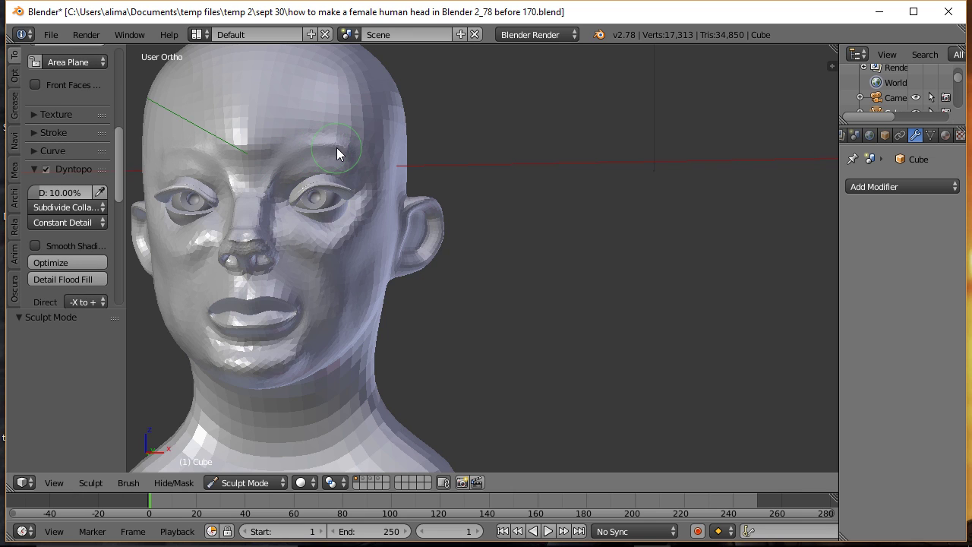
- Smooth the character's left brow ridge, the area by the inner eye corner and the side of the nose bridge
shift+drag(322, 147, 365, 165)
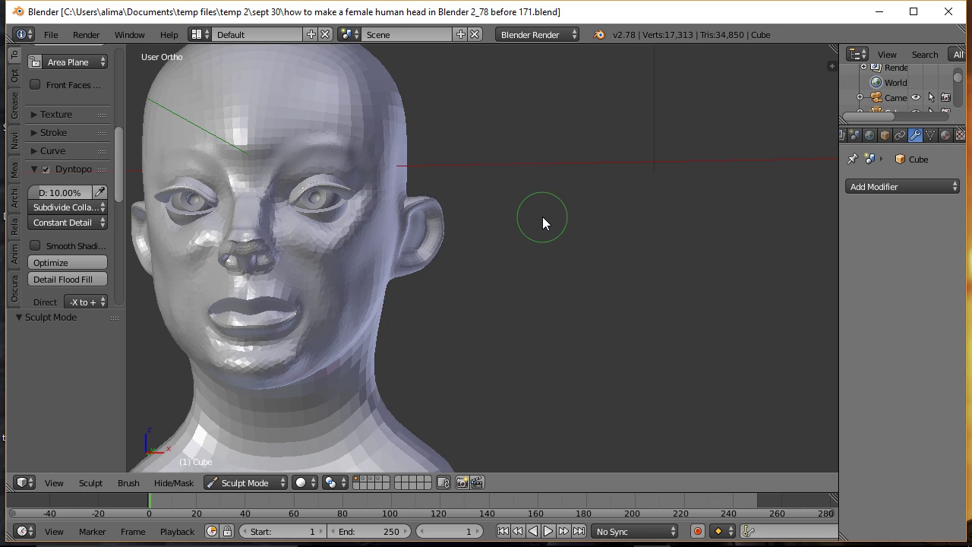
middle_drag(571, 217, 545, 228)
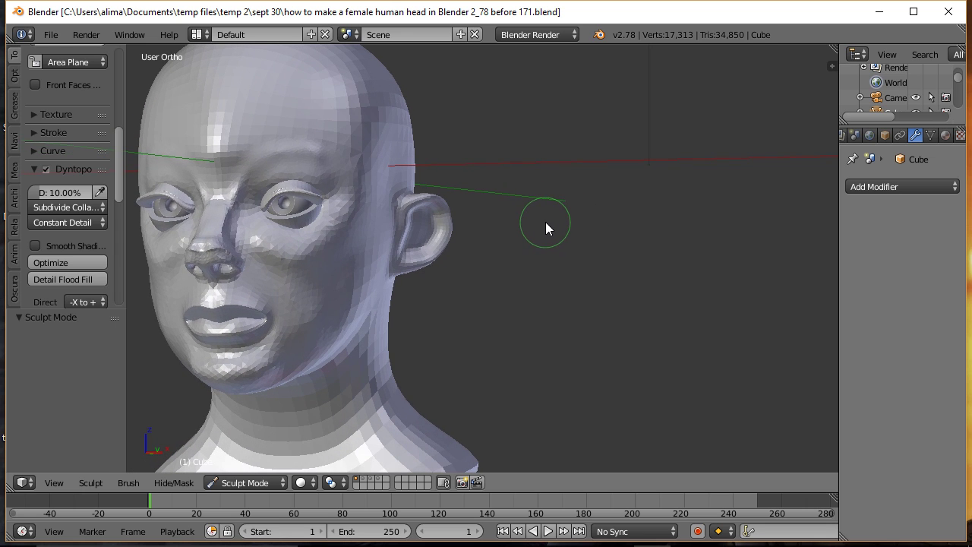
click(238, 194)
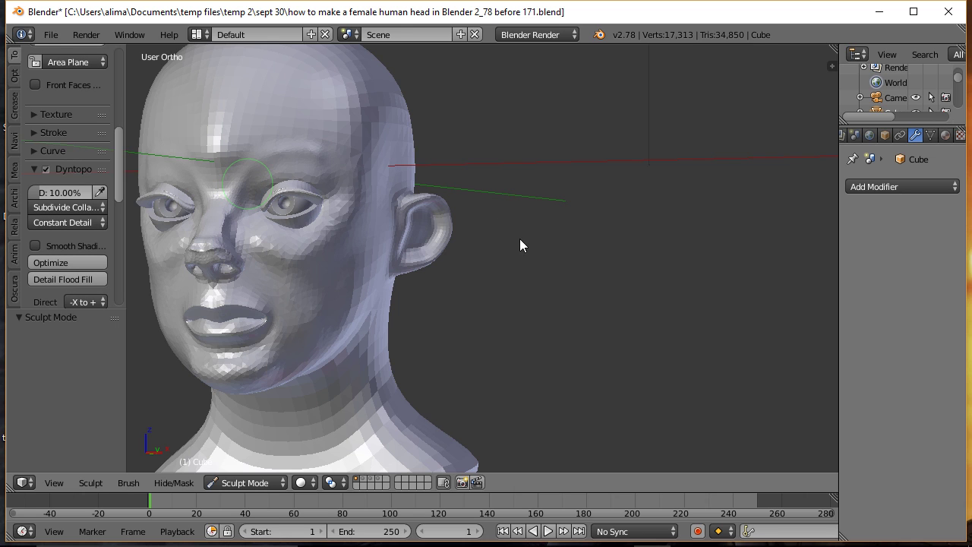
middle_drag(507, 286, 550, 287)
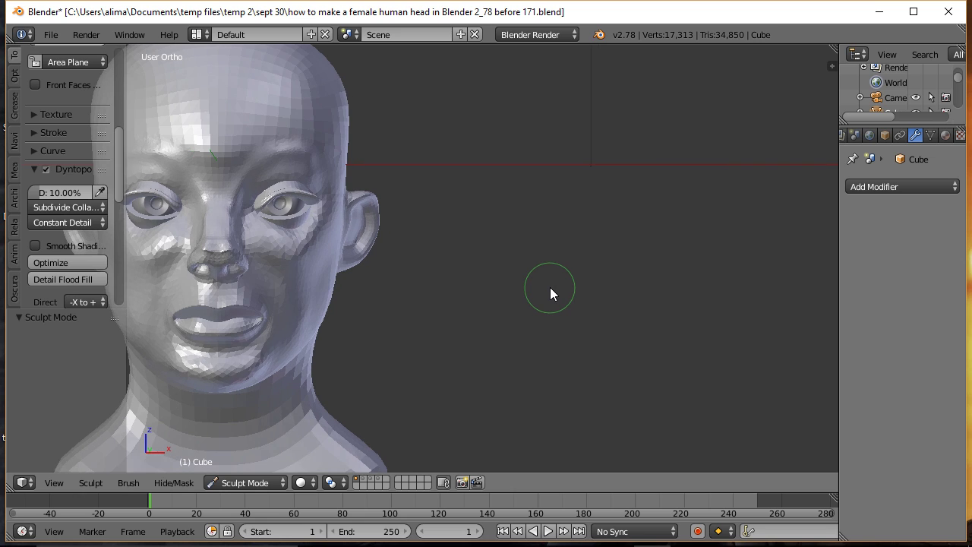
drag(216, 195, 231, 200)
middle_drag(442, 252, 414, 252)
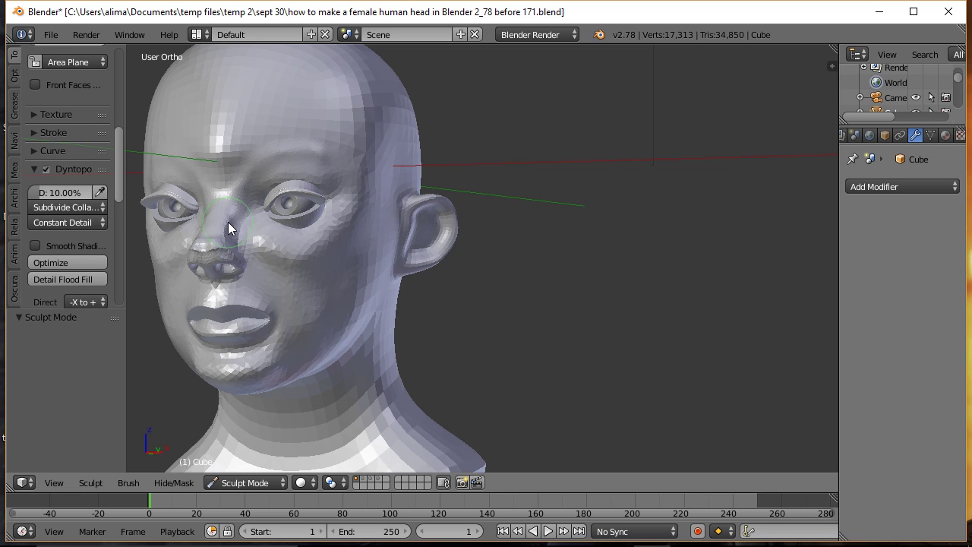
middle_drag(429, 306, 480, 310)
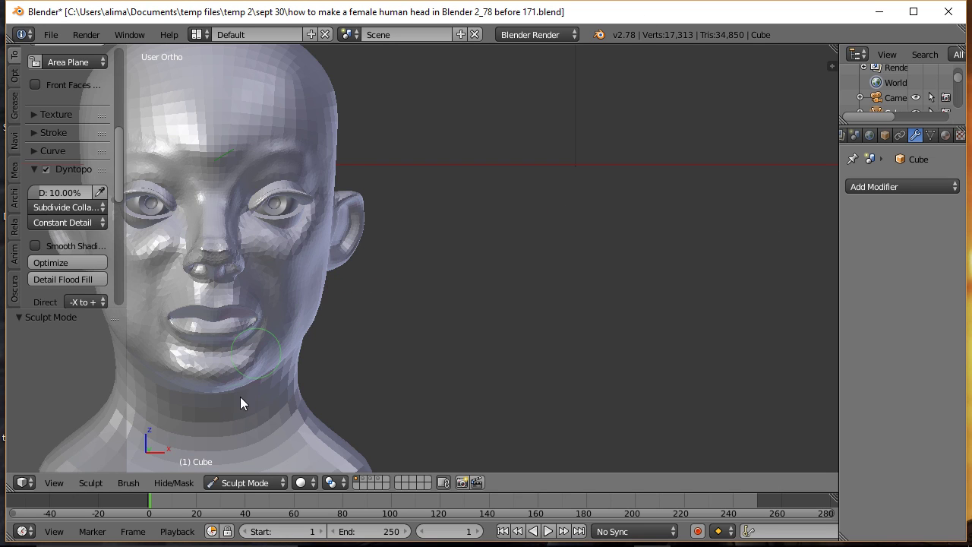
- Return the head to Object Mode and place the 3D cursor in the empty space in front of the face
click(279, 483)
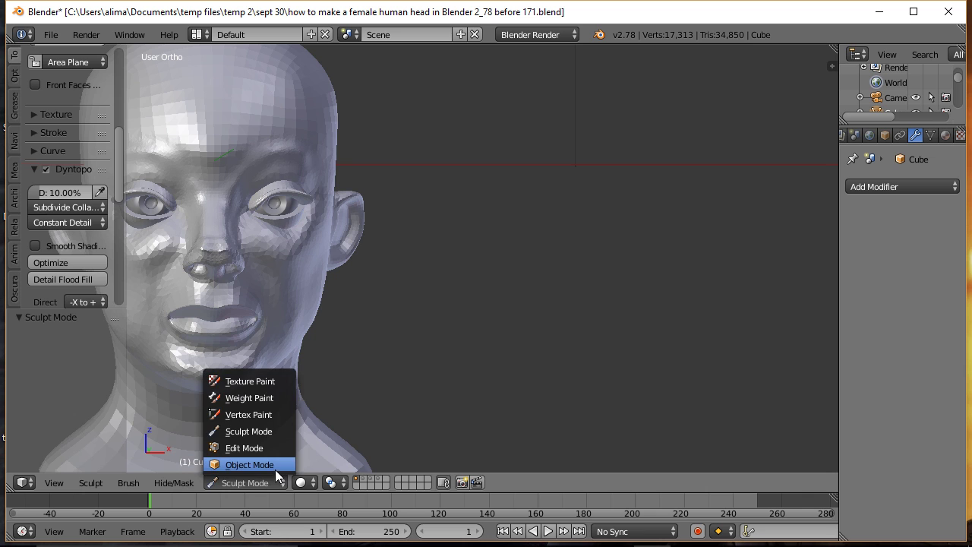
click(275, 466)
scroll(516, 278, down, 3)
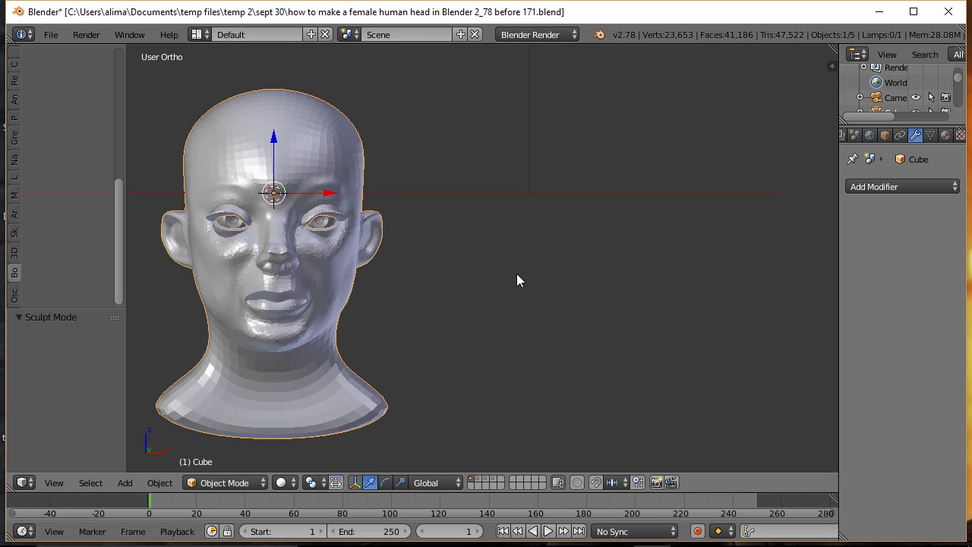
middle_drag(533, 270, 662, 274)
click(321, 238)
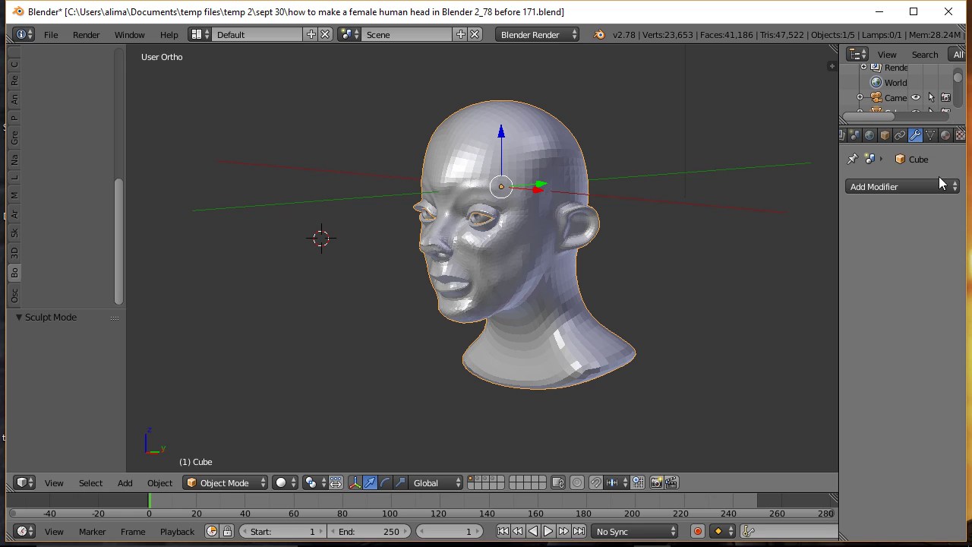
- Save the file as a new version numbered 172 and add a Bezier curve at the 3D cursor
key(ctrl+alt+s)
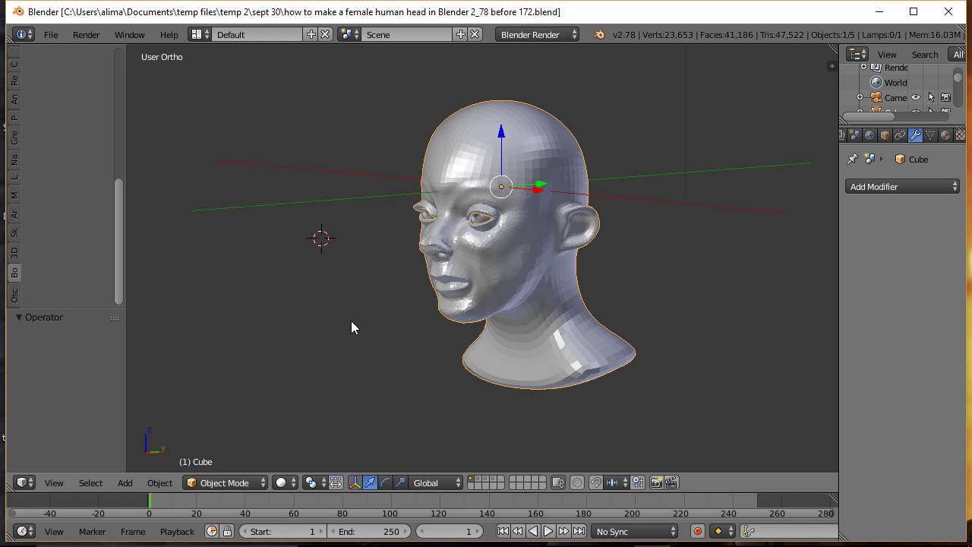
key(shift+a)
mouse_move(351, 321)
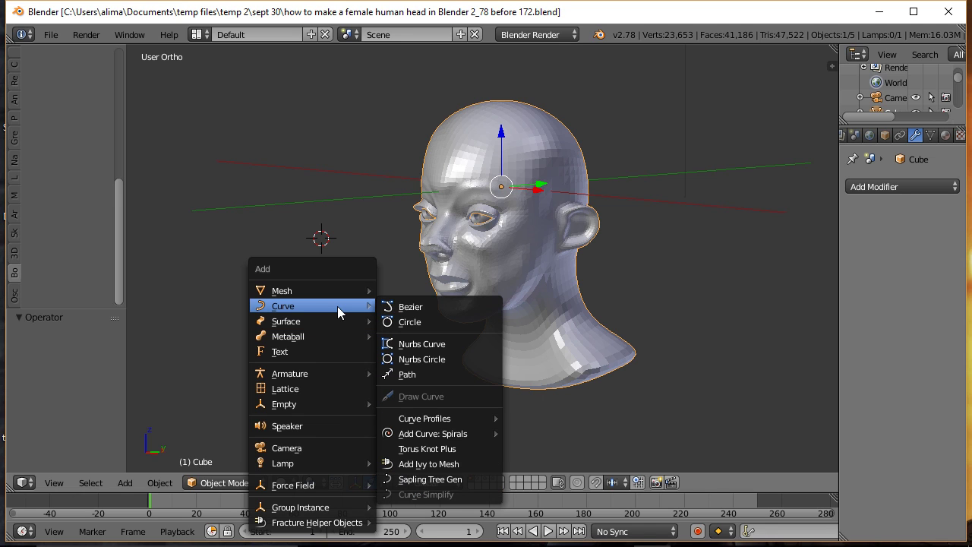
click(435, 308)
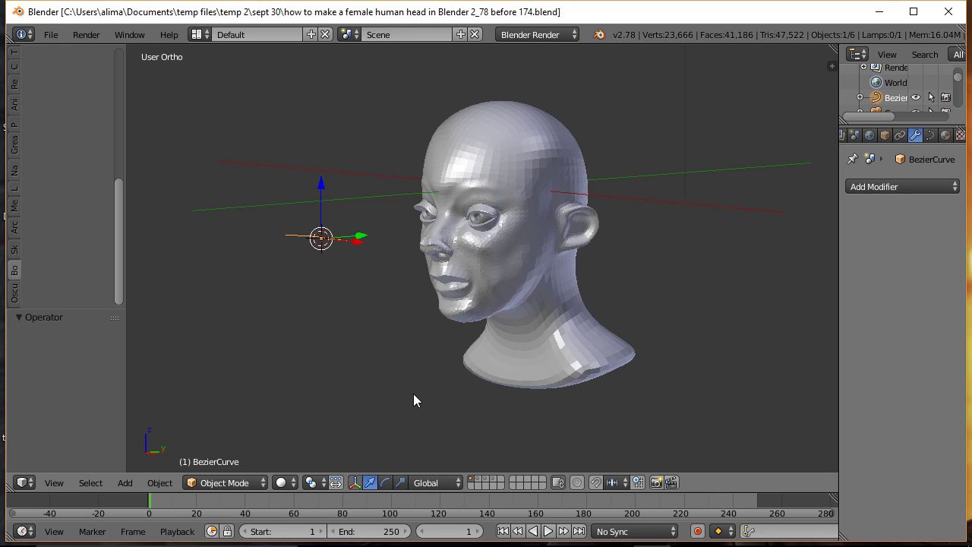
- Enter Edit Mode on the Bezier curve and delete all of its existing control points
key(Tab)
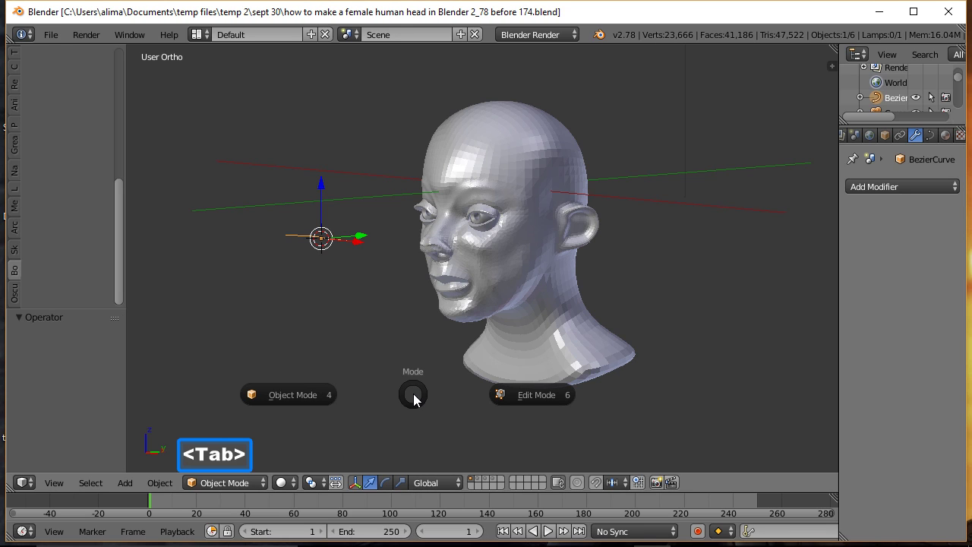
click(534, 394)
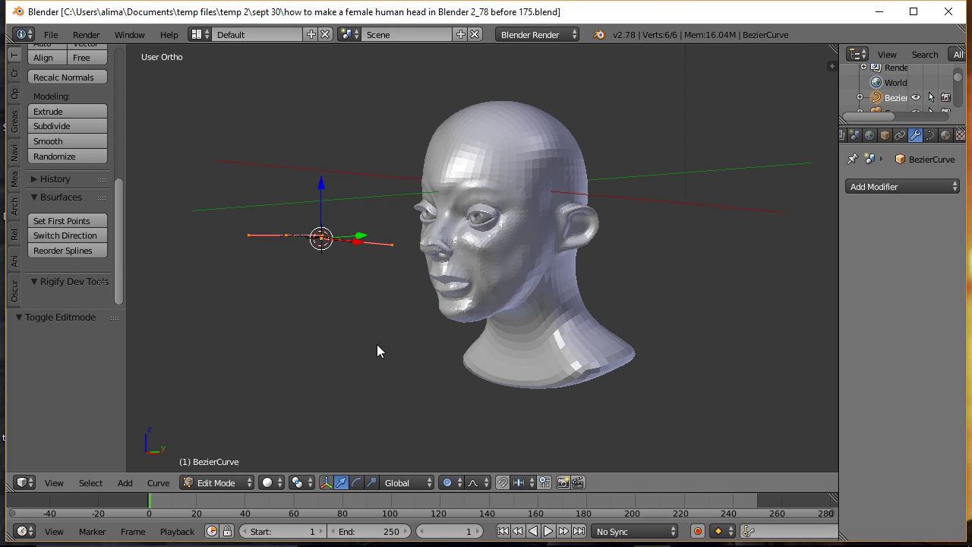
key(x)
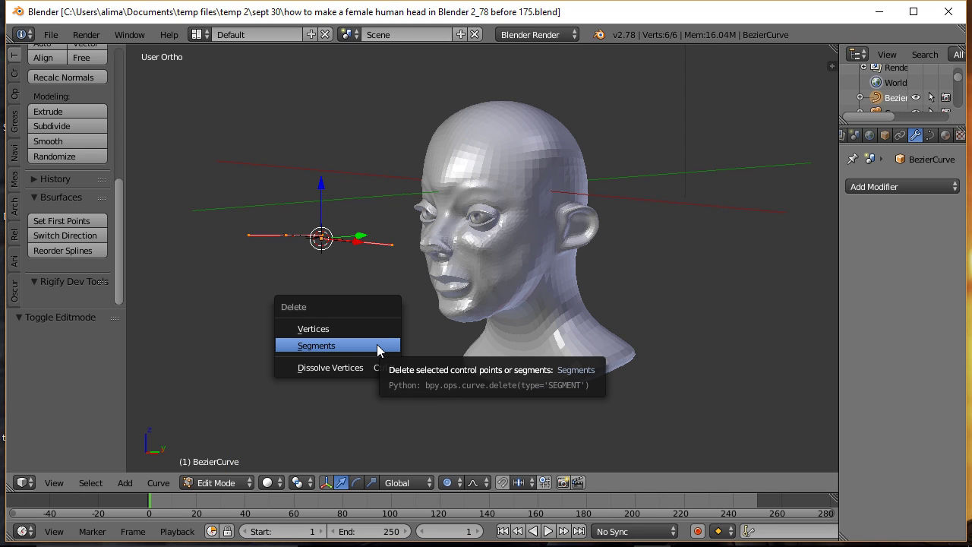
click(377, 344)
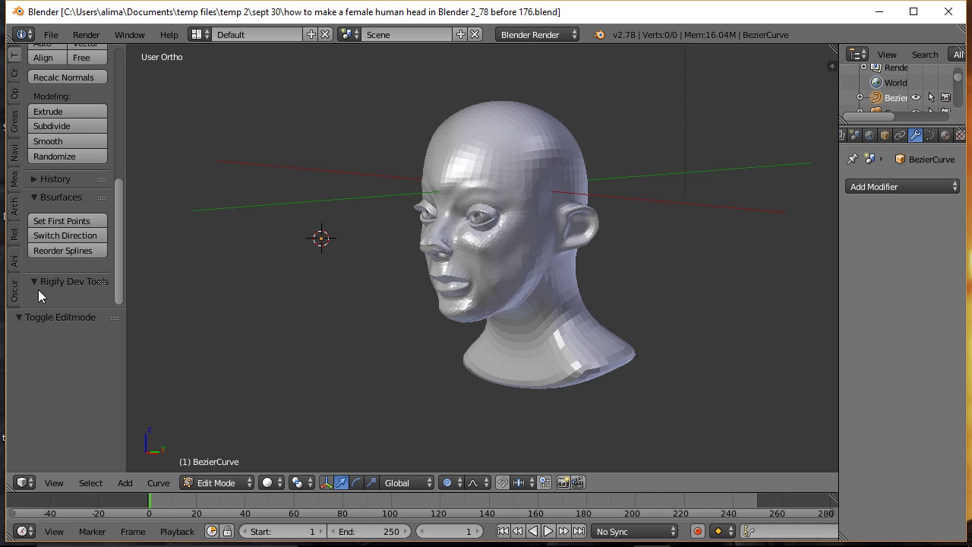
- Set the projection depth for drawn curve strokes to Surface
drag(50, 309, 49, 434)
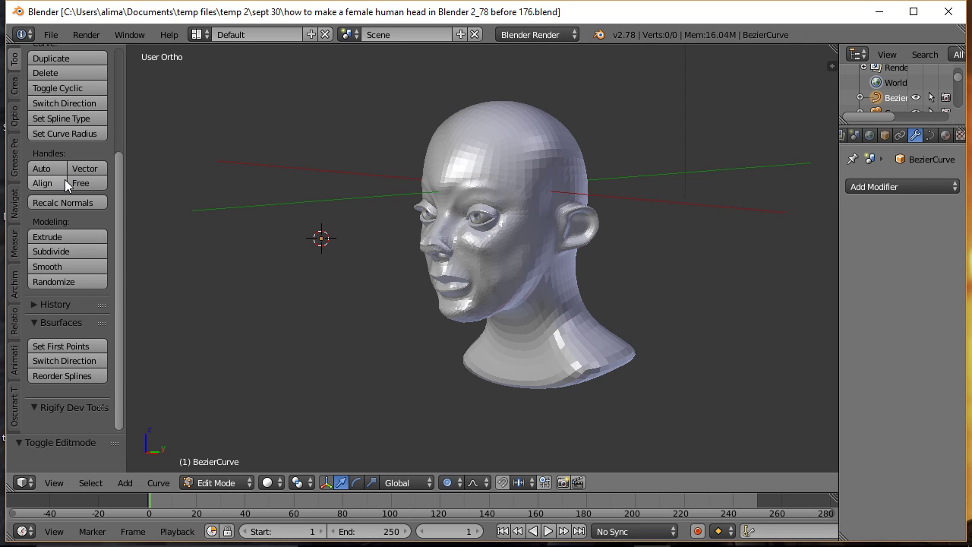
click(15, 116)
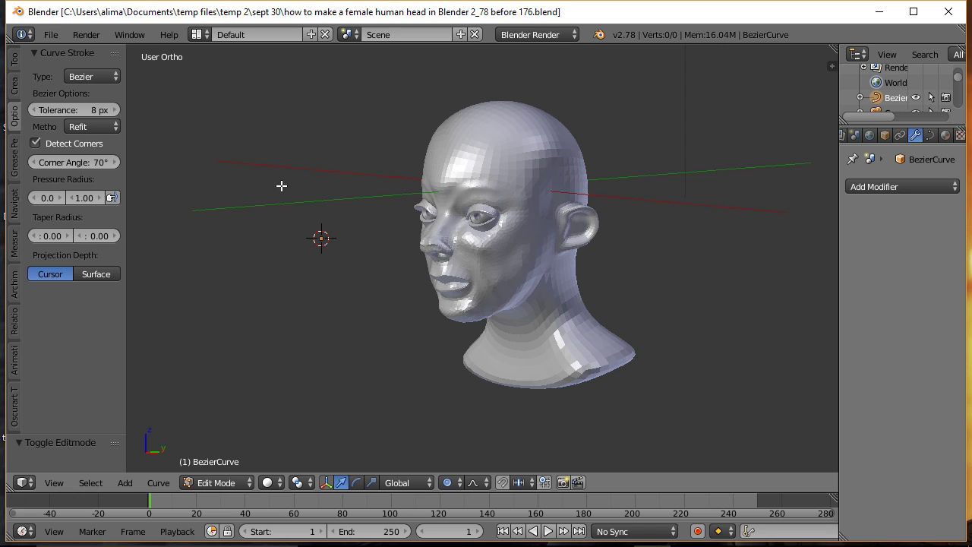
click(109, 274)
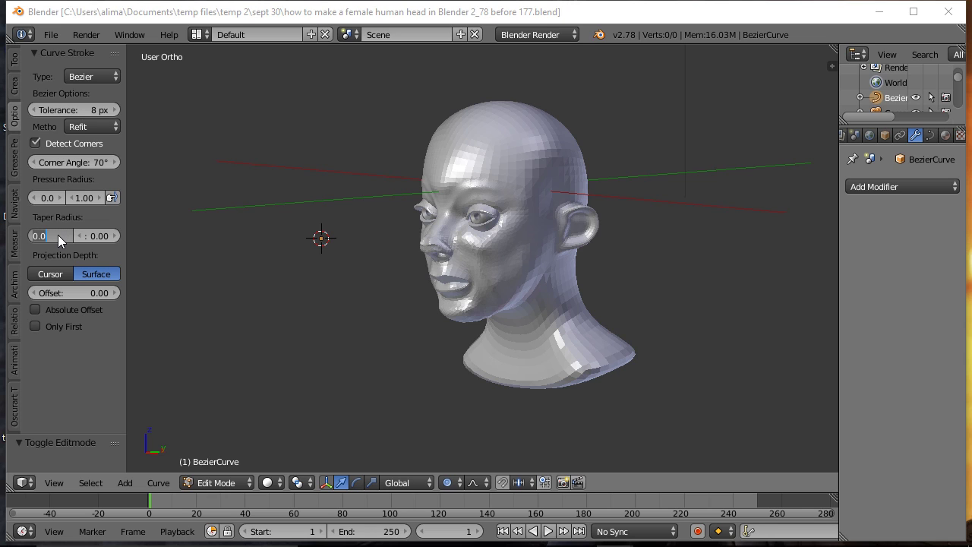
- Set the curve stroke's taper radius to 0.5 at both the start and the end, and widen the tool options area
key(BackSpace)
text(.5)
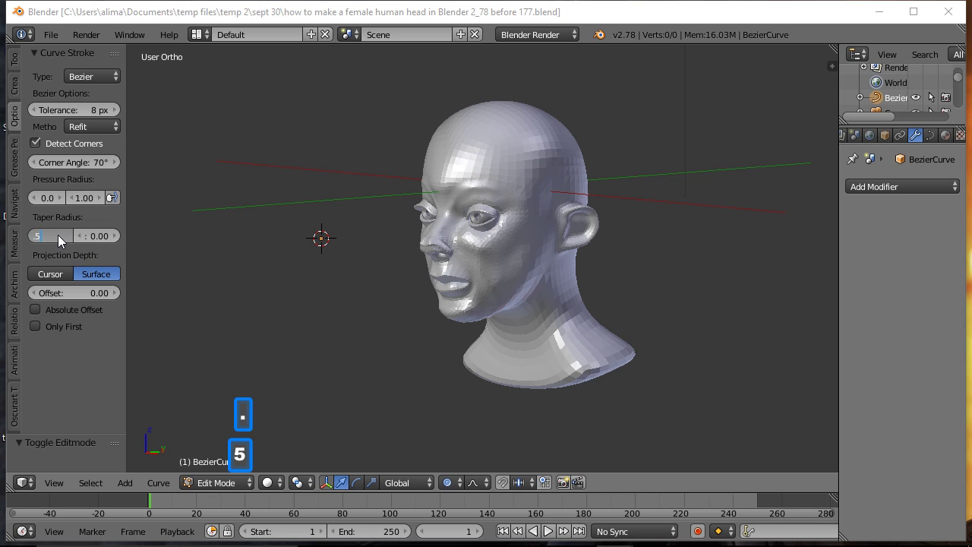
key(Return)
click(94, 236)
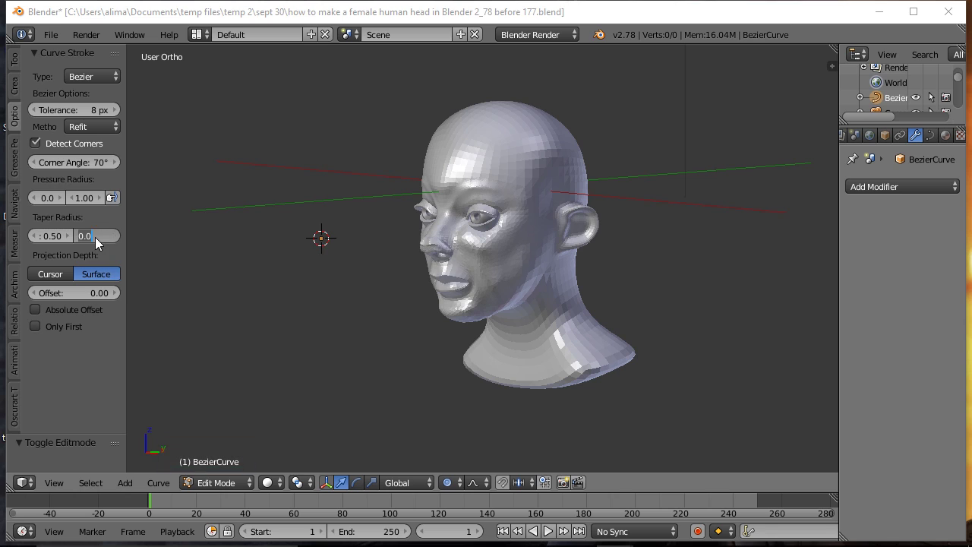
text(.)
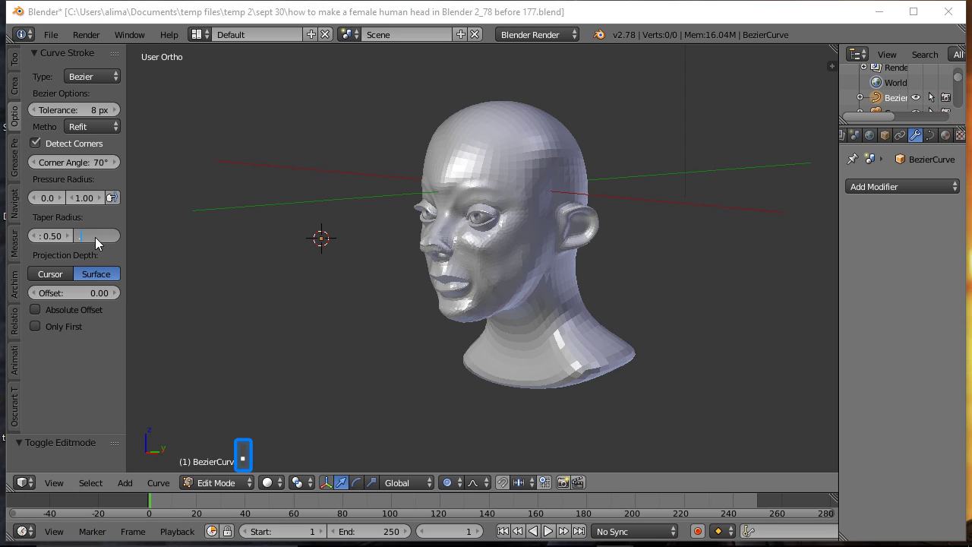
text(5)
key(Return)
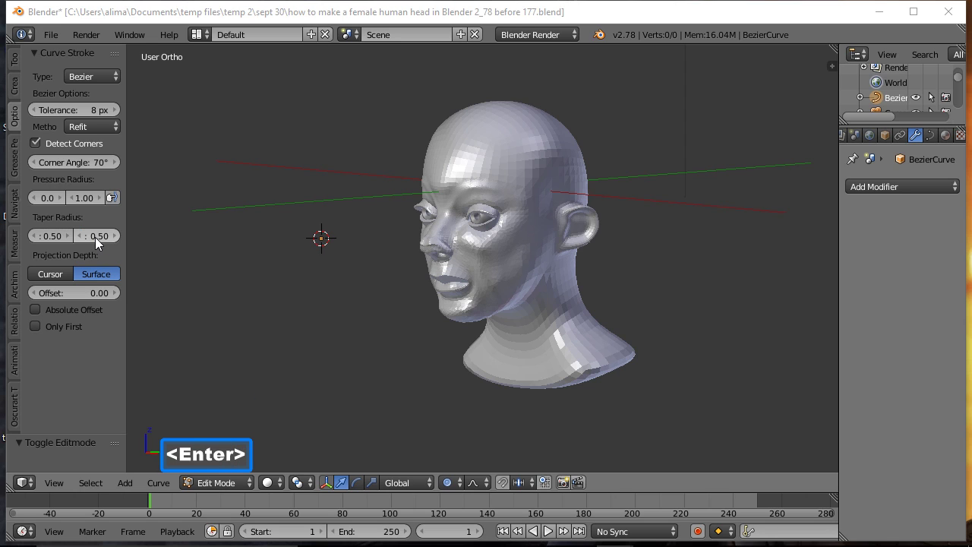
drag(127, 221, 174, 209)
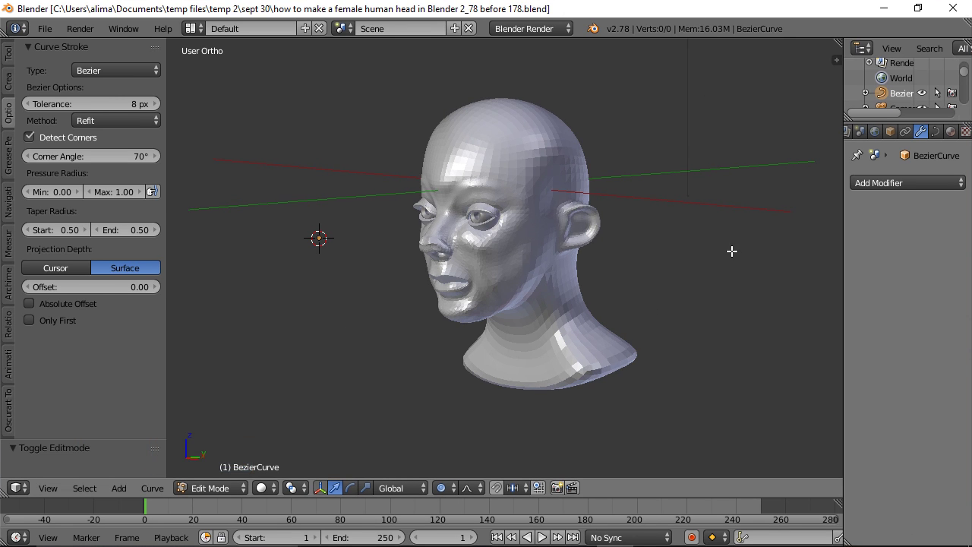
- Show the curve's data properties at a readable width and set its fill mode to Full
click(935, 130)
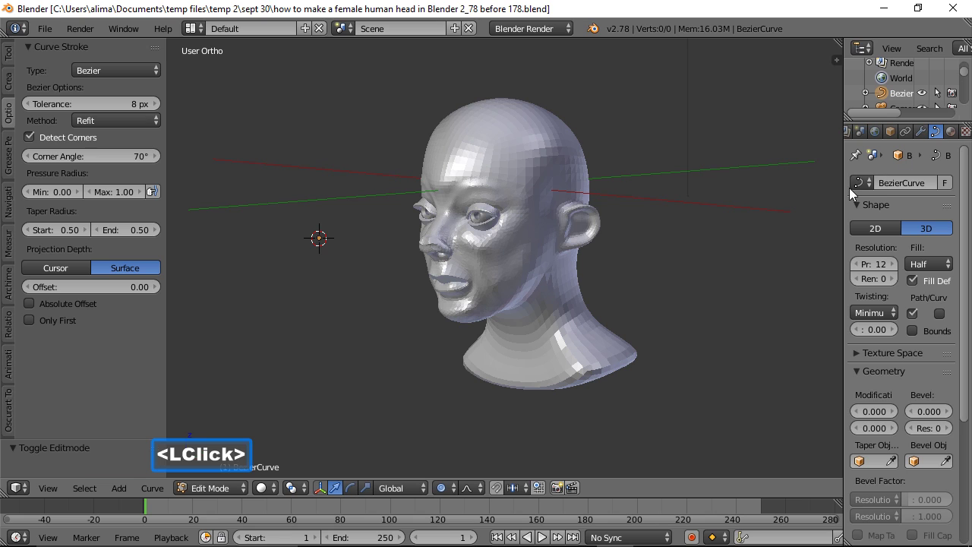
drag(843, 190, 786, 186)
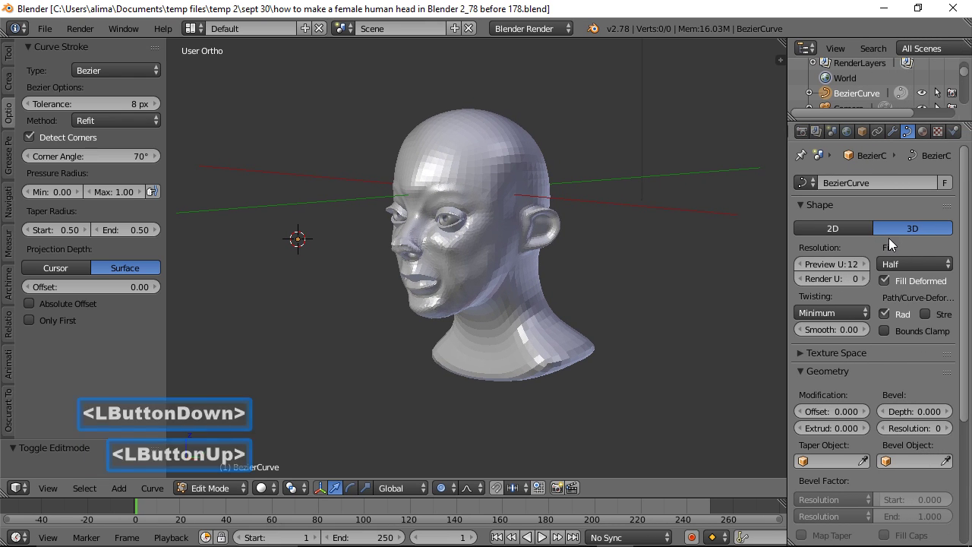
click(926, 259)
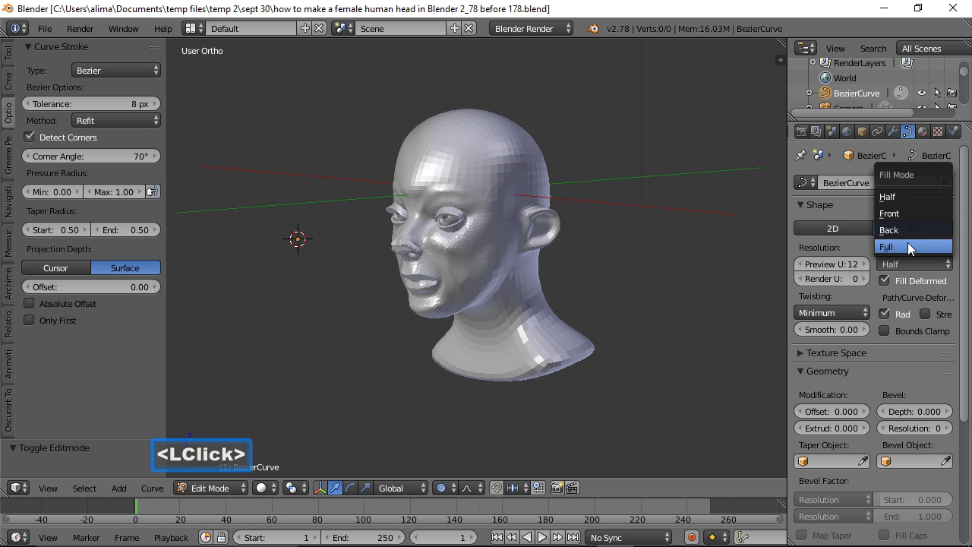
click(907, 246)
- Set the curve's bevel depth to 0.1 and bevel resolution to 4, and save the file as a new version numbered 179
click(920, 405)
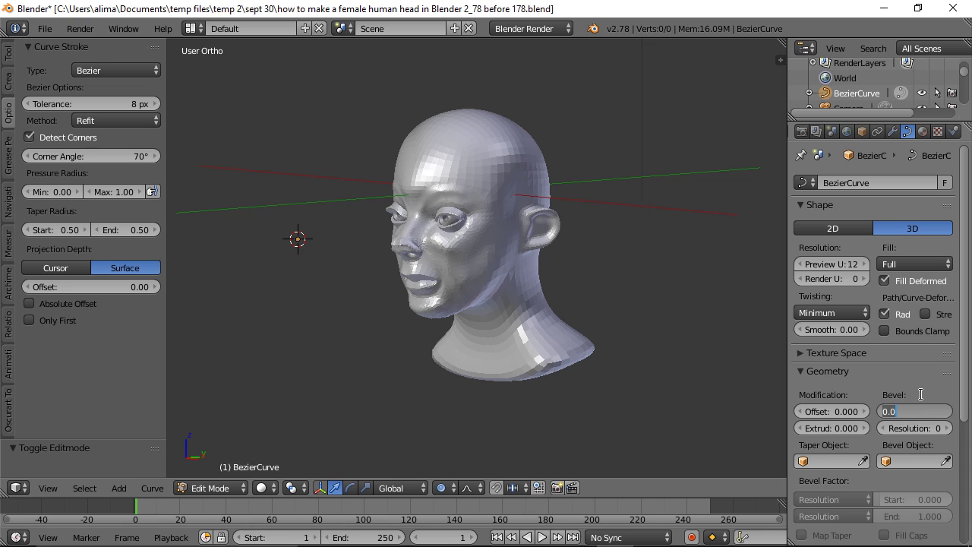
key(BackSpace)
text(.1)
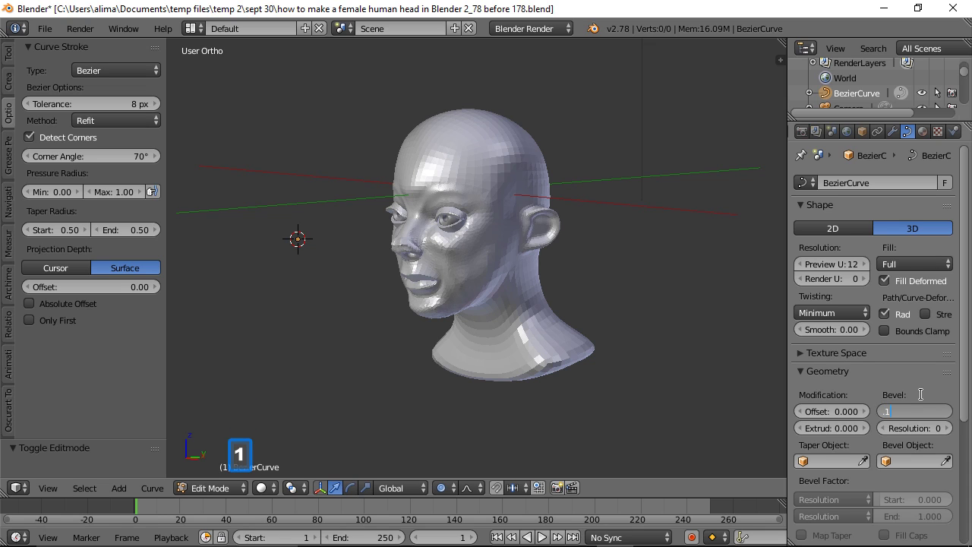
key(Return)
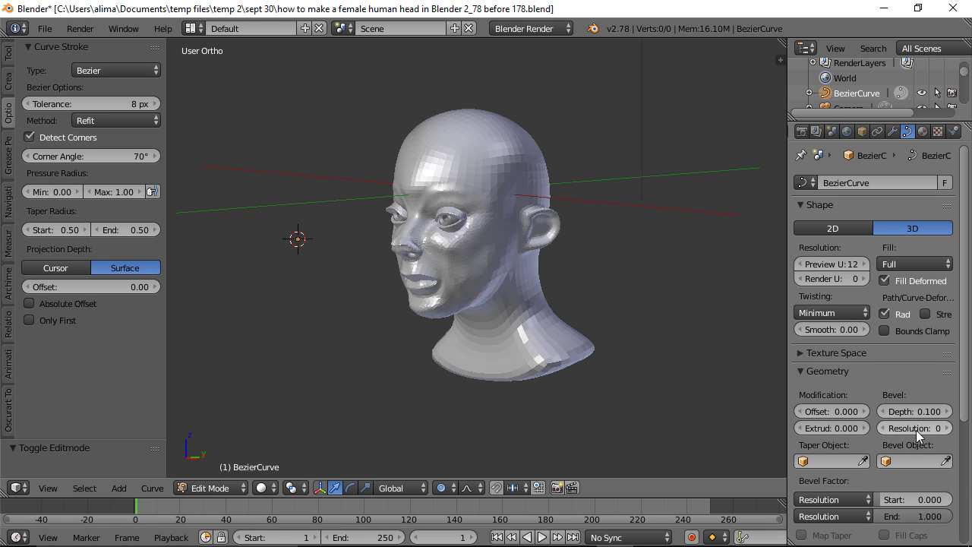
click(948, 429)
click(948, 429)
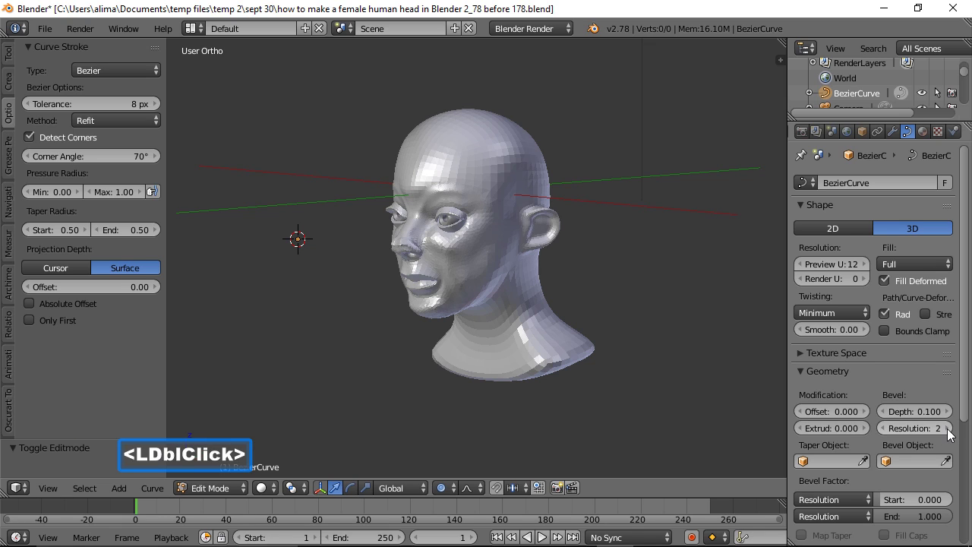
click(948, 429)
click(947, 429)
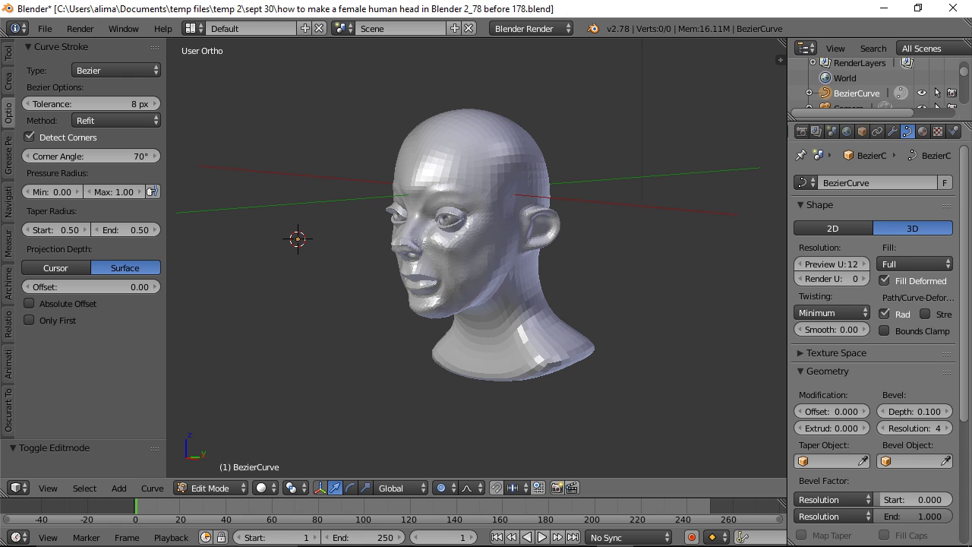
key(ctrl+shift+s)
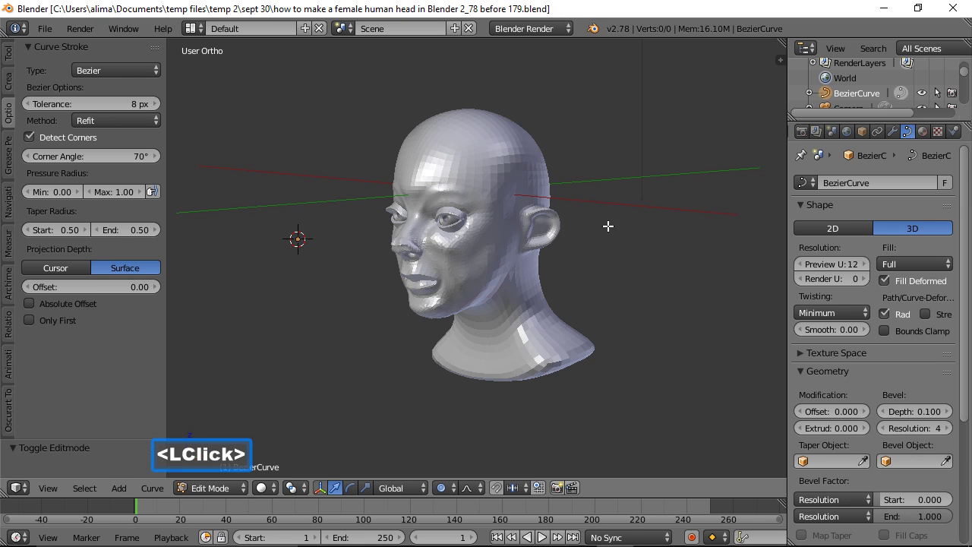
- Draw an arched eyebrow curve on the surface of the character's left brow with Draw Curve, and return to Object Mode
middle_drag(600, 253, 692, 250)
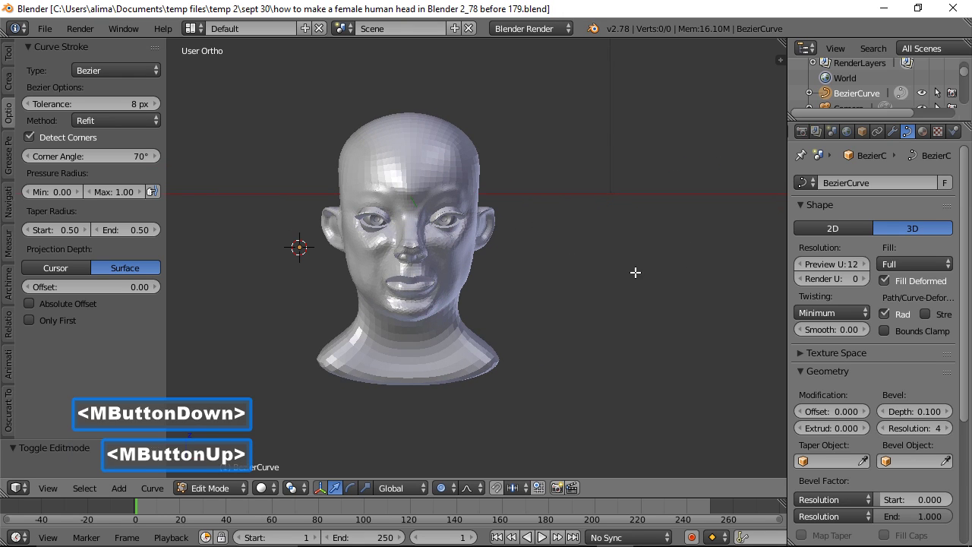
ctrl+middle_drag(599, 272, 605, 210)
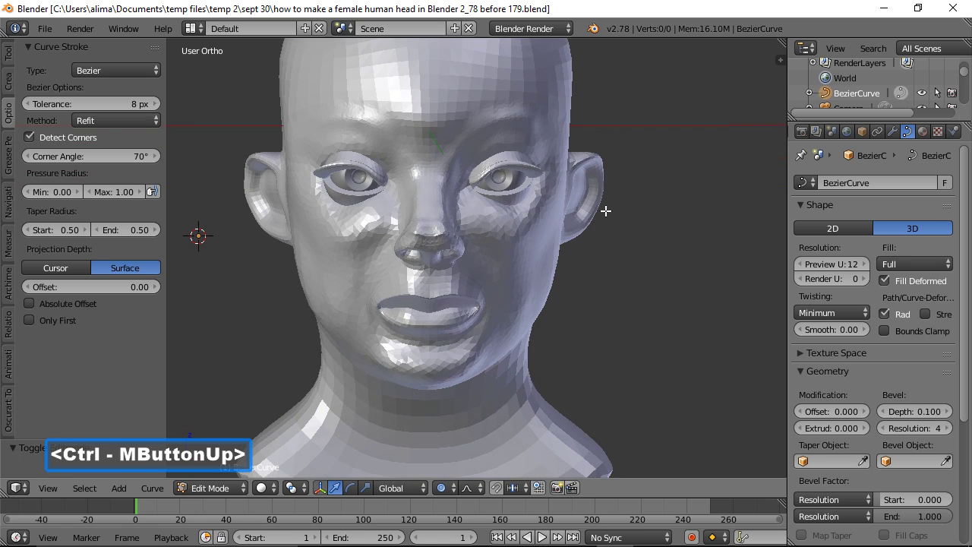
click(8, 84)
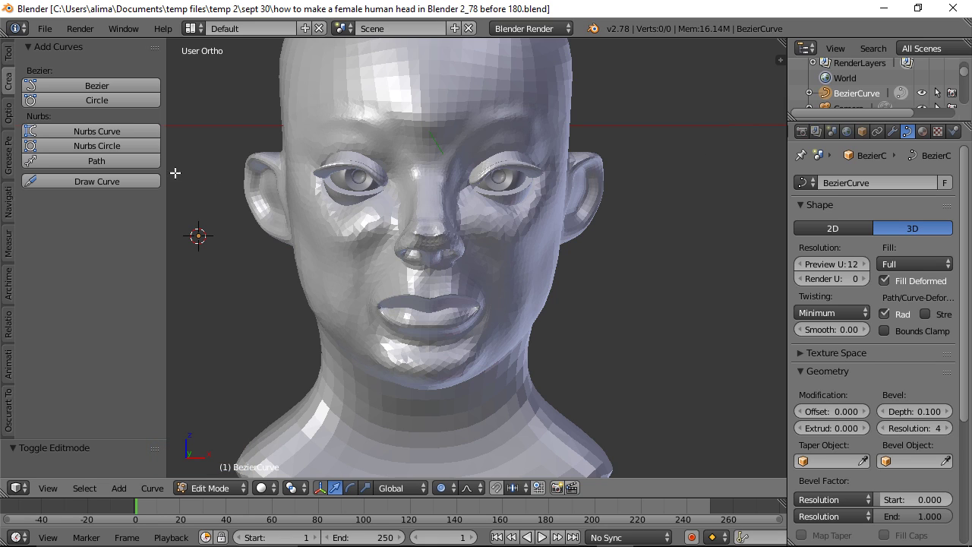
click(152, 180)
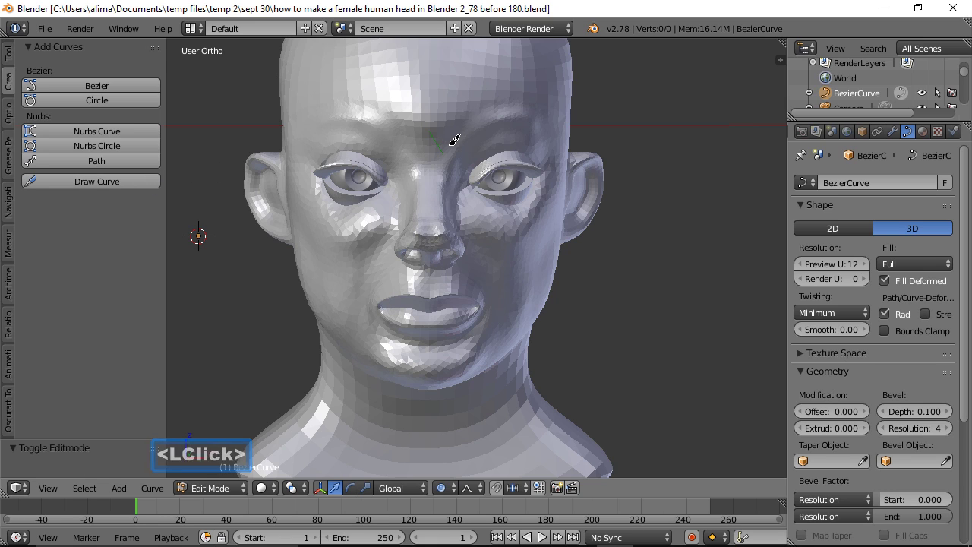
mouse_move(450, 144)
mouse_down()
mouse_move(497, 107)
mouse_move(533, 99)
mouse_move(548, 117)
mouse_up()
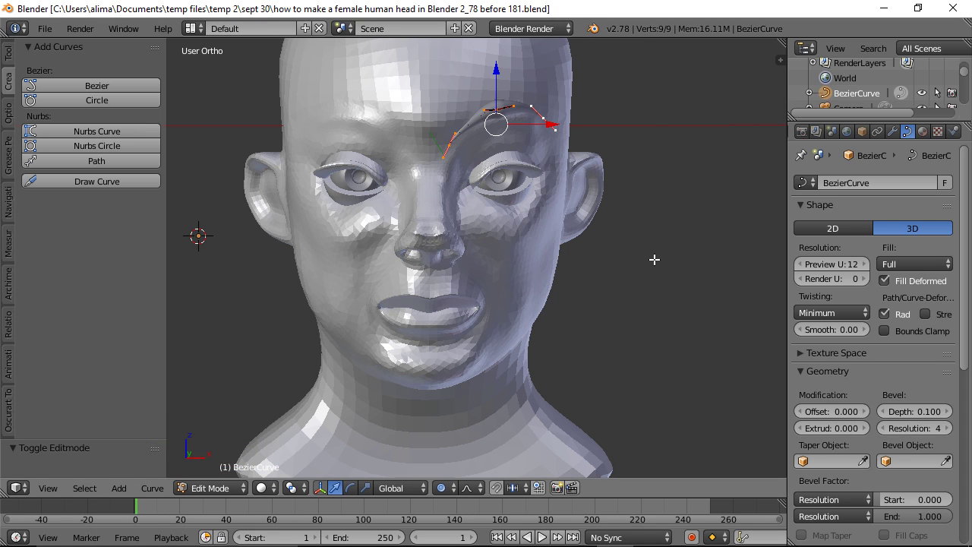
click(242, 489)
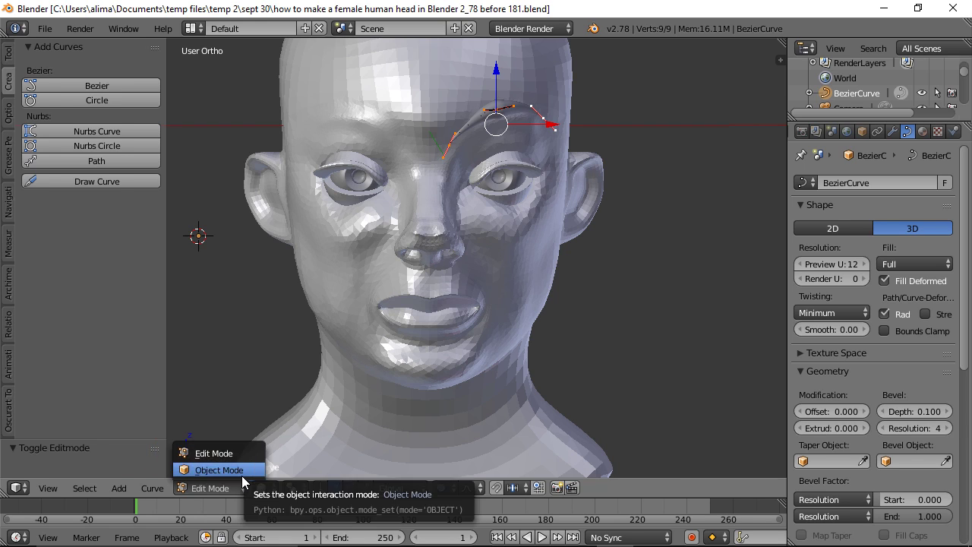
click(241, 471)
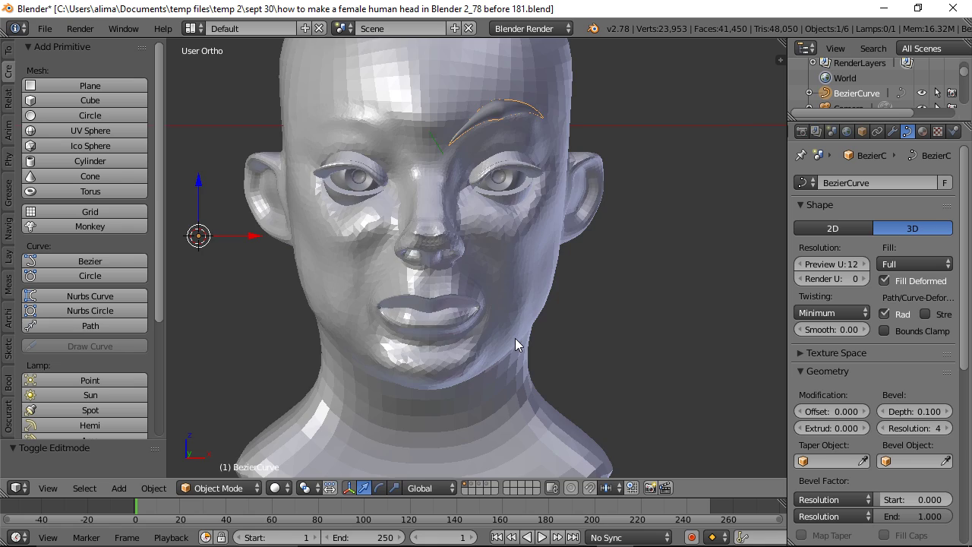
- Reset the 3D cursor to the scene origin and make the 3D Cursor the pivot point
key(shift+c)
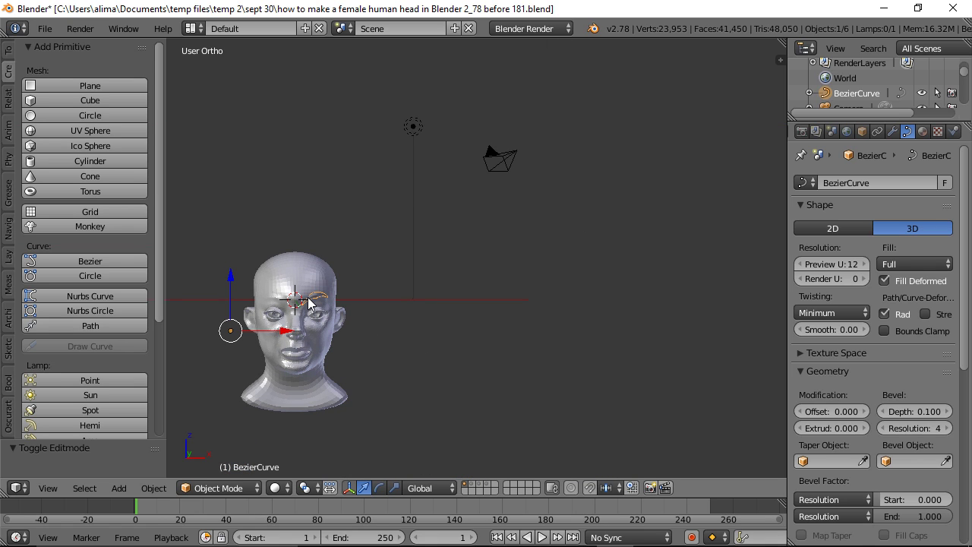
key(shift+b)
drag(231, 238, 372, 411)
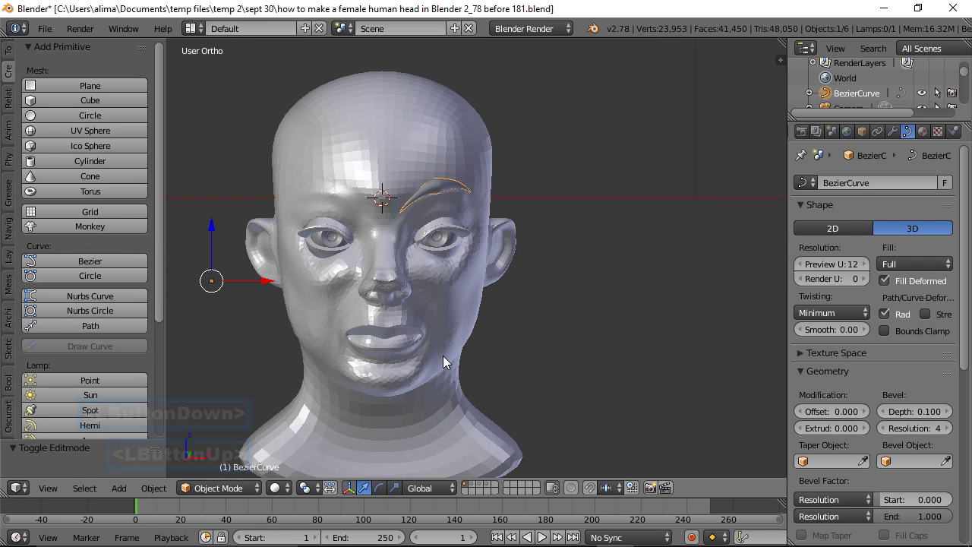
click(321, 490)
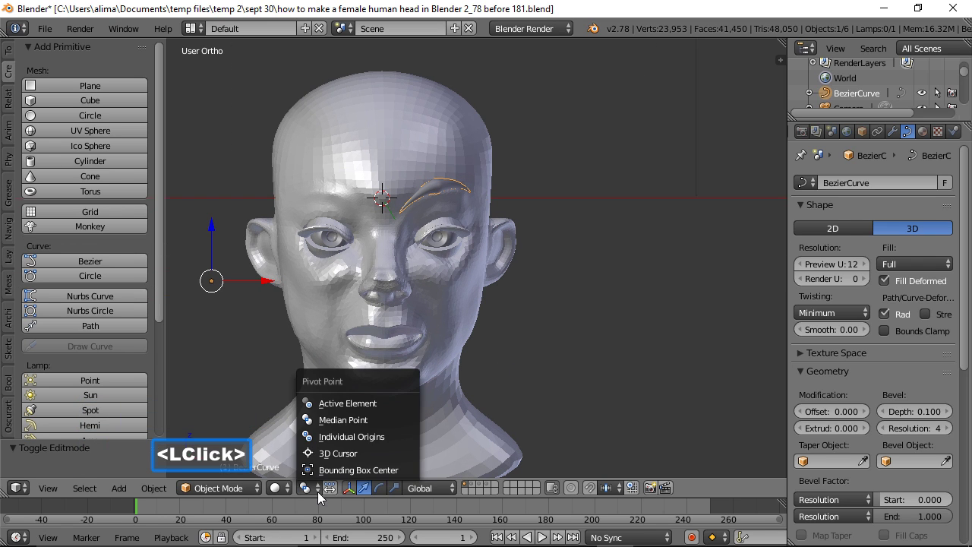
click(360, 448)
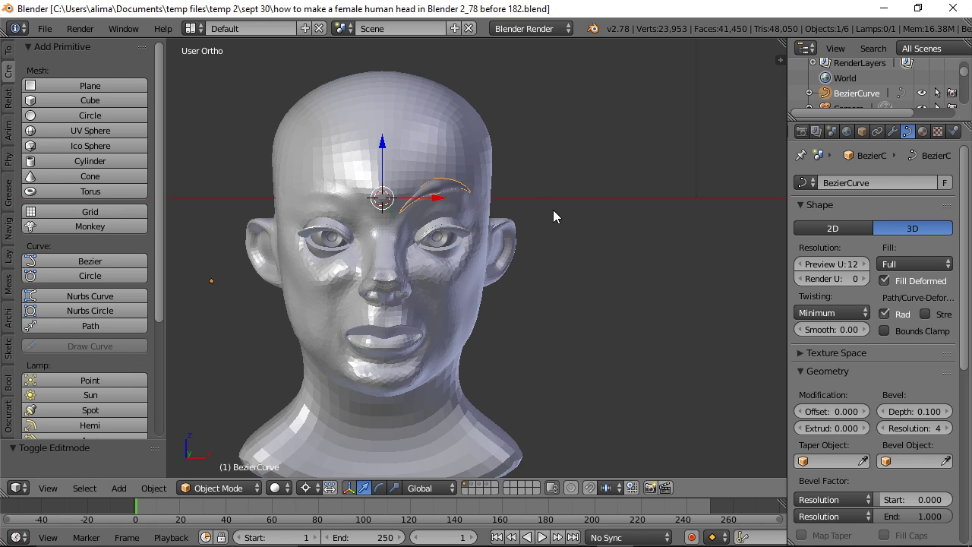
- Duplicate the eyebrow curve in place and mirror the copy to the other brow by scaling it -1 along the global X axis
key(shift+d)
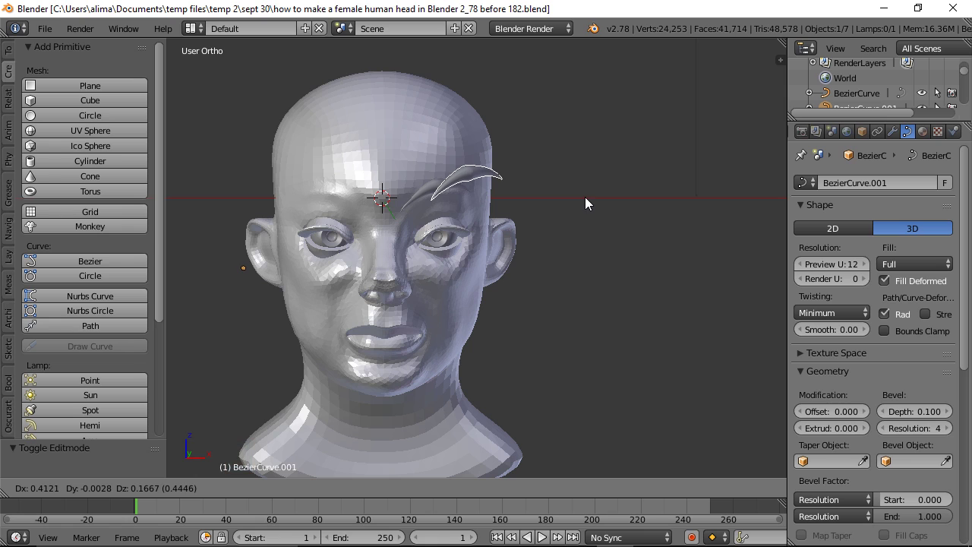
right_click(585, 198)
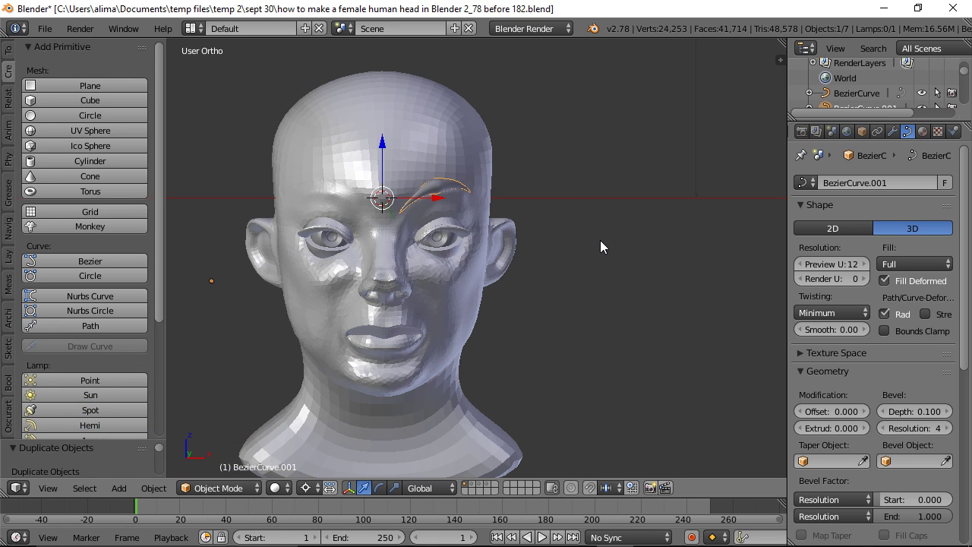
key(s)
key(x)
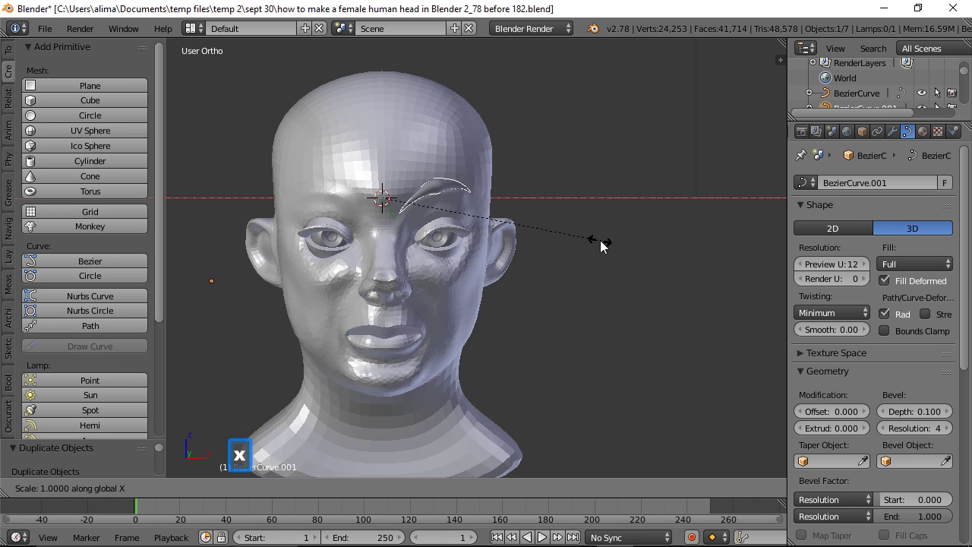
key(minus)
key(1)
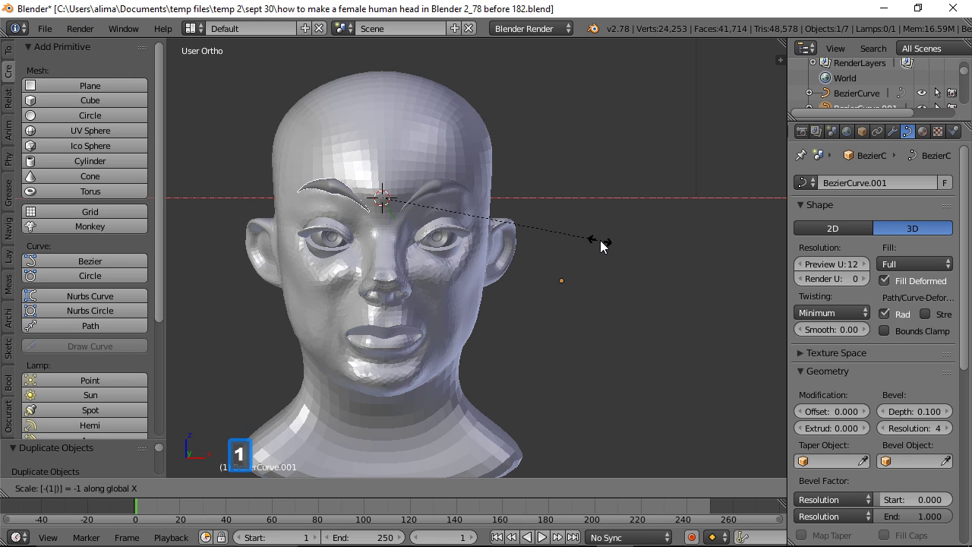
click(600, 240)
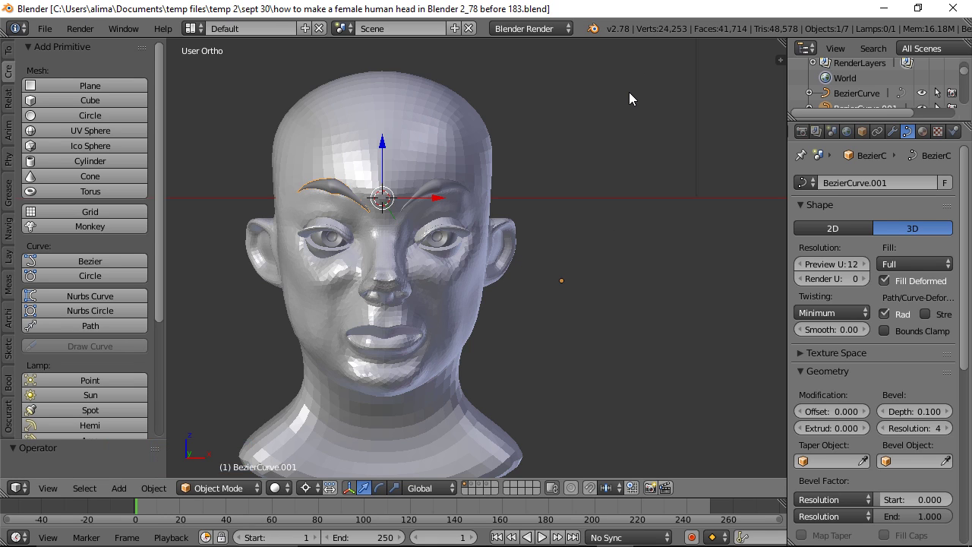
- Try to lower both eyebrow curves together slightly along the Z axis
shift+click(452, 183)
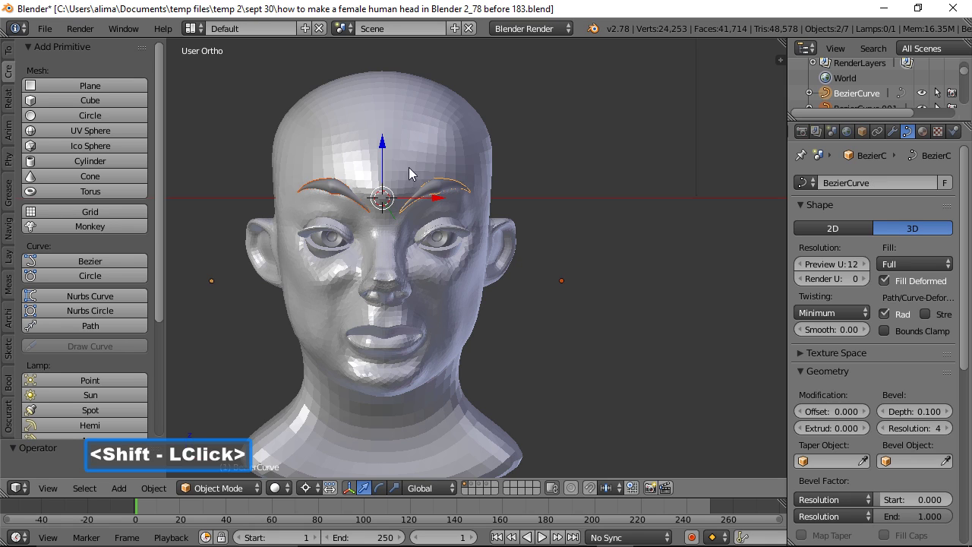
drag(383, 142, 382, 153)
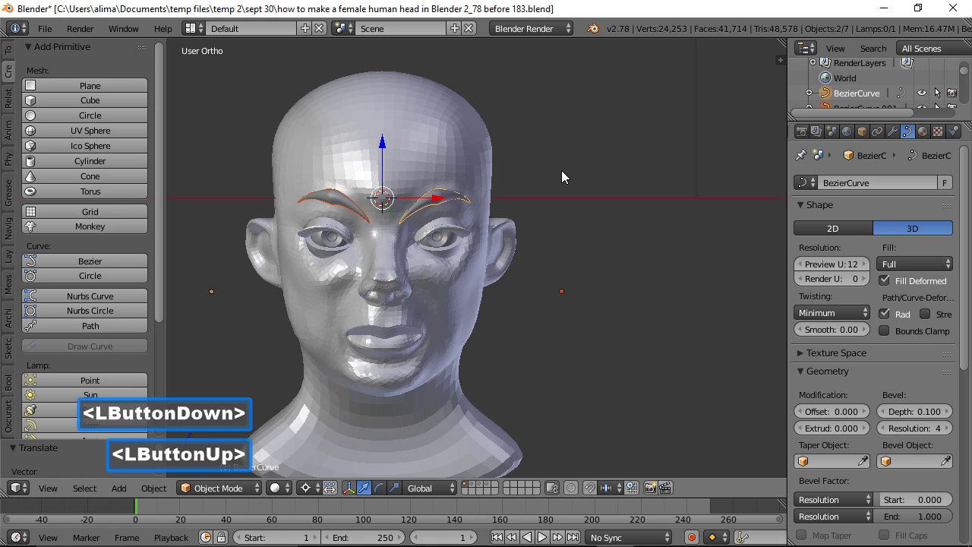
key(a)
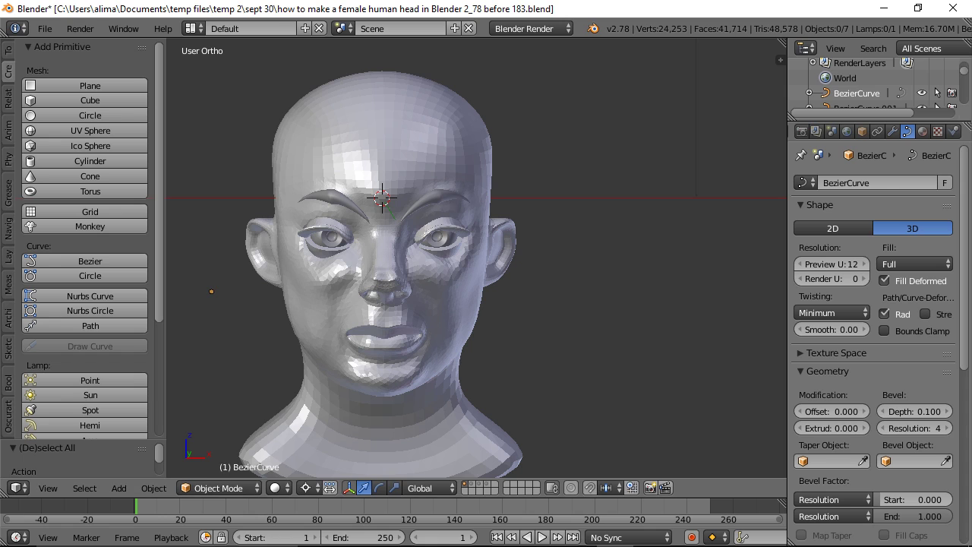
click(319, 185)
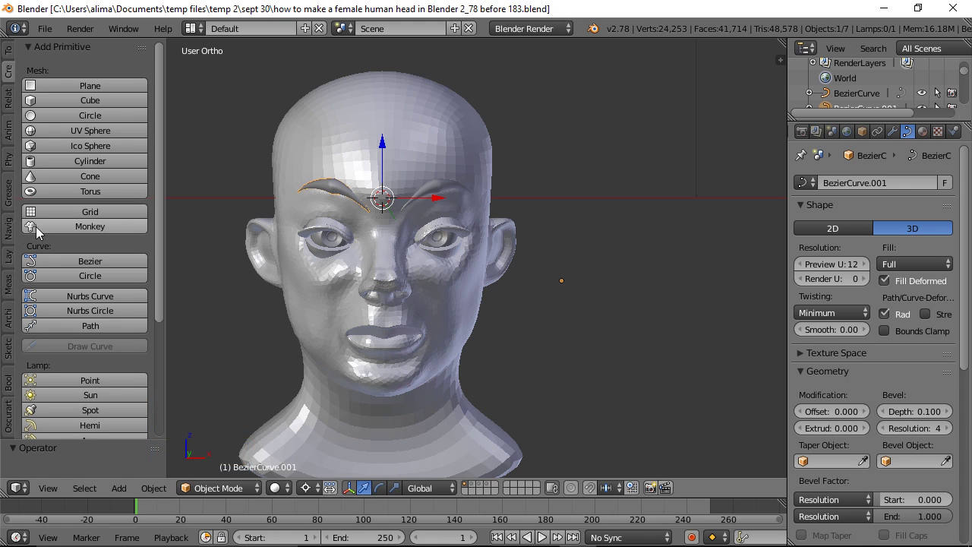
- Add a UV sphere at the 3D cursor in the head's center, working in the right side view
click(9, 234)
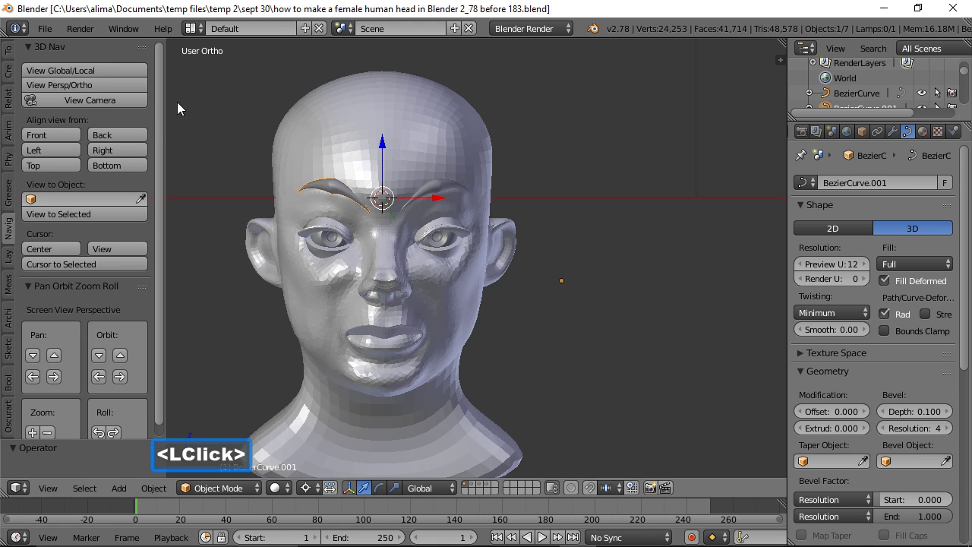
click(141, 150)
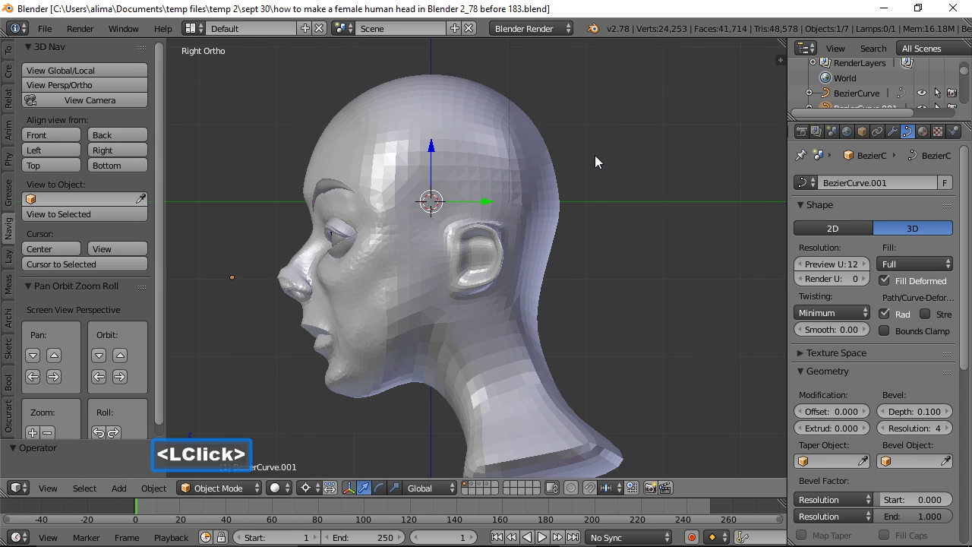
key(ctrl)
ctrl+middle_drag(624, 147, 623, 246)
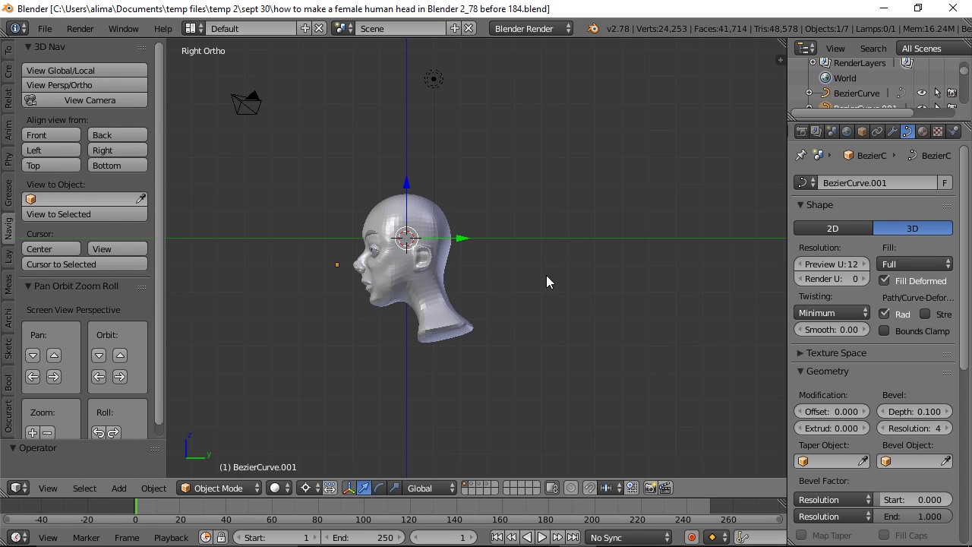
key(shift+a)
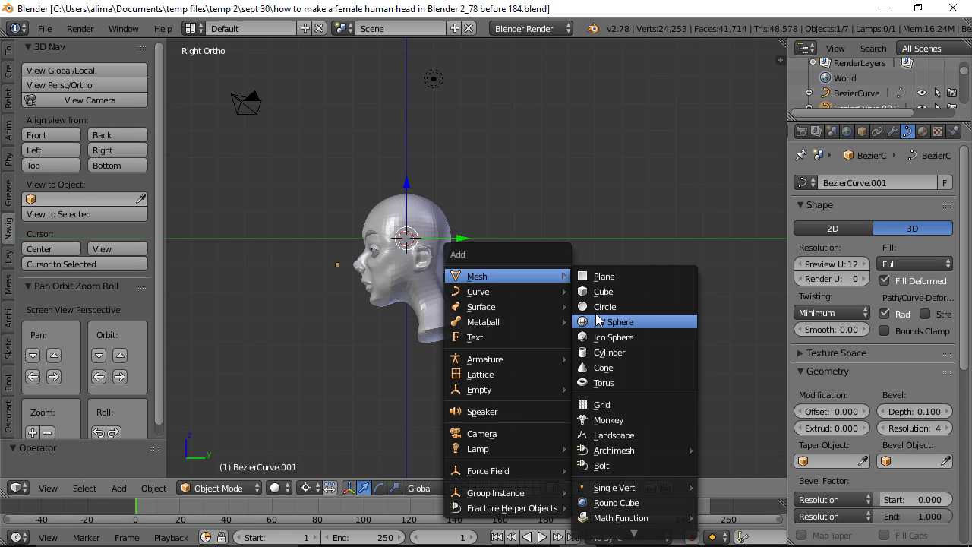
click(617, 322)
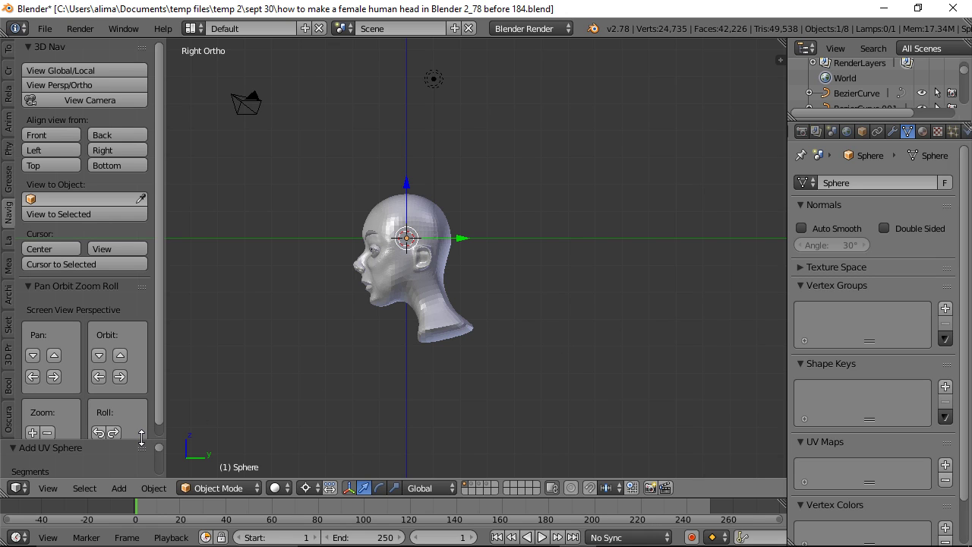
- Set the new UV sphere's segments to 12 and its rings to 12
drag(141, 436, 137, 312)
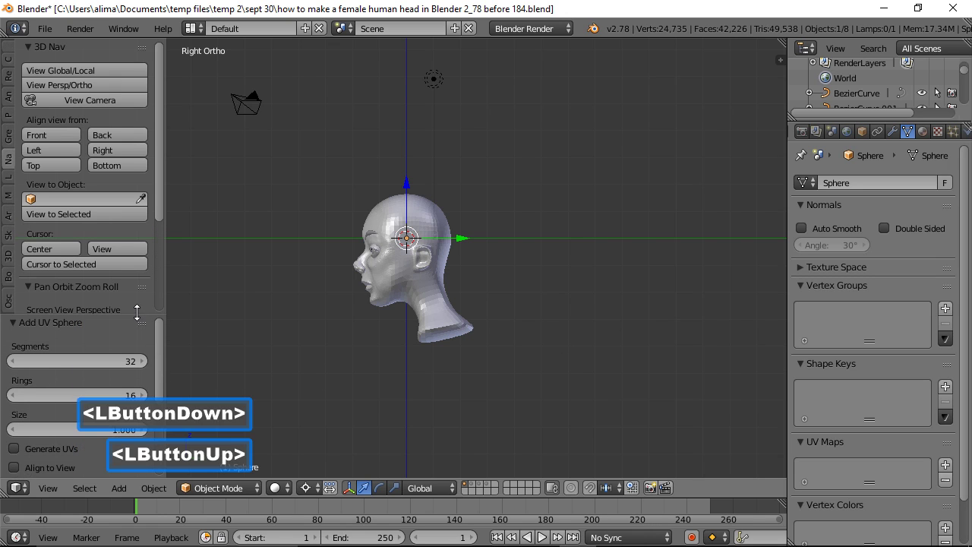
click(120, 361)
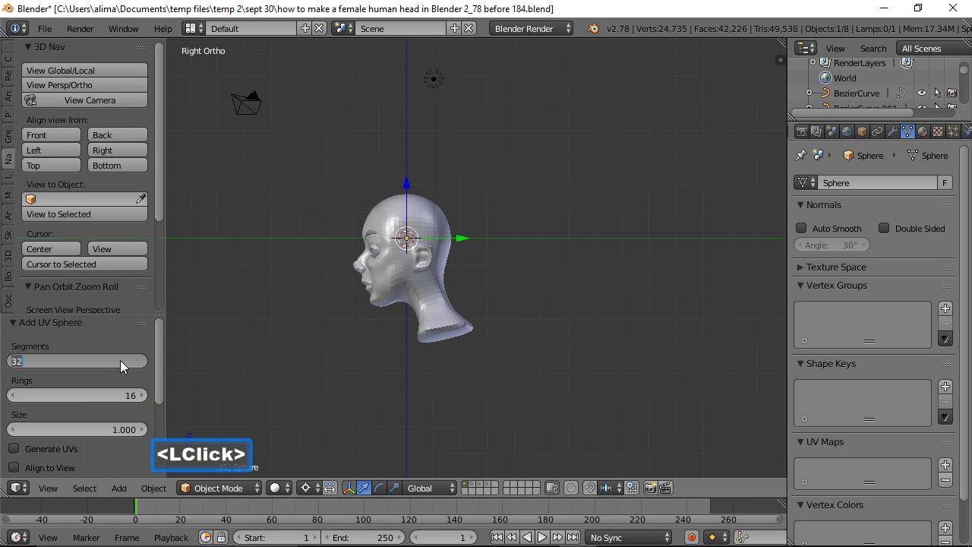
text(12)
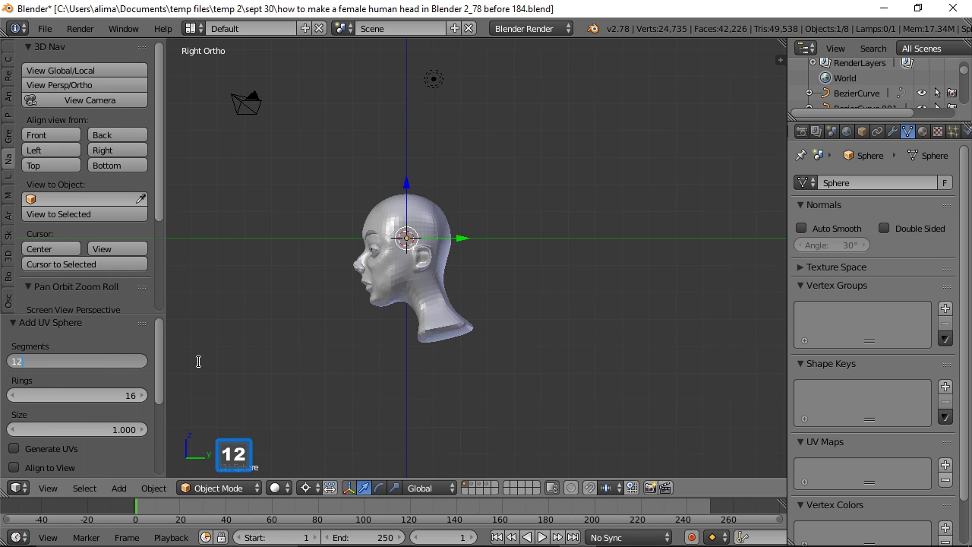
key(Return)
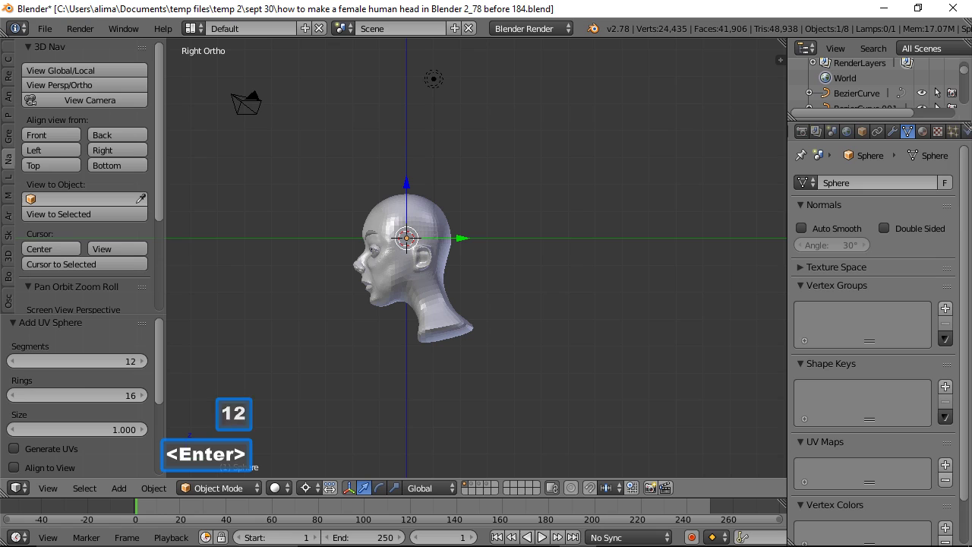
click(128, 395)
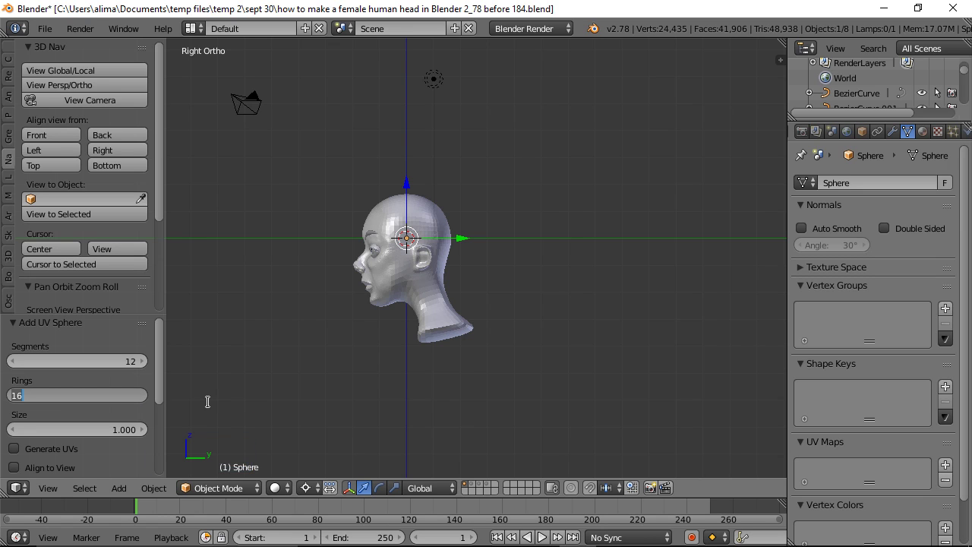
text(12)
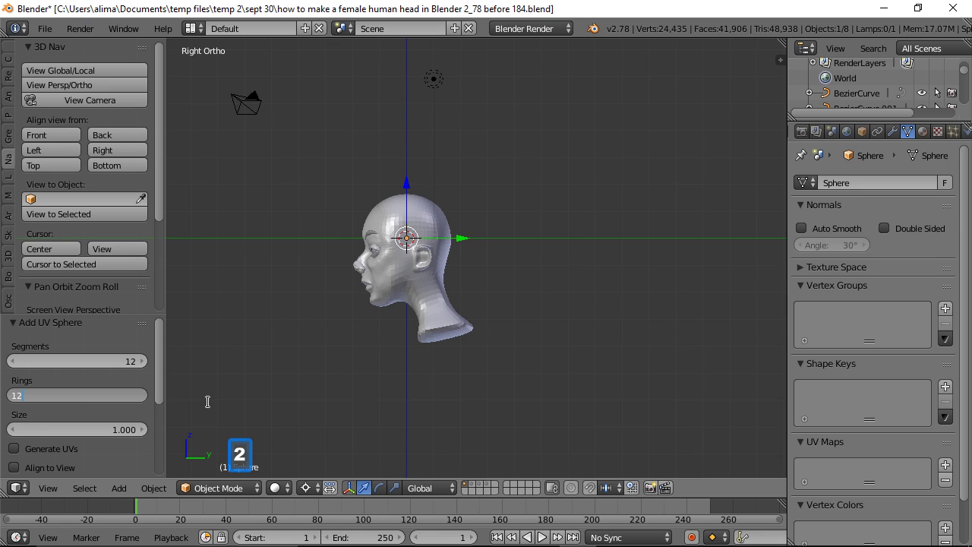
key(Return)
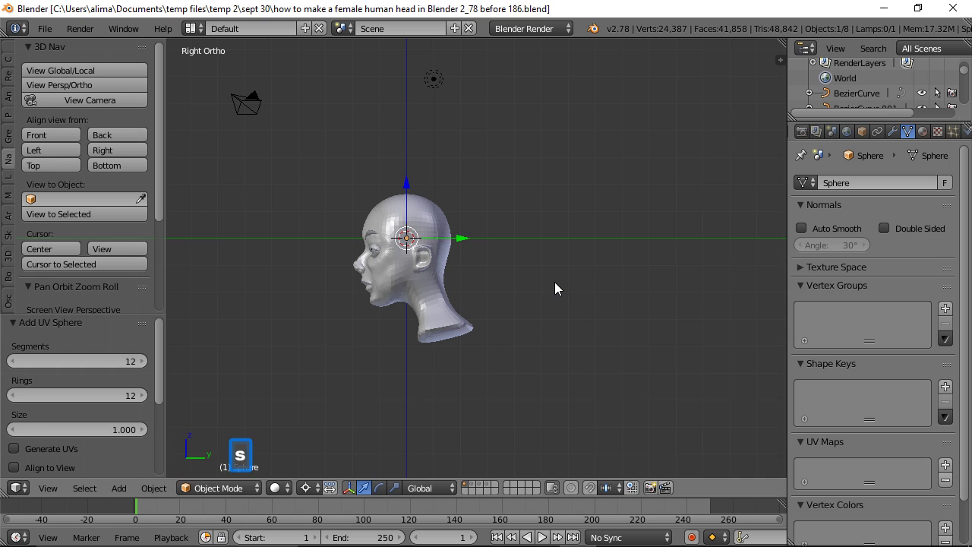
- Scale the sphere up uniformly by about 2.193 so it surrounds the skull, and set the pivot point to Median Point
key(s)
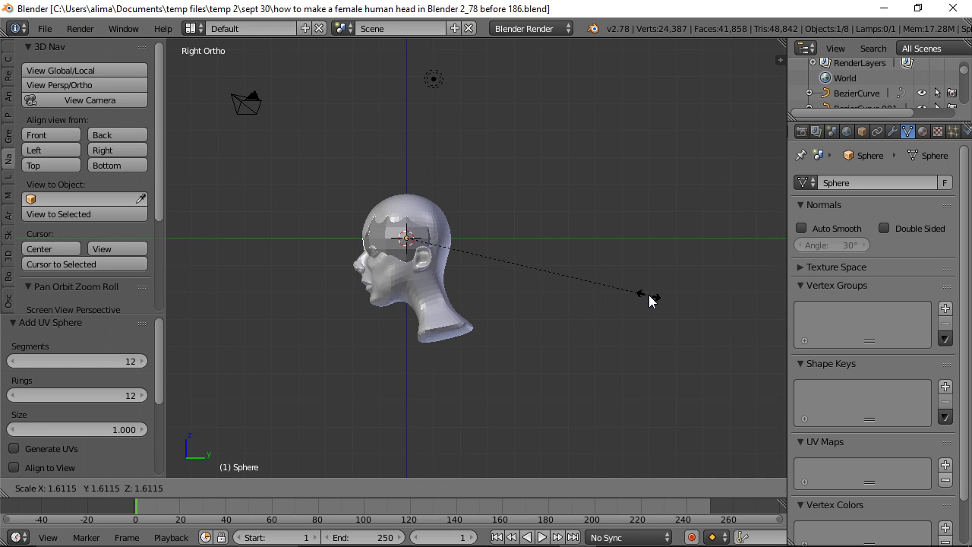
click(742, 301)
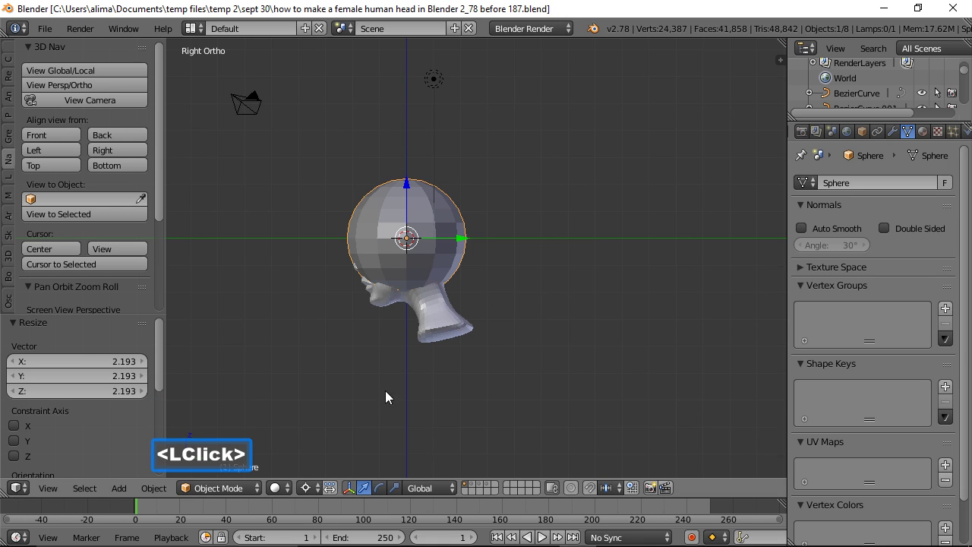
click(320, 487)
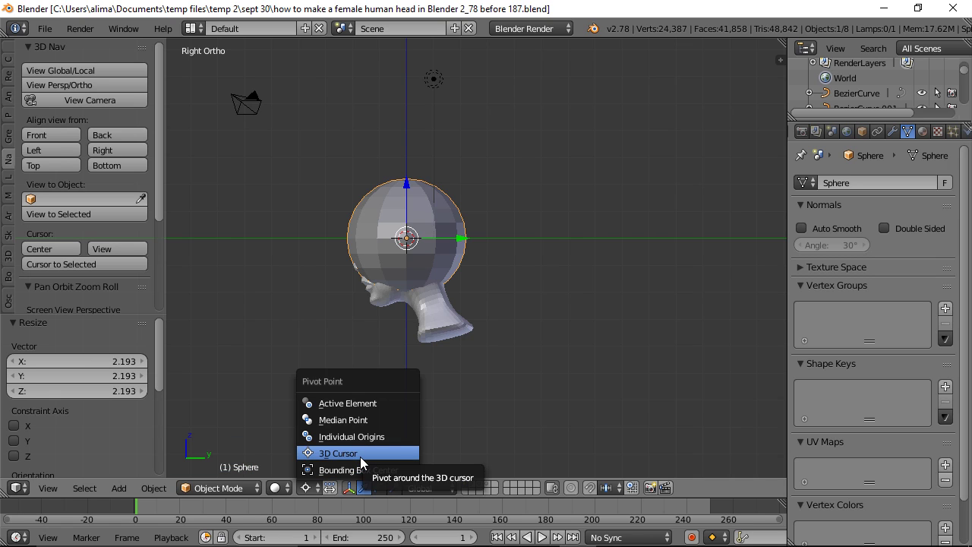
click(373, 420)
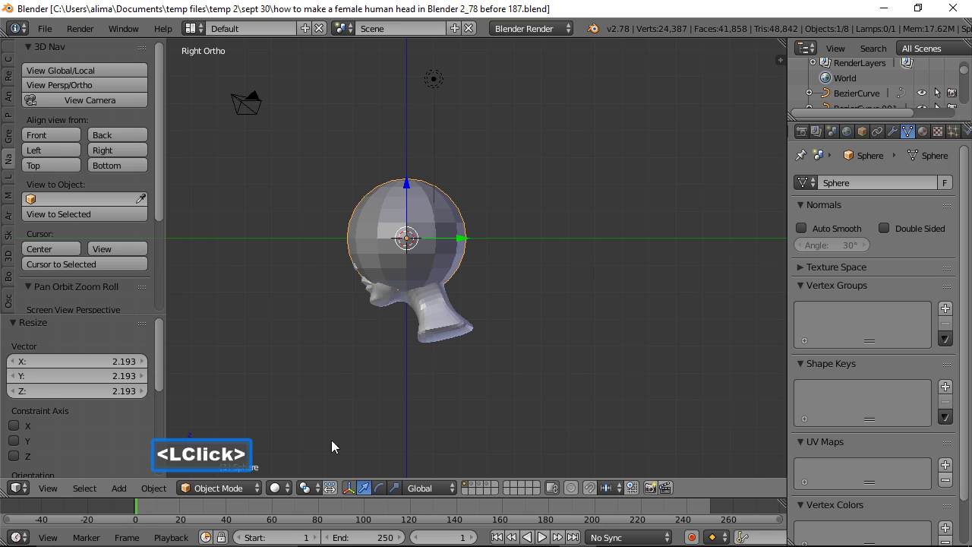
- Open the sphere in Edit Mode with proportional editing turned off and wireframe shading on
click(256, 490)
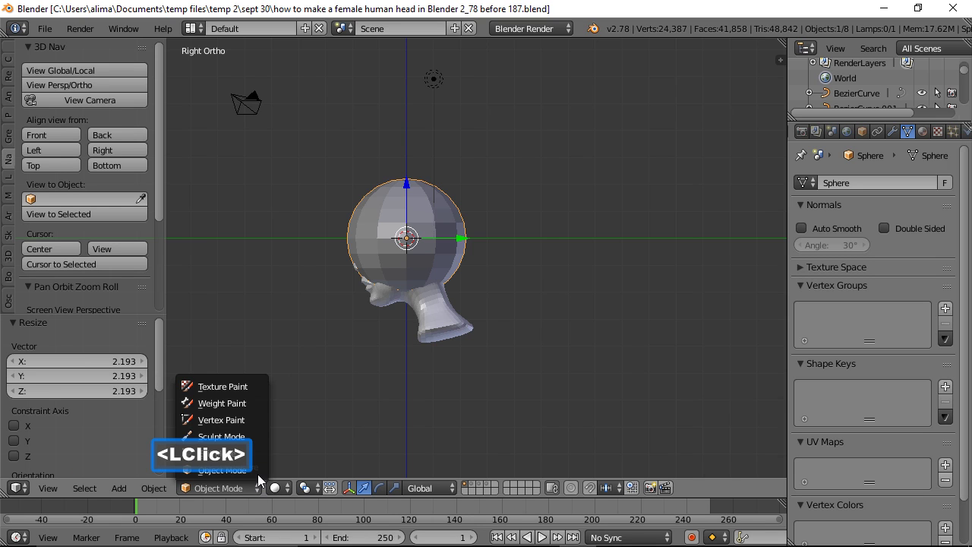
click(258, 455)
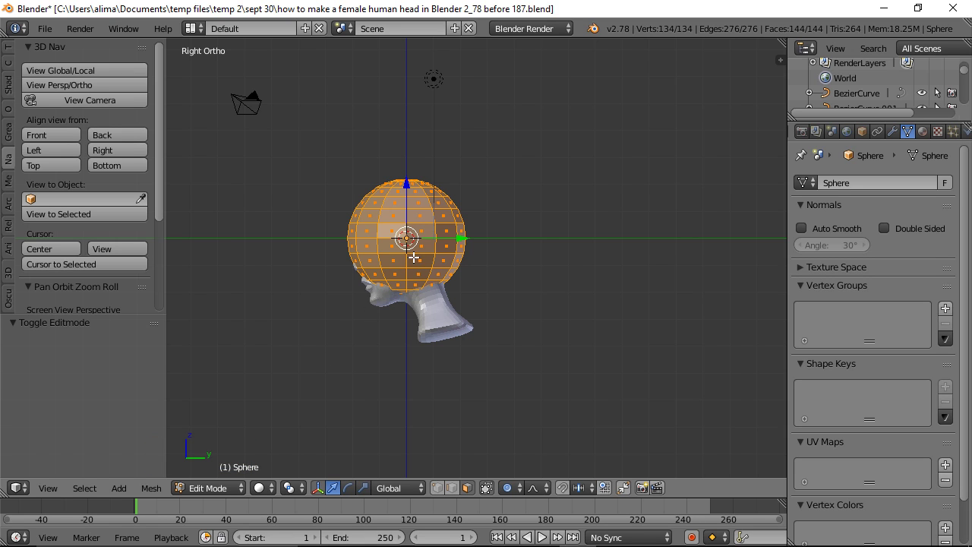
ctrl+middle_drag(525, 304, 559, 241)
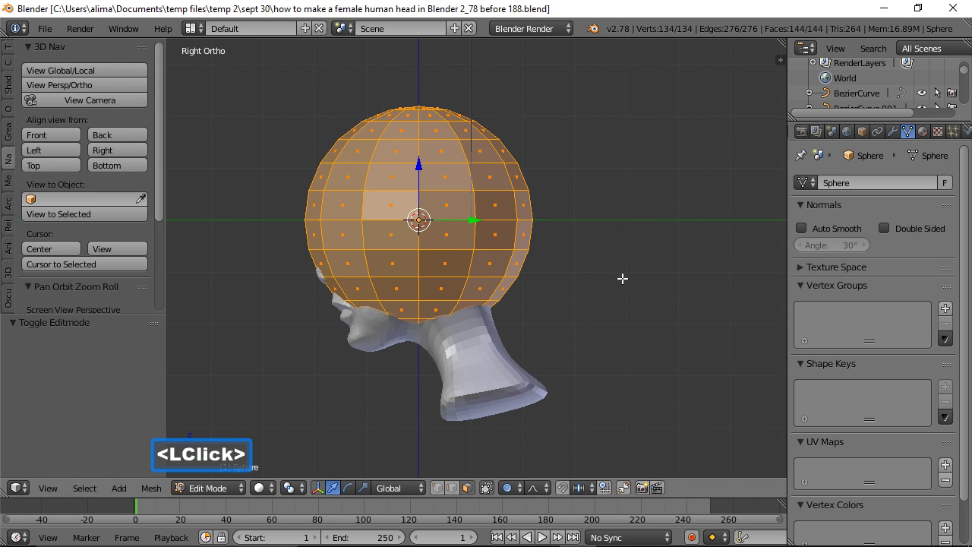
key(o)
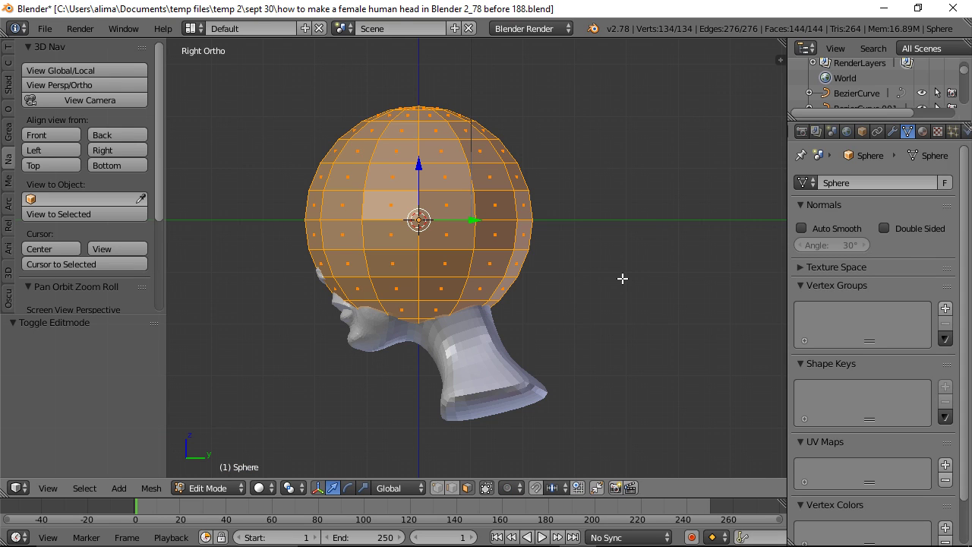
key(z)
click(742, 275)
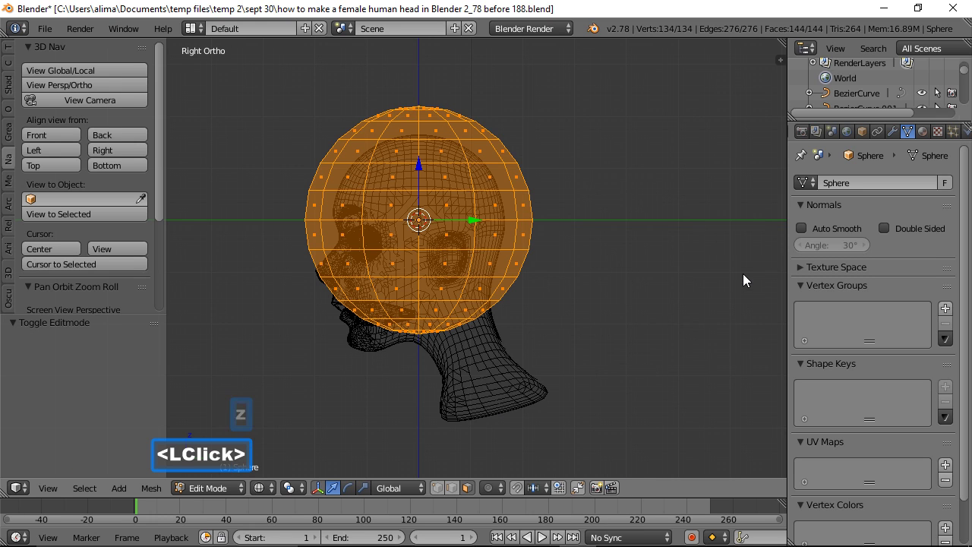
- Stretch the sphere into a capsule by selecting its lower half and moving it straight down along Z past the neck's base
key(a)
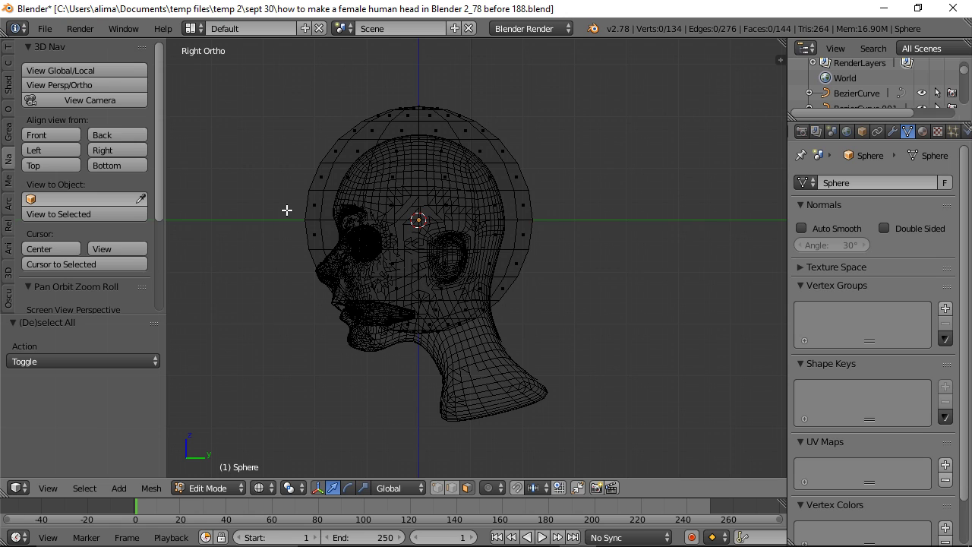
key(b)
drag(287, 210, 570, 391)
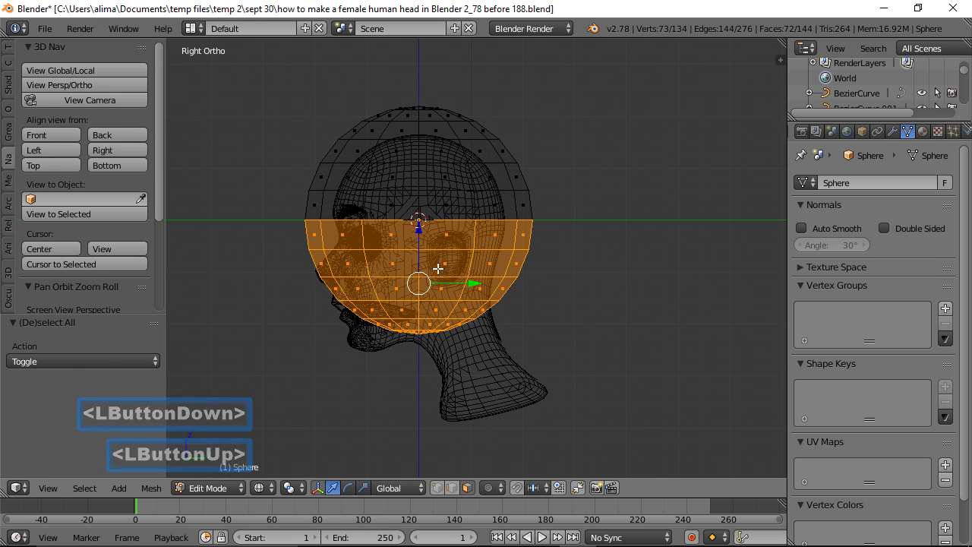
drag(419, 229, 440, 368)
key(a)
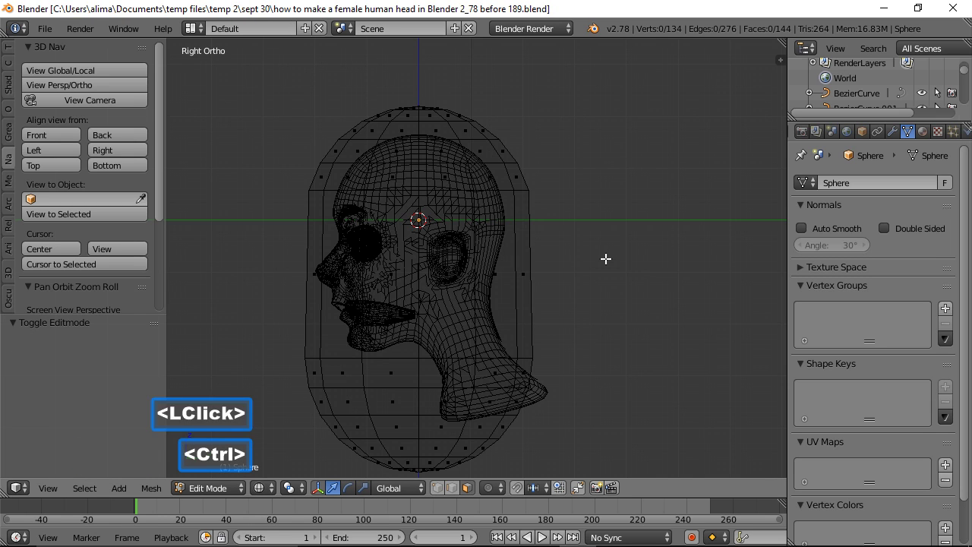
ctrl+middle_drag(608, 263, 633, 336)
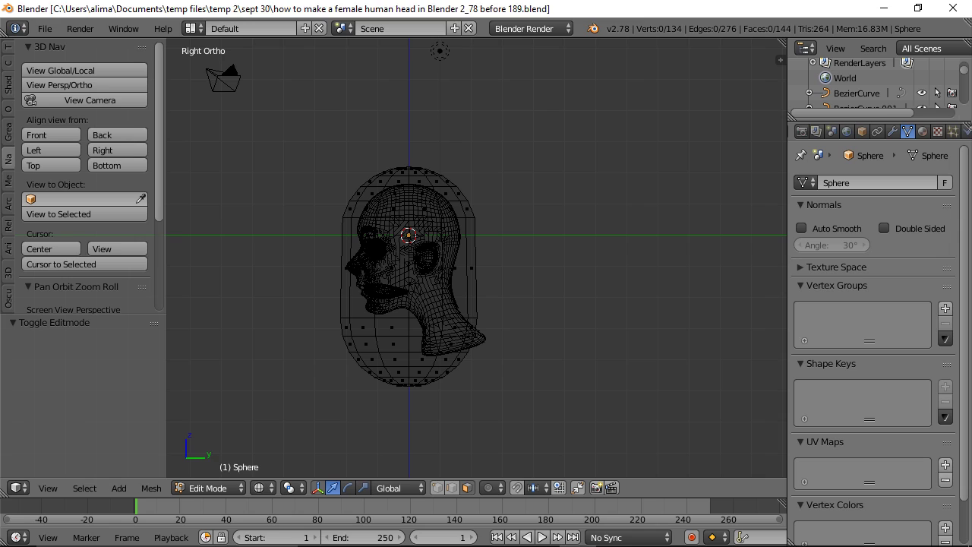
click(493, 233)
key(ctrl)
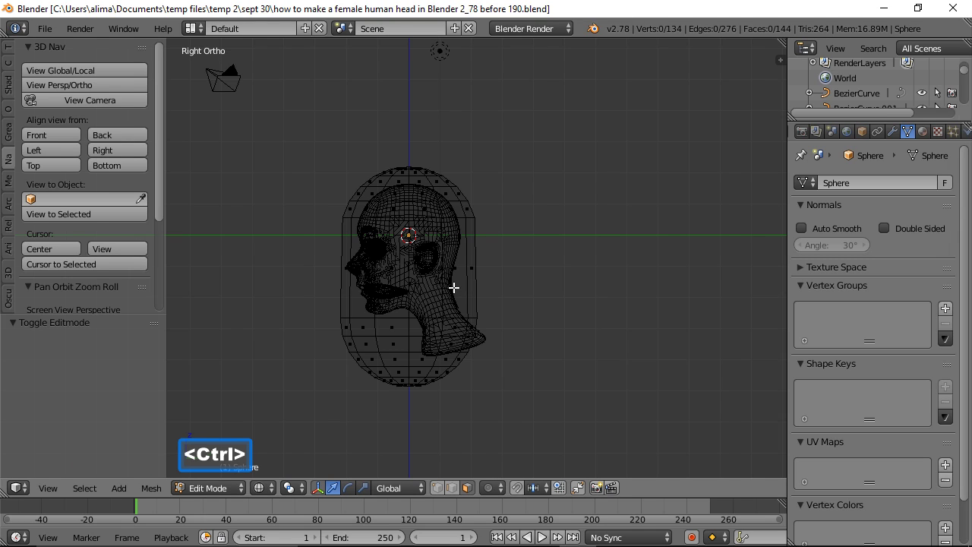
- Add four evenly spaced loop cuts around the capsule's straight middle section without sliding them, and clear the selection
key(ctrl+r)
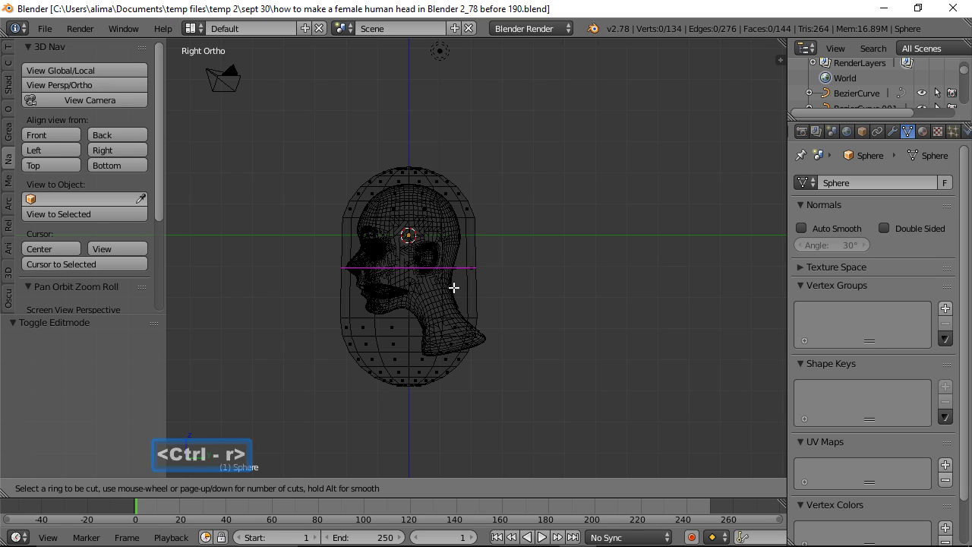
scroll(454, 287, up, 1)
scroll(453, 287, up, 1)
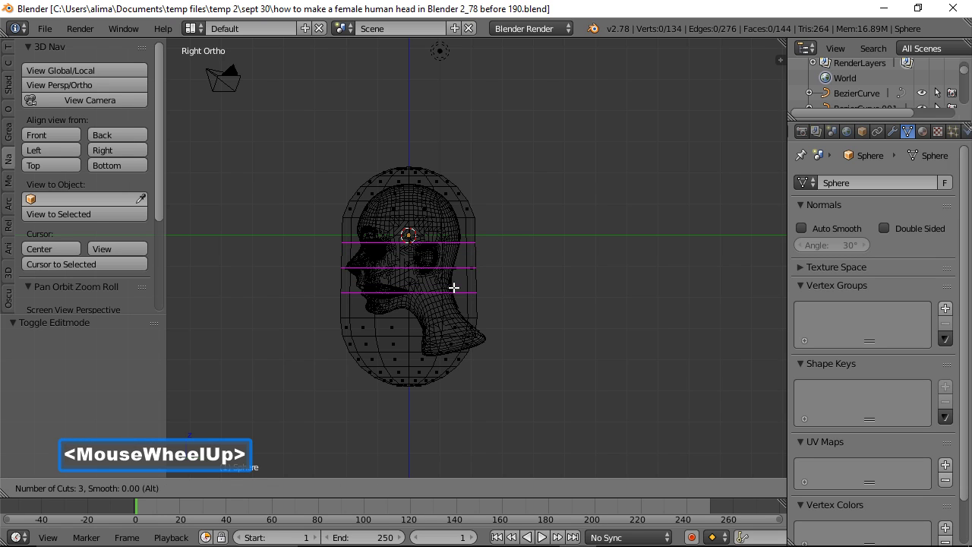
scroll(454, 287, up, 1)
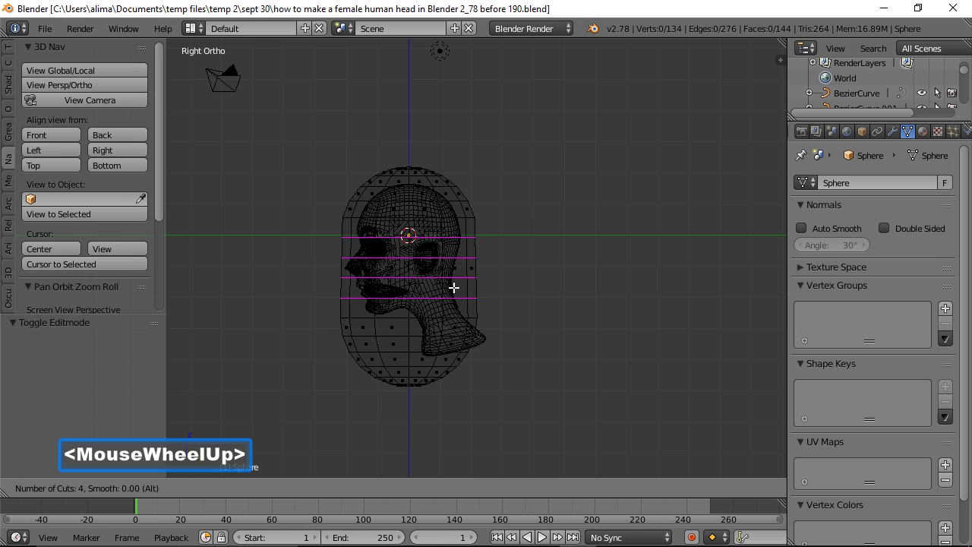
click(454, 287)
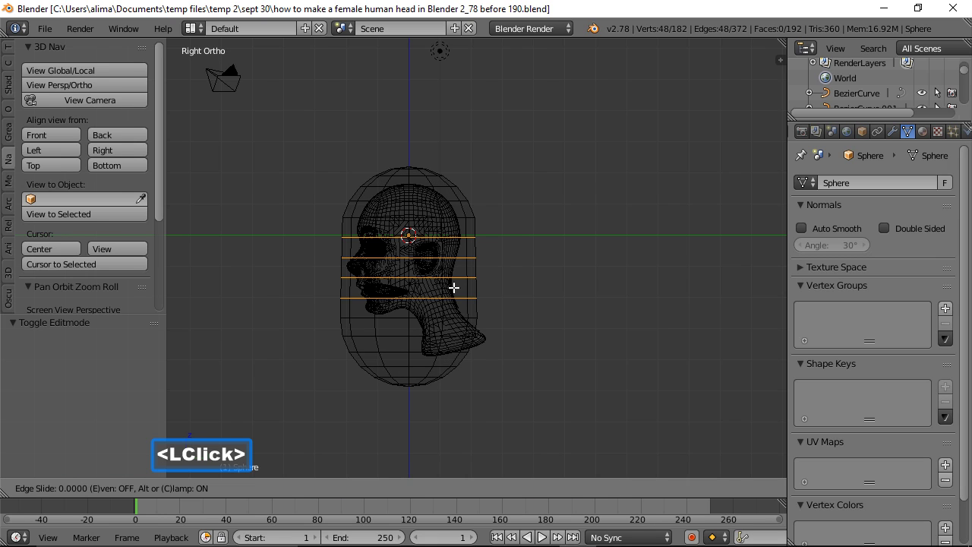
click(453, 287)
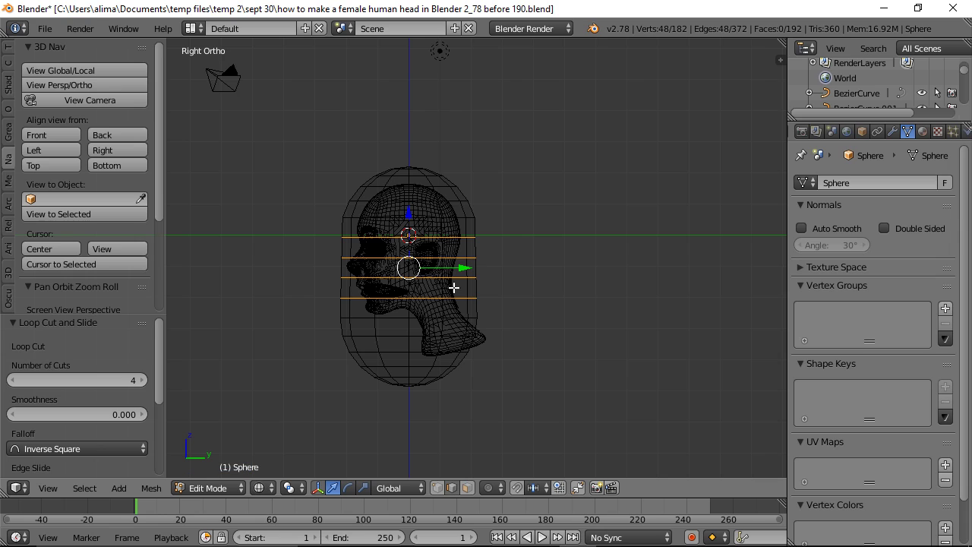
key(a)
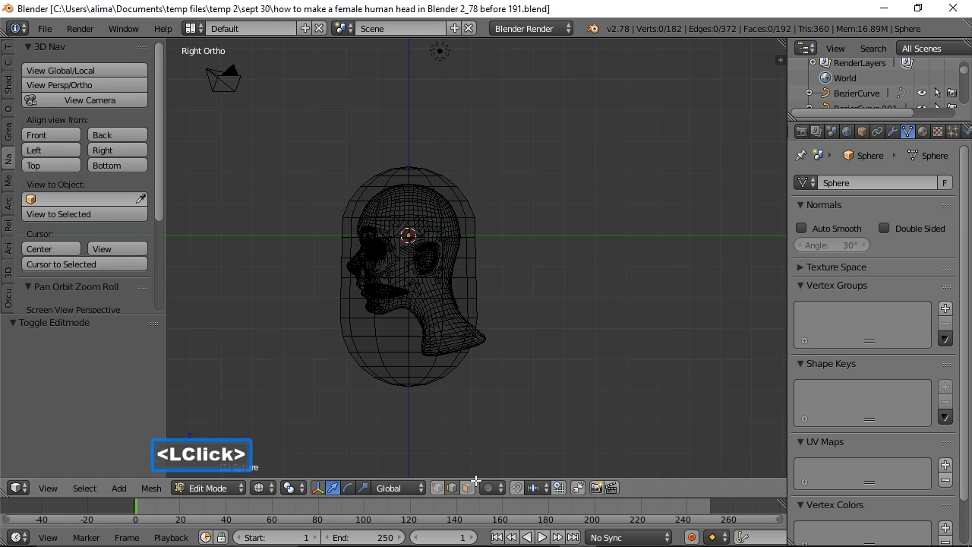
- Delete the capsule's front lower faces from the forehead line down, on the face side of the centre line only
click(469, 487)
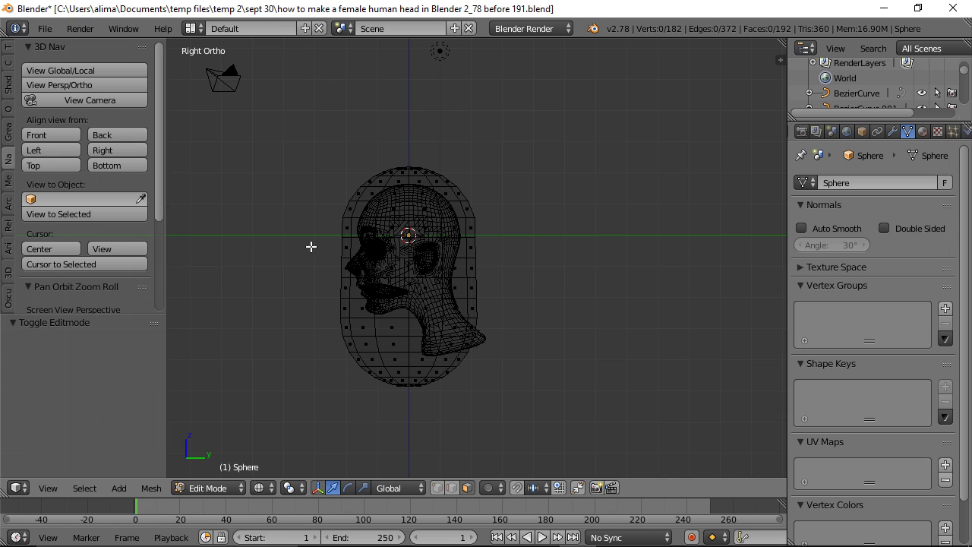
key(b)
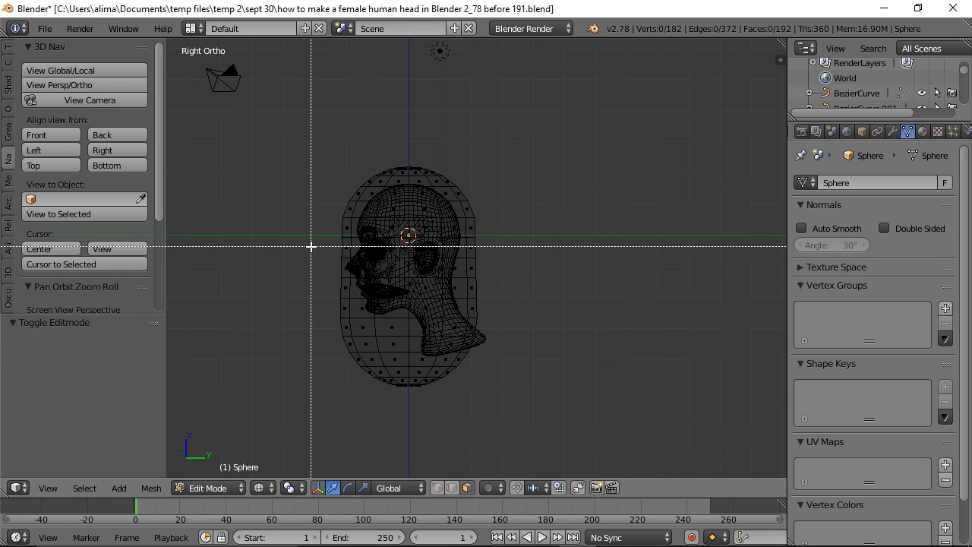
drag(310, 246, 418, 394)
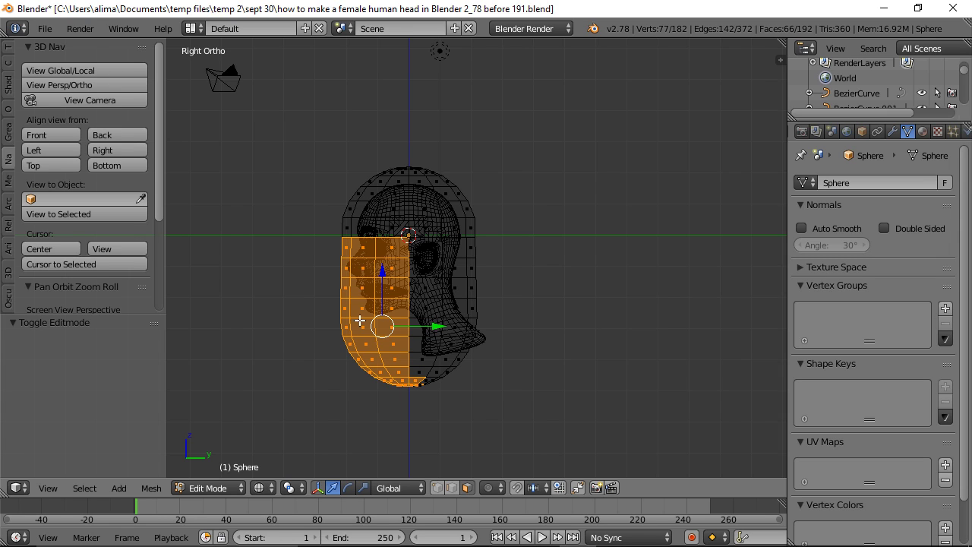
key(c)
mouse_move(432, 369)
middle_down()
mouse_move(441, 385)
mouse_move(429, 391)
middle_up()
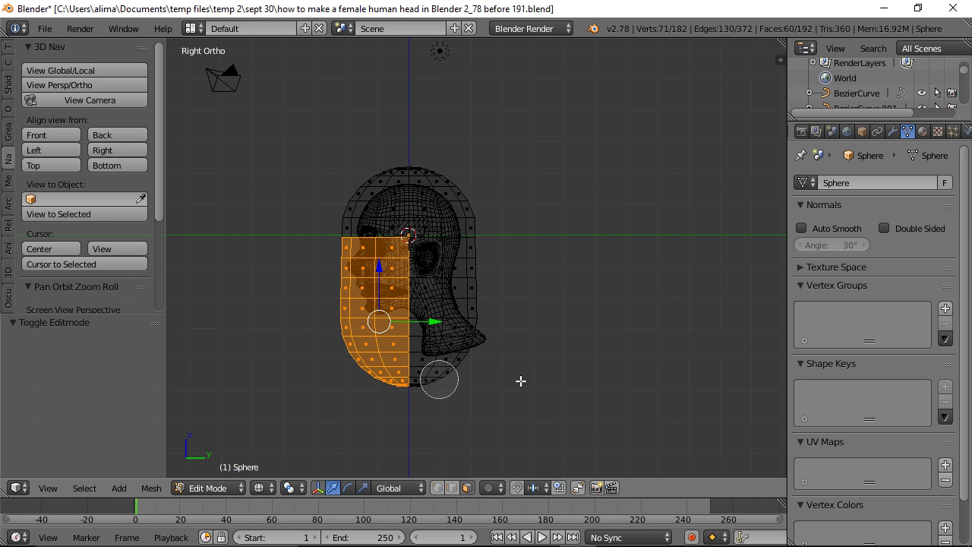
right_click(530, 325)
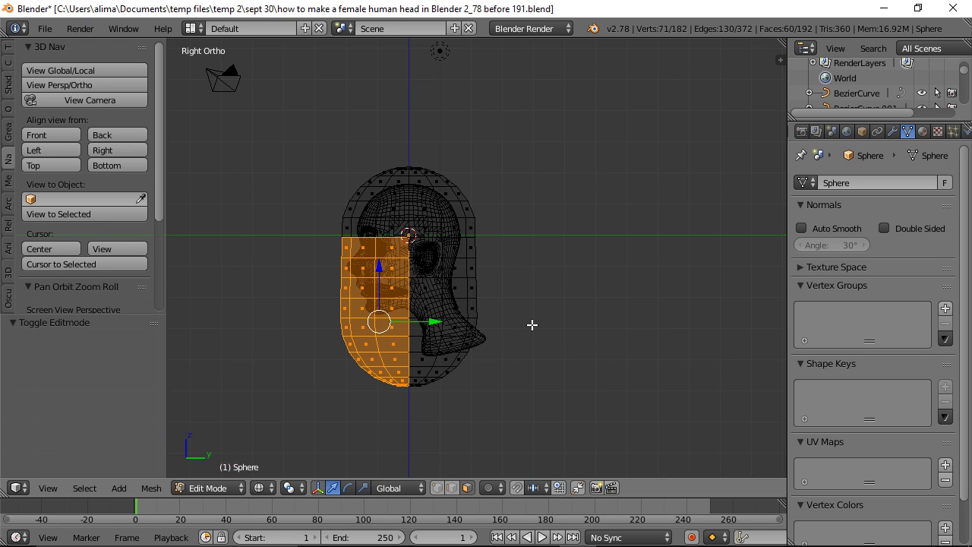
key(x)
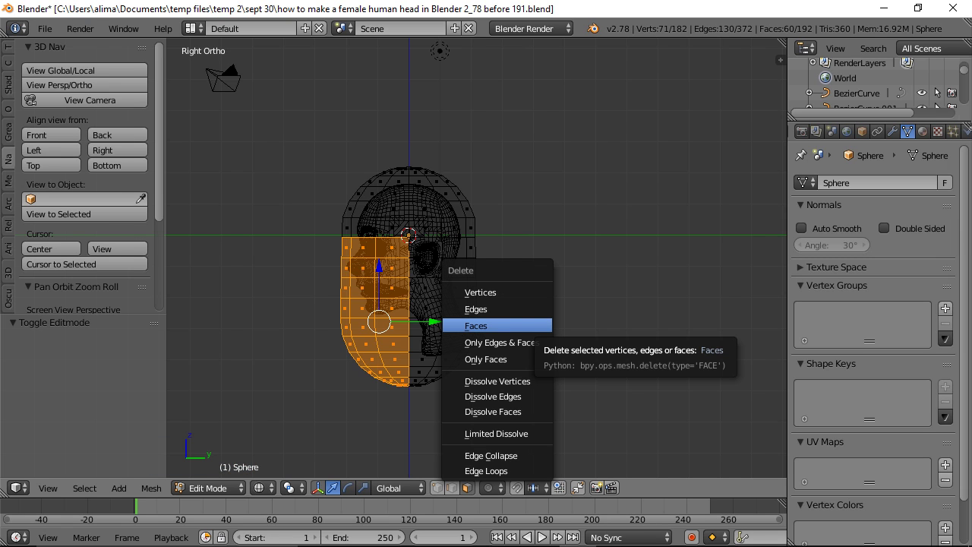
click(486, 325)
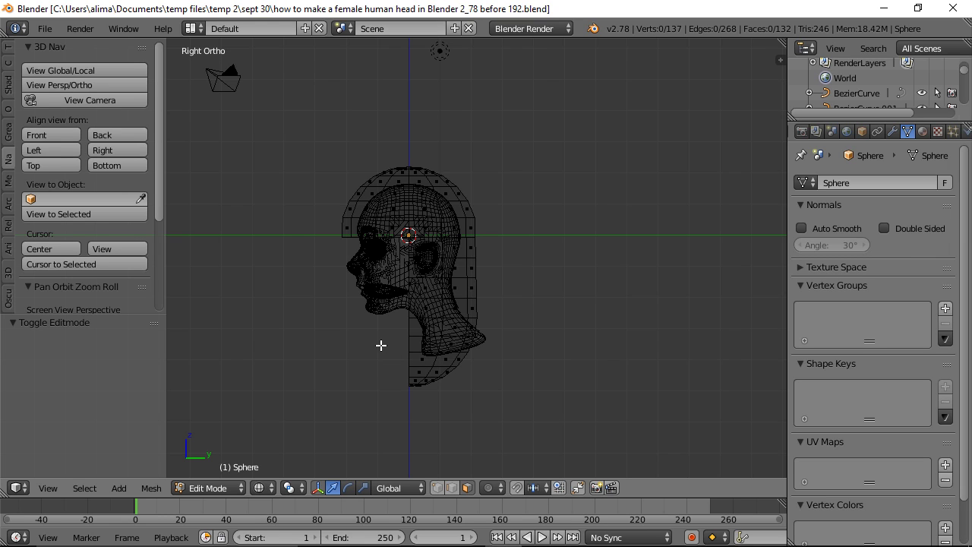
- Delete the remaining curved faces at the capsule's base, below the neck
key(b)
drag(380, 345, 499, 411)
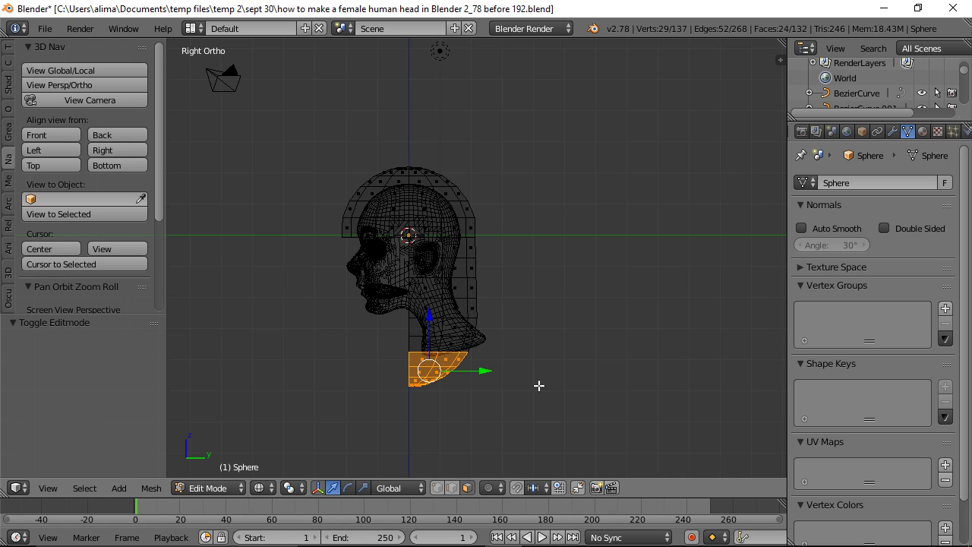
key(x)
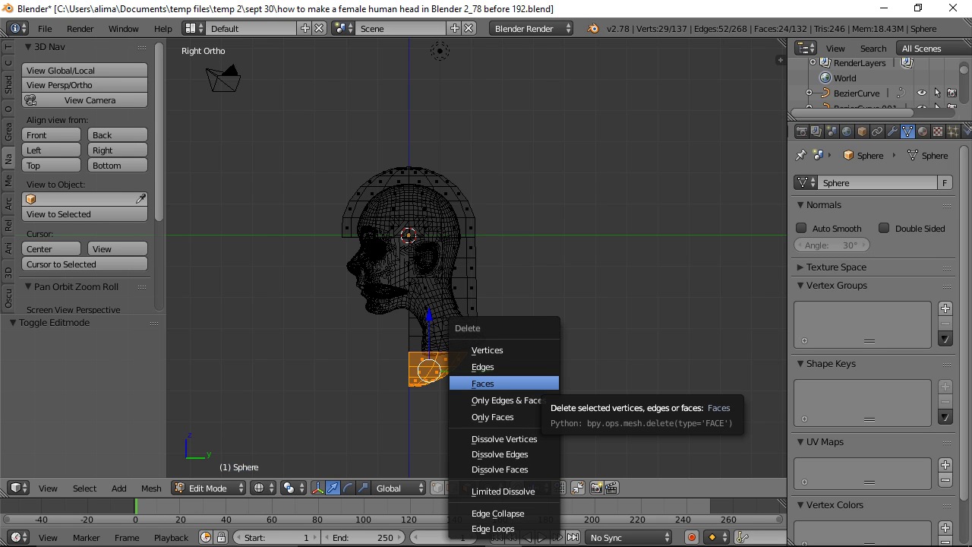
click(524, 383)
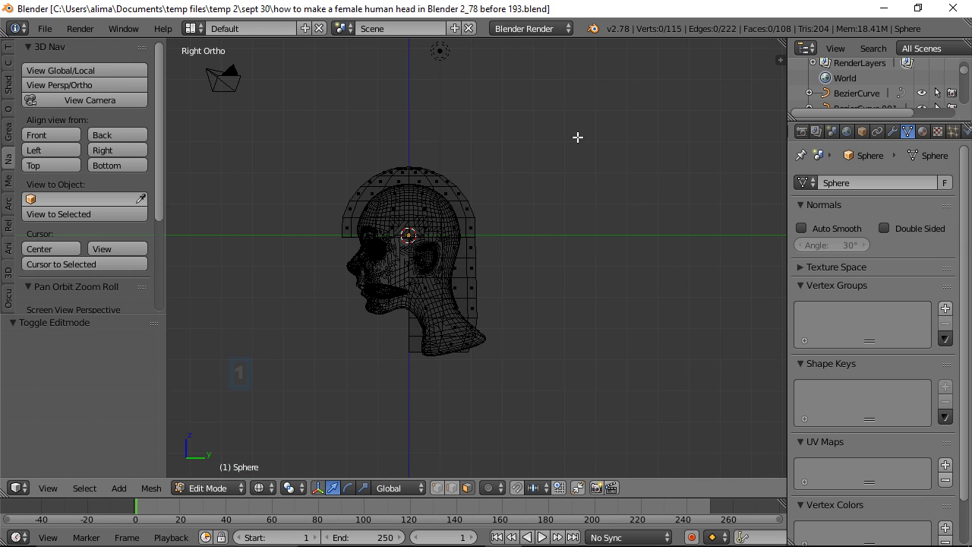
- In solid shading, move the lowest face ring about 1.12 along Y and -0.146 along Z with proportional editing on
key(z)
click(582, 222)
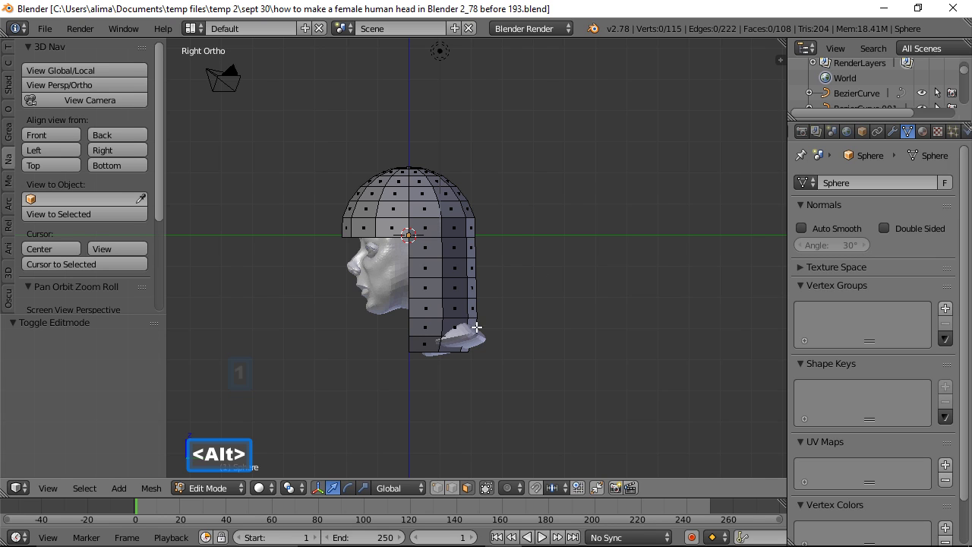
alt+click(440, 346)
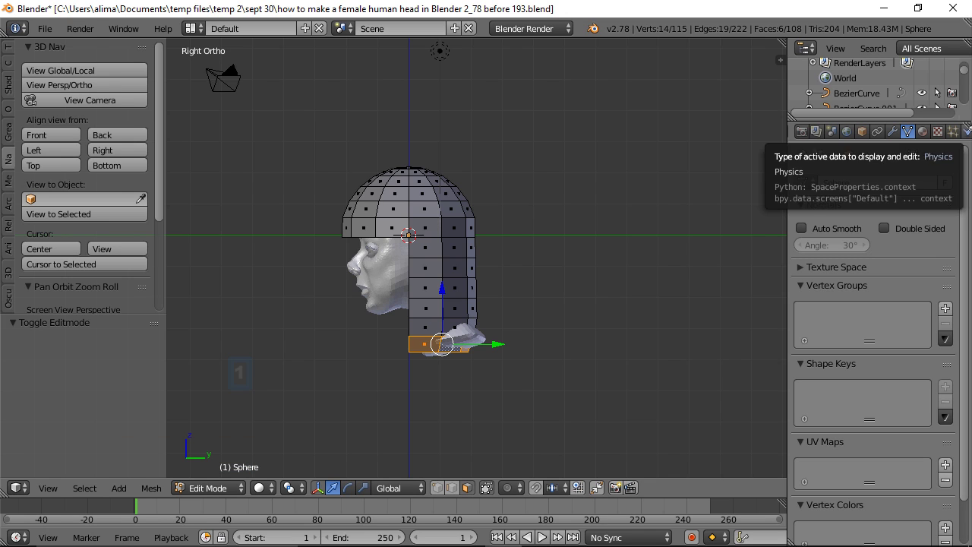
key(ctrl+shift+s)
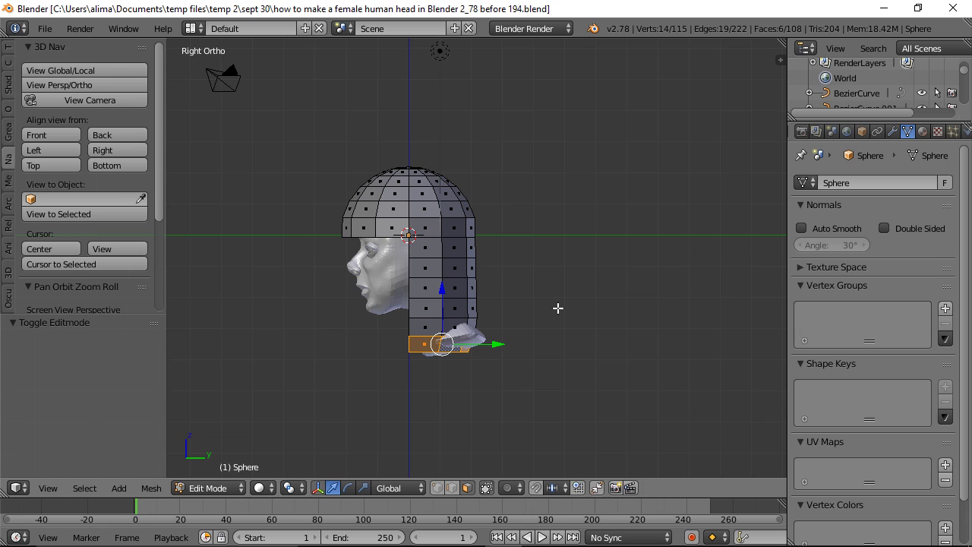
key(o)
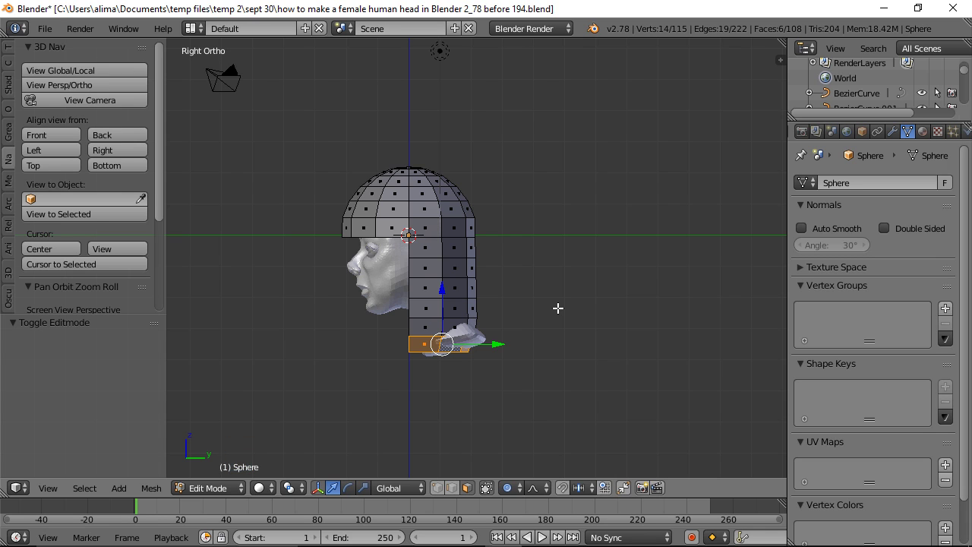
key(g)
scroll(571, 312, down, 5)
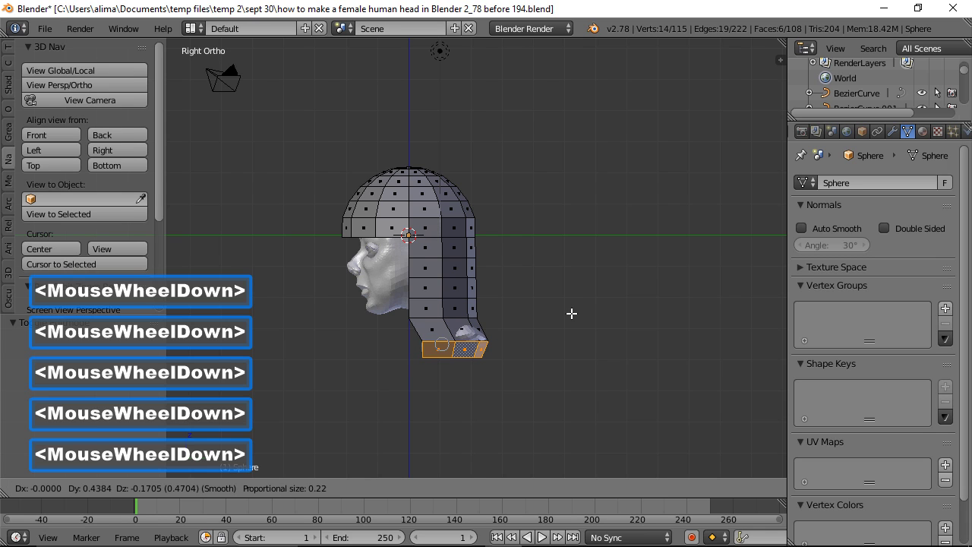
scroll(571, 313, down, 16)
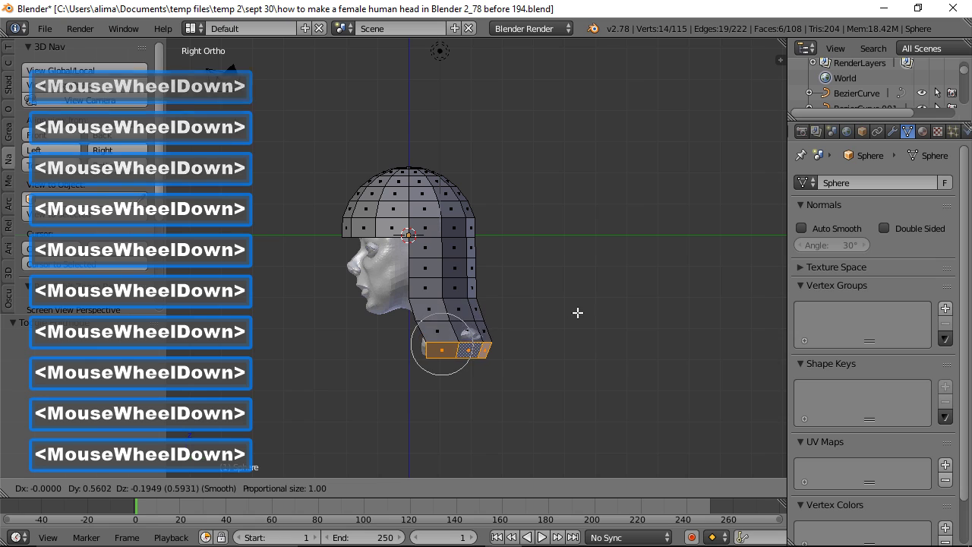
scroll(590, 312, down, 3)
scroll(590, 312, down, 1)
click(593, 312)
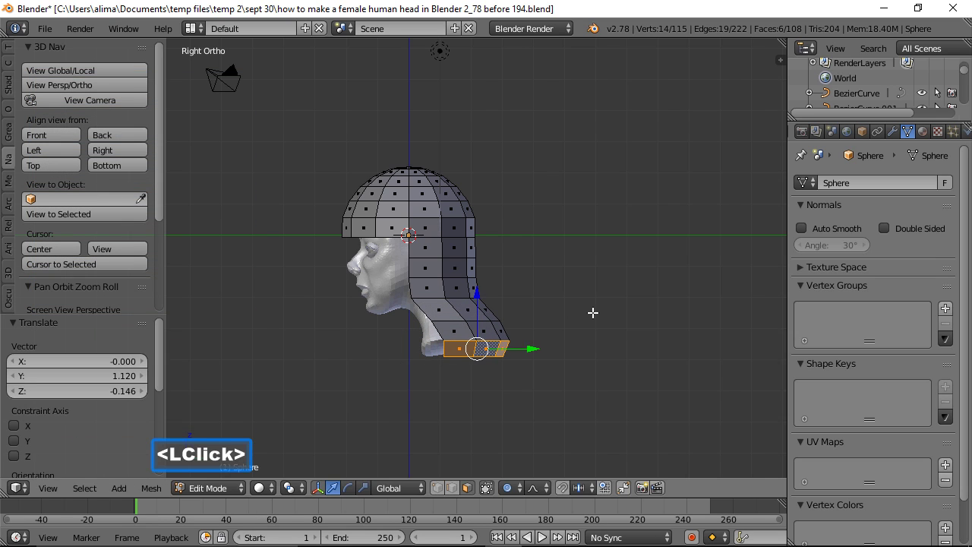
- Rotate the lowest face ring about the X axis so its back edge tilts up, and nudge it slightly backward along Y
key(r)
key(x)
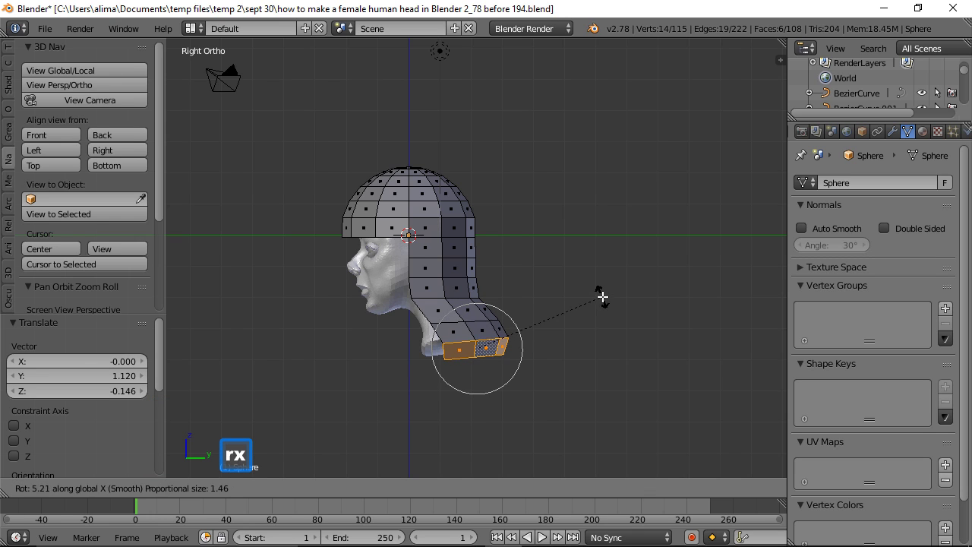
click(590, 210)
drag(535, 354, 543, 356)
- Widen the proportional falloff to about 2.85, flare the lowest face ring by scaling it about 1.504 along X, and deselect it
key(g)
scroll(543, 356, down, 7)
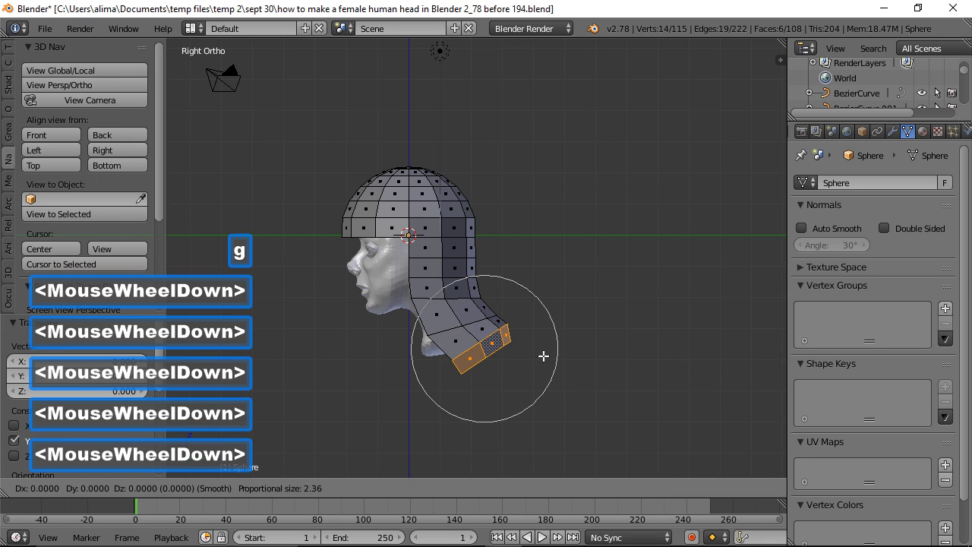
click(543, 355)
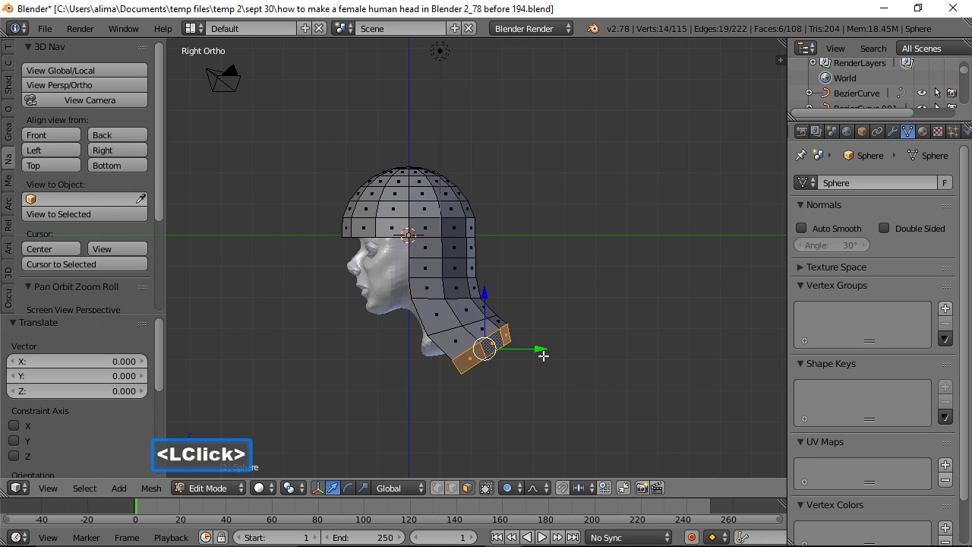
middle_drag(577, 357, 496, 326)
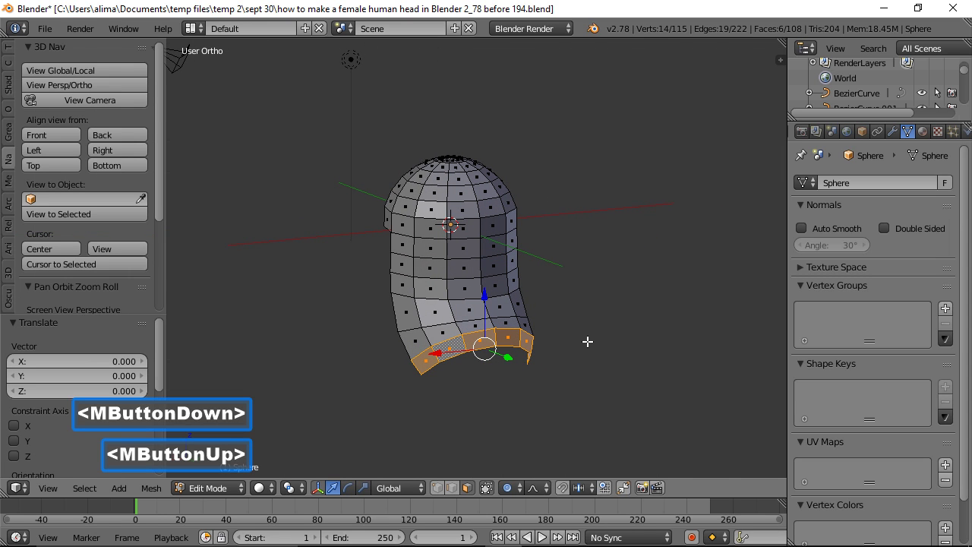
key(s)
key(x)
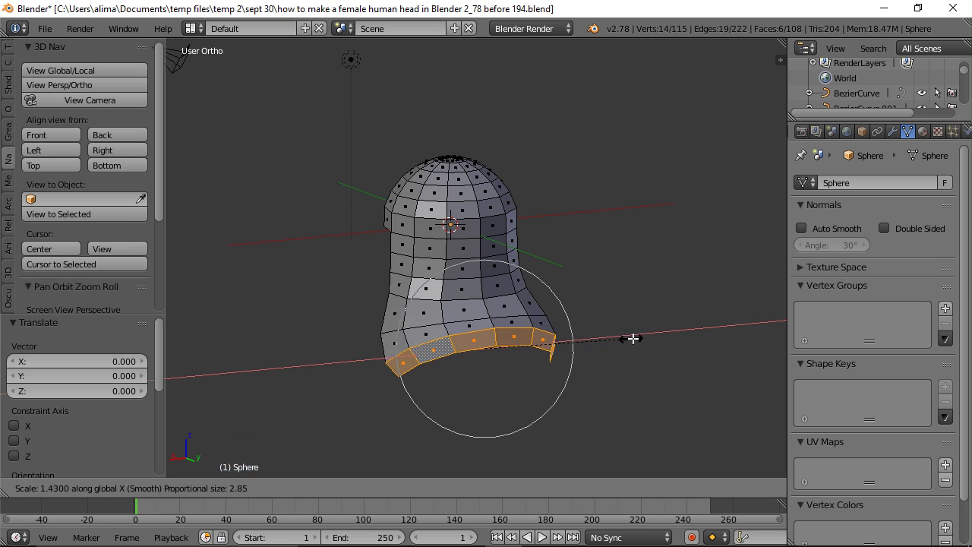
click(638, 339)
middle_drag(586, 347, 659, 353)
middle_drag(549, 343, 587, 351)
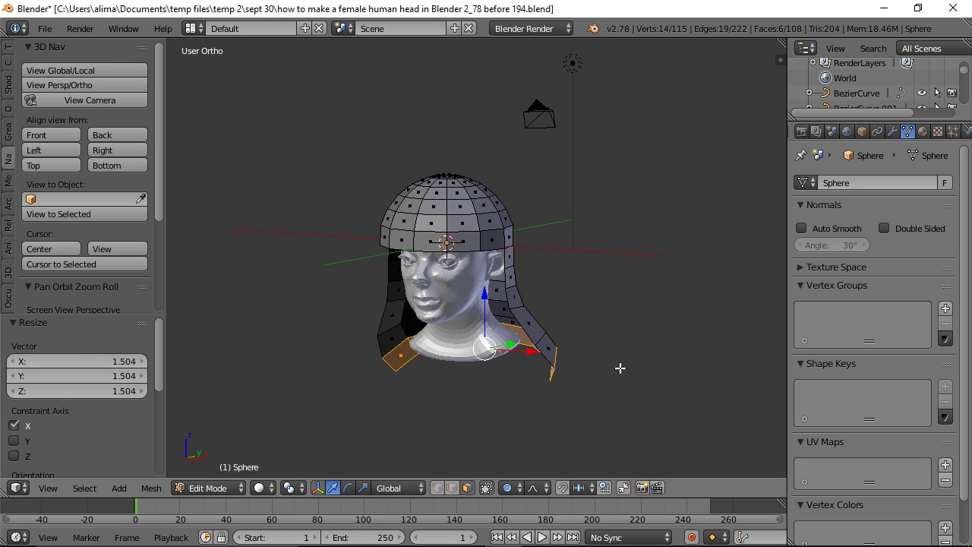
key(a)
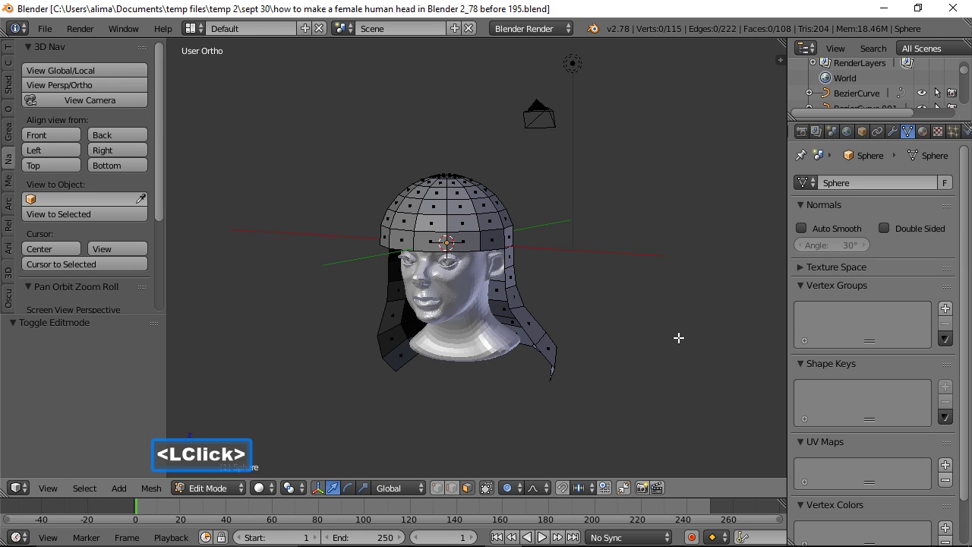
- Circle-select all the front faces of the cap above the forehead, from the brow edge up to the crown, including the small crown faces
ctrl+middle_drag(654, 341, 654, 269)
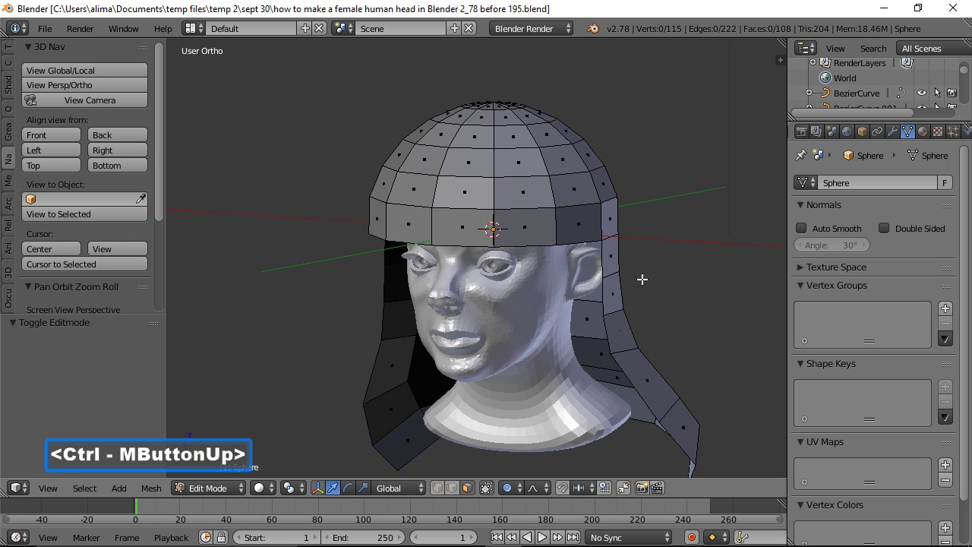
key(c)
mouse_move(538, 220)
mouse_down()
mouse_move(543, 193)
mouse_move(495, 134)
mouse_move(538, 187)
mouse_move(504, 208)
mouse_move(418, 214)
mouse_move(480, 118)
mouse_move(479, 130)
mouse_up()
right_click(477, 130)
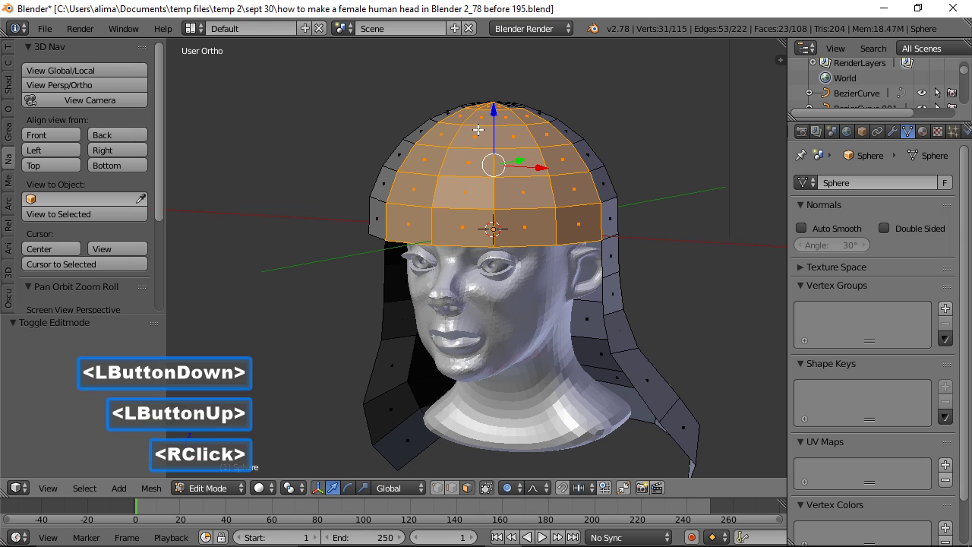
middle_drag(397, 275, 496, 279)
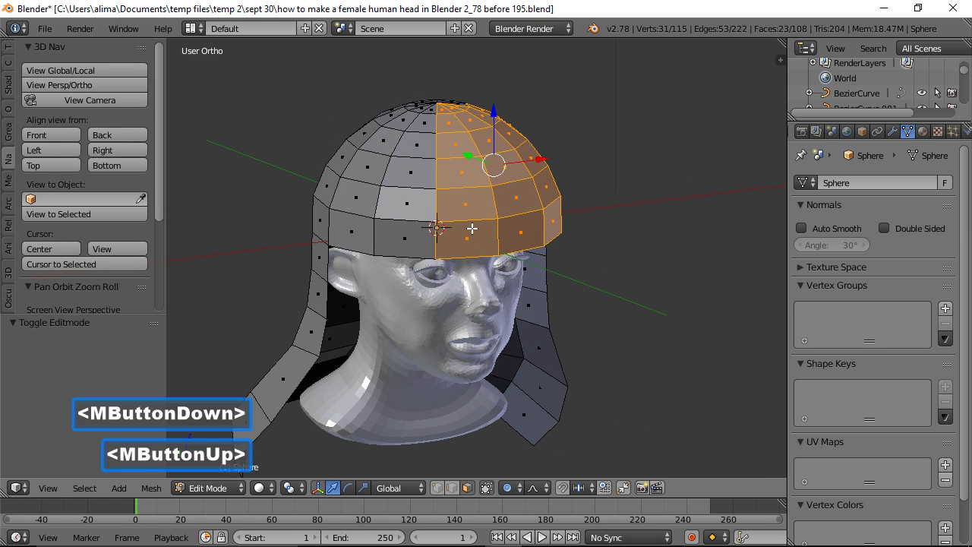
key(c)
mouse_move(441, 220)
mouse_down()
mouse_move(383, 227)
mouse_move(426, 123)
mouse_move(414, 145)
mouse_up()
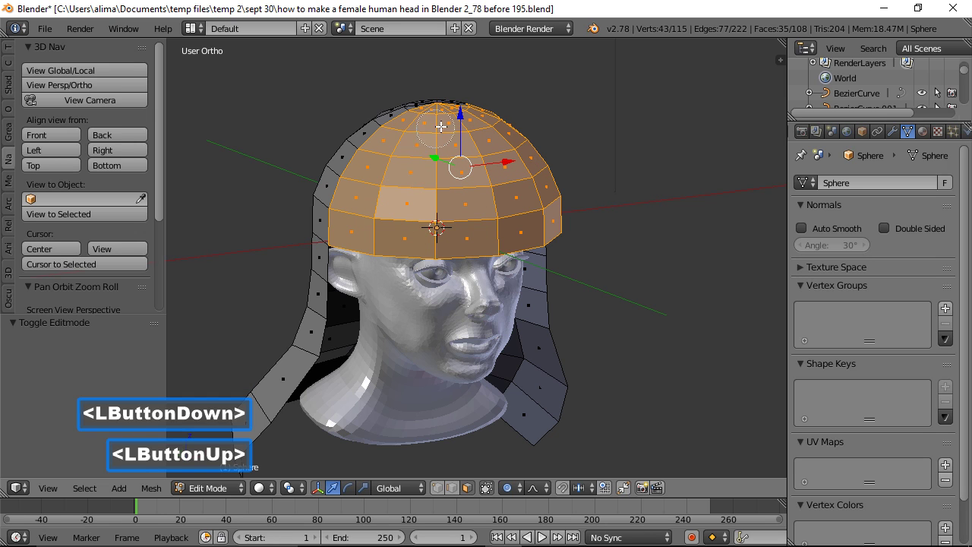
right_click(463, 131)
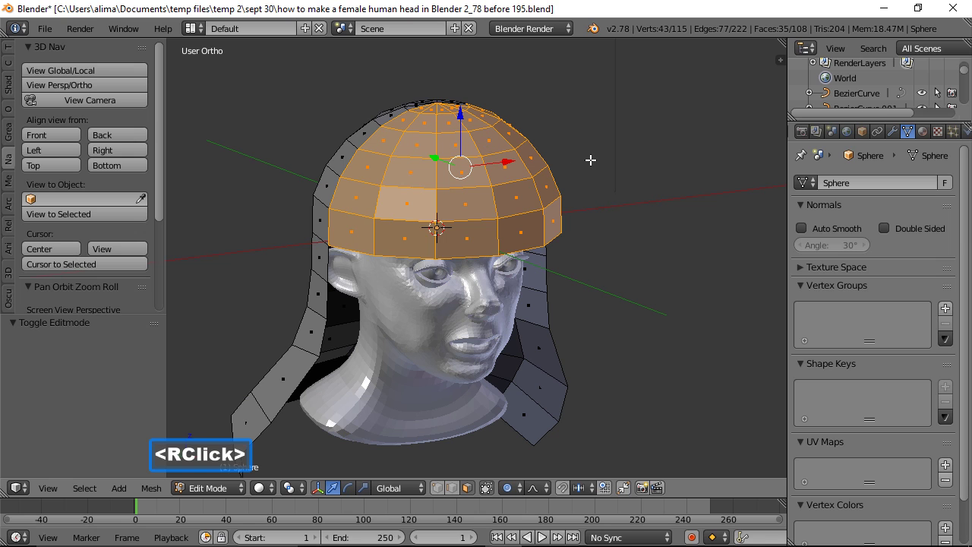
middle_drag(651, 145, 615, 210)
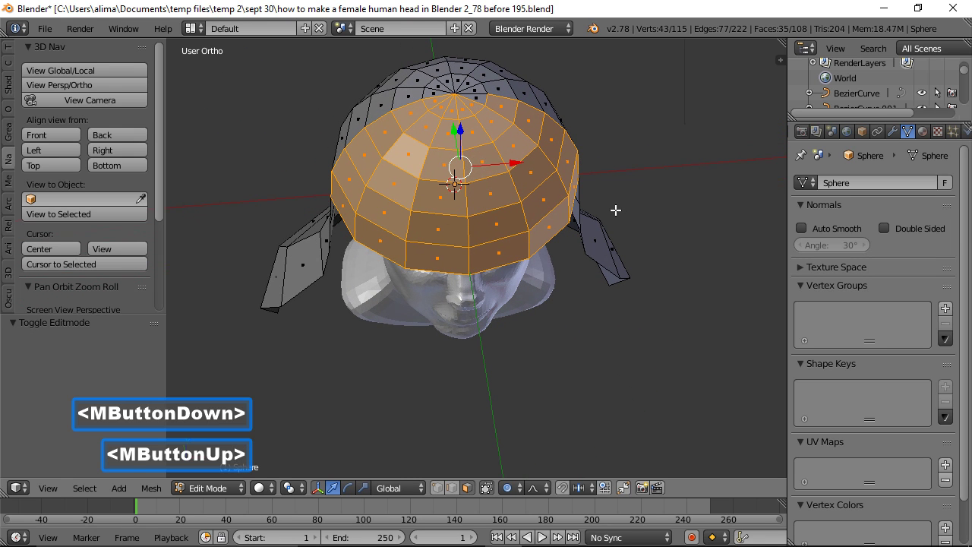
key(c)
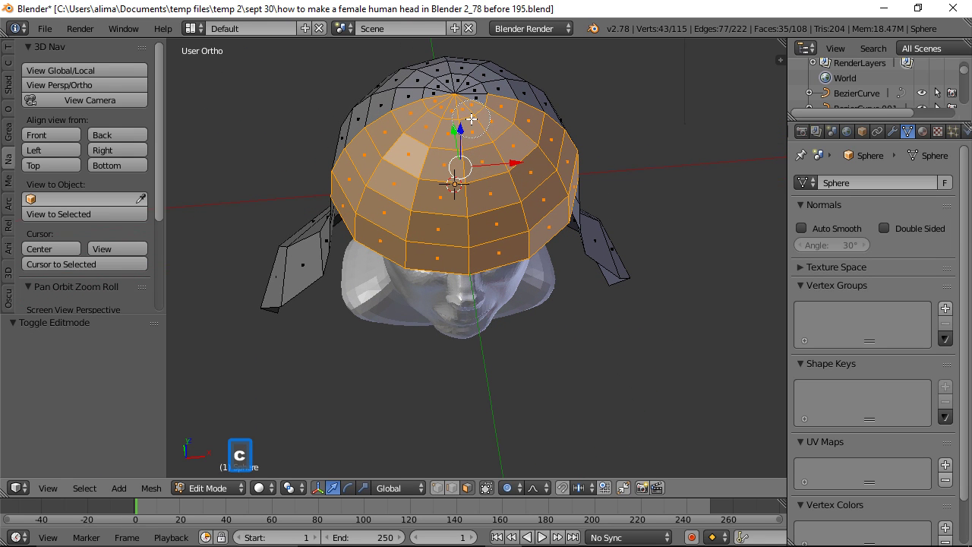
click(474, 116)
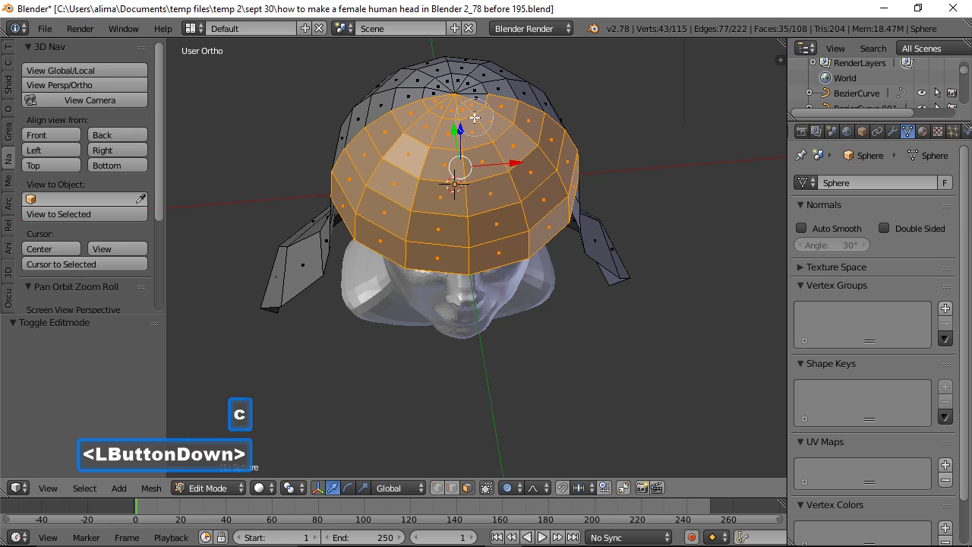
right_click(518, 151)
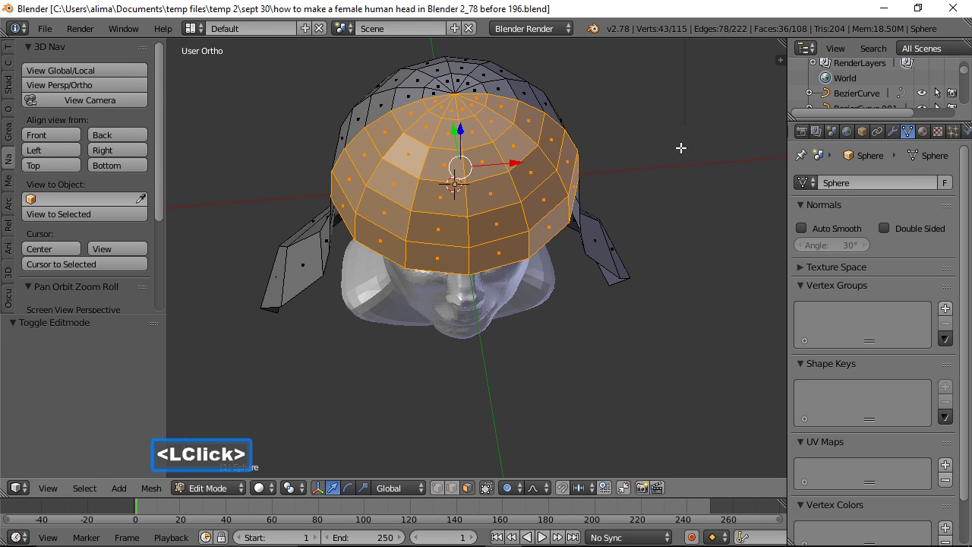
- With proportional editing off, split the selected front faces from the rest of the mesh and scale them to about 0.917
mouse_move(681, 148)
middle_down()
mouse_move(616, 143)
mouse_move(665, 152)
middle_up()
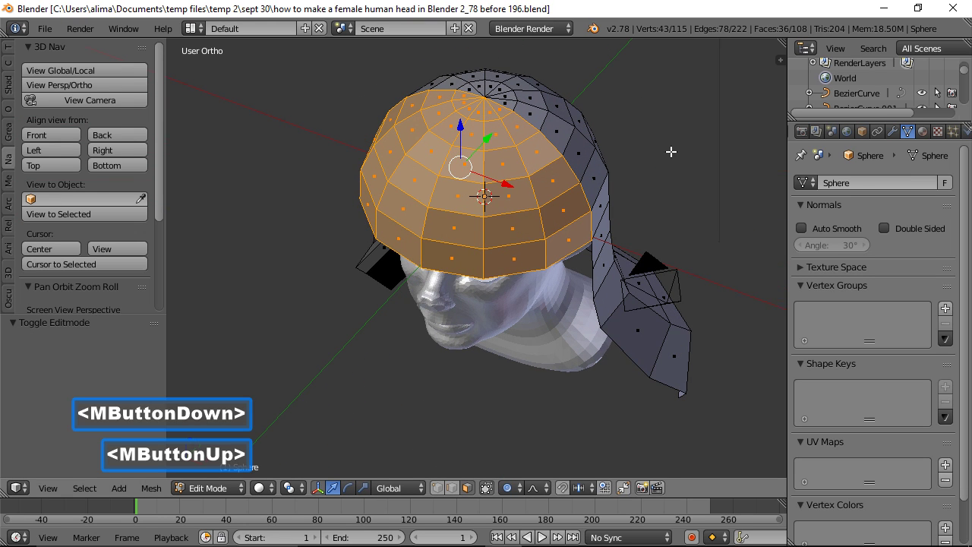
key(o)
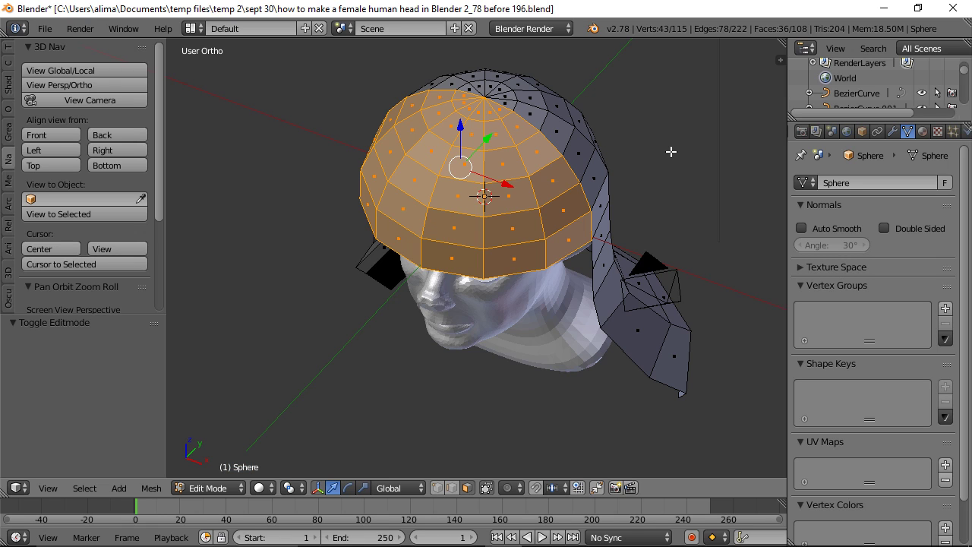
key(y)
key(s)
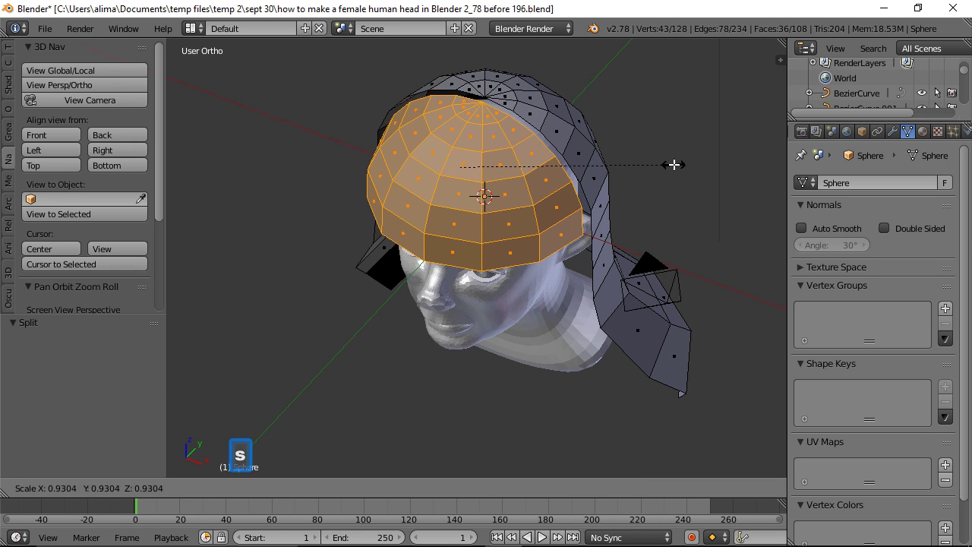
click(671, 164)
- Move the split front section about 0.226 along Y against the back section, deselect it, and save the file with its number raised to 197
middle_drag(666, 184, 614, 156)
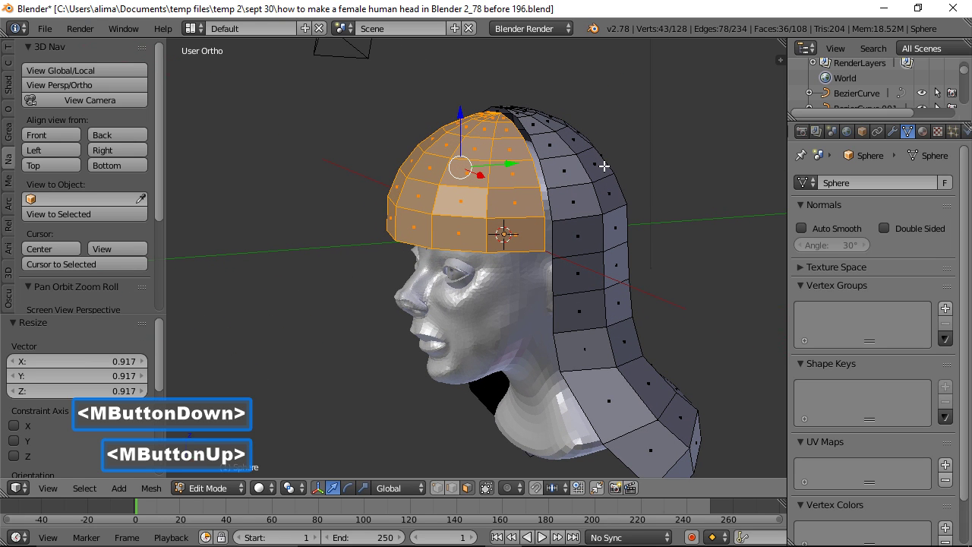
drag(509, 166, 522, 164)
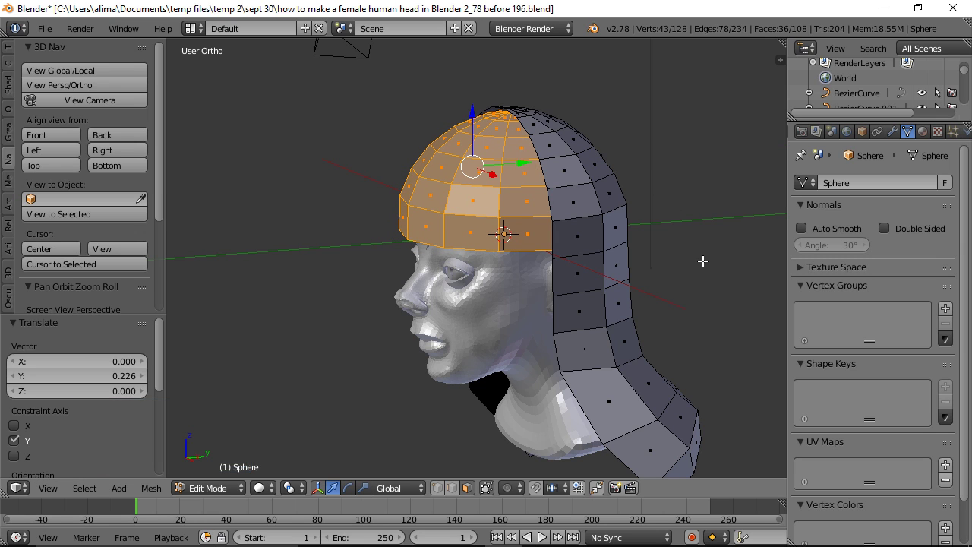
key(a)
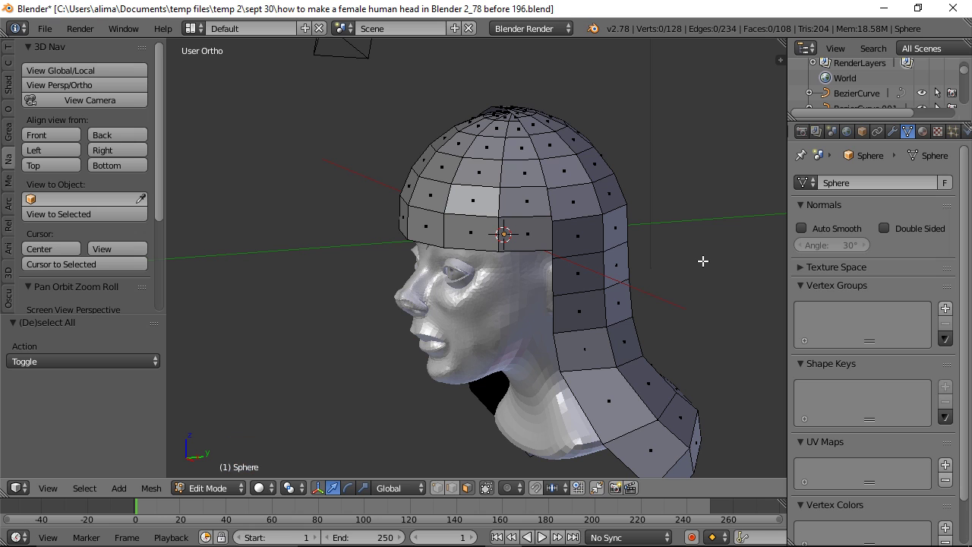
click(532, 88)
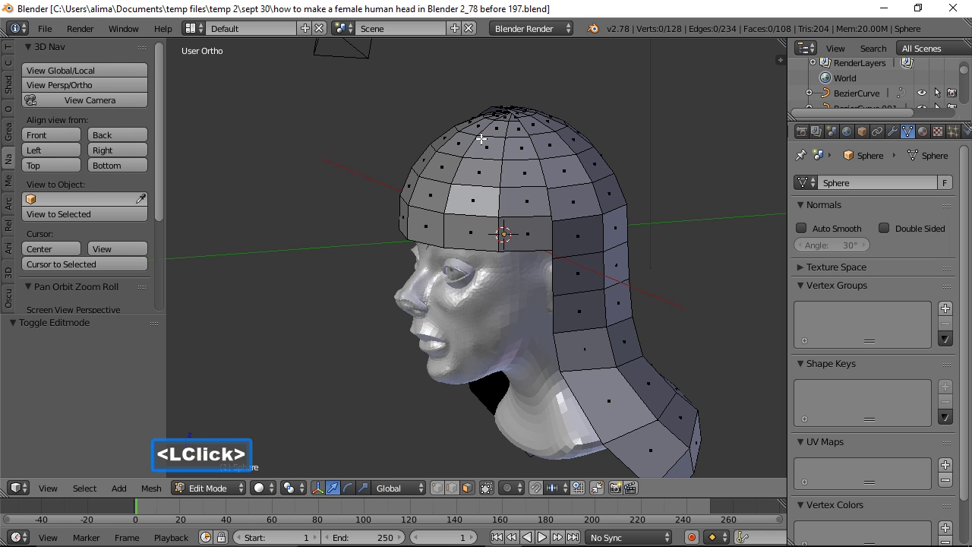
- In edge select mode, rip the three lowest vertical edges at the cap's front centre, shift them slightly toward negative X, and deselect
middle_drag(481, 139, 595, 142)
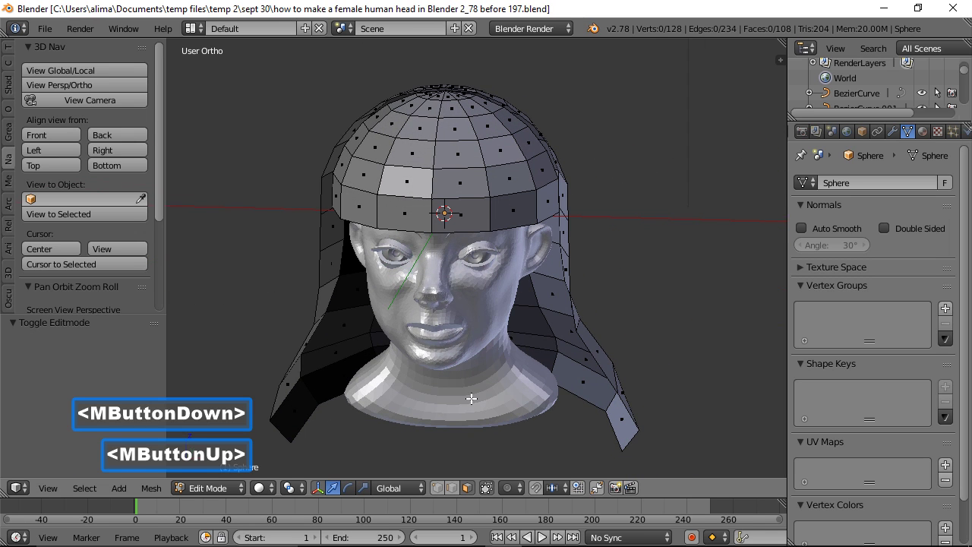
click(453, 487)
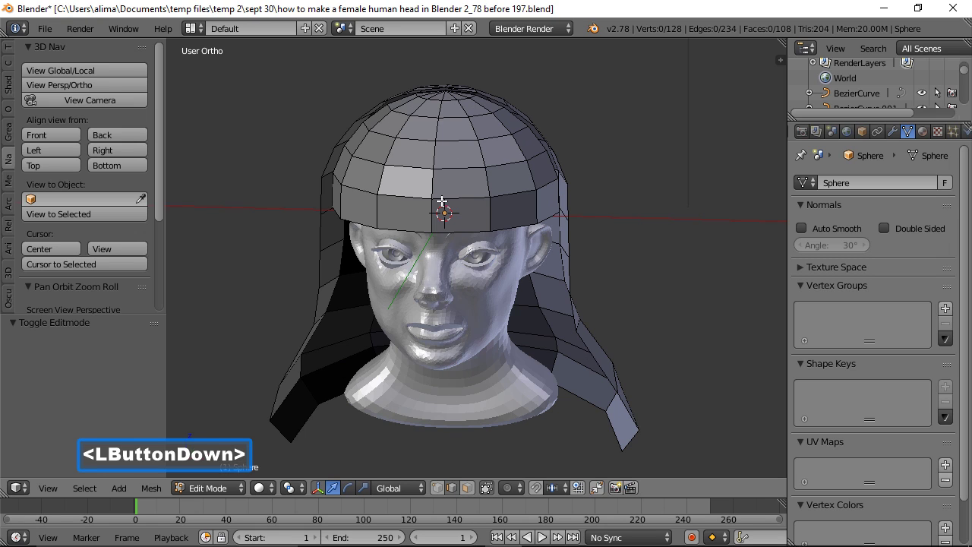
click(435, 152)
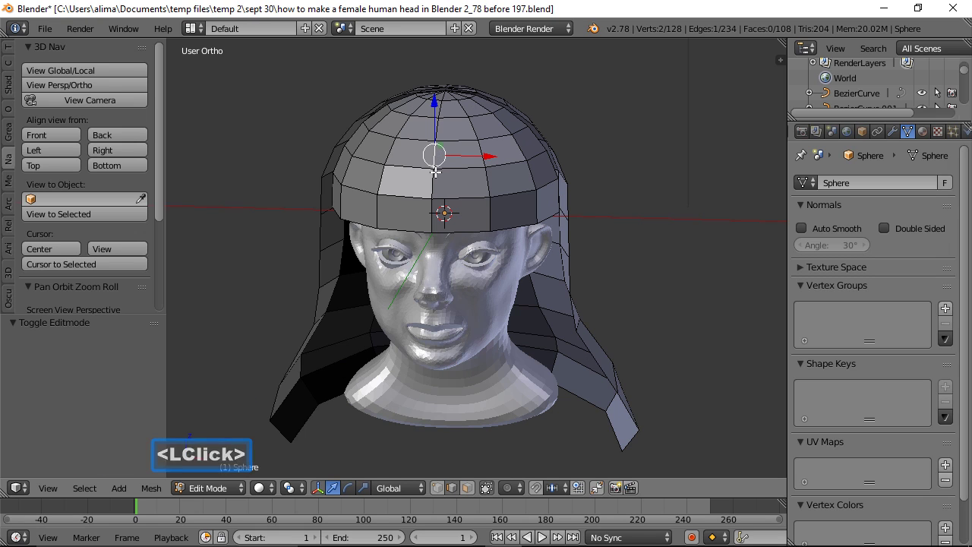
shift+click(434, 178)
shift+click(433, 214)
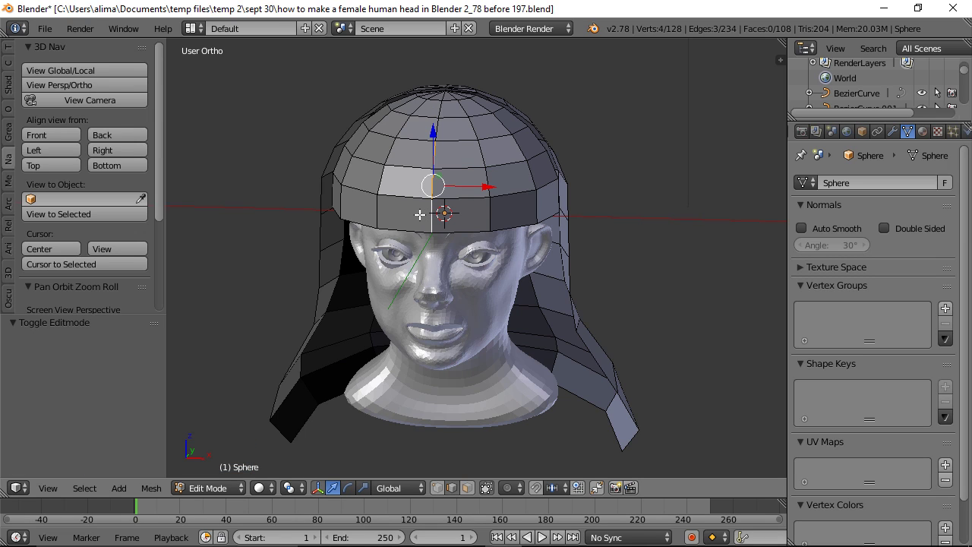
key(v)
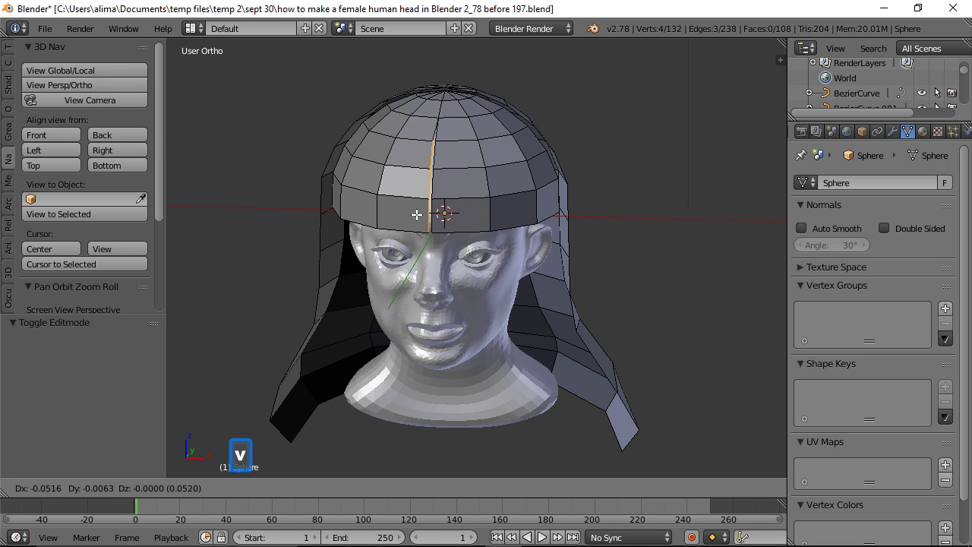
click(414, 215)
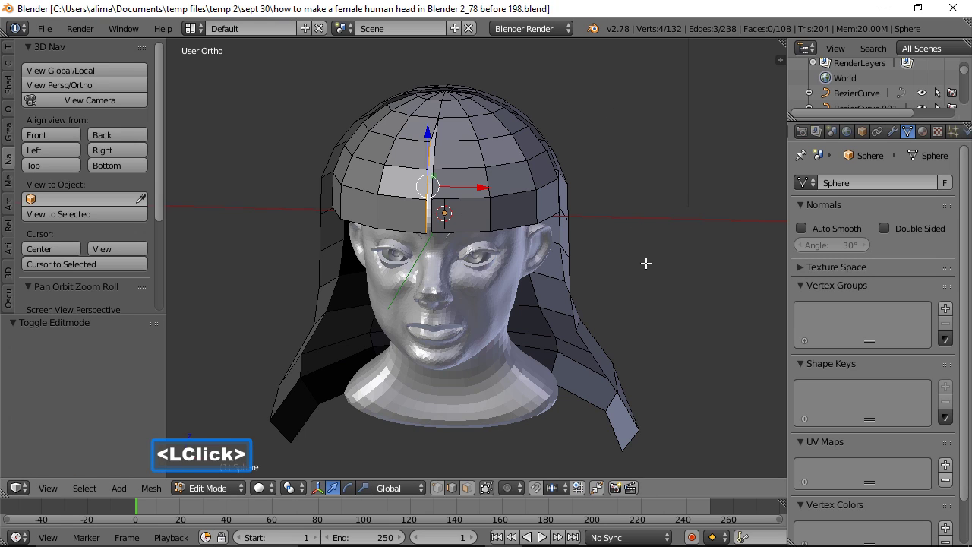
key(a)
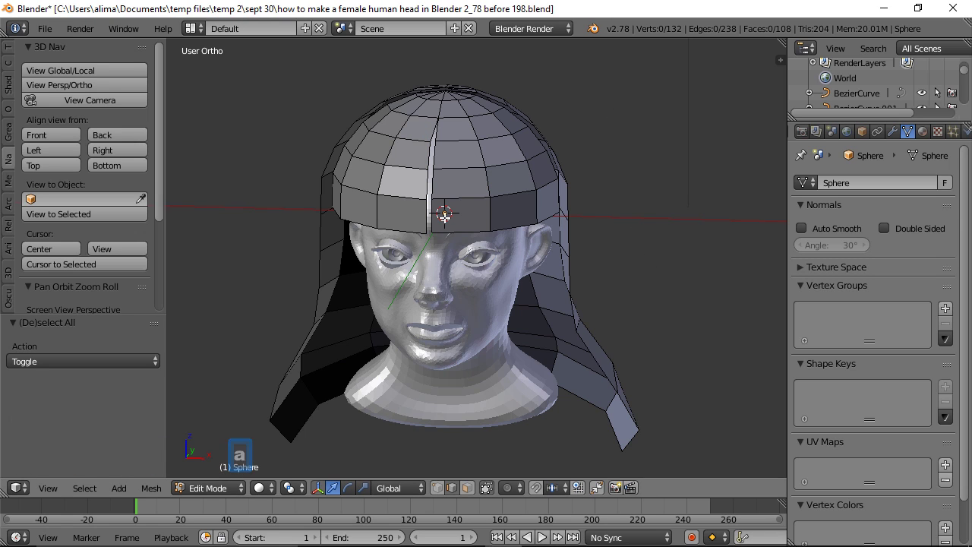
- Move the lowest edge on the rip's negative X side about -0.491 X, -0.049 Y and 0.051 Z with proportional size 1.77
click(426, 218)
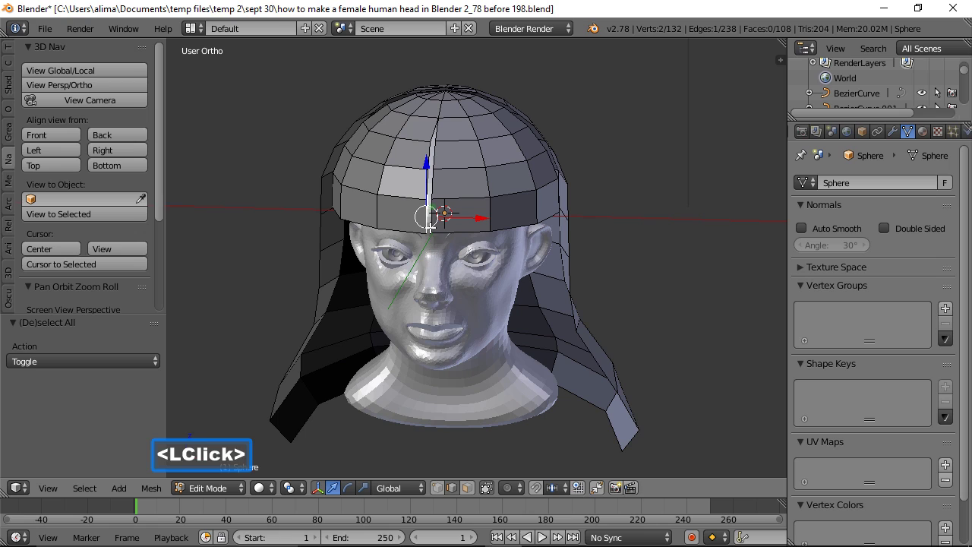
key(o)
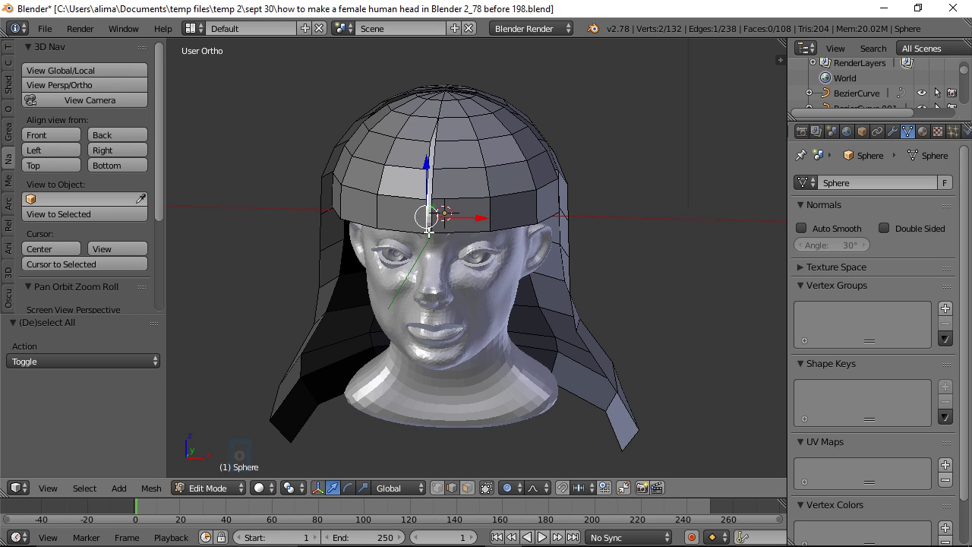
key(g)
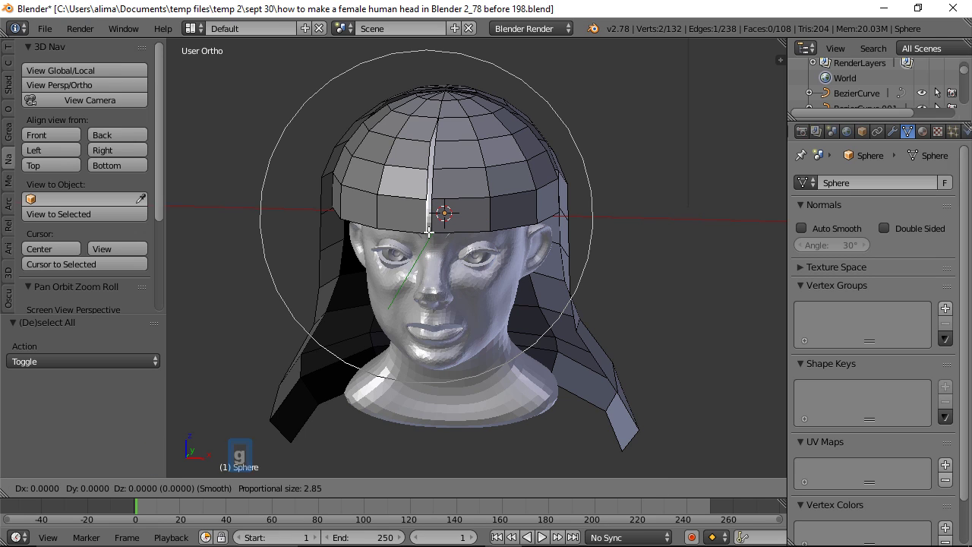
scroll(429, 232, up, 8)
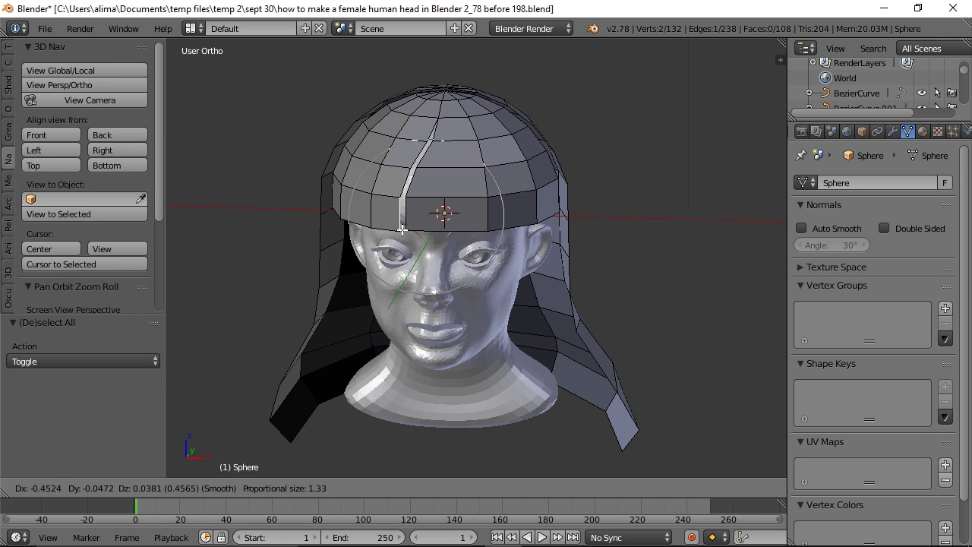
scroll(400, 229, down, 2)
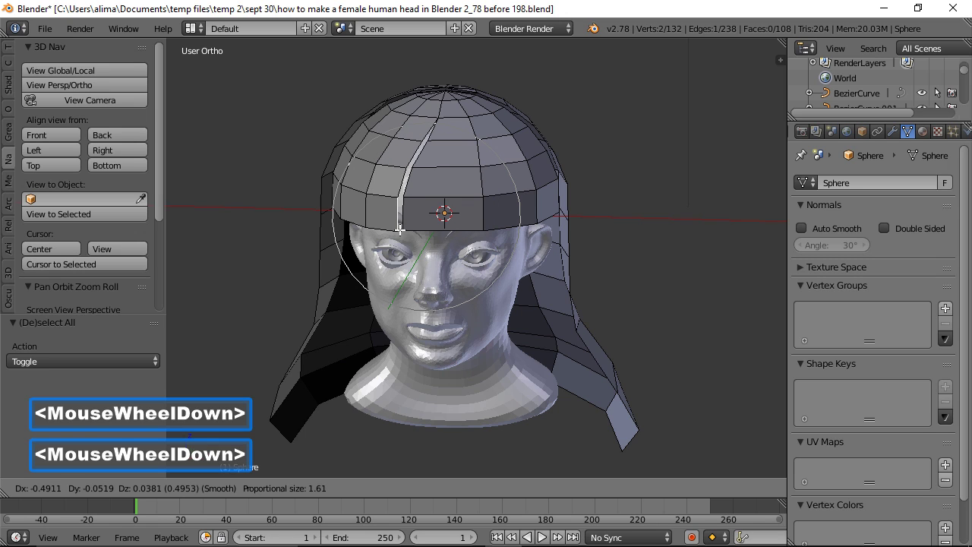
scroll(400, 230, down, 1)
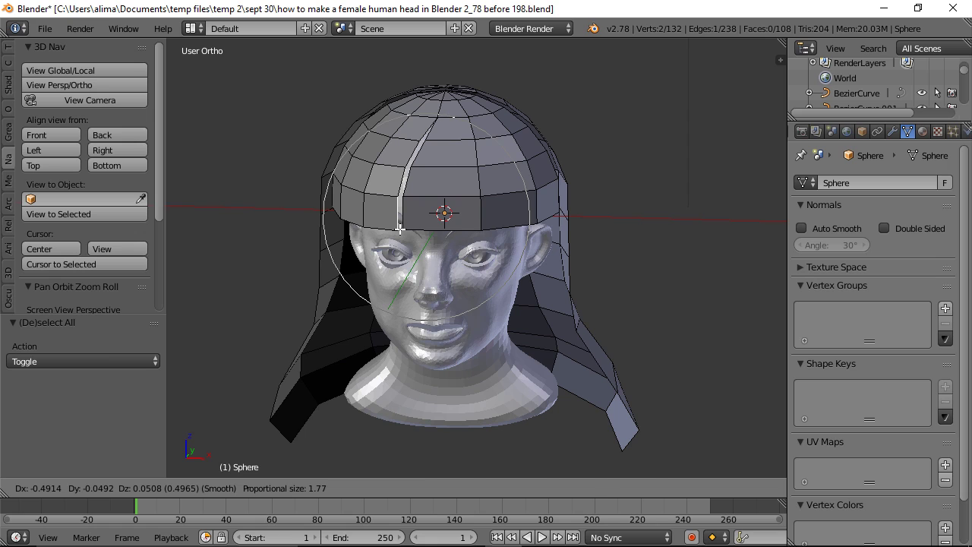
click(400, 229)
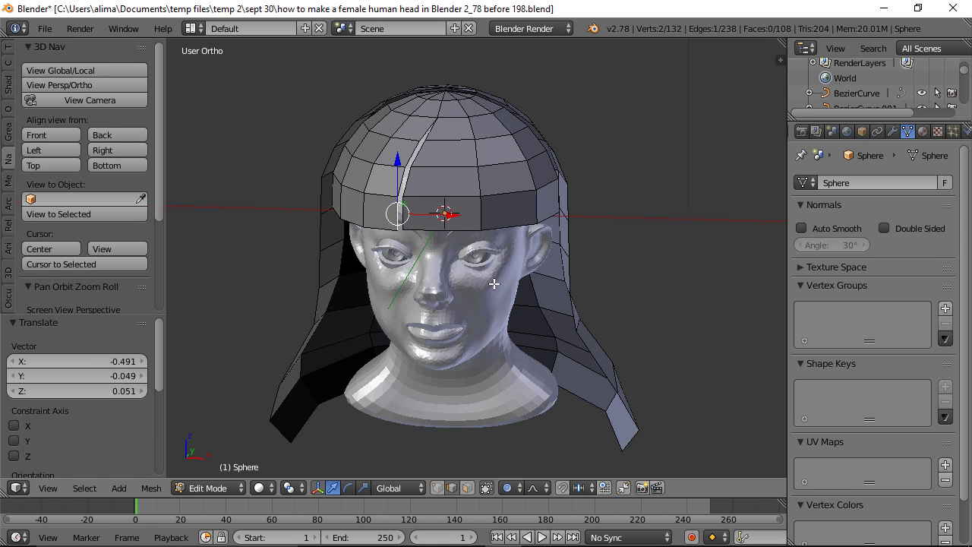
- With connected proportional editing at size 1.77, move the lowest edge on the rip's positive X side about 0.155 X, 0.016 Y and -0.013 Z
key(alt)
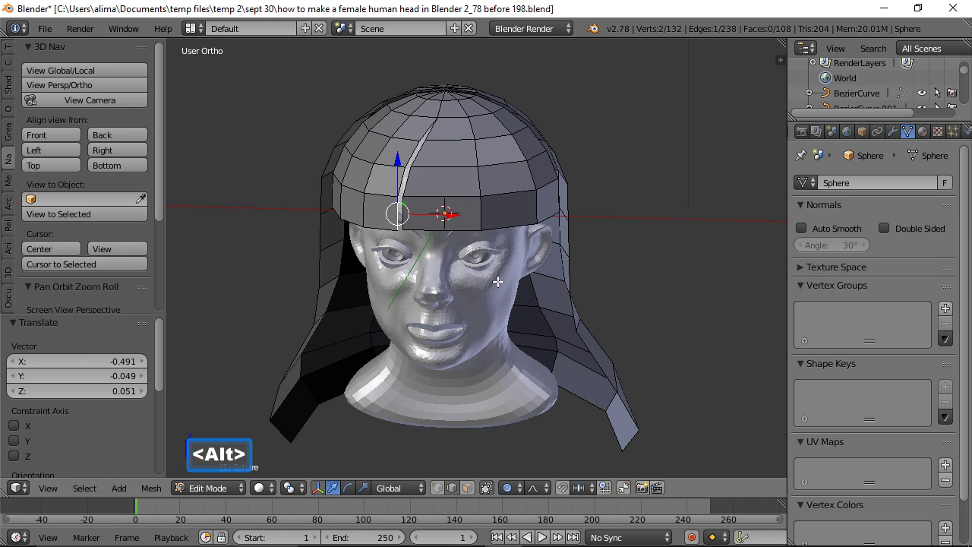
key(alt+o)
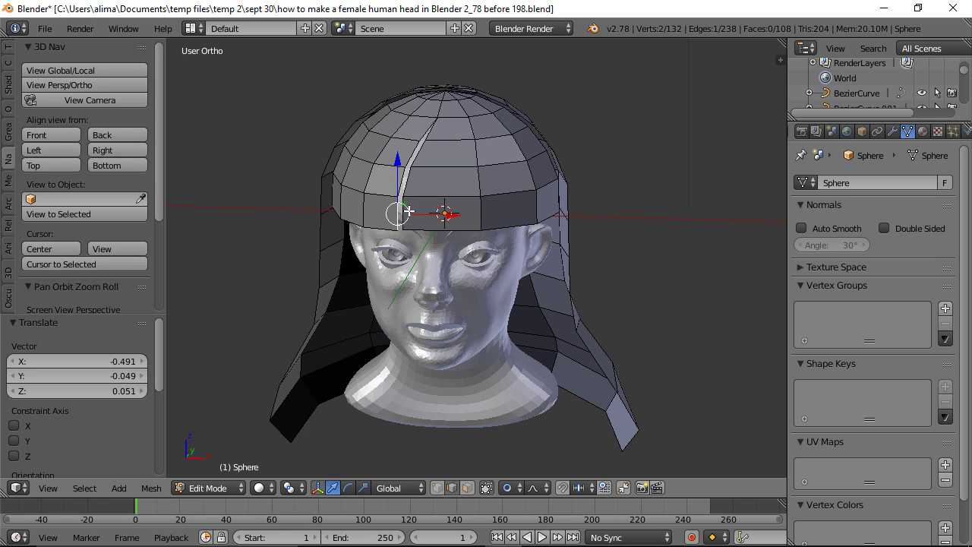
click(475, 211)
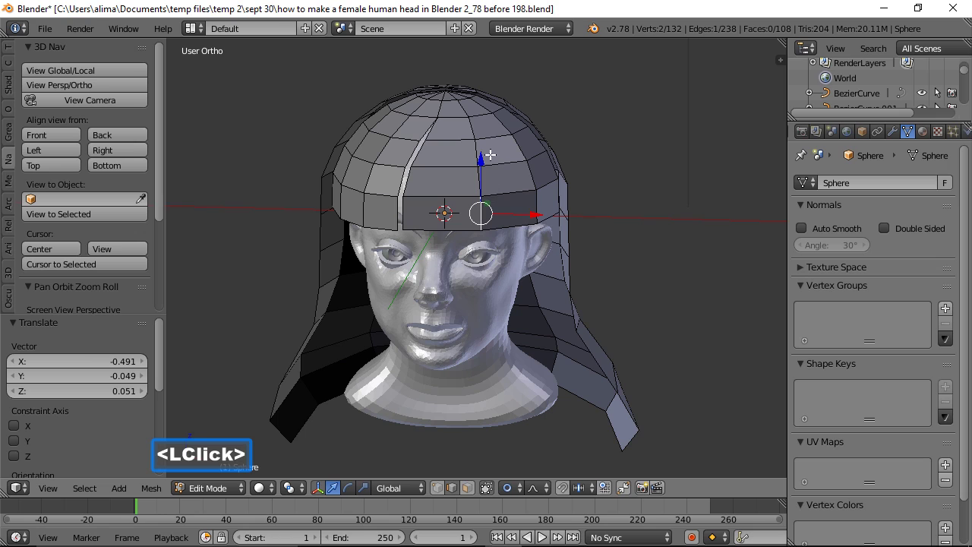
click(407, 215)
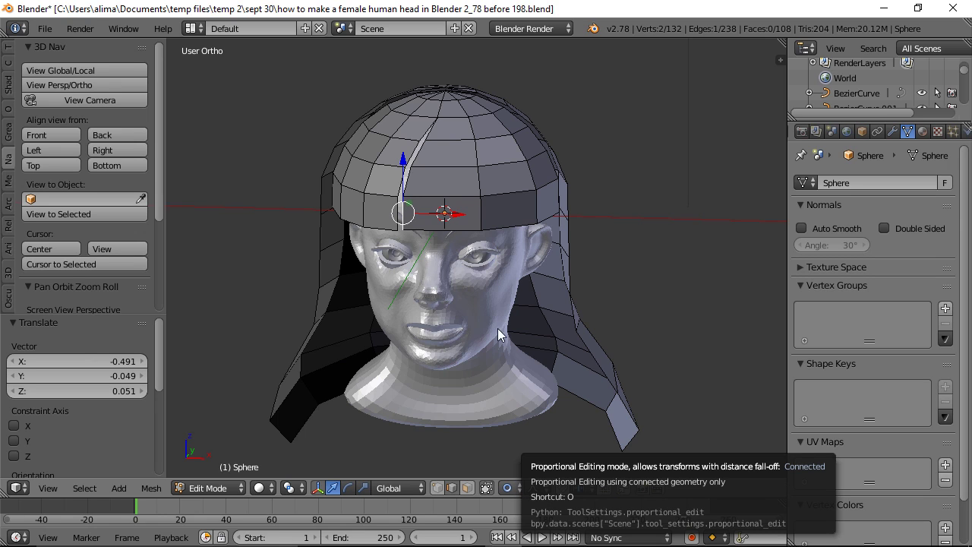
key(g)
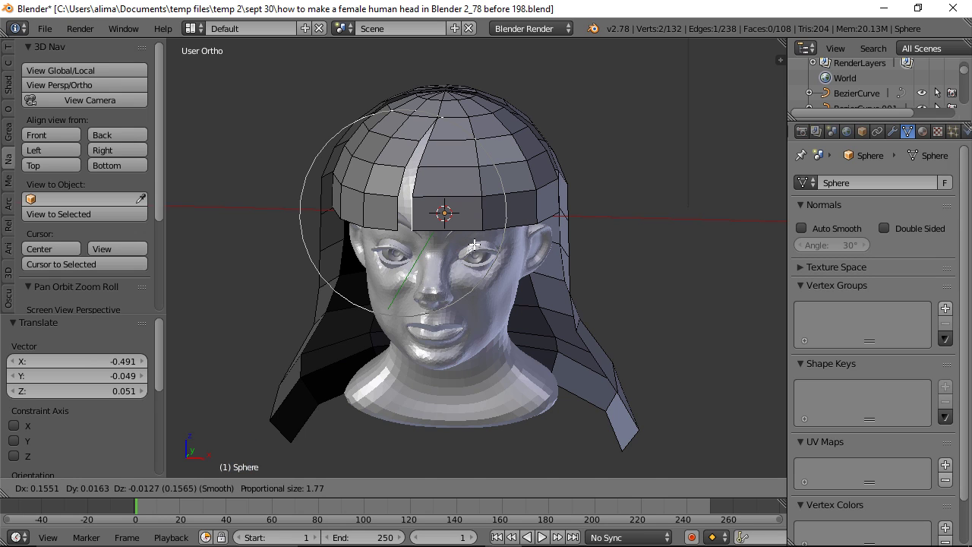
click(474, 244)
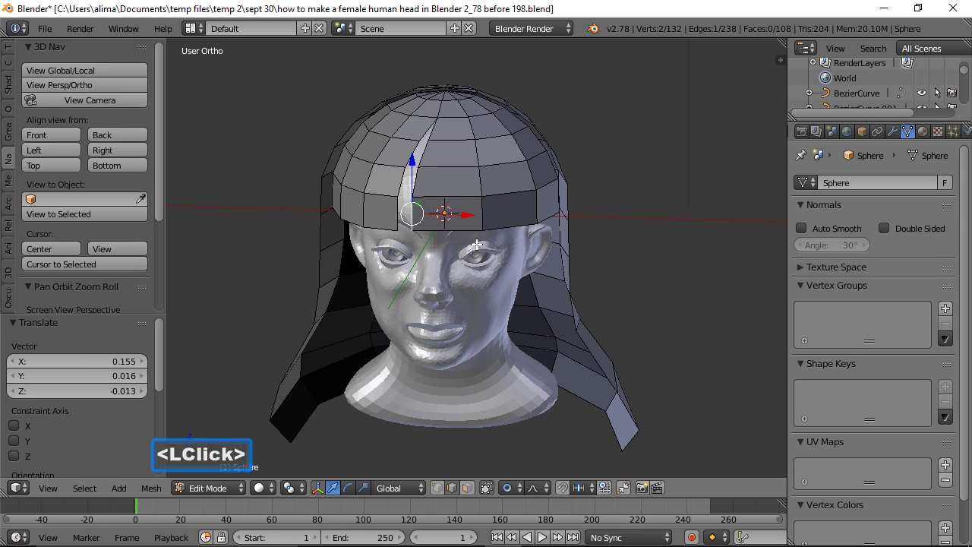
- Move the same edge about 0.070 X, -0.035 Y and -0.203 Z, save the file with its number raised to 199, and deselect
key(g)
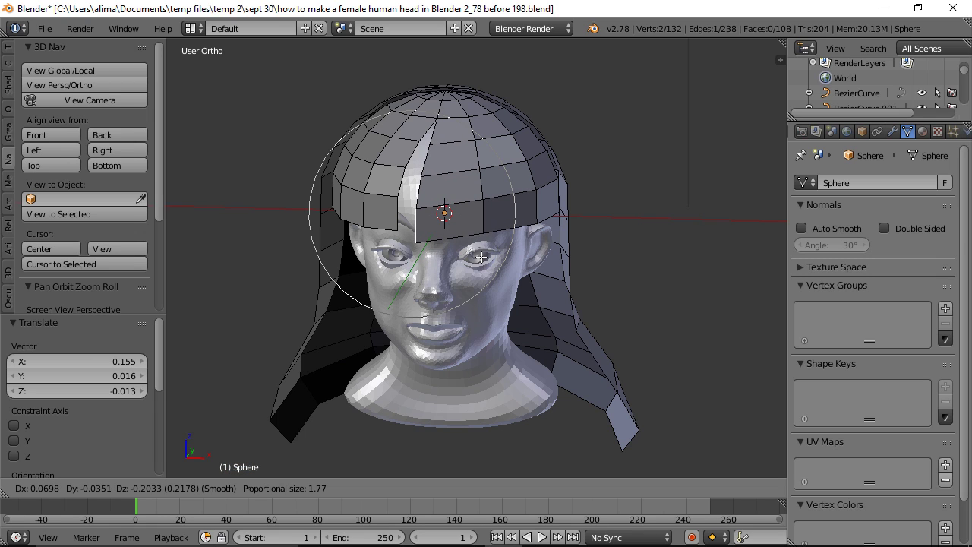
click(481, 258)
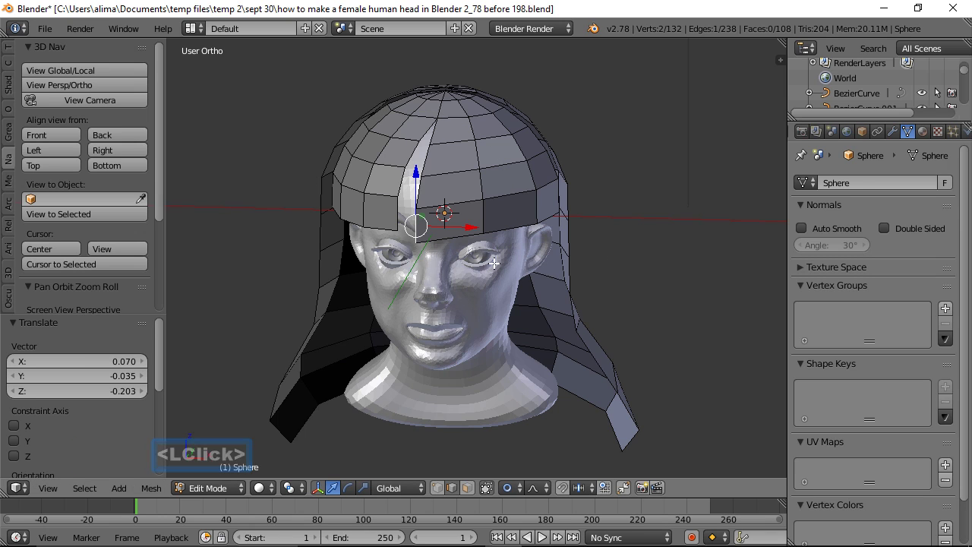
double_click(625, 177)
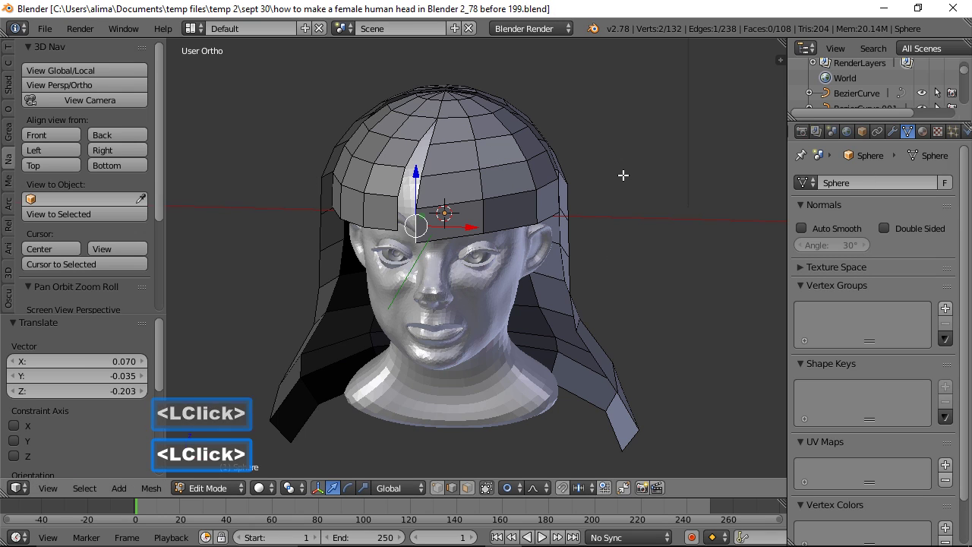
key(a)
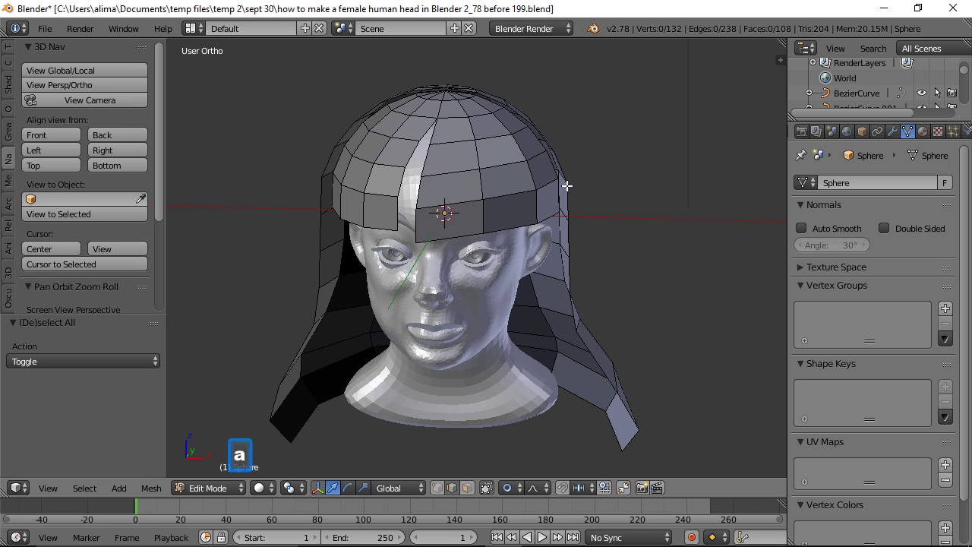
- In Object Mode, add a Solidify modifier with a thickness of 0.2 to the hair mesh and apply it
click(238, 489)
click(237, 472)
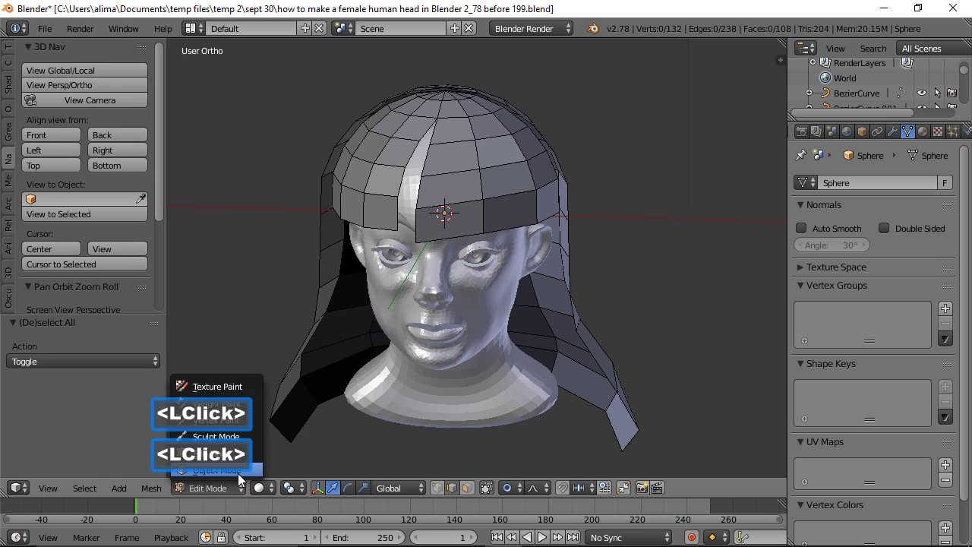
click(894, 132)
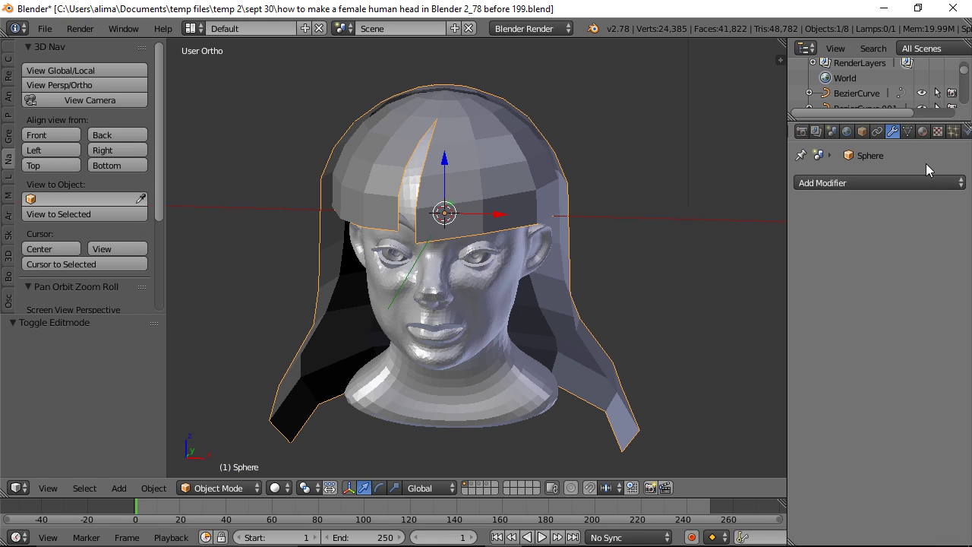
click(959, 189)
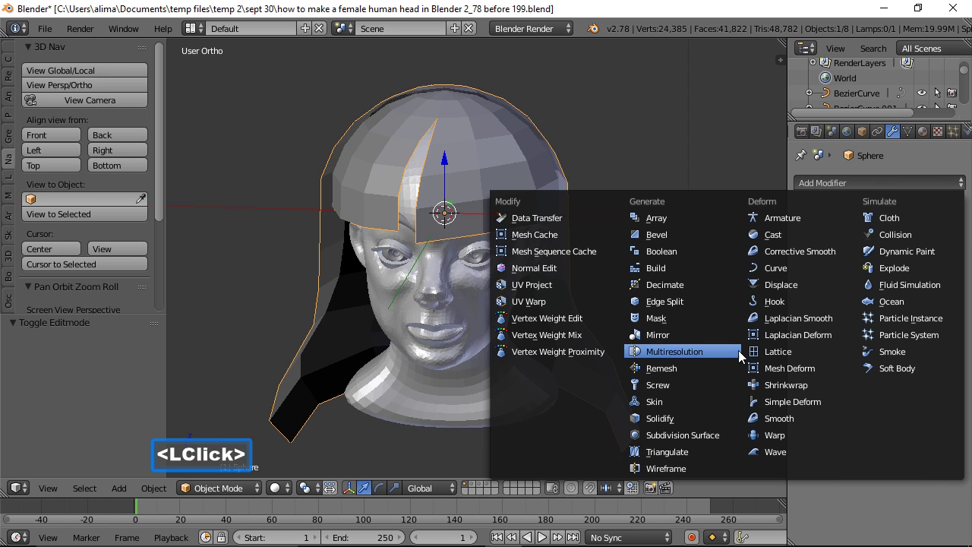
click(701, 420)
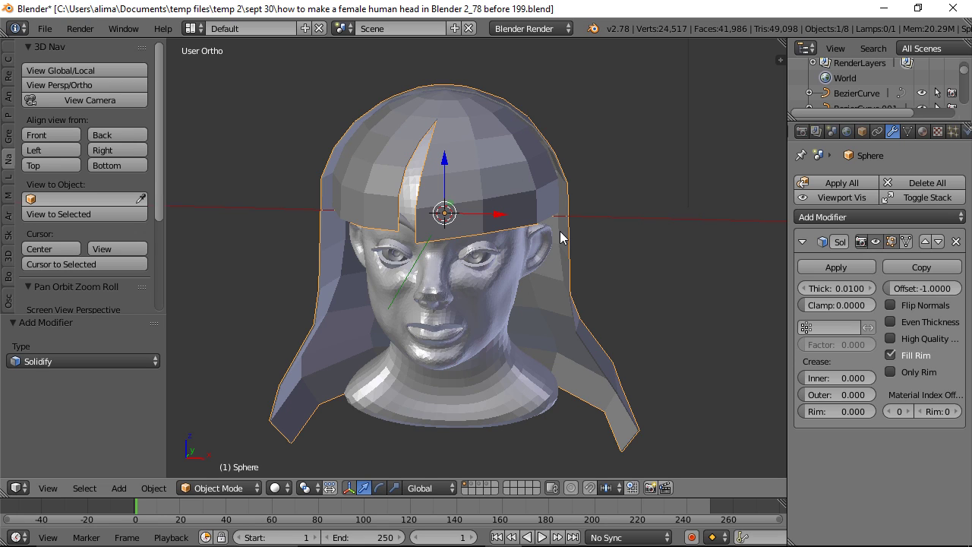
click(837, 289)
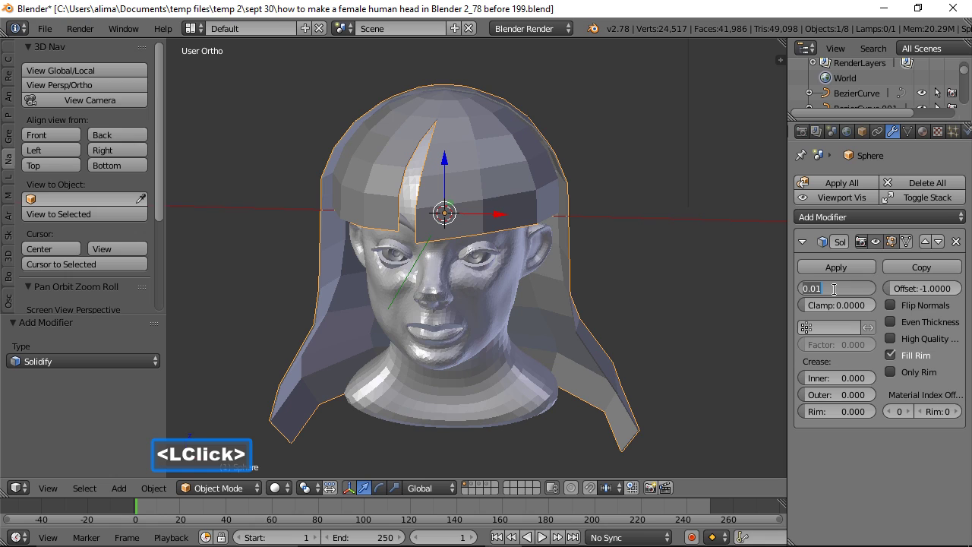
text(.2)
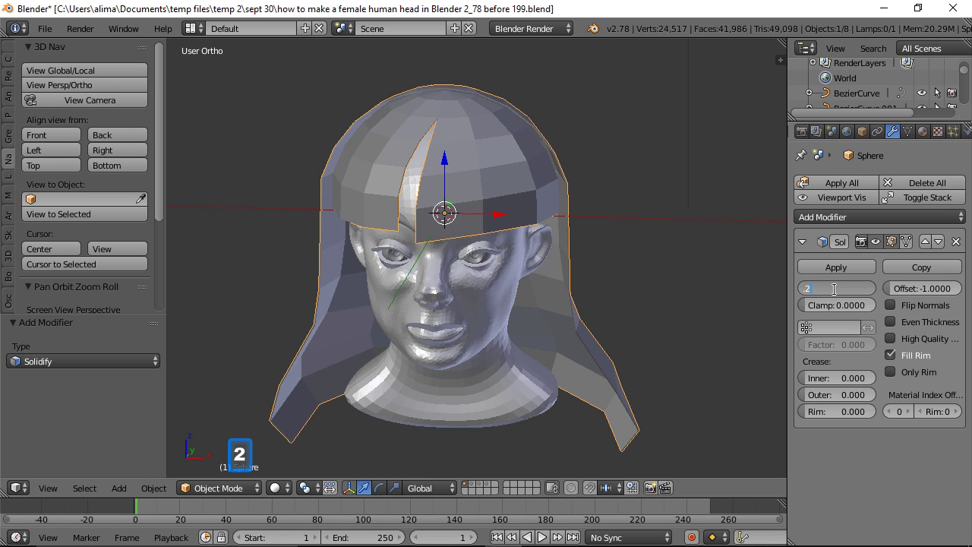
key(Return)
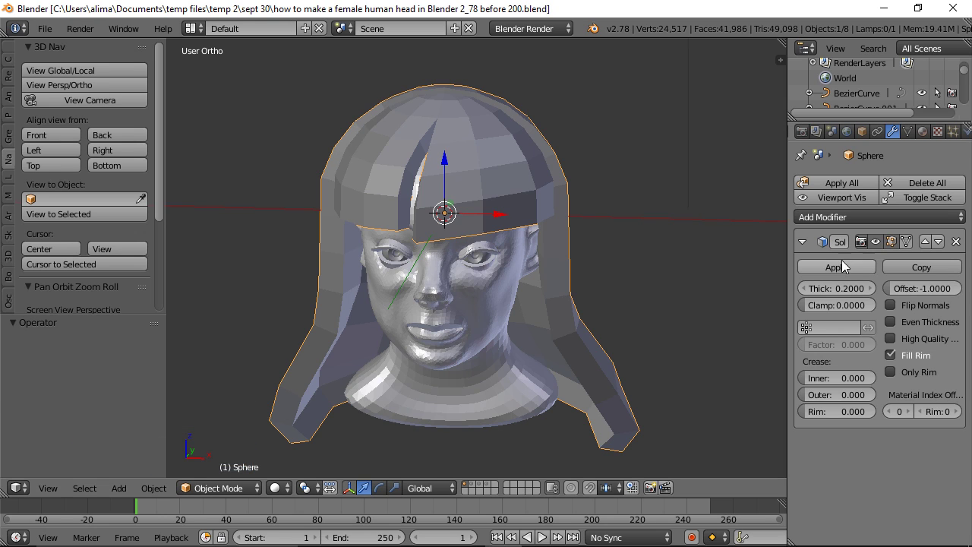
click(855, 266)
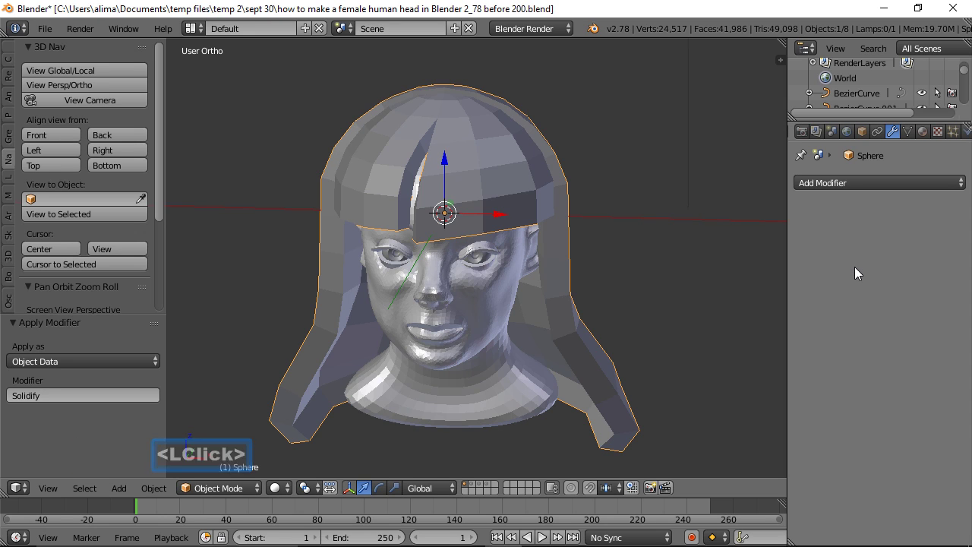
- Add a Subdivision Surface modifier with 2 view subdivisions to the hair mesh and apply it
click(943, 182)
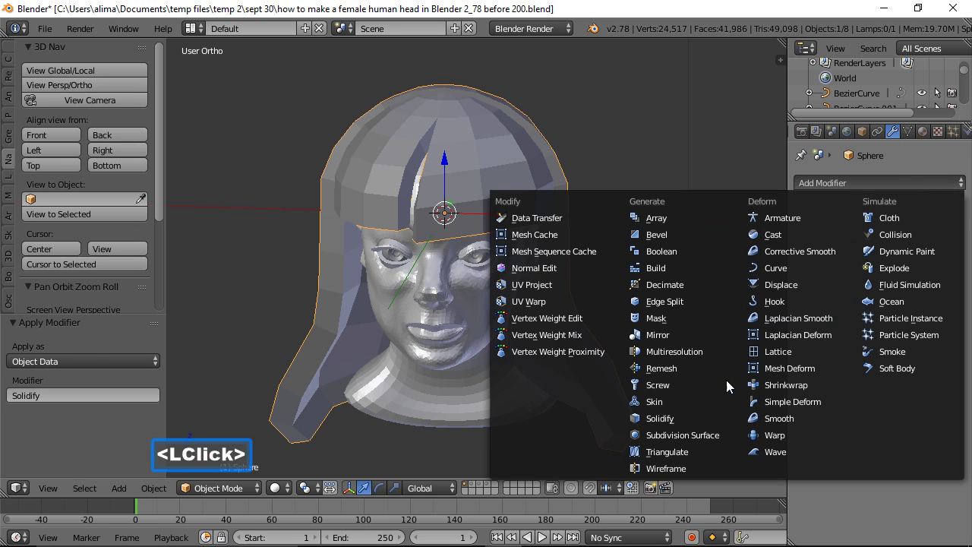
click(715, 434)
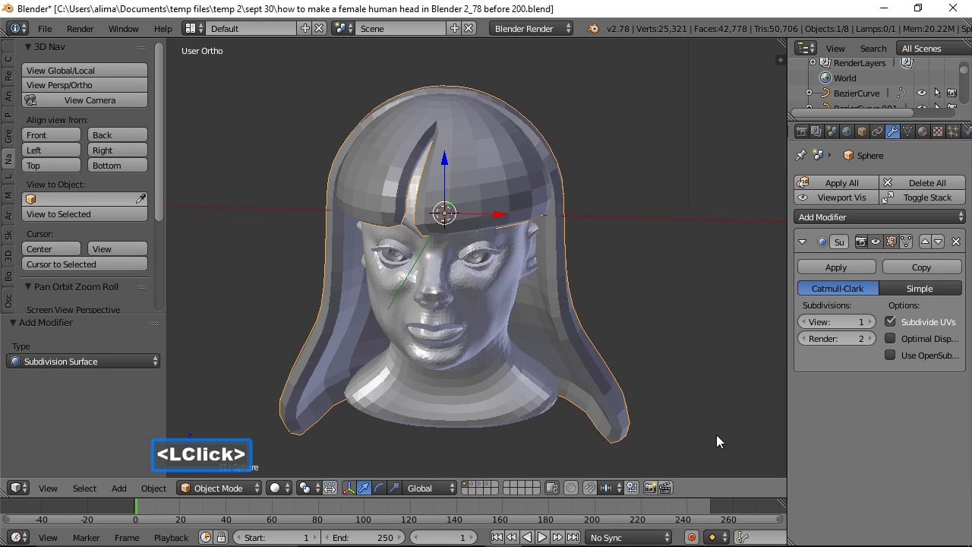
click(871, 322)
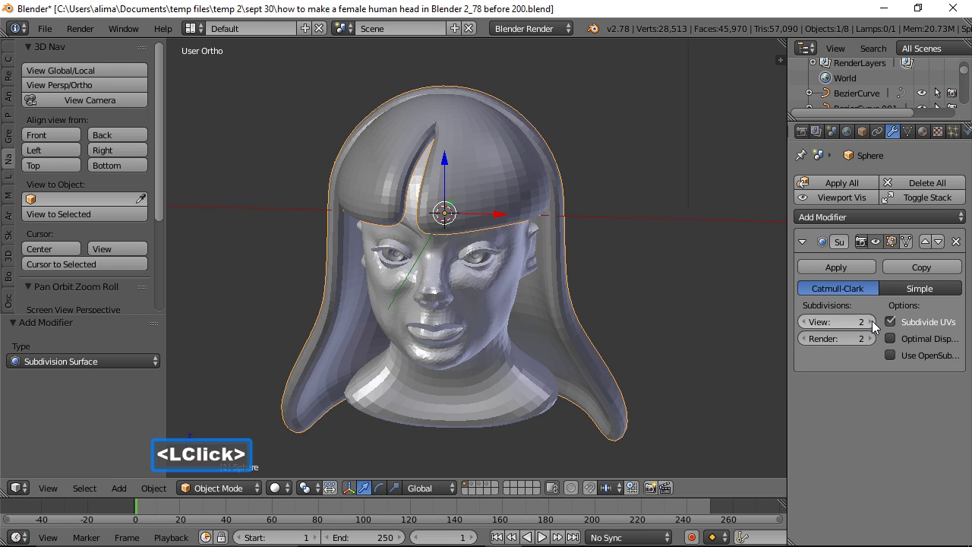
click(856, 265)
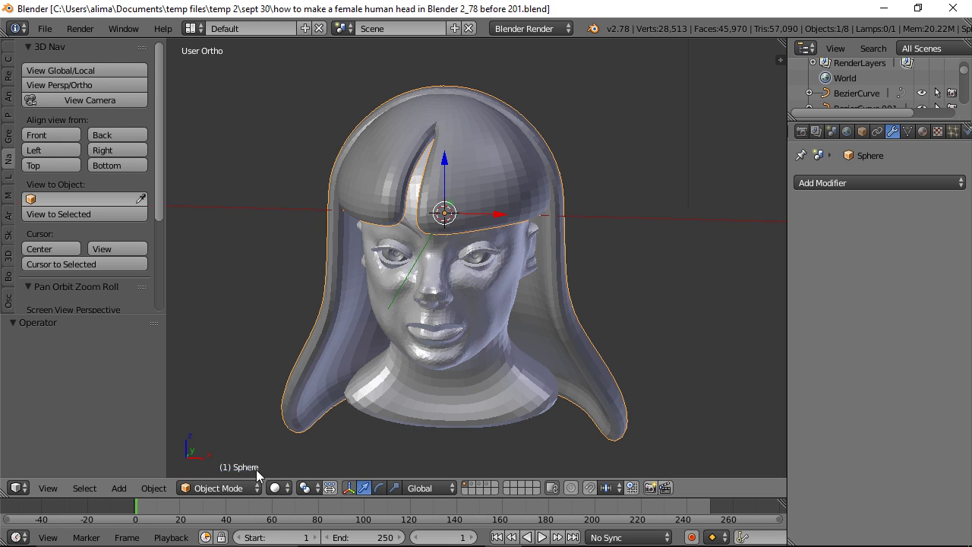
- Switch the hair mesh to Sculpt Mode and enable Dyntopo
click(257, 488)
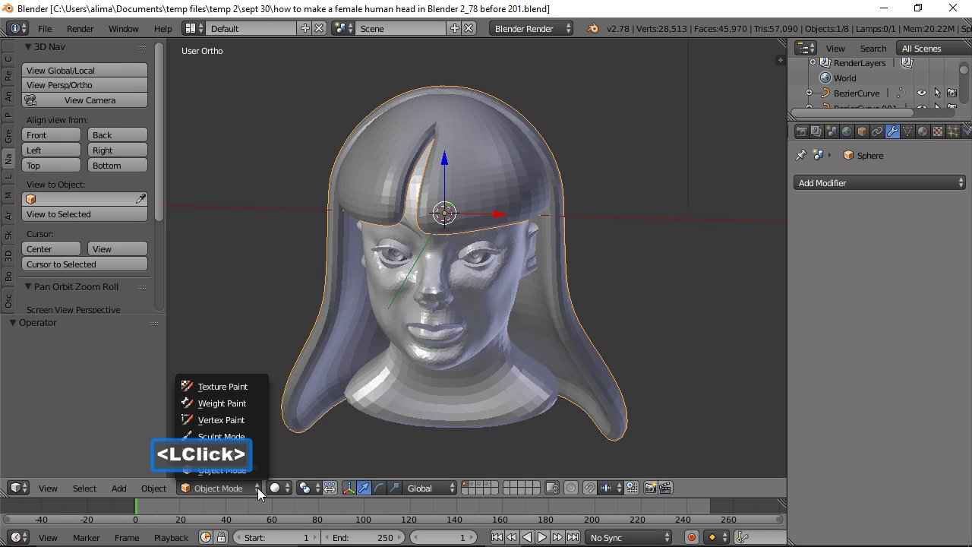
click(259, 436)
click(9, 50)
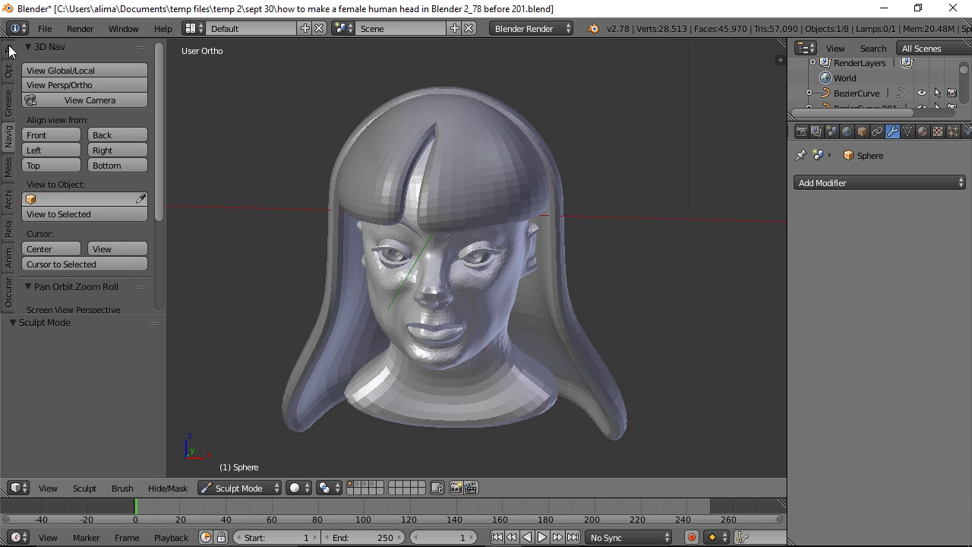
mouse_move(159, 91)
mouse_down()
mouse_move(157, 153)
mouse_move(139, 173)
mouse_up()
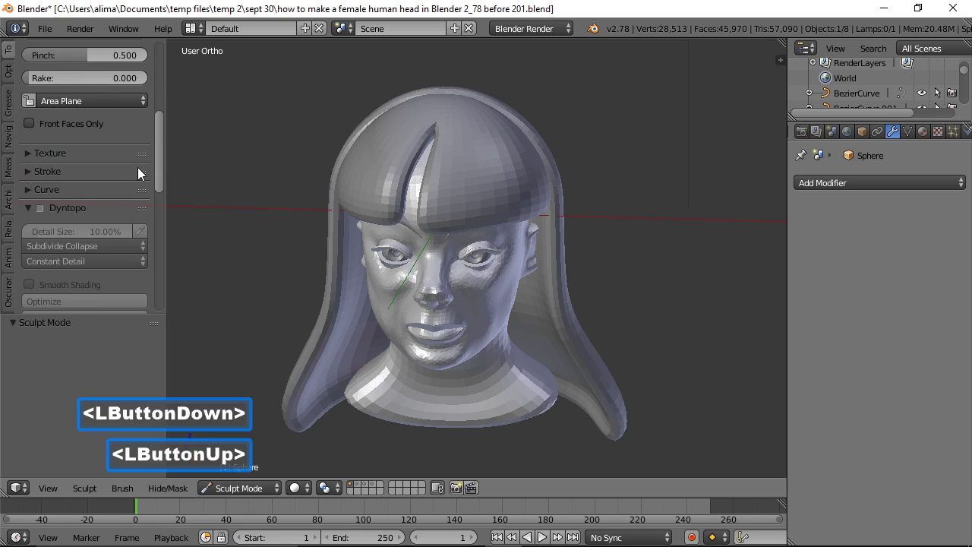
click(39, 208)
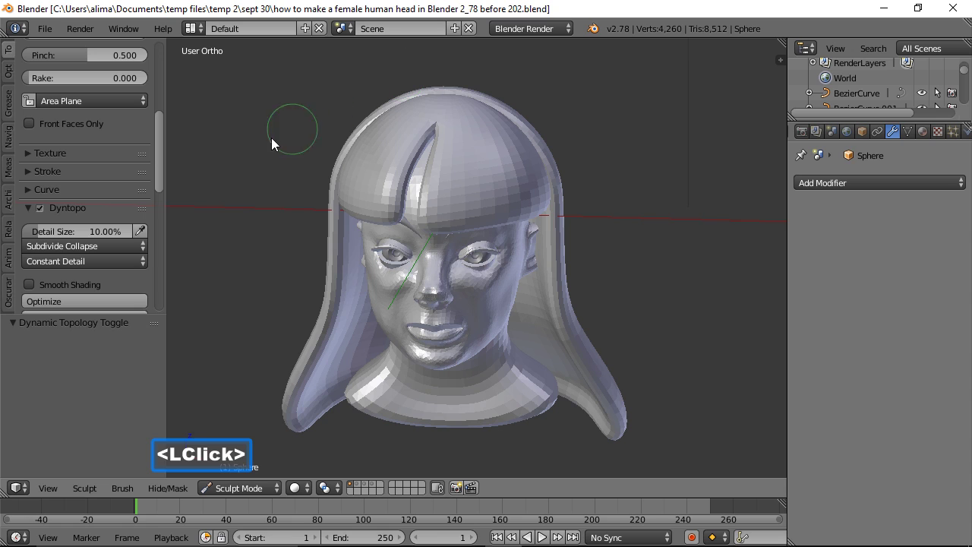
- Choose the Blob brush with a 48 px radius and sculpt raised strands down the front hair from the parting to the side
drag(157, 135, 168, 72)
click(114, 102)
click(68, 173)
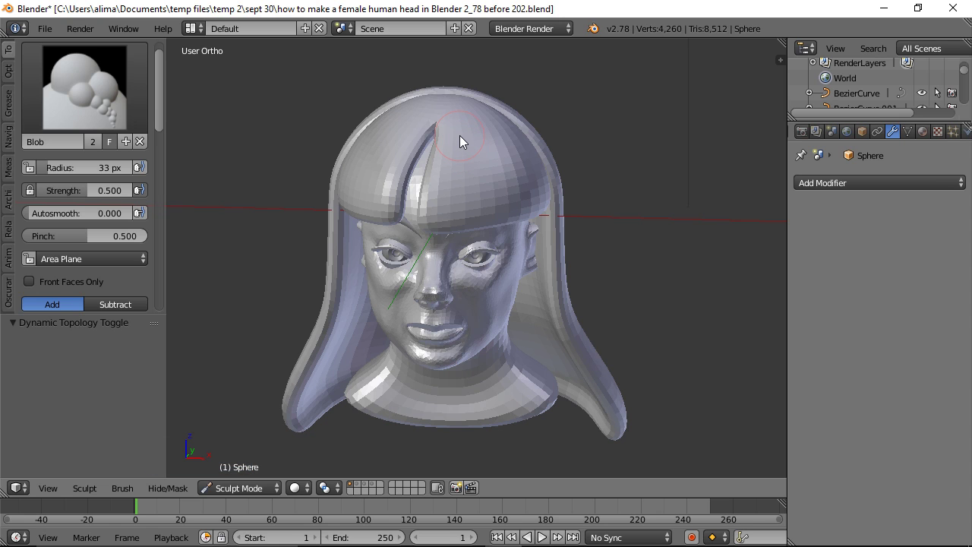
key(f)
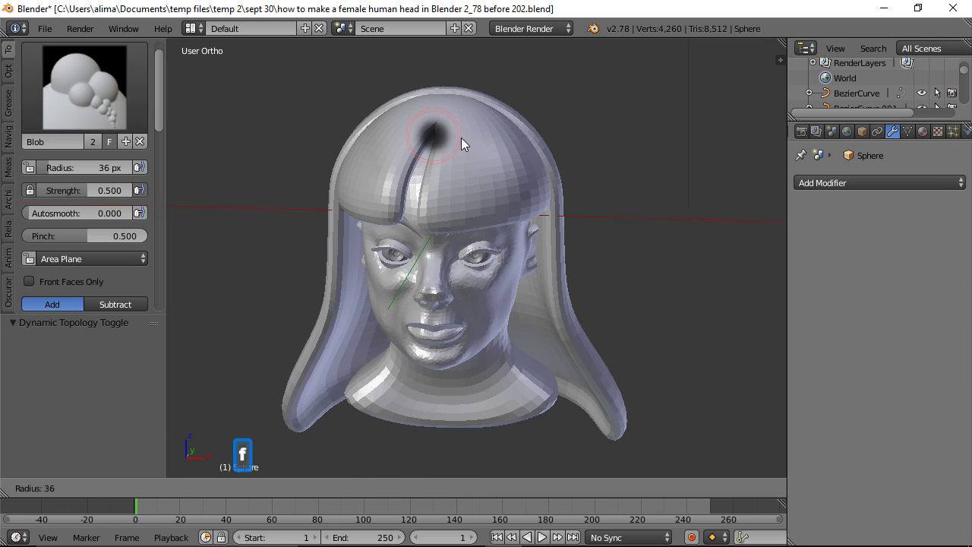
click(470, 139)
mouse_move(458, 124)
mouse_down()
mouse_move(455, 178)
mouse_move(467, 158)
mouse_up()
mouse_move(478, 95)
mouse_down()
mouse_move(494, 110)
mouse_move(524, 207)
mouse_move(593, 202)
mouse_up()
- Sculpt long vertical Blob strands down the back of the hair from the crown to the lower rim
mouse_move(666, 183)
middle_down()
mouse_move(664, 232)
mouse_move(514, 205)
mouse_move(401, 208)
middle_up()
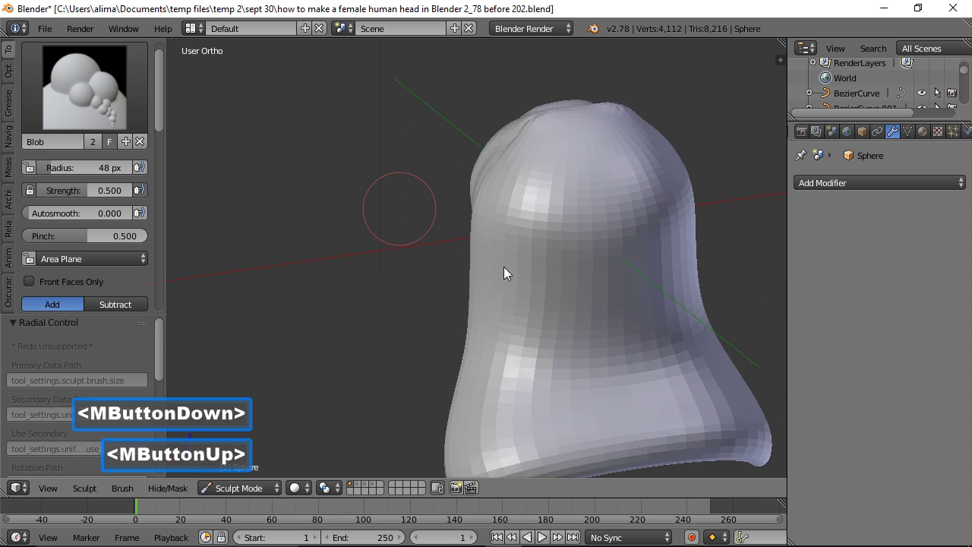
shift+middle_drag(576, 297, 524, 265)
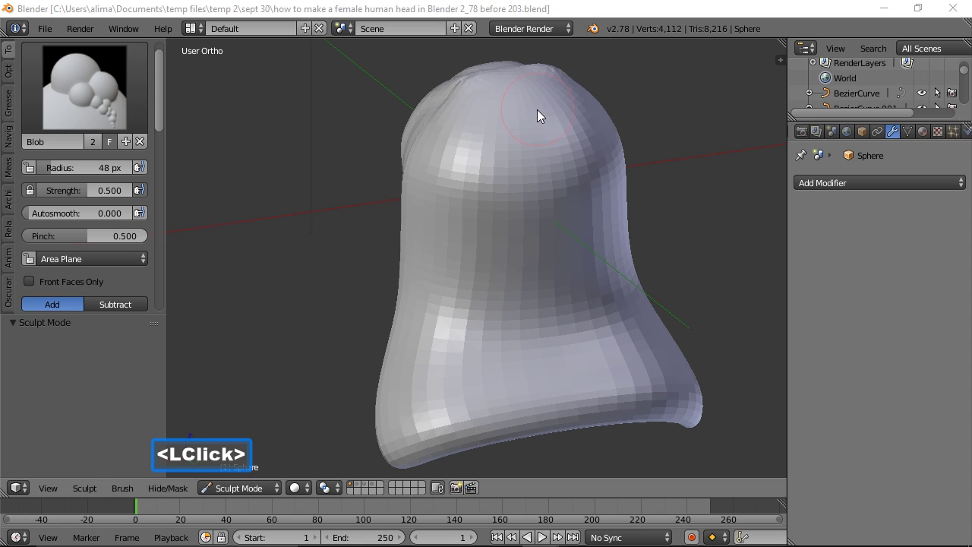
mouse_move(486, 91)
mouse_down()
mouse_move(469, 160)
mouse_move(477, 332)
mouse_move(458, 421)
mouse_move(452, 403)
mouse_up()
mouse_move(457, 101)
mouse_down()
mouse_move(426, 168)
mouse_move(426, 297)
mouse_move(399, 452)
mouse_up()
drag(509, 86, 545, 429)
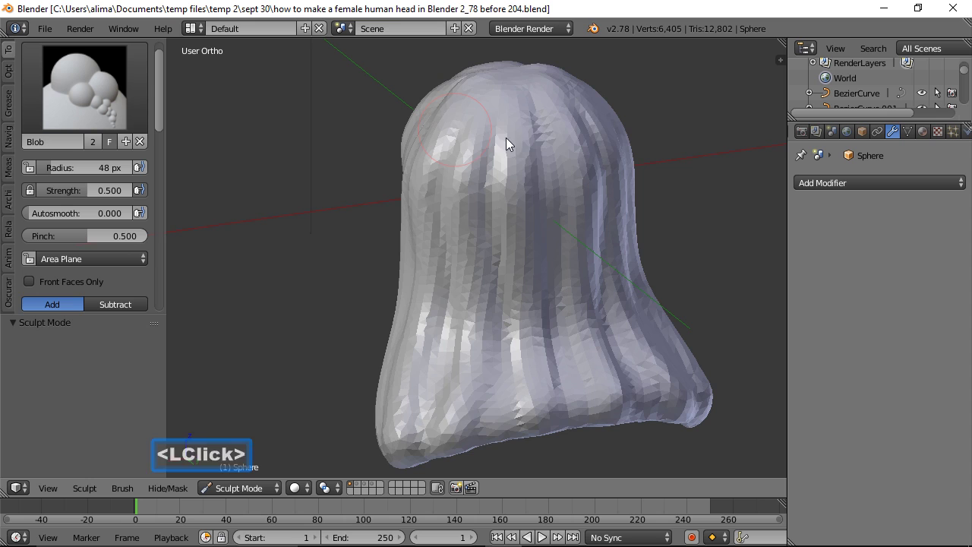
- Facing the front of the head, turn off X mirror symmetry for sculpting and choose the Snake Hook brush
mouse_move(385, 205)
middle_down()
mouse_move(477, 237)
mouse_move(639, 199)
mouse_move(680, 155)
middle_up()
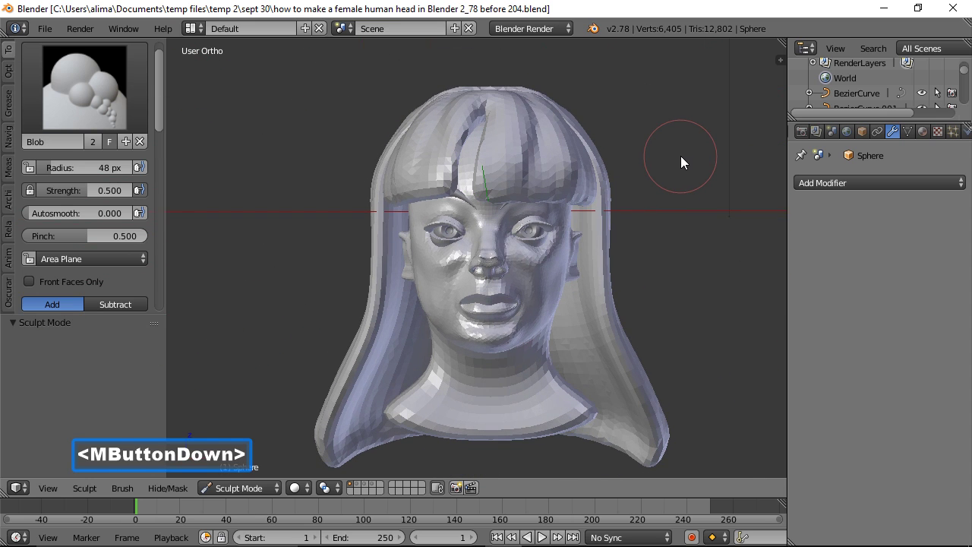
drag(157, 100, 166, 228)
click(51, 217)
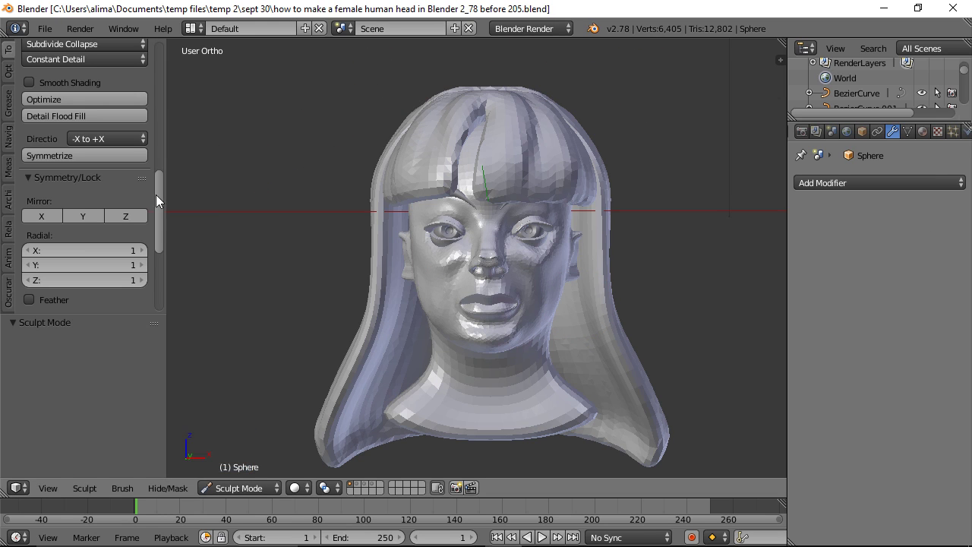
drag(156, 195, 153, 37)
click(115, 113)
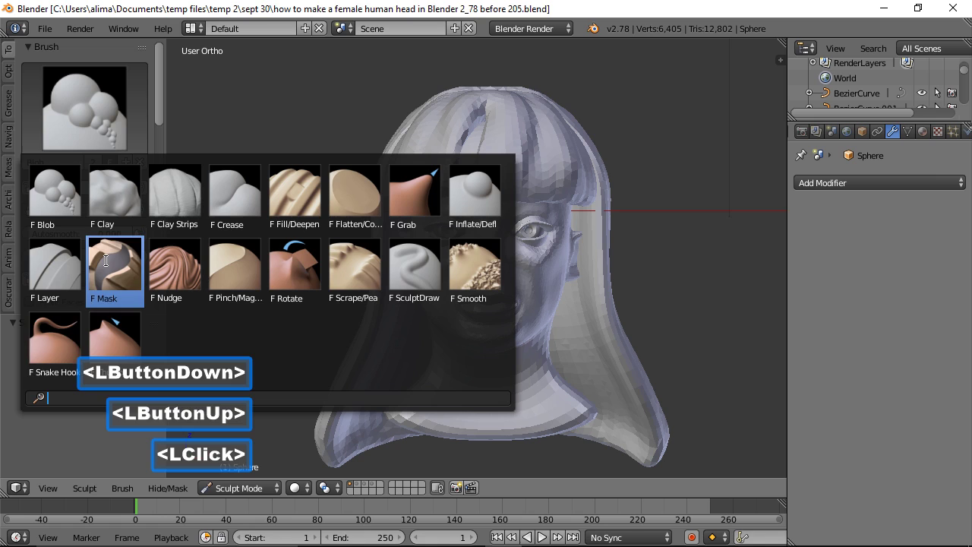
click(53, 342)
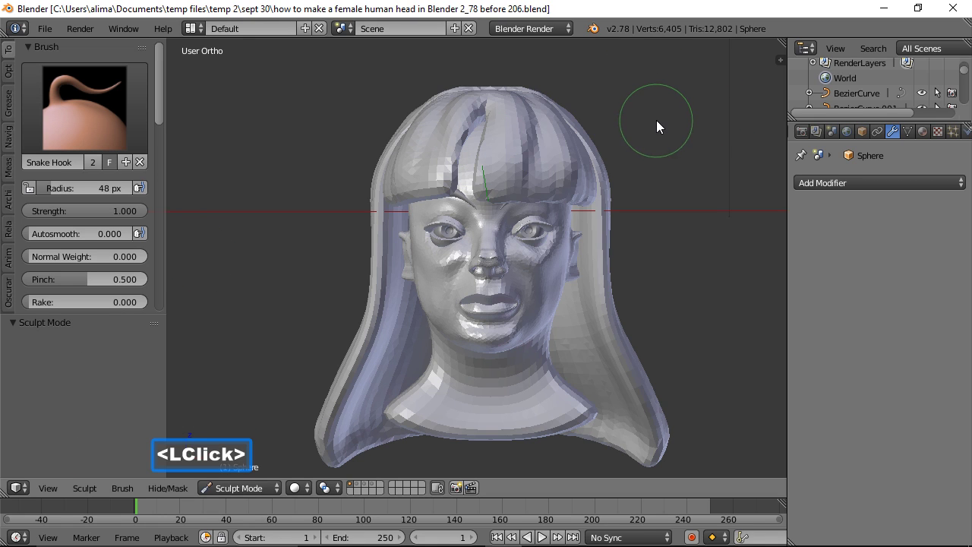
- Enlarge the Snake Hook brush to 86 px and pull the side hair lengths and the fringe strands into wavier, asymmetrical shapes
scroll(660, 126, down, 2)
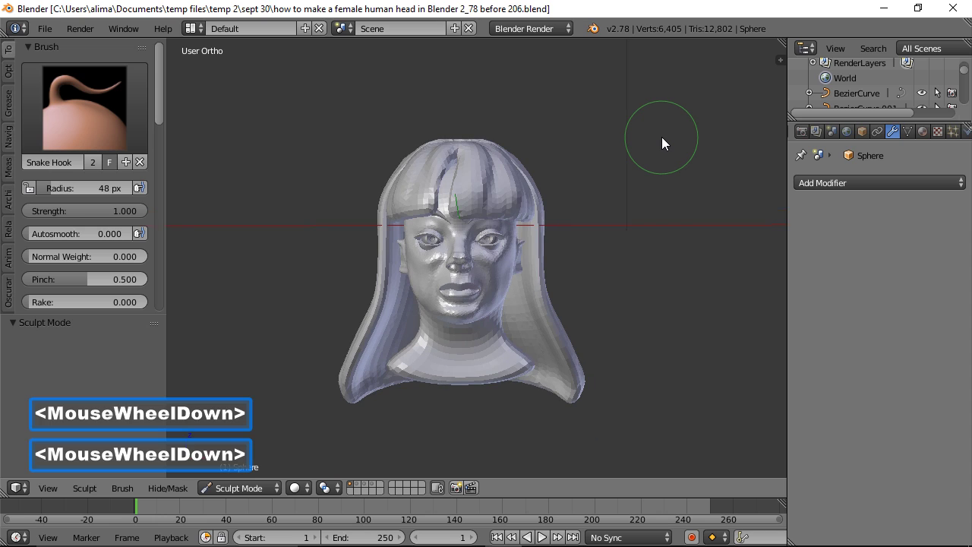
key(f)
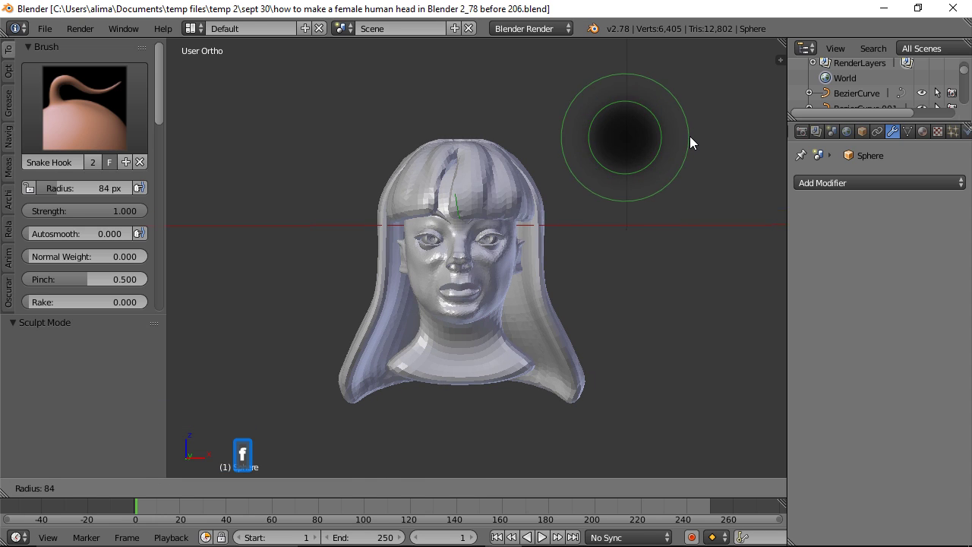
click(690, 142)
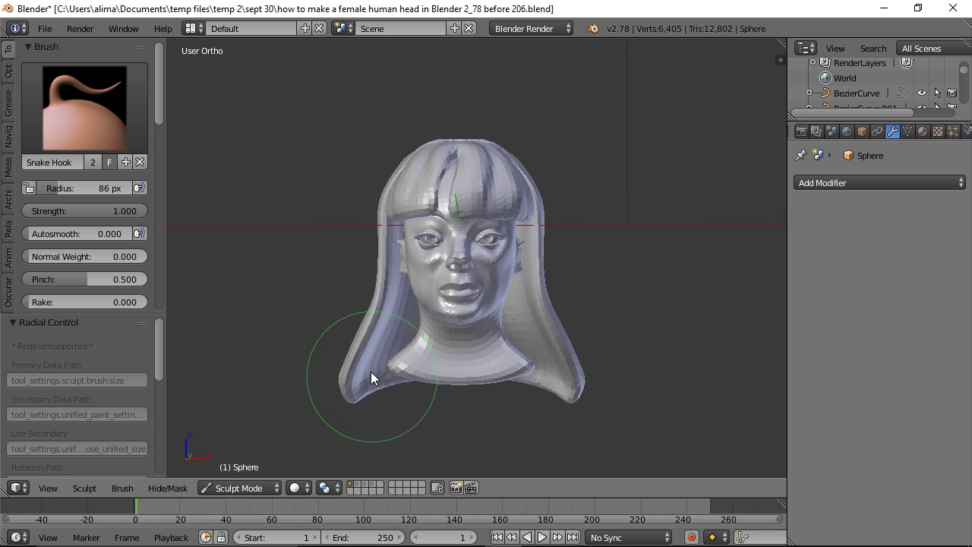
drag(371, 302, 387, 306)
drag(456, 218, 474, 217)
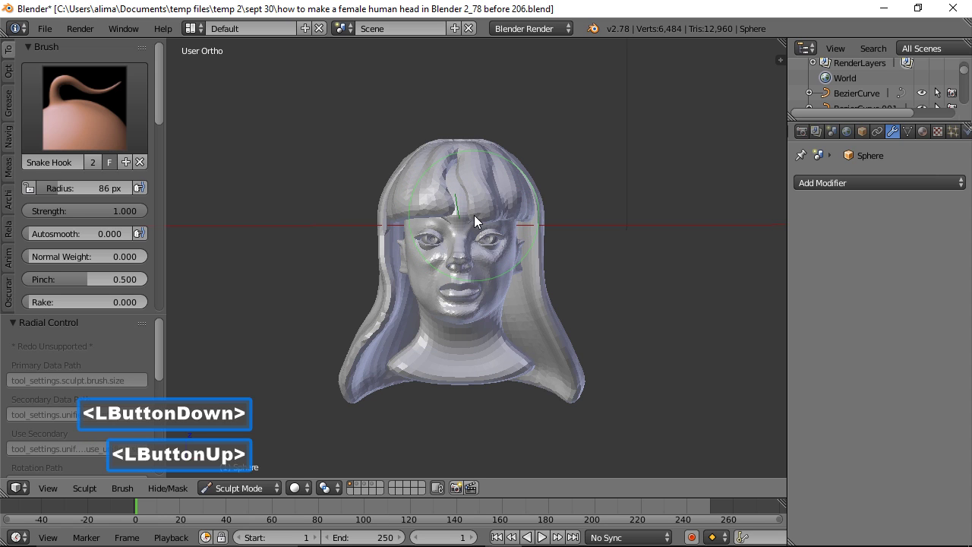
scroll(445, 229, up, 3)
drag(463, 182, 470, 190)
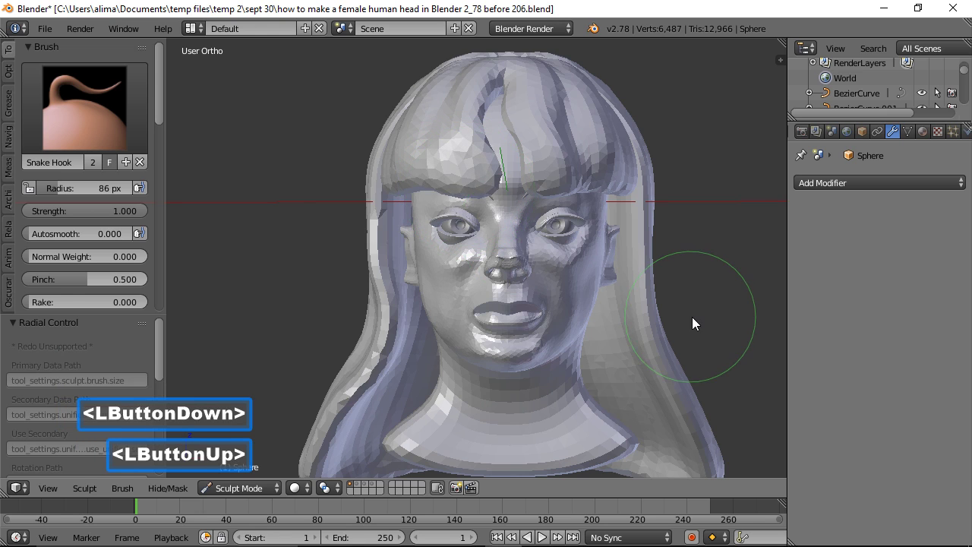
scroll(646, 337, down, 3)
mouse_move(574, 387)
mouse_down()
mouse_move(582, 394)
mouse_move(593, 381)
mouse_up()
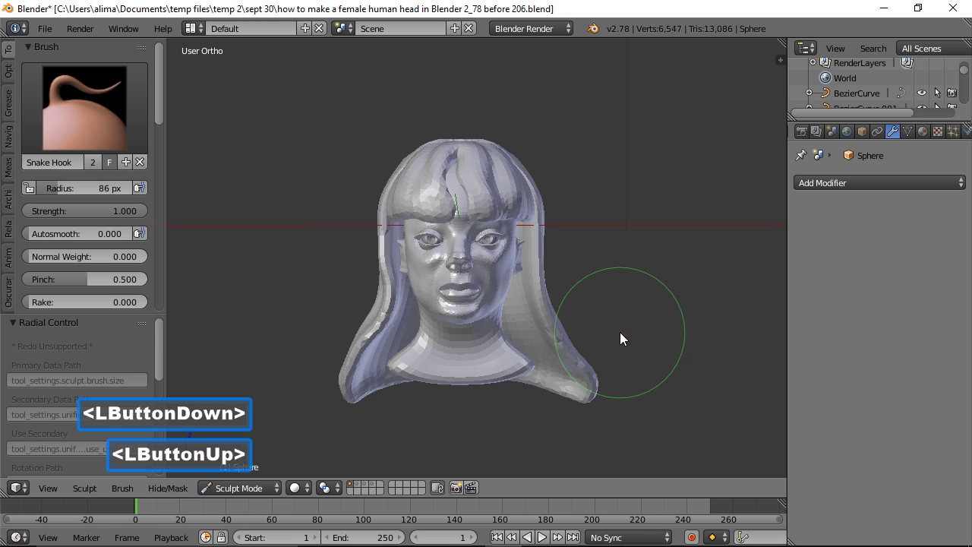
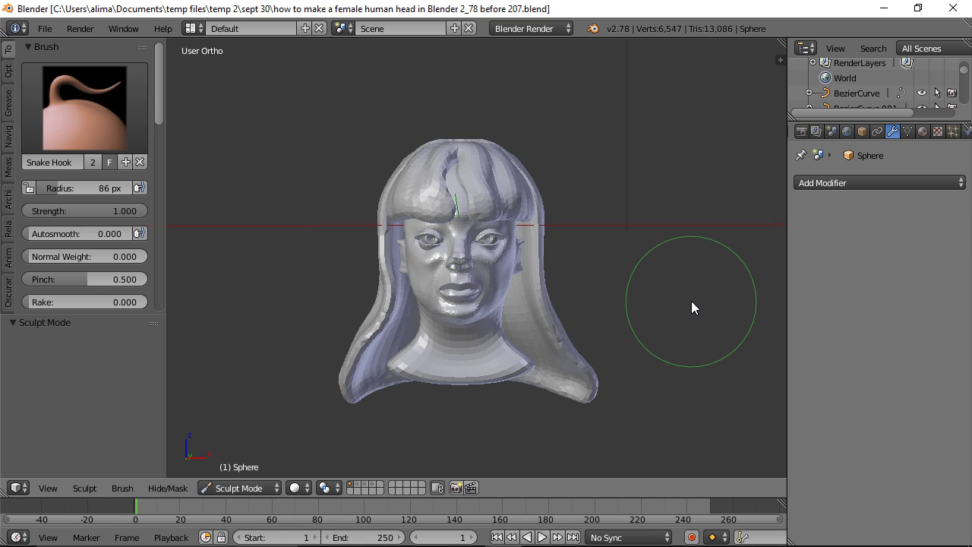
- Return to Object Mode, enable world Ambient Occlusion with a factor of 0.50, and preview the head in rendered shading
click(269, 487)
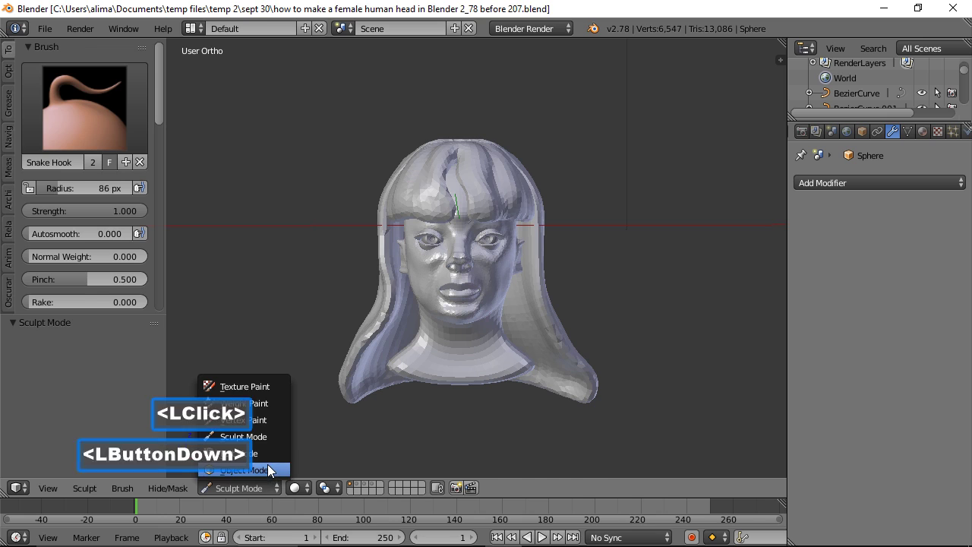
click(270, 470)
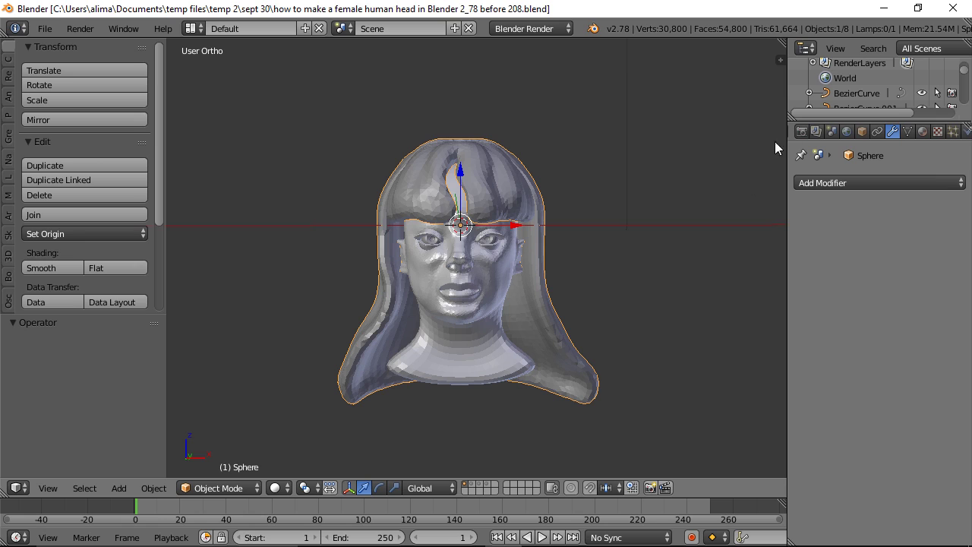
click(846, 130)
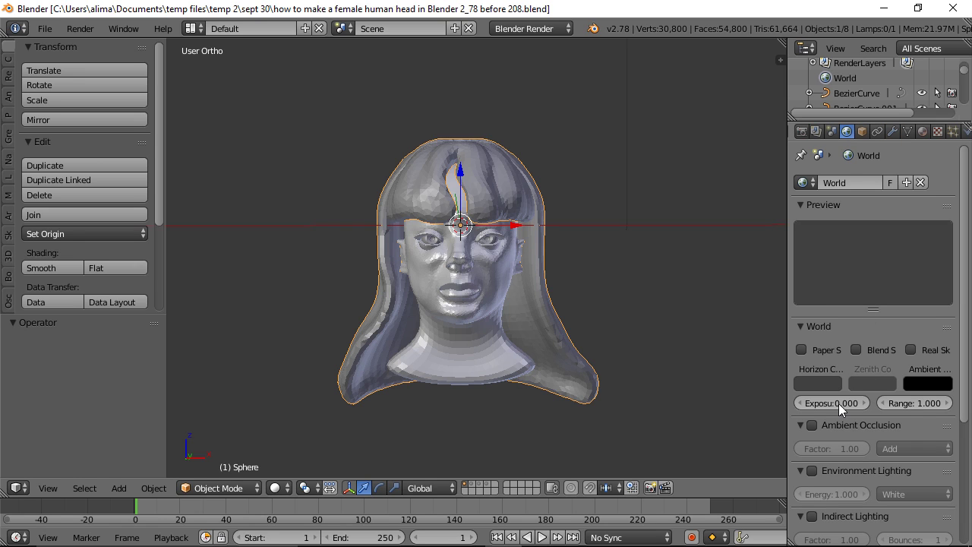
click(812, 425)
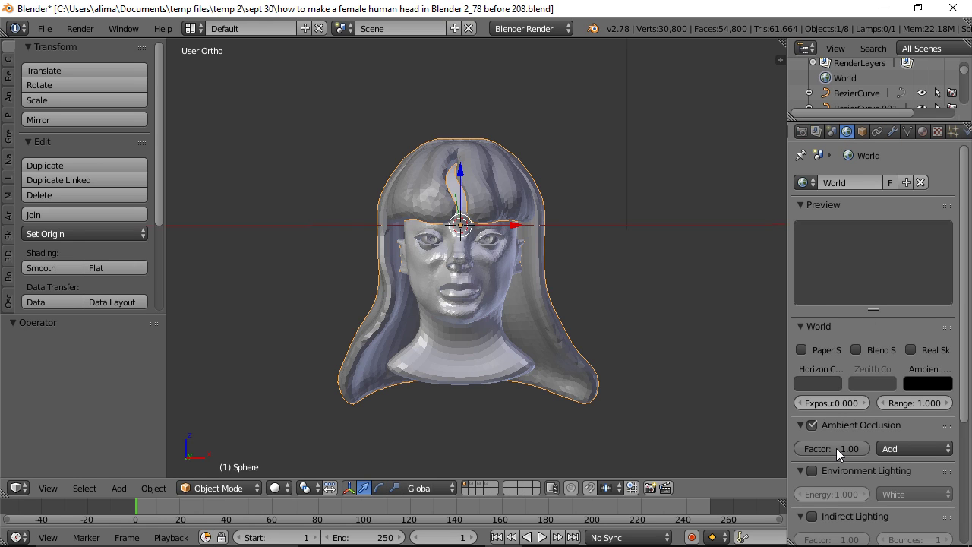
click(836, 448)
text(.)
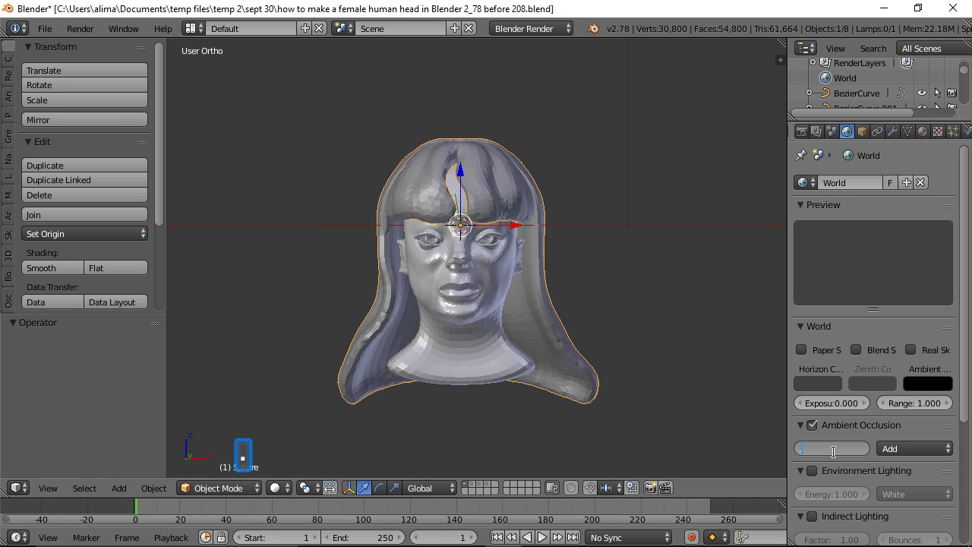
text(50)
key(Return)
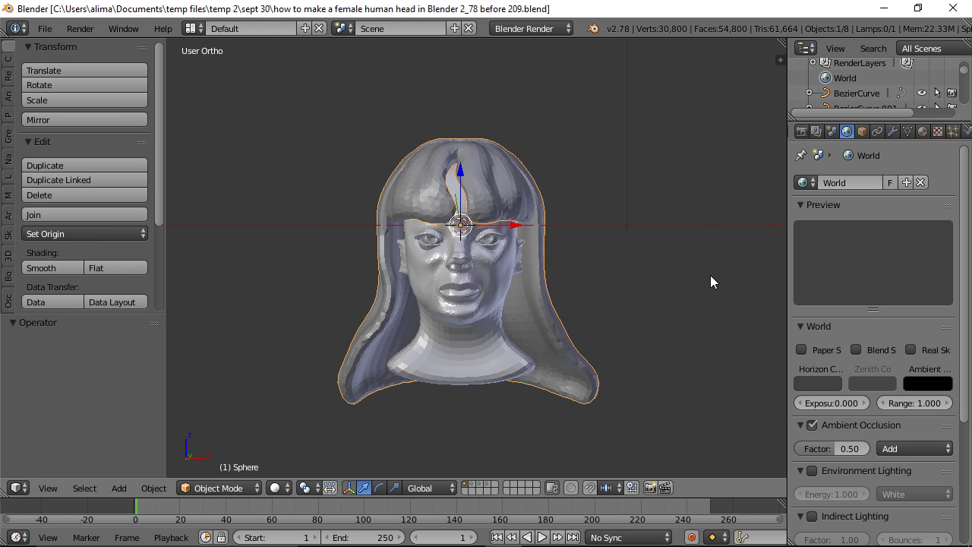
key(shift+z)
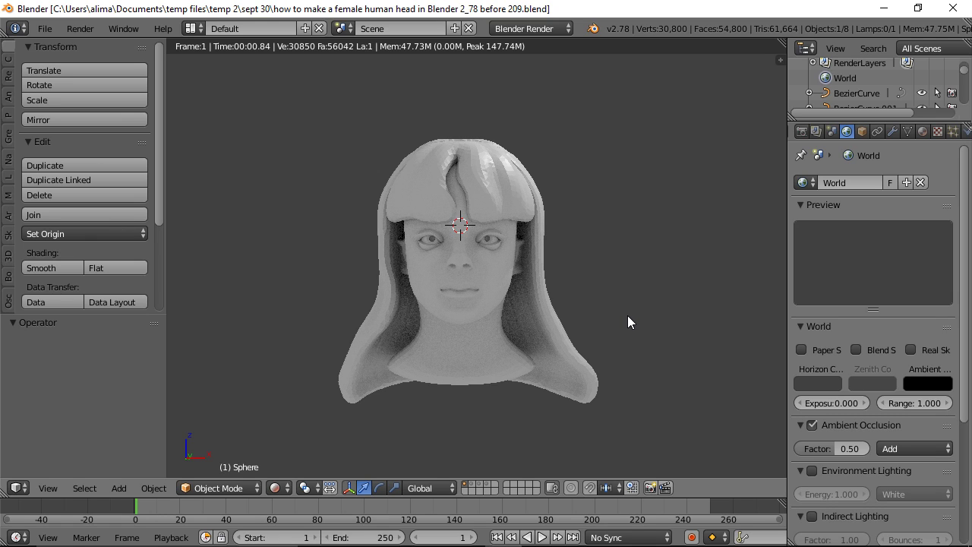
key(z)
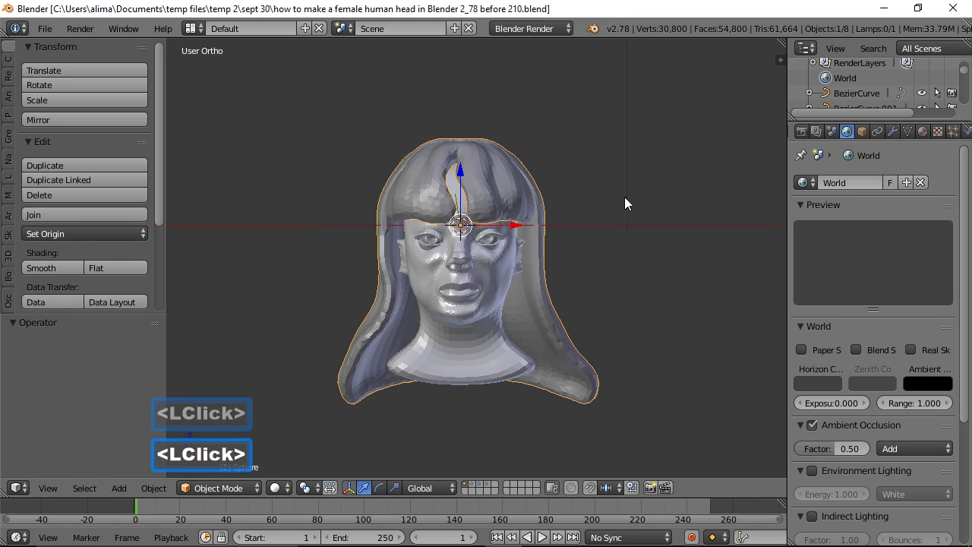
- Select the head and neck mesh and switch it to Sculpt Mode
click(487, 372)
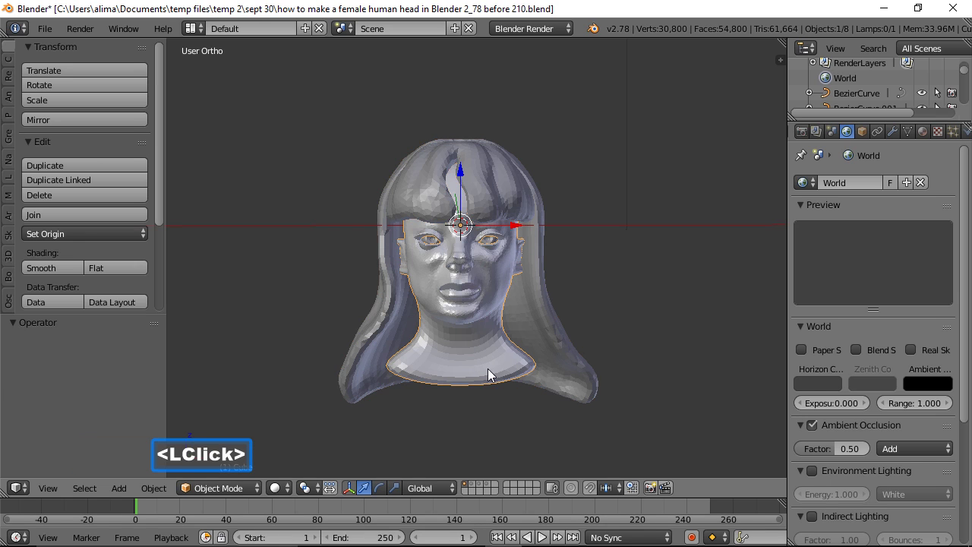
click(256, 488)
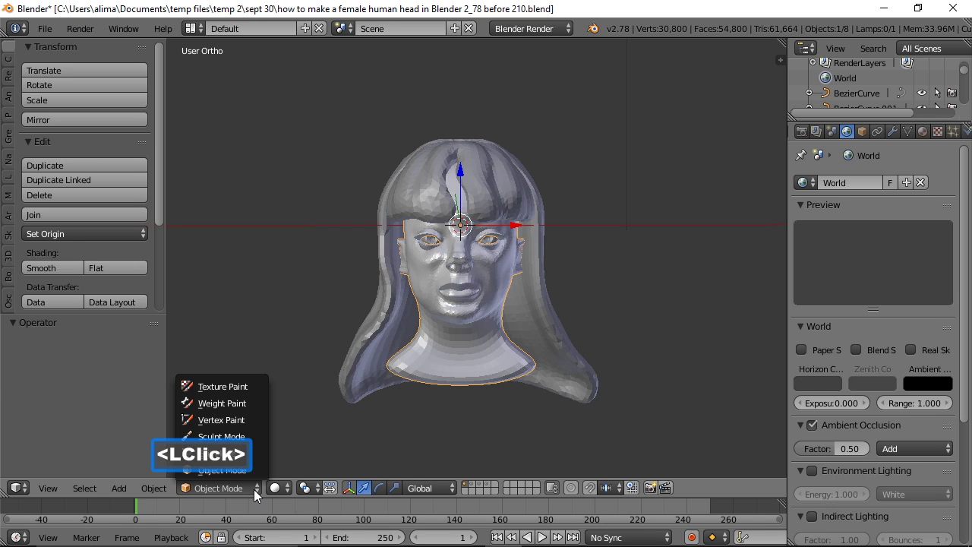
click(254, 436)
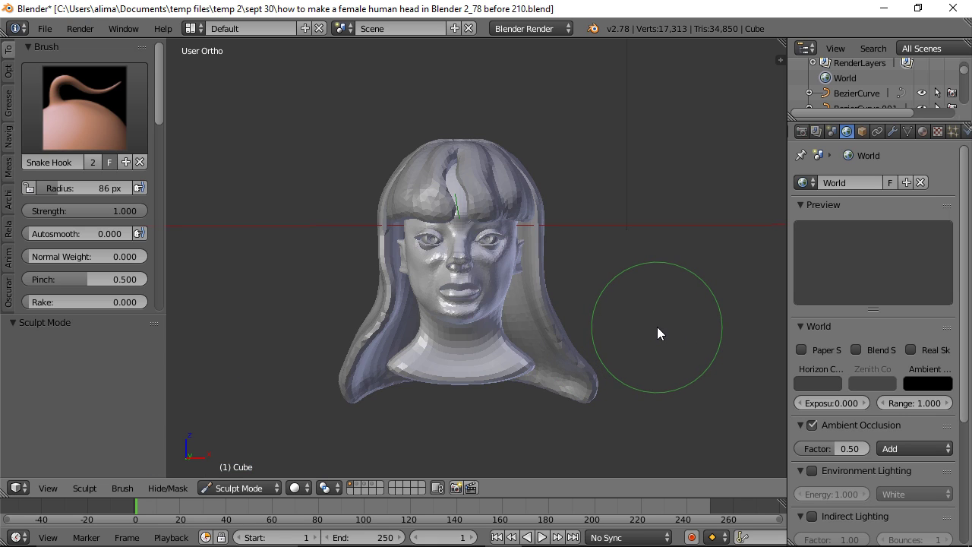
click(626, 47)
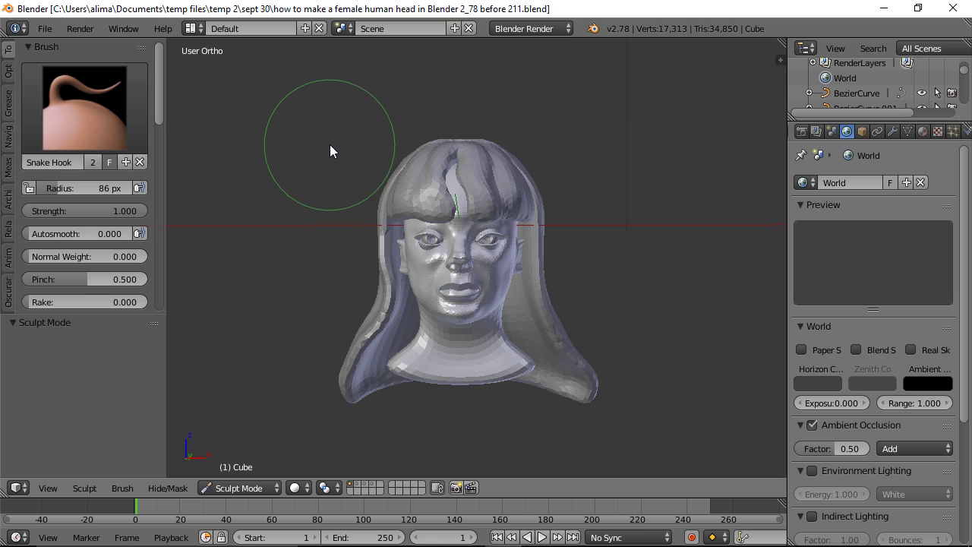
- Choose the Clay Strips brush for the face and turn on X mirror symmetry for sculpting
key(b)
mouse_move(330, 145)
mouse_down()
mouse_move(371, 206)
mouse_move(565, 337)
mouse_up()
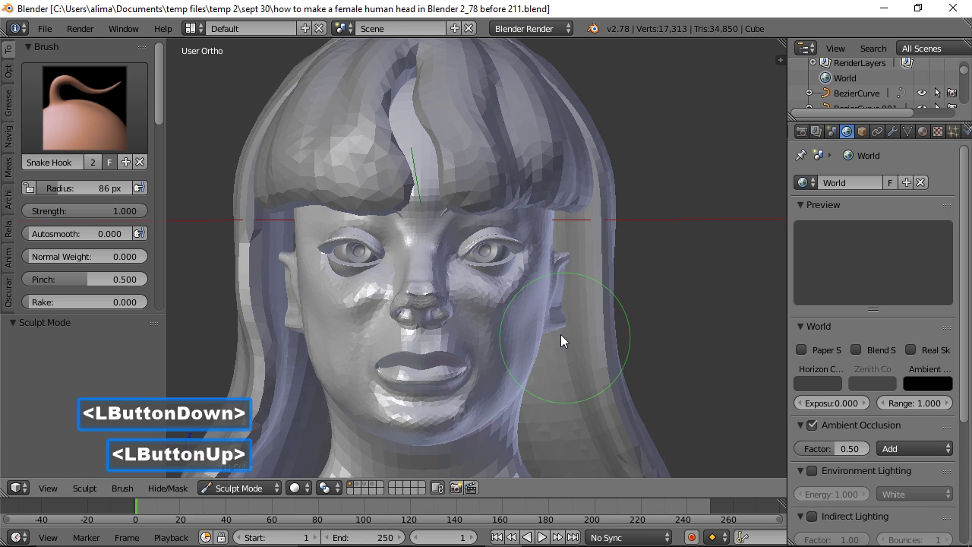
click(98, 119)
click(182, 213)
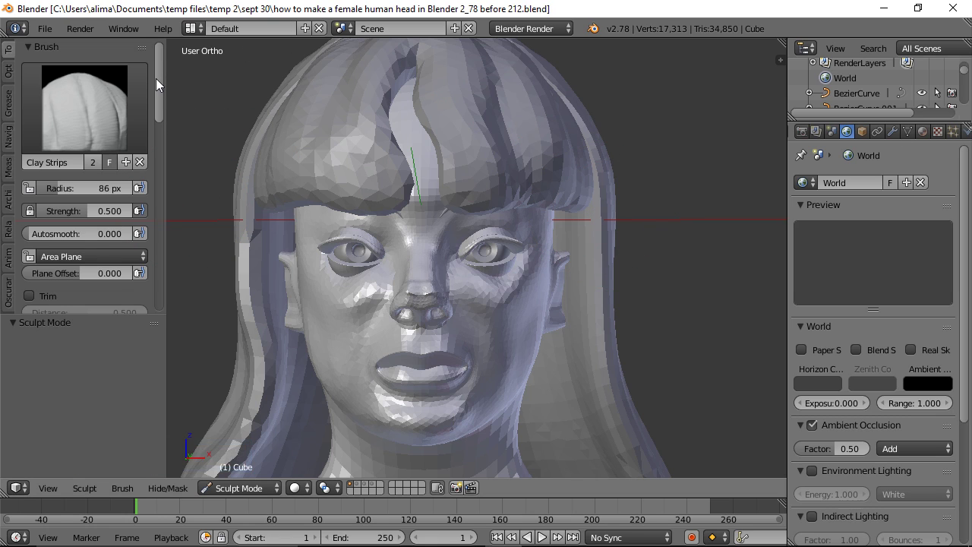
mouse_move(156, 79)
mouse_down()
mouse_move(156, 179)
mouse_move(142, 221)
mouse_up()
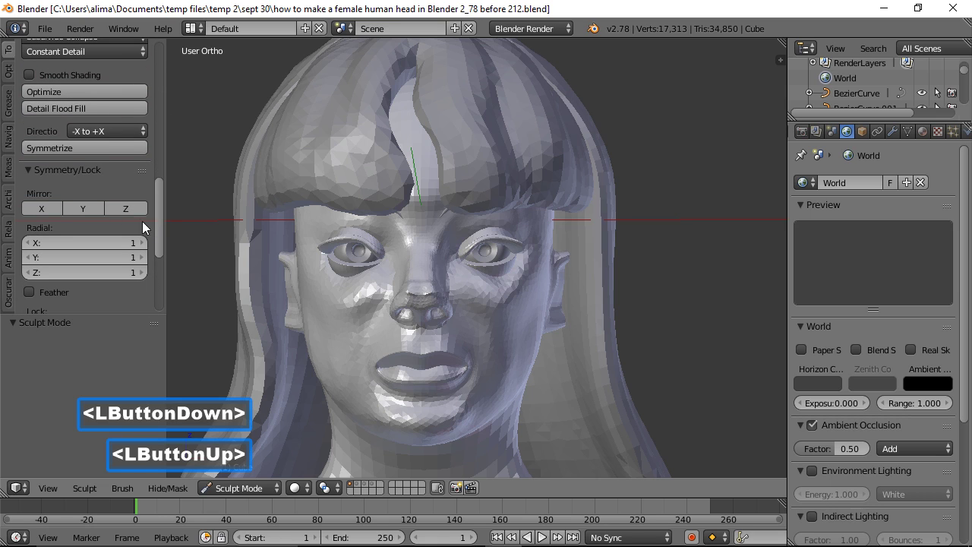
click(53, 210)
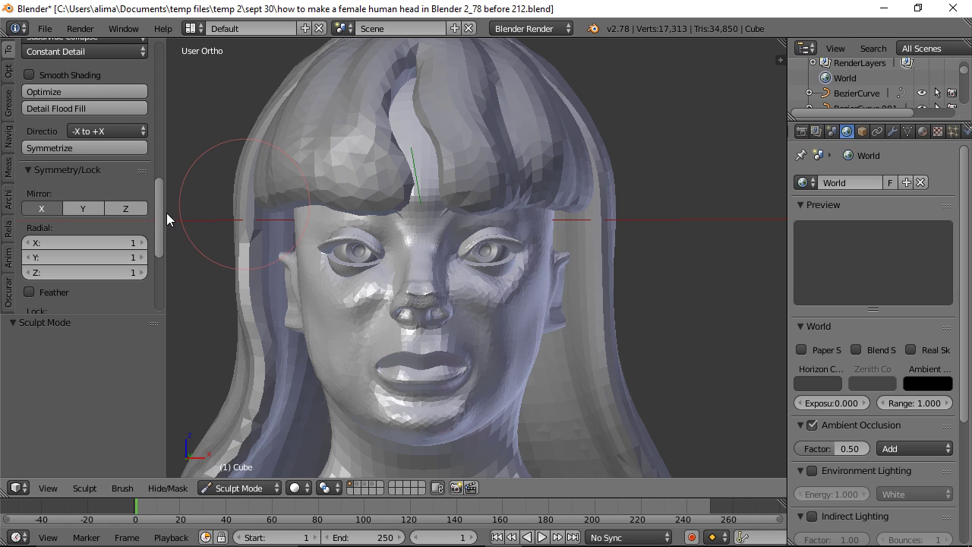
drag(156, 213, 150, 60)
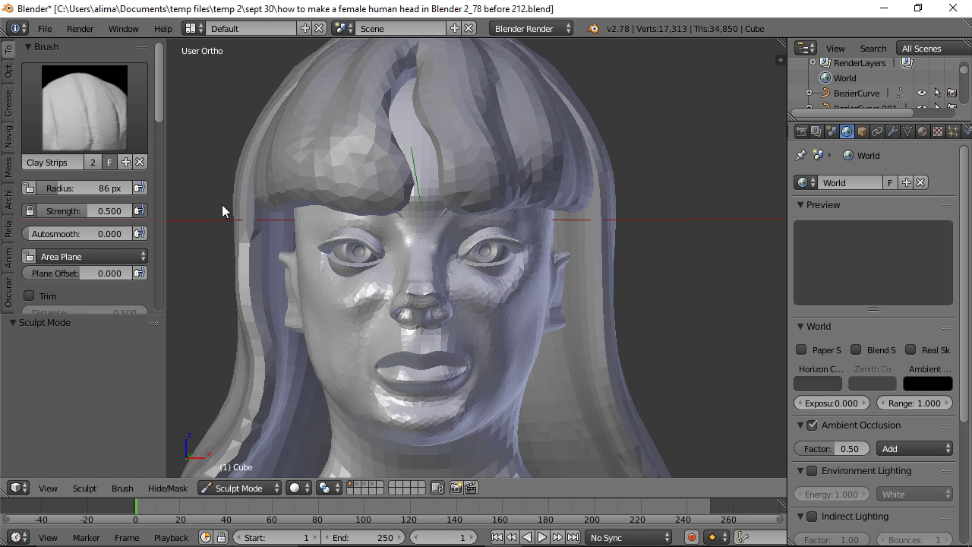
- Set the Dyntopo detail size to 2% for finer sculpting around the eyes
ctrl+middle_drag(370, 298, 369, 204)
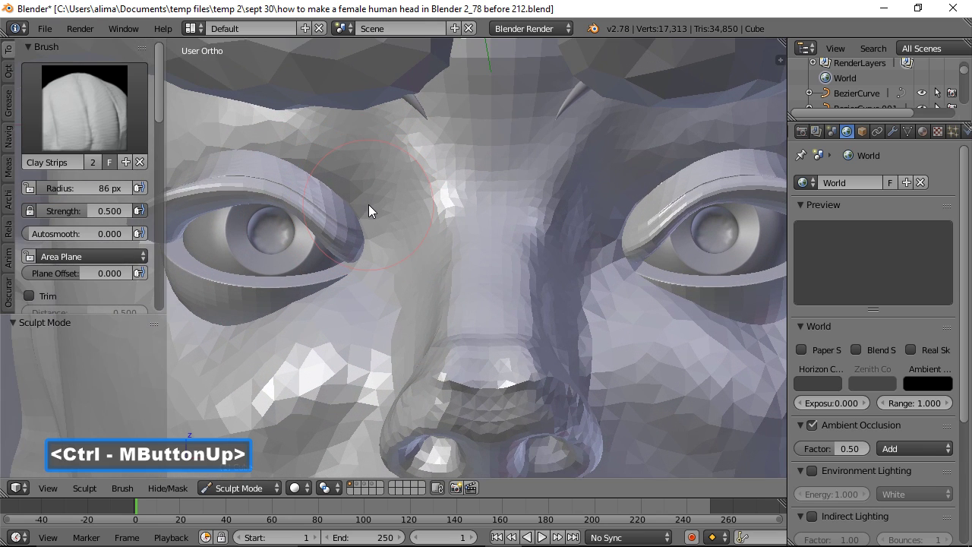
shift+middle_drag(413, 245, 561, 232)
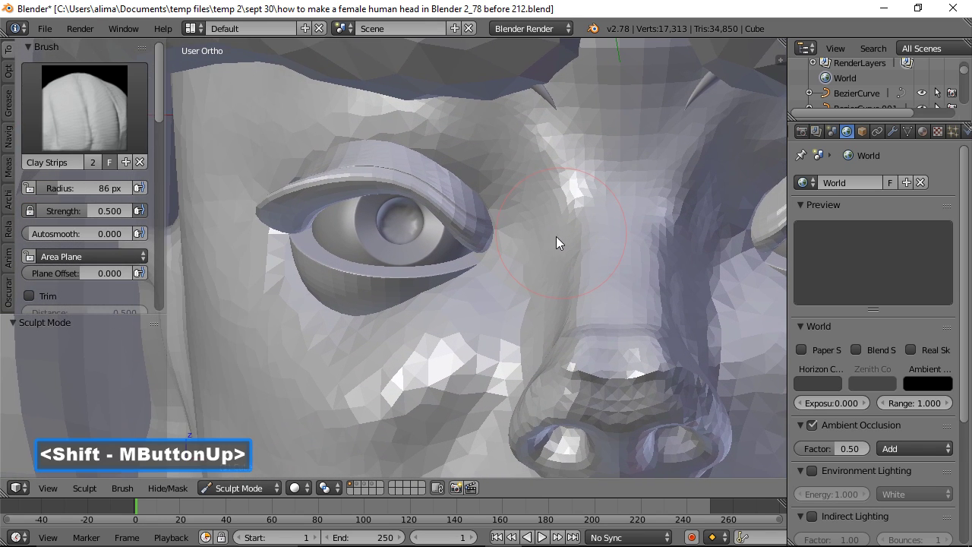
click(578, 10)
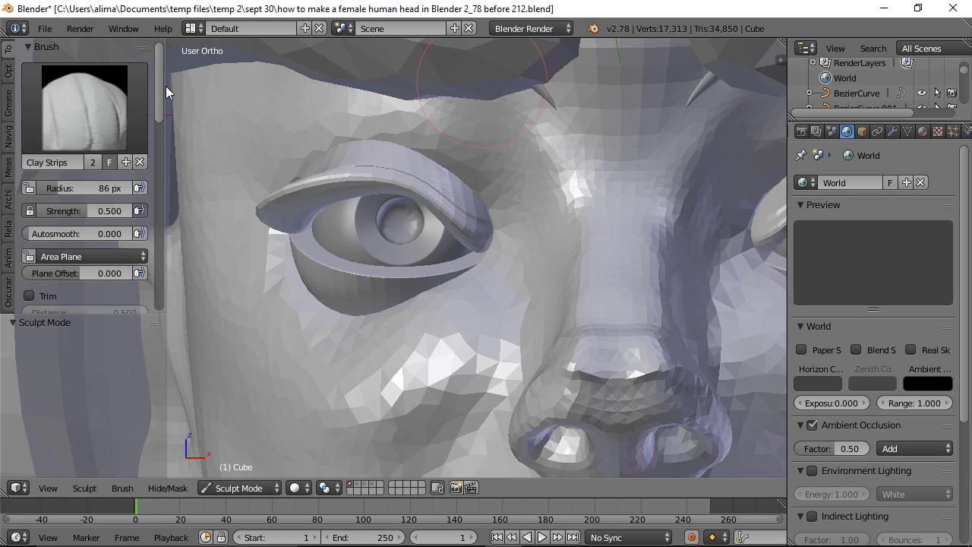
drag(158, 107, 156, 181)
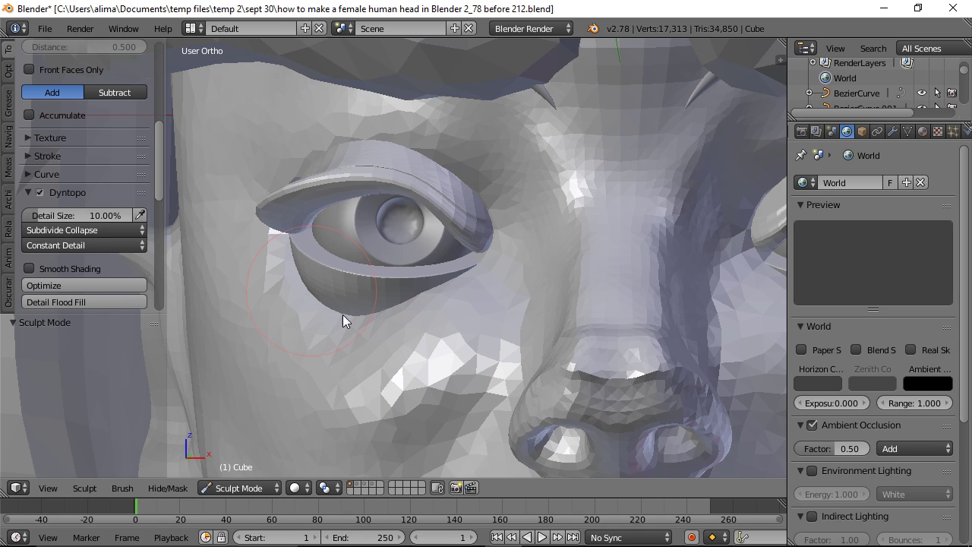
click(104, 214)
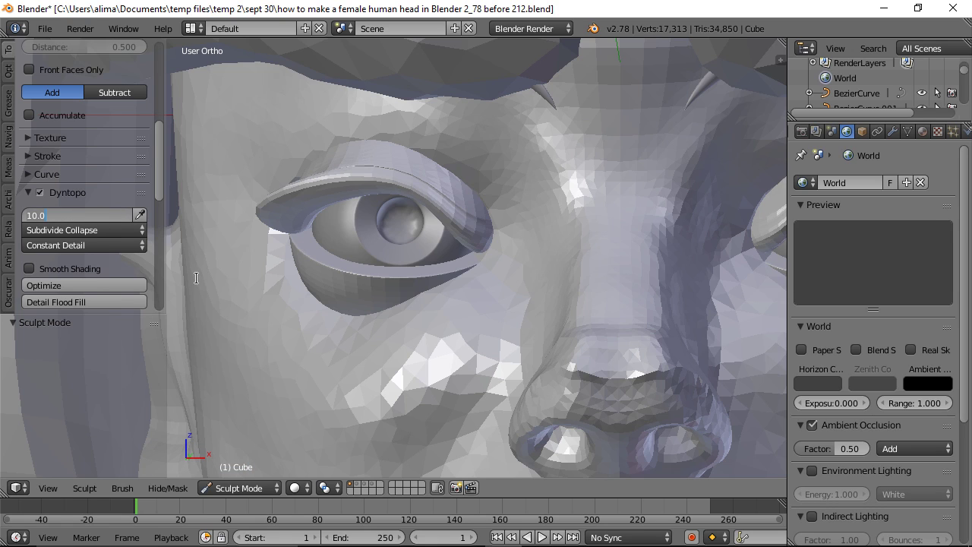
text(2)
key(Return)
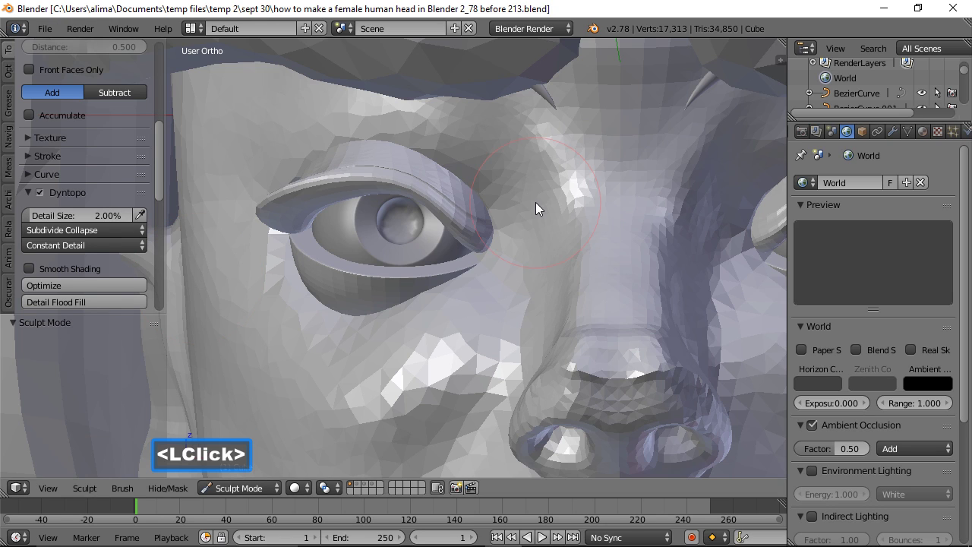
- Reduce the brush radius and build up the skin along the lower eyelid's bottom edge, from the middle to the outer corner
mouse_move(533, 197)
shift+middle_down()
mouse_move(619, 184)
mouse_move(610, 193)
shift+middle_up()
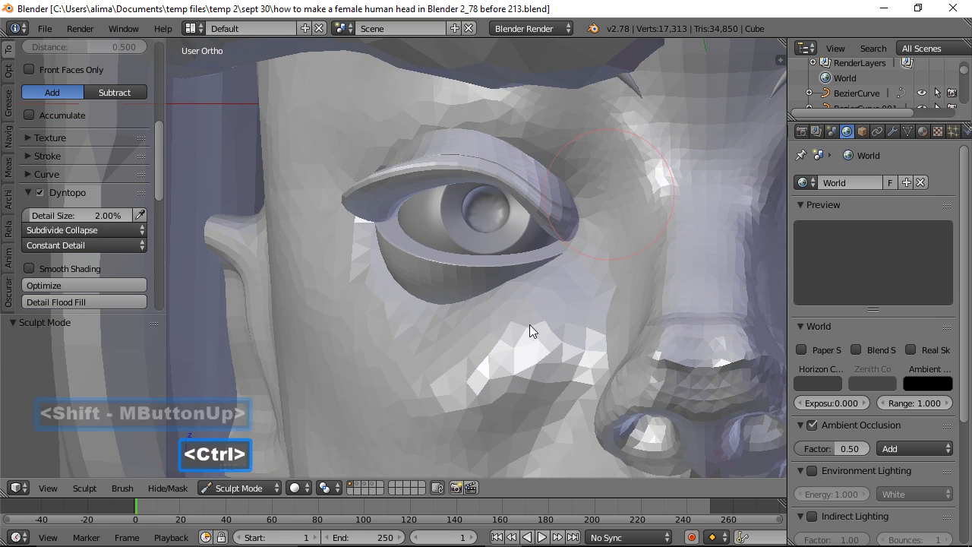
ctrl+middle_drag(529, 336, 552, 255)
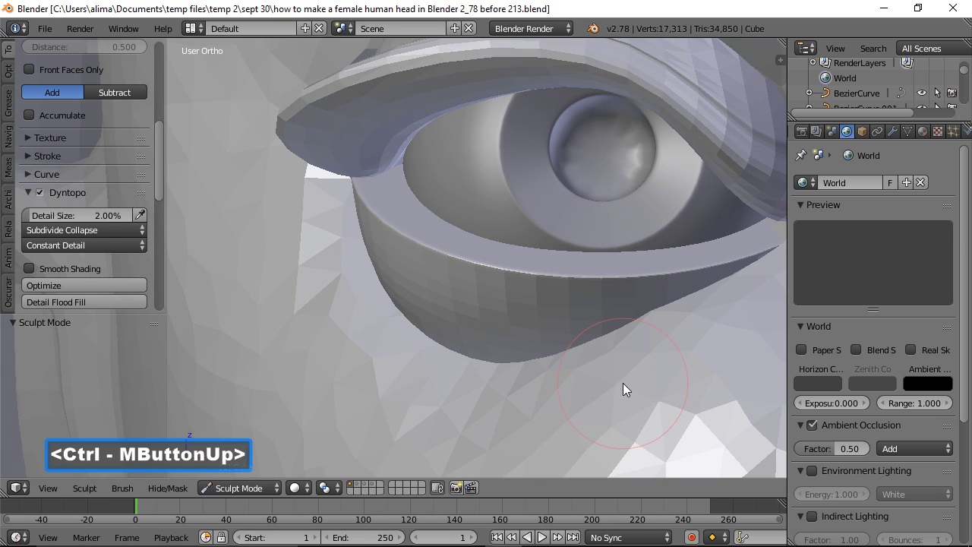
key(f)
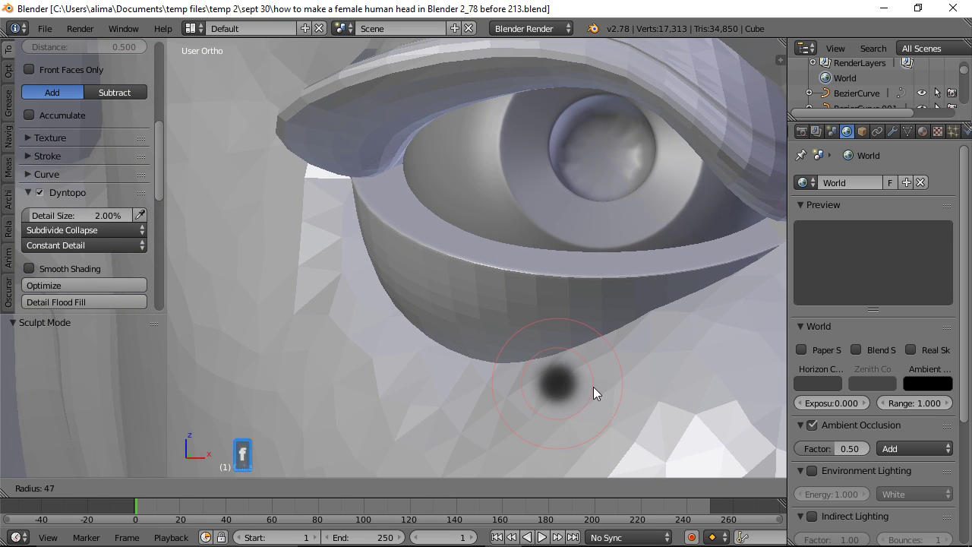
click(589, 387)
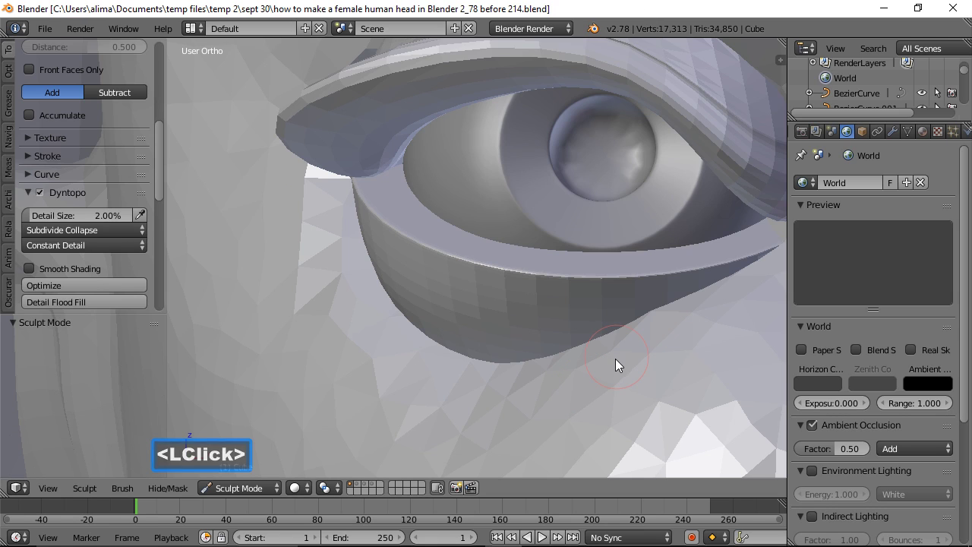
drag(511, 368, 501, 366)
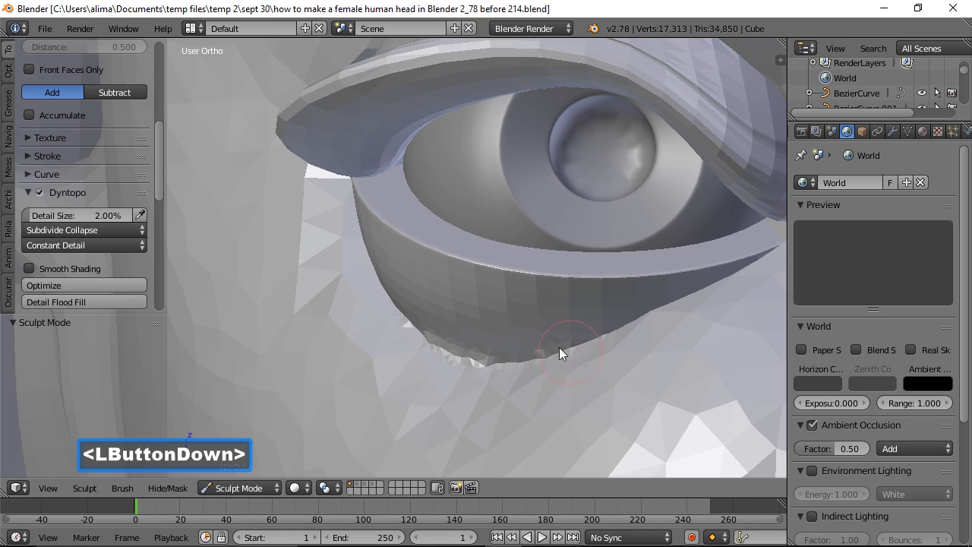
mouse_move(600, 350)
mouse_down()
mouse_move(622, 333)
mouse_move(586, 354)
mouse_up()
mouse_move(457, 344)
mouse_down()
mouse_move(403, 295)
mouse_move(437, 356)
mouse_up()
middle_drag(396, 332, 458, 339)
drag(296, 228, 329, 268)
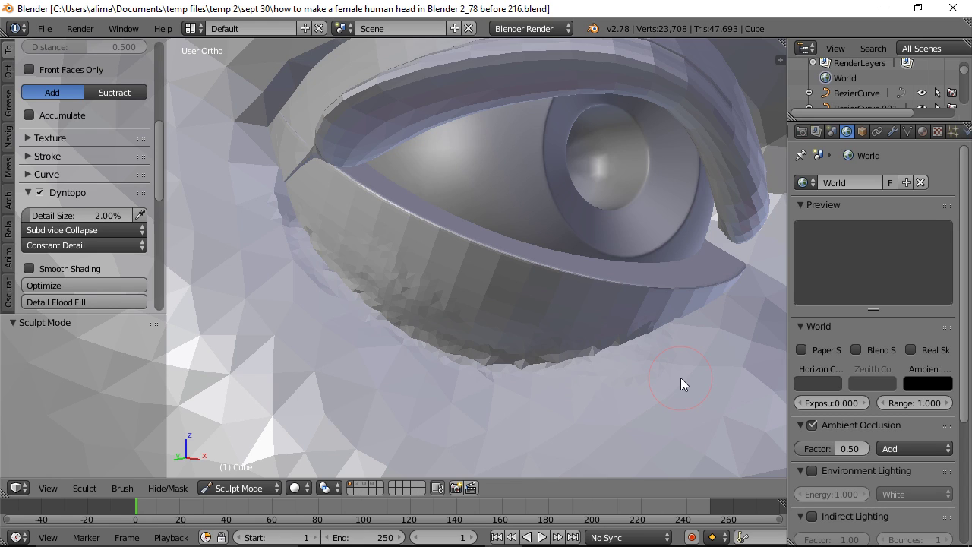
- Extend the clay build-up along the lower eyelid's bottom edge toward the inner corner of the eye
key(ctrl)
ctrl+middle_drag(680, 377, 701, 414)
middle_drag(683, 354, 663, 361)
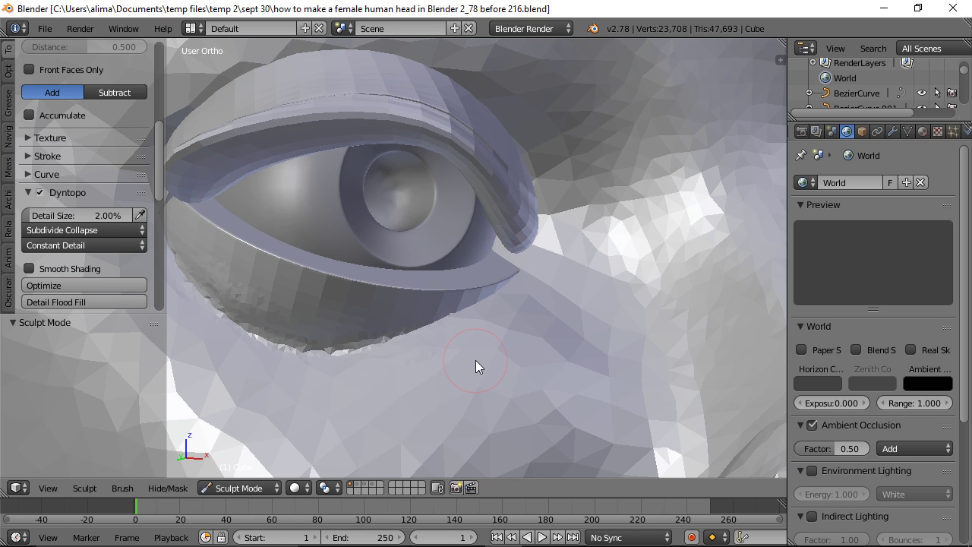
ctrl+middle_drag(485, 374, 488, 303)
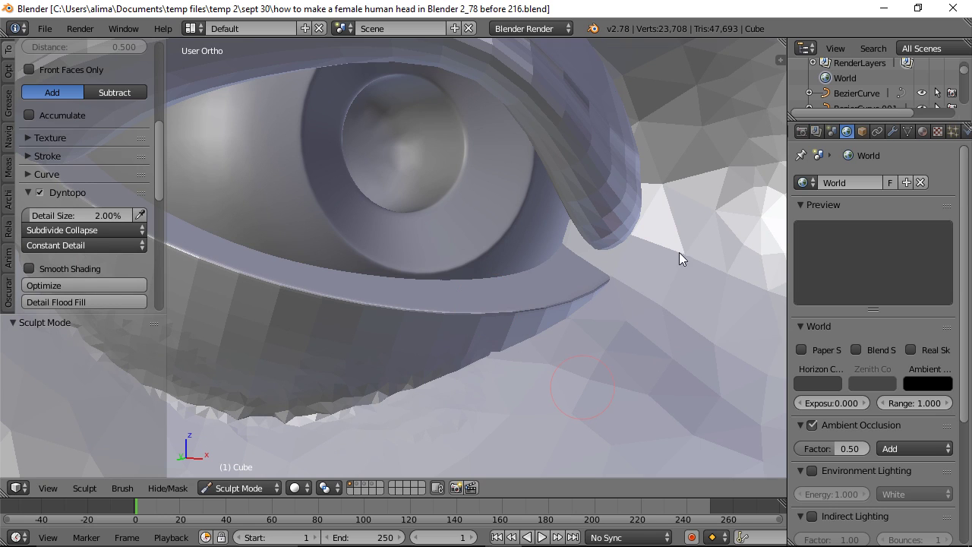
click(566, 7)
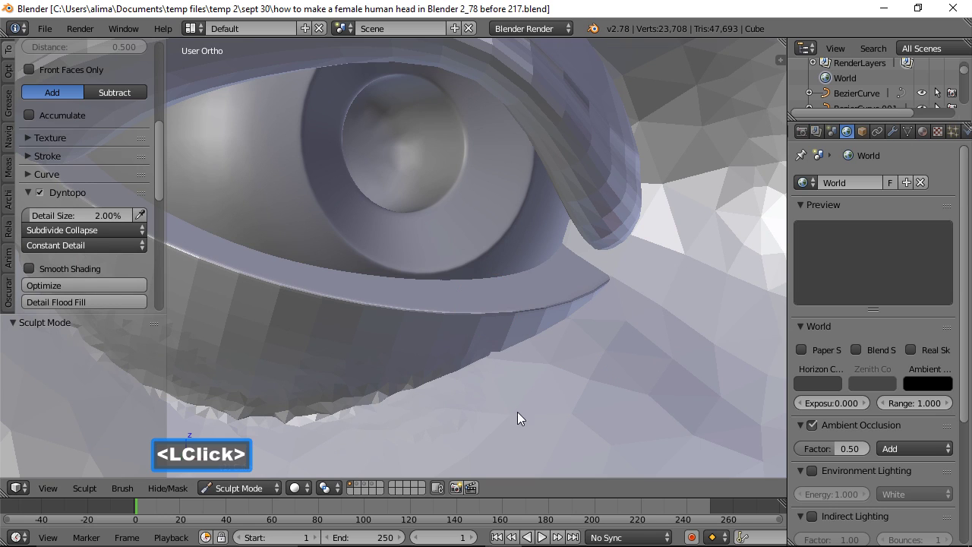
drag(436, 380, 500, 380)
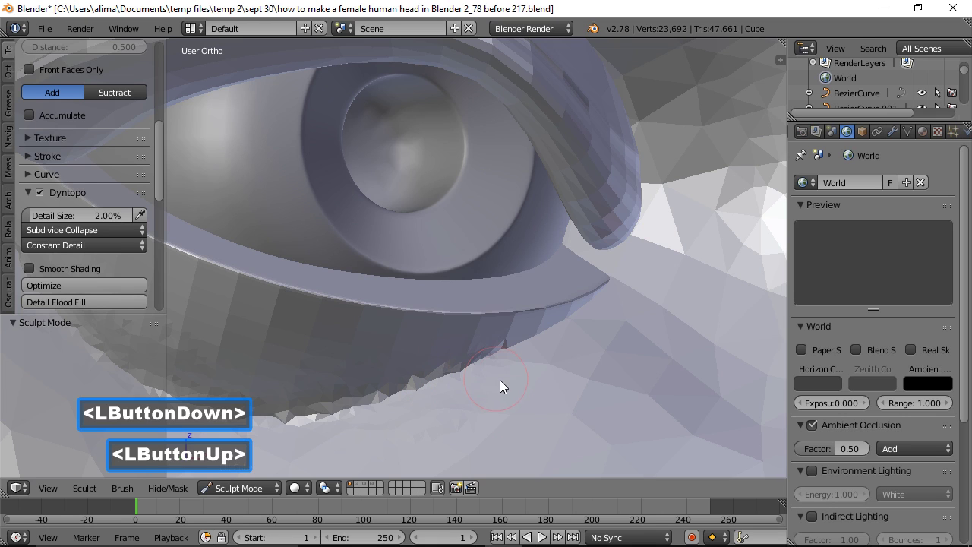
- Use a smaller brush to fill the narrow seam between the lower eyelid's inner end and the skin
key(f)
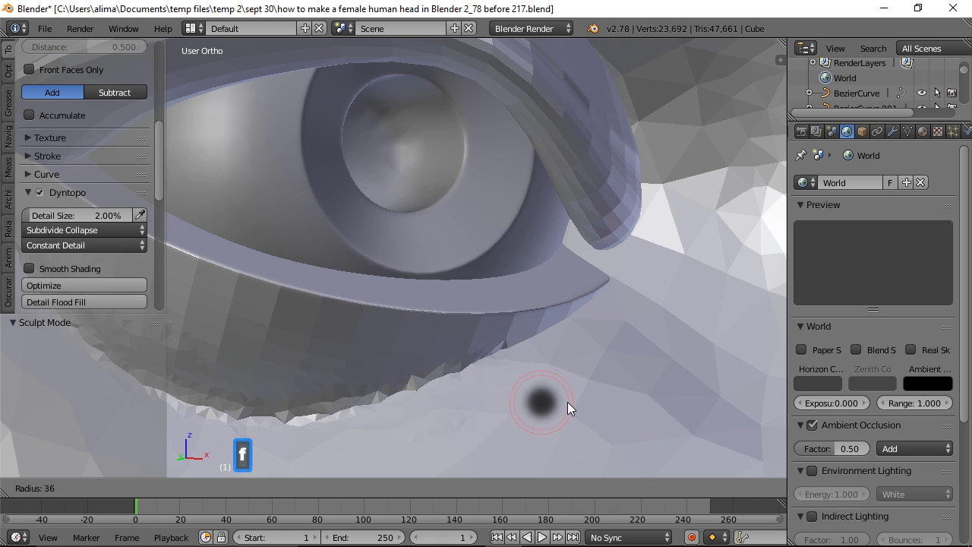
click(558, 401)
drag(518, 352, 540, 338)
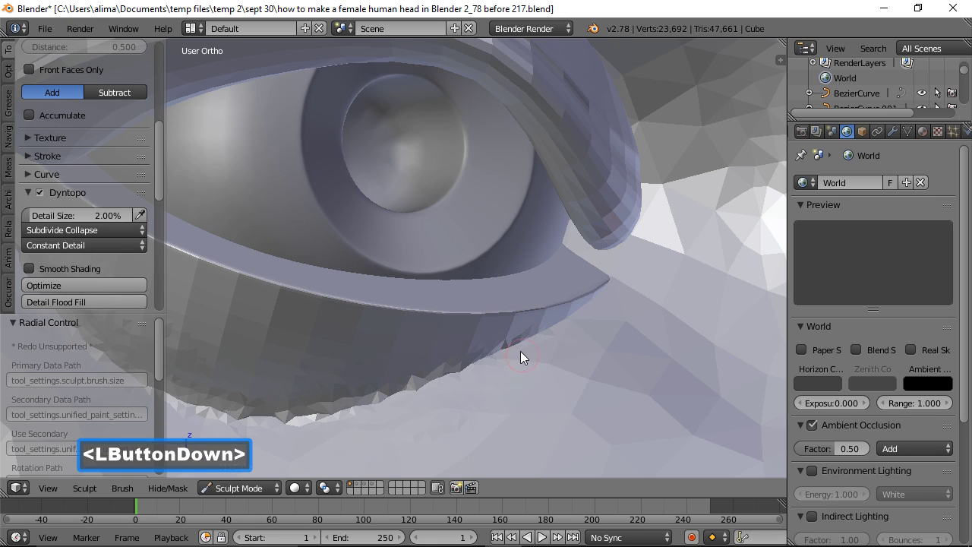
drag(480, 376, 489, 380)
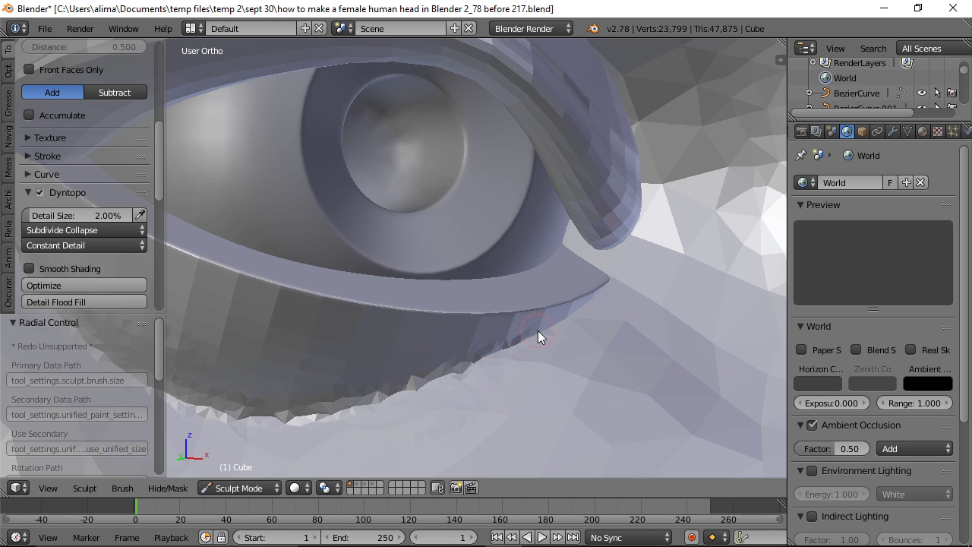
drag(537, 330, 546, 341)
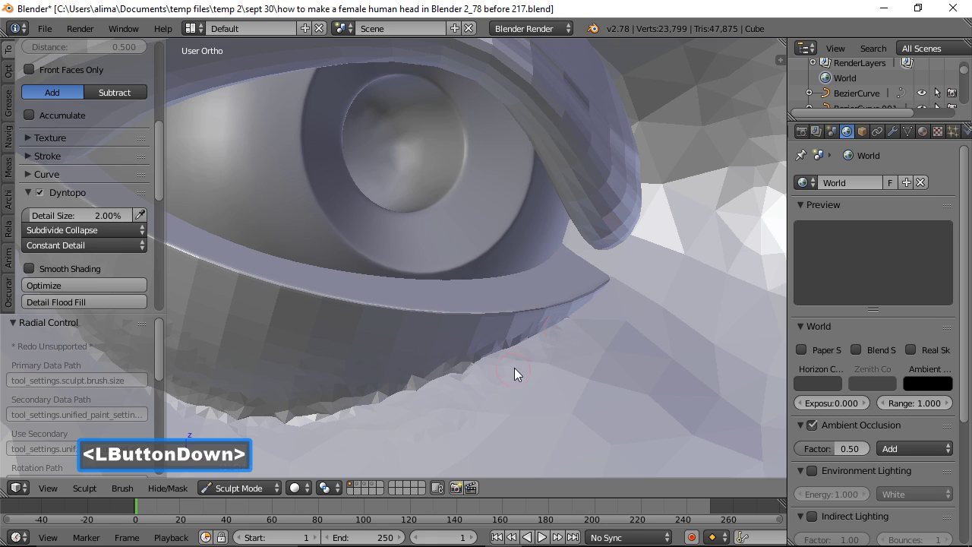
mouse_move(346, 427)
mouse_down()
mouse_move(286, 382)
mouse_move(241, 425)
mouse_move(339, 398)
mouse_up()
- Enlarge the brush and smooth the jagged seam where the lower eyelid meets the skin
ctrl+middle_drag(393, 373, 529, 385)
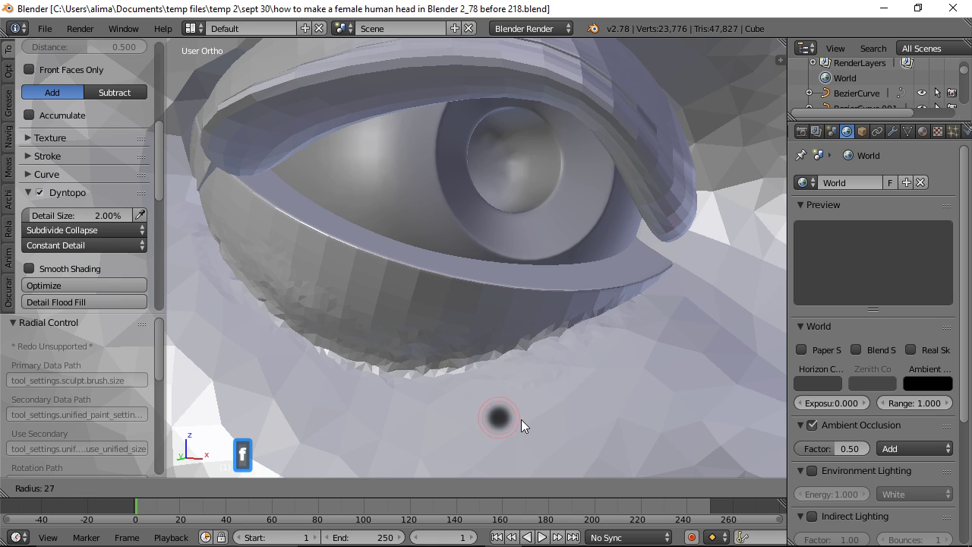
click(532, 419)
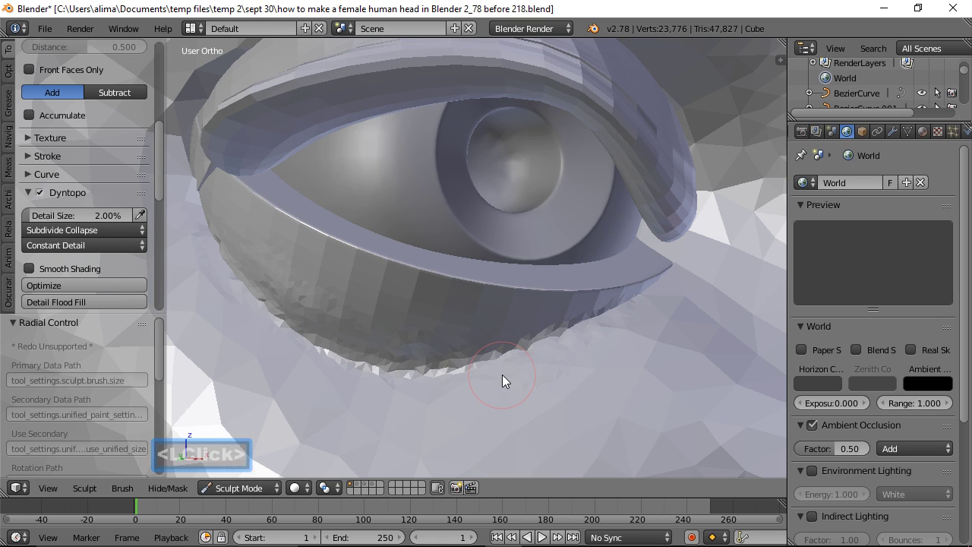
shift+drag(490, 365, 490, 376)
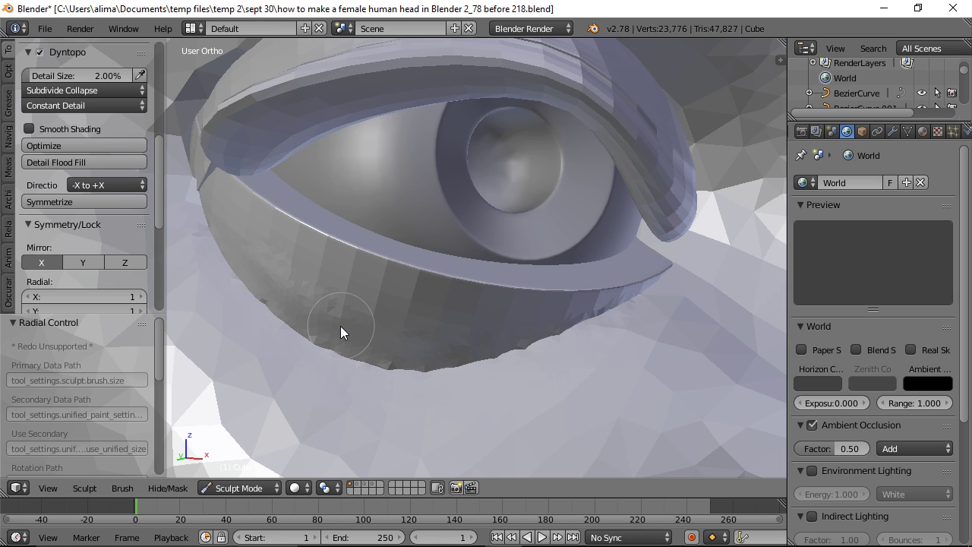
mouse_move(262, 307)
shift+mouse_down()
mouse_move(244, 294)
mouse_move(257, 306)
shift+mouse_up()
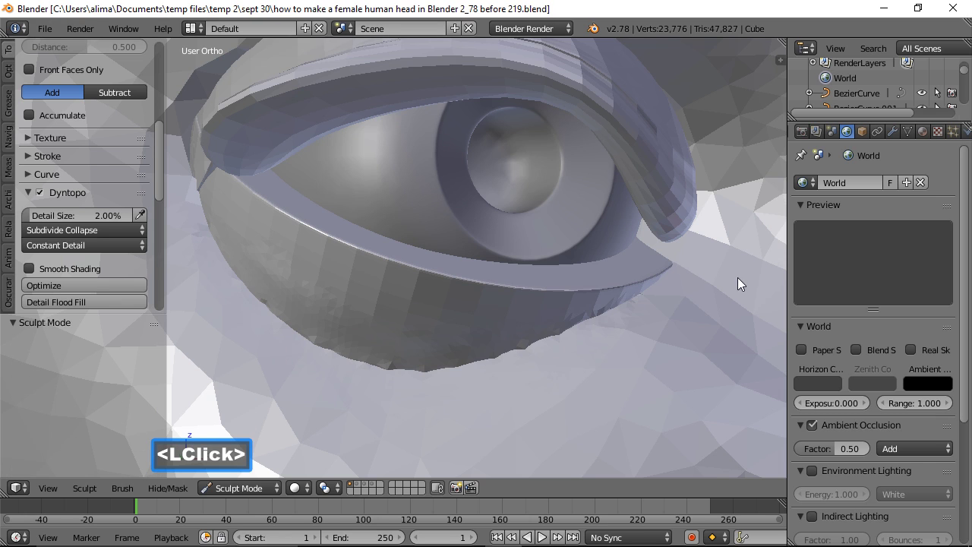
- Switch to Object Mode and check the whole face in rendered shading before returning to solid shading
ctrl+middle_drag(711, 346, 741, 450)
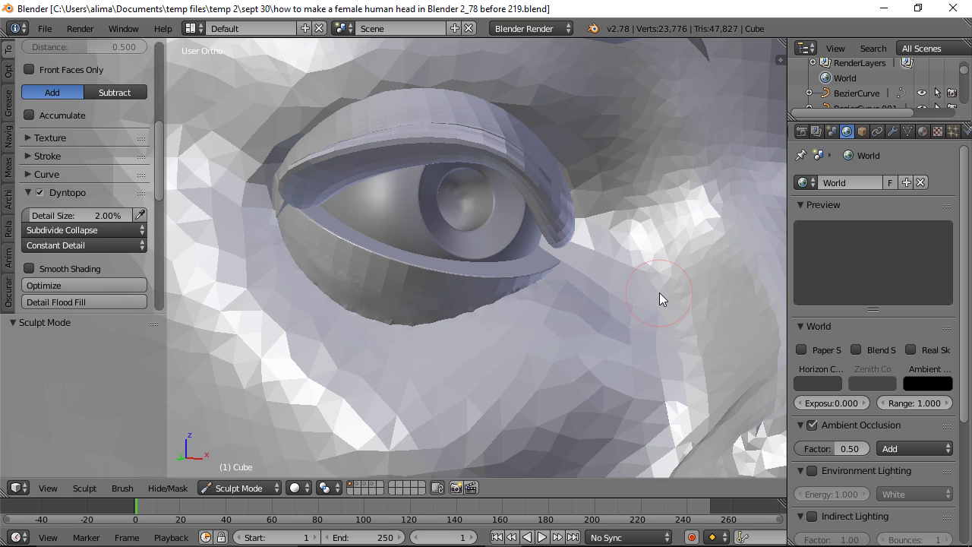
ctrl+middle_drag(646, 287, 701, 426)
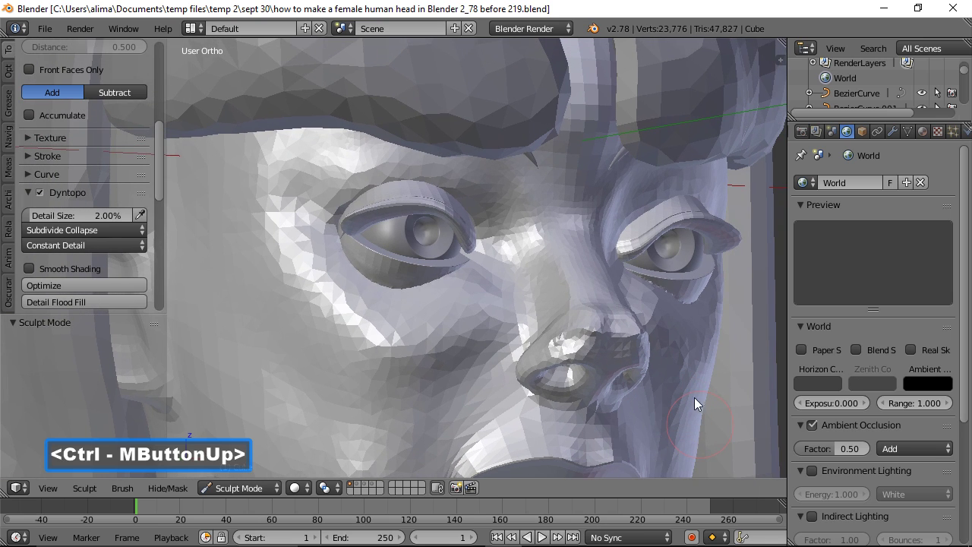
ctrl+middle_drag(541, 264, 592, 289)
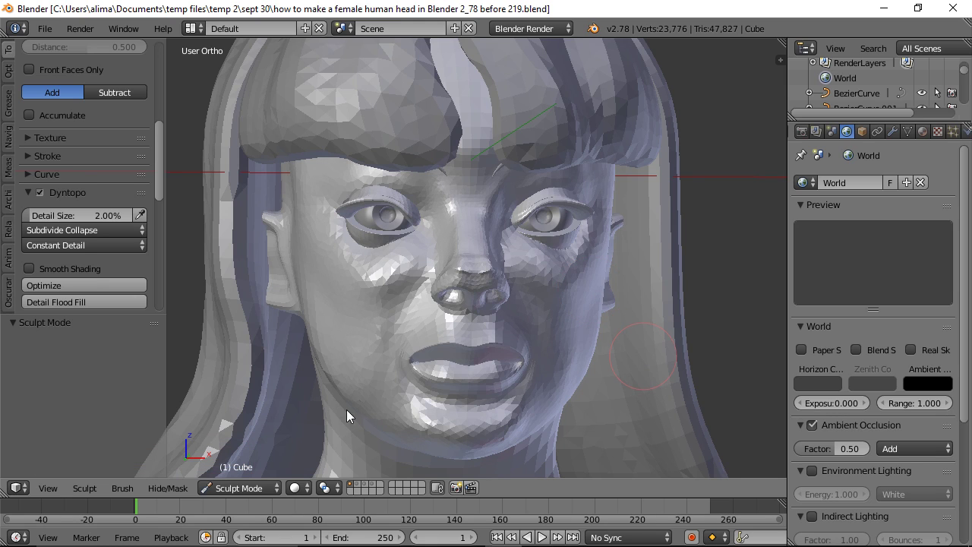
click(275, 490)
click(271, 471)
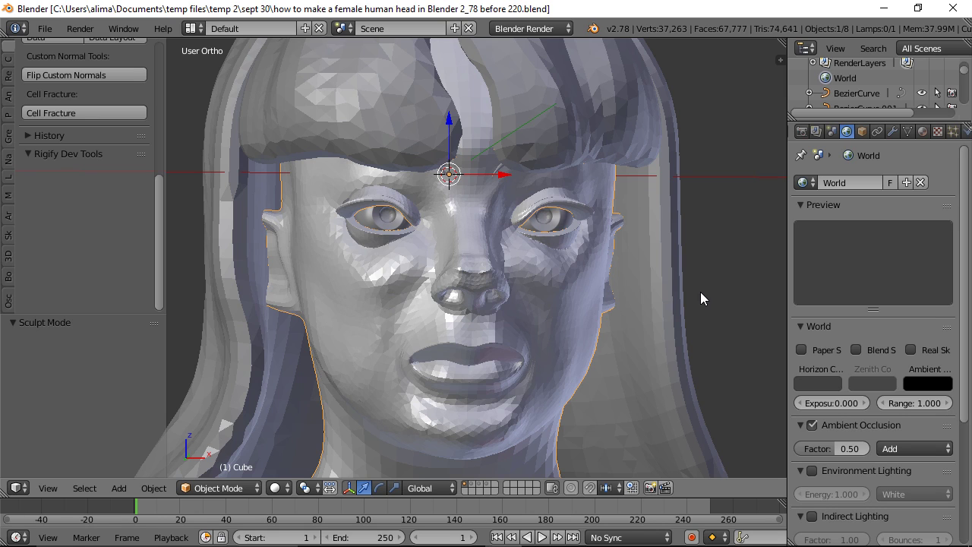
key(shift+z)
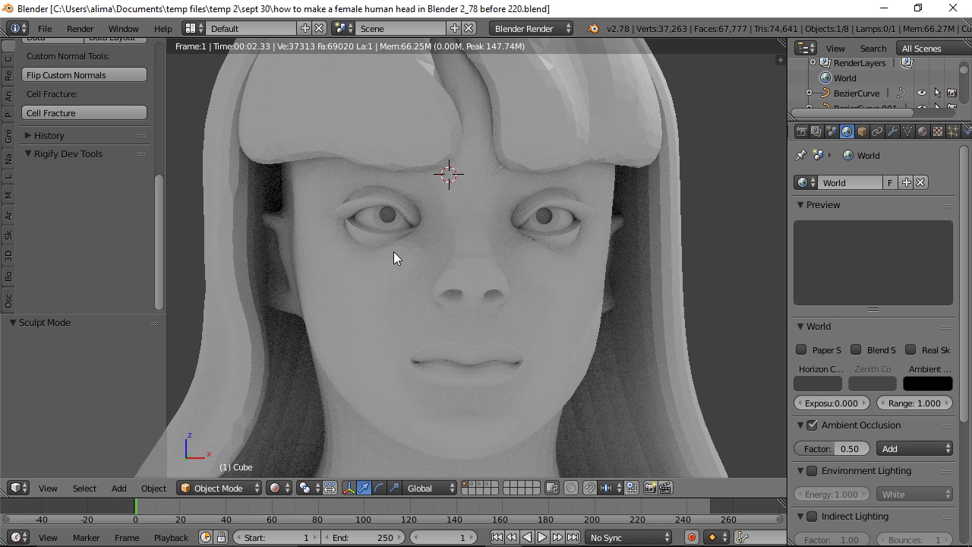
key(shift+z)
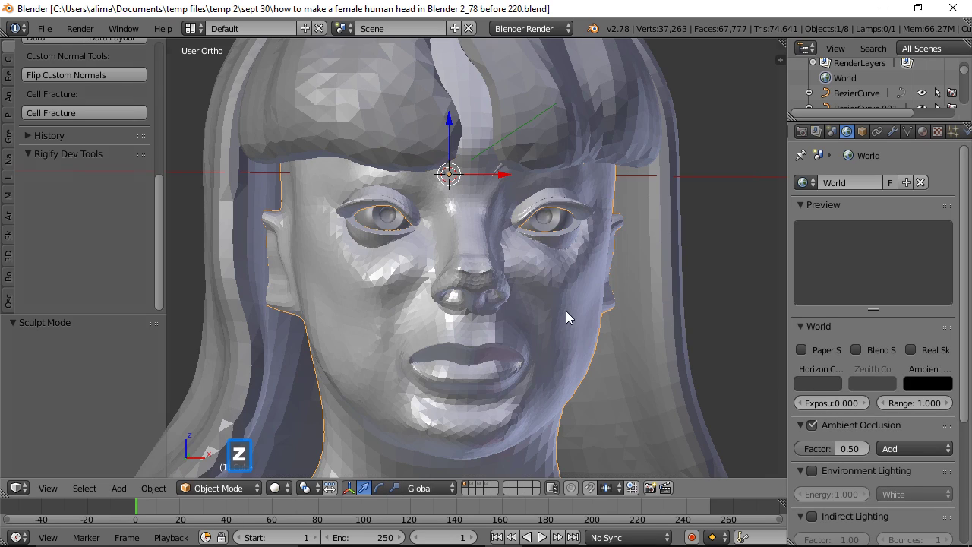
- Return to Sculpt Mode and add Clay Strips strokes along the seam beneath the lower eyelid
click(244, 488)
click(236, 438)
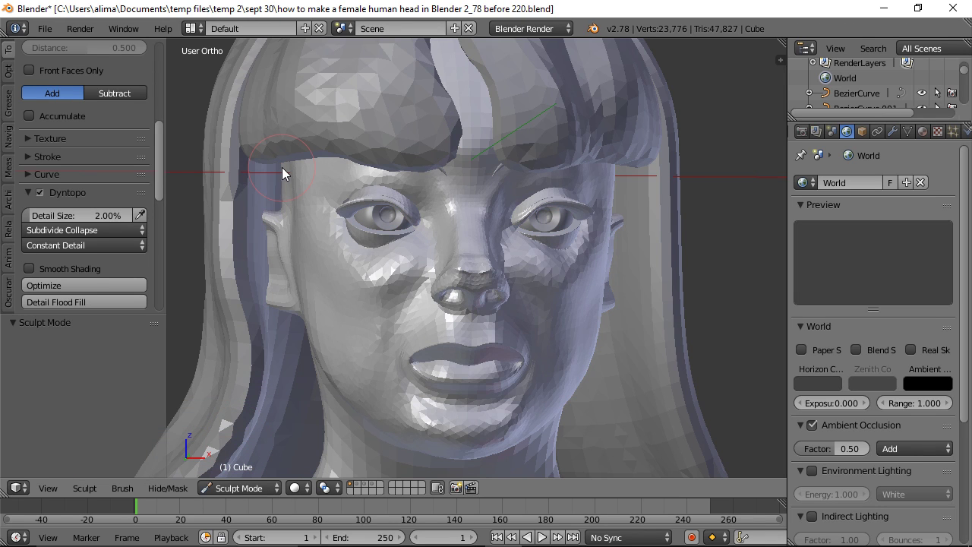
key(b)
drag(282, 169, 470, 288)
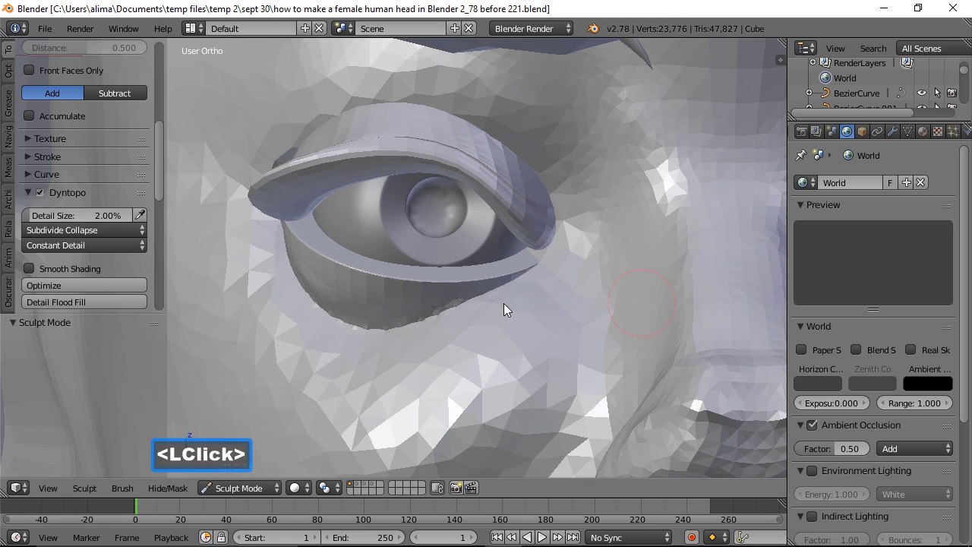
drag(155, 148, 155, 60)
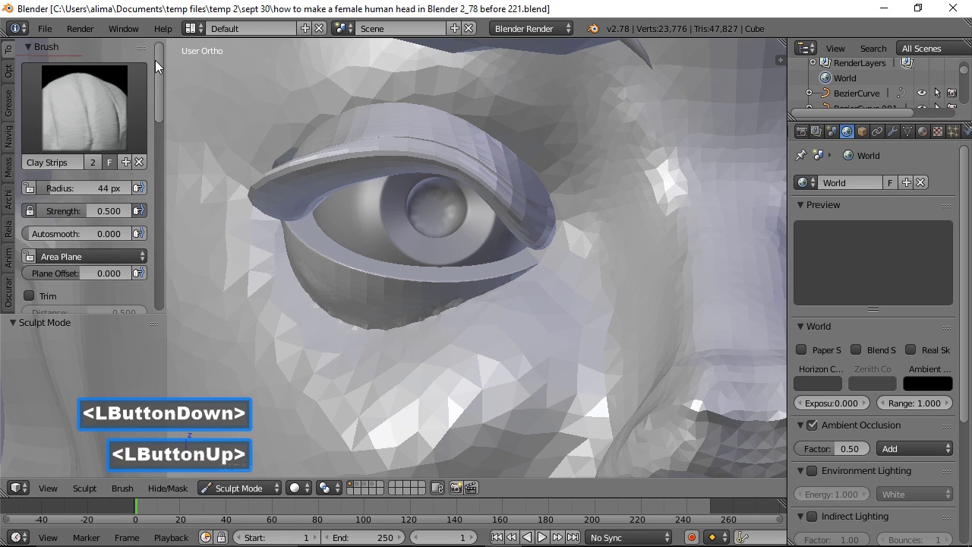
click(296, 290)
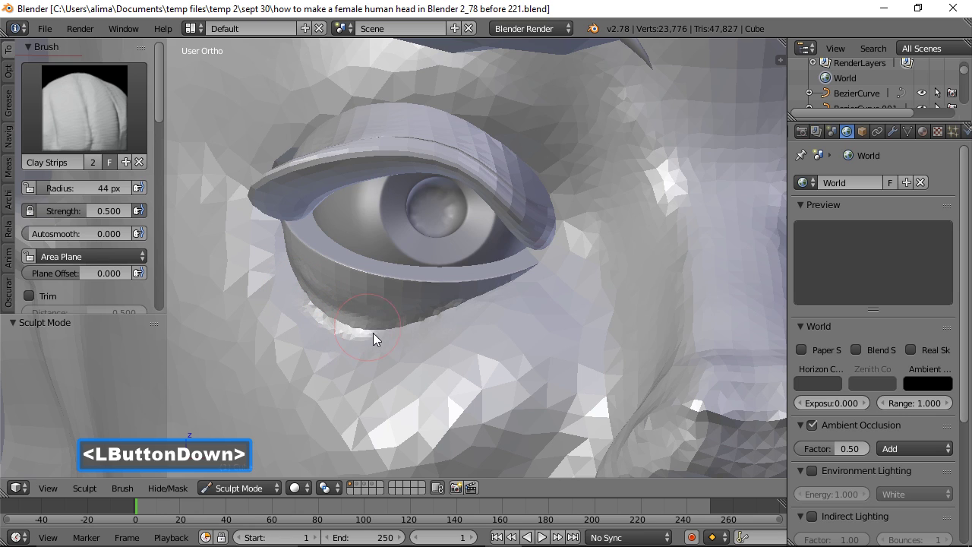
drag(420, 334, 381, 346)
mouse_move(337, 312)
mouse_down()
mouse_move(294, 299)
mouse_move(294, 314)
mouse_up()
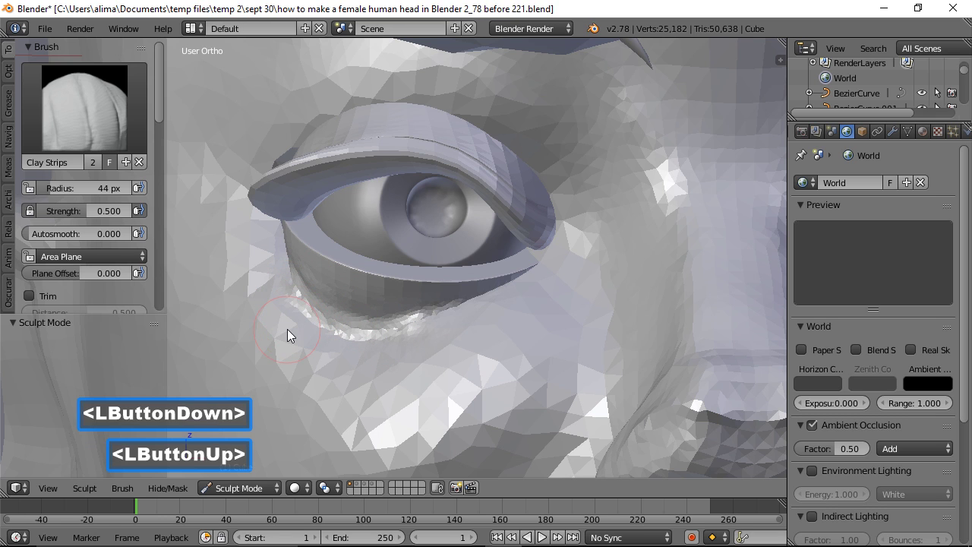
- Build up the skin under the lower eyelid from its outer corner to the middle, working from the side
middle_drag(287, 329, 339, 329)
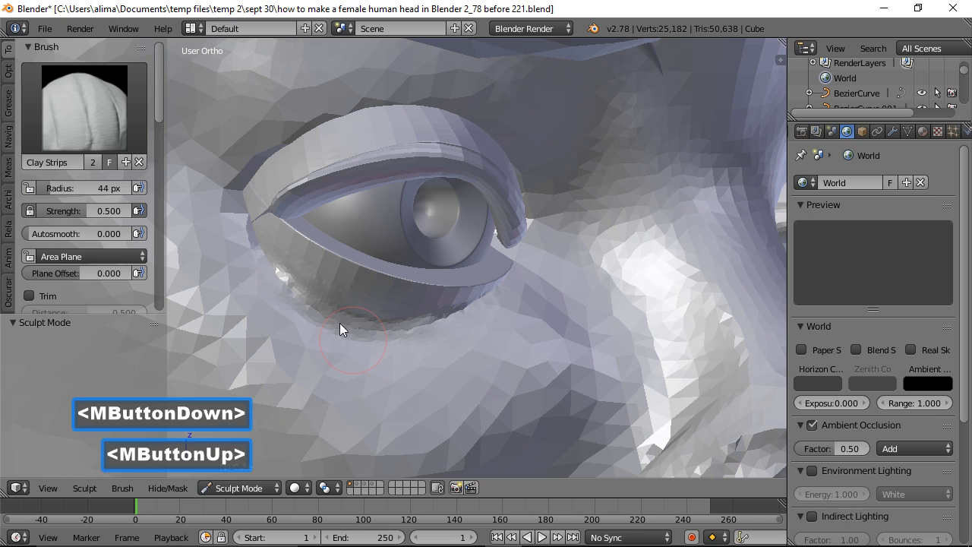
drag(274, 279, 303, 307)
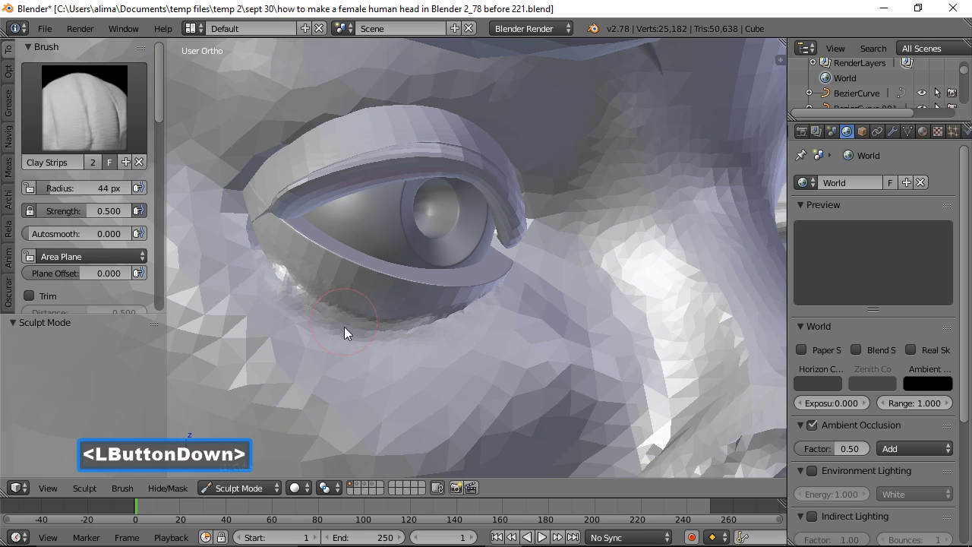
mouse_move(401, 335)
mouse_down()
mouse_move(418, 321)
mouse_move(452, 359)
mouse_up()
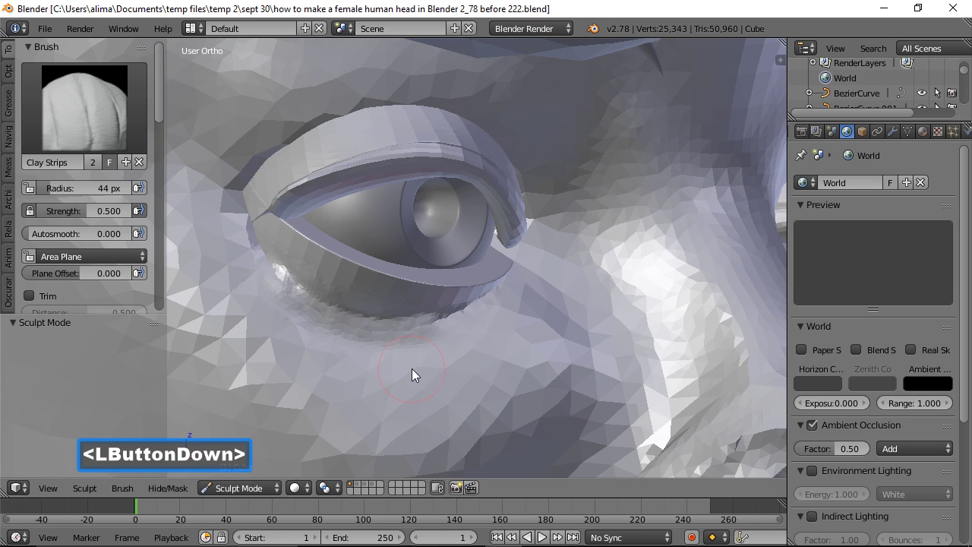
- Smooth the built-up skin beneath the lower eyelid and return to Object Mode
mouse_move(343, 323)
shift+mouse_down()
mouse_move(335, 317)
mouse_move(383, 327)
mouse_move(287, 279)
shift+mouse_up()
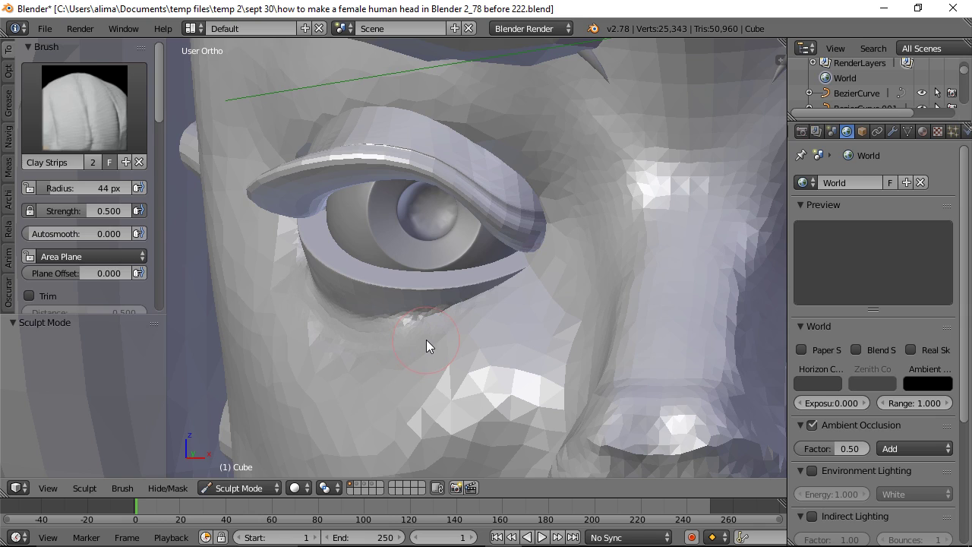
key(shift)
middle_drag(361, 362, 408, 362)
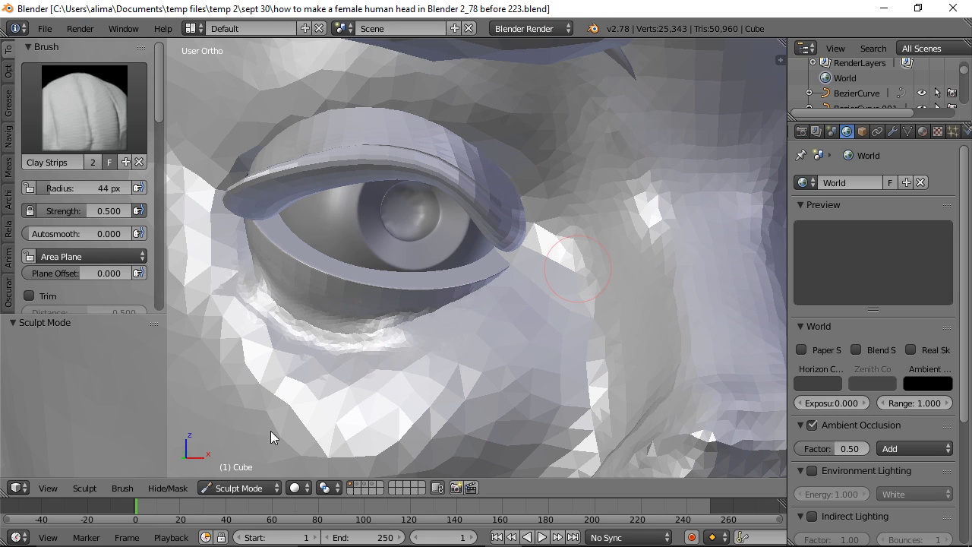
click(255, 487)
click(244, 470)
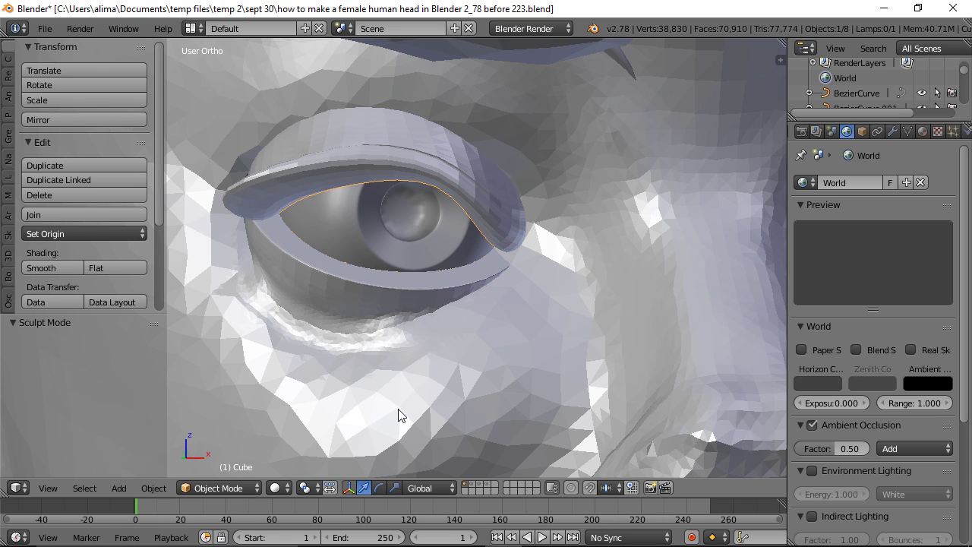
- Check the blended eyelid area in rendered shading, return to solid shading and save an incremented copy numbered 224
key(shift+z)
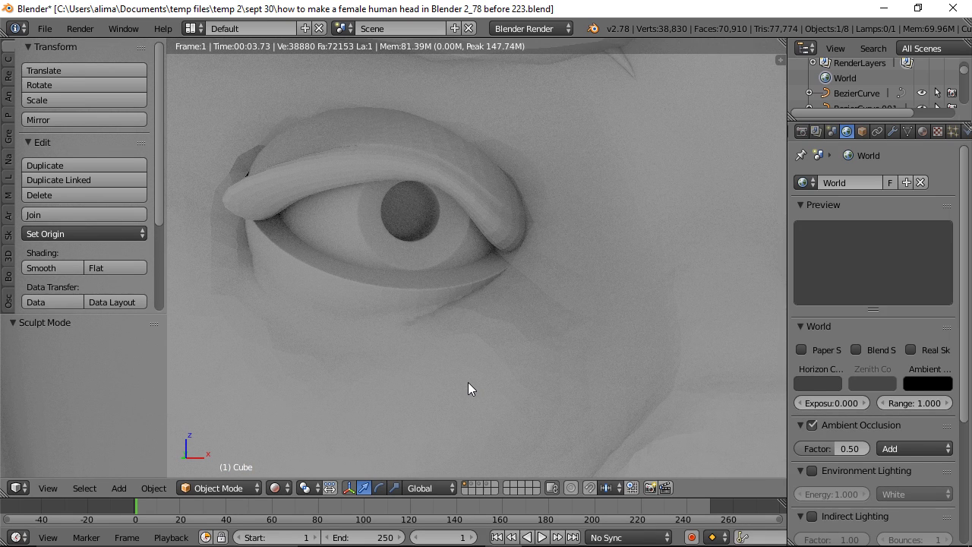
key(z)
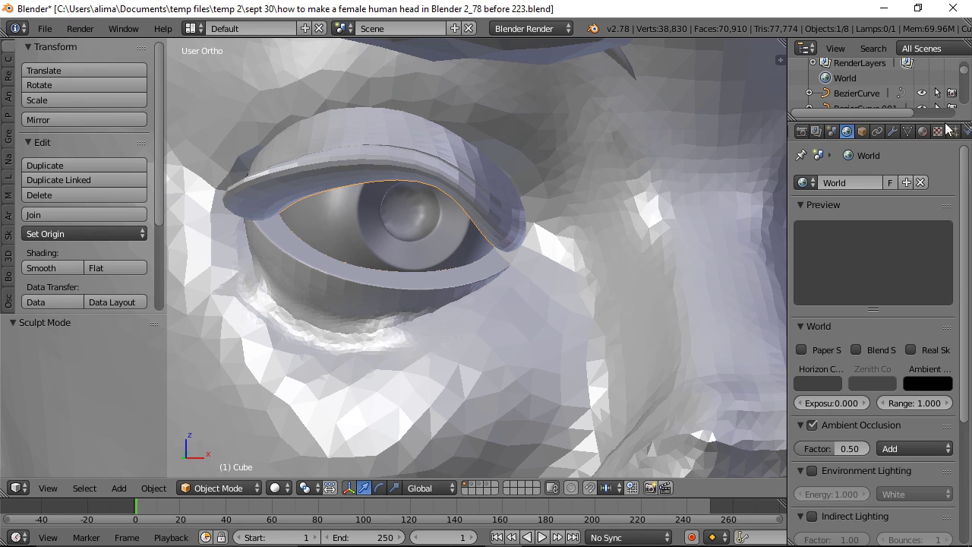
key(ctrl+alt+s)
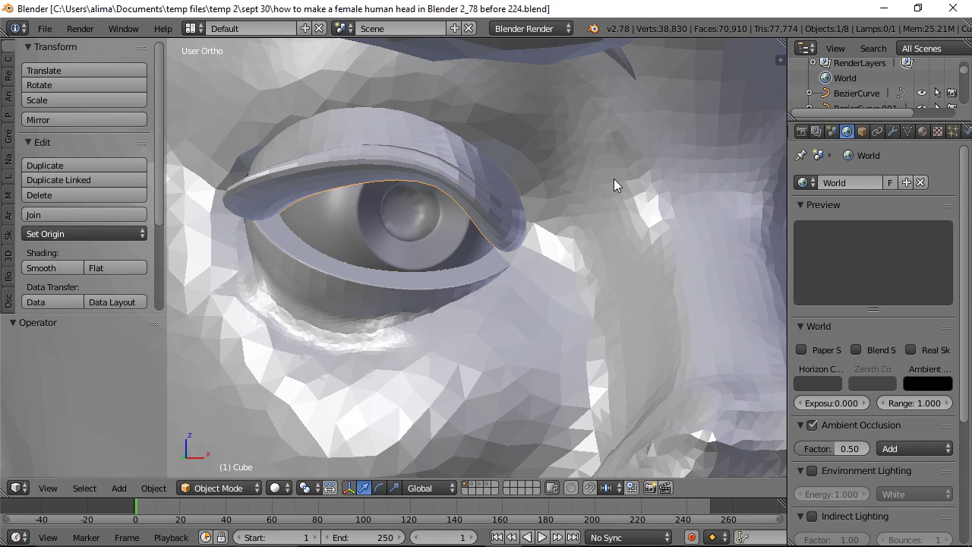
- Check the whole face in rendered shading from an angle and the front, return to solid shading and save copy 225
ctrl+middle_drag(614, 179, 678, 383)
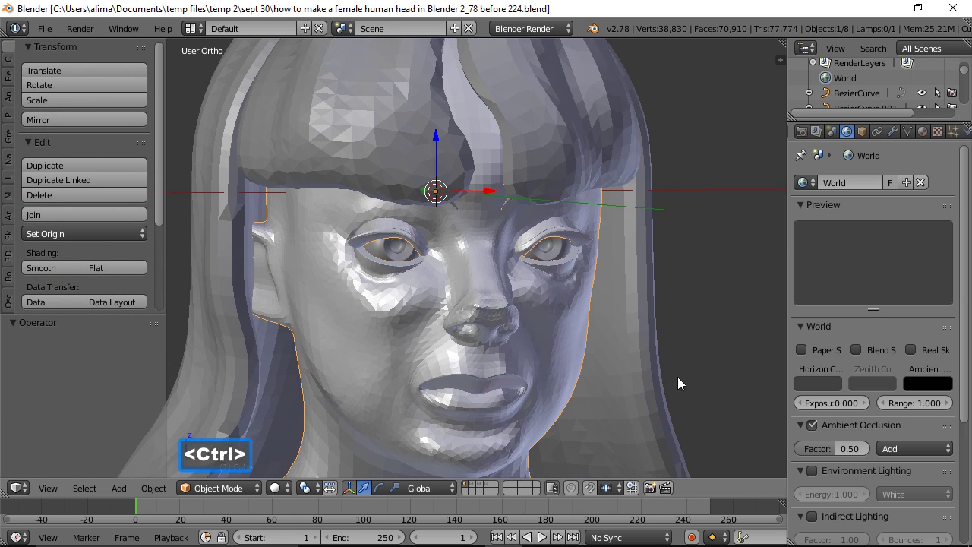
shift+middle_drag(601, 321, 631, 290)
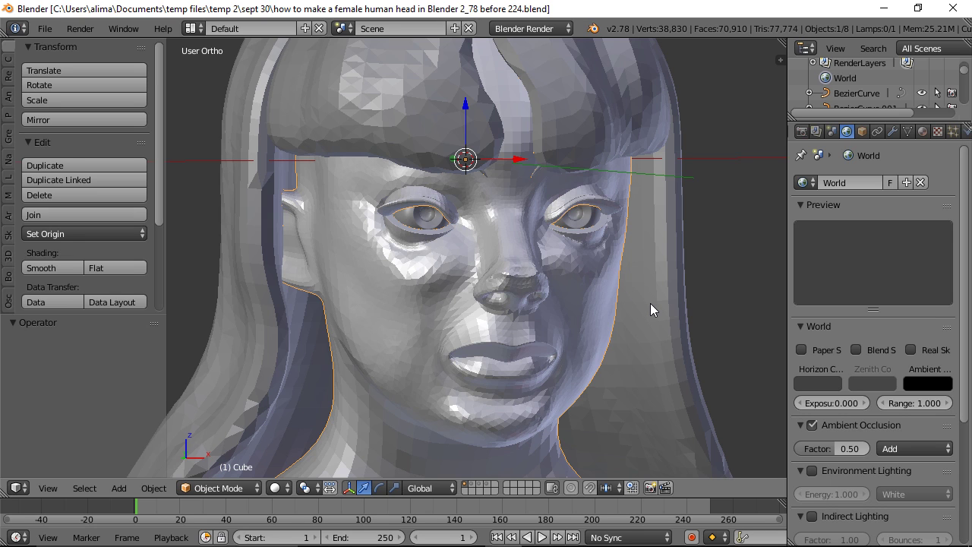
key(shift+z)
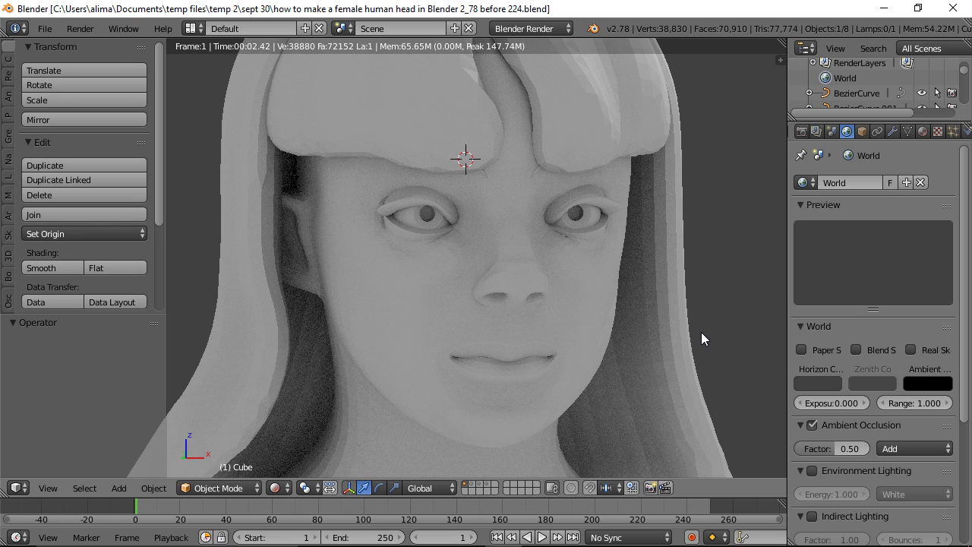
mouse_move(705, 326)
middle_down()
mouse_move(717, 321)
mouse_move(701, 322)
middle_up()
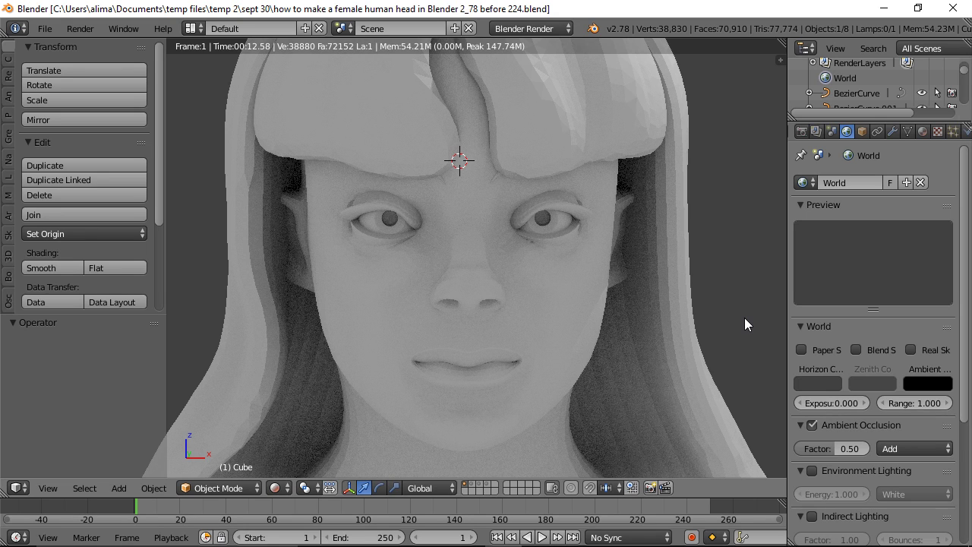
key(z)
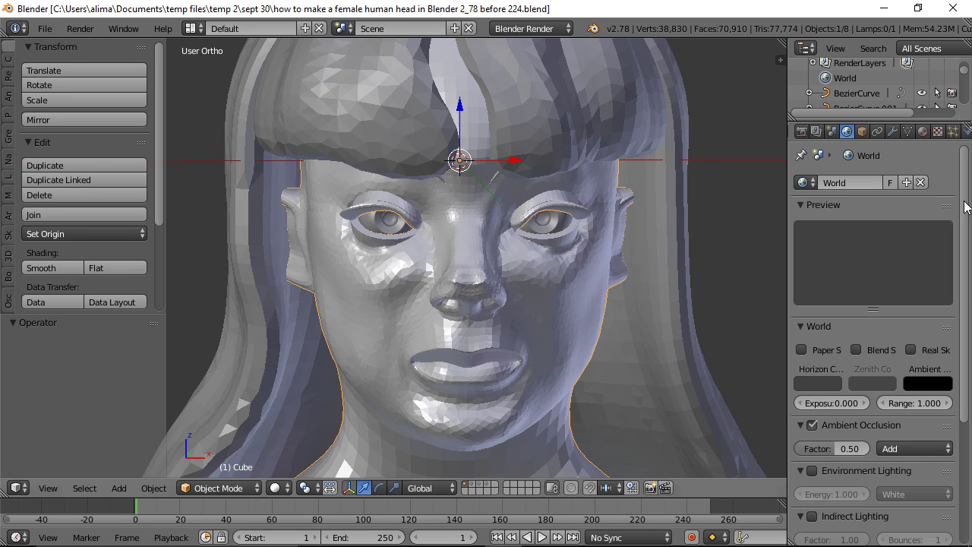
key(ctrl+alt+s)
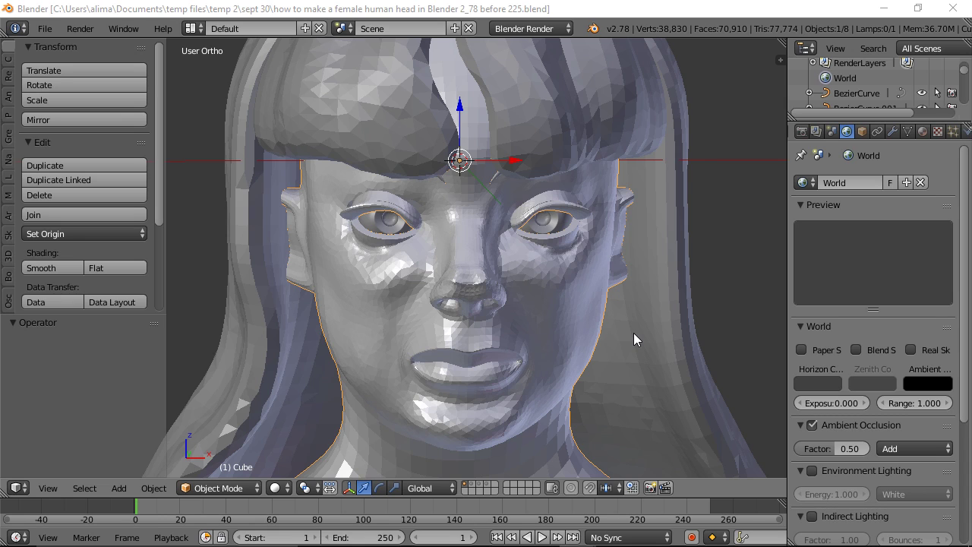
- Add a base shape key to the head mesh and save an incremented copy numbered 226
click(907, 131)
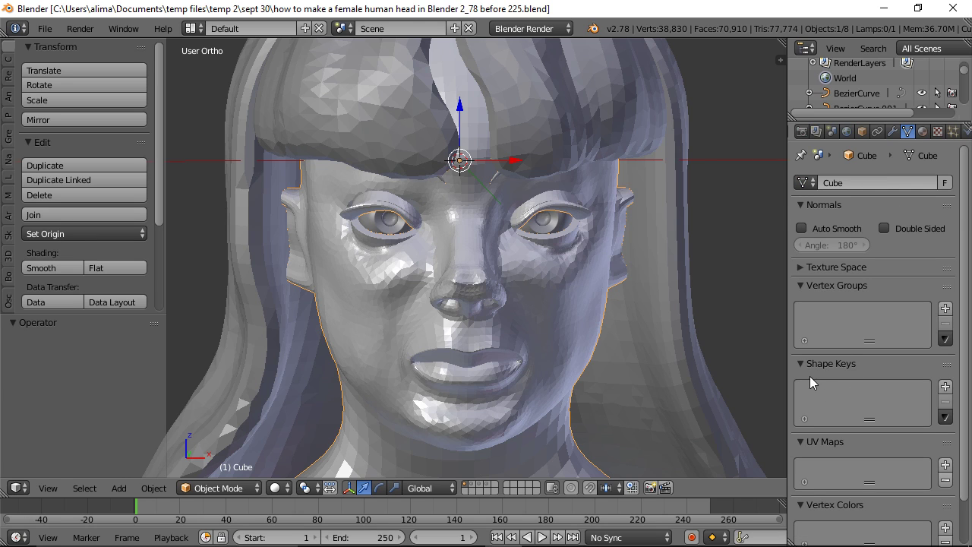
click(946, 388)
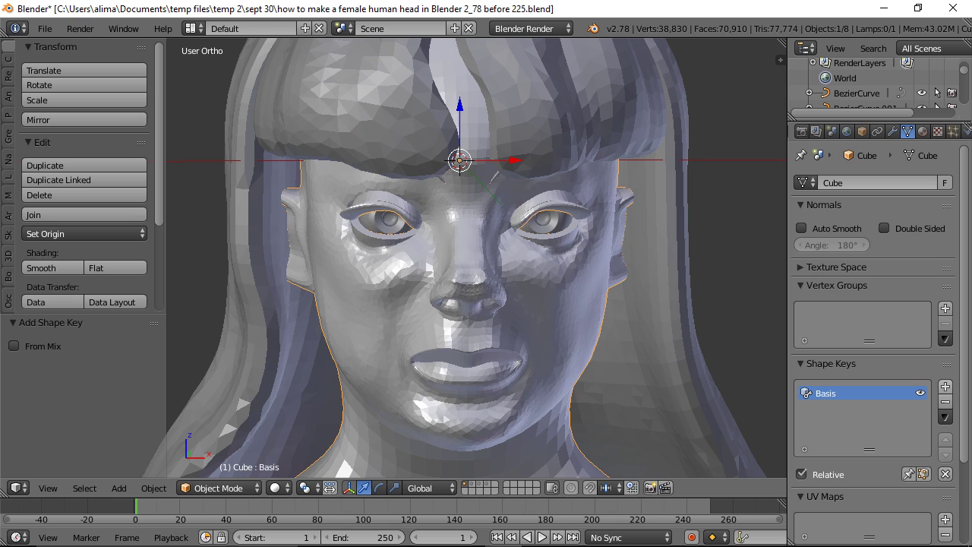
key(ctrl+alt+s)
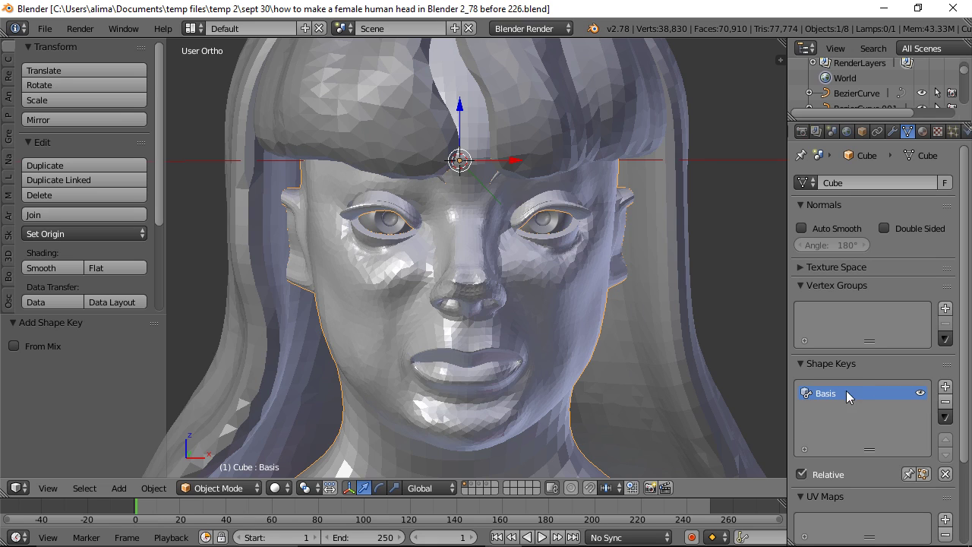
- Add a second shape key to the head and rename it "smile"
click(946, 387)
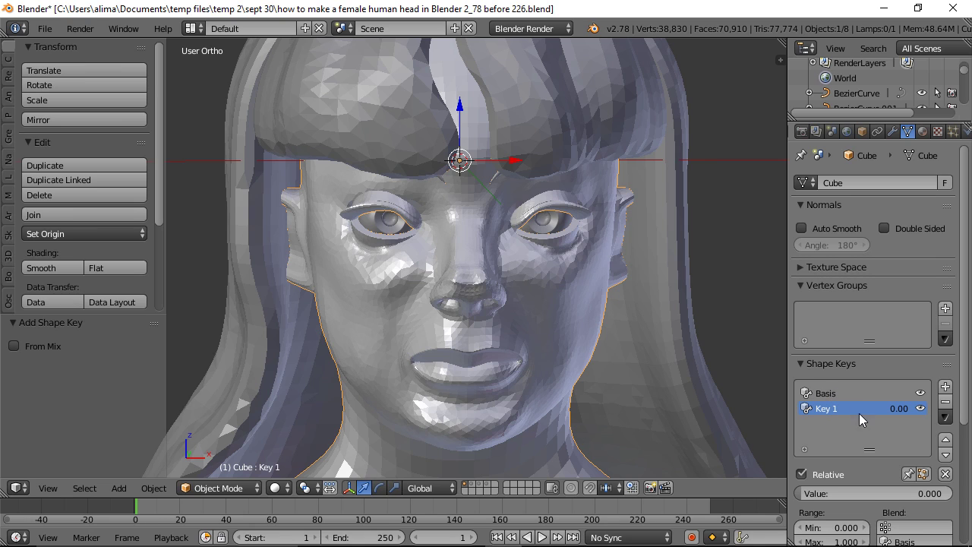
double_click(835, 410)
text(s)
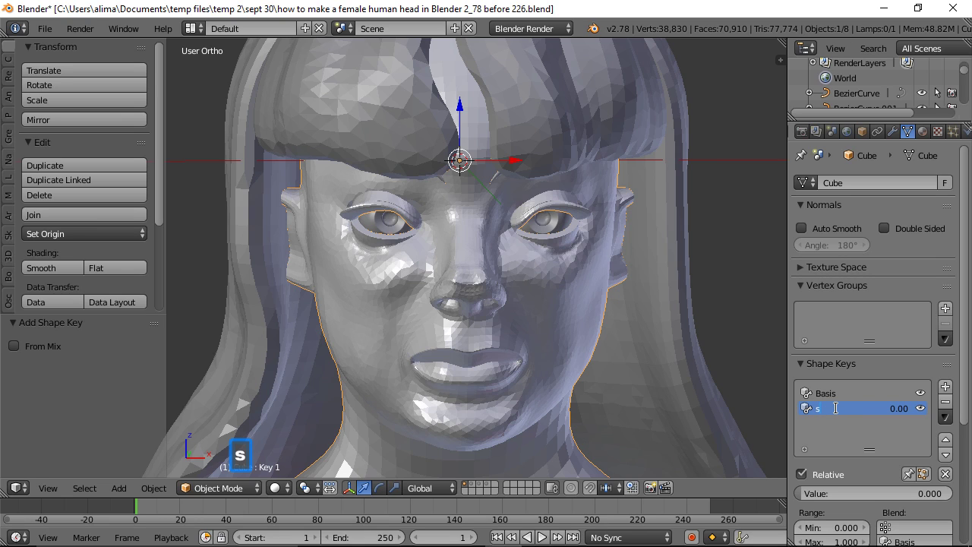
text(mile)
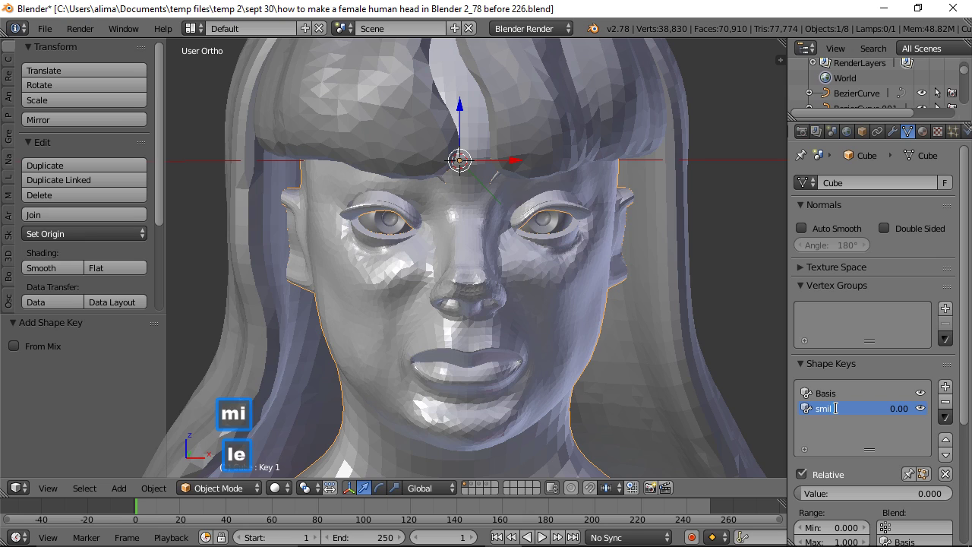
key(Return)
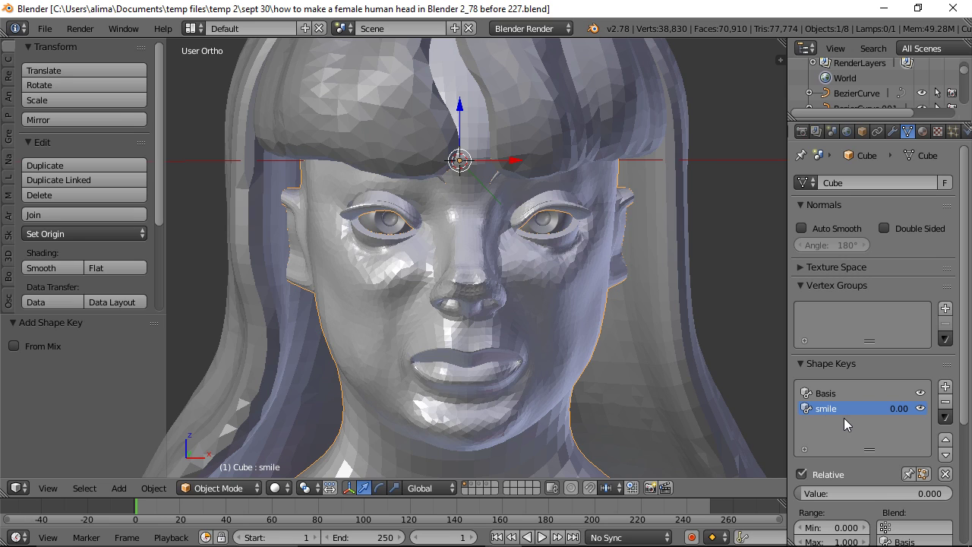
- Pin the smile shape key and switch to Sculpt Mode with the Grab brush
click(910, 474)
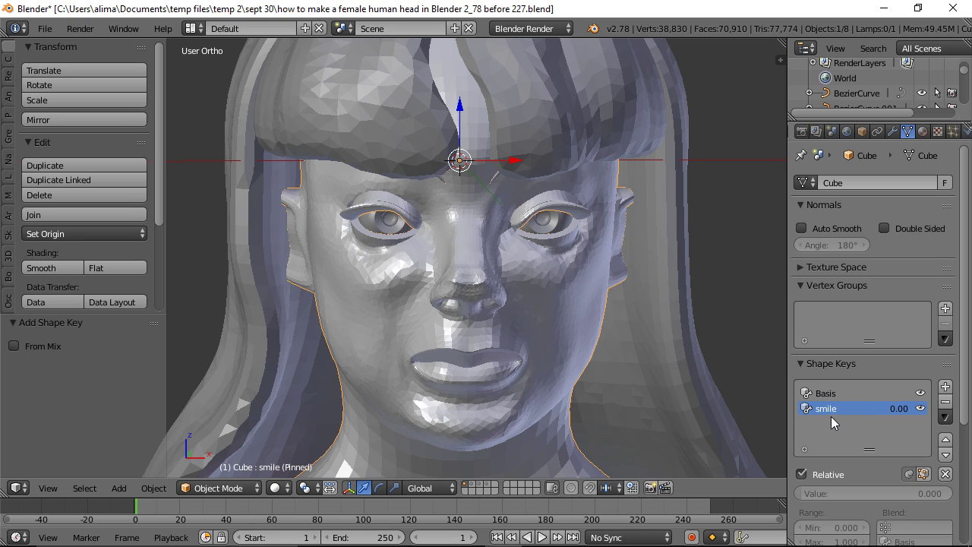
click(257, 492)
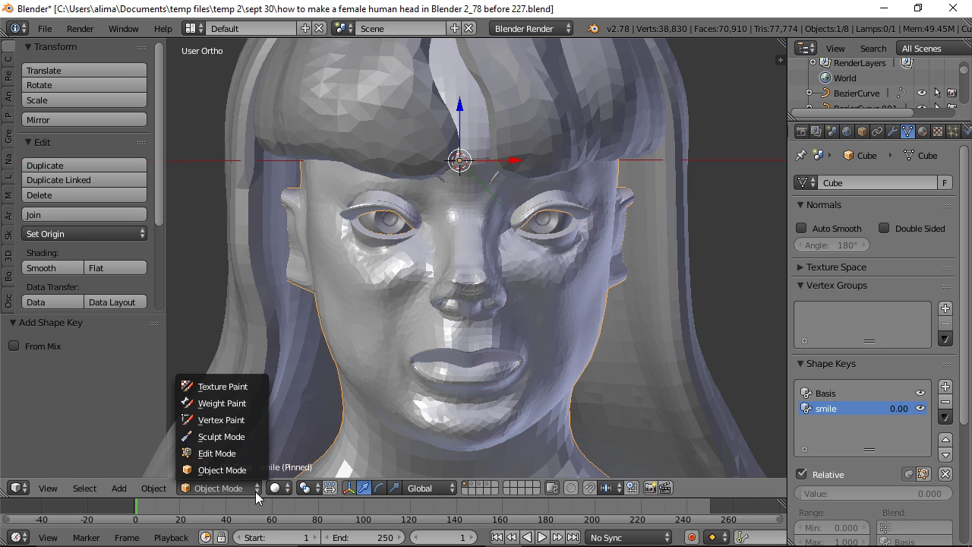
click(250, 438)
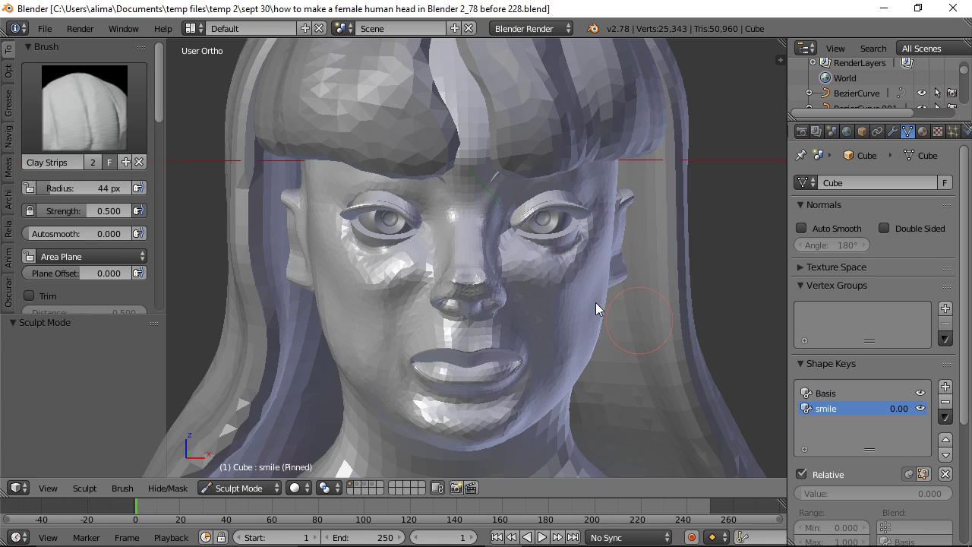
click(90, 121)
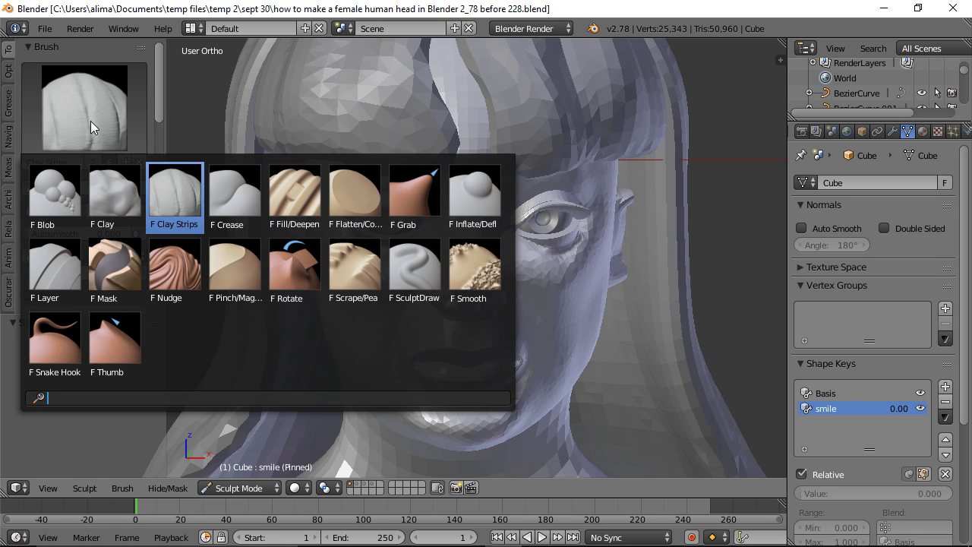
click(415, 196)
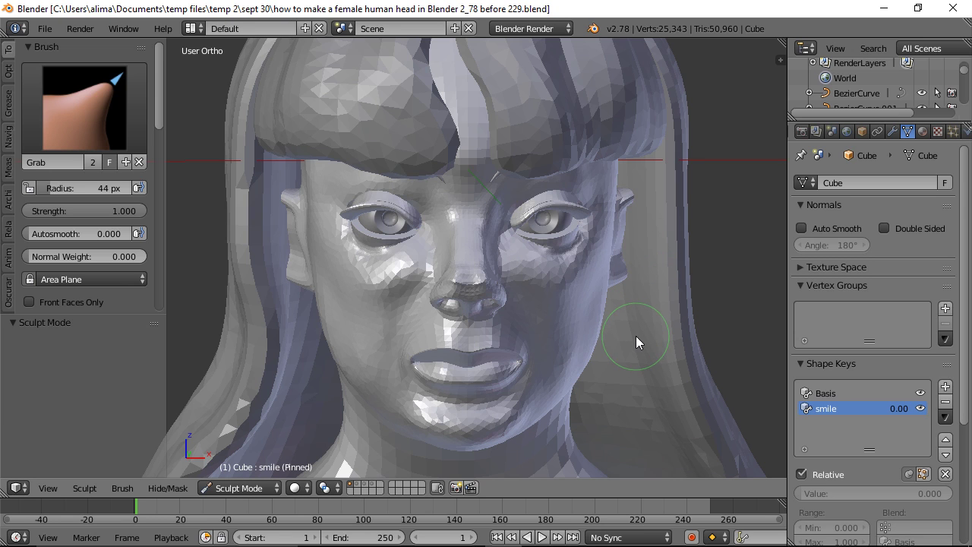
- Set the Grab brush radius to 70 px and pull the corner of the mouth outward and upward
middle_drag(628, 339, 569, 339)
drag(569, 339, 522, 366)
key(f)
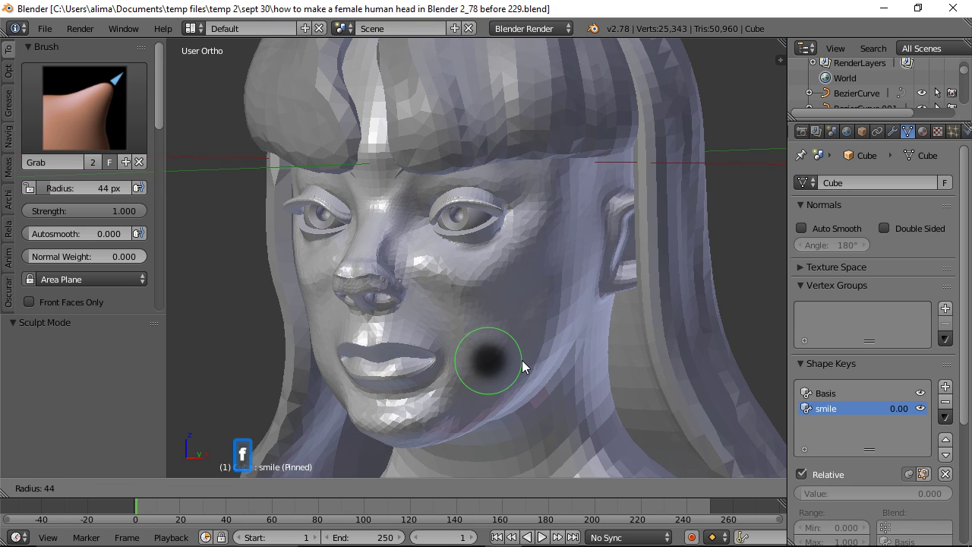
click(541, 360)
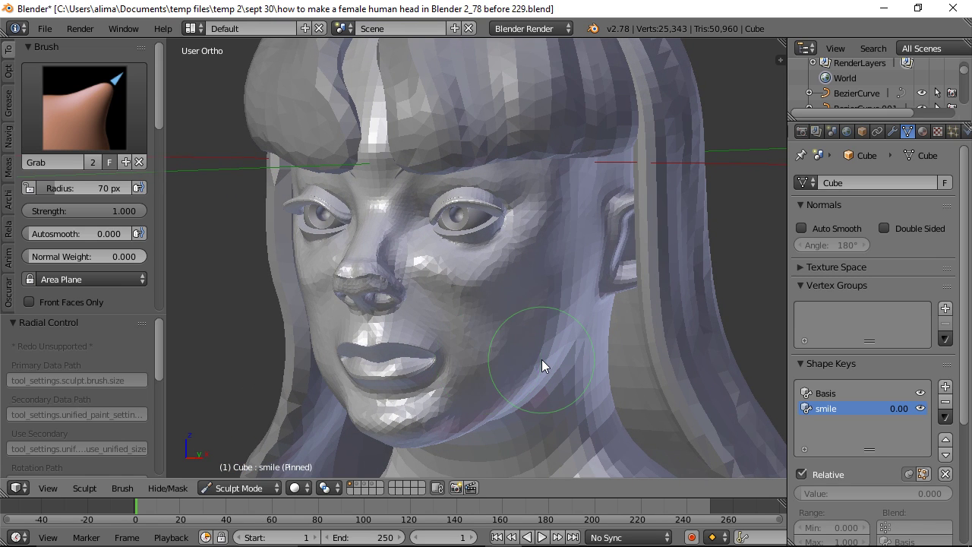
middle_drag(483, 376, 505, 381)
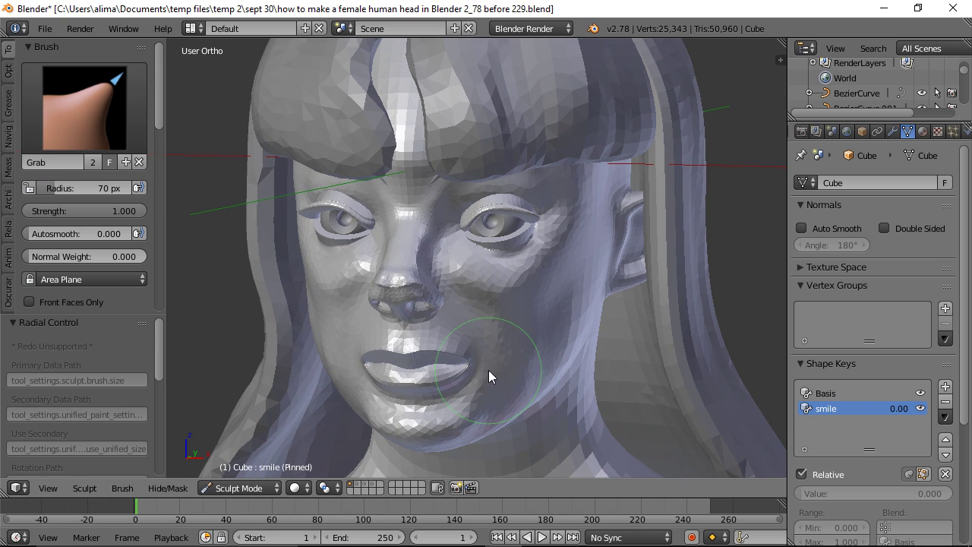
drag(473, 362, 485, 354)
- Refine the smile by checking the mouth from the side and pulling the cheek beside the mouth corner slightly upward
middle_drag(562, 330, 450, 322)
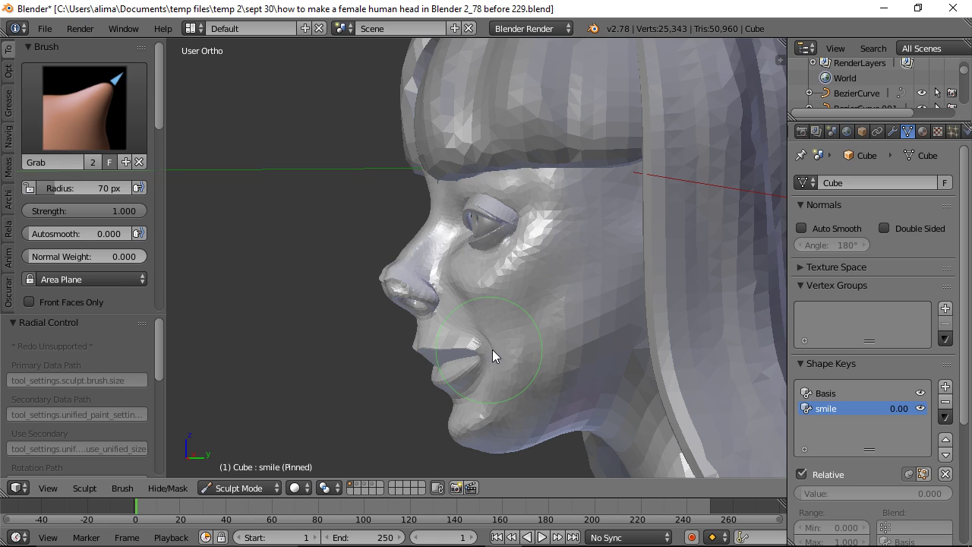
middle_drag(451, 372, 588, 370)
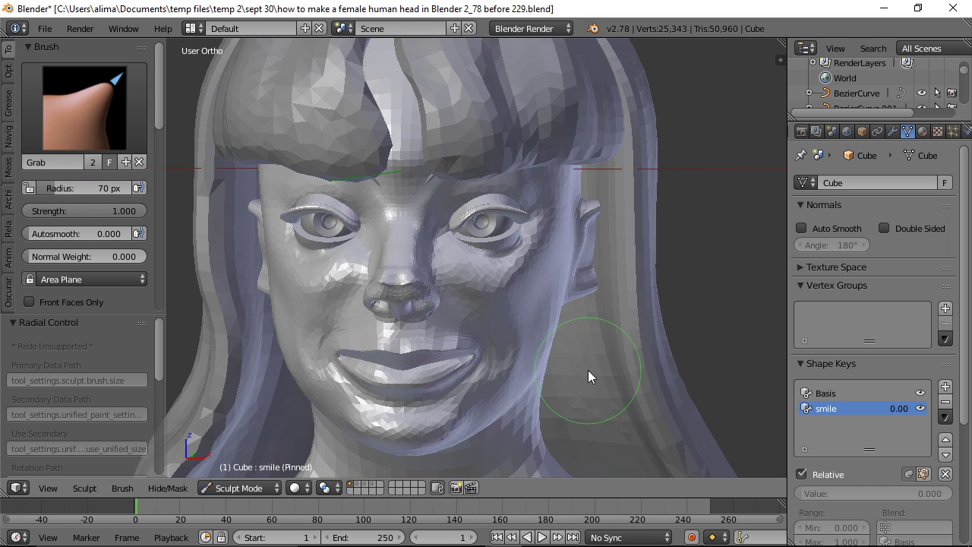
drag(500, 349, 505, 345)
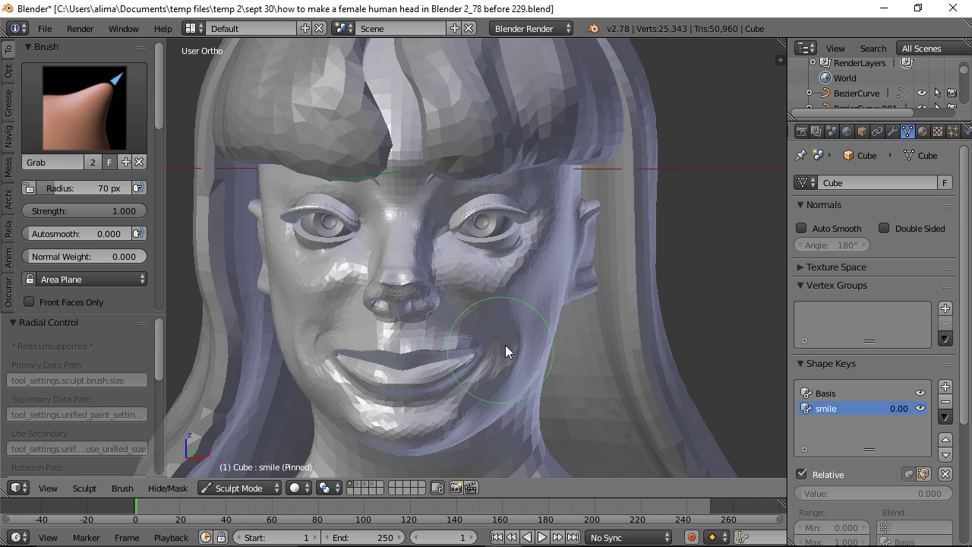
middle_drag(527, 336, 531, 331)
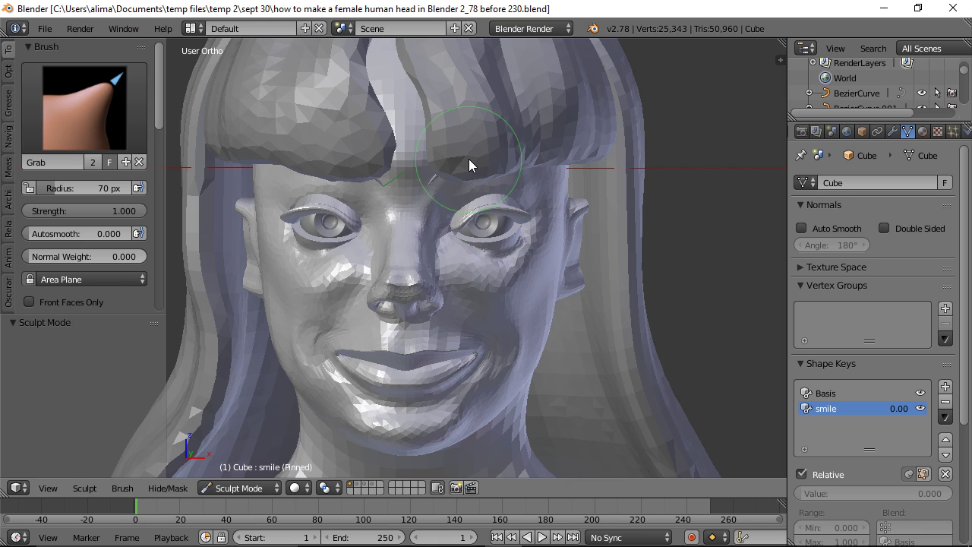
- Set the Grab brush radius to 82 px and pull the brow area above the eye slightly upward
key(f)
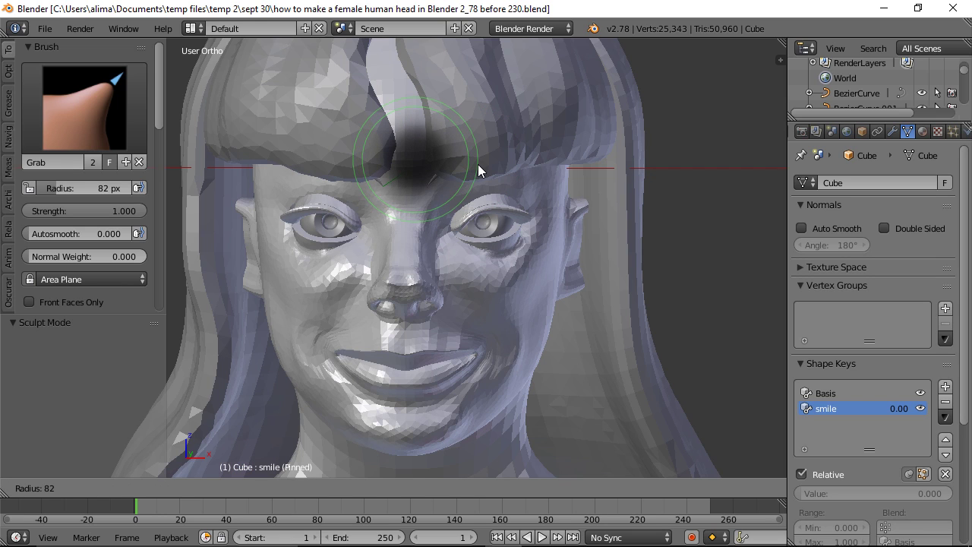
click(477, 164)
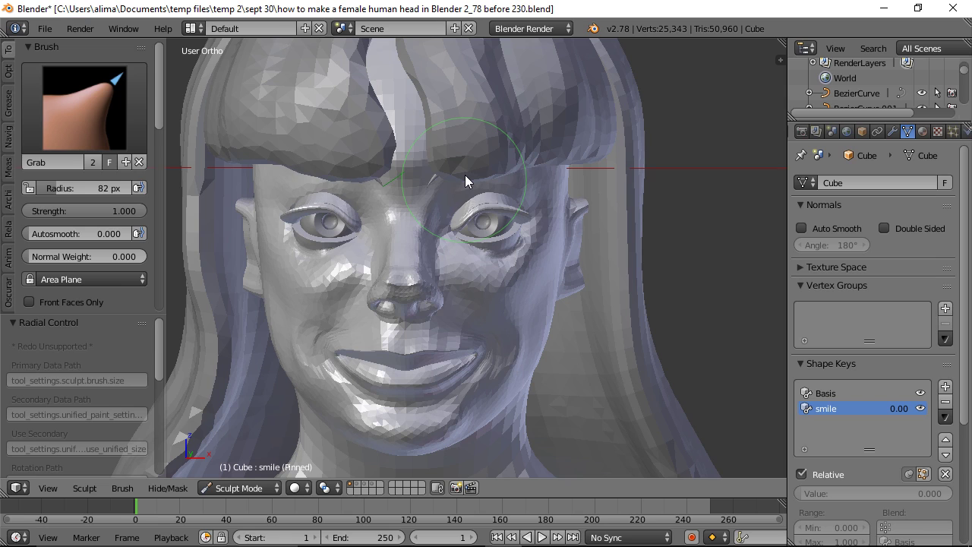
drag(464, 174, 464, 171)
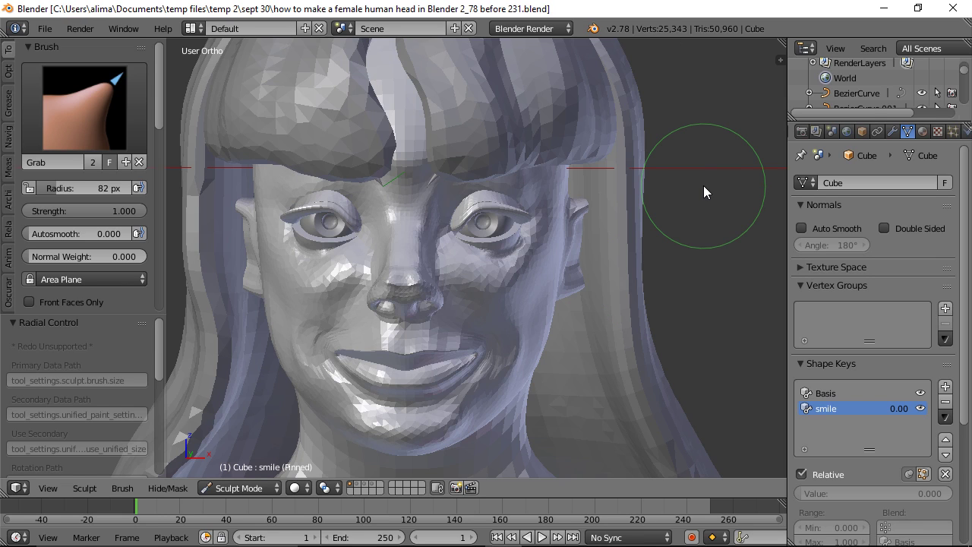
- Return to Object Mode, unpin the smile shape key and save an incremented copy numbered 232
click(275, 488)
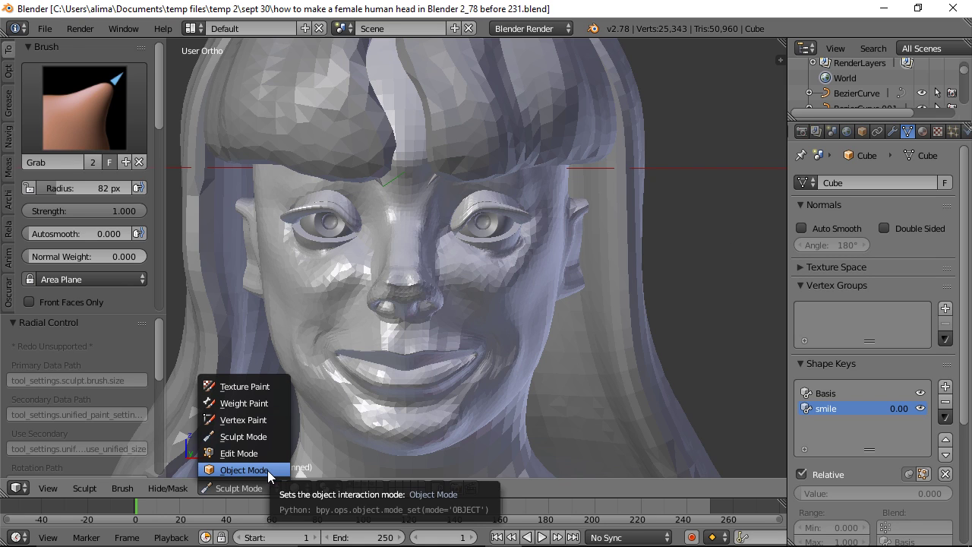
click(268, 470)
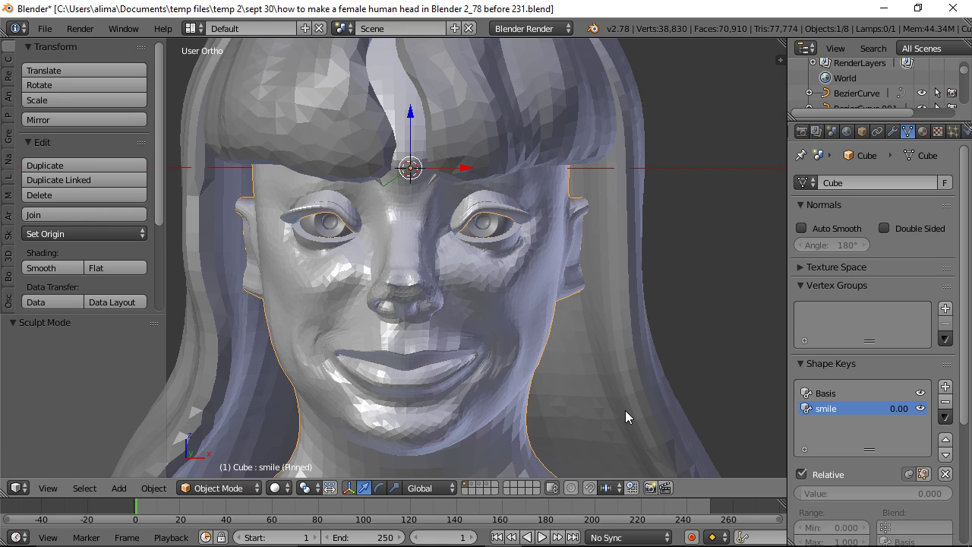
click(908, 474)
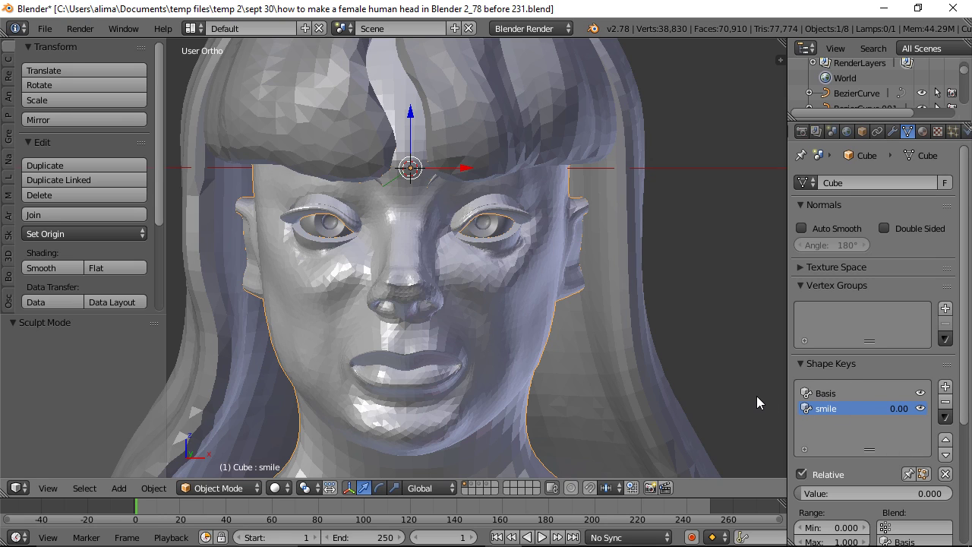
key(ctrl+alt+s)
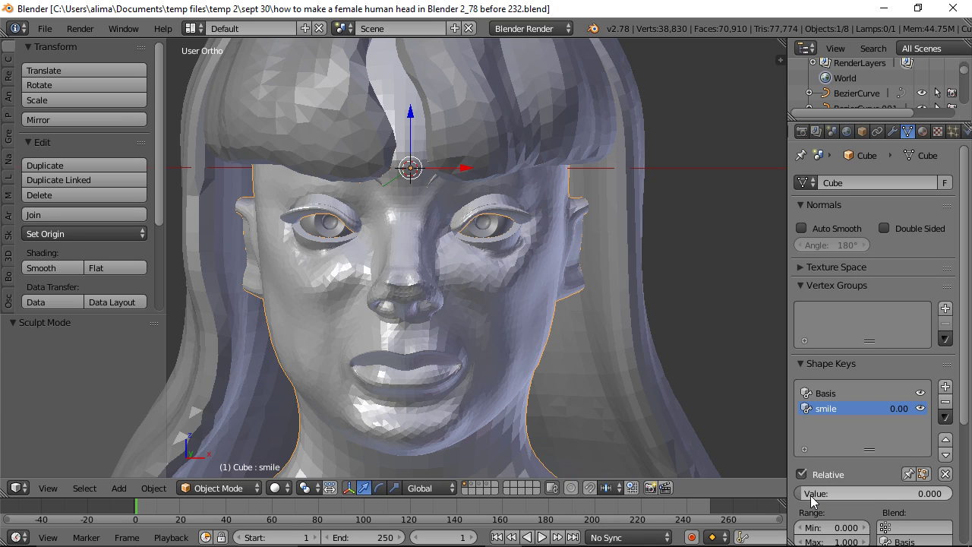
- Set the smile shape key's value to 1, save copy 233 and preview the smiling face in rendered shading
click(851, 495)
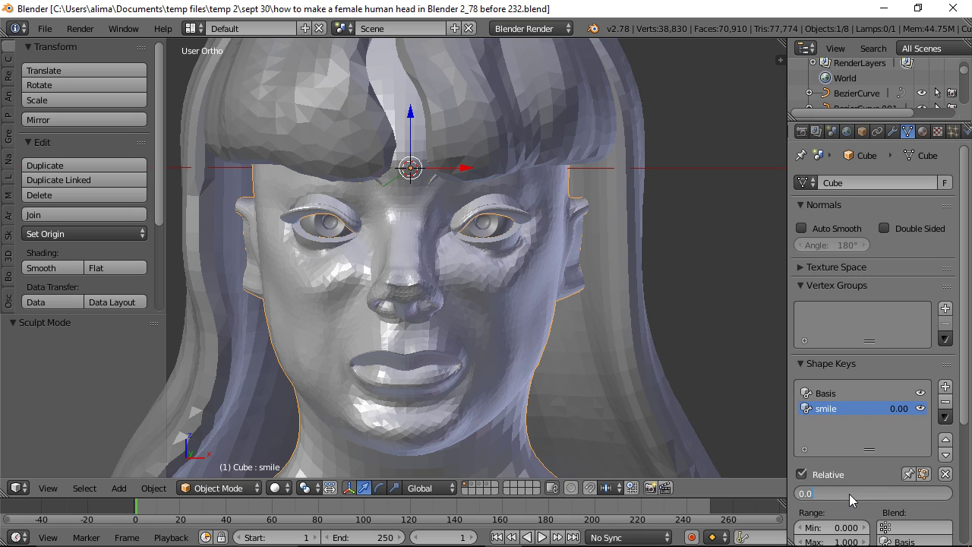
text(1)
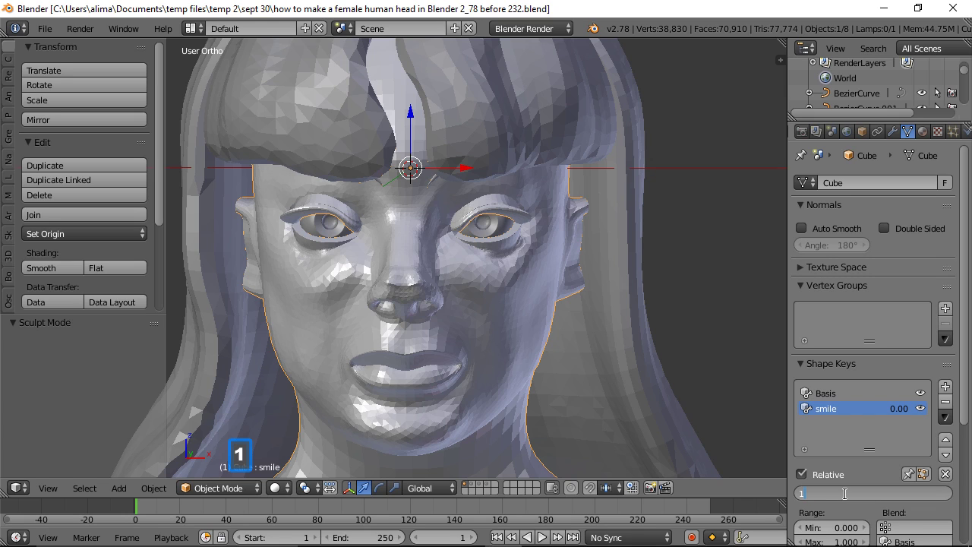
key(Return)
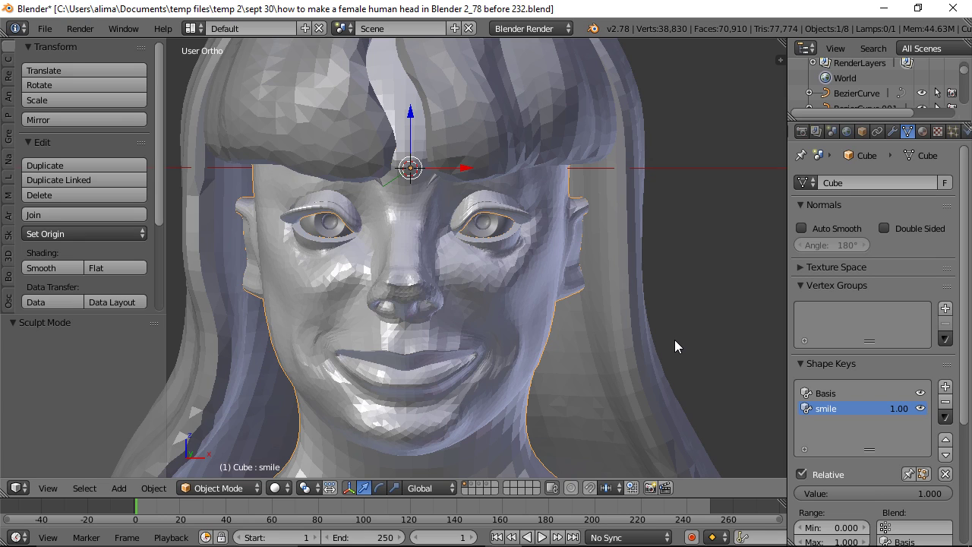
key(ctrl+alt+s)
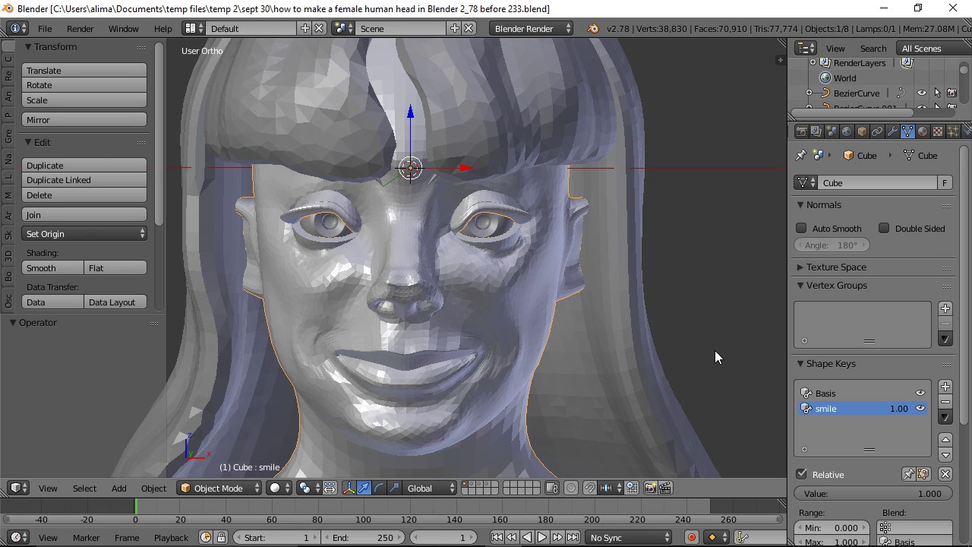
key(shift+z)
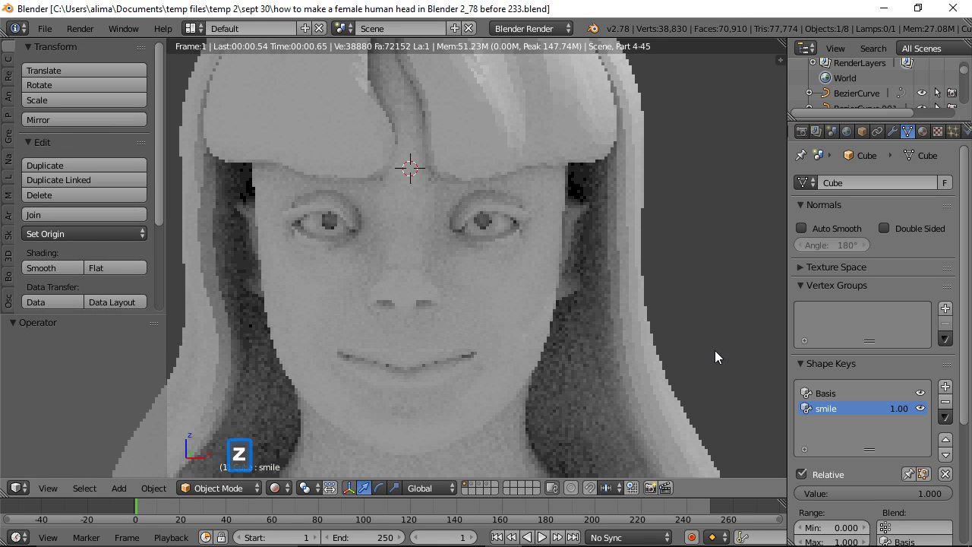